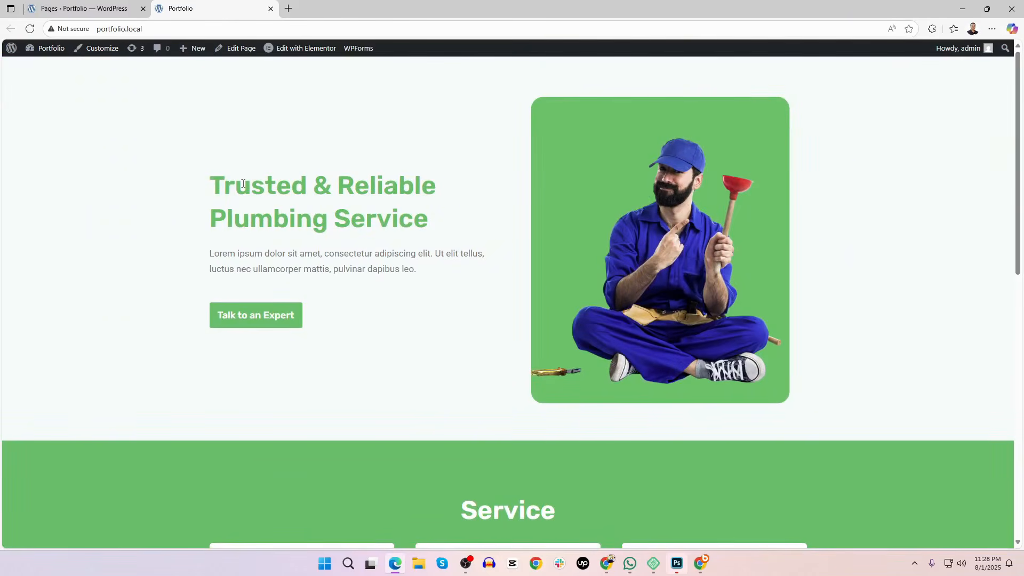
# Review the plumbing homepage's hero heading and service cards, and bring up the Elementor website
pyautogui.moveTo(214, 177); pyautogui.dragTo(328, 218)
pyautogui.click(327, 201)
pyautogui.scroll(-3, 275, 361)
pyautogui.scroll(-2, 333, 327)
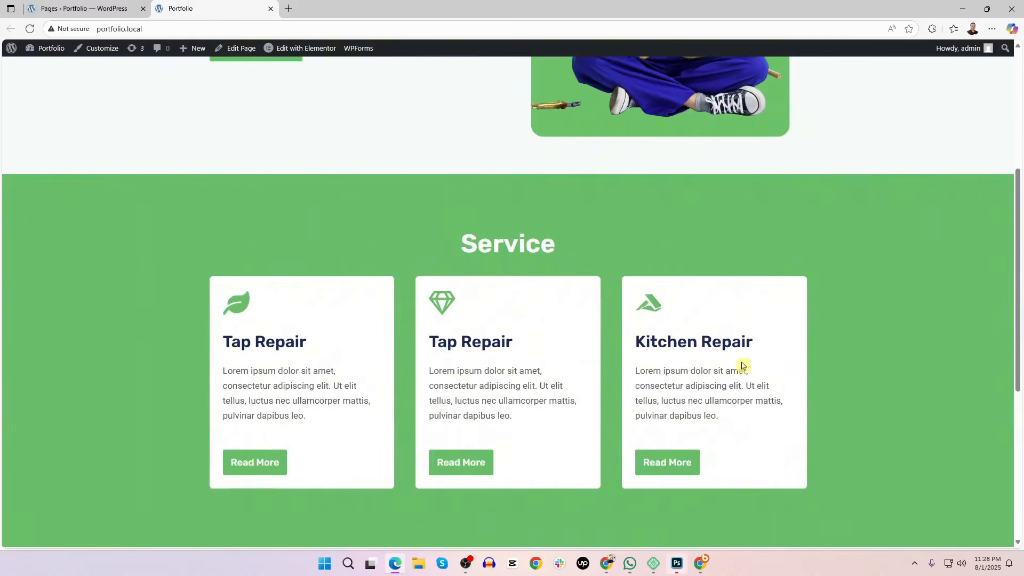
pyautogui.moveTo(1019, 249); pyautogui.dragTo(1018, 145)
pyautogui.scroll(1, 436, 208)
pyautogui.moveTo(1019, 79); pyautogui.dragTo(1020, 341)
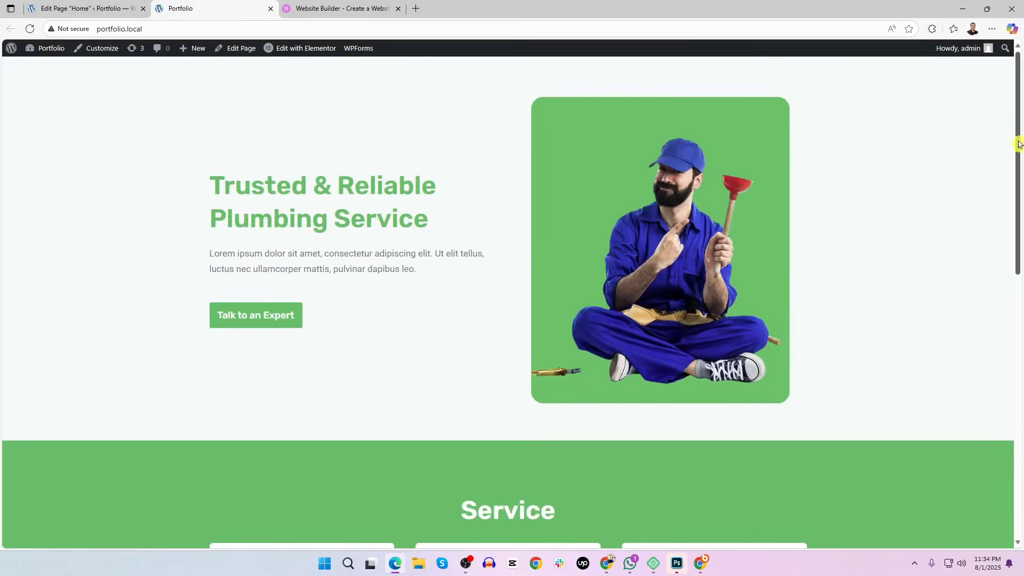
pyautogui.moveTo(1019, 144); pyautogui.dragTo(1021, 279)
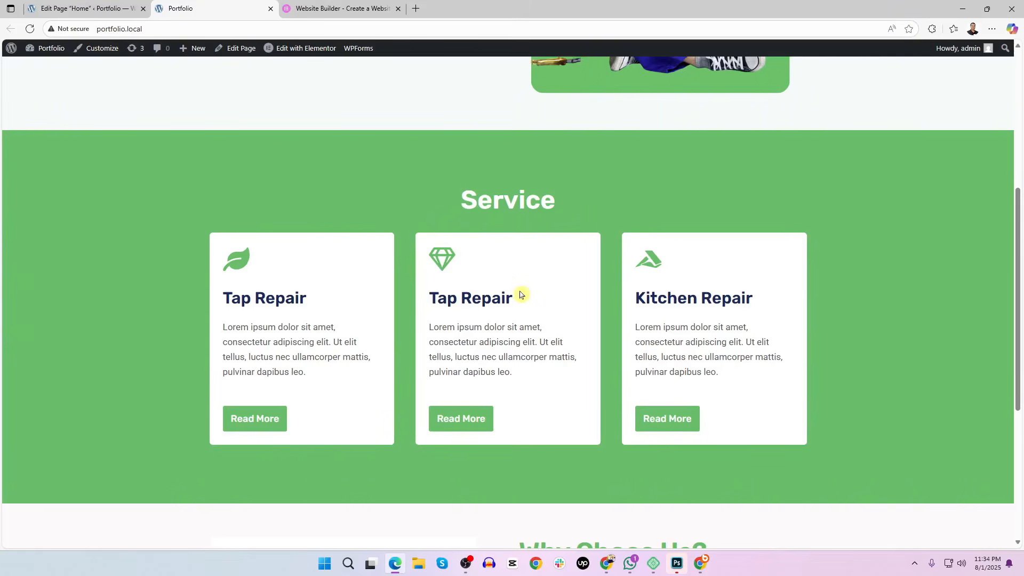
pyautogui.click(291, 8)
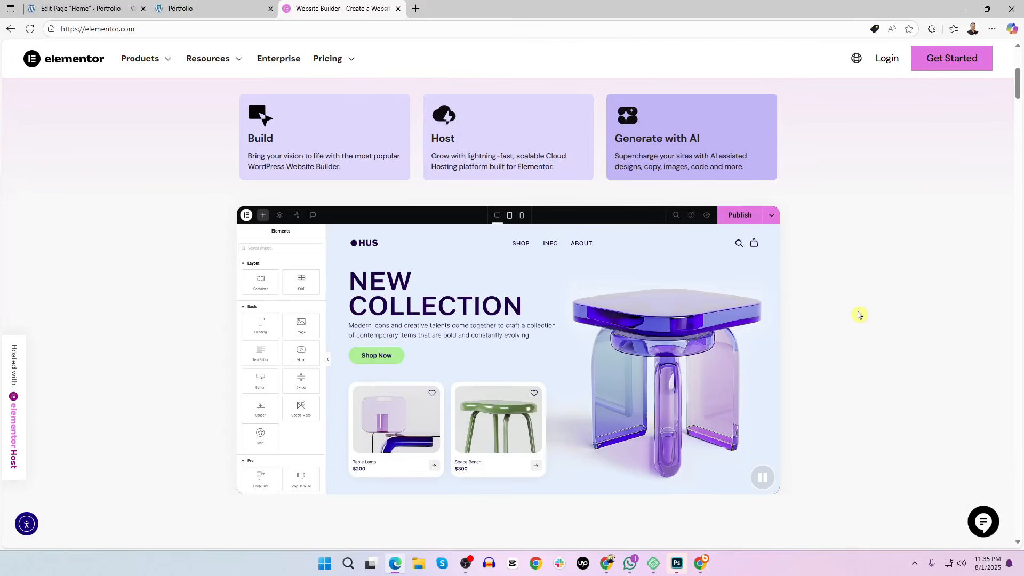
# Search the web for "divi page builder" in a new tab and open the sponsored Elegant Themes Divi result in a separate tab
pyautogui.hotkey('ctrl', 't')
pyautogui.write('divi')
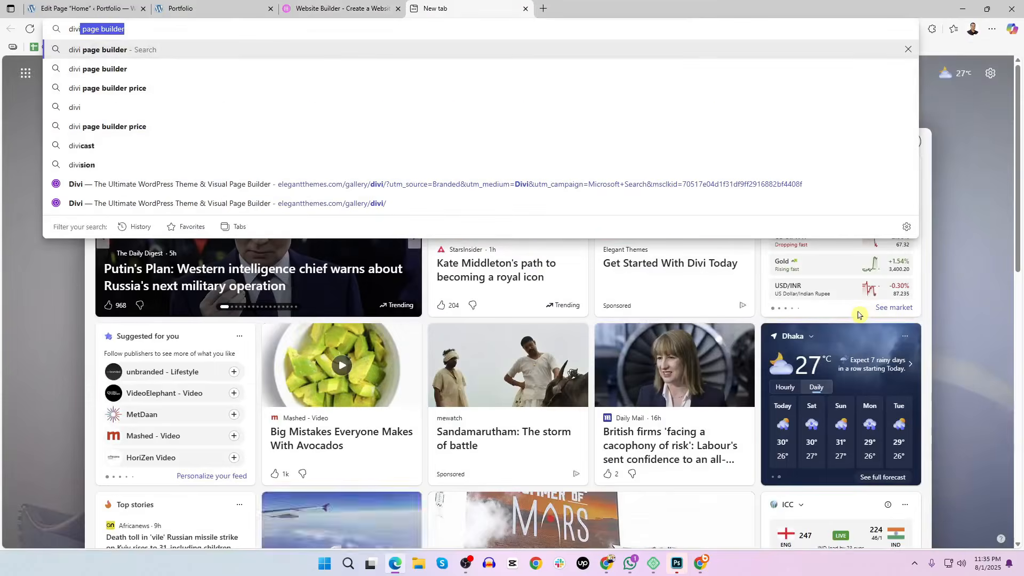
pyautogui.press('Return')
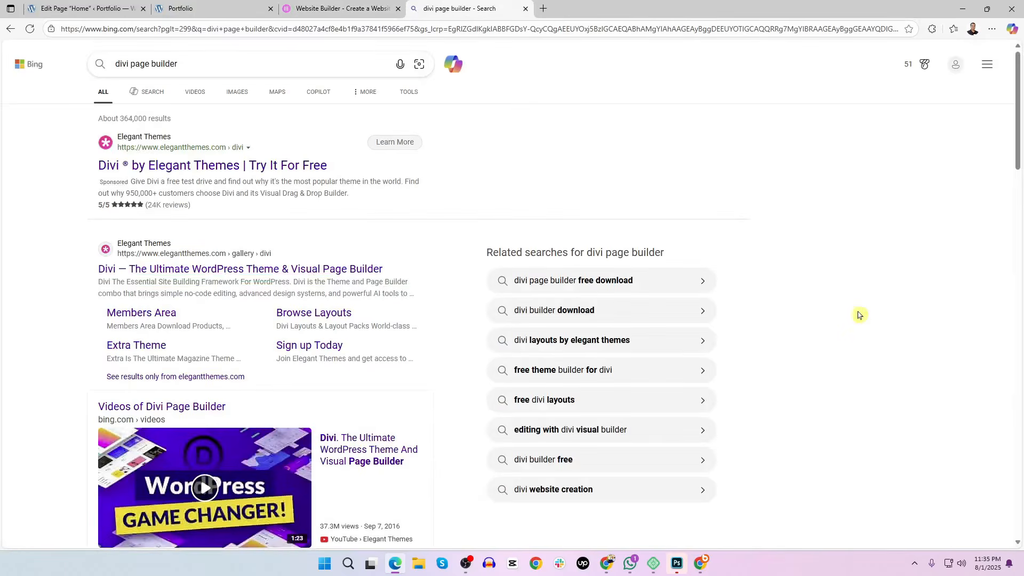
pyautogui.middleClick(271, 167)
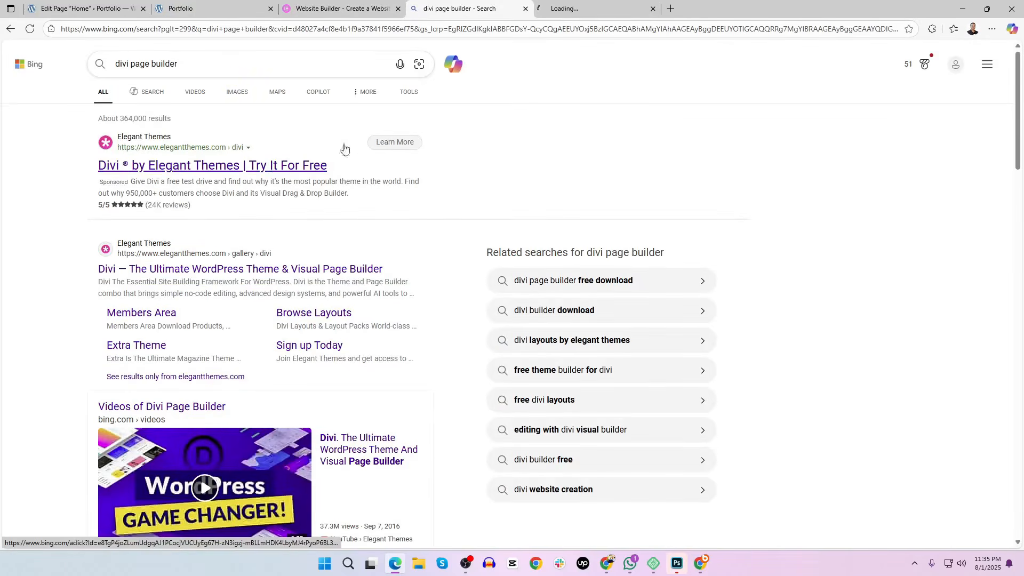
# Search for "divi page builder price" and look through the Divi product page down to its No-Code Visual Editing section
pyautogui.click(232, 64)
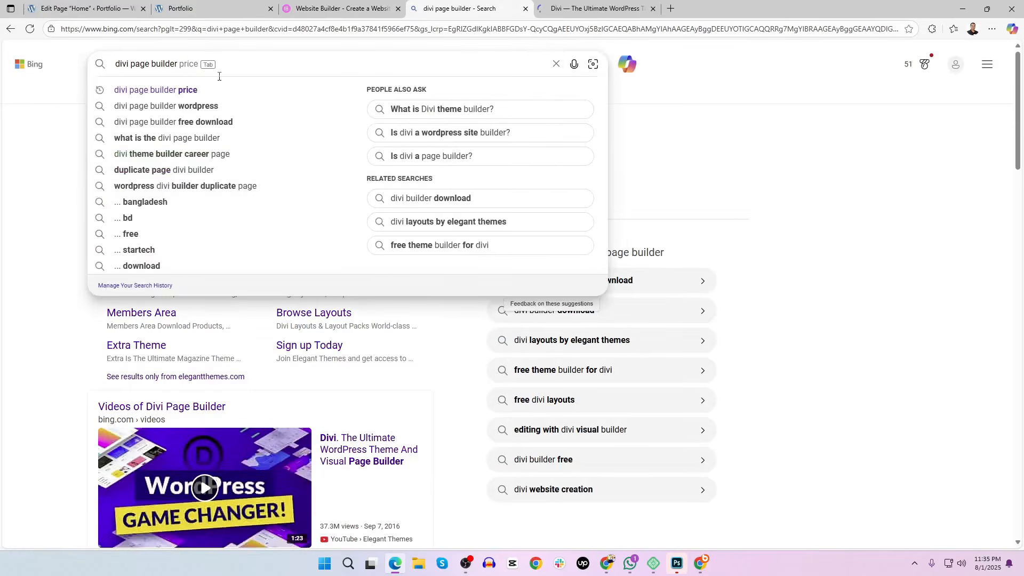
pyautogui.click(192, 91)
pyautogui.click(613, 8)
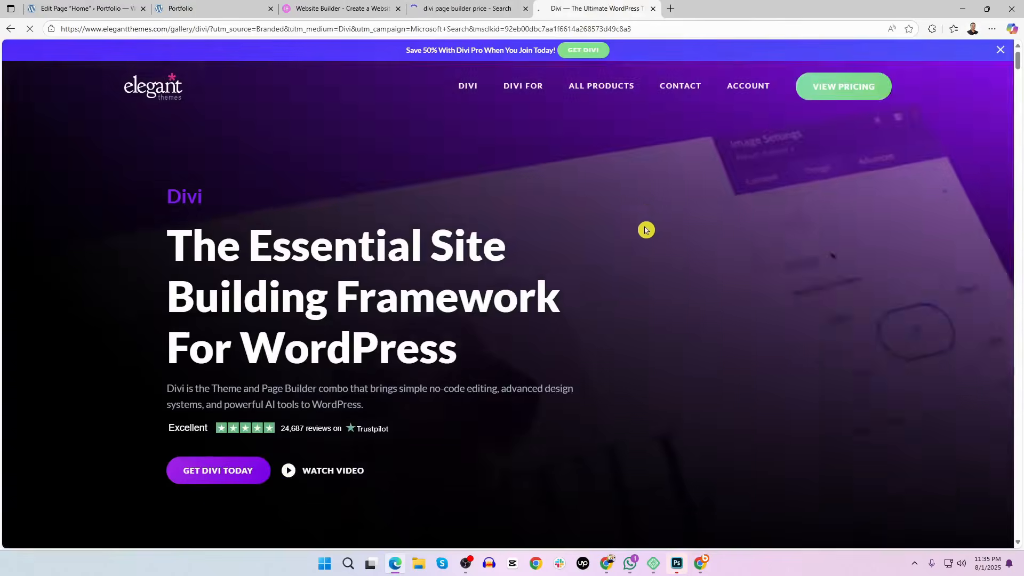
pyautogui.scroll(-10, 645, 230)
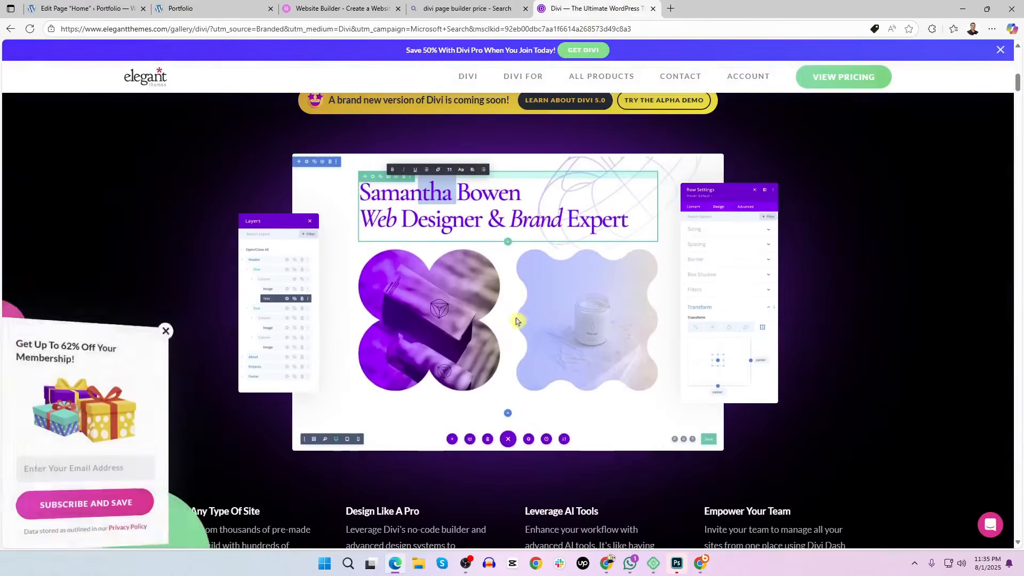
pyautogui.scroll(-8, 516, 320)
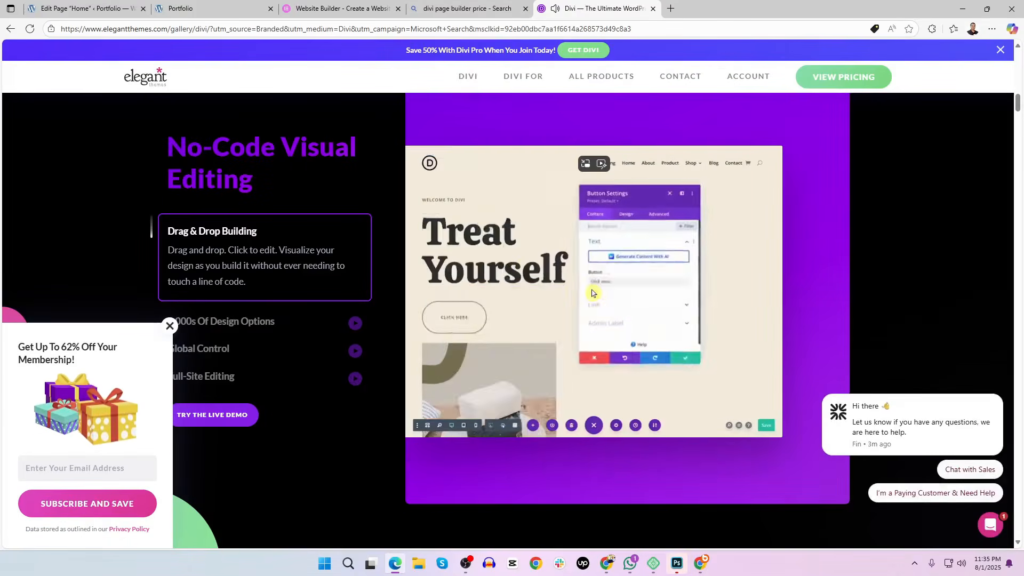
# Highlight the Divi price in the search results, and close both the search and Divi tabs
pyautogui.click(466, 8)
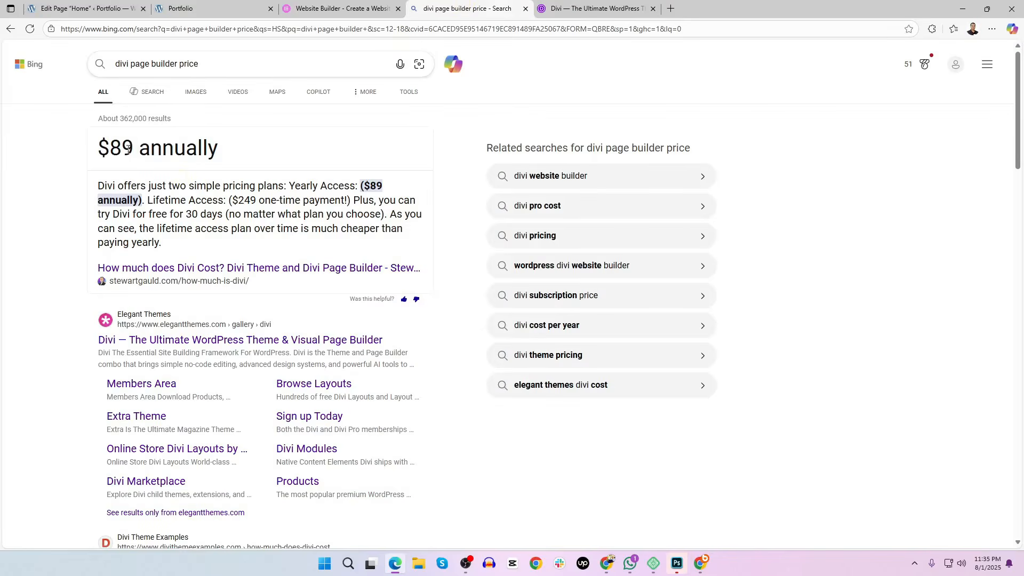
pyautogui.moveTo(128, 149); pyautogui.dragTo(83, 149)
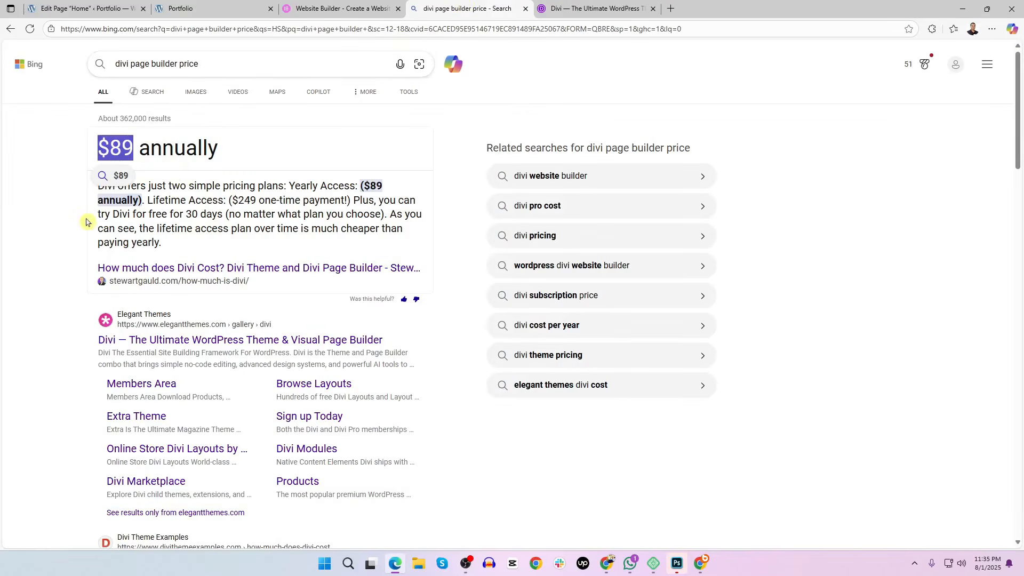
pyautogui.hotkey('ctrl', 'w')
pyautogui.moveTo(469, 77)
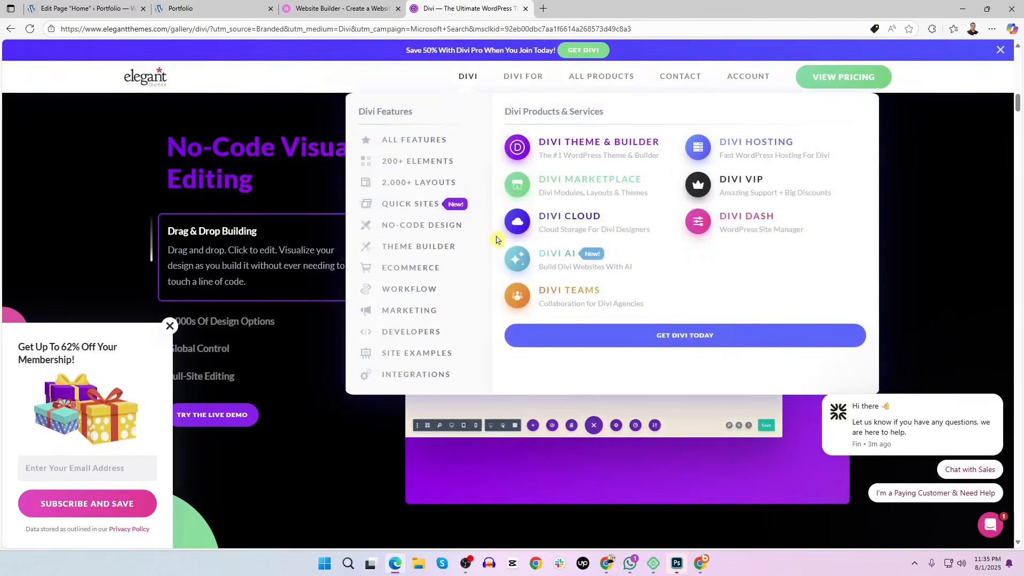
pyautogui.hotkey('ctrl', 'w')
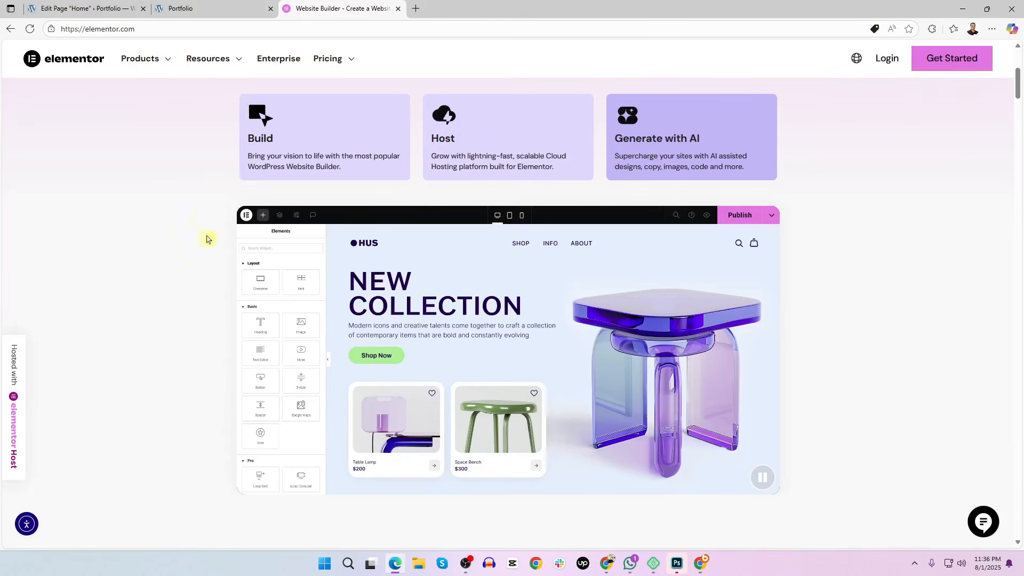
# Bring up the Home page's WordPress editor and look over the admin navigation
pyautogui.click(79, 6)
pyautogui.moveTo(53, 72)
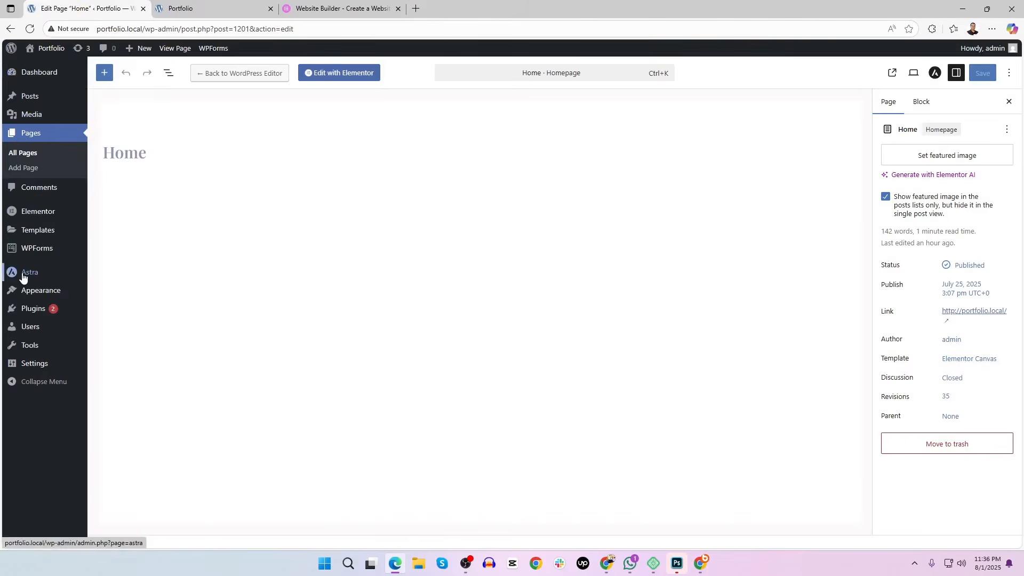
pyautogui.moveTo(23, 277)
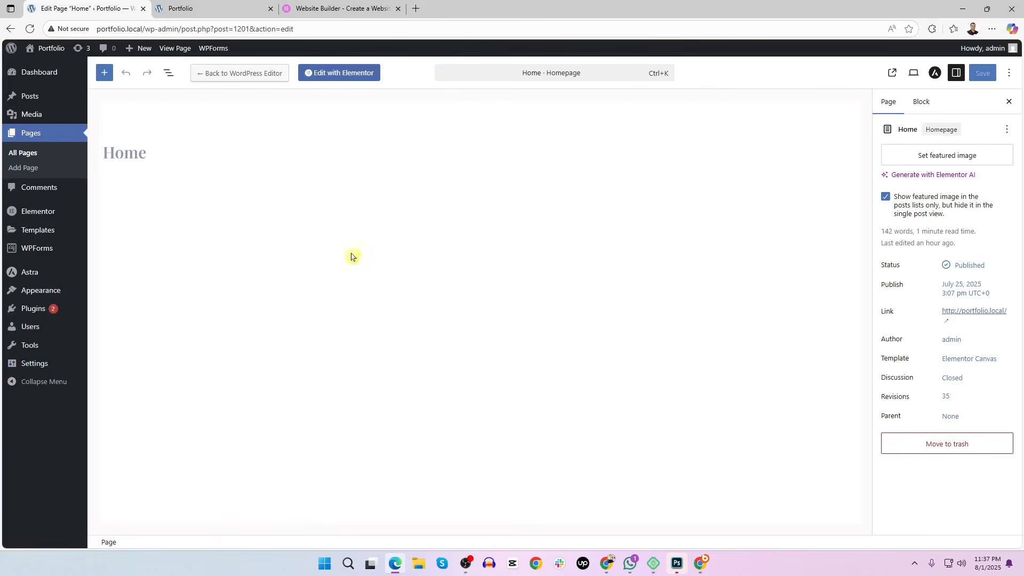
# Look over the live plumbing homepage from the hero to the Service section, and revisit the Elementor website
pyautogui.click(190, 7)
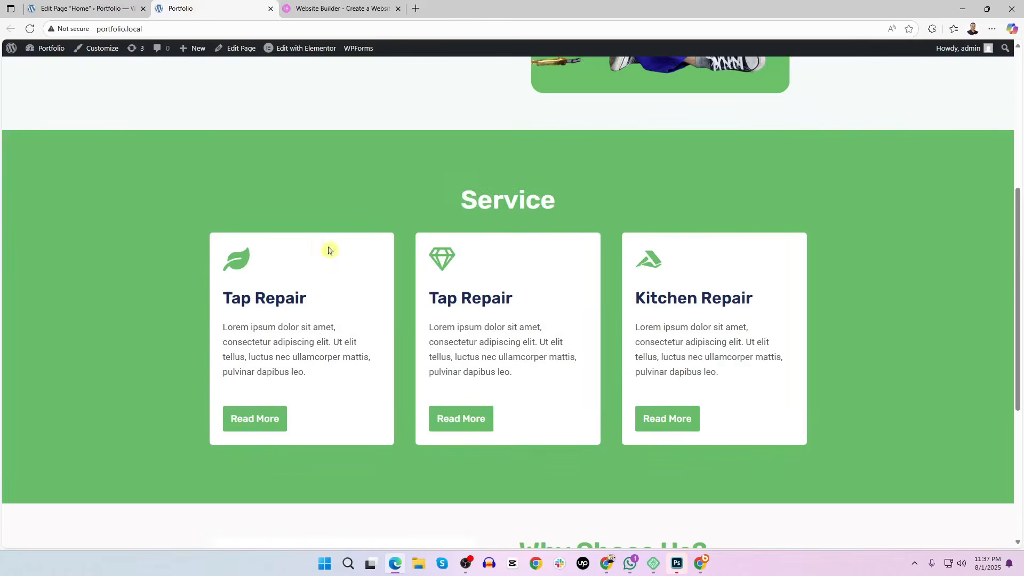
pyautogui.scroll(4, 1019, 160)
pyautogui.scroll(2, 1019, 160)
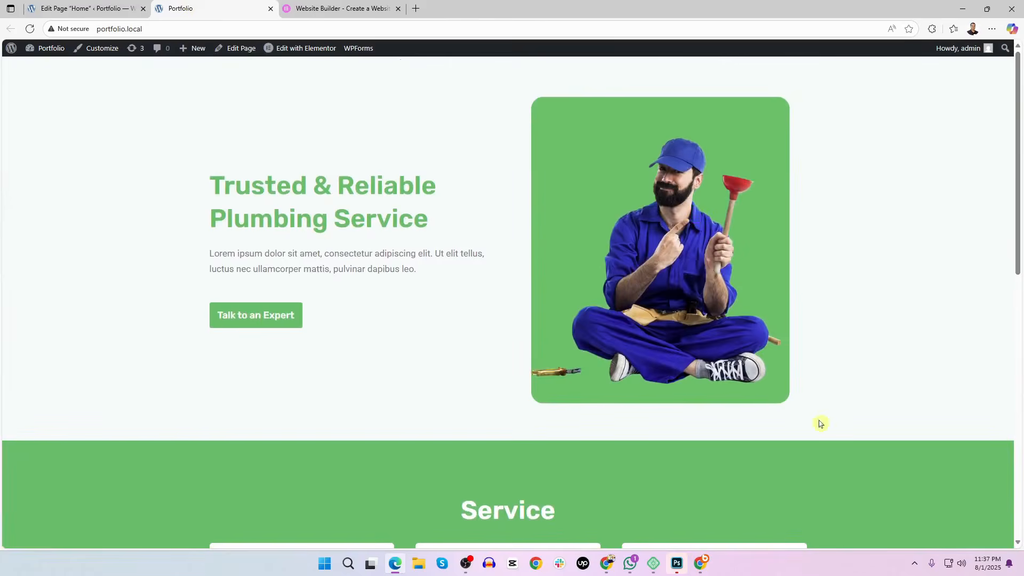
pyautogui.moveTo(1020, 193); pyautogui.dragTo(1019, 313)
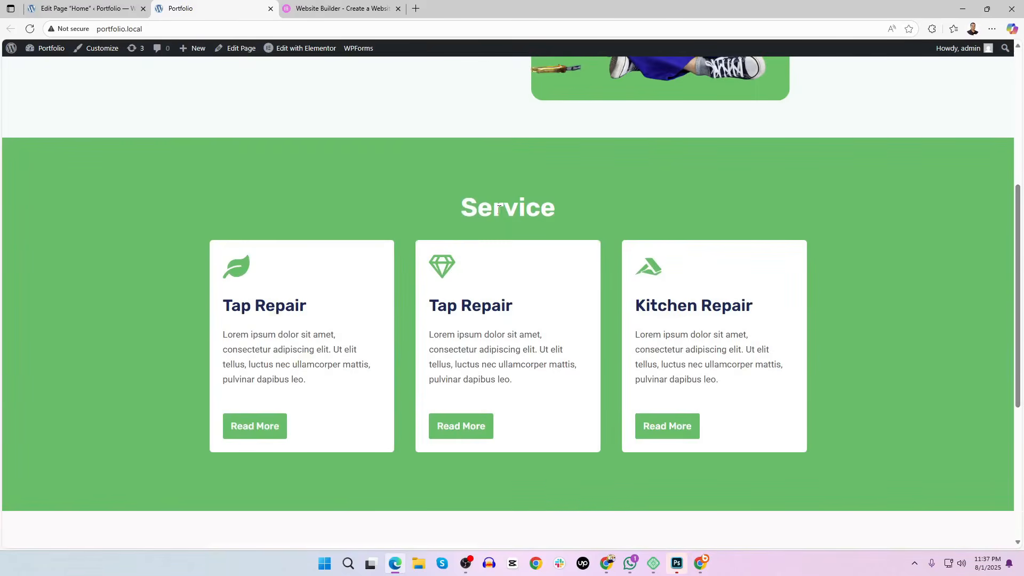
pyautogui.click(344, 6)
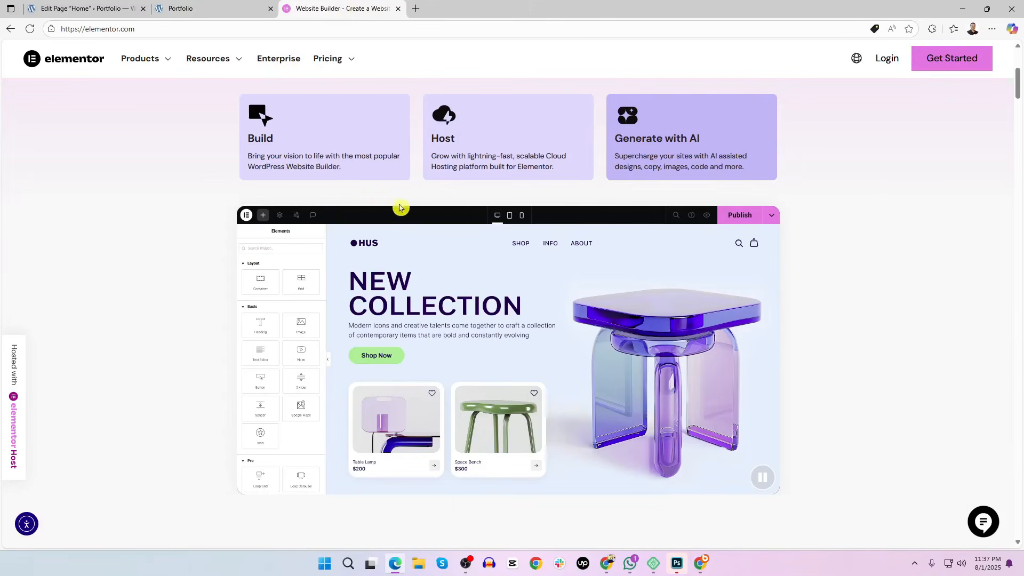
# Open the WordPress page for adding plugins and search for "Elementor"
pyautogui.click(99, 8)
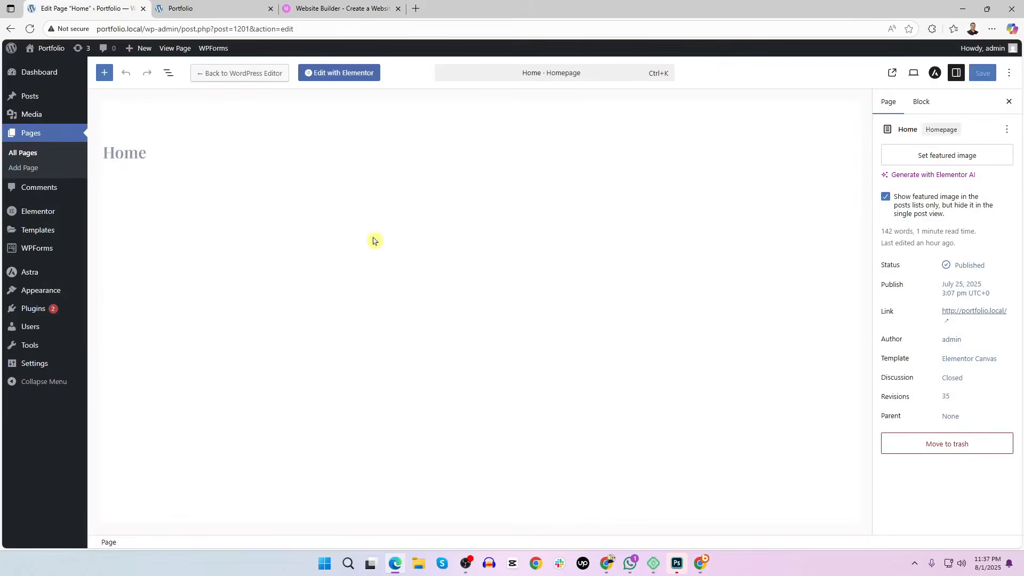
pyautogui.moveTo(32, 319)
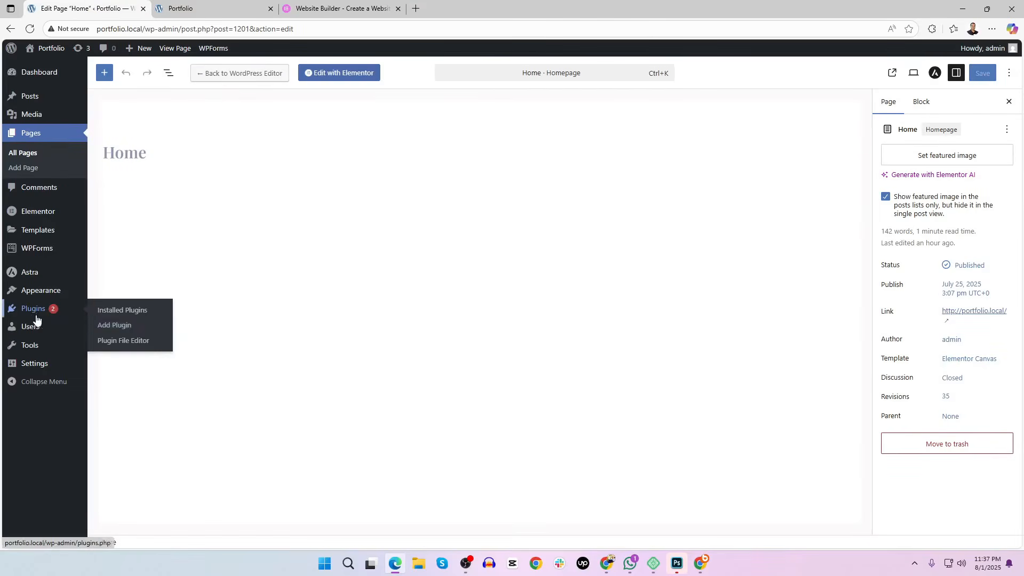
pyautogui.click(133, 326)
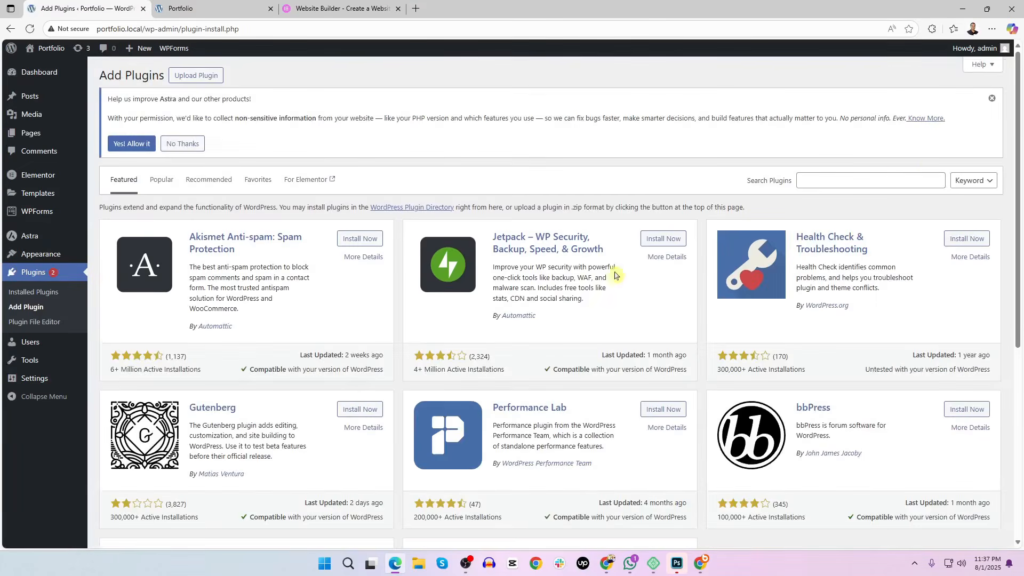
pyautogui.click(872, 174)
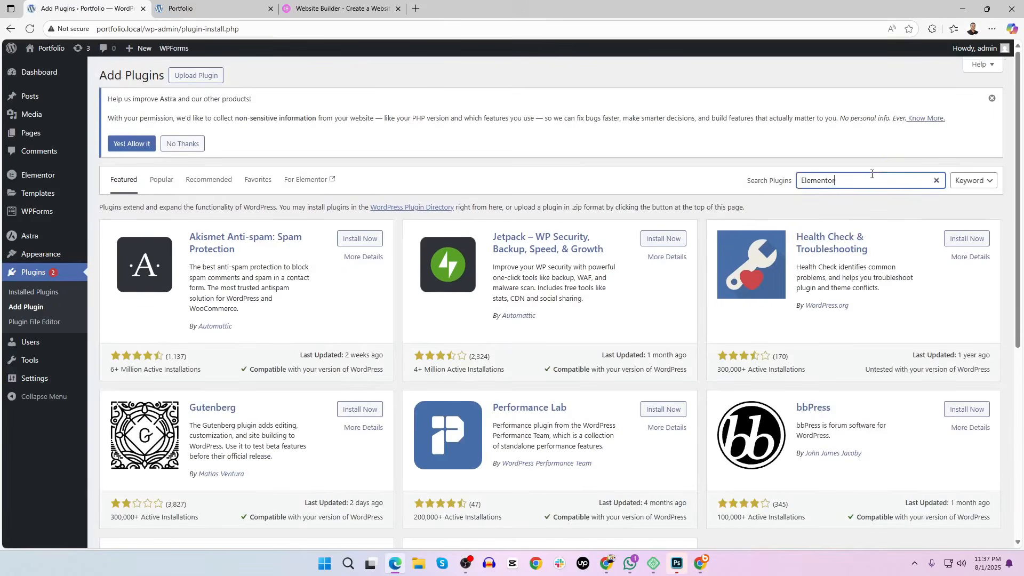
pyautogui.write('Elementor')
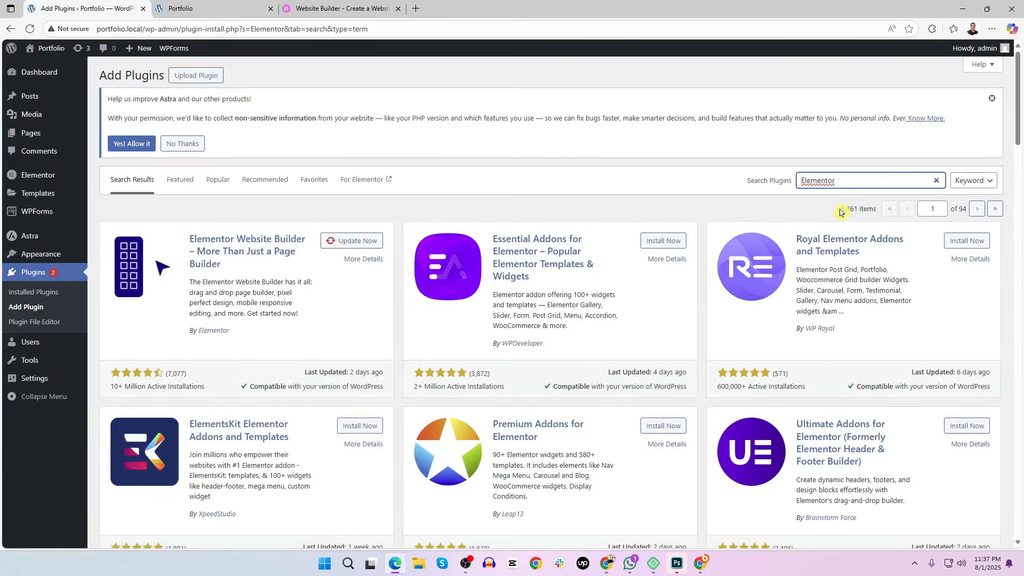
# Examine the number of plugin results and the author, title and description of Elementor Website Builder
pyautogui.click(860, 209)
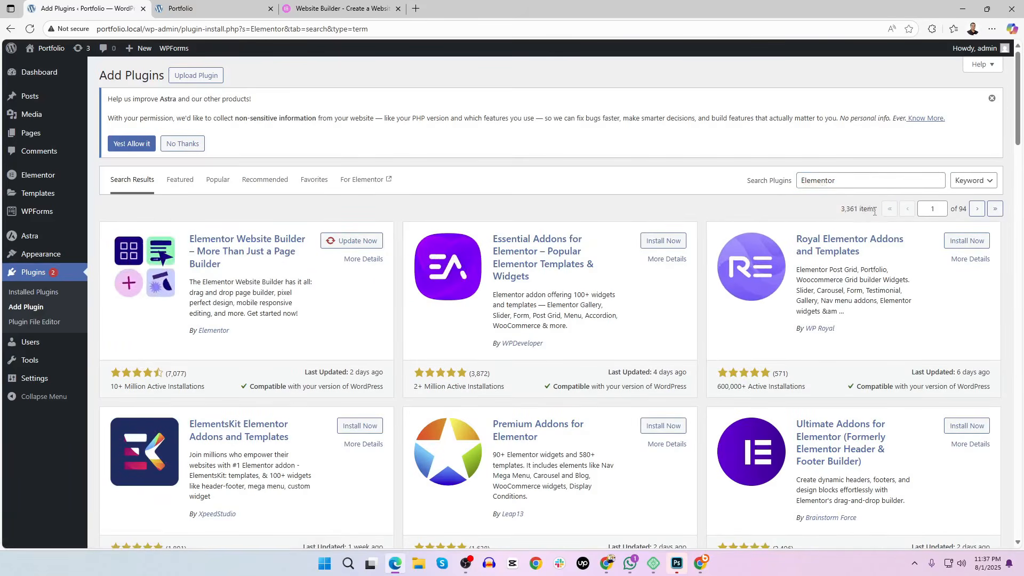
pyautogui.tripleClick(860, 209)
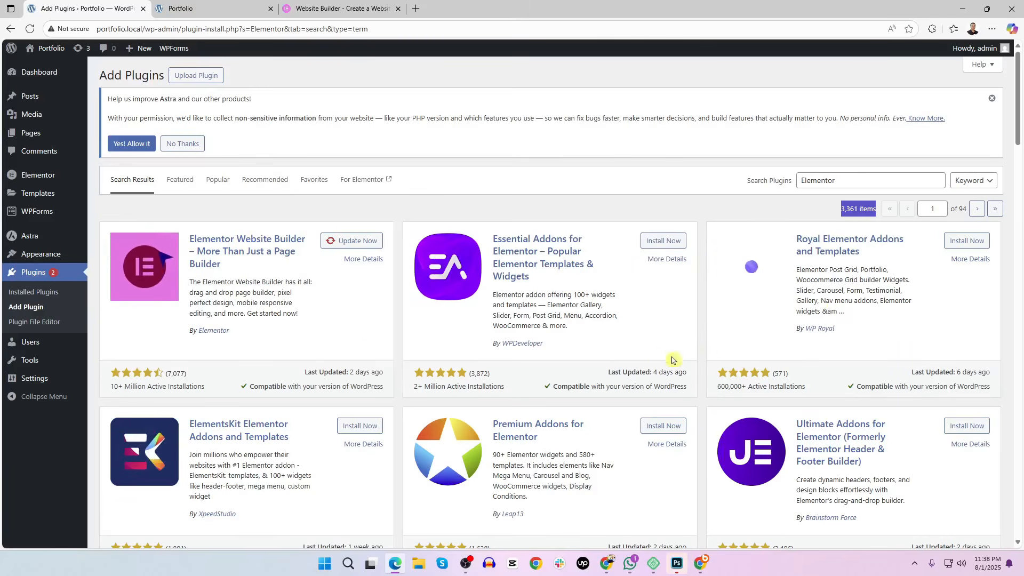
pyautogui.moveTo(258, 331); pyautogui.dragTo(203, 332)
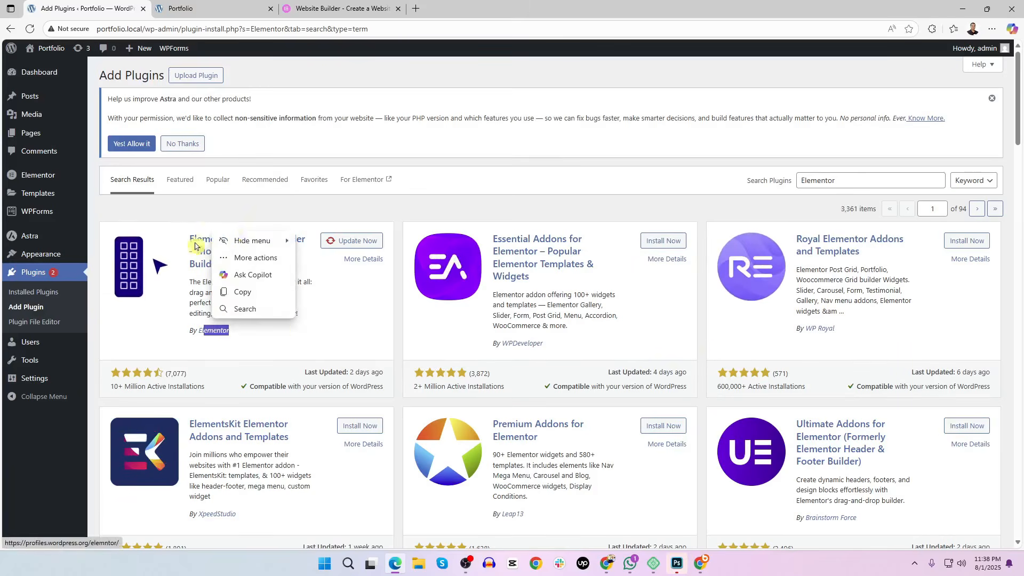
pyautogui.click(243, 214)
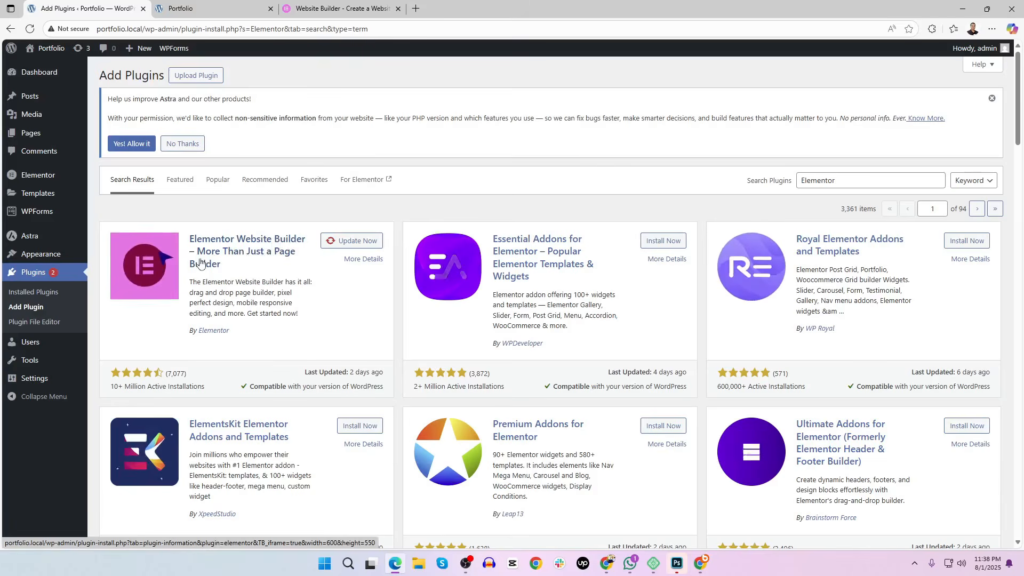
pyautogui.moveTo(190, 238); pyautogui.dragTo(226, 266)
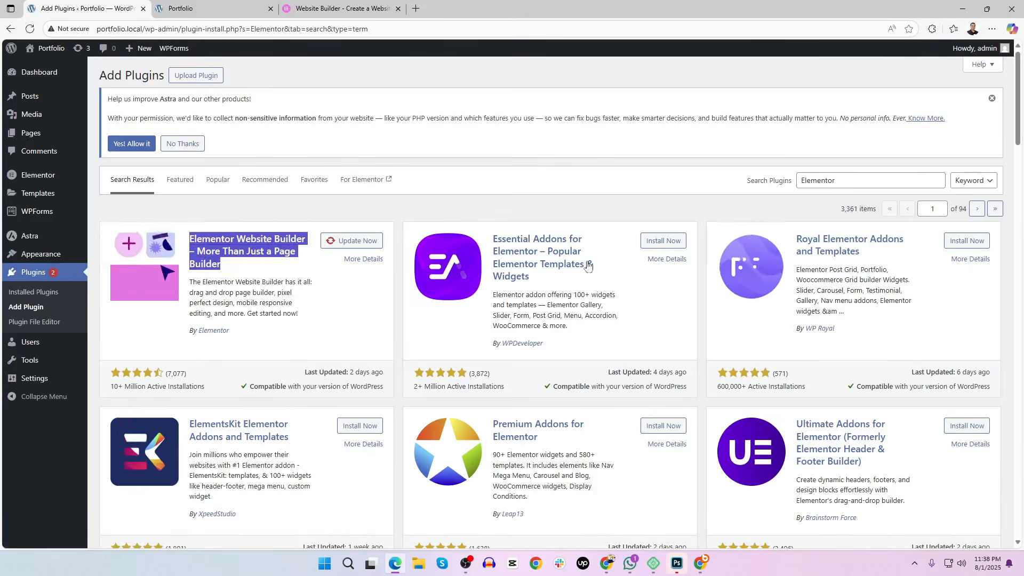
pyautogui.click(251, 330)
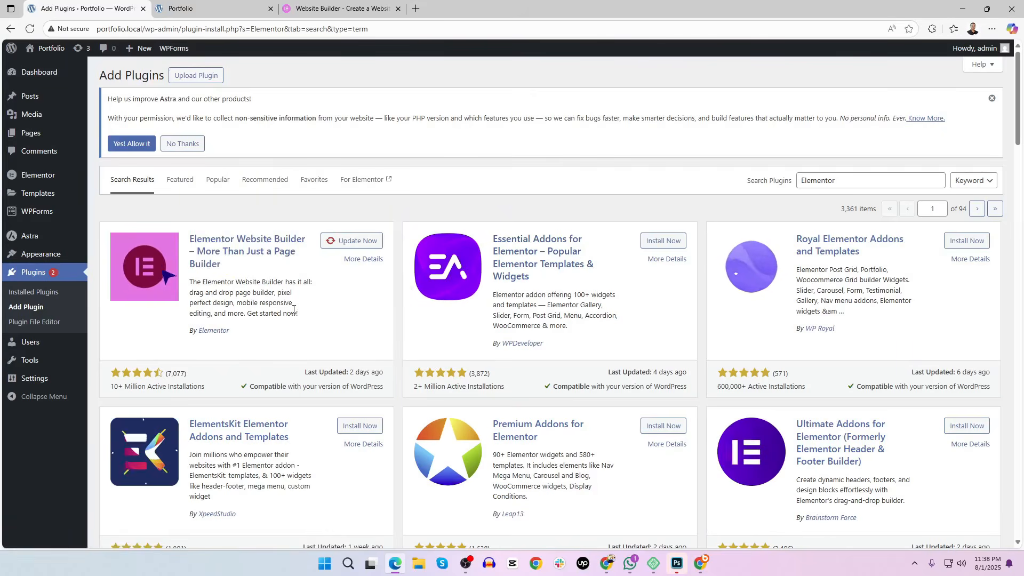
pyautogui.moveTo(293, 304); pyautogui.dragTo(224, 283)
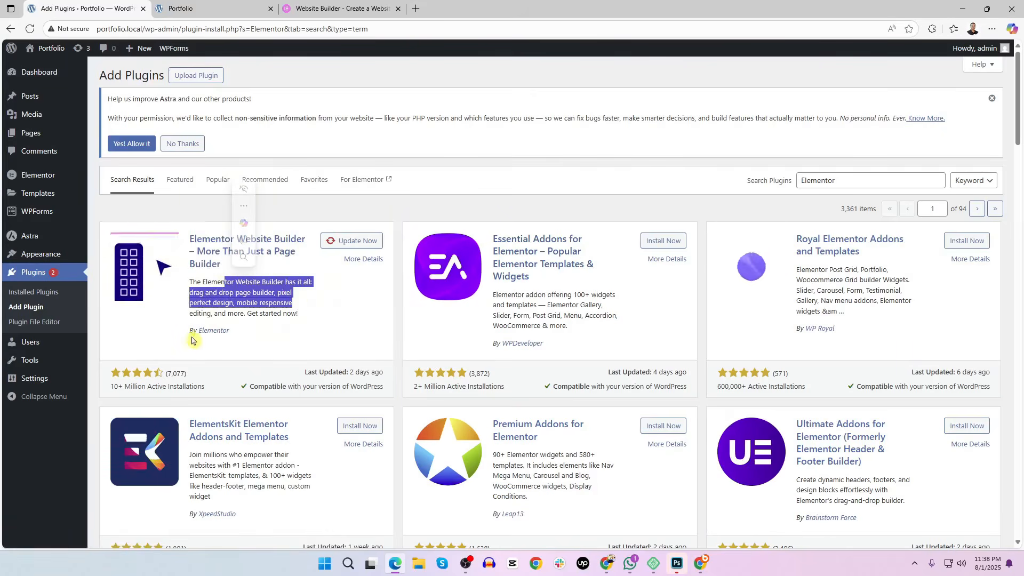
# Highlight the developer names of the Essential Addons for Elementor and Royal Elementor Addons plugins
pyautogui.moveTo(560, 347); pyautogui.dragTo(490, 350)
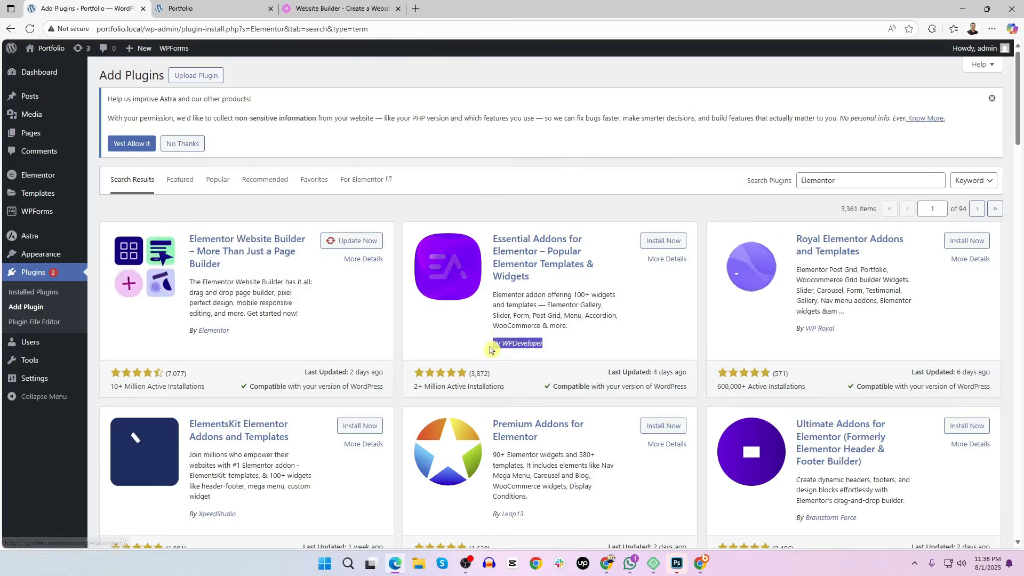
pyautogui.click(860, 334)
pyautogui.moveTo(872, 334); pyautogui.dragTo(790, 334)
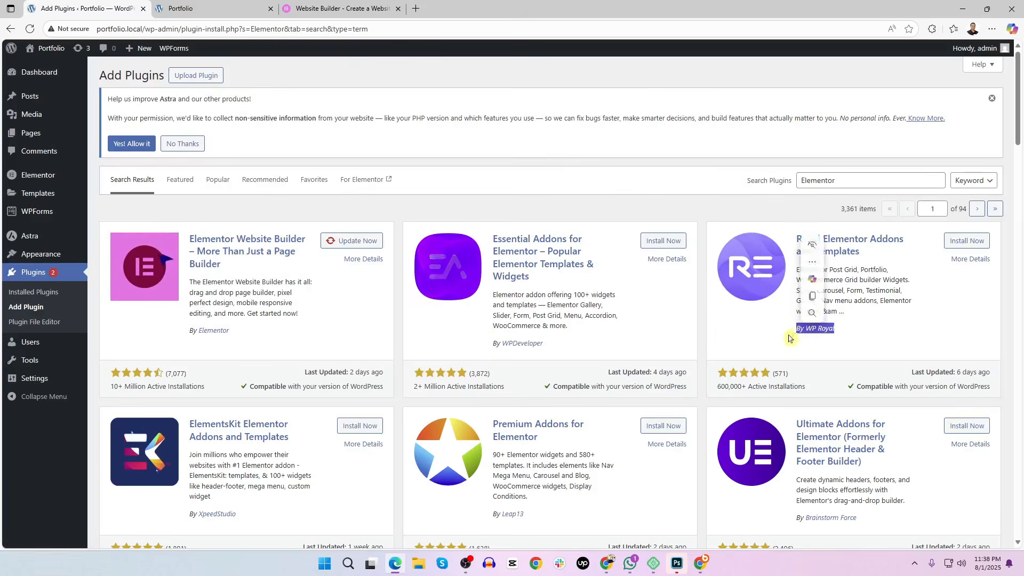
# Highlight the developer name of Ultimate Addons for Elementor and the title of the Elementor Website Builder plugin
pyautogui.moveTo(871, 516); pyautogui.dragTo(793, 519)
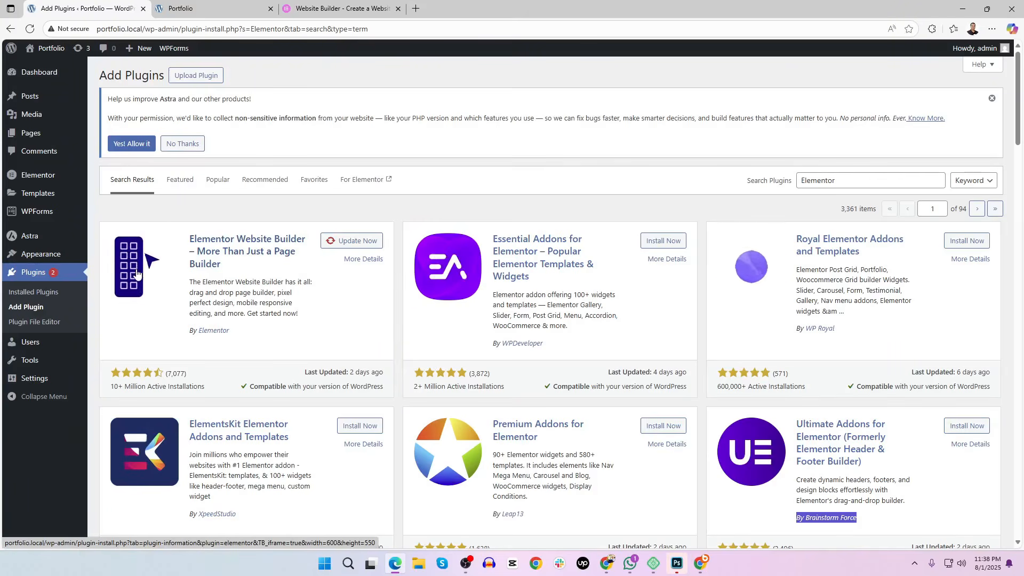
pyautogui.moveTo(189, 238); pyautogui.dragTo(302, 240)
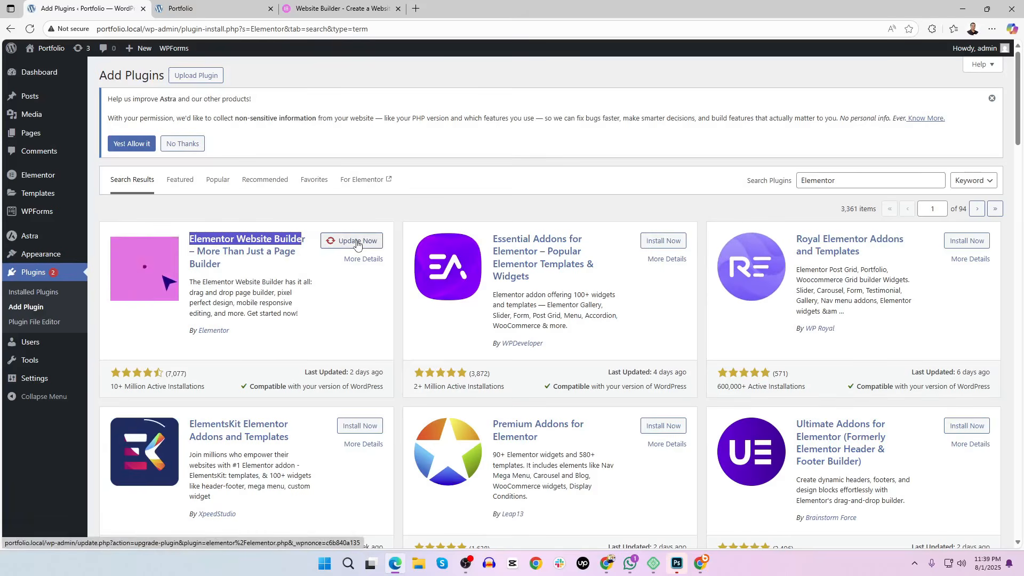
# Create and publish a new page titled "Plumber", and open it for editing with Elementor
pyautogui.click(33, 137)
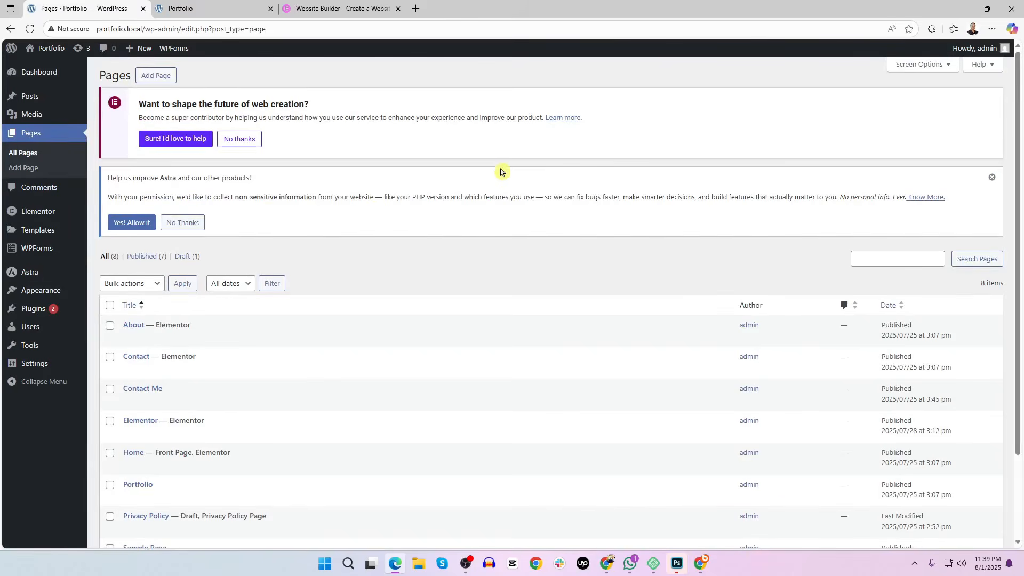
pyautogui.click(159, 78)
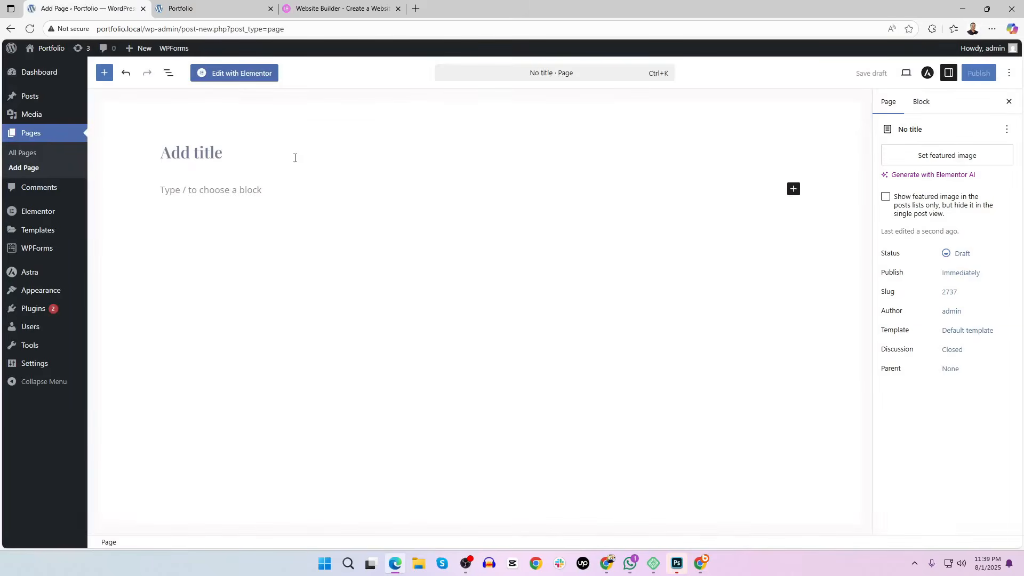
pyautogui.click(229, 154)
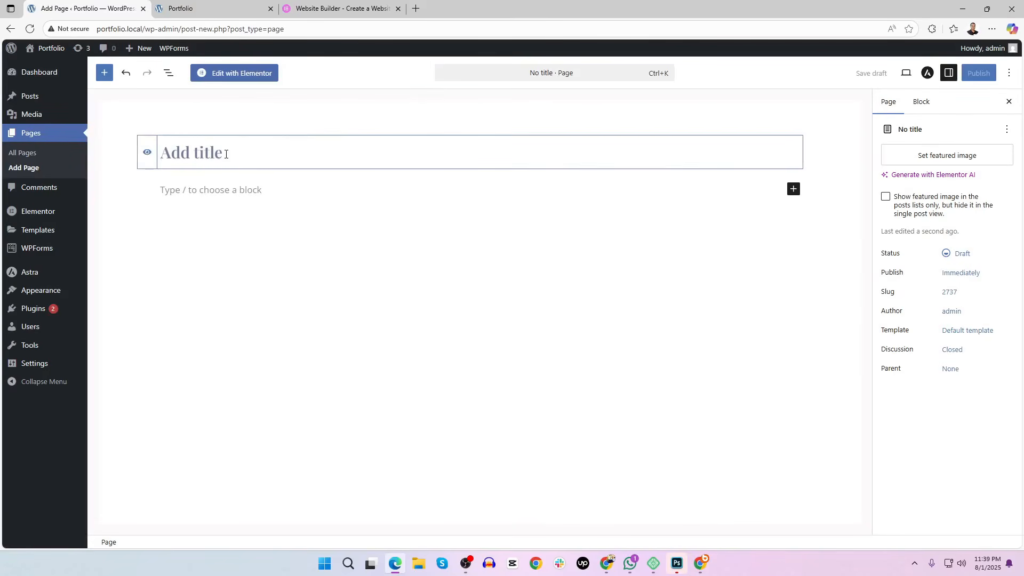
pyautogui.write('Plumber')
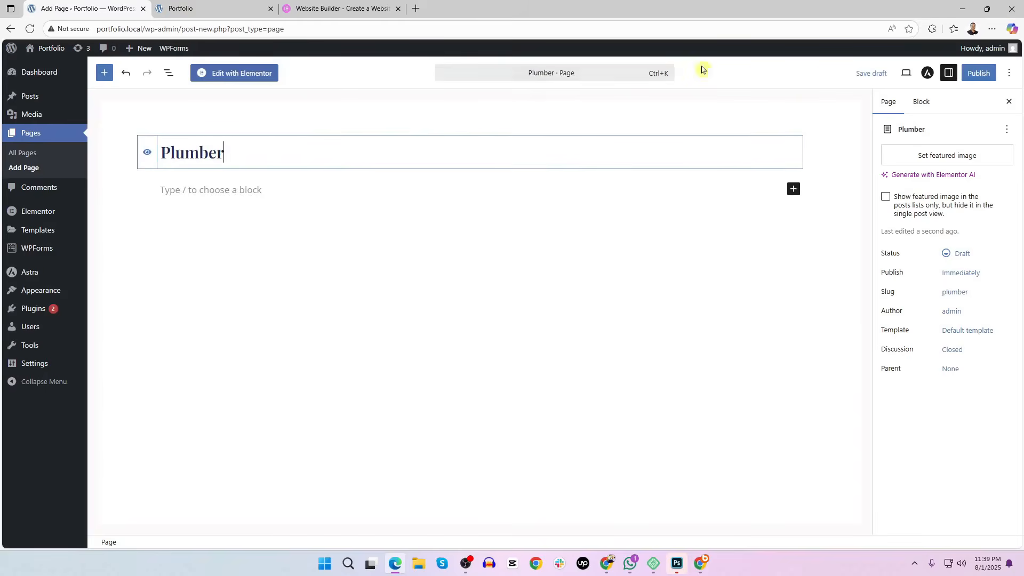
pyautogui.click(970, 73)
pyautogui.click(972, 74)
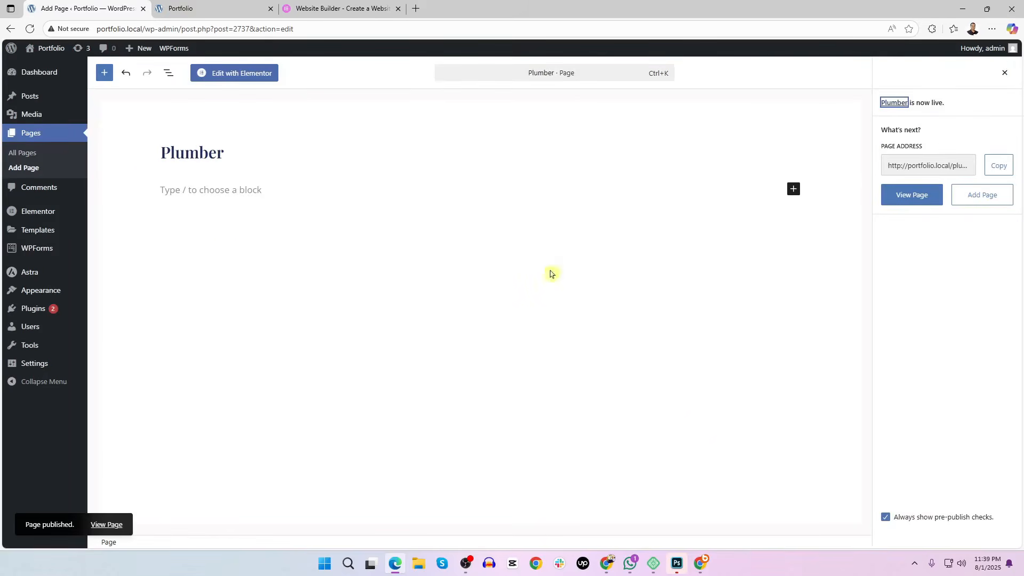
pyautogui.click(242, 74)
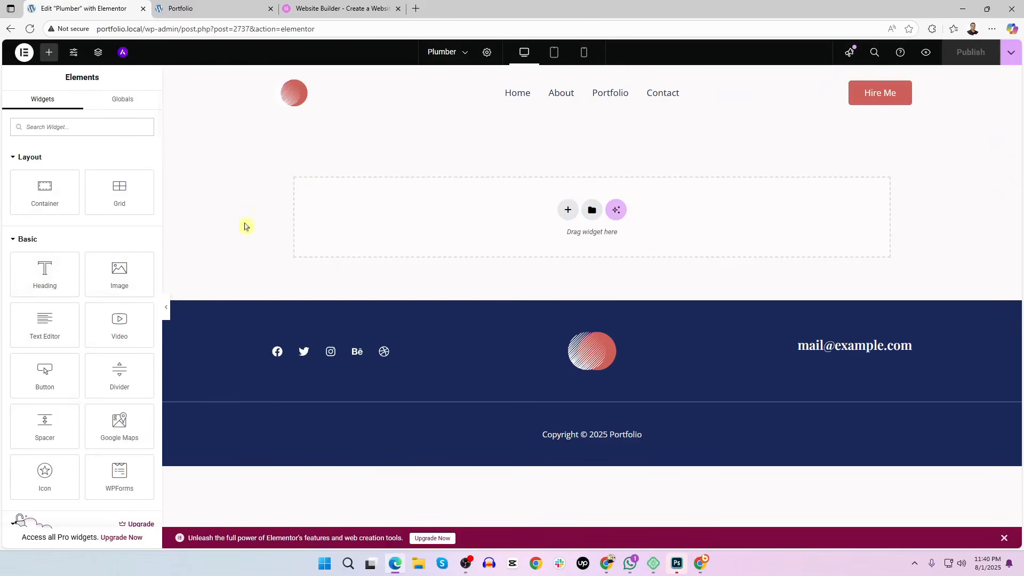
# Try adding an empty container to the page and delete it
pyautogui.moveTo(46, 191); pyautogui.dragTo(249, 242)
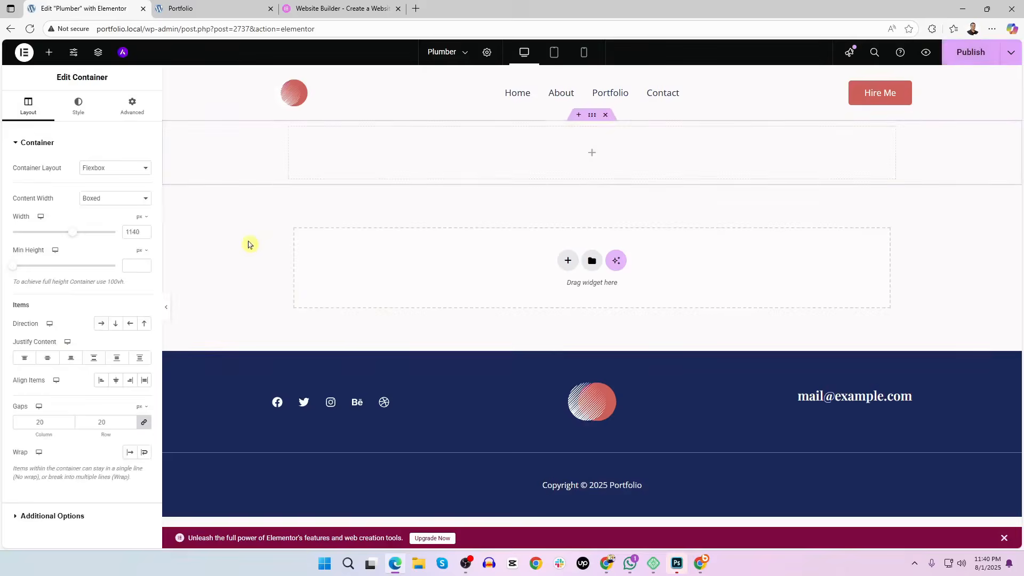
pyautogui.click(606, 115)
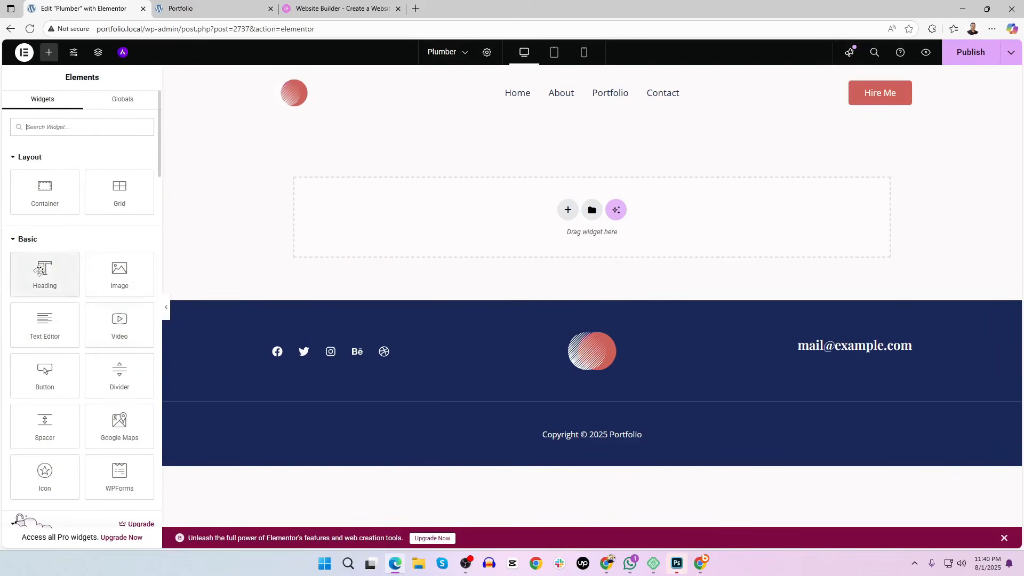
# Add a Heading widget to the page and set its title to "My Website"
pyautogui.moveTo(184, 266); pyautogui.dragTo(376, 232)
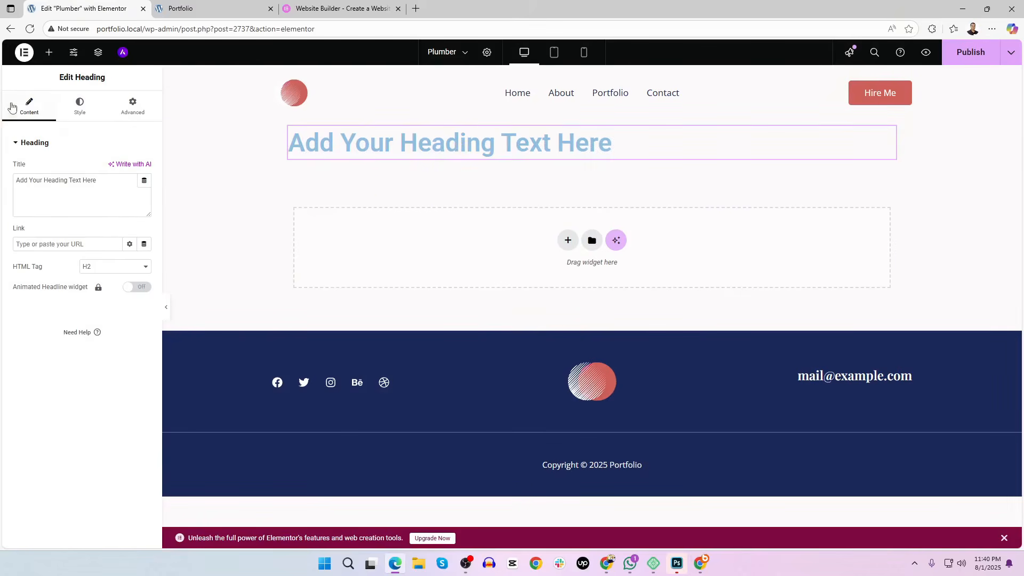
pyautogui.moveTo(62, 77); pyautogui.dragTo(97, 78)
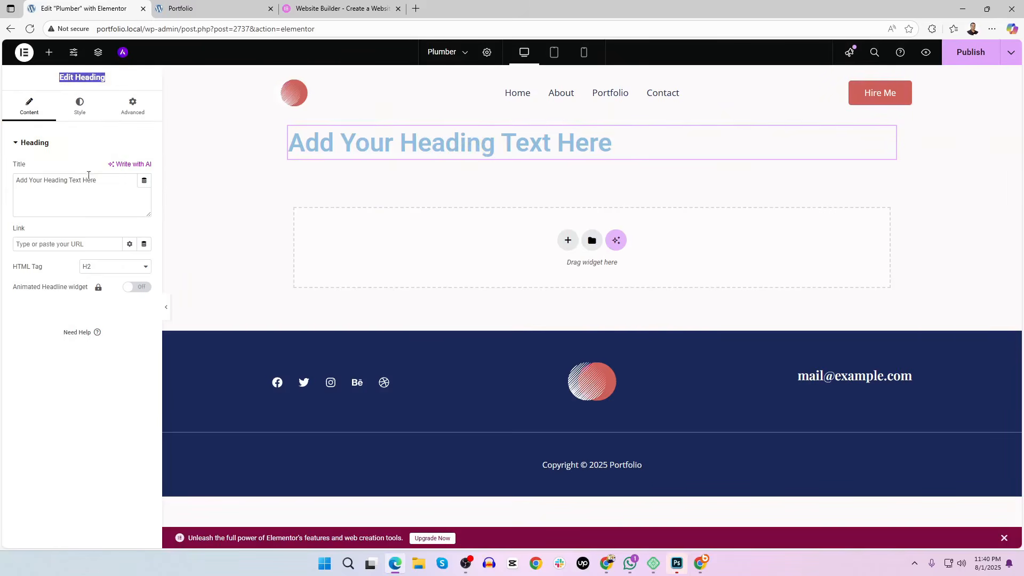
pyautogui.moveTo(116, 185); pyautogui.dragTo(7, 180)
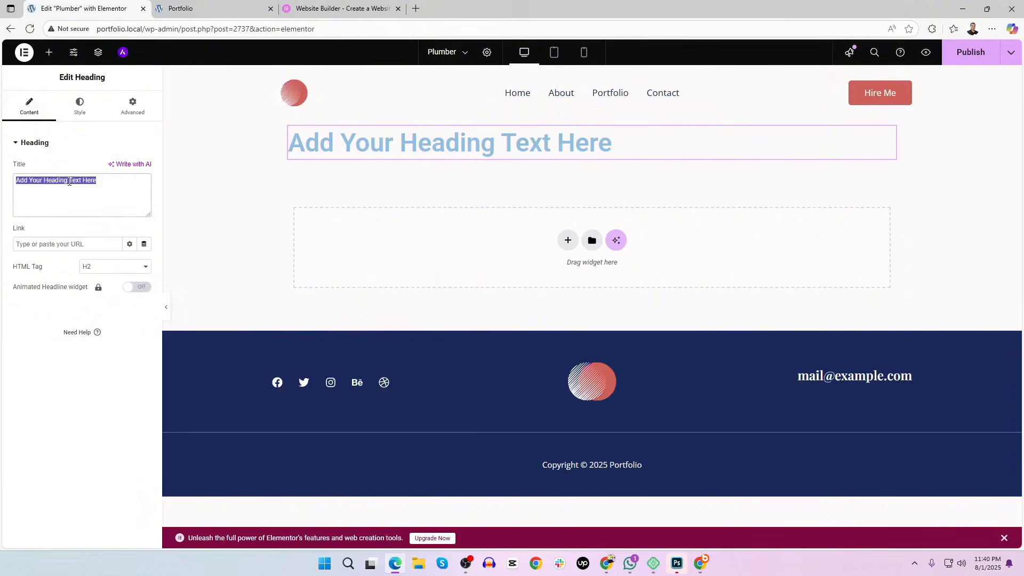
pyautogui.write('My Website')
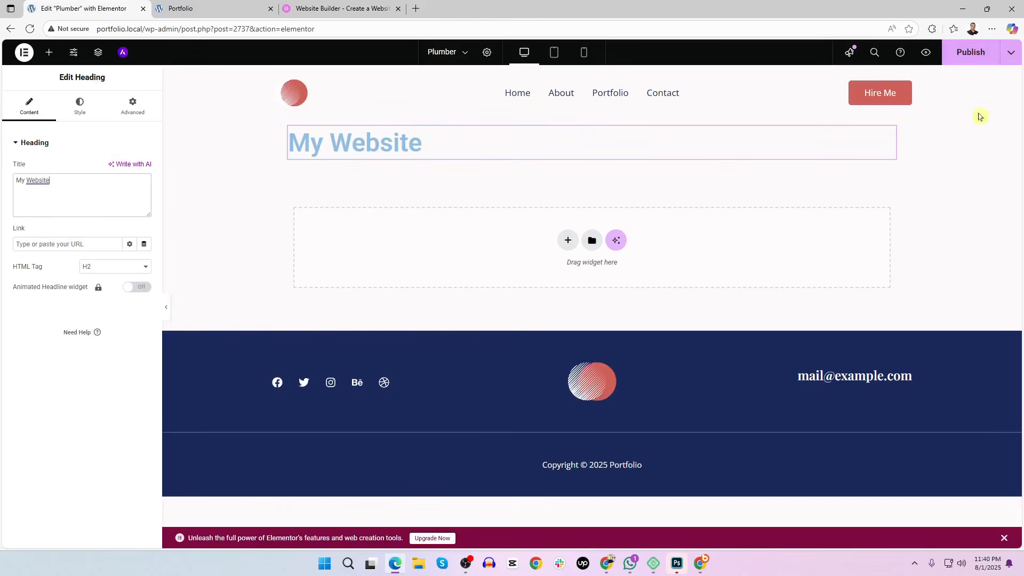
# Publish the page, check the heading in the page preview and close the preview
pyautogui.click(972, 54)
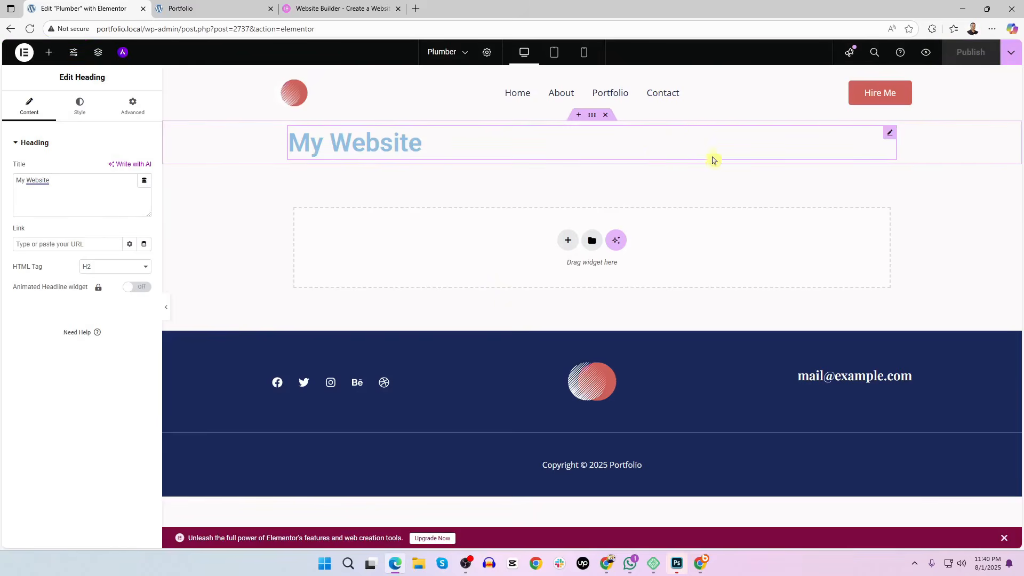
pyautogui.click(927, 53)
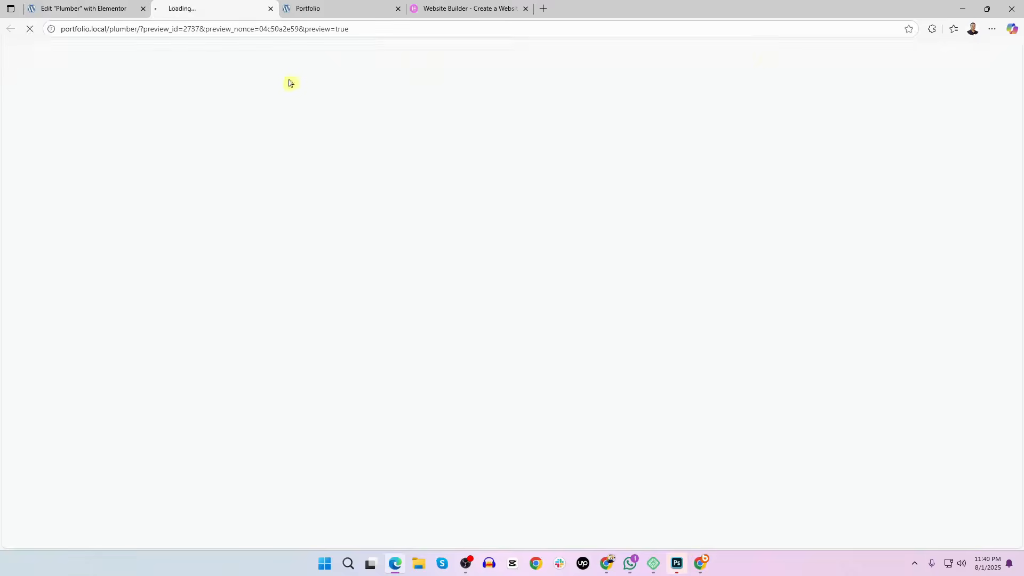
pyautogui.moveTo(377, 133); pyautogui.dragTo(106, 139)
pyautogui.hotkey('ctrl', 'w')
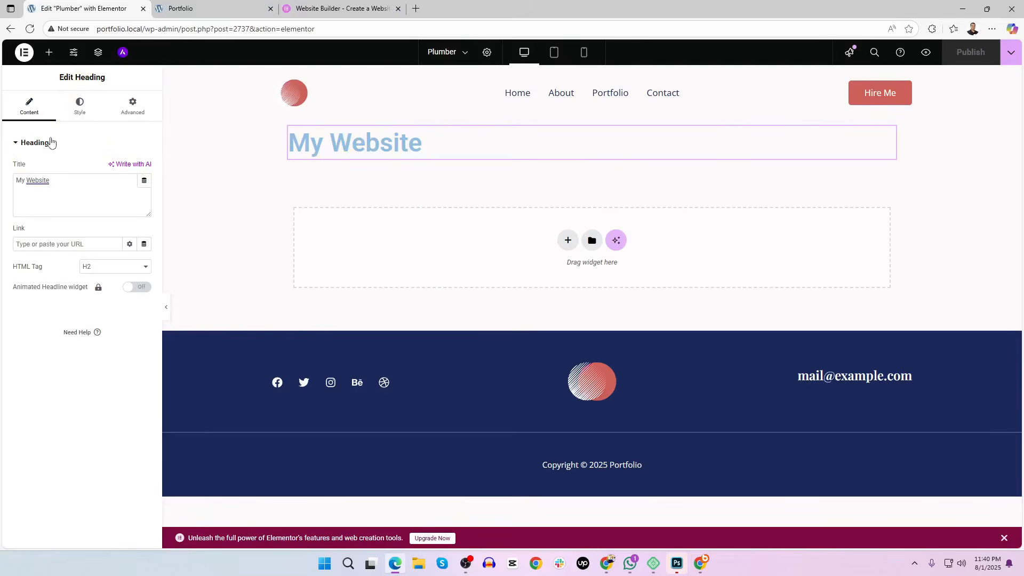
# Add a Text Editor widget directly below the "My Website" heading
pyautogui.click(49, 54)
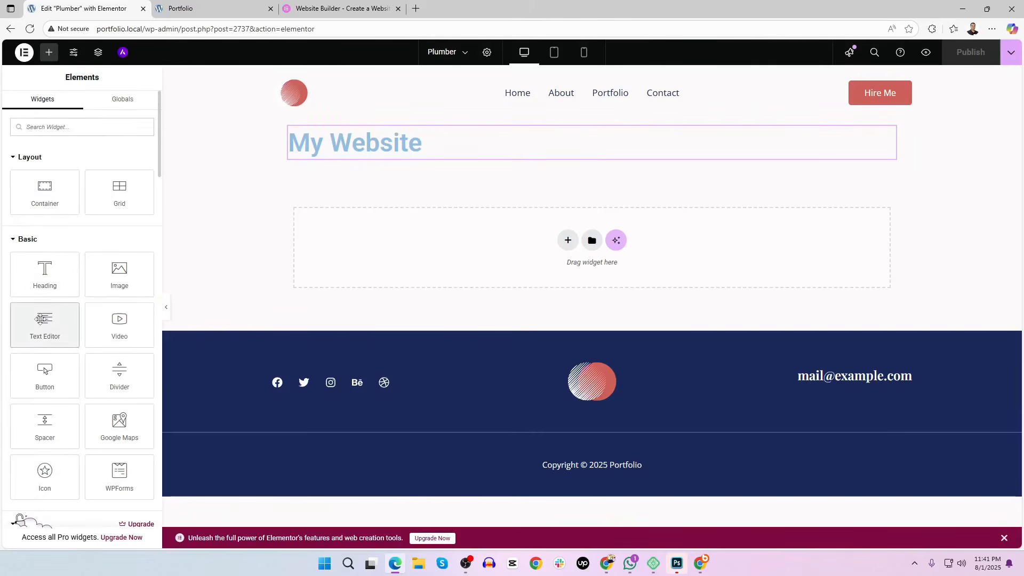
pyautogui.moveTo(41, 319); pyautogui.dragTo(338, 155)
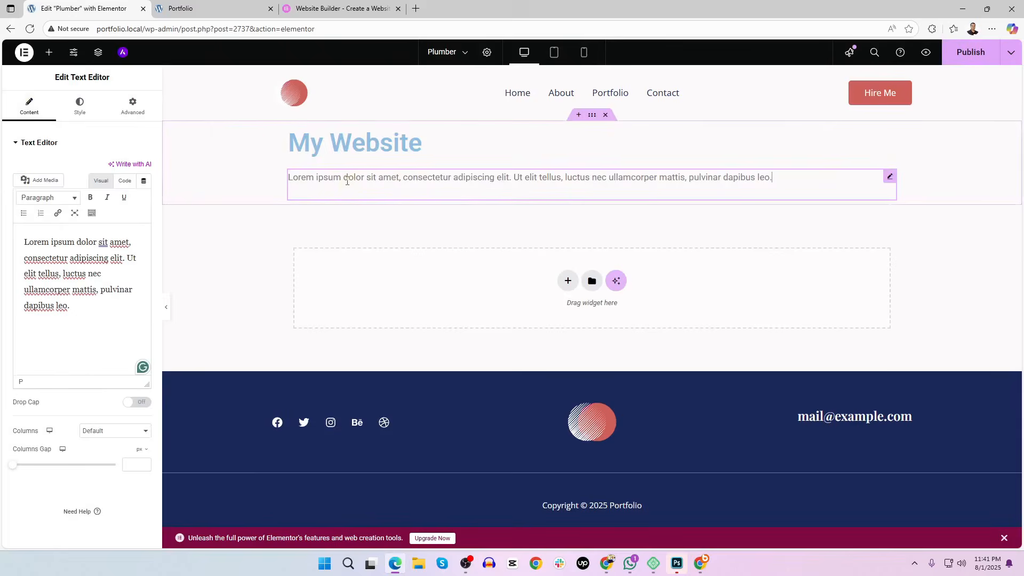
pyautogui.click(59, 261)
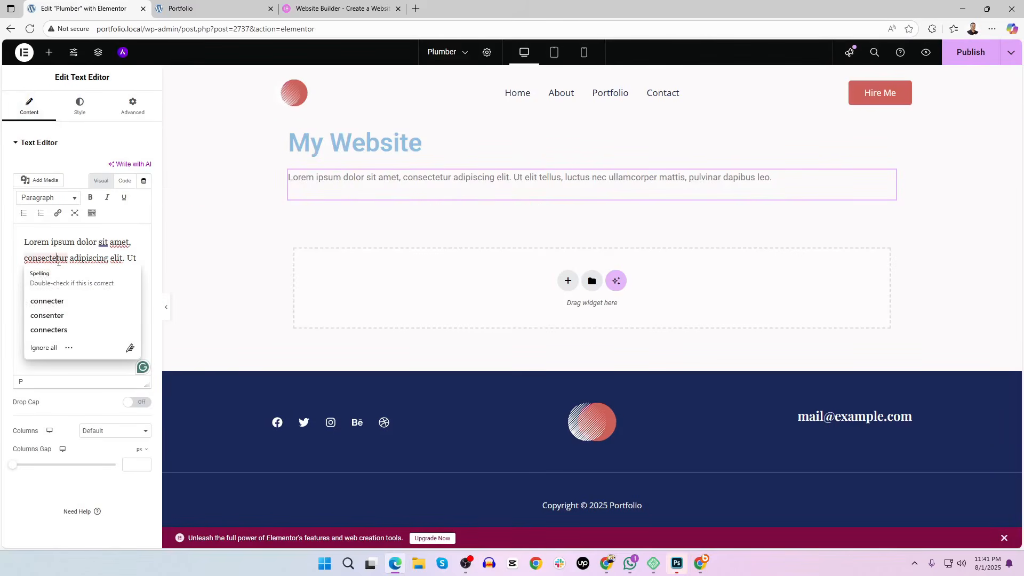
# Style the paragraph with the Primary global font and a dark navy global text color
pyautogui.click(81, 105)
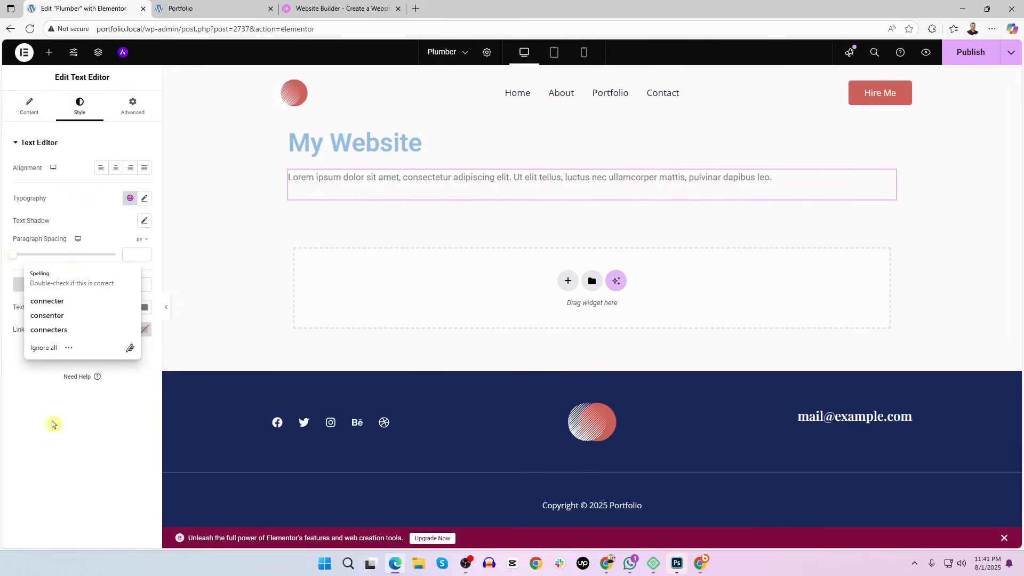
pyautogui.click(131, 199)
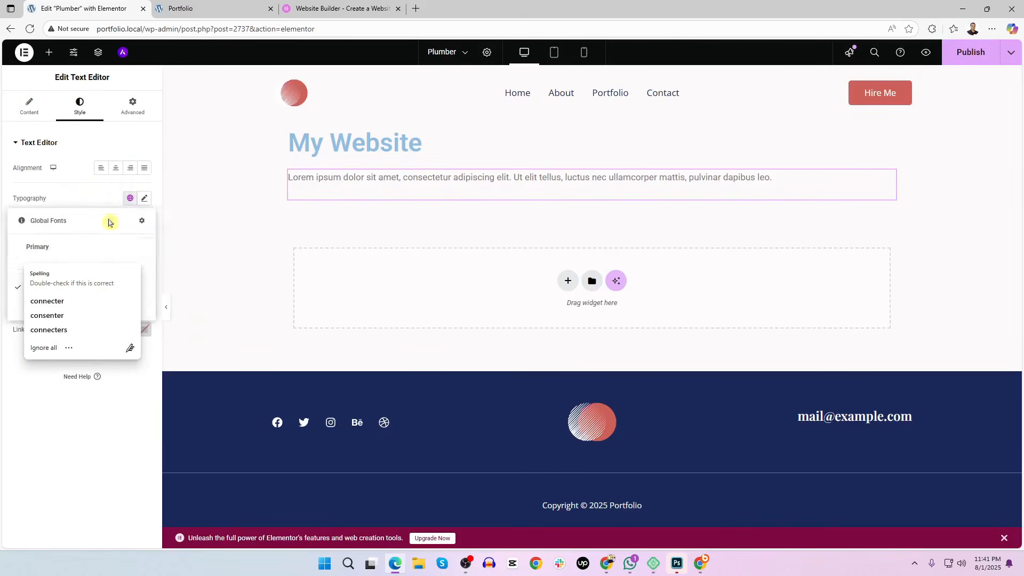
pyautogui.click(55, 251)
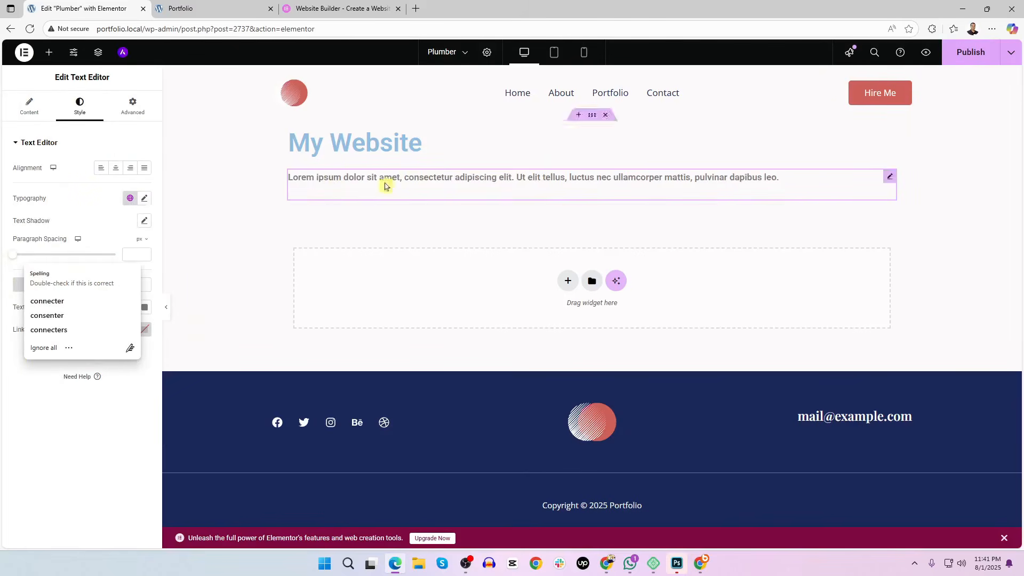
pyautogui.click(137, 201)
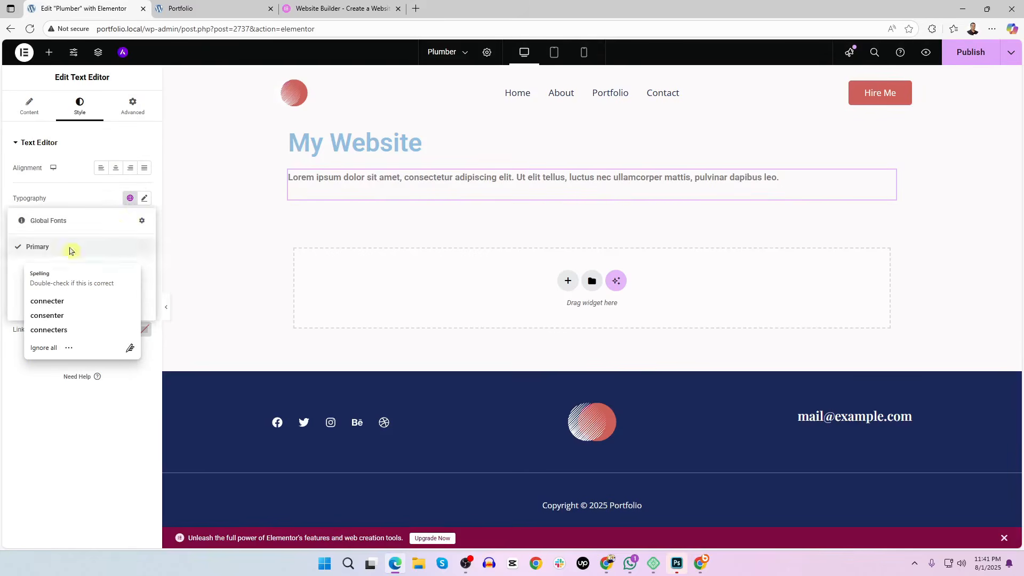
pyautogui.click(70, 249)
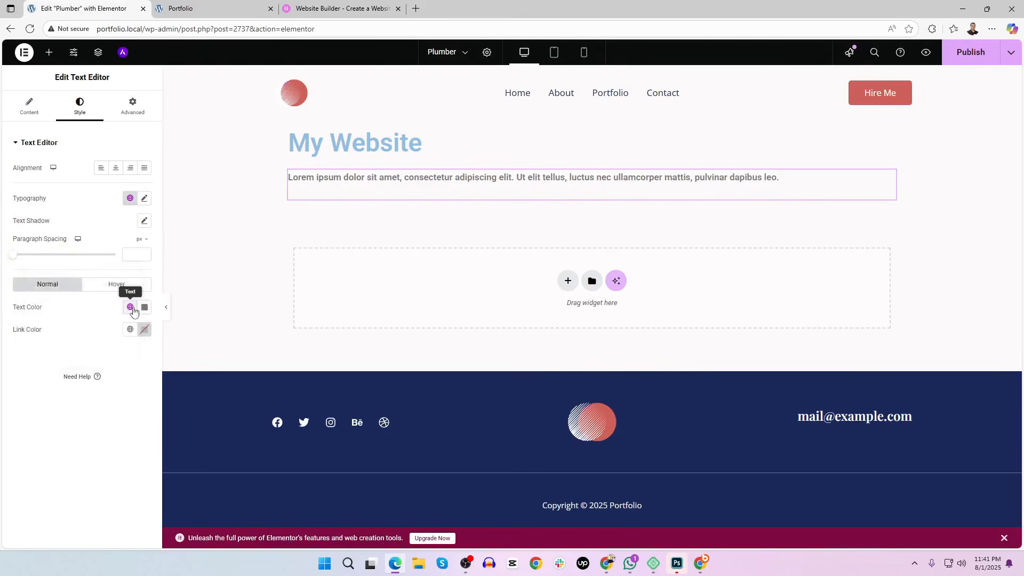
pyautogui.click(130, 308)
pyautogui.click(69, 244)
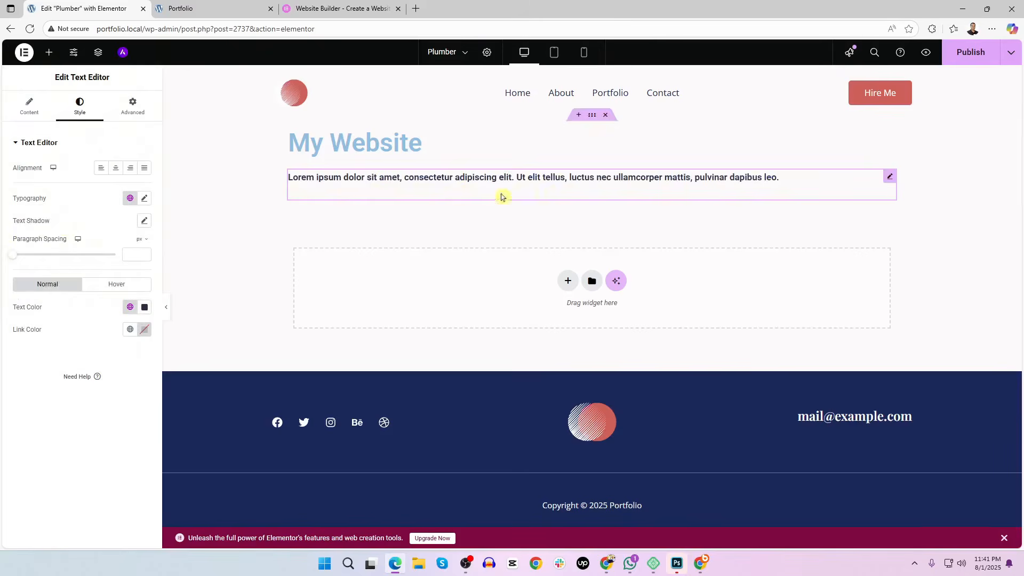
# Append the sentence "This is my first website." to the end of the placeholder paragraph
pyautogui.click(33, 111)
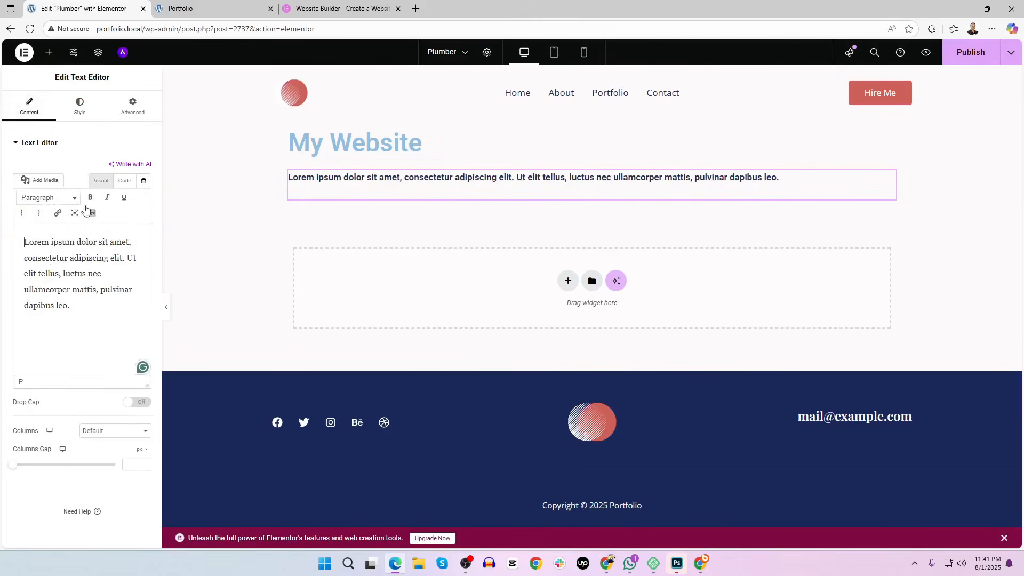
pyautogui.click(82, 308)
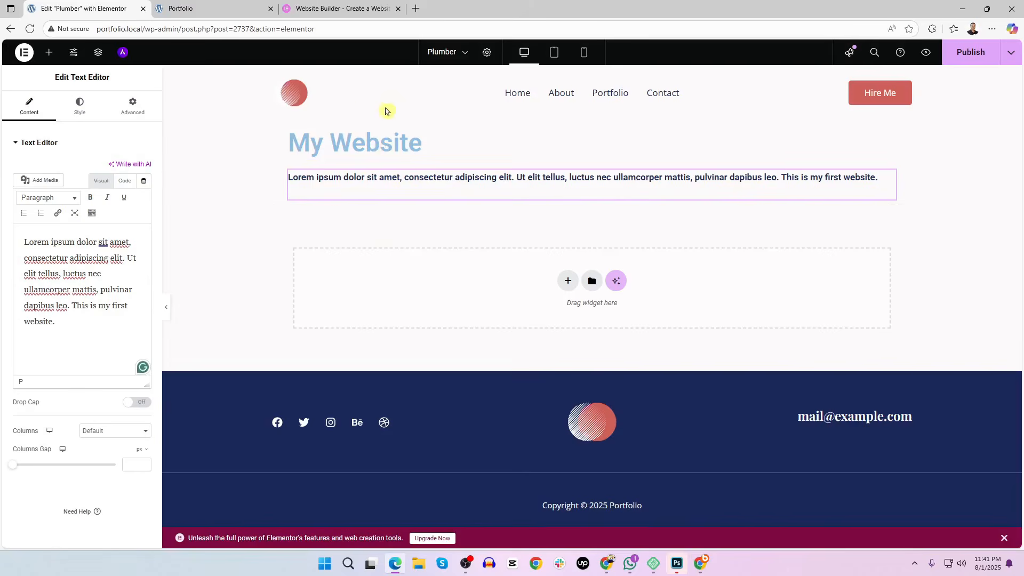
# Review the hero section of the live plumbing homepage, highlighting its heading, description and "Talk to an Expert" button text
pyautogui.click(235, 8)
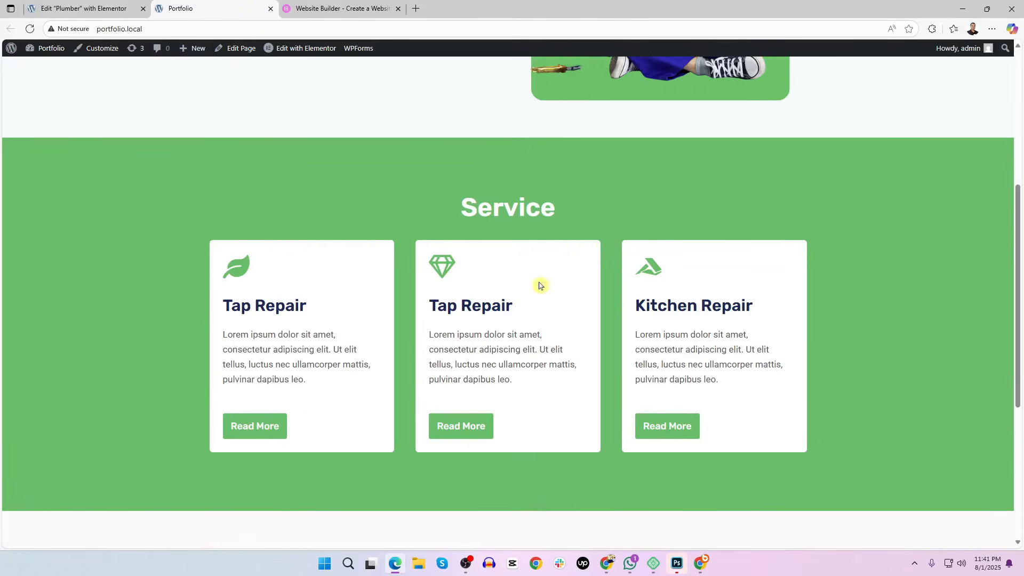
pyautogui.scroll(5, 543, 284)
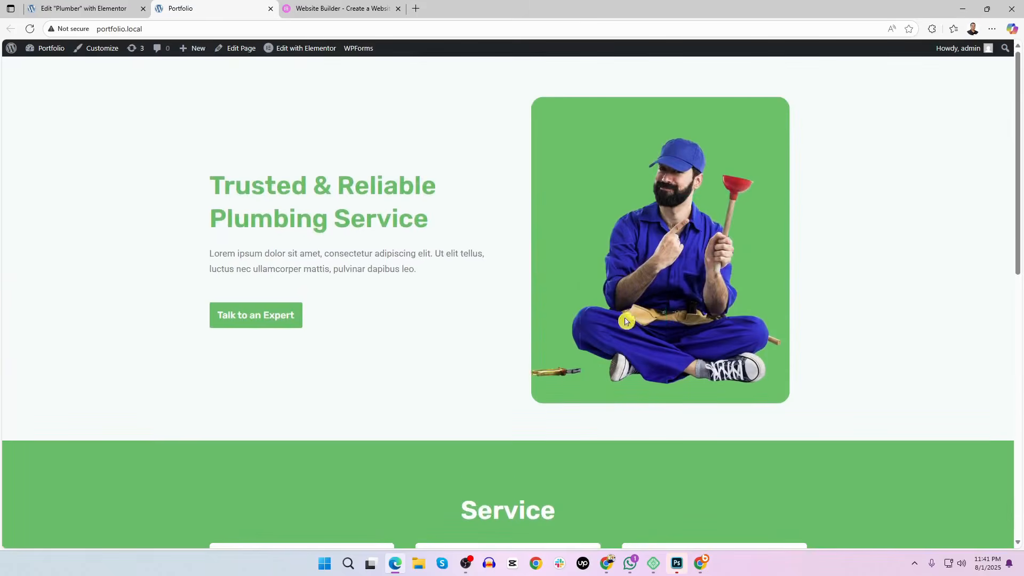
pyautogui.moveTo(273, 173); pyautogui.dragTo(389, 219)
pyautogui.moveTo(227, 253); pyautogui.dragTo(329, 295)
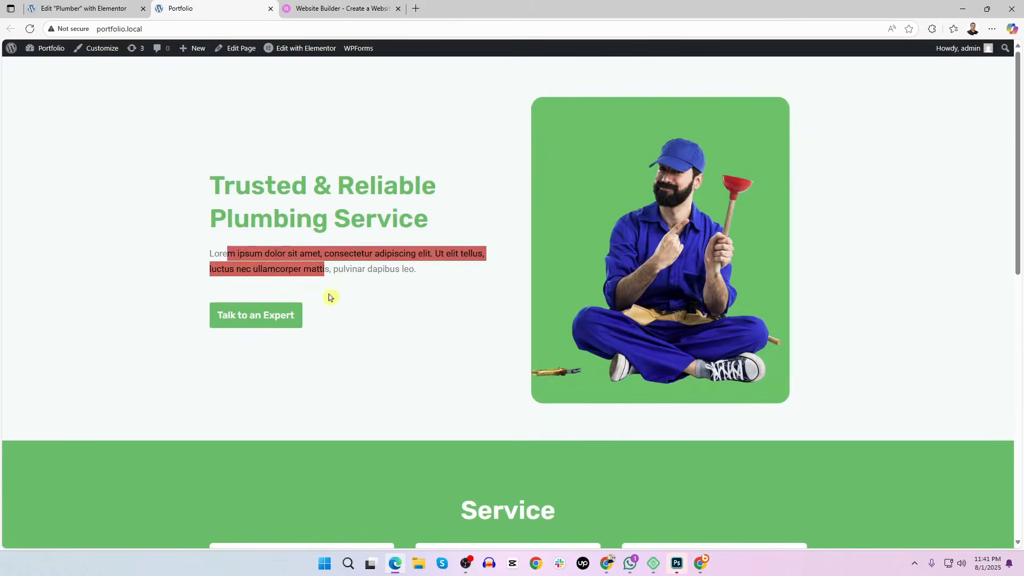
pyautogui.click(290, 318)
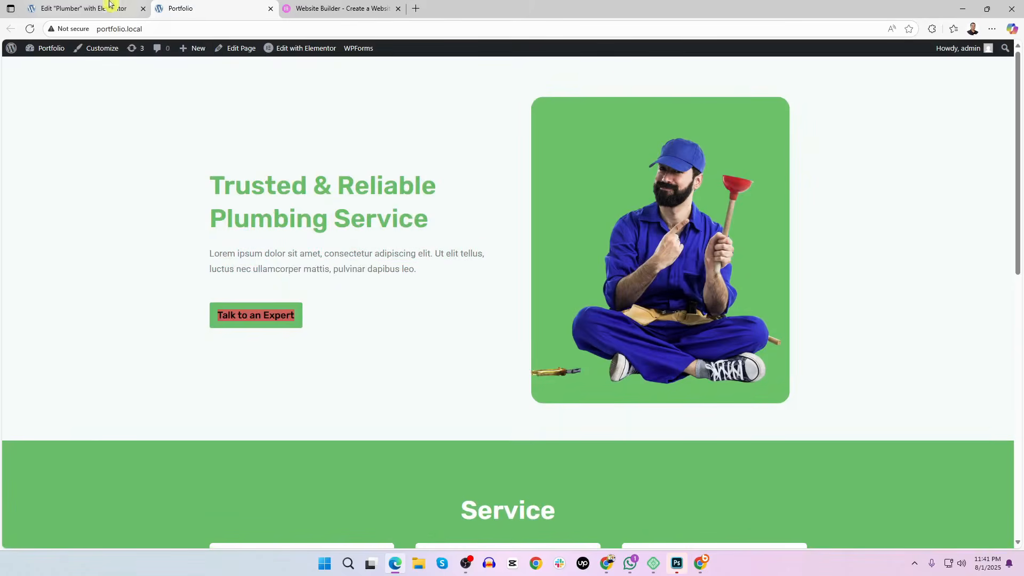
# Return to the Plumber page in the Elementor editor and add a Button widget below the paragraph
pyautogui.click(112, 8)
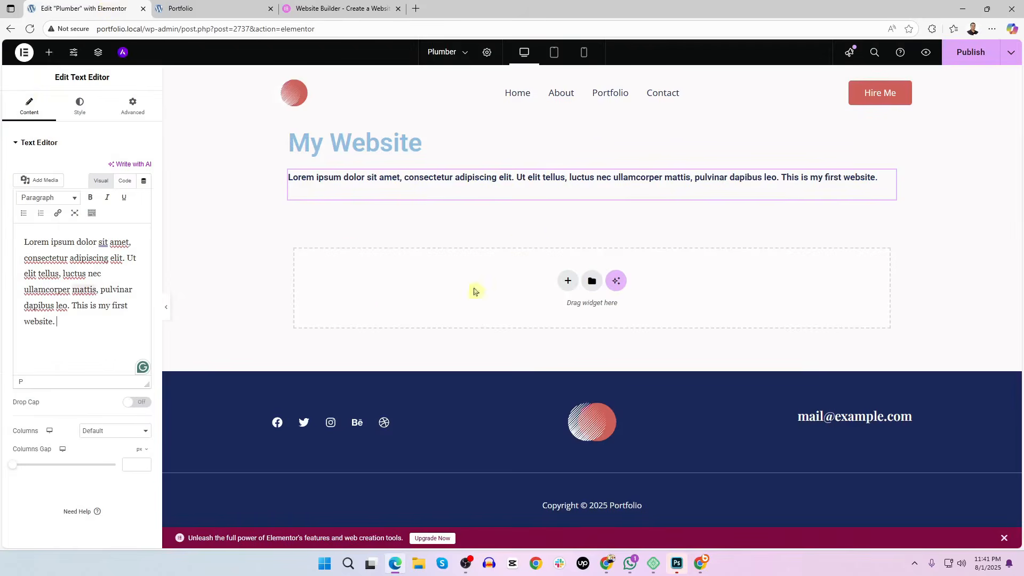
pyautogui.click(47, 53)
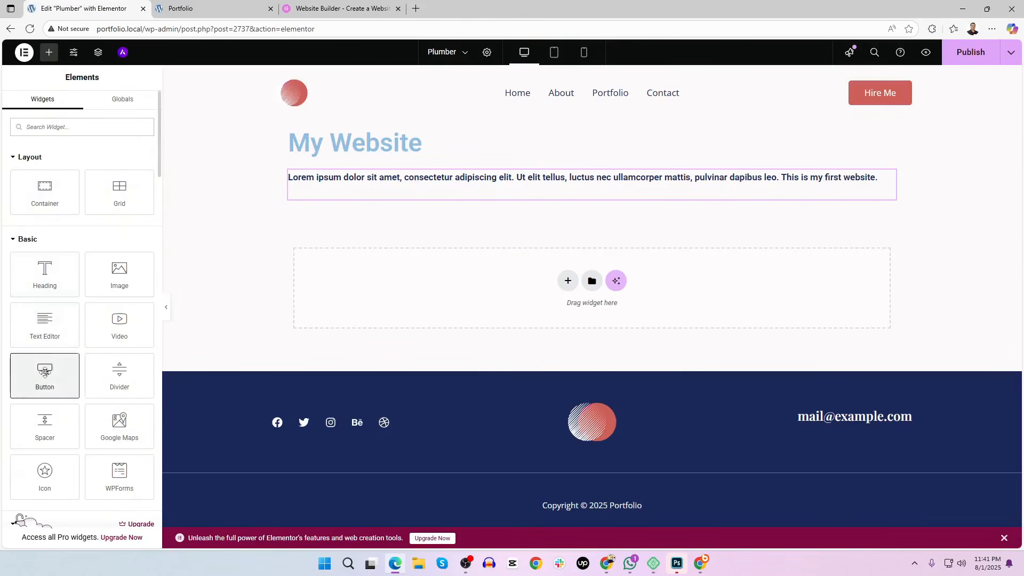
pyautogui.moveTo(45, 372); pyautogui.dragTo(315, 202)
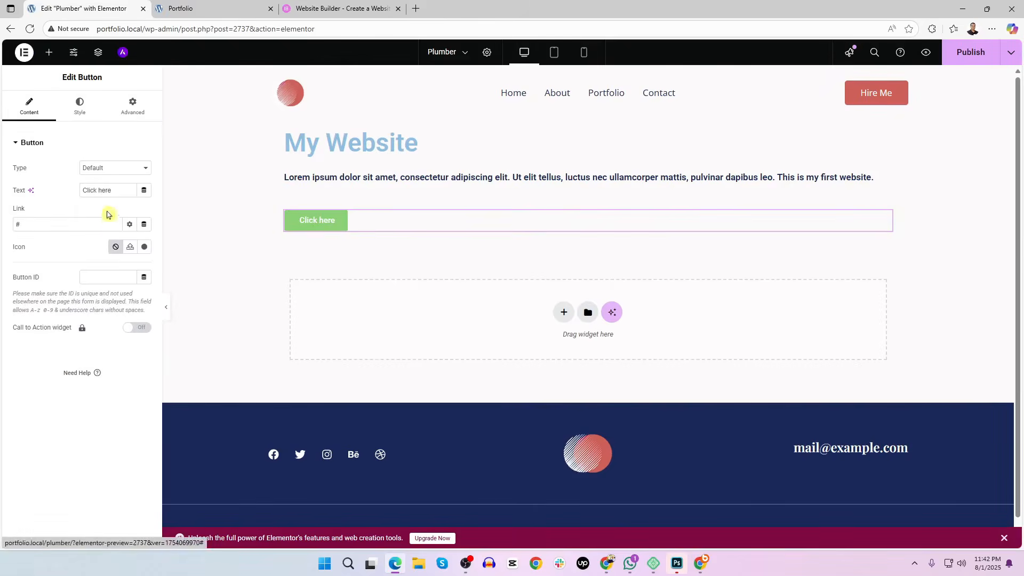
# Change the new button's text to "Talk to an Expert"
pyautogui.moveTo(125, 197); pyautogui.dragTo(47, 198)
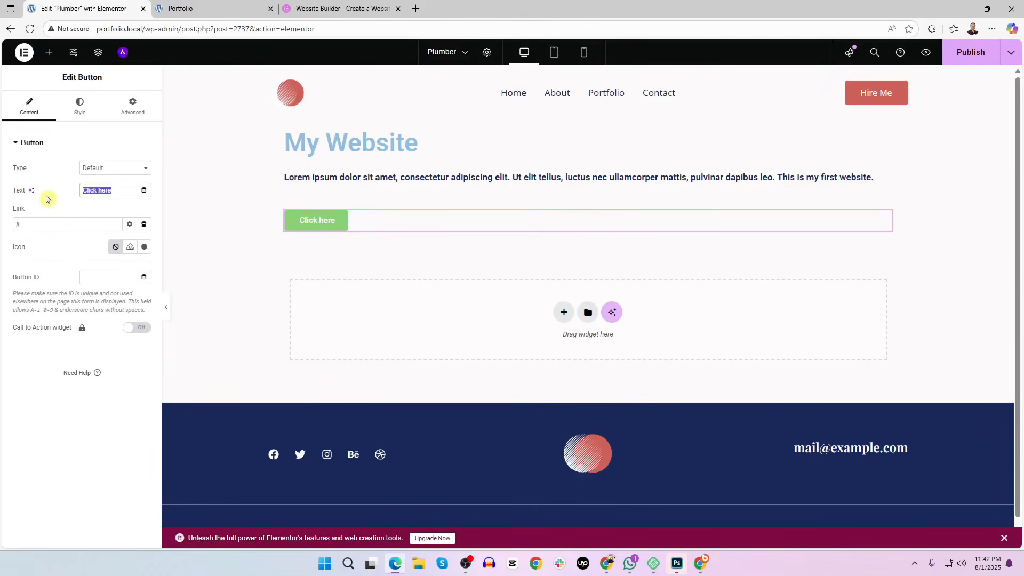
pyautogui.write('Ta')
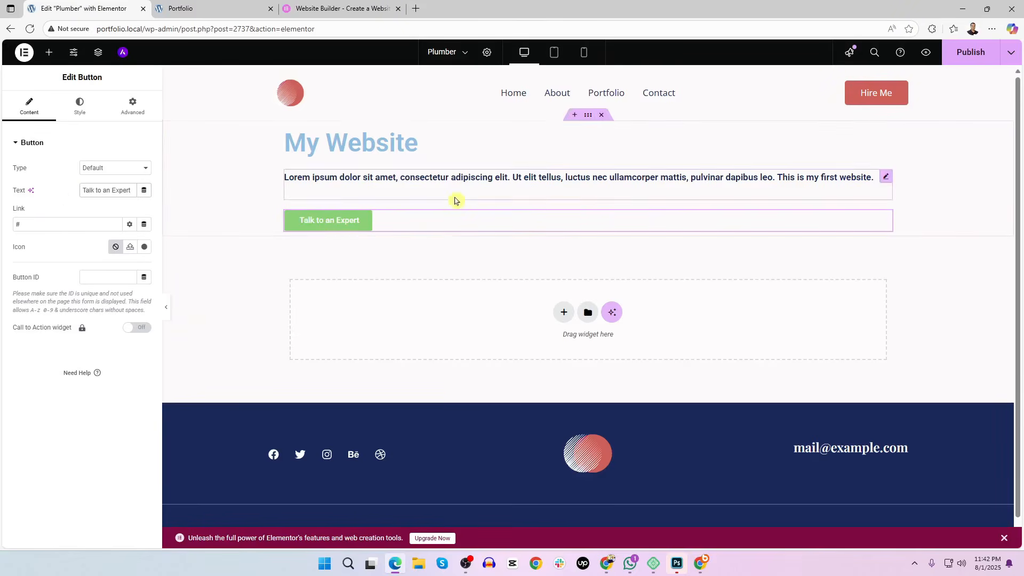
# Add an Image widget below the button and fill it with the green-background plumber picture from the media library
pyautogui.click(49, 52)
pyautogui.moveTo(117, 274); pyautogui.dragTo(354, 228)
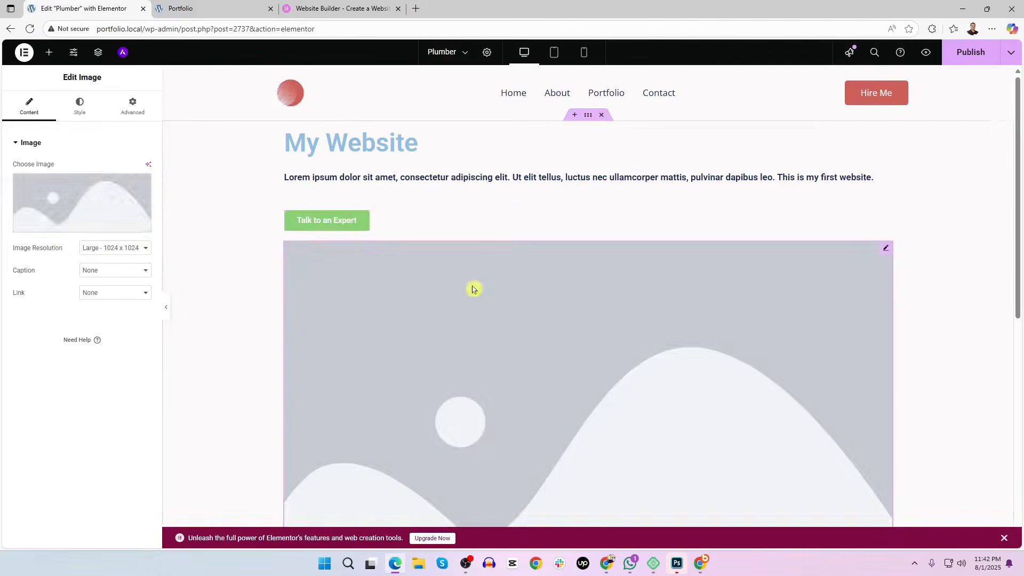
pyautogui.click(77, 199)
pyautogui.click(248, 180)
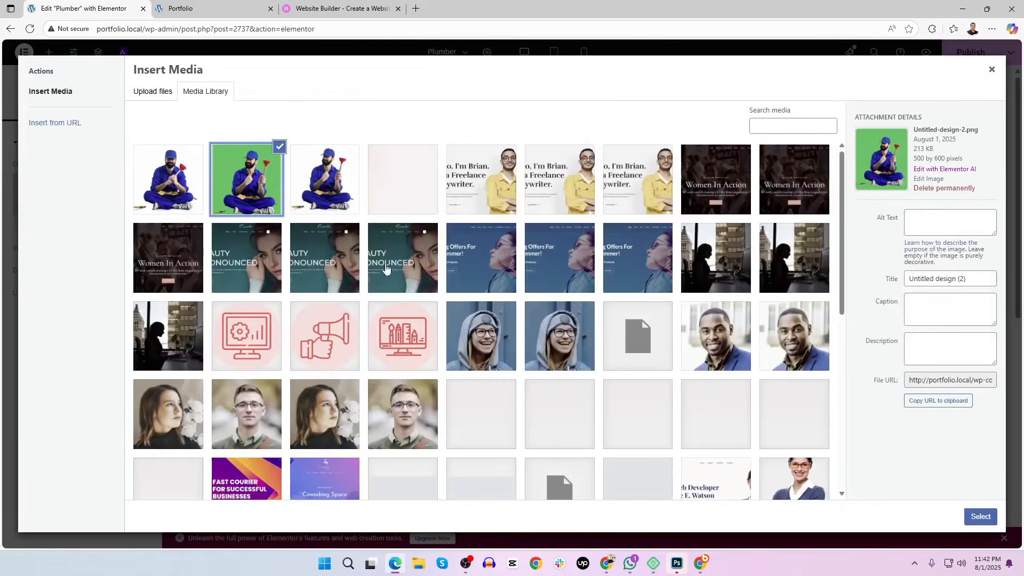
pyautogui.click(979, 516)
pyautogui.scroll(-5, 553, 295)
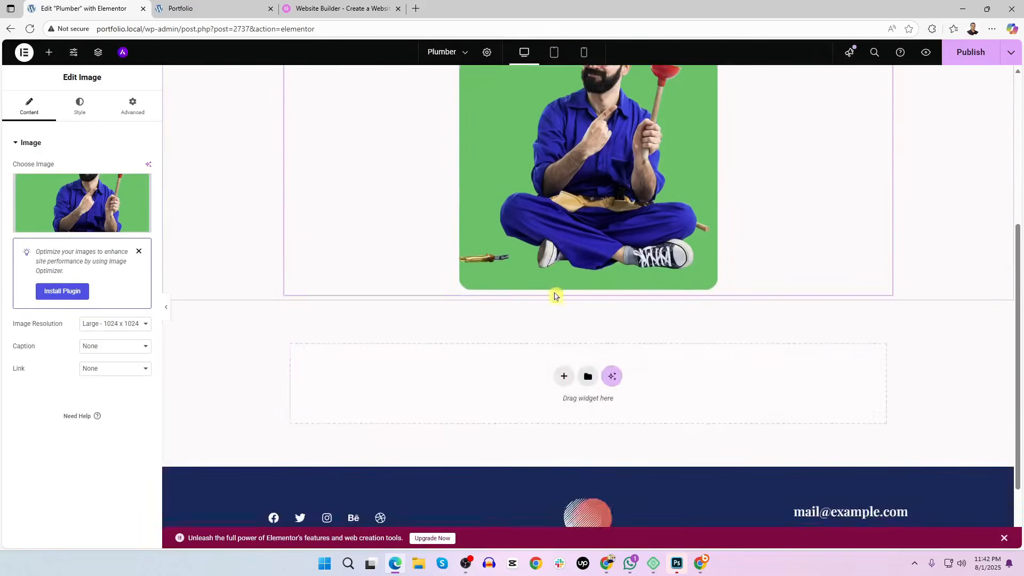
# Try the alignment options for the plumber image and leave it aligned left
pyautogui.scroll(4, 552, 274)
pyautogui.click(82, 107)
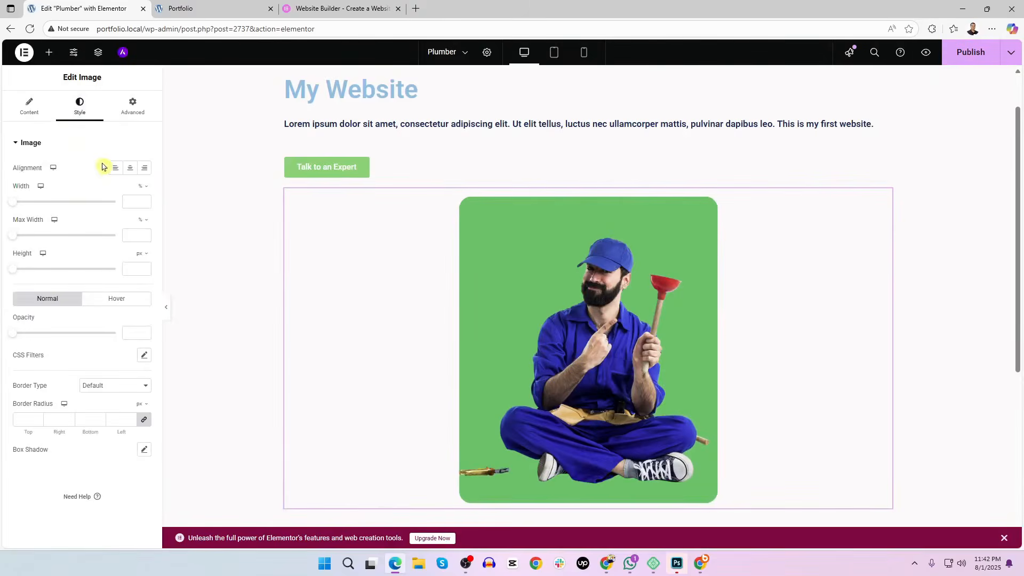
pyautogui.click(112, 169)
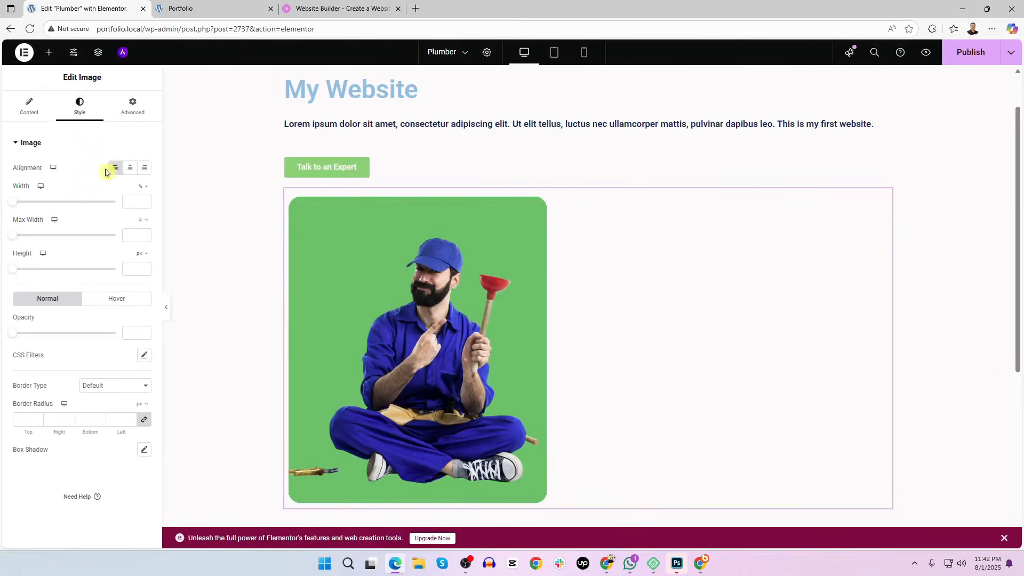
pyautogui.click(148, 170)
pyautogui.click(129, 168)
pyautogui.click(115, 168)
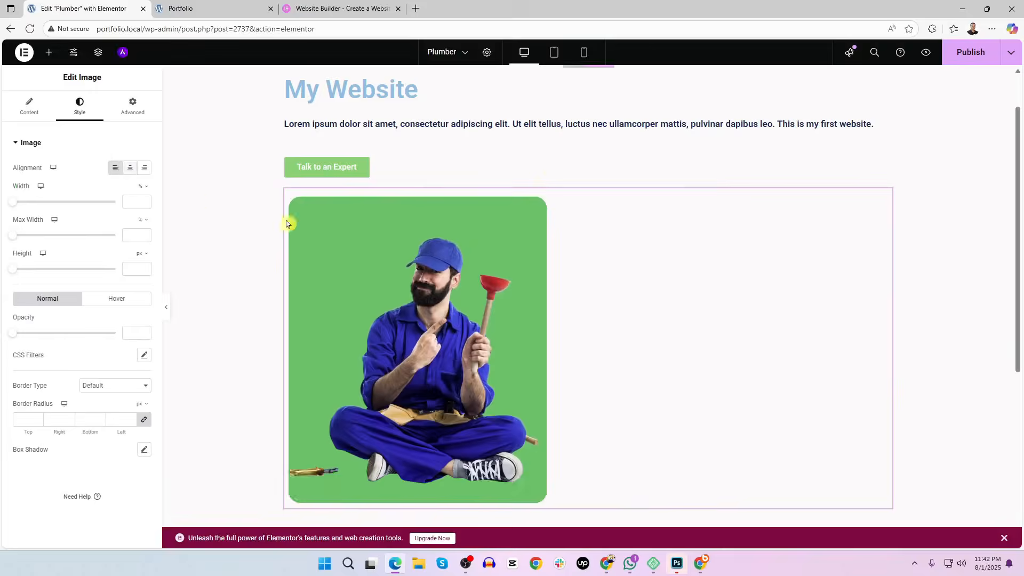
pyautogui.scroll(1, 482, 208)
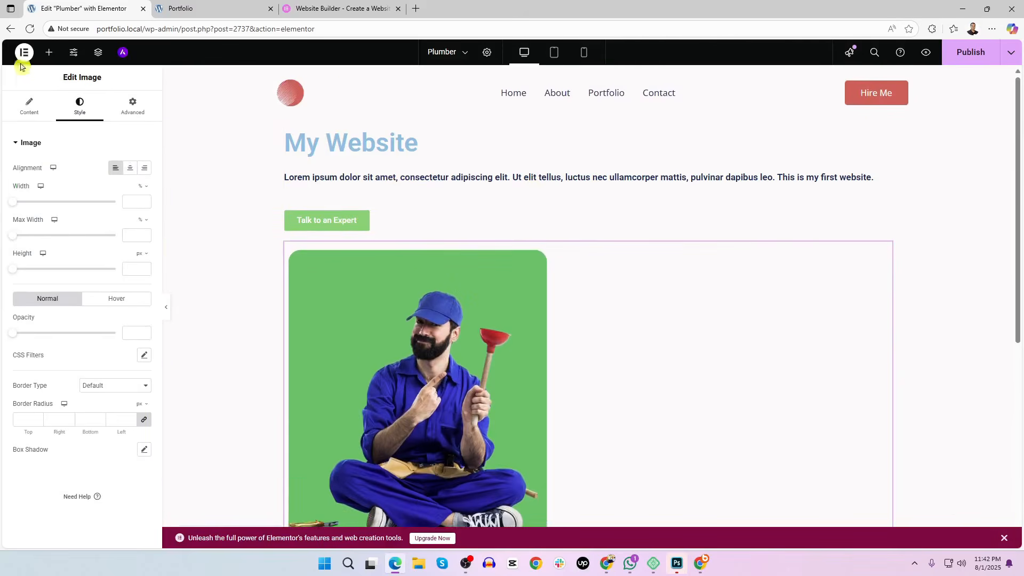
# Examine how the editing settings switch between the paragraph, heading, image and button widgets, and look over the available widgets
pyautogui.click(43, 53)
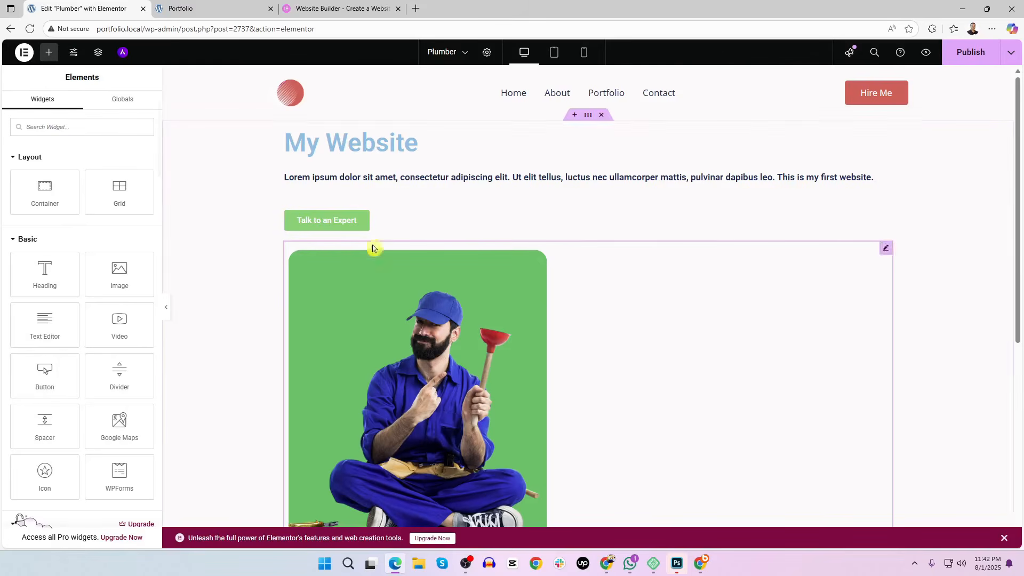
pyautogui.rightClick(509, 182)
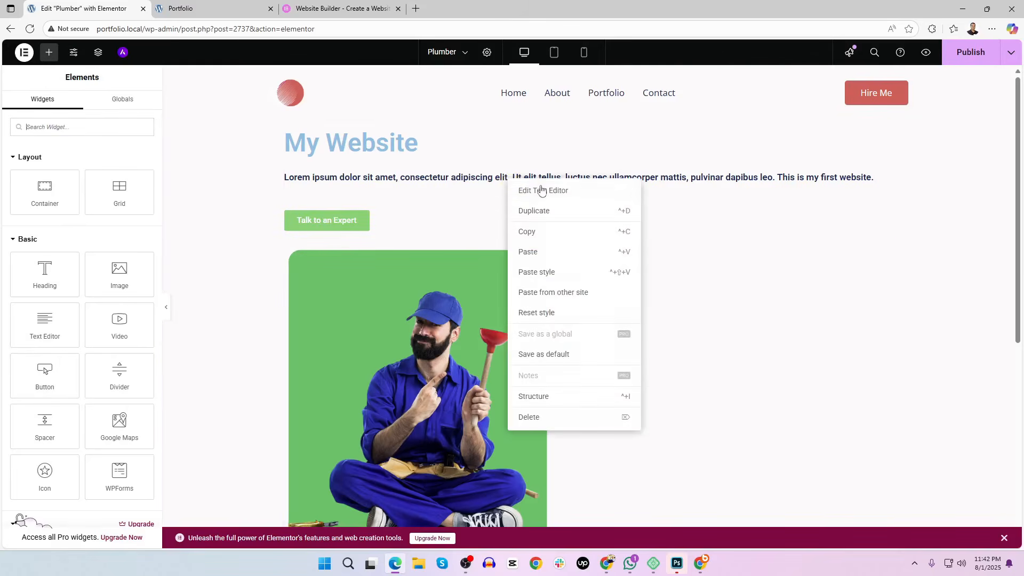
pyautogui.click(550, 192)
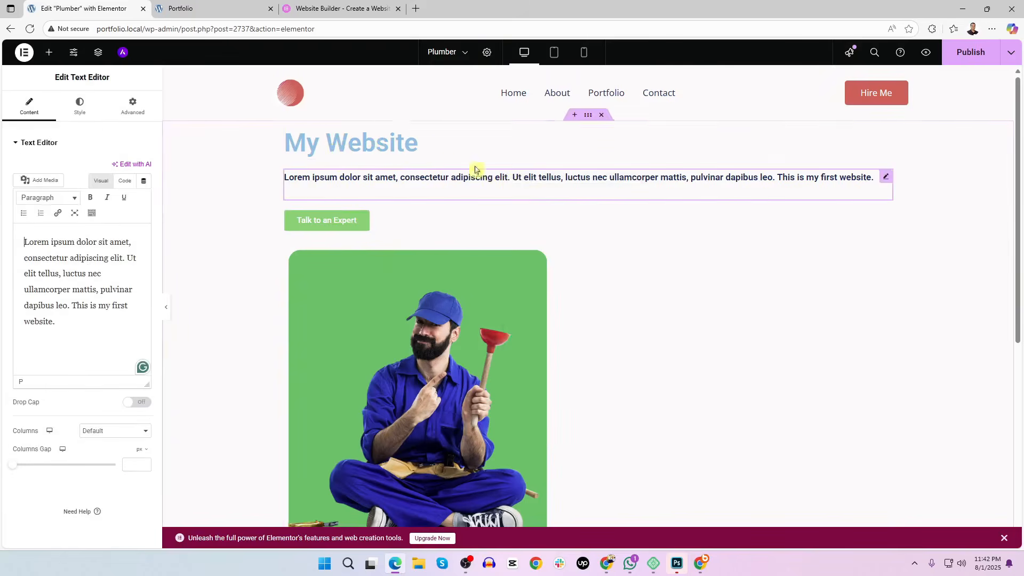
pyautogui.click(395, 142)
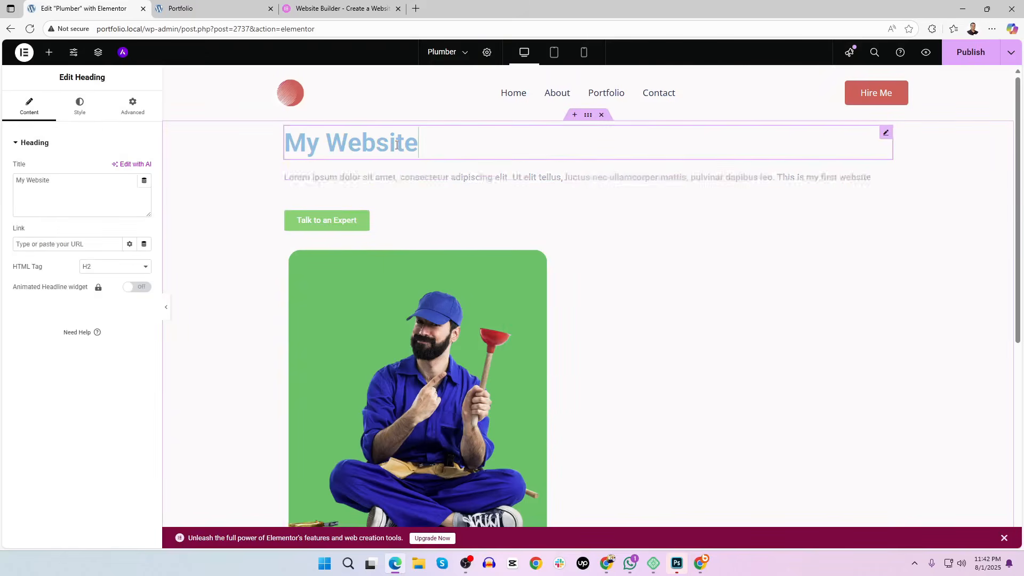
pyautogui.click(440, 313)
pyautogui.click(79, 107)
pyautogui.moveTo(66, 76); pyautogui.dragTo(101, 76)
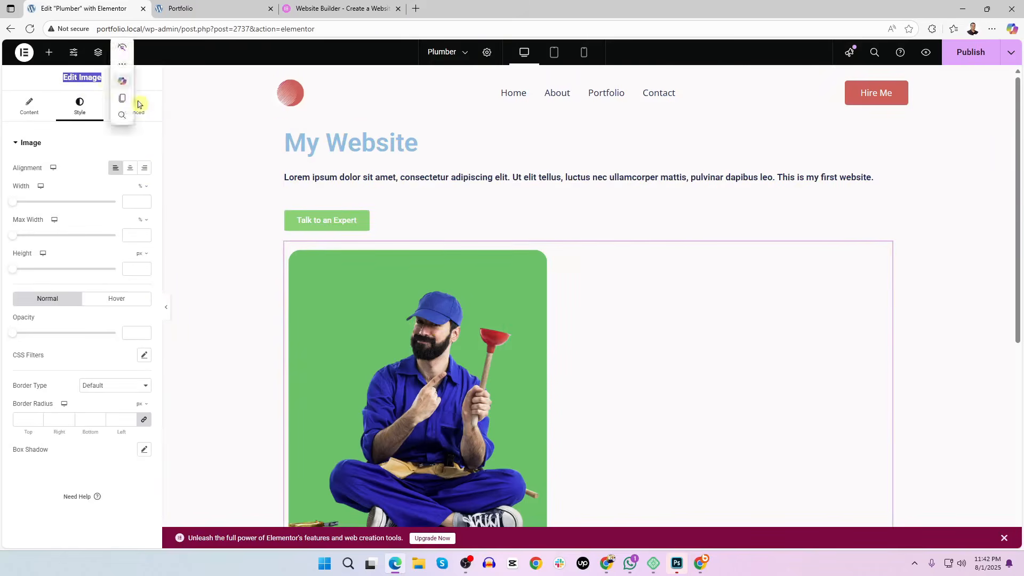
pyautogui.click(502, 186)
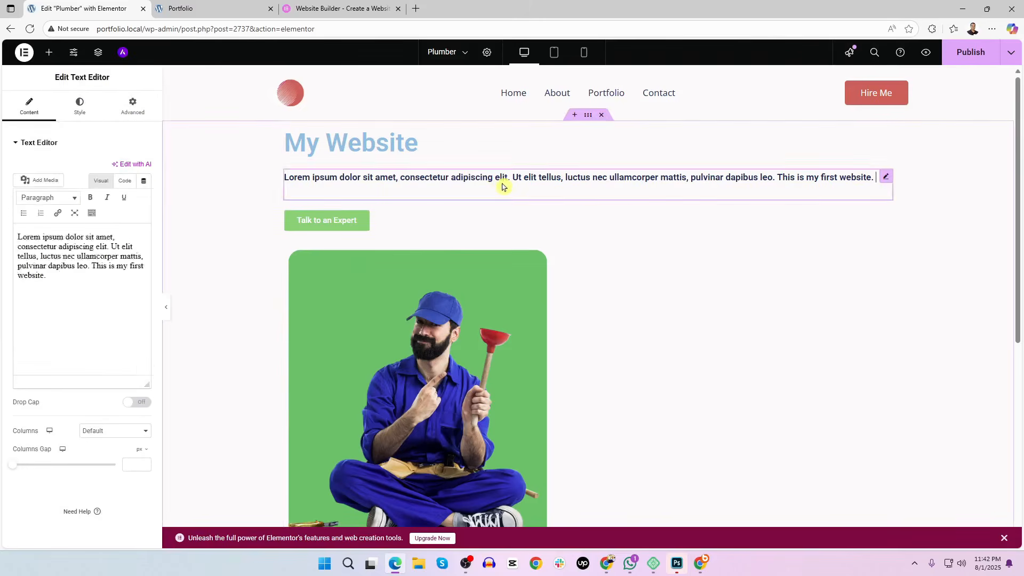
pyautogui.moveTo(117, 81); pyautogui.dragTo(53, 78)
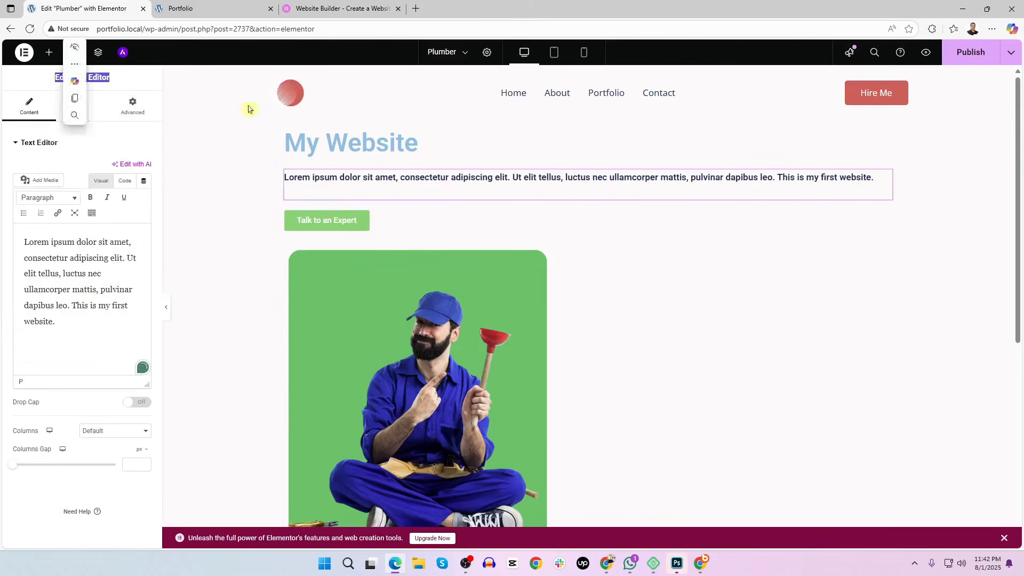
pyautogui.click(501, 219)
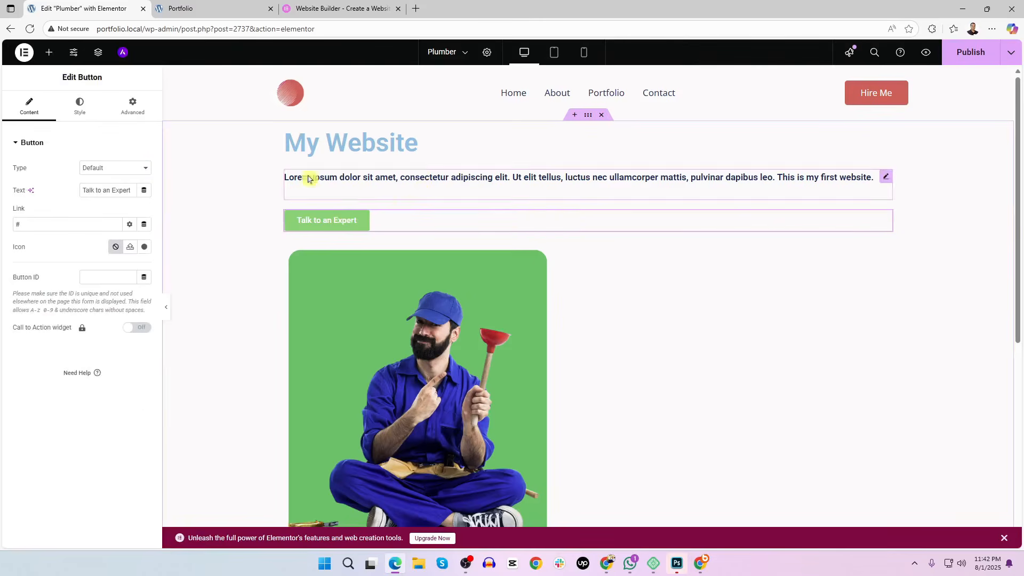
pyautogui.click(47, 52)
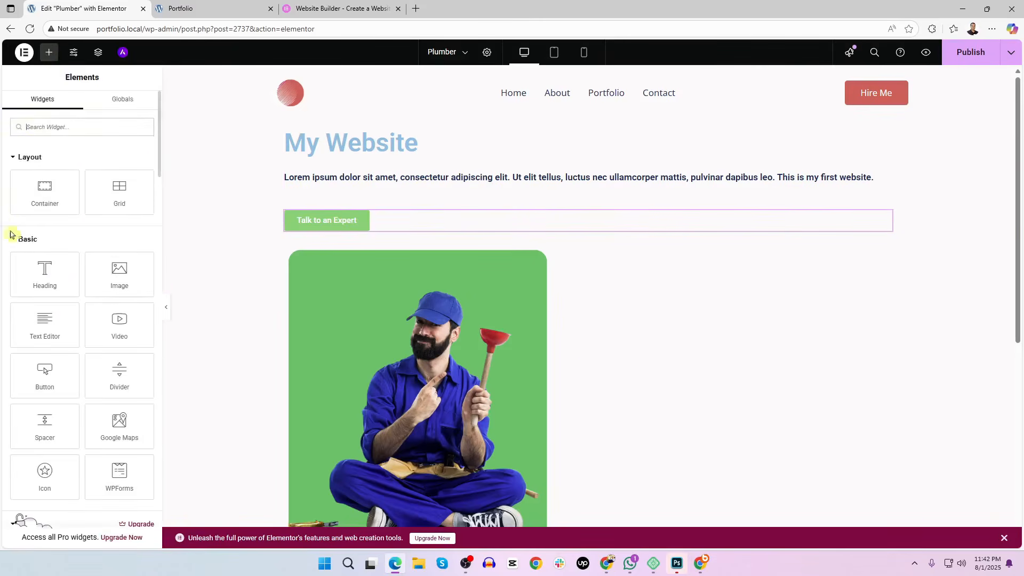
# Set the plumber image's width to 30%
pyautogui.click(469, 336)
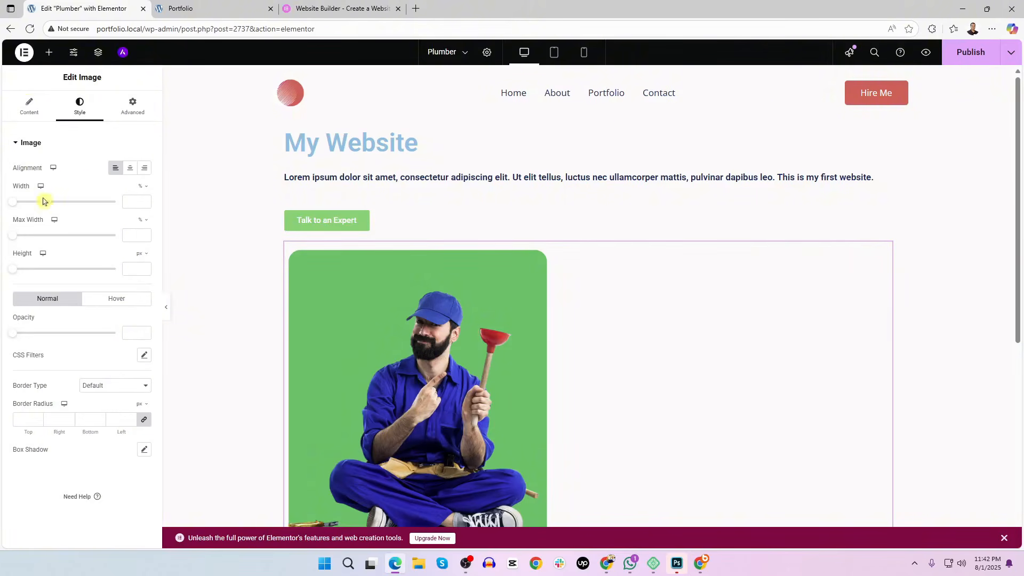
pyautogui.moveTo(15, 206); pyautogui.dragTo(43, 207)
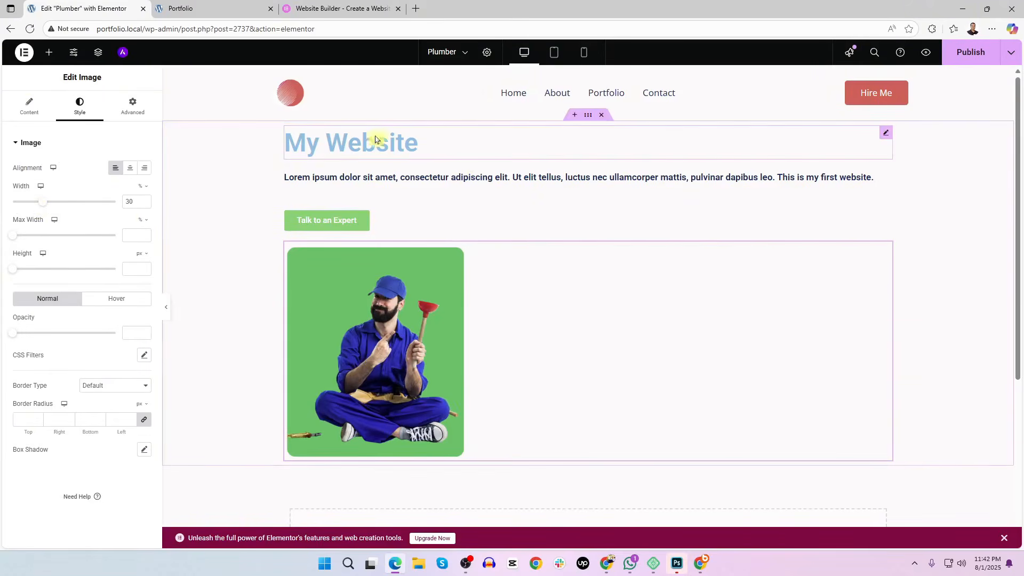
# Compare the Plumber page's stacked heading, paragraph, button and image with the hero layout of the live plumbing homepage
pyautogui.click(393, 146)
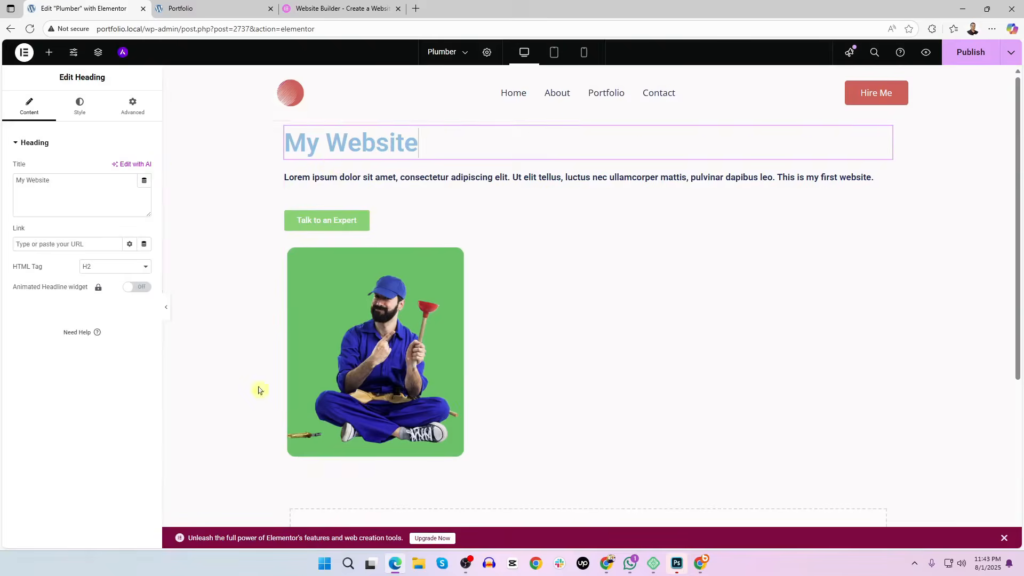
pyautogui.click(49, 53)
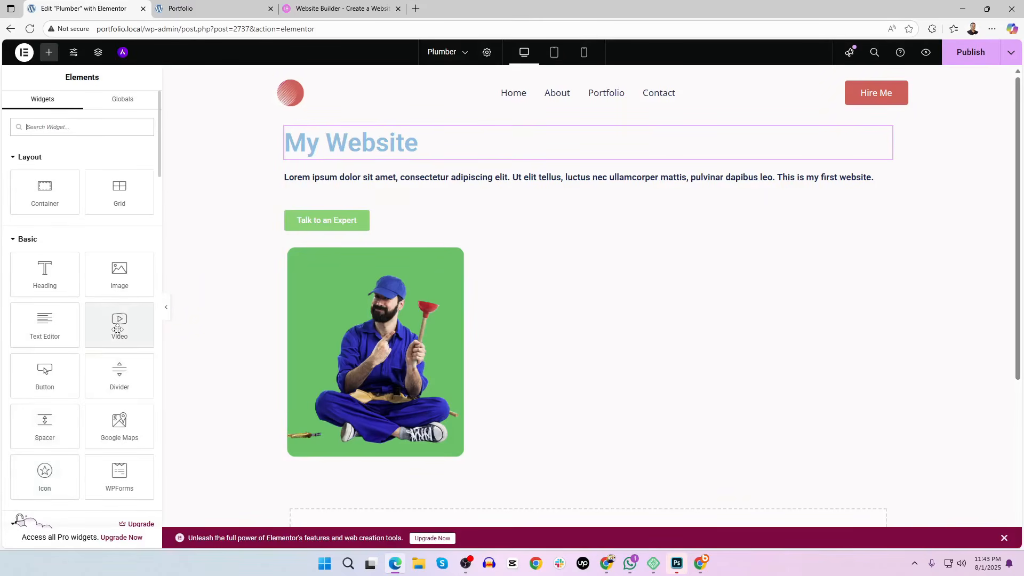
pyautogui.moveTo(120, 323); pyautogui.dragTo(95, 303)
pyautogui.click(198, 5)
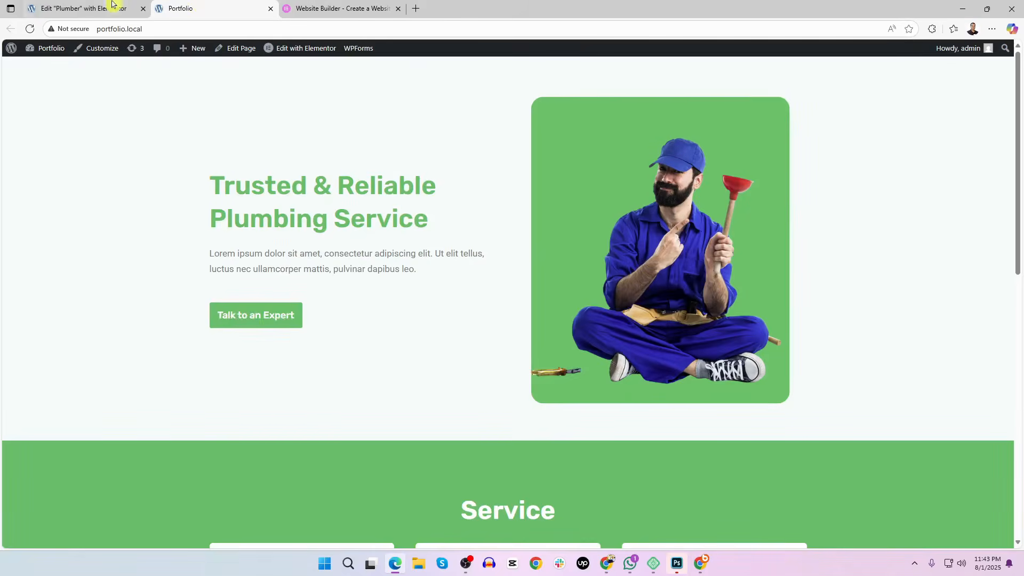
pyautogui.click(94, 8)
pyautogui.click(339, 146)
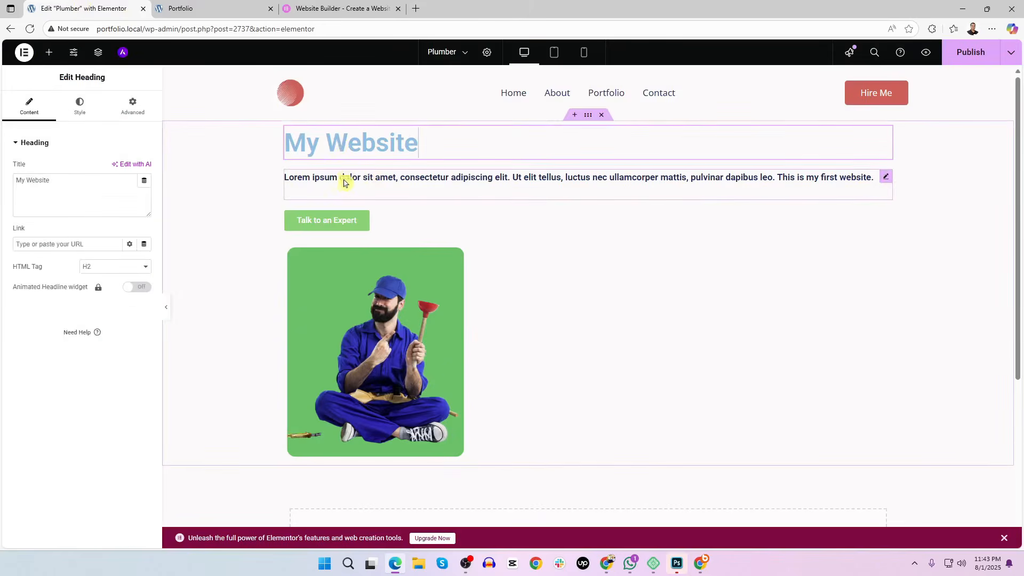
pyautogui.click(345, 184)
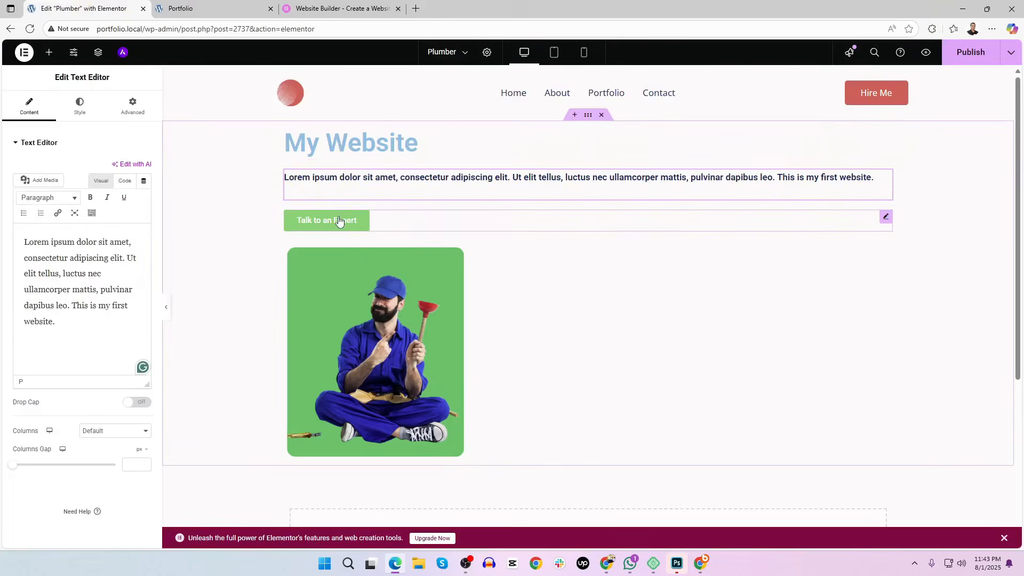
# Mark the live homepage's hero text and image as two columns with red rectangles in the screen capture tool, and discard the capture
pyautogui.click(192, 8)
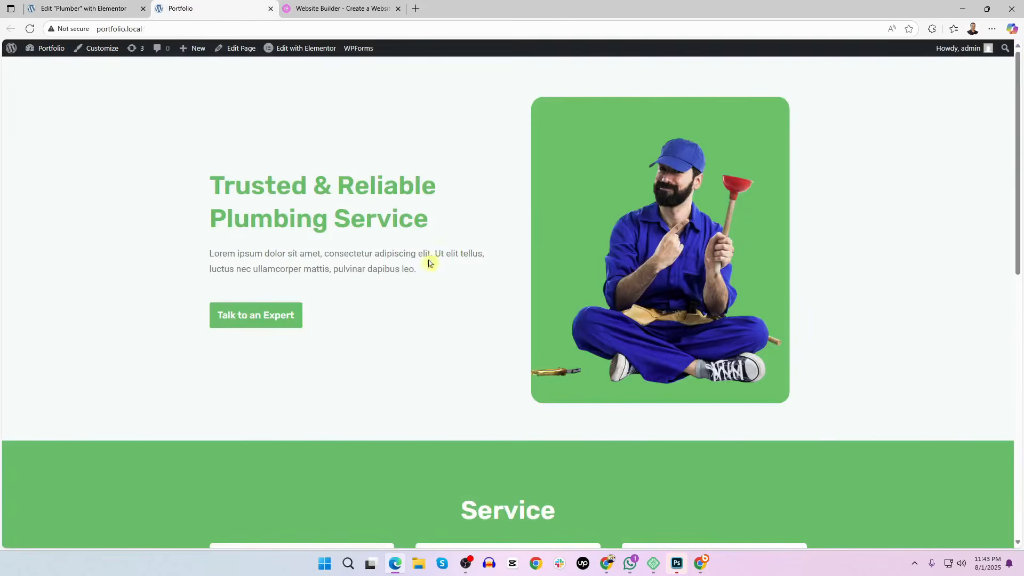
pyautogui.click(914, 563)
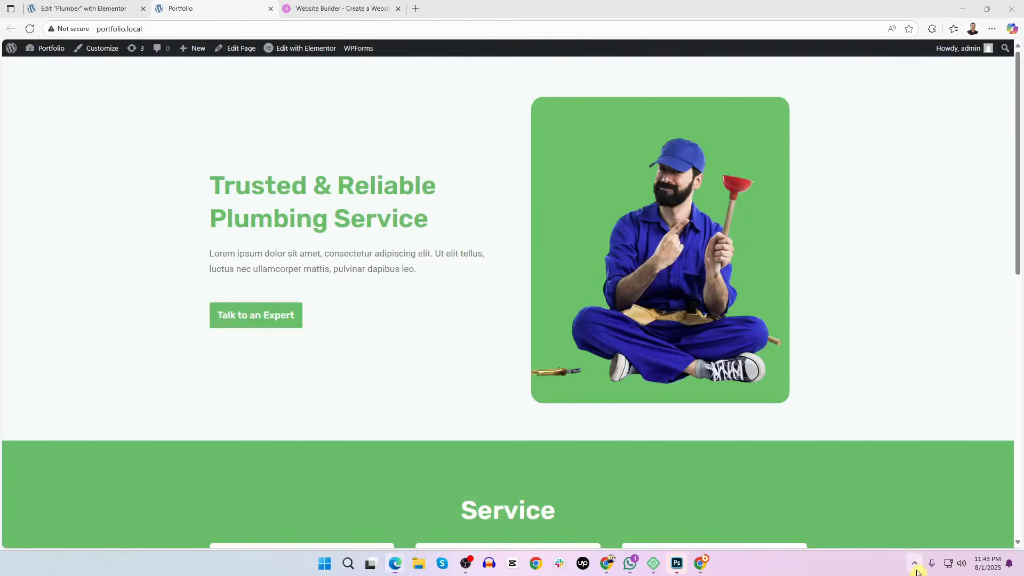
pyautogui.click(939, 514)
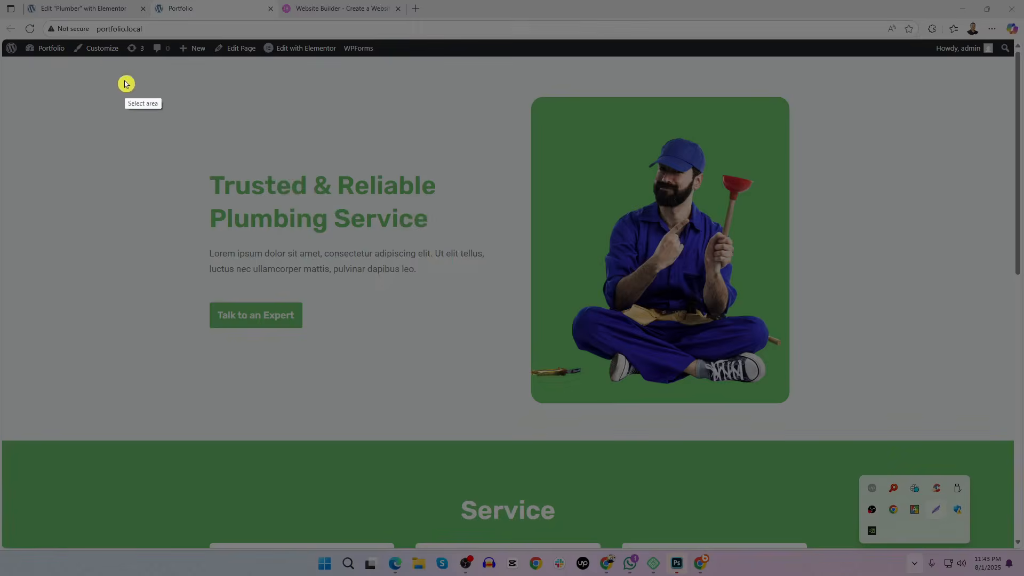
pyautogui.moveTo(110, 58)
pyautogui.mouseDown()
pyautogui.moveTo(550, 235)
pyautogui.moveTo(1023, 528)
pyautogui.mouseUp()
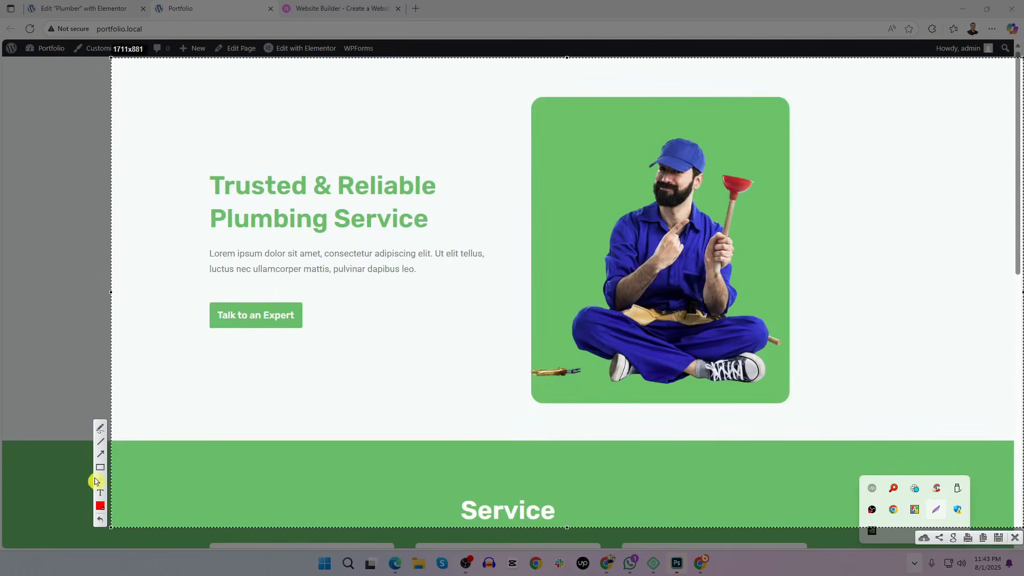
pyautogui.moveTo(517, 89); pyautogui.dragTo(859, 434)
pyautogui.moveTo(183, 73)
pyautogui.mouseDown()
pyautogui.moveTo(430, 299)
pyautogui.moveTo(513, 436)
pyautogui.mouseUp()
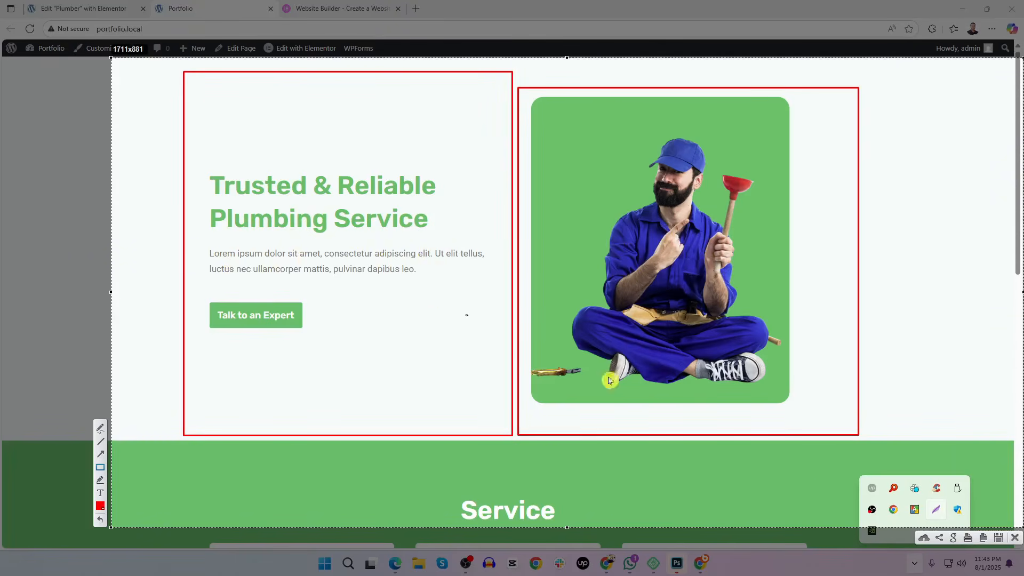
pyautogui.click(1015, 538)
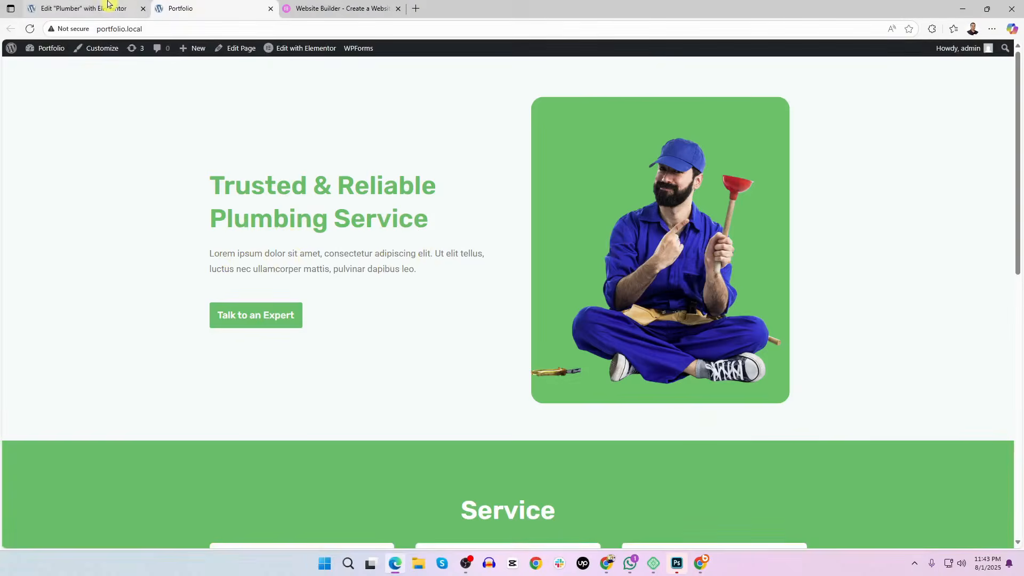
# Return to the Plumber page editor and add a flexbox container with two equal columns below the plumber image
pyautogui.click(114, 8)
pyautogui.scroll(-5, 670, 304)
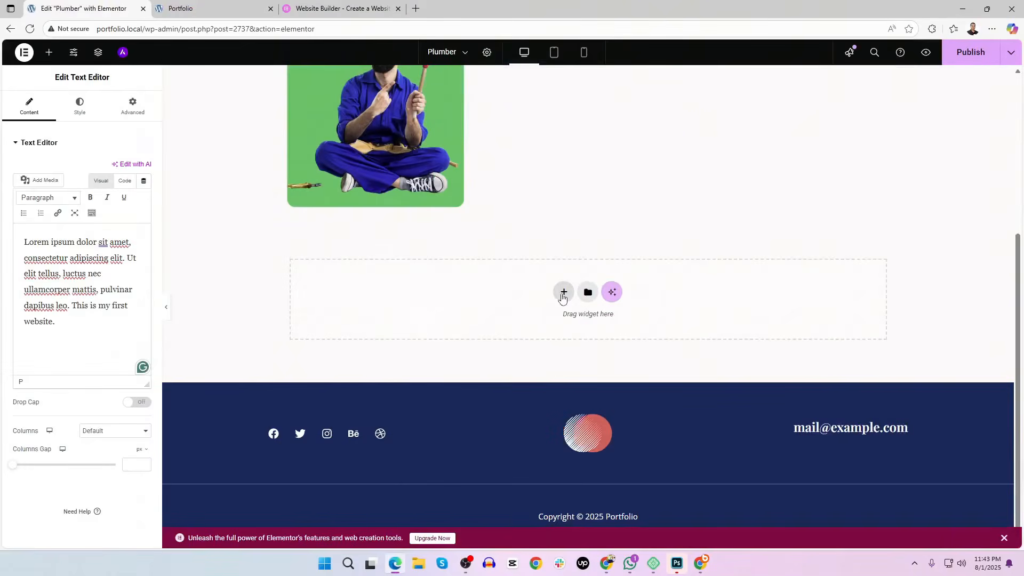
pyautogui.click(49, 52)
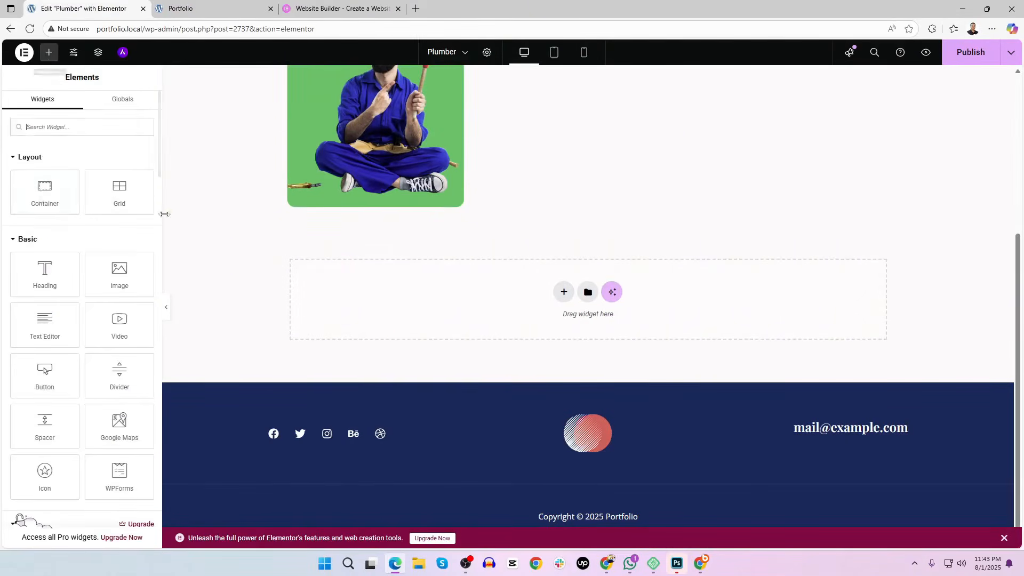
pyautogui.moveTo(59, 199); pyautogui.dragTo(70, 176)
pyautogui.click(564, 292)
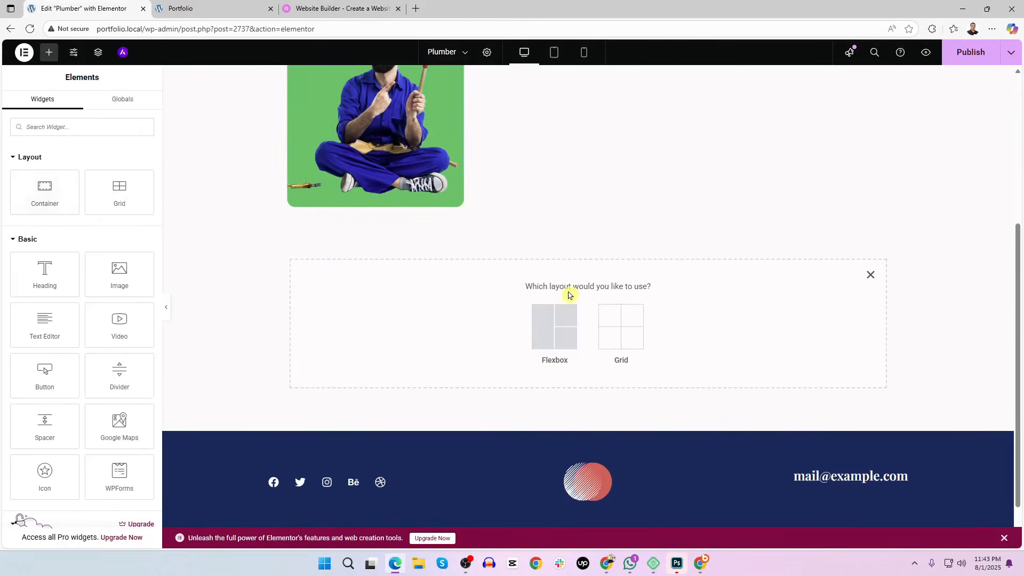
pyautogui.click(557, 320)
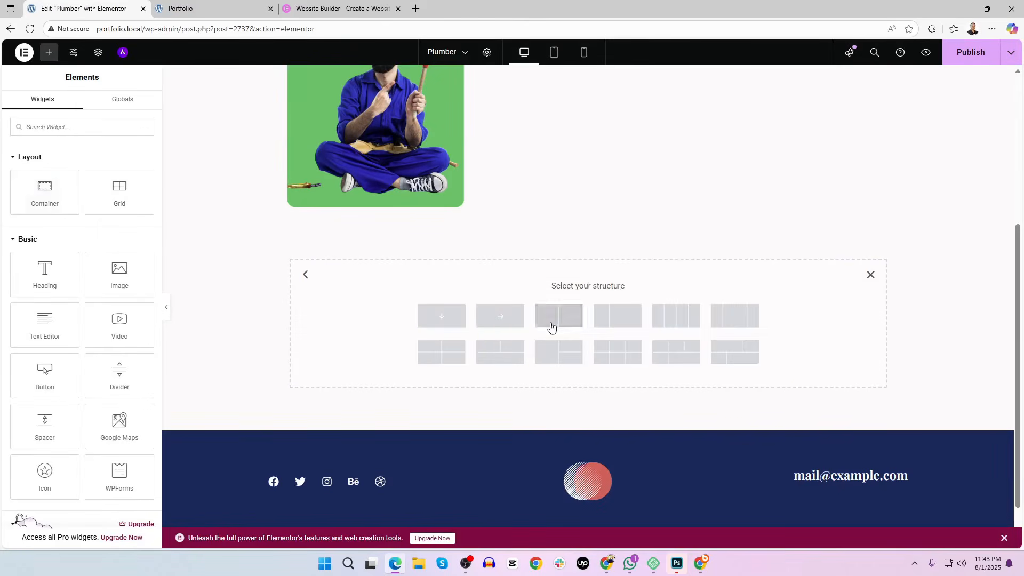
pyautogui.click(559, 319)
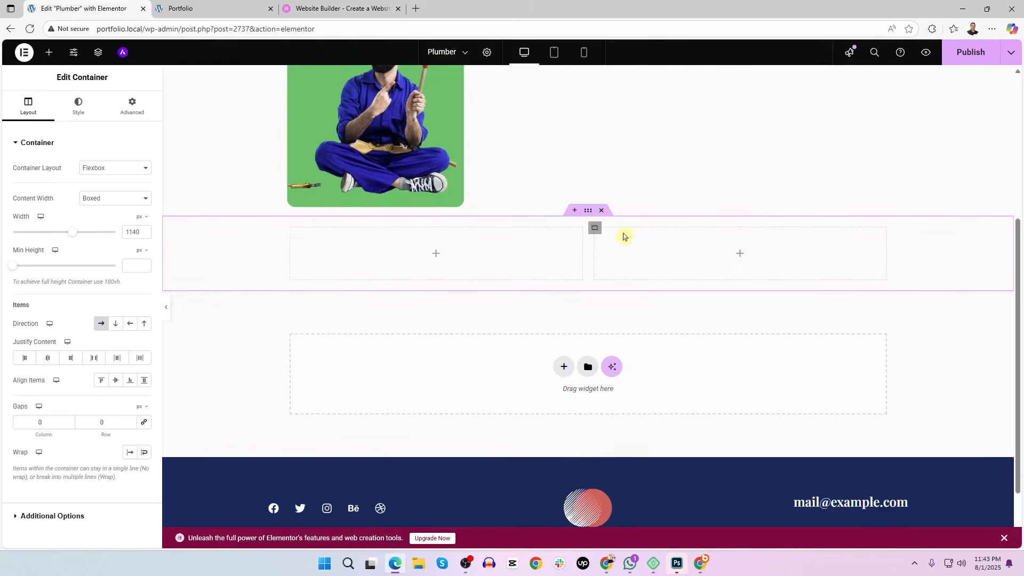
# Add a Heading widget with a Text Editor widget beneath it to the left column of the new container
pyautogui.scroll(2, 454, 260)
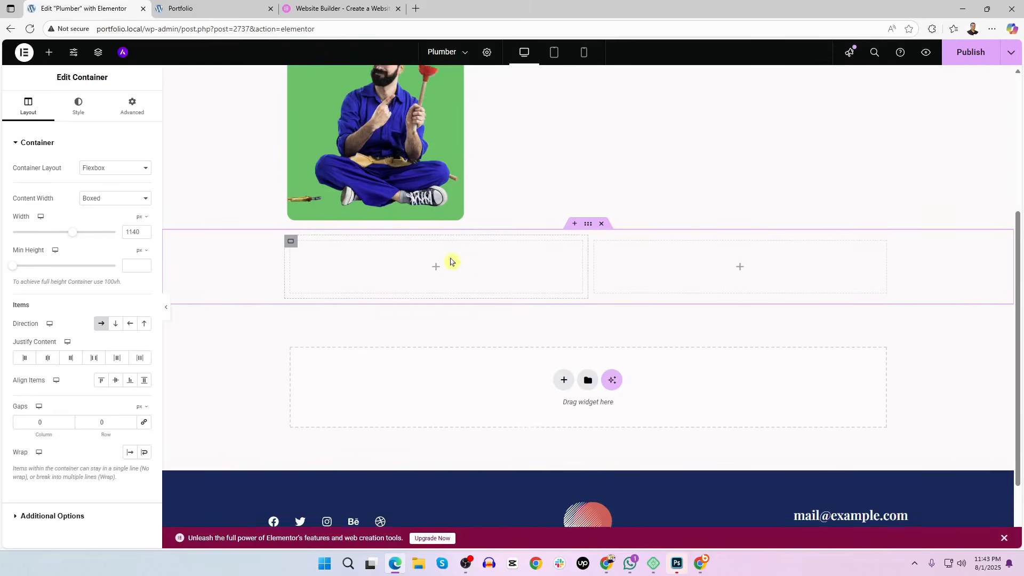
pyautogui.click(49, 51)
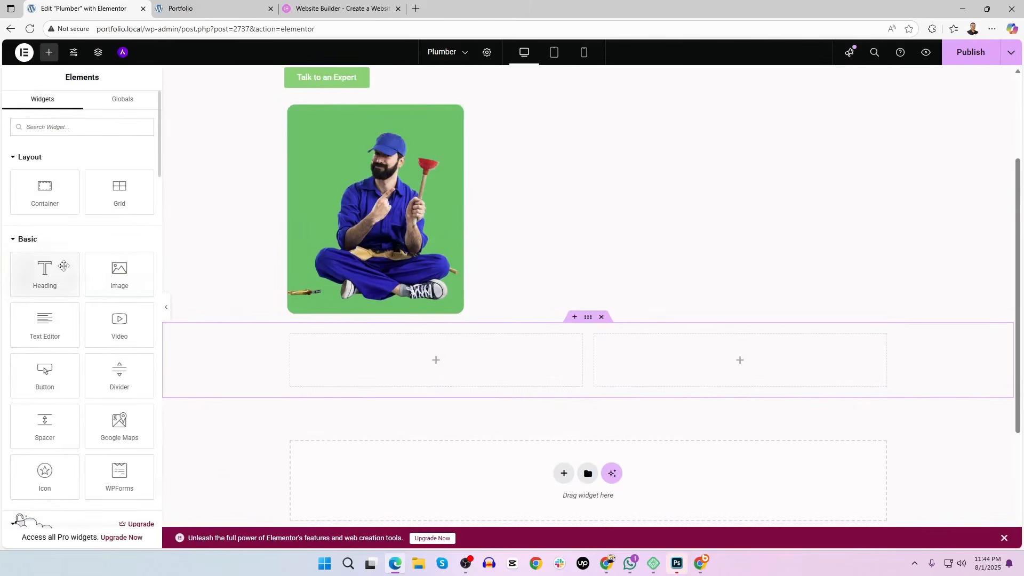
pyautogui.moveTo(61, 267); pyautogui.dragTo(360, 352)
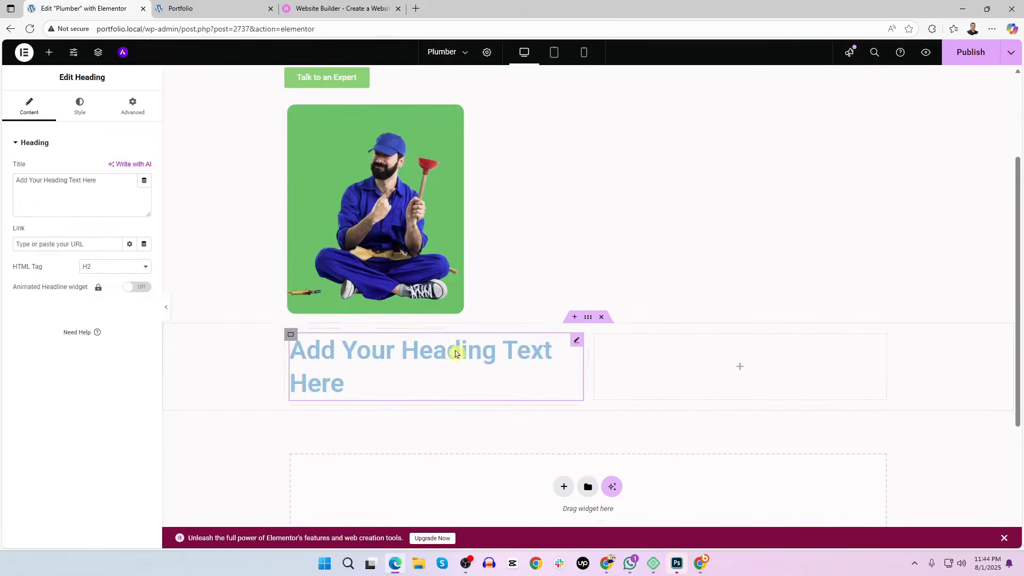
pyautogui.click(49, 52)
pyautogui.moveTo(45, 322); pyautogui.dragTo(403, 379)
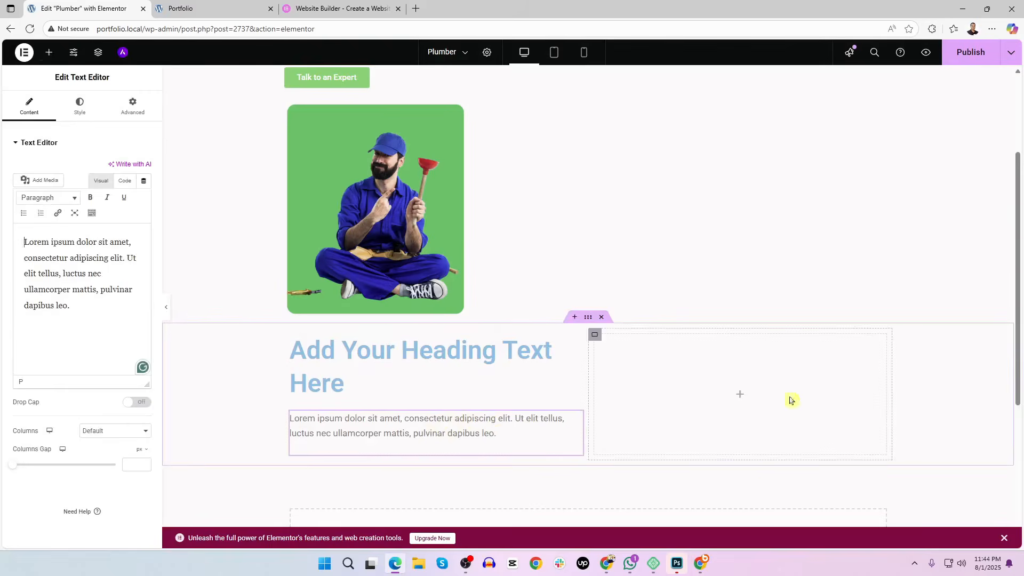
# Try a pasted copy of the plumber image at 84% width in the empty right column, and delete it
pyautogui.rightClick(355, 159)
pyautogui.click(383, 213)
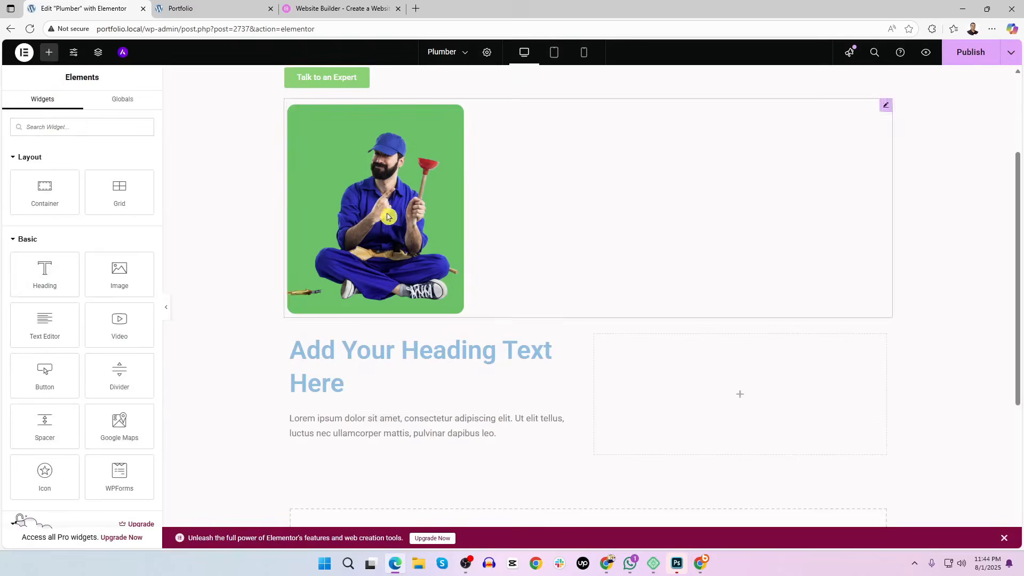
pyautogui.rightClick(718, 400)
pyautogui.click(754, 351)
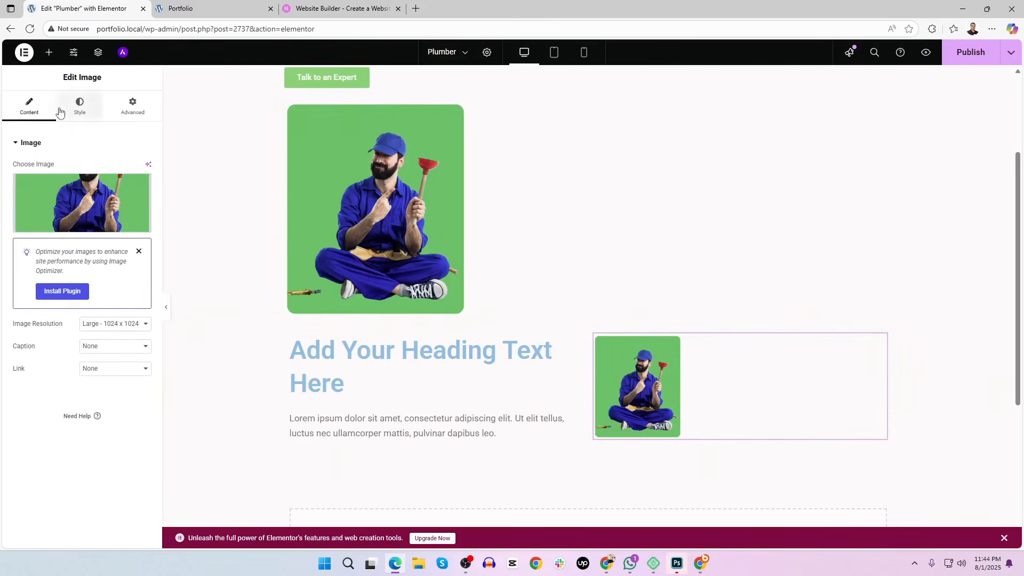
pyautogui.click(81, 105)
pyautogui.moveTo(41, 203); pyautogui.dragTo(98, 206)
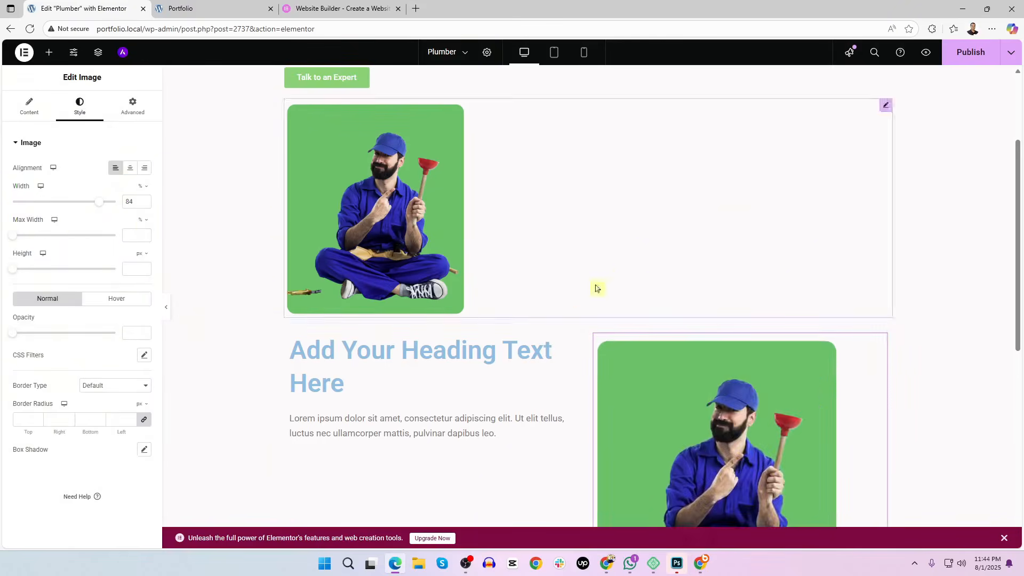
pyautogui.scroll(-1, 666, 299)
pyautogui.rightClick(730, 296)
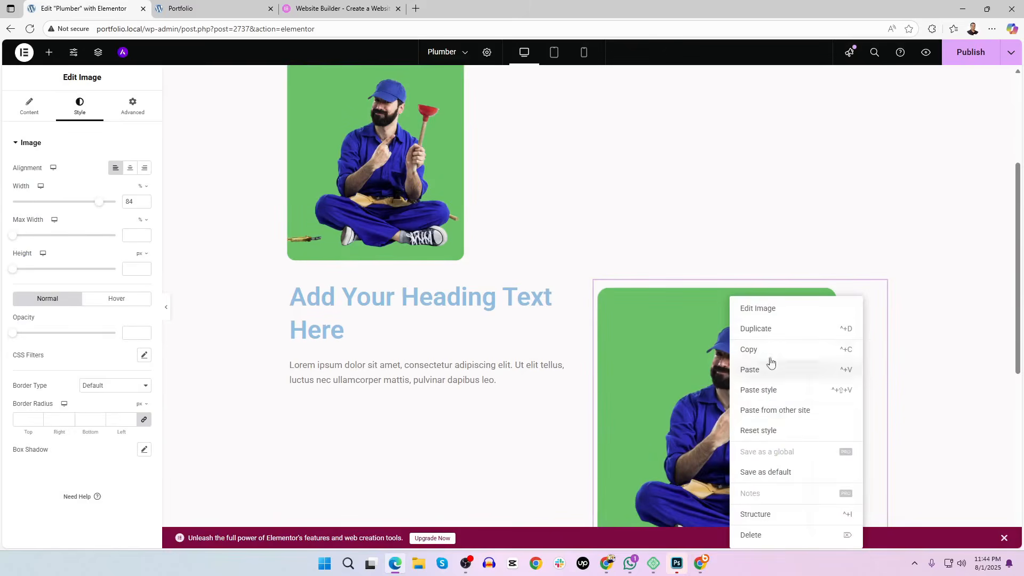
pyautogui.click(774, 535)
# Add an Image widget to the right column and choose the plumber picture from the media library
pyautogui.moveTo(98, 272); pyautogui.dragTo(695, 359)
pyautogui.click(105, 206)
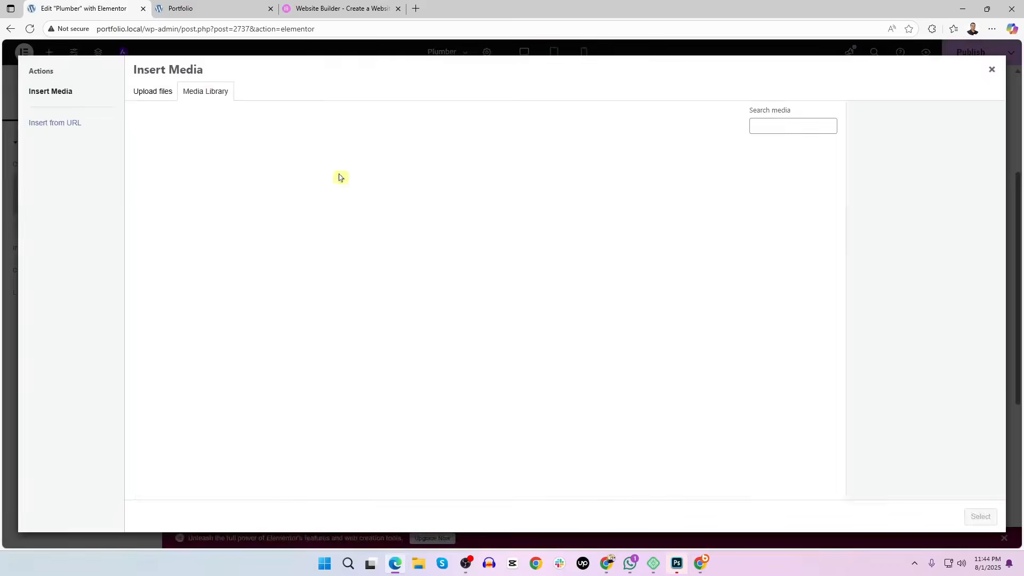
pyautogui.click(242, 181)
pyautogui.click(981, 517)
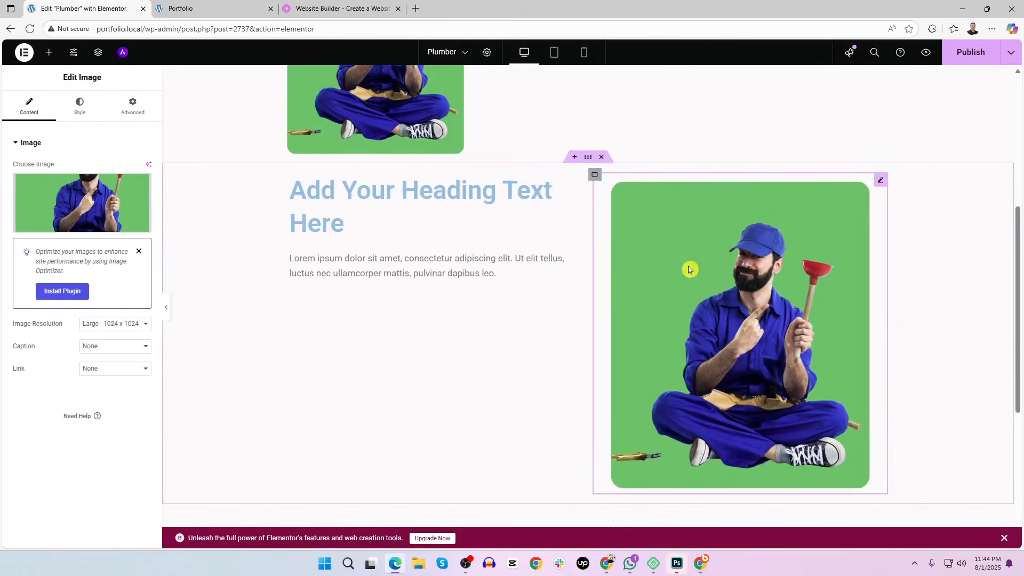
# Compare the stacked and two-column layouts with the hero, Service and Why Choose Us sections of the live plumbing homepage
pyautogui.scroll(5, 570, 304)
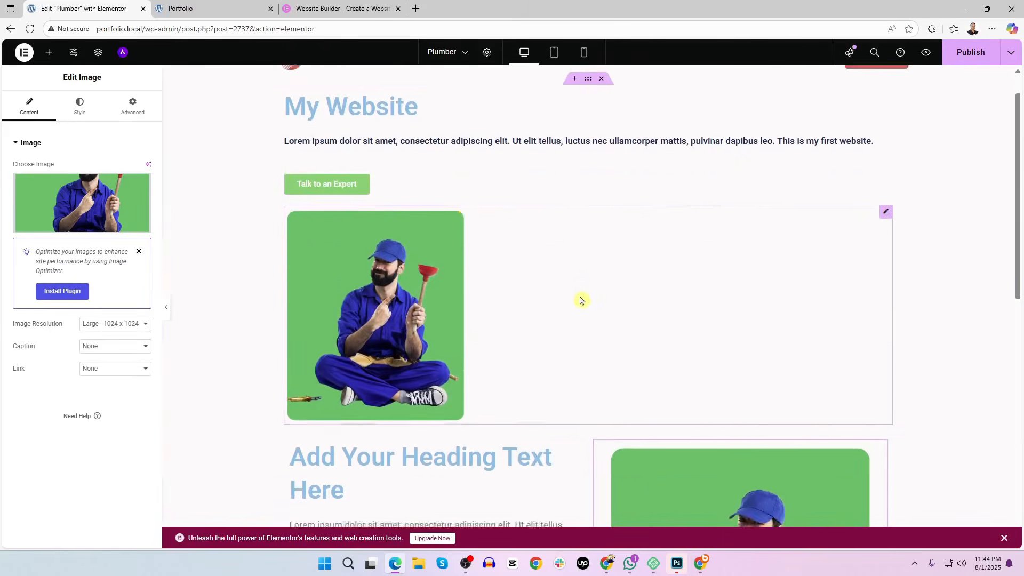
pyautogui.scroll(-3, 426, 243)
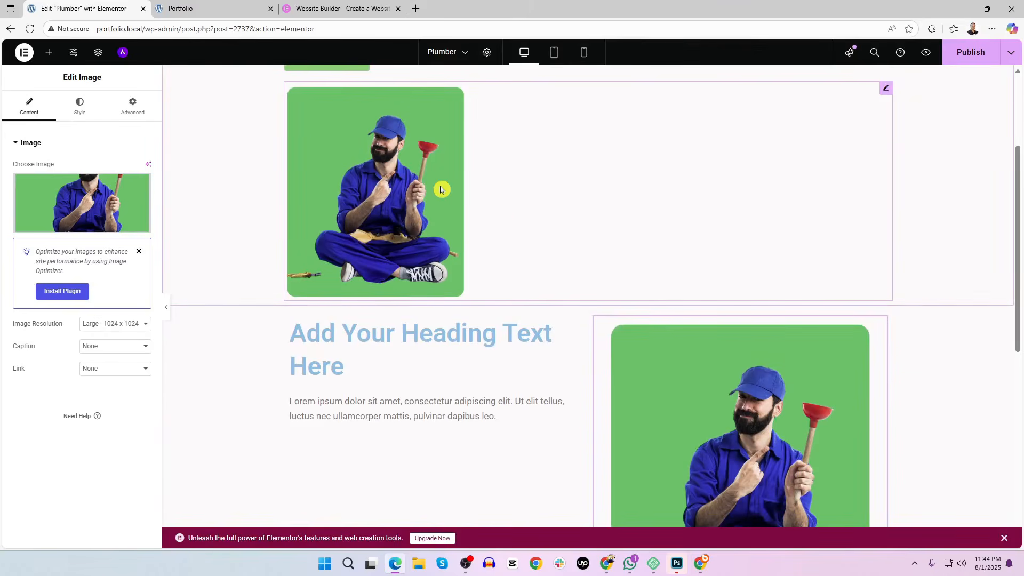
pyautogui.scroll(3, 441, 190)
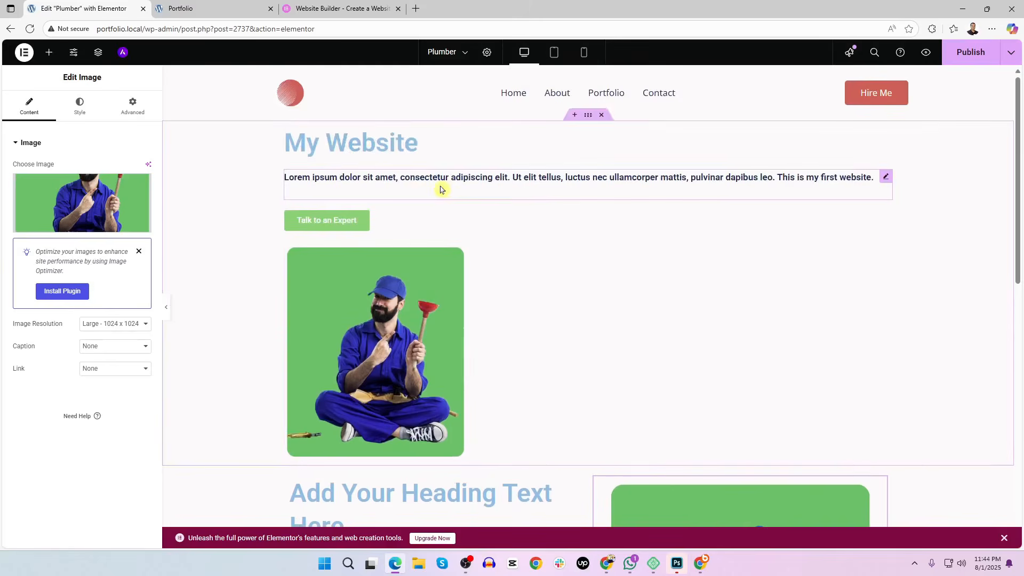
pyautogui.click(219, 8)
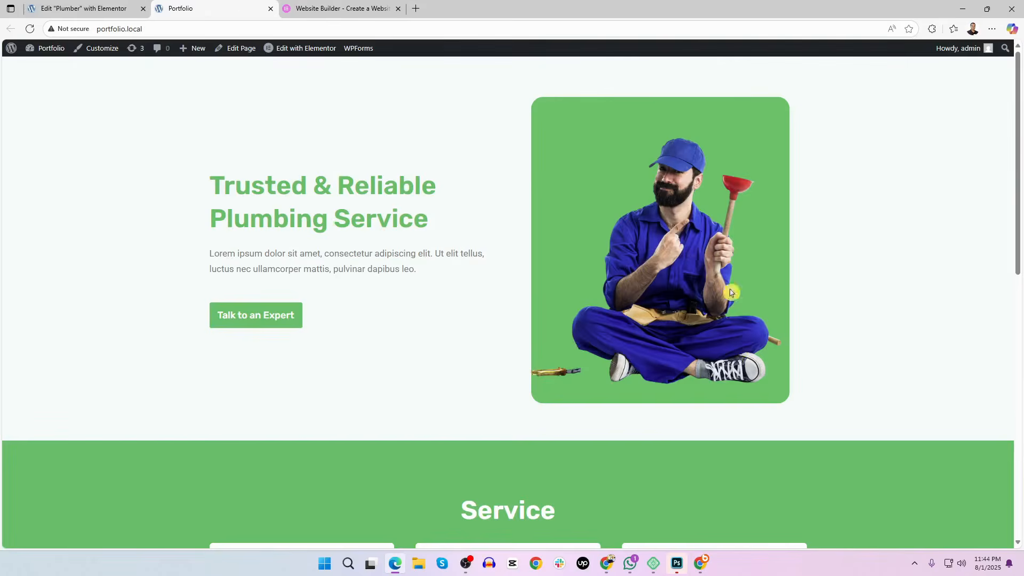
pyautogui.moveTo(1019, 144); pyautogui.dragTo(1020, 171)
pyautogui.scroll(-6, 775, 226)
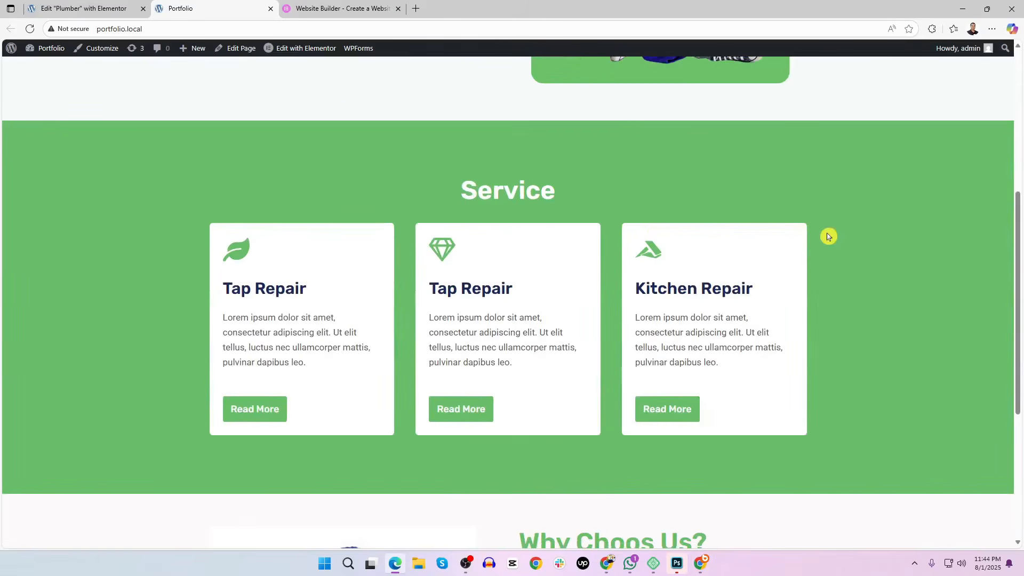
pyautogui.scroll(-3, 649, 232)
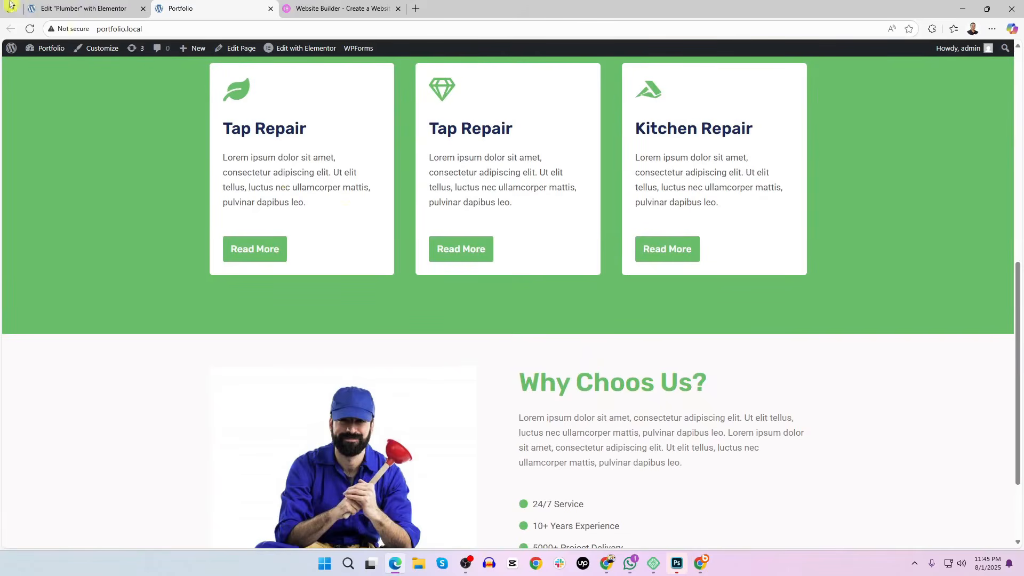
# Exit the Plumber page's Elementor editor to WordPress without saving the changes
pyautogui.click(96, 7)
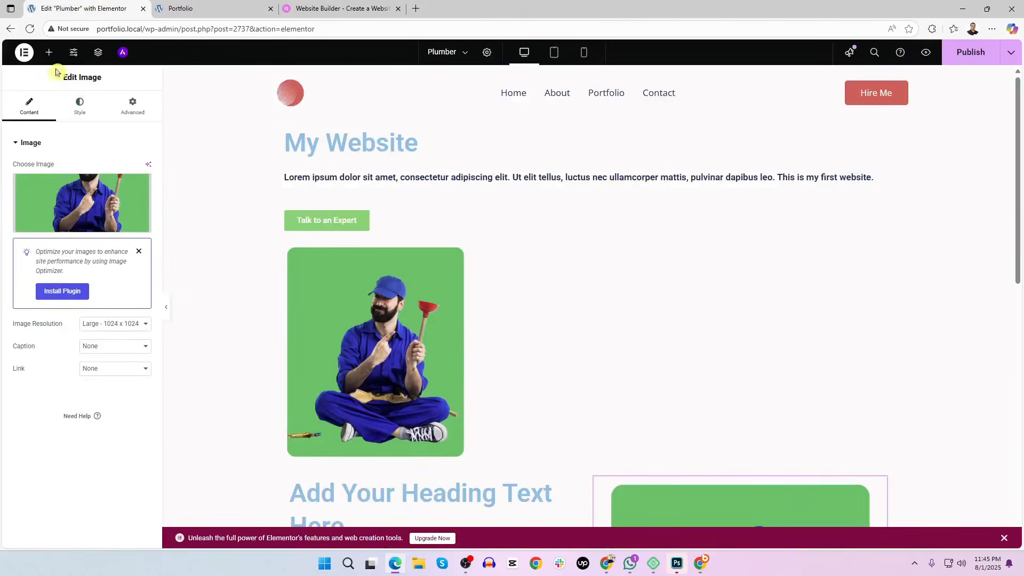
pyautogui.click(30, 60)
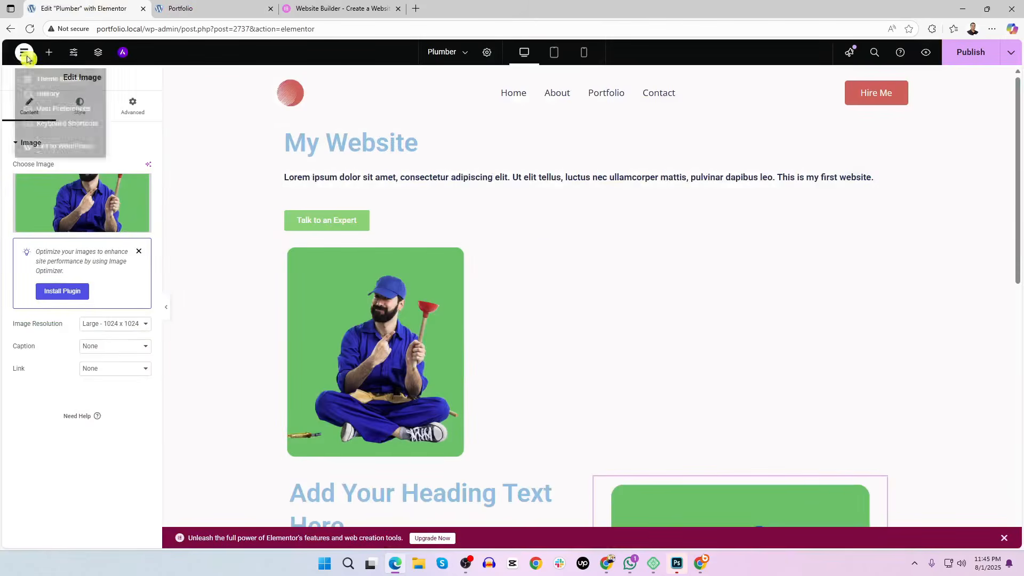
pyautogui.click(58, 158)
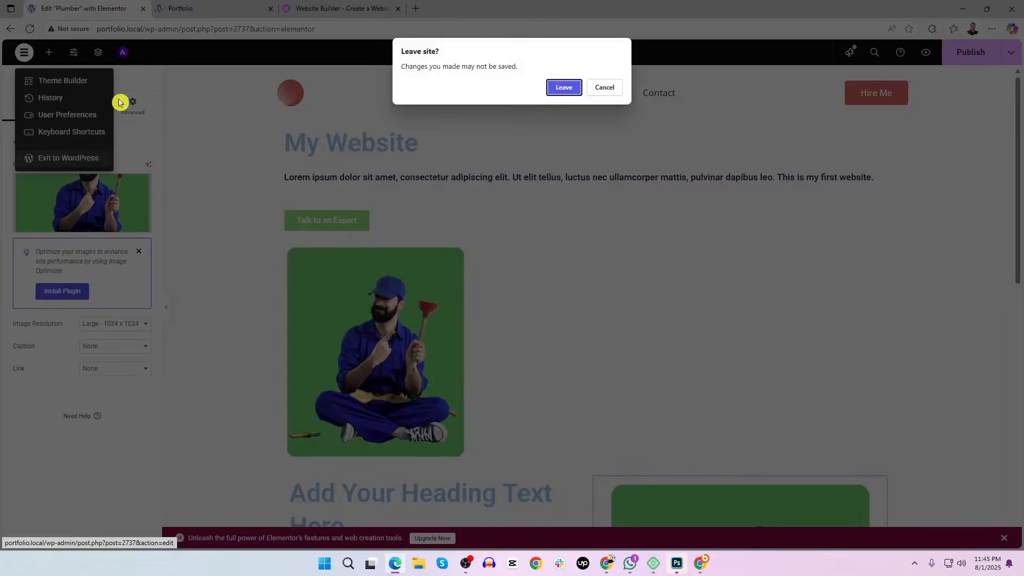
pyautogui.click(562, 87)
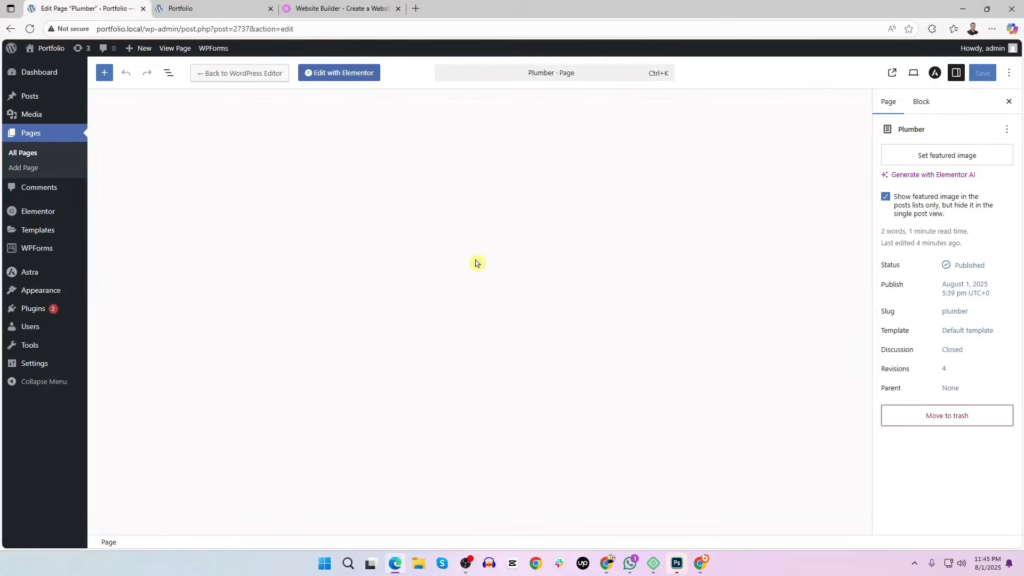
# Open the Plumber page for editing with Elementor from the list of all pages
pyautogui.click(19, 154)
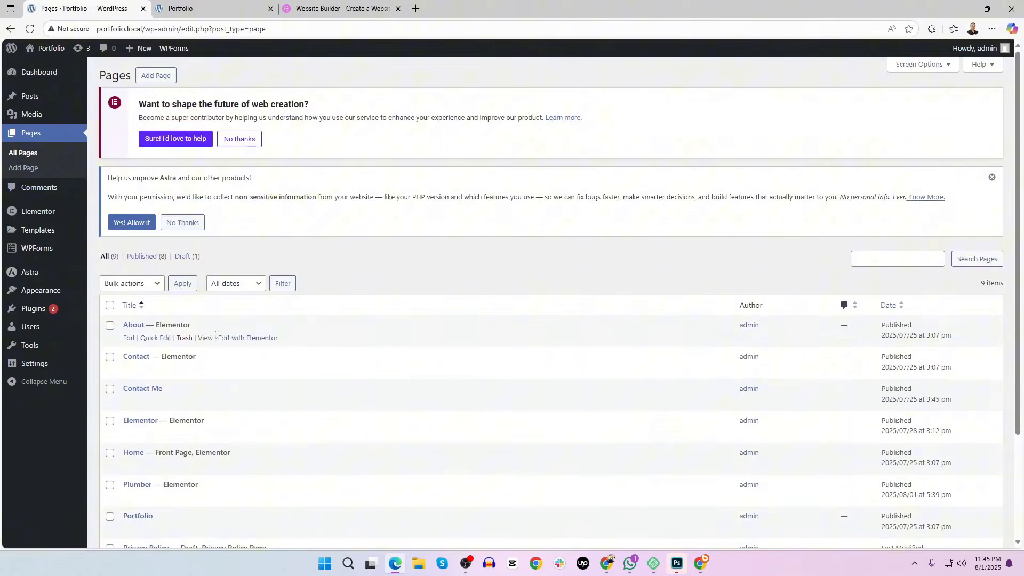
pyautogui.scroll(-1, 349, 330)
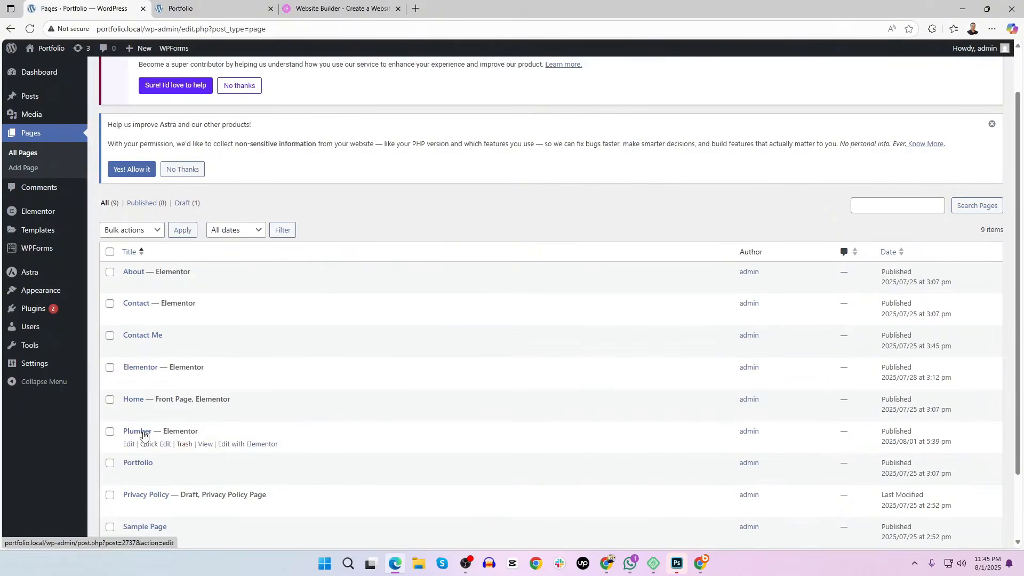
pyautogui.click(261, 445)
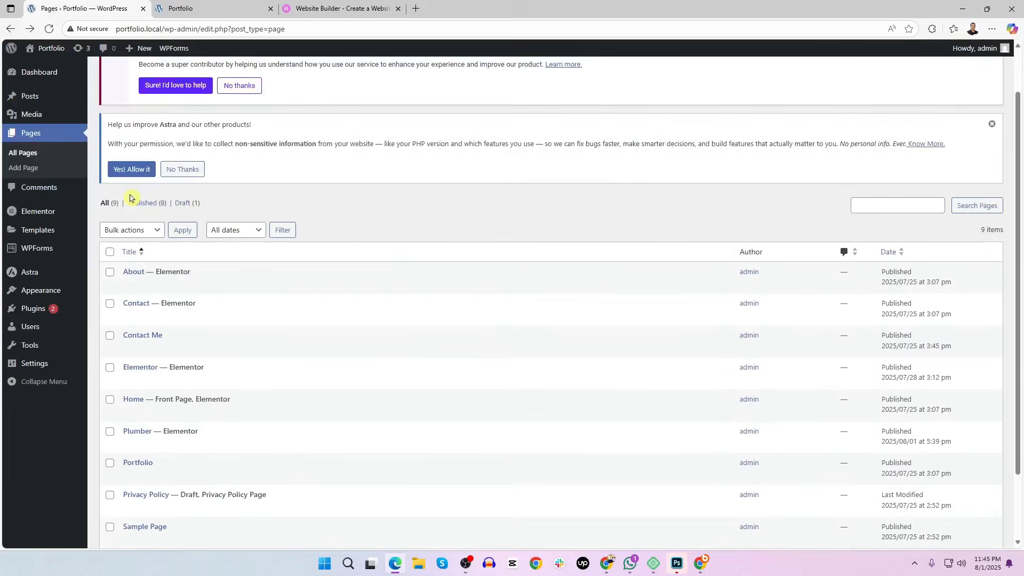
# Compare the row actions of the Contact Me page with those of the Elementor-built pages in the pages list
pyautogui.scroll(-2, 293, 226)
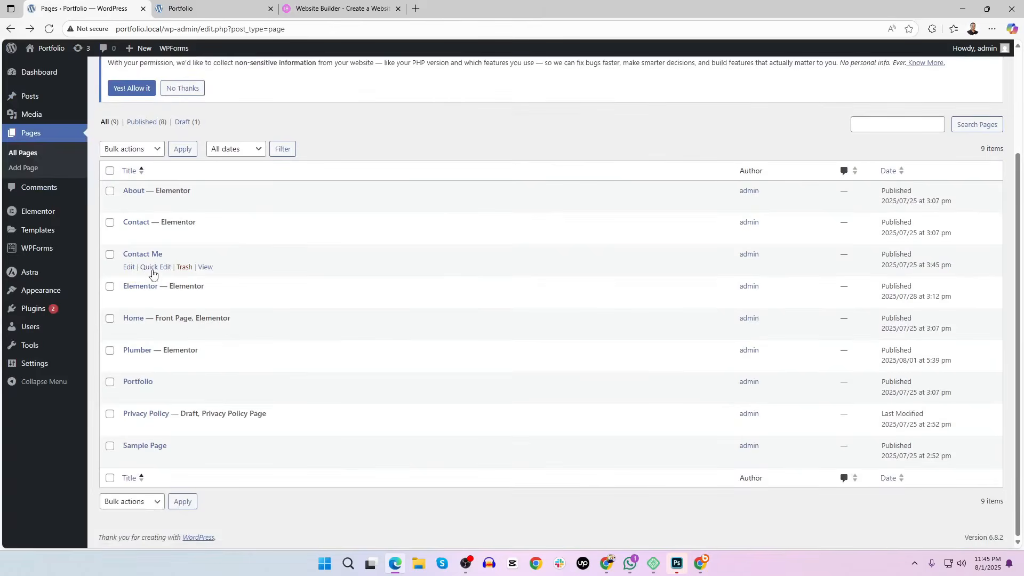
pyautogui.click(217, 264)
pyautogui.moveTo(221, 272); pyautogui.dragTo(126, 252)
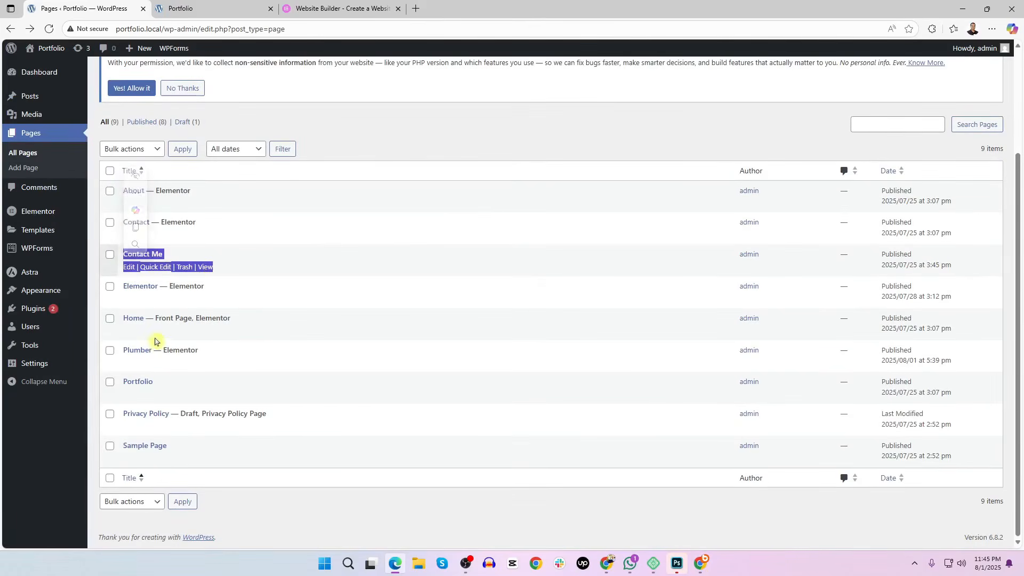
pyautogui.click(412, 103)
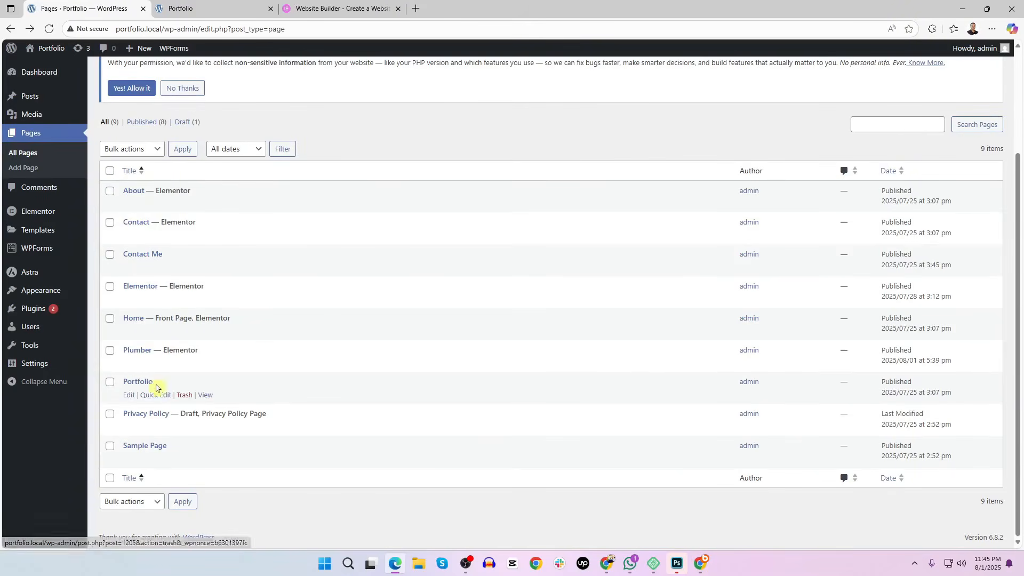
pyautogui.moveTo(295, 366); pyautogui.dragTo(125, 360)
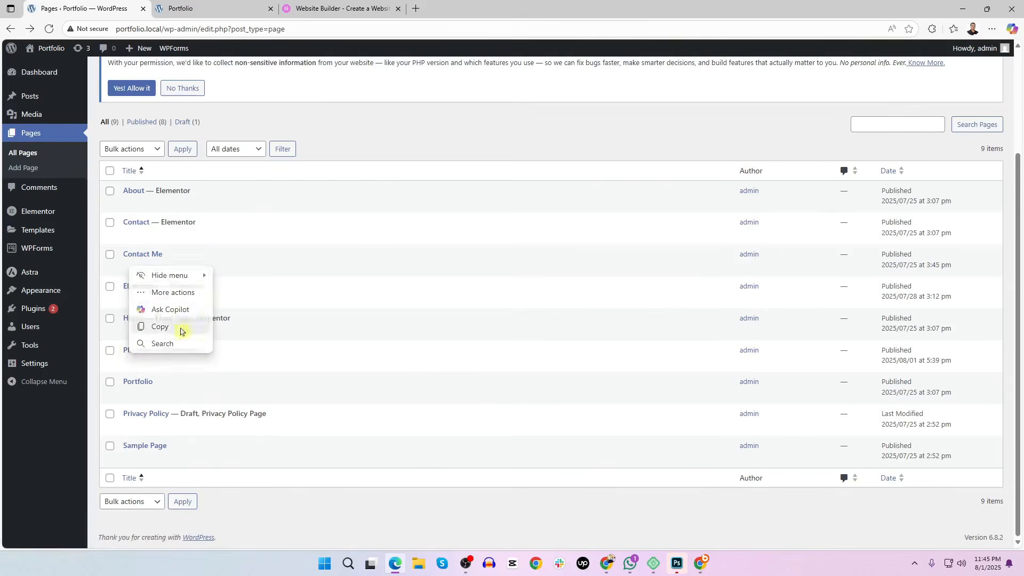
pyautogui.click(183, 327)
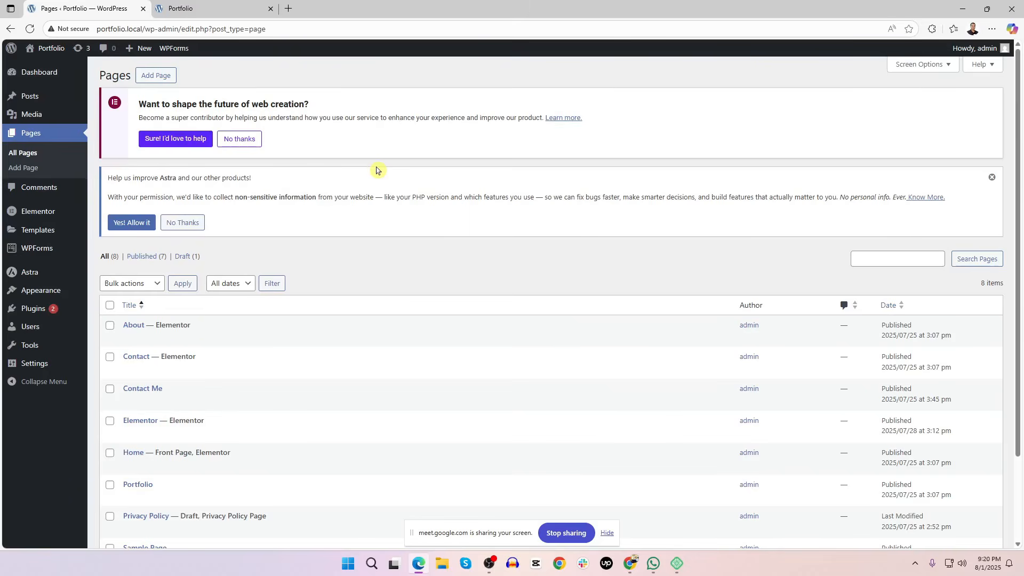
# Switch to Chrome and open dribbble.com in a new tab
pyautogui.hotkey('alt', 'Tab')
pyautogui.hotkey('alt', 'Tab')
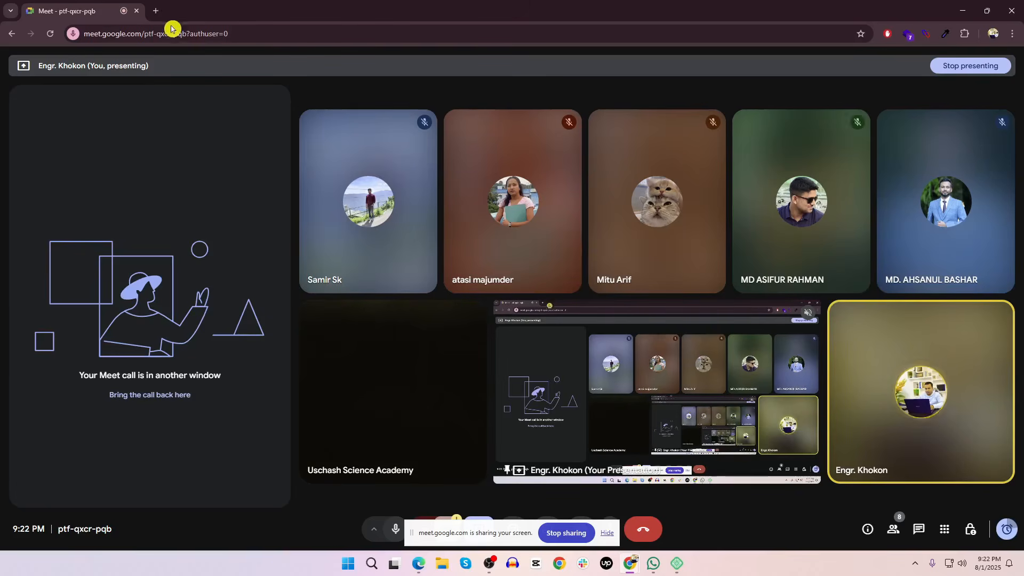
pyautogui.click(159, 12)
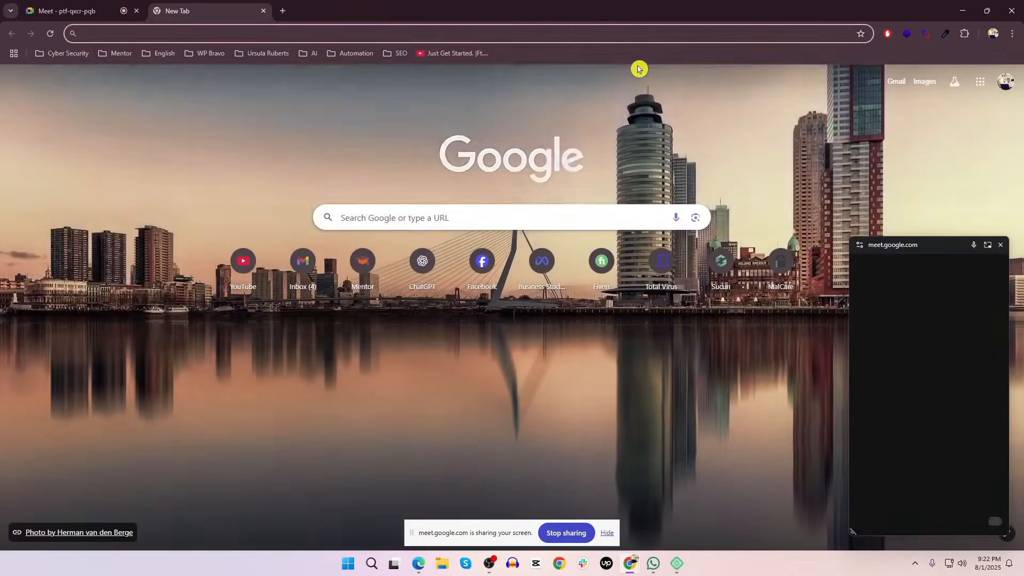
pyautogui.write('dribbl')
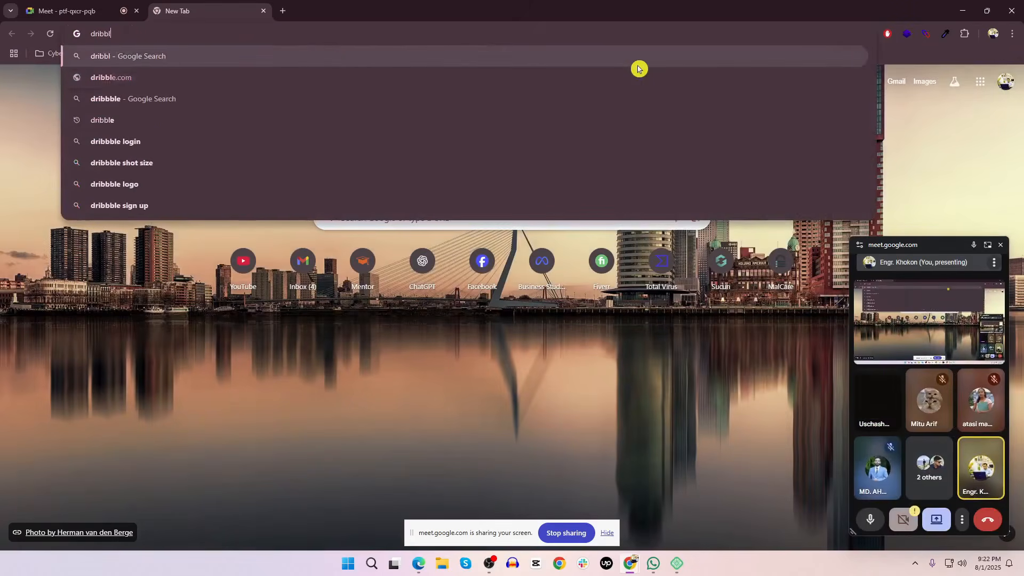
pyautogui.press('BackSpace')
pyautogui.write('b')
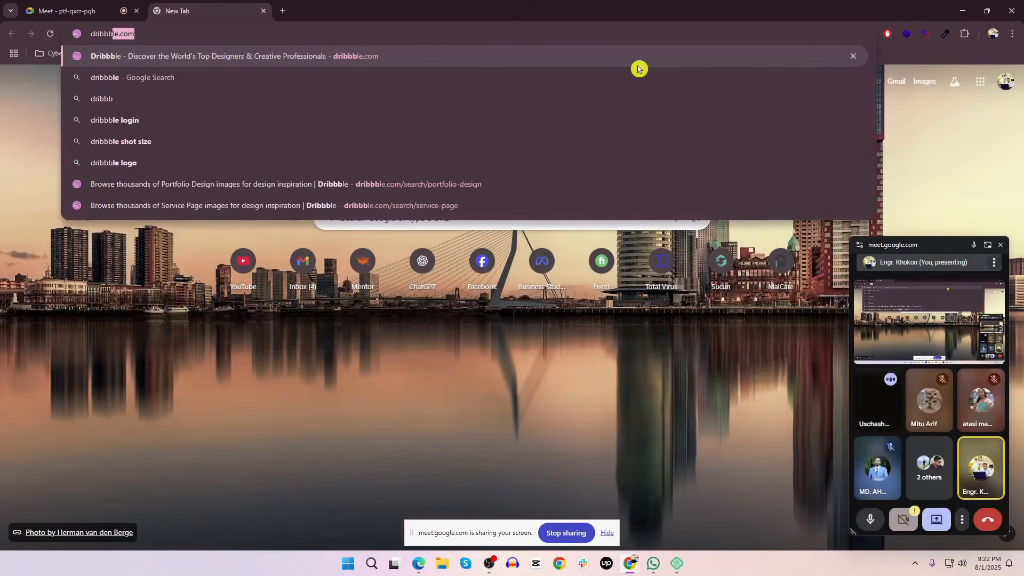
pyautogui.write('l.co')
pyautogui.press('BackSpace')
pyautogui.press('BackSpace')
pyautogui.press('BackSpace')
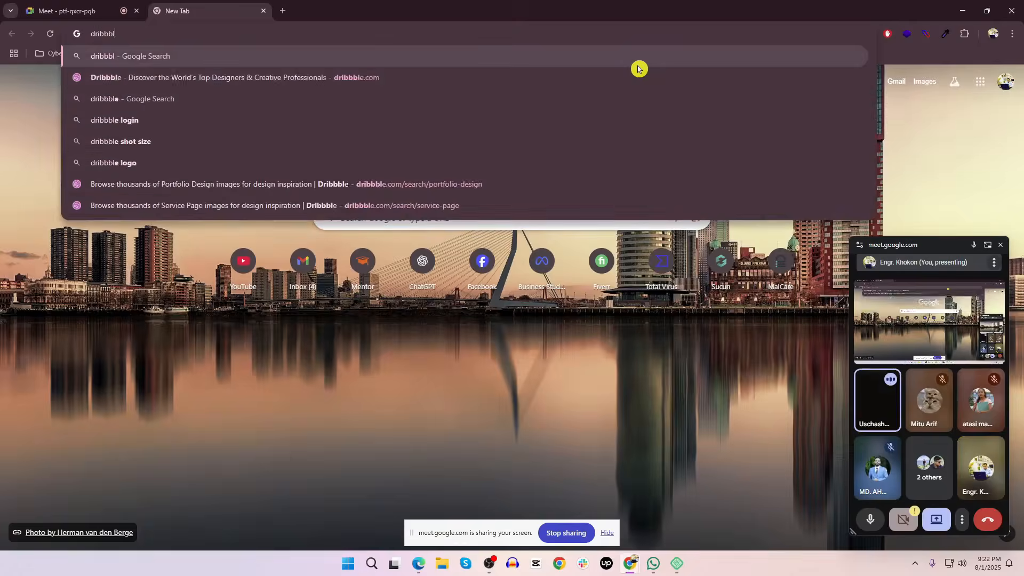
pyautogui.write('e.com')
pyautogui.press('Return')
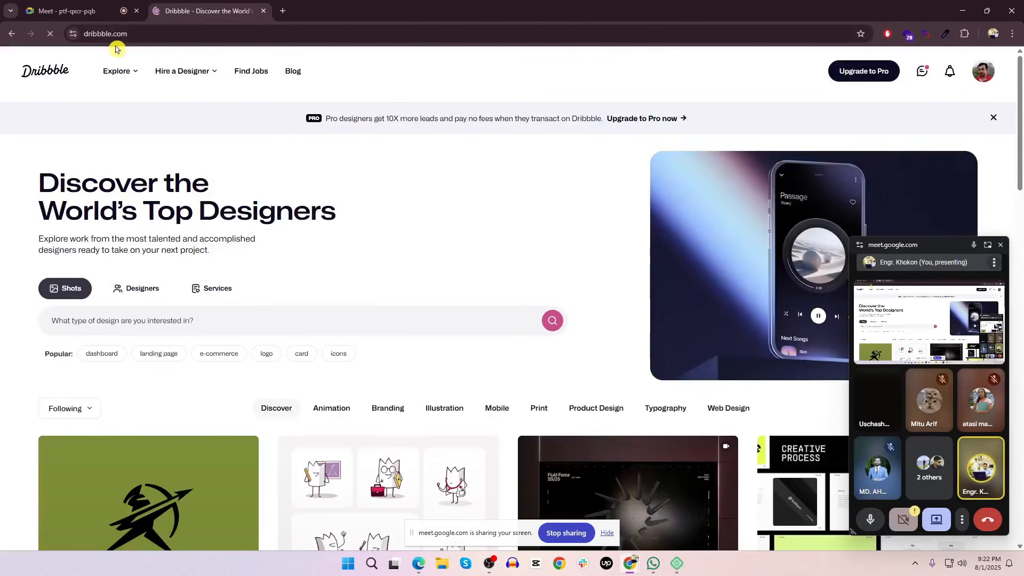
# Look through the design shots in the Dribbble homepage feed, including the website and mobile UI examples
pyautogui.scroll(-1, 290, 169)
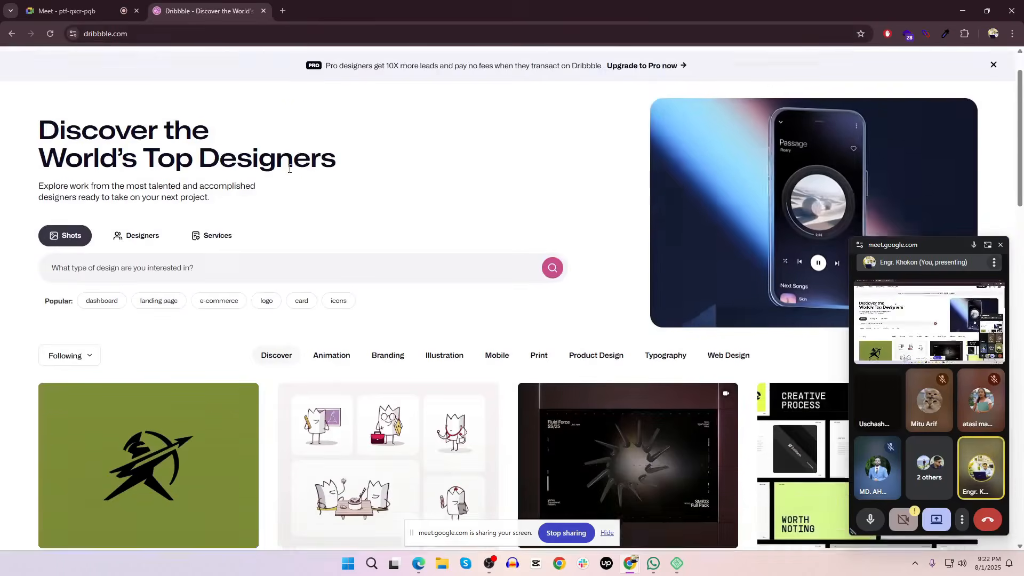
pyautogui.scroll(-2, 114, 263)
pyautogui.scroll(3, 370, 149)
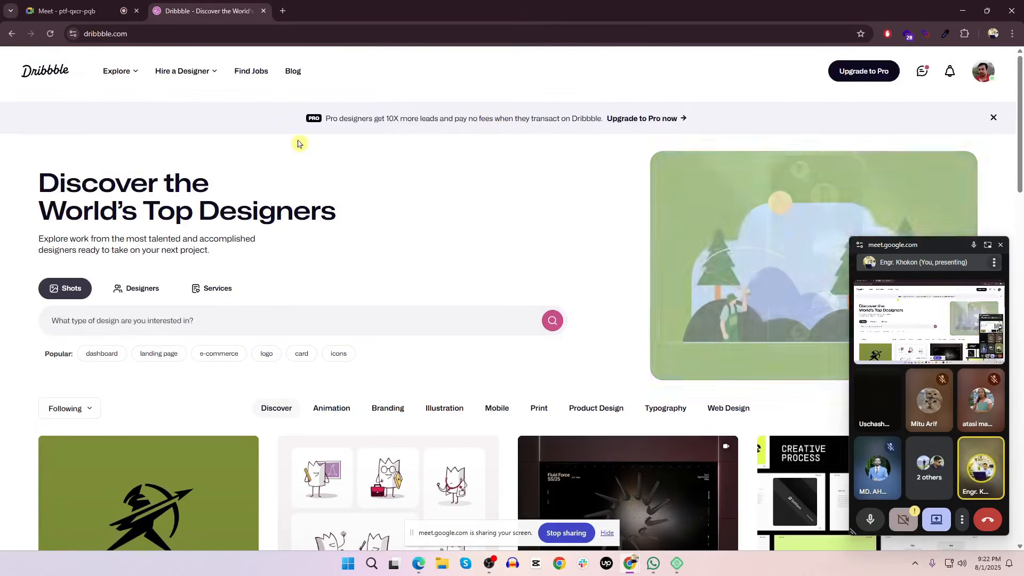
pyautogui.click(203, 321)
pyautogui.click(393, 249)
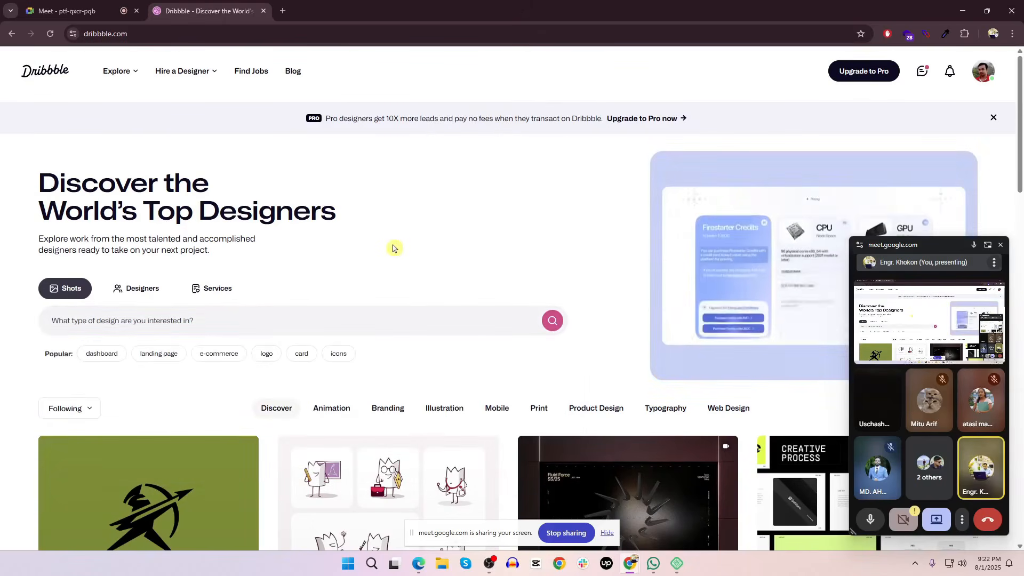
pyautogui.scroll(-5, 393, 249)
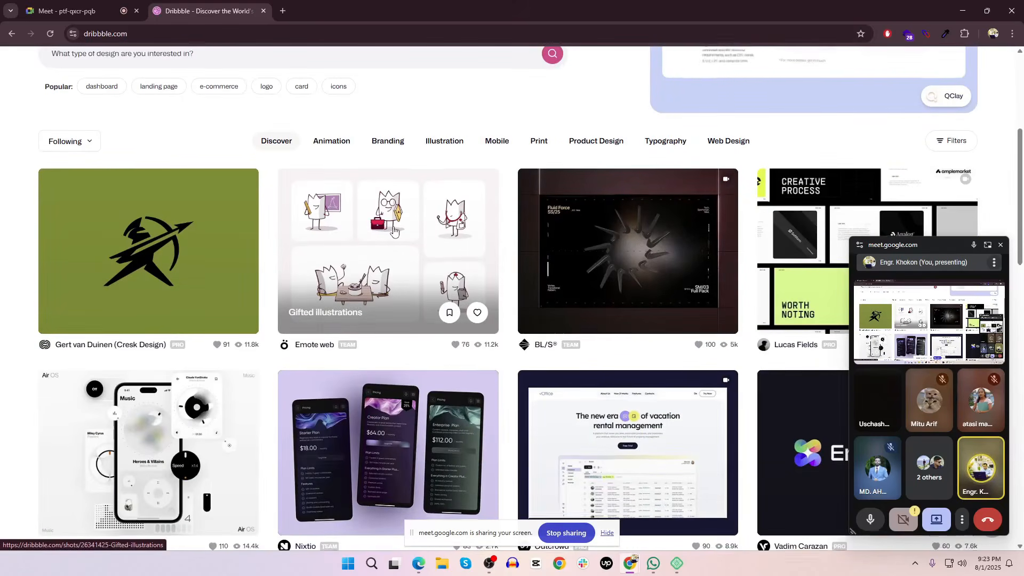
pyautogui.scroll(-4, 393, 230)
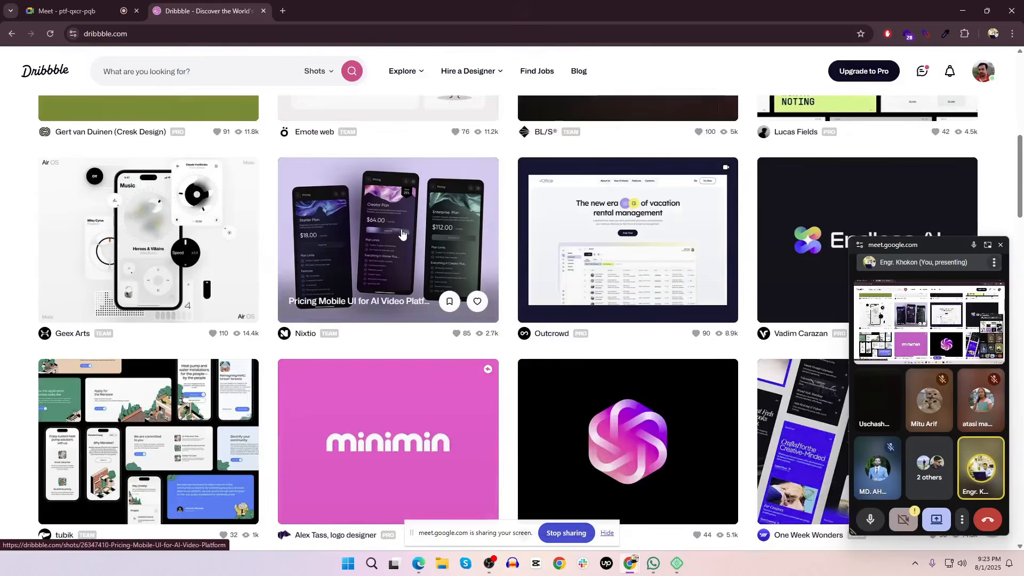
pyautogui.scroll(-2, 402, 235)
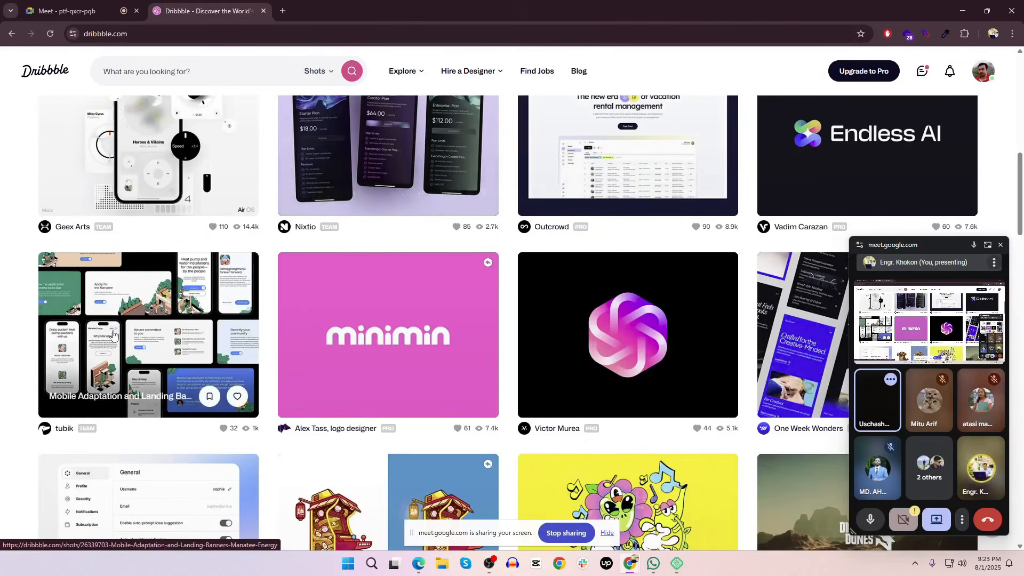
pyautogui.scroll(-4, 160, 347)
pyautogui.scroll(-4, 469, 324)
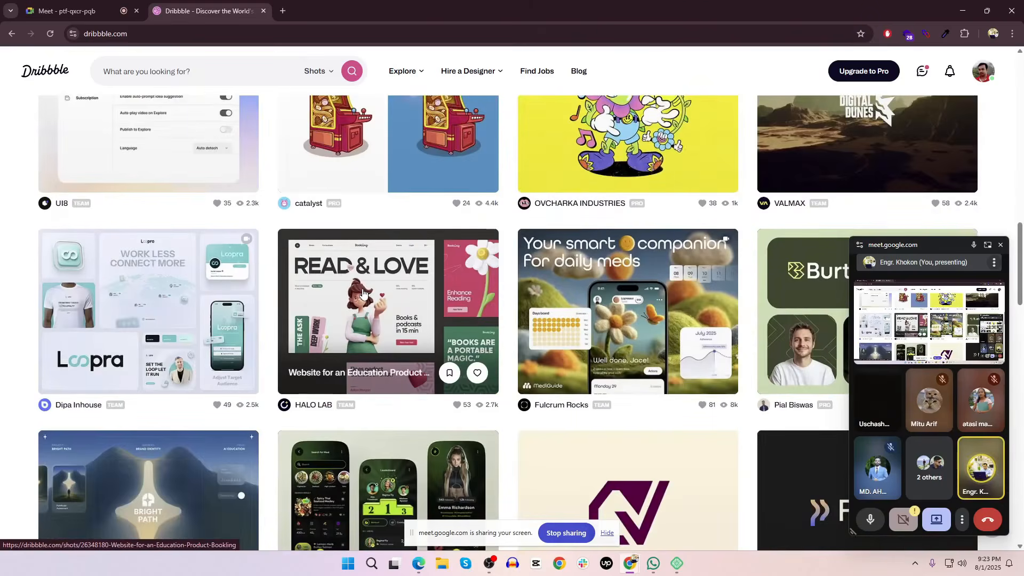
pyautogui.scroll(-4, 362, 292)
pyautogui.scroll(-5, 364, 292)
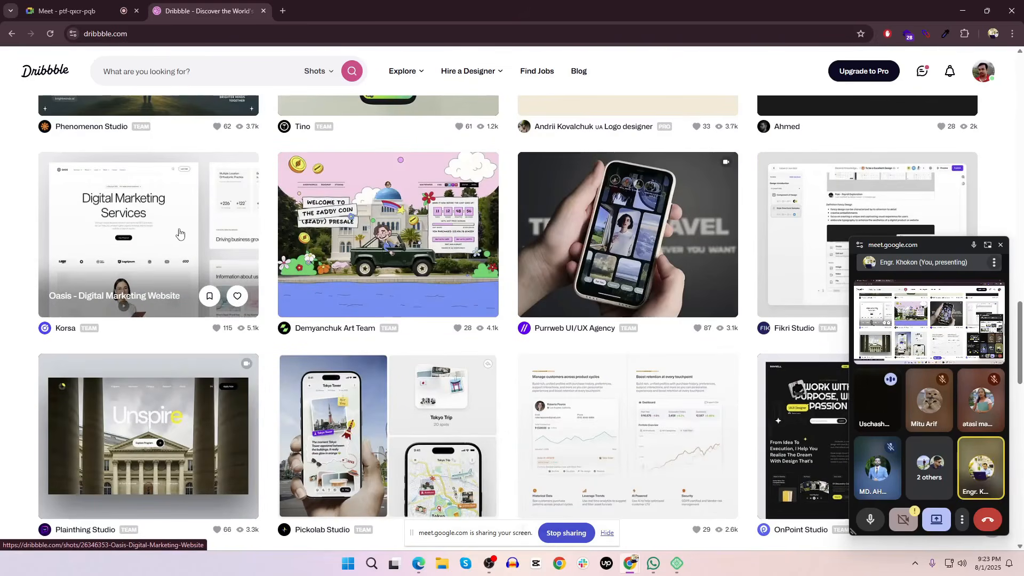
pyautogui.scroll(-5, 265, 243)
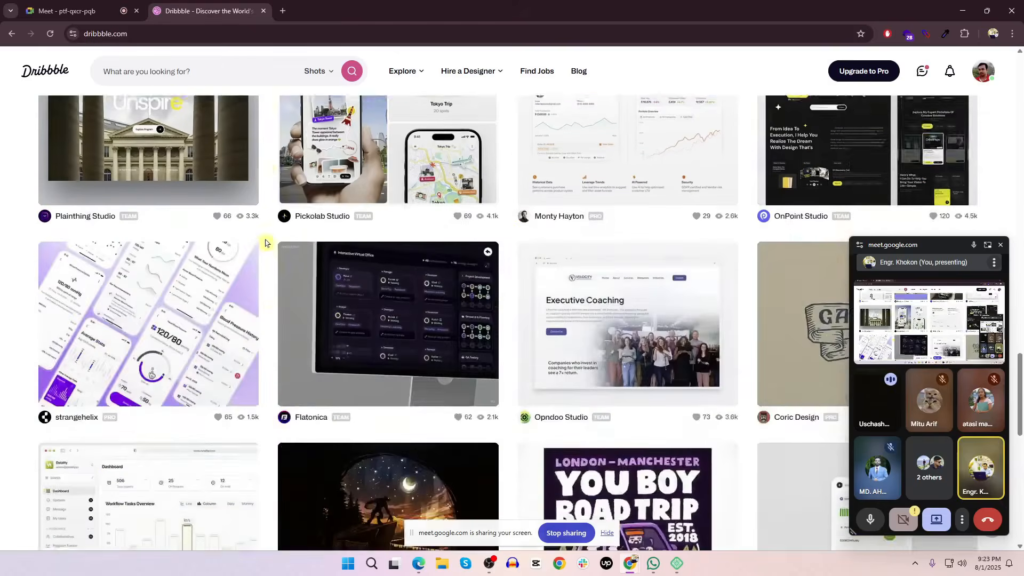
pyautogui.scroll(-10, 265, 243)
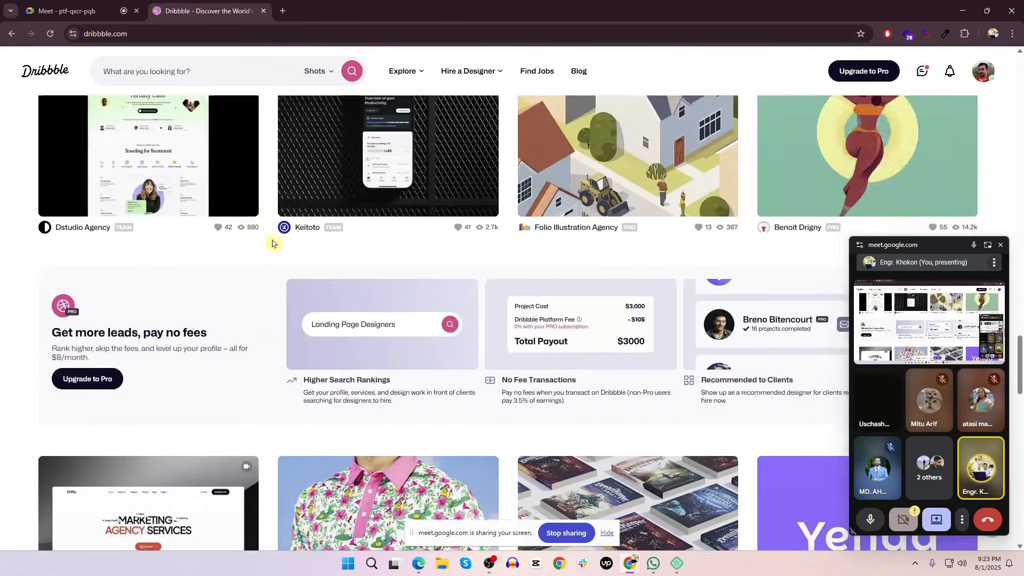
pyautogui.scroll(-5, 273, 243)
pyautogui.scroll(6, 278, 245)
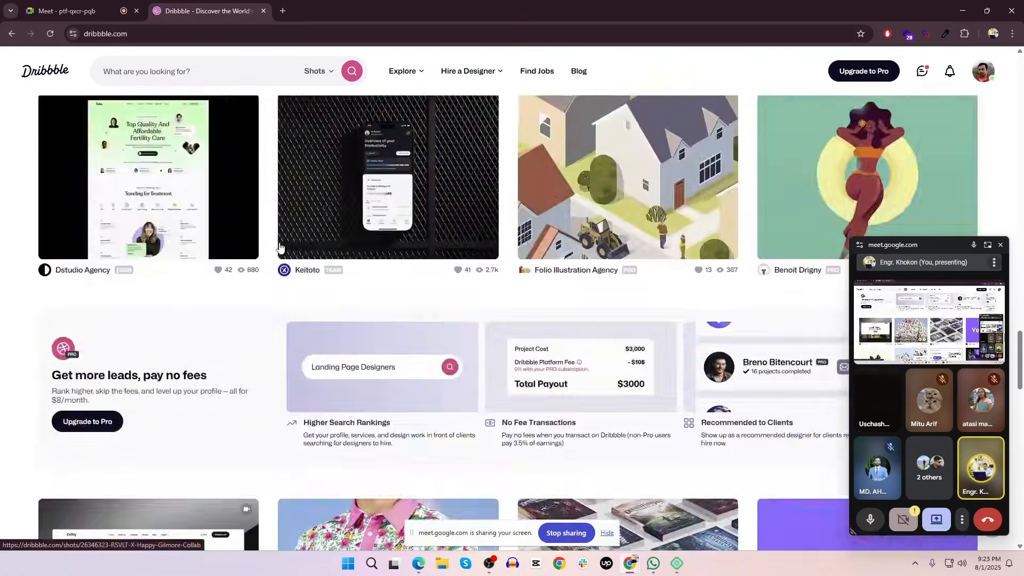
# Search the Dribbble shots for "plumbing"
pyautogui.scroll(6, 279, 246)
pyautogui.click(240, 66)
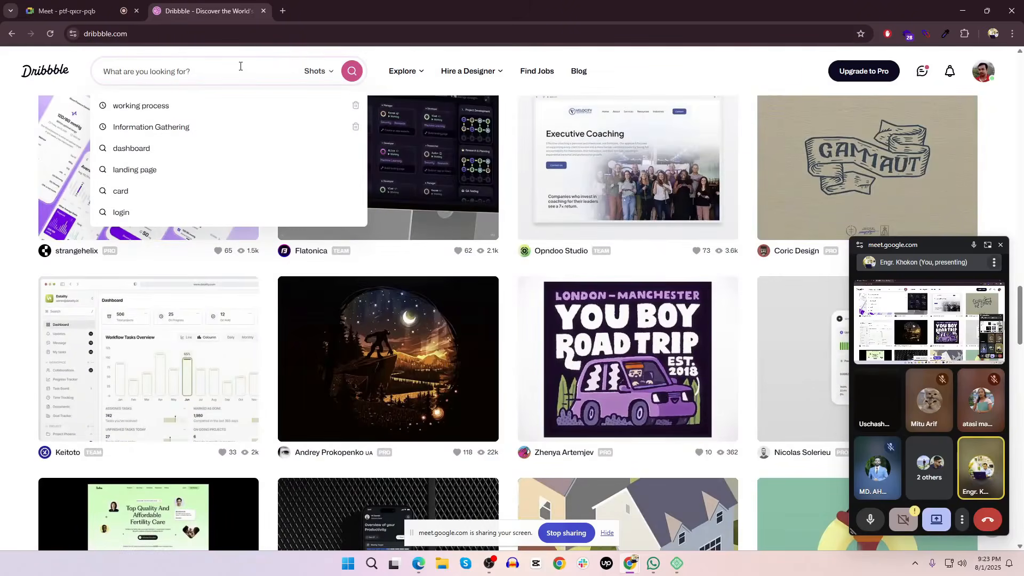
pyautogui.write('plumbing')
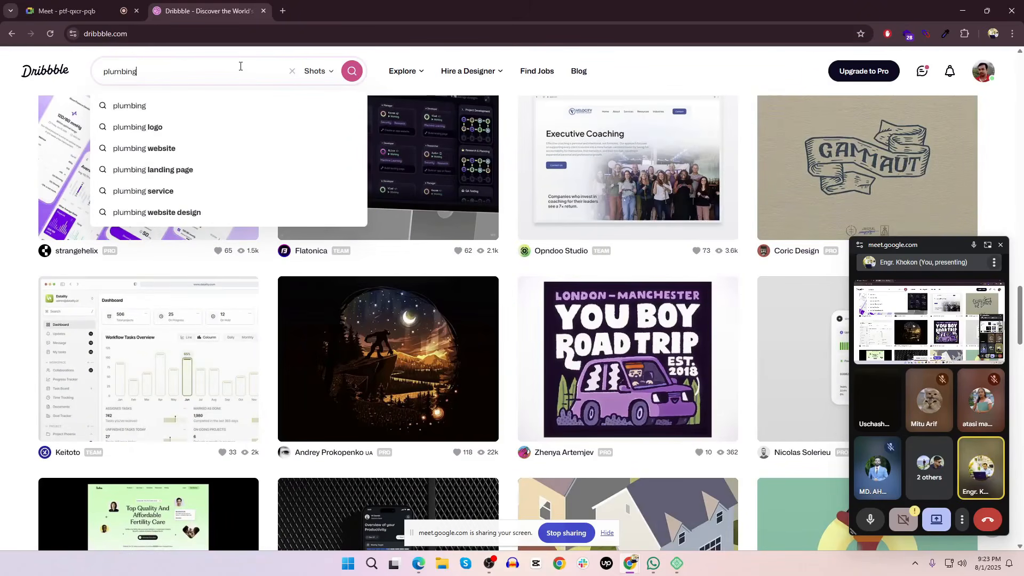
pyautogui.press('Return')
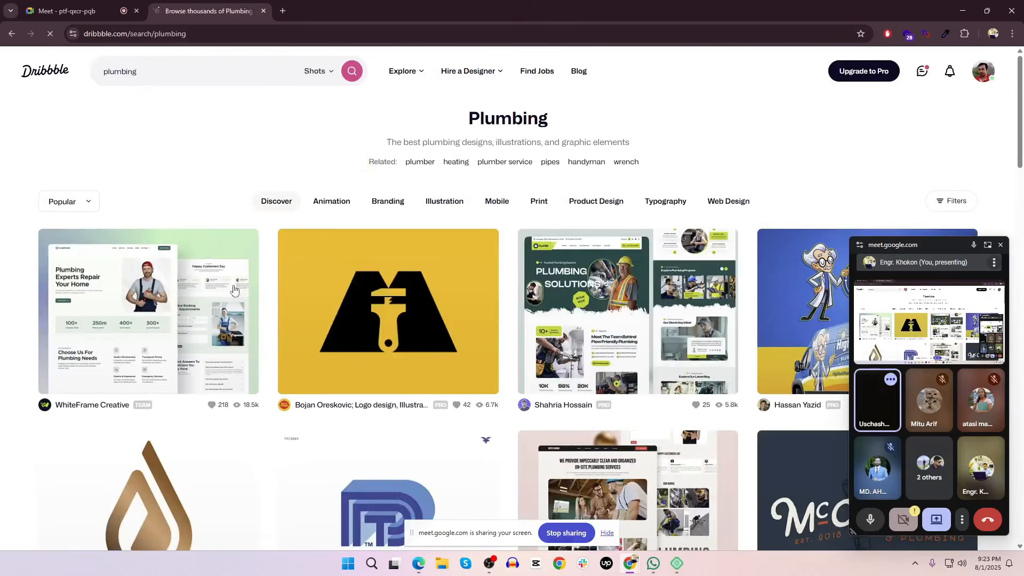
# Open the Coreplamb Plumbing Service Agency Website Template shot in a new tab and examine its hero, statistics and Why Choose Us sections
pyautogui.click(157, 311)
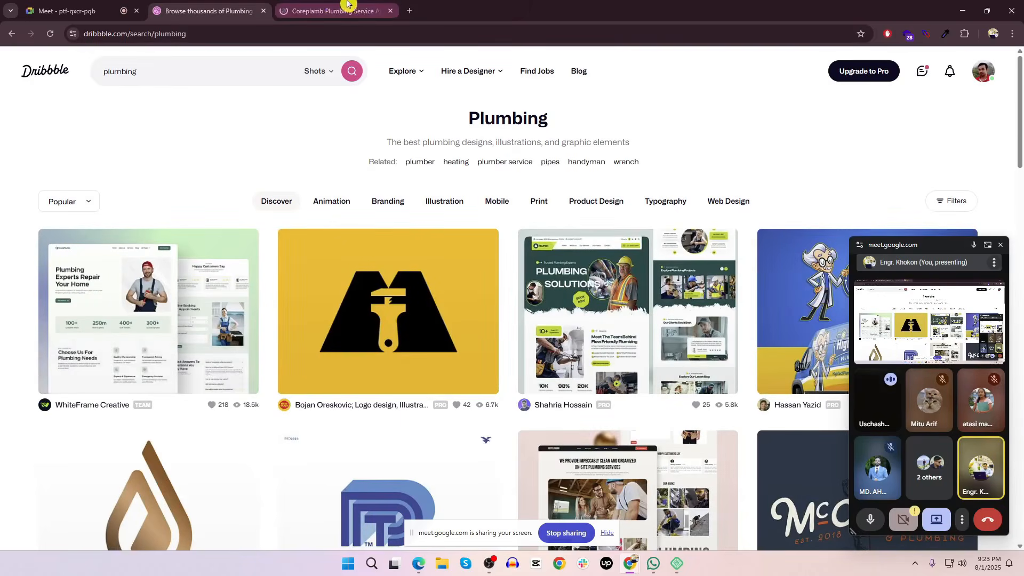
pyautogui.click(350, 8)
pyautogui.scroll(-3, 436, 260)
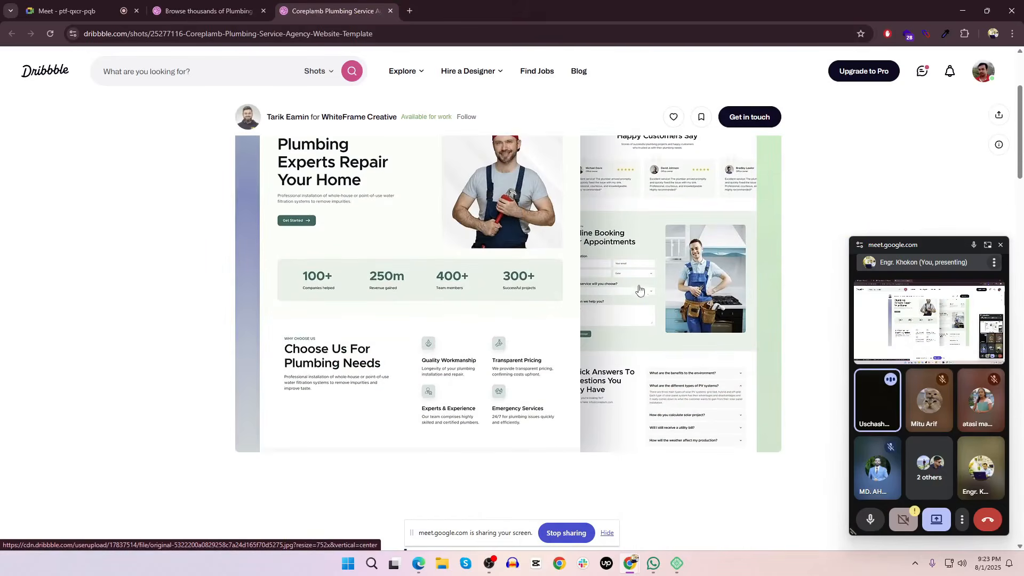
pyautogui.scroll(2, 637, 283)
pyautogui.scroll(-1, 560, 276)
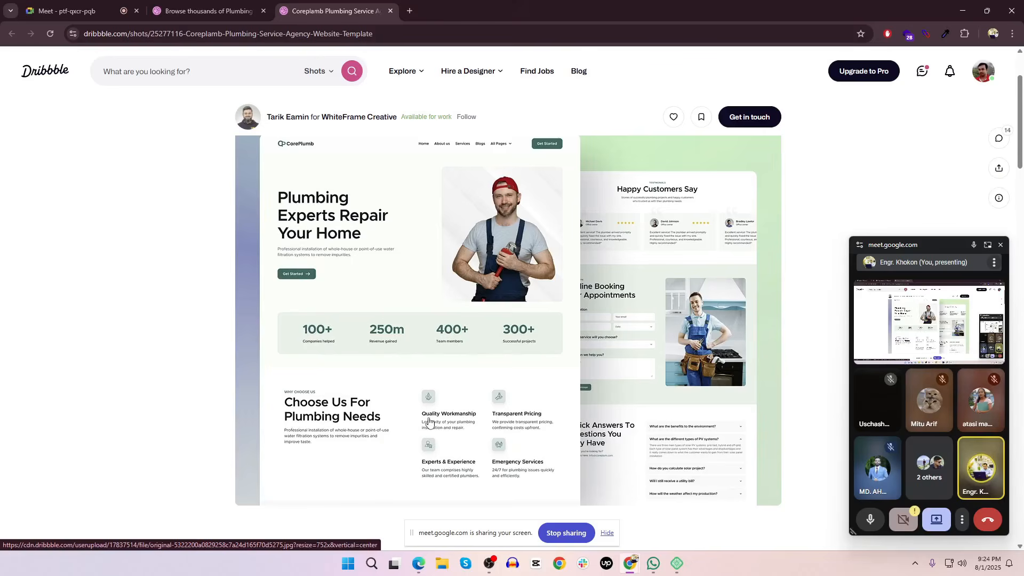
pyautogui.scroll(-1, 630, 288)
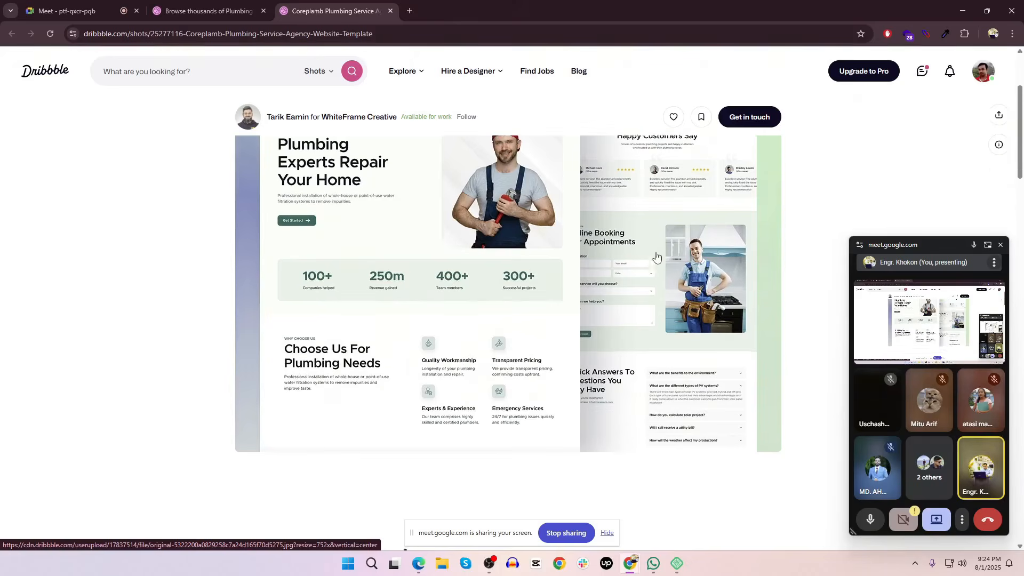
pyautogui.scroll(2, 612, 327)
pyautogui.scroll(-1, 612, 327)
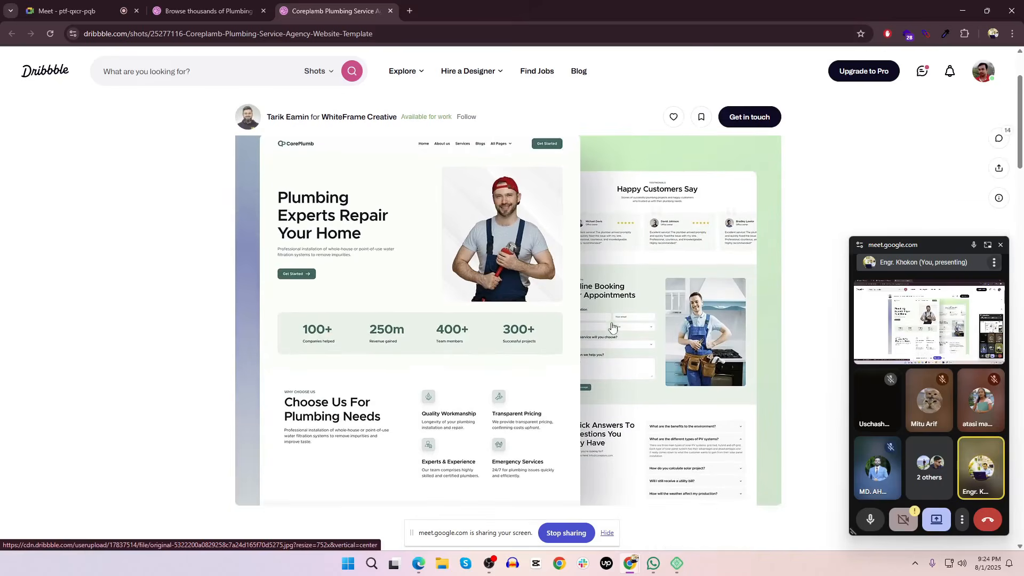
# Return to the plumbing search results and open the Plumbing Services Landing Page shot in a new tab
pyautogui.scroll(-4, 370, 248)
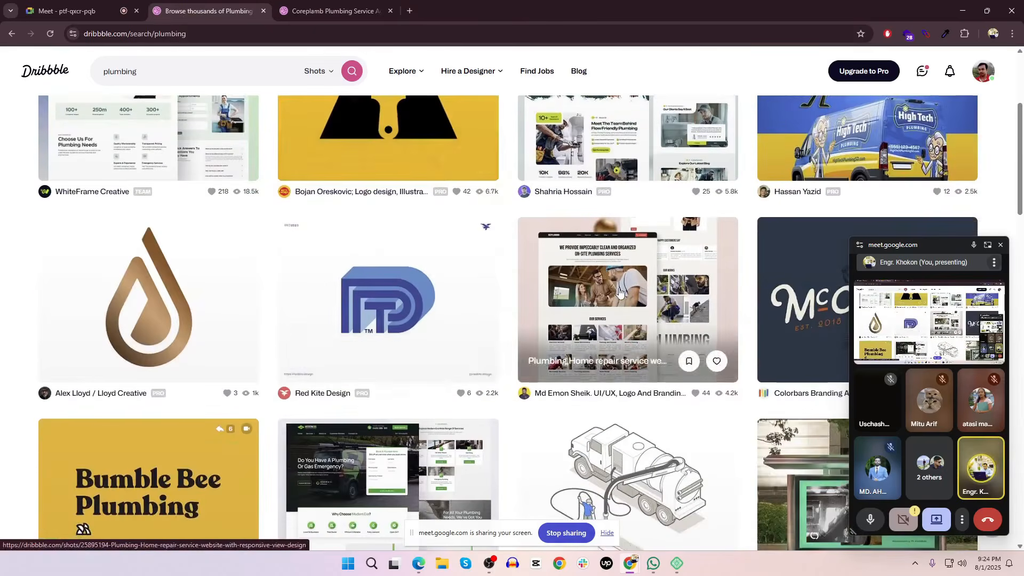
pyautogui.scroll(-5, 619, 293)
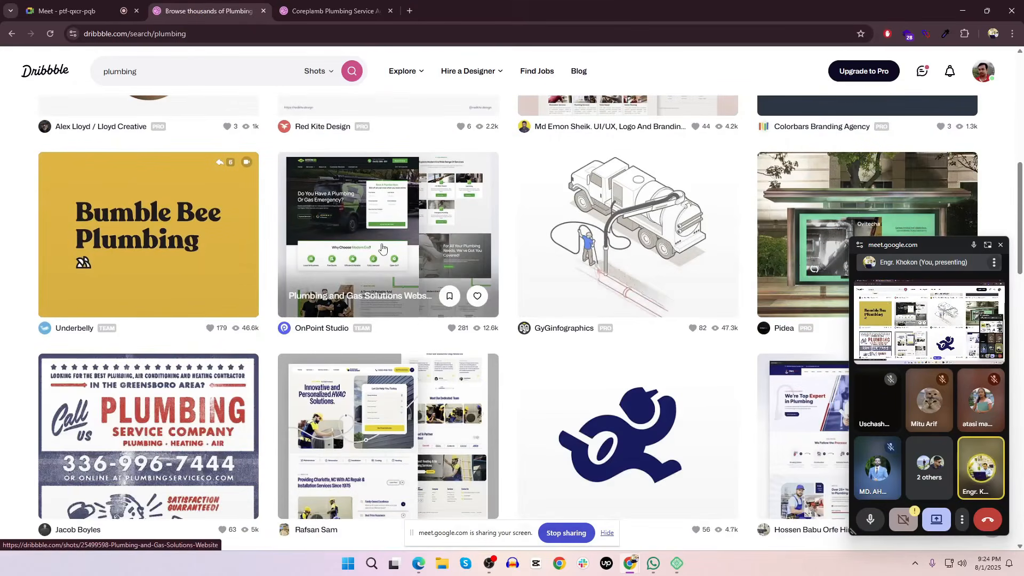
pyautogui.scroll(-6, 204, 311)
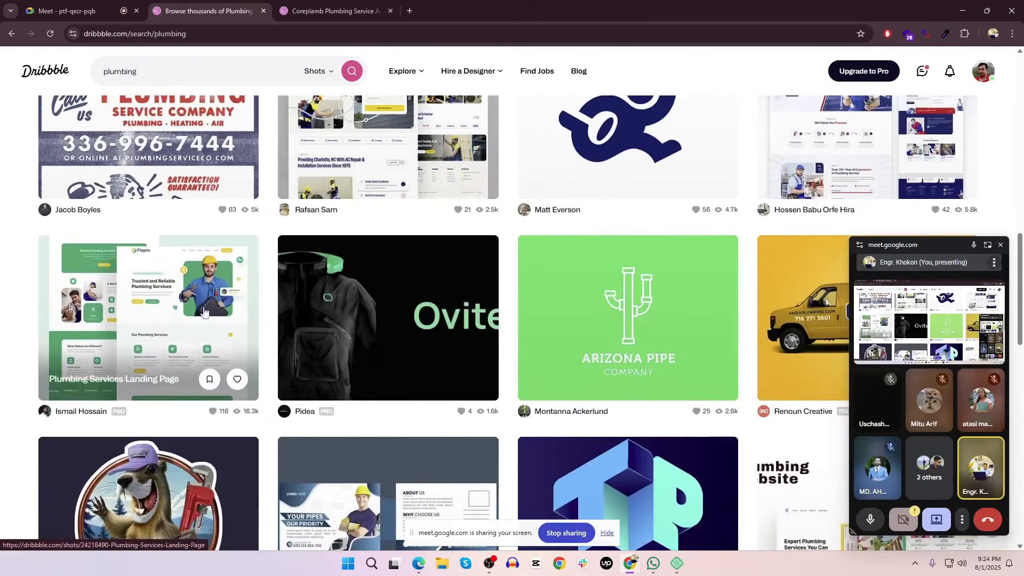
pyautogui.rightClick(149, 286)
pyautogui.click(176, 292)
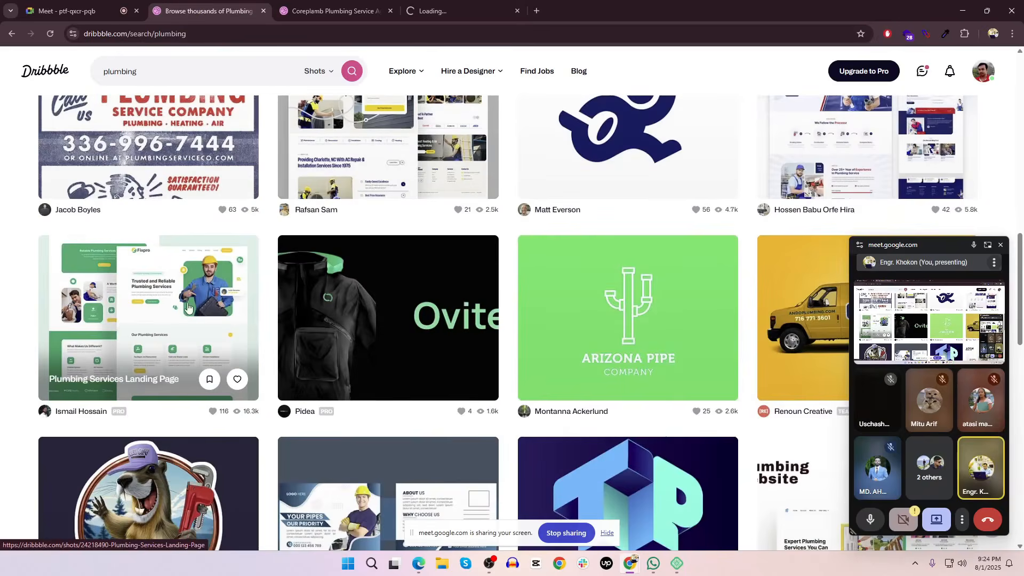
pyautogui.scroll(-9, 188, 307)
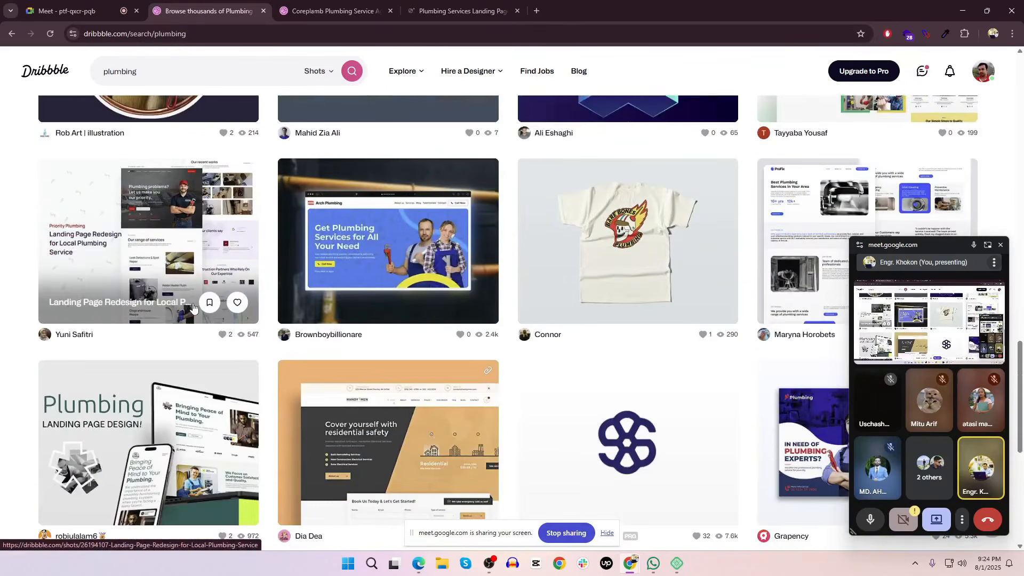
# Examine the hero and Our Plumbing Services sections of the Fixpro landing page design
pyautogui.click(409, 9)
pyautogui.scroll(-3, 205, 406)
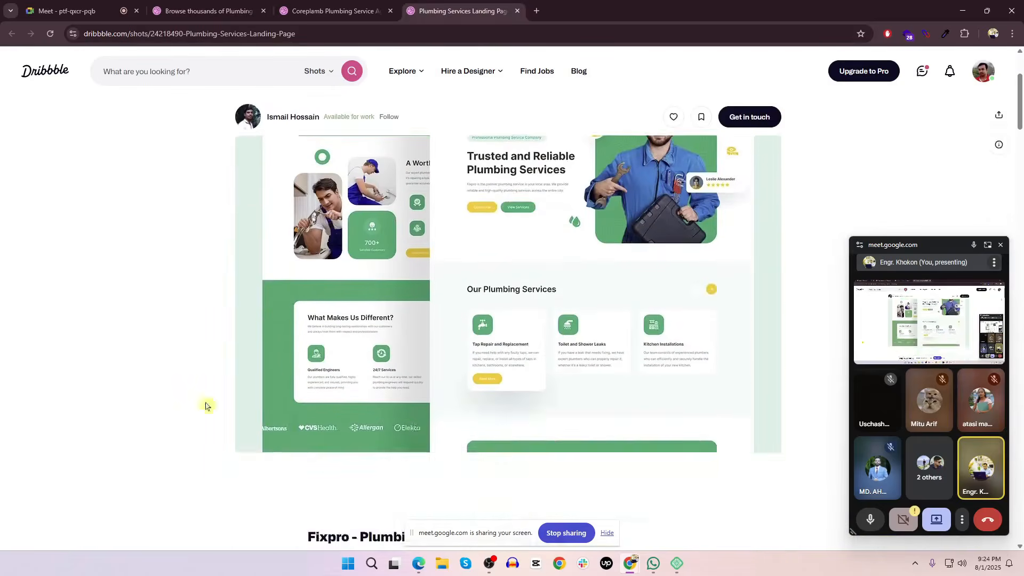
pyautogui.scroll(2, 517, 344)
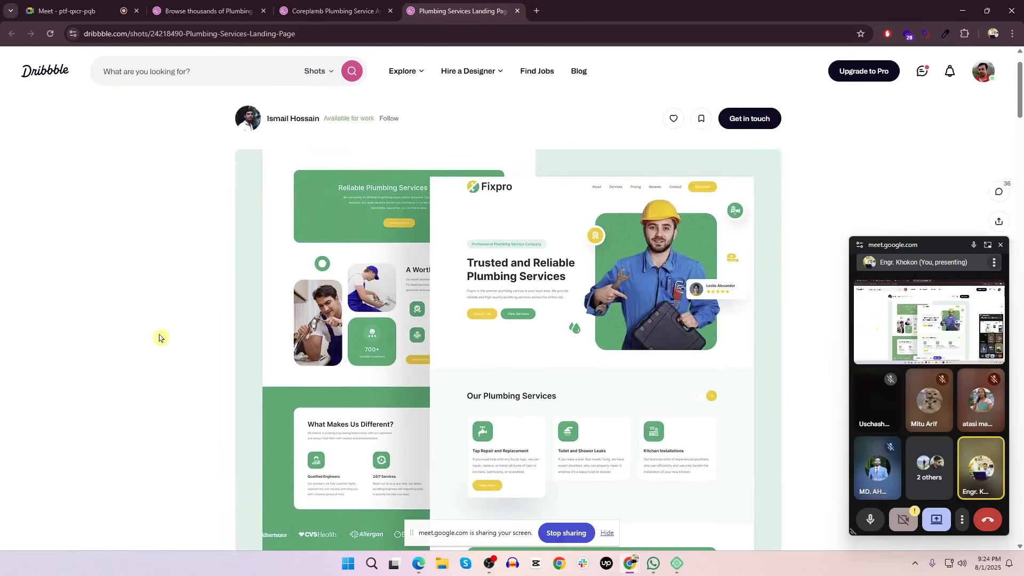
pyautogui.scroll(-1, 159, 337)
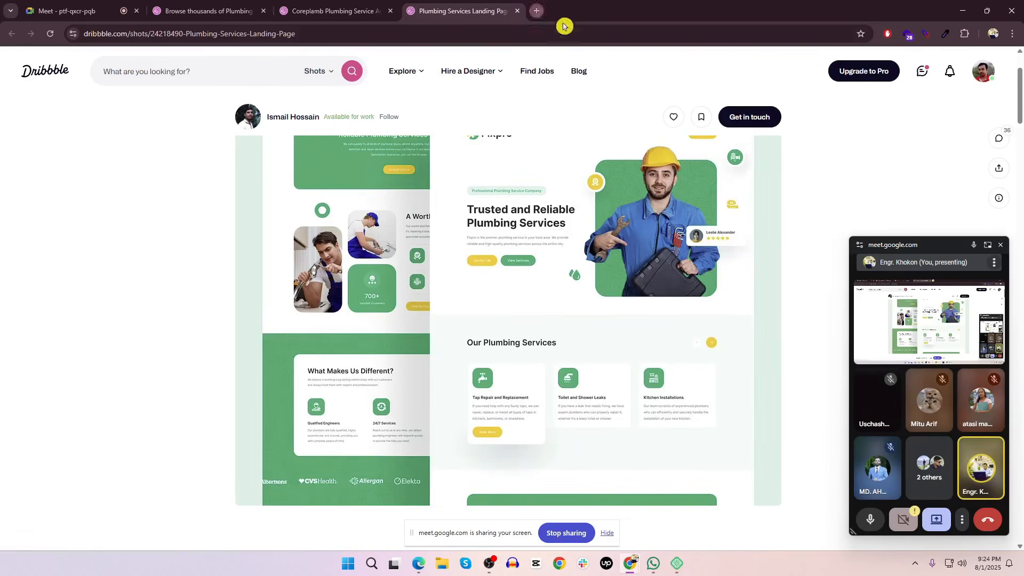
# Open figma.com in a new tab
pyautogui.click(537, 10)
pyautogui.write('figma')
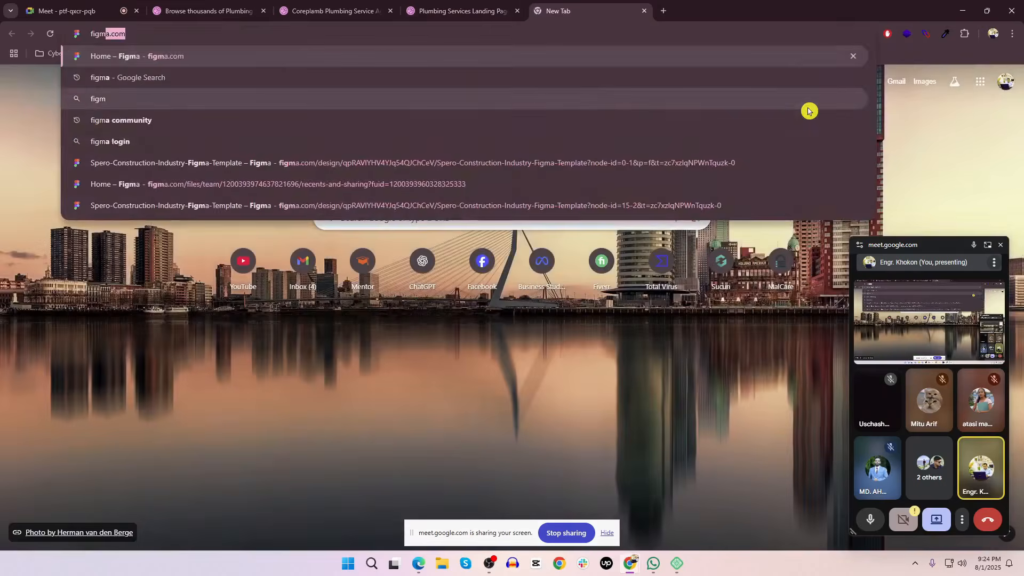
pyautogui.press('Return')
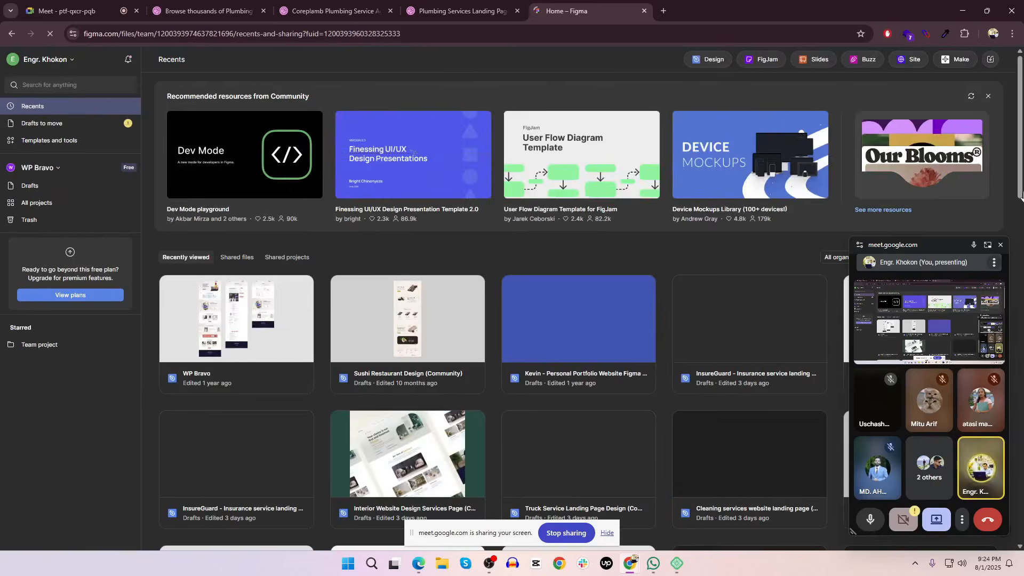
# Close the floating meeting window and open the Web Developer Portfolio file from the recent files in a new tab
pyautogui.click(1000, 247)
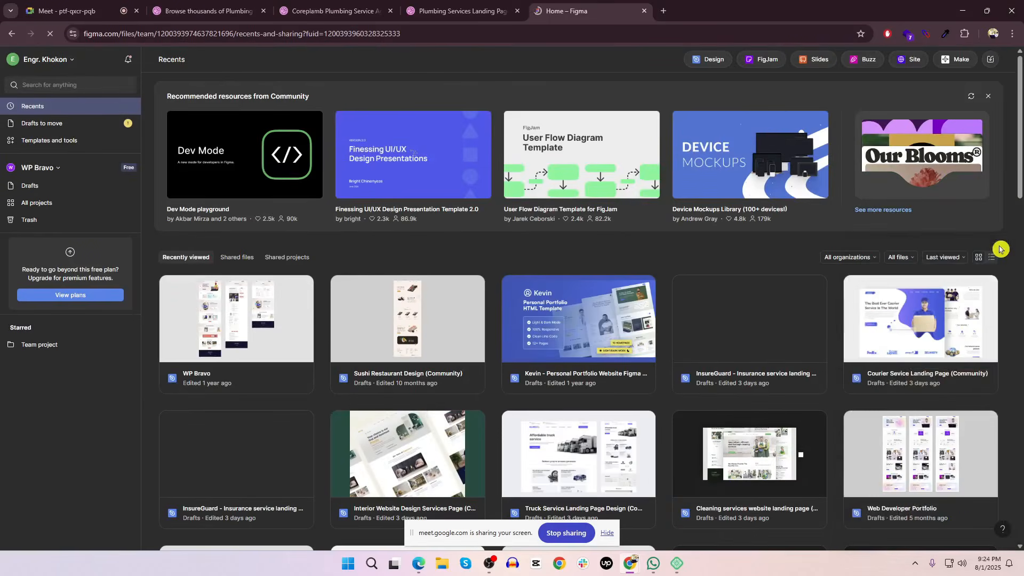
pyautogui.scroll(-2, 1001, 249)
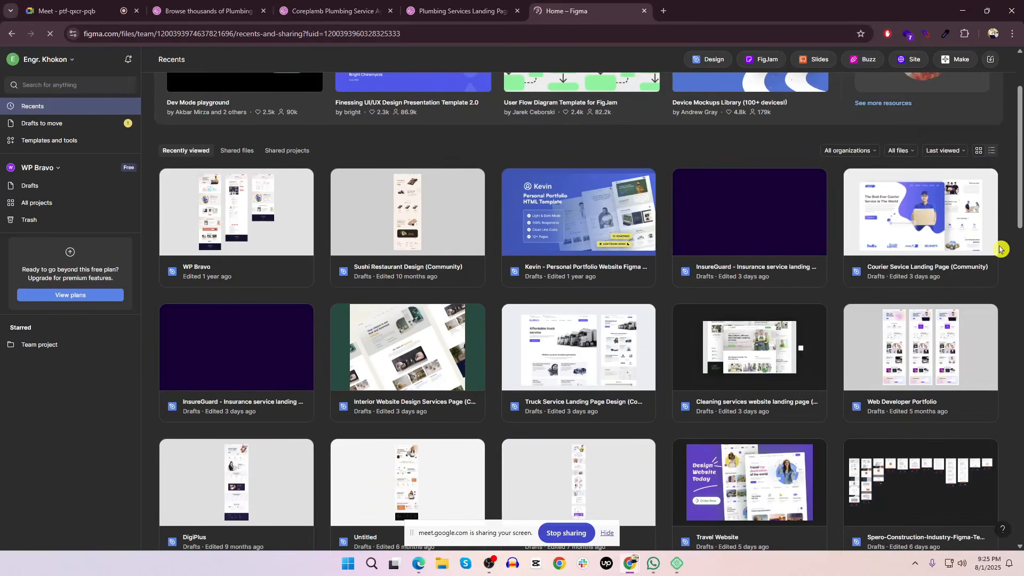
pyautogui.rightClick(927, 344)
pyautogui.click(918, 371)
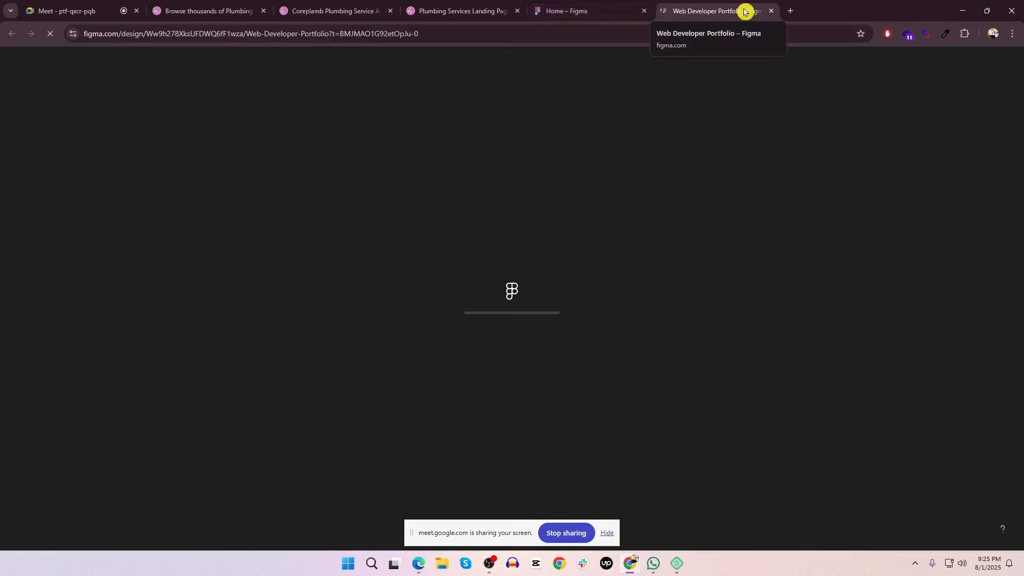
# Return to the Figma home page and open the WP Bravo file in a new tab
pyautogui.click(581, 10)
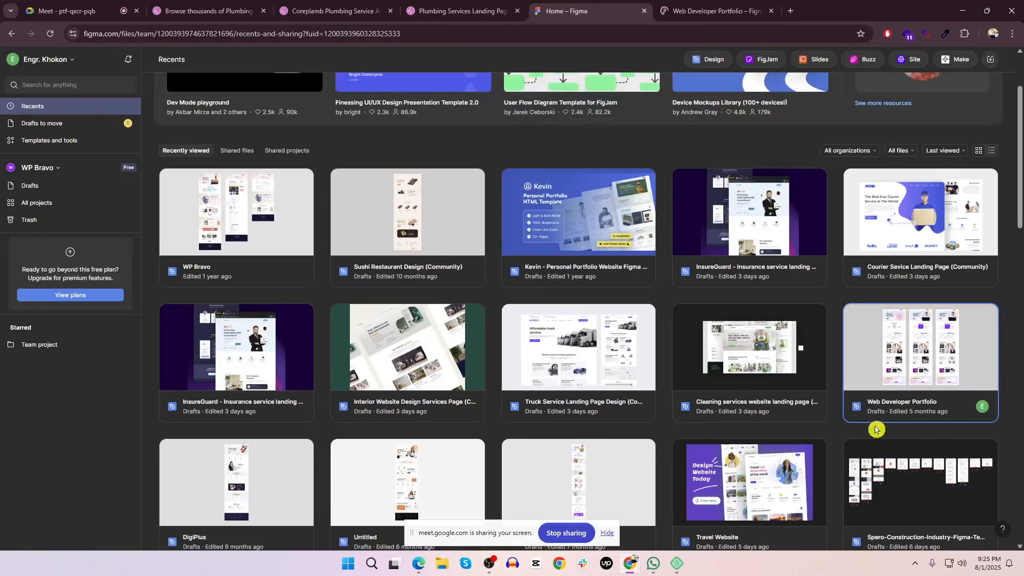
pyautogui.rightClick(222, 212)
pyautogui.click(251, 231)
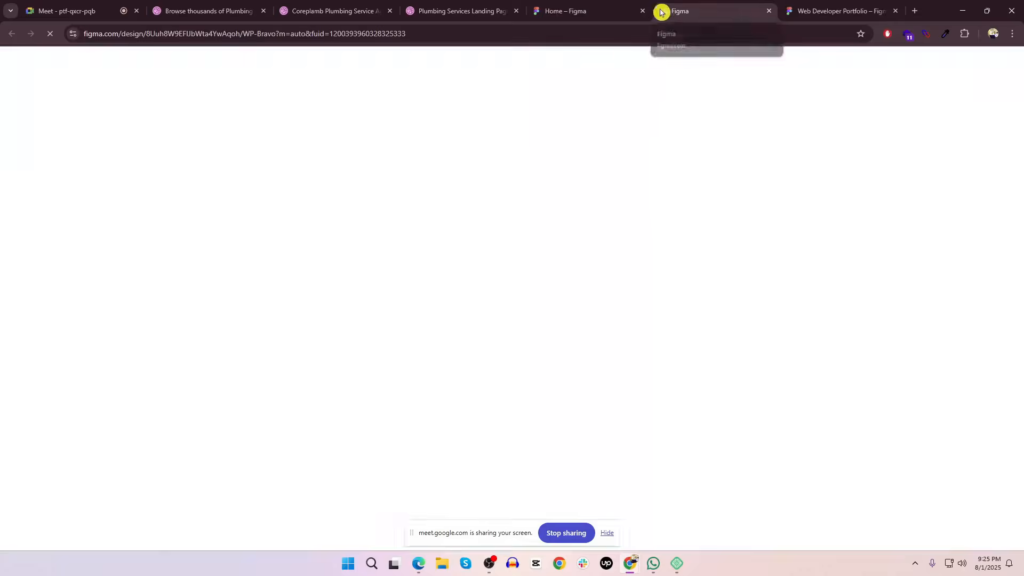
# Go back to the recent Figma files and open the DigiPlus file in a new tab
pyautogui.click(590, 10)
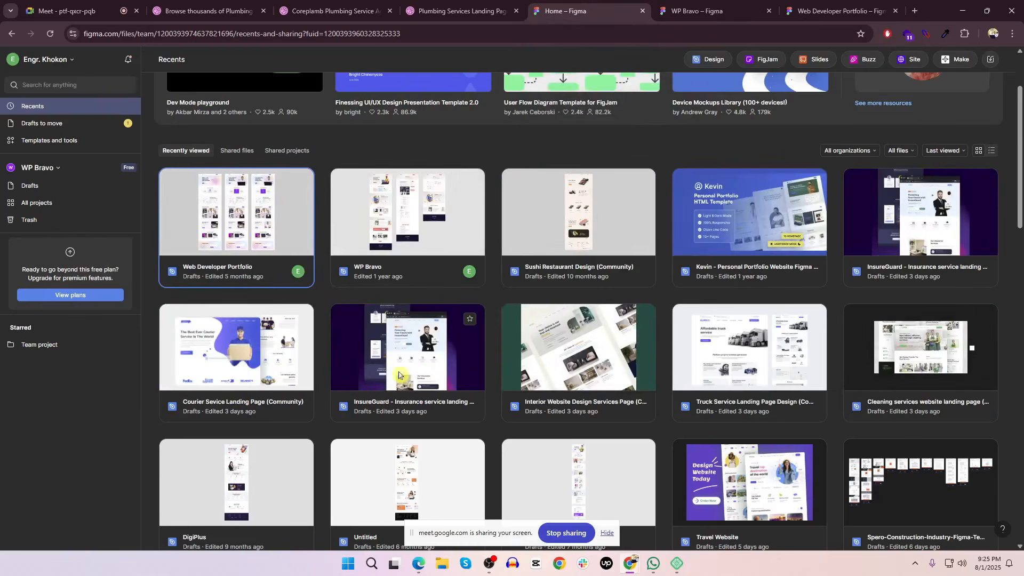
pyautogui.scroll(-2, 643, 340)
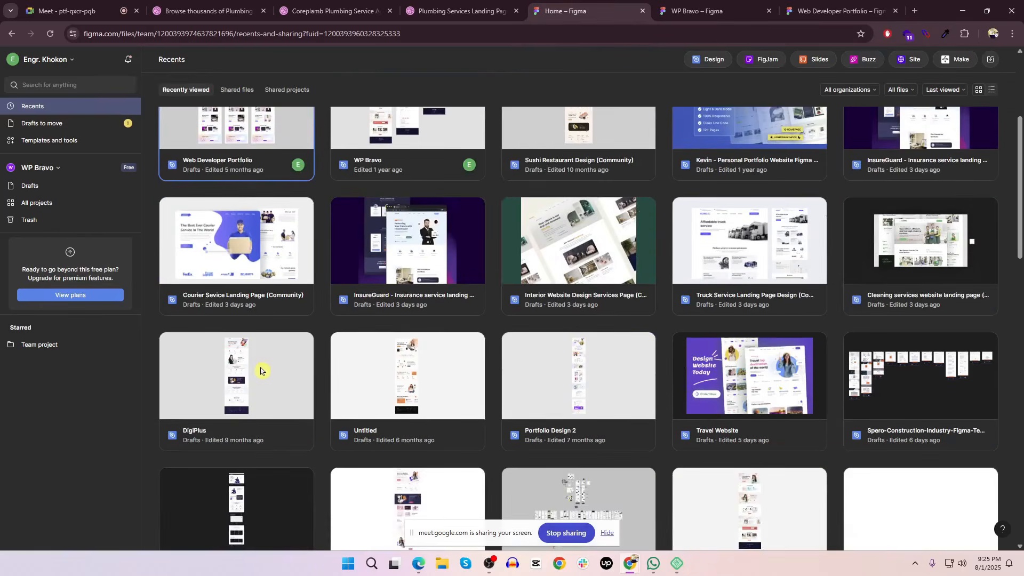
pyautogui.rightClick(273, 386)
pyautogui.click(292, 342)
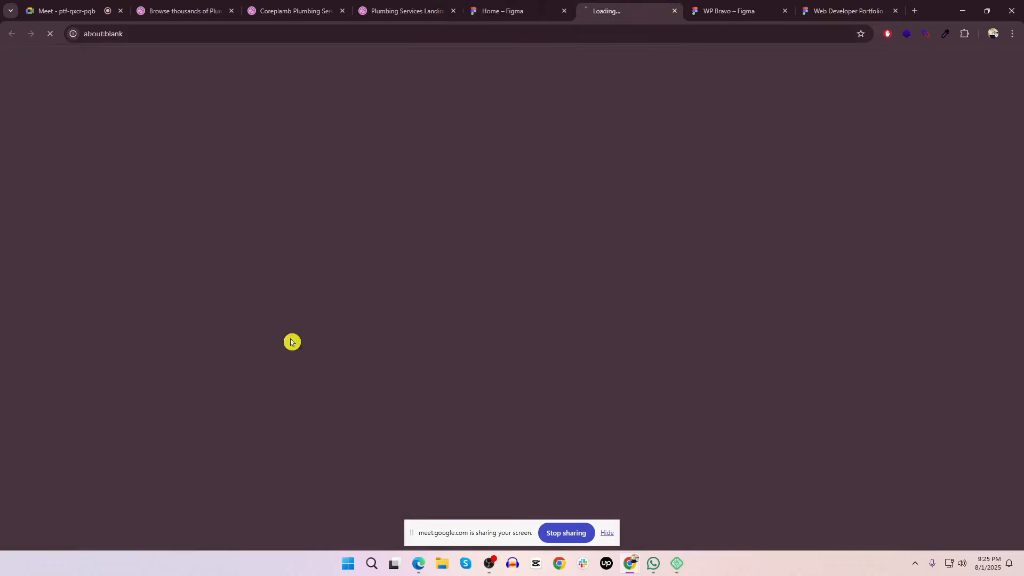
# Return to the Figma home page and look through the recently viewed website designs, including the plumber and restaurant templates
pyautogui.click(515, 6)
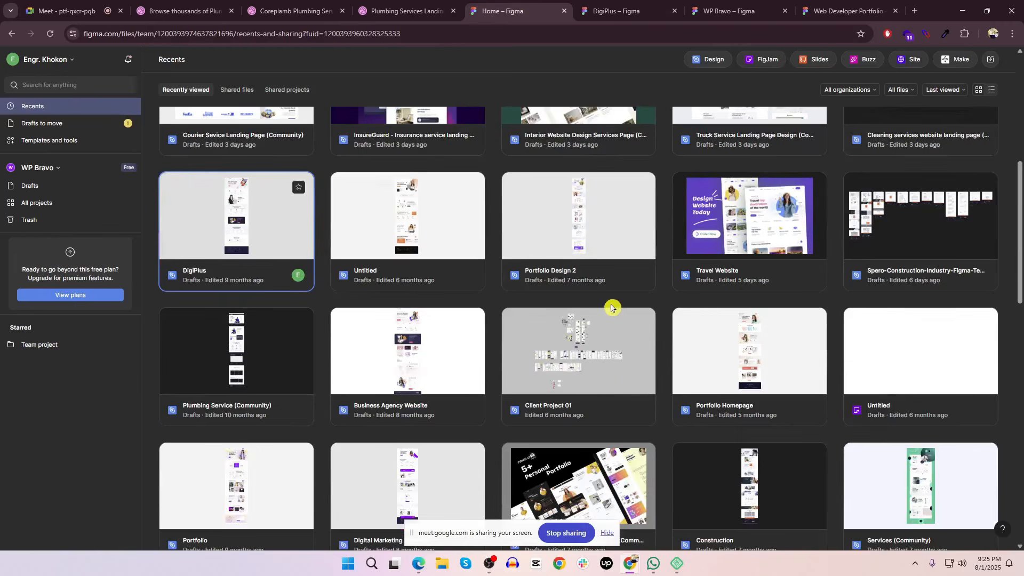
pyautogui.scroll(-5, 611, 307)
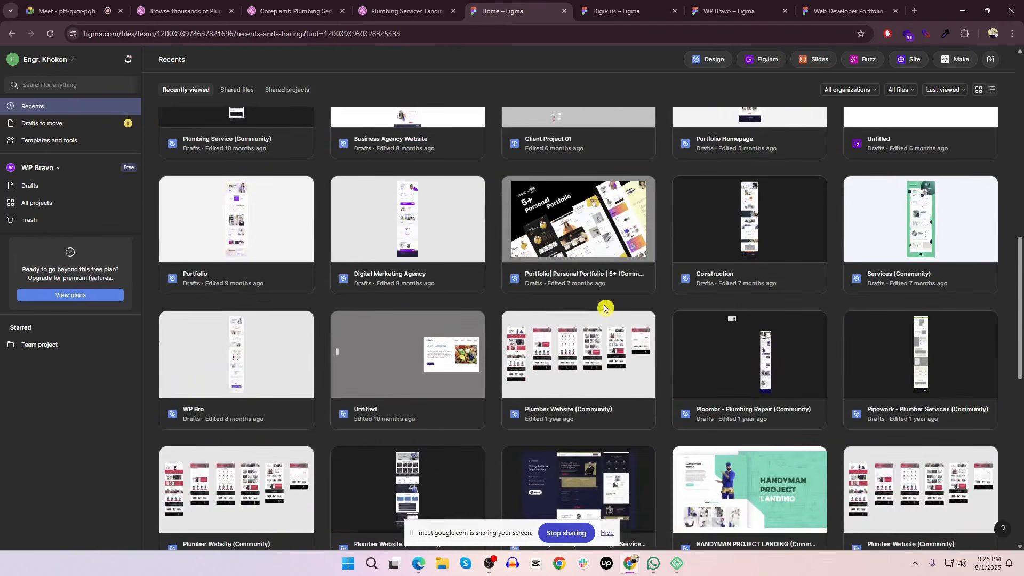
pyautogui.scroll(-5, 605, 308)
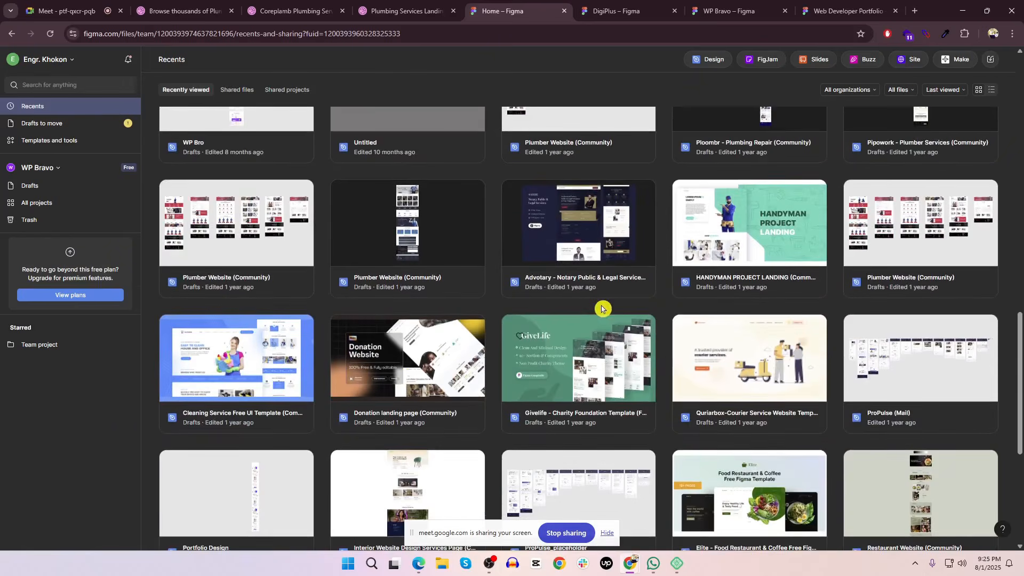
pyautogui.scroll(-3, 601, 308)
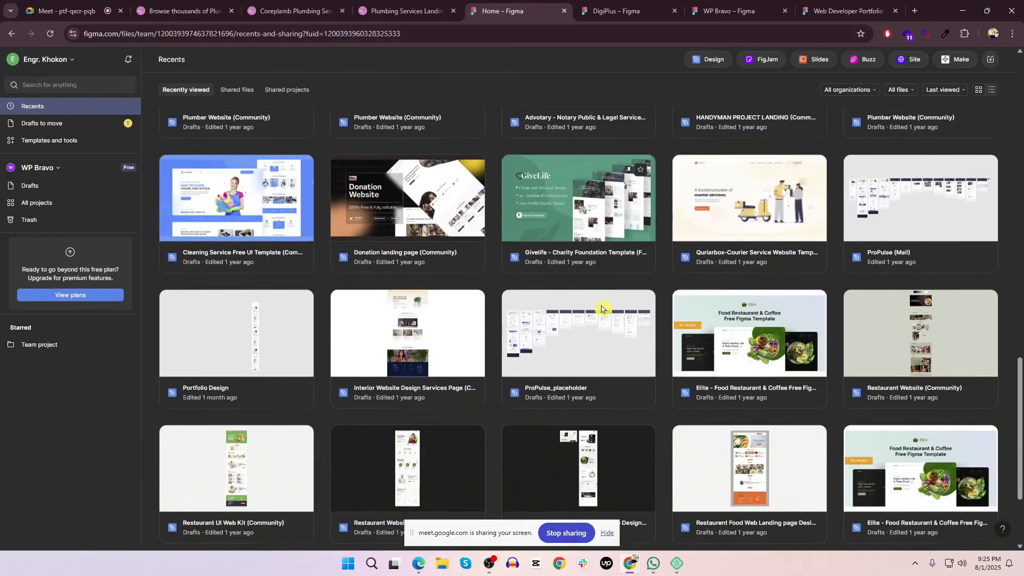
pyautogui.scroll(-3, 601, 308)
pyautogui.scroll(12, 602, 309)
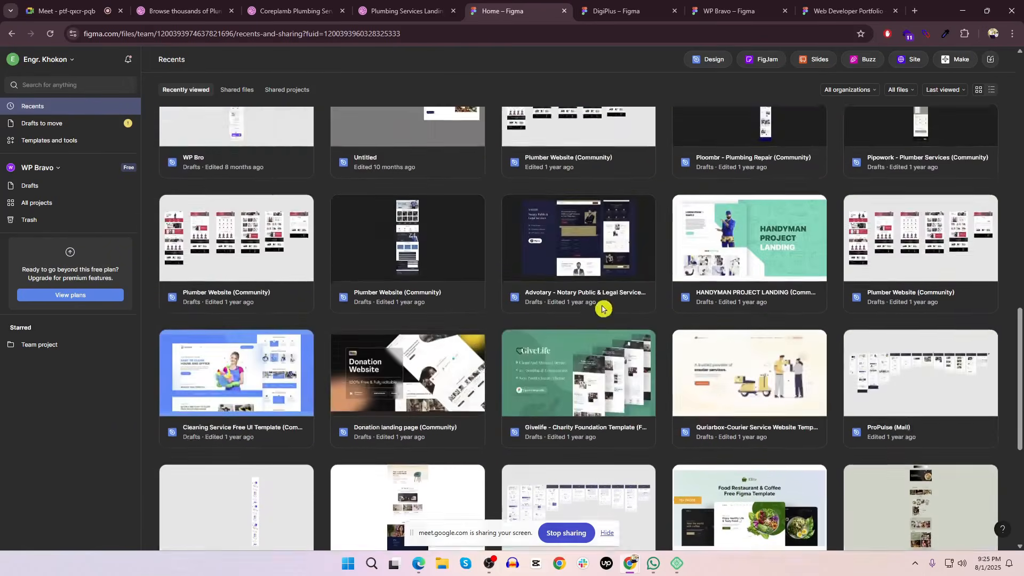
pyautogui.scroll(3, 601, 306)
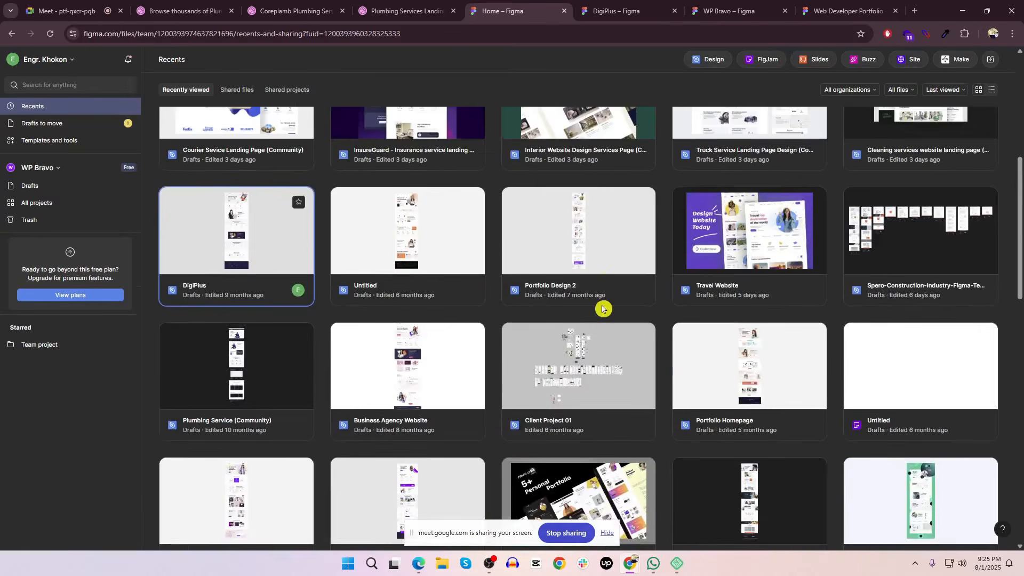
pyautogui.scroll(2, 613, 320)
pyautogui.scroll(3, 617, 327)
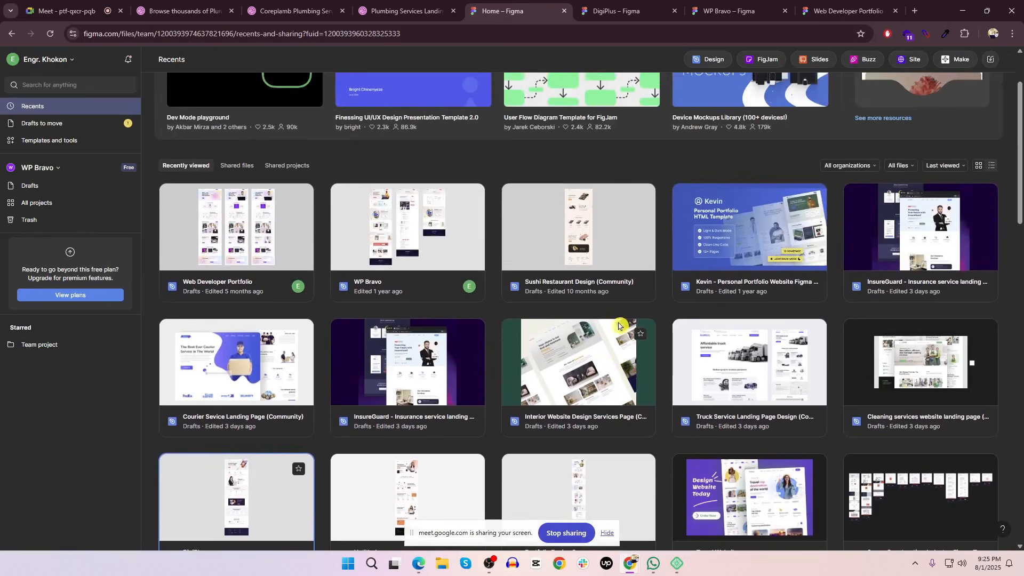
pyautogui.scroll(2, 569, 302)
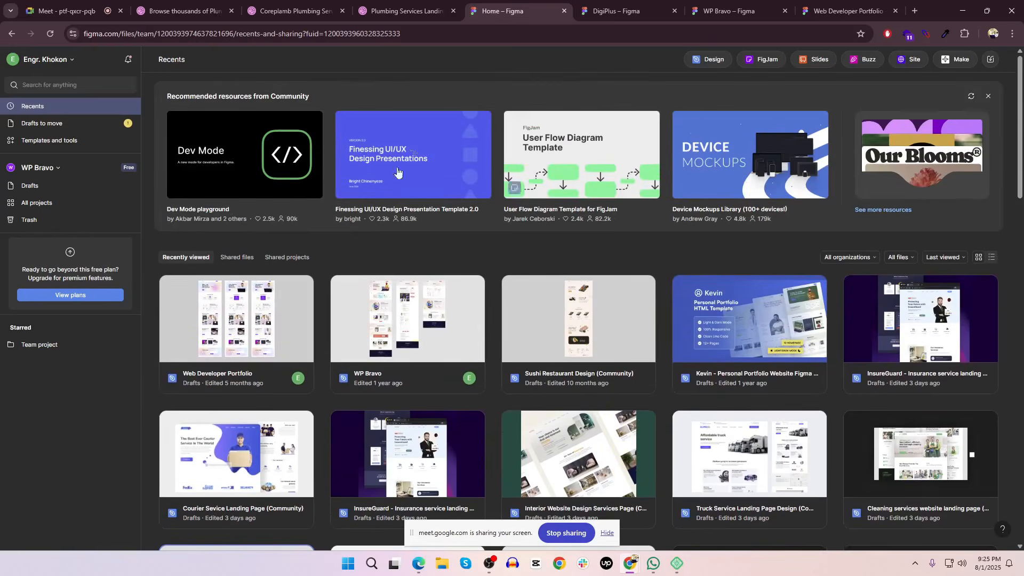
# Examine the hero, service cards and pricing sections of the DigiPlus home design, hiding the screen-sharing notice
pyautogui.click(613, 9)
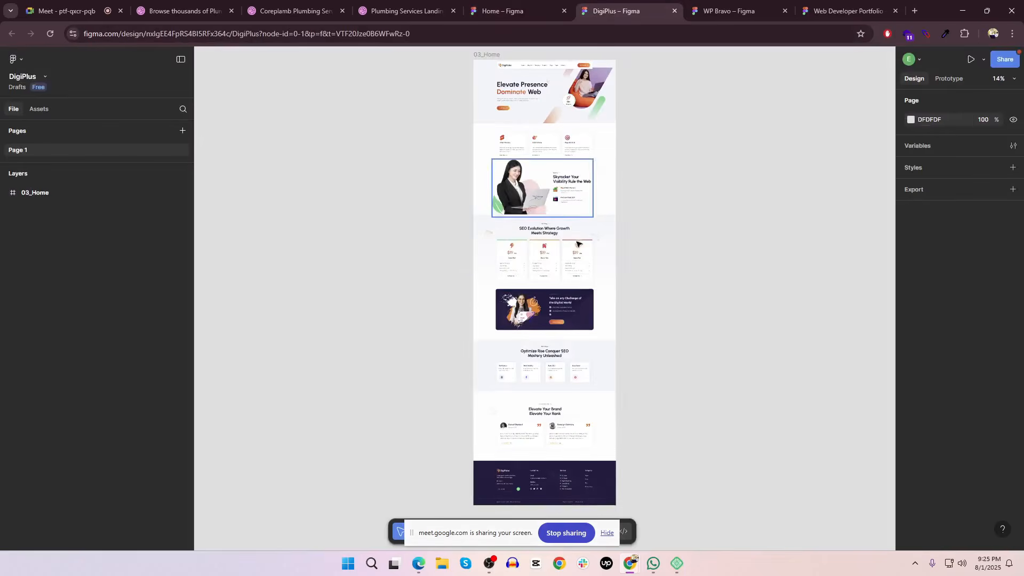
pyautogui.scroll(3, 684, 268)
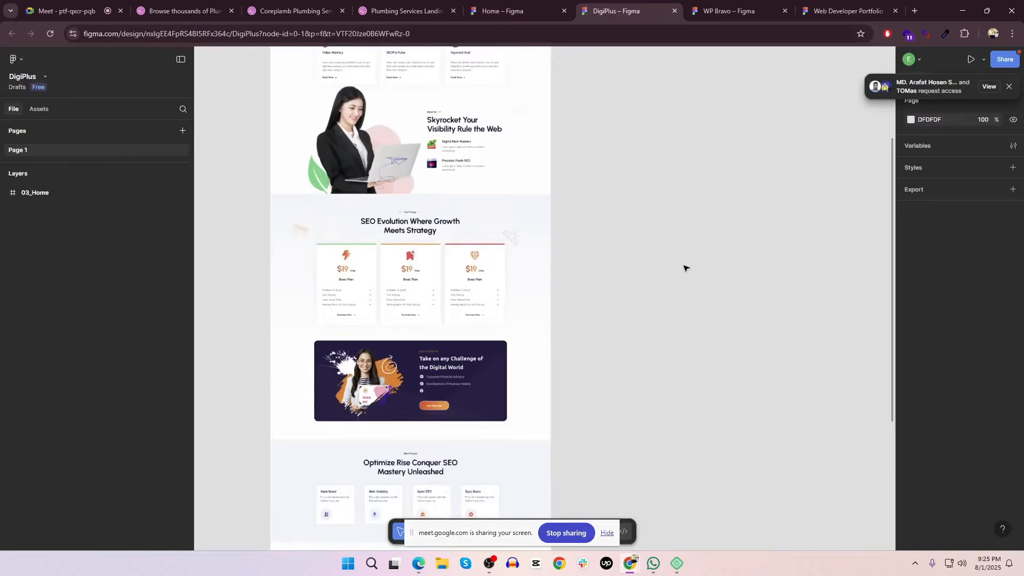
pyautogui.moveTo(463, 214); pyautogui.dragTo(618, 393)
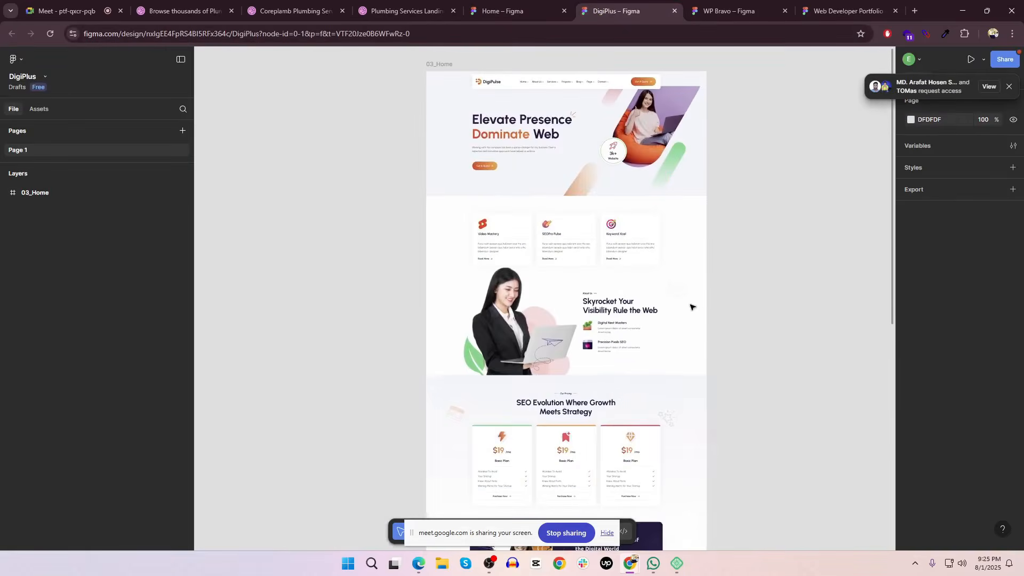
pyautogui.scroll(3, 692, 307)
pyautogui.scroll(3, 615, 251)
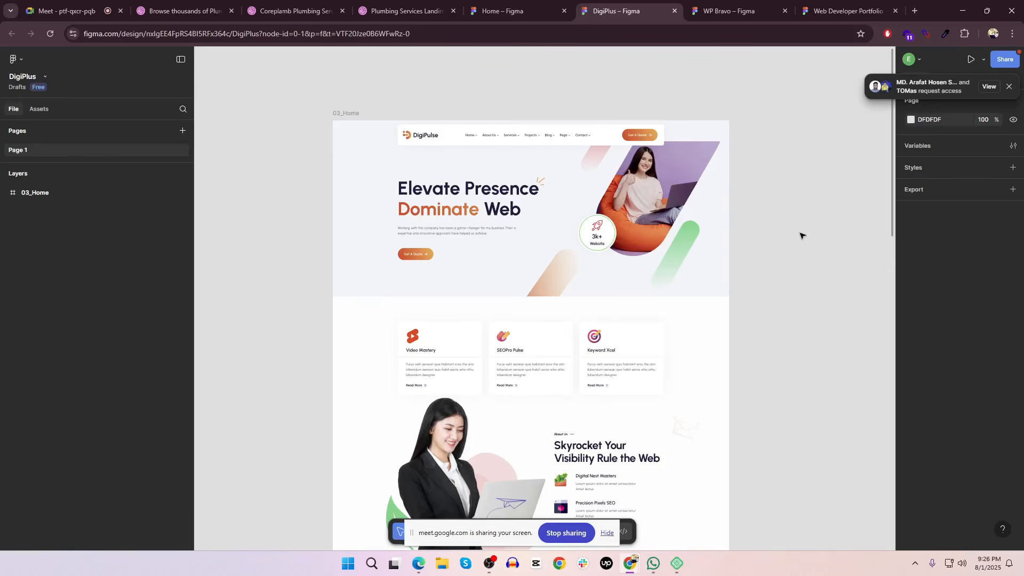
pyautogui.click(608, 533)
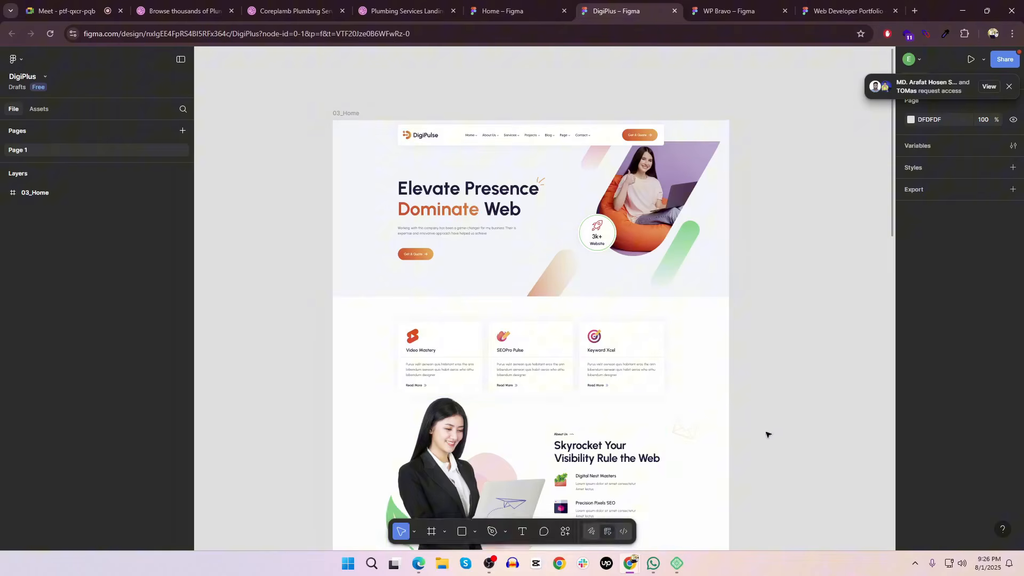
pyautogui.scroll(-3, 804, 388)
pyautogui.scroll(3, 804, 389)
# Switch to the WP Bravo design and examine its About Me page from the biography and skills cards to the footer
pyautogui.click(731, 11)
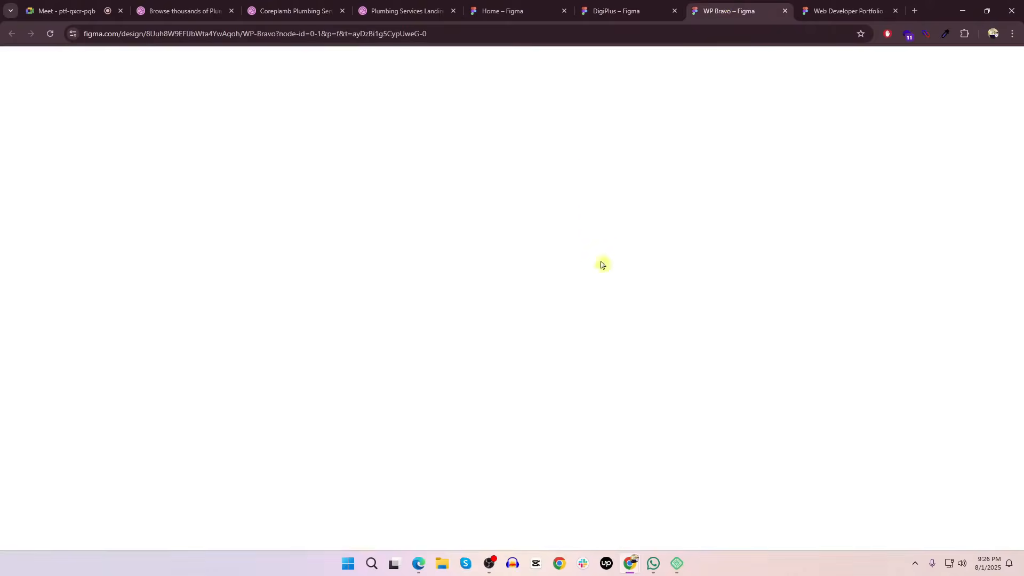
pyautogui.scroll(5, 302, 303)
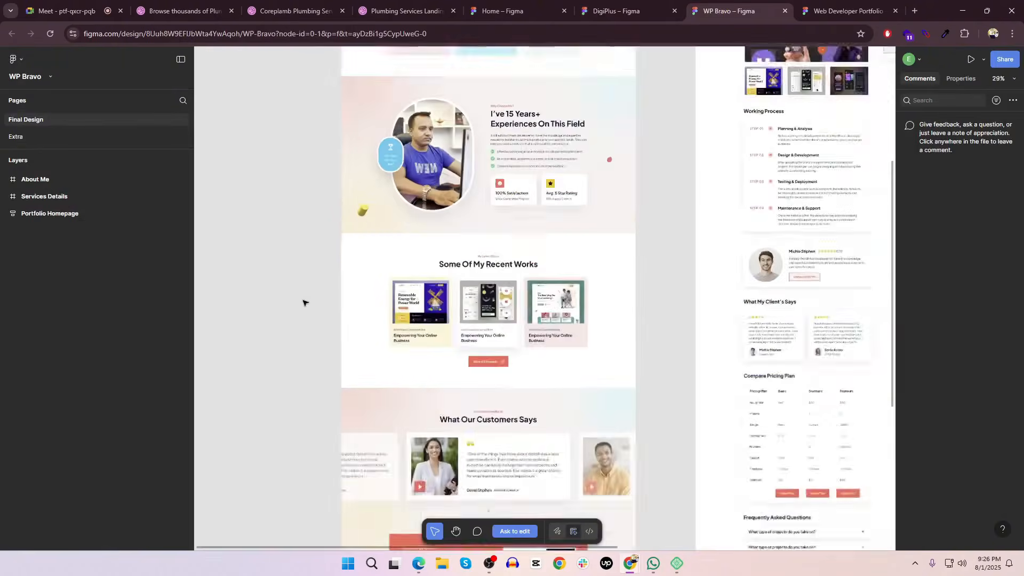
pyautogui.scroll(-3, 421, 244)
pyautogui.hscroll(2, 421, 243)
pyautogui.scroll(10, 421, 244)
pyautogui.hscroll(5, 422, 244)
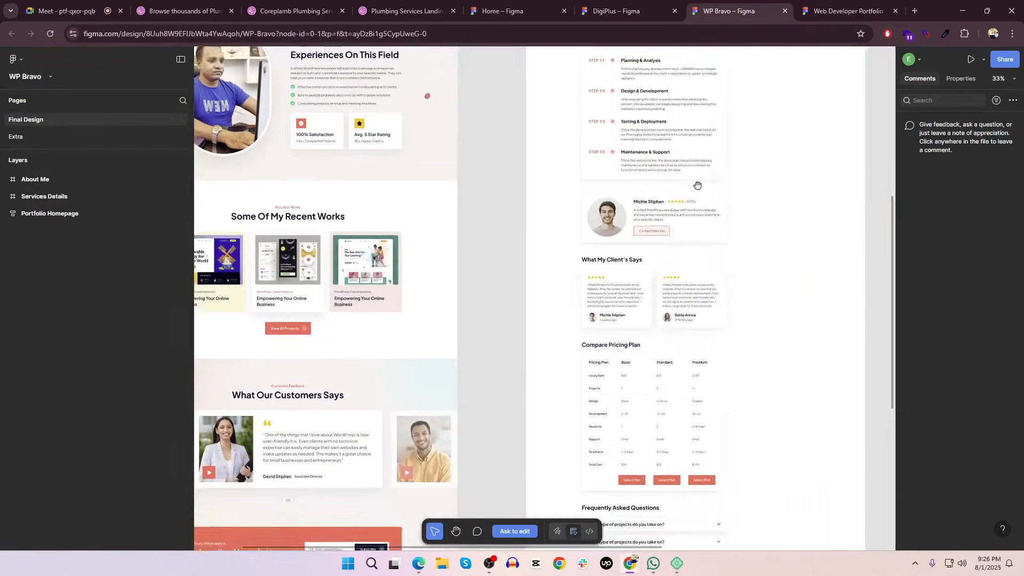
pyautogui.scroll(-4, 597, 347)
pyautogui.hscroll(2, 598, 347)
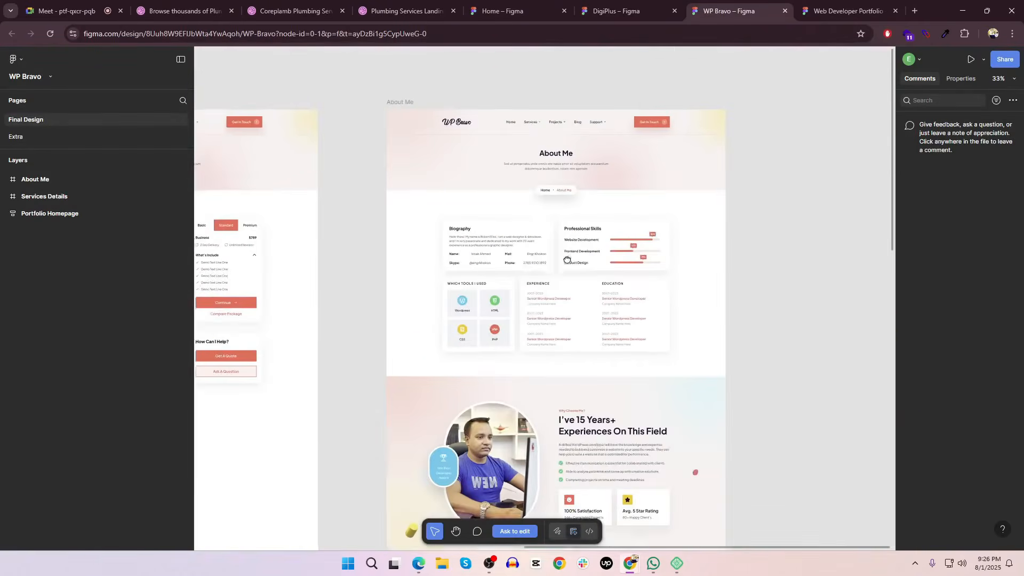
pyautogui.scroll(2, 584, 257)
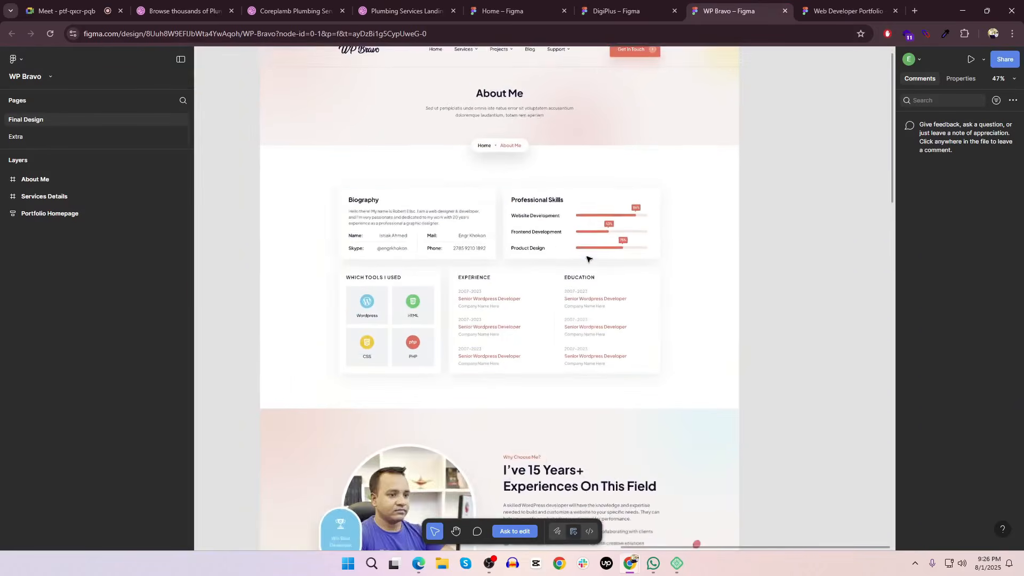
pyautogui.scroll(2, 544, 288)
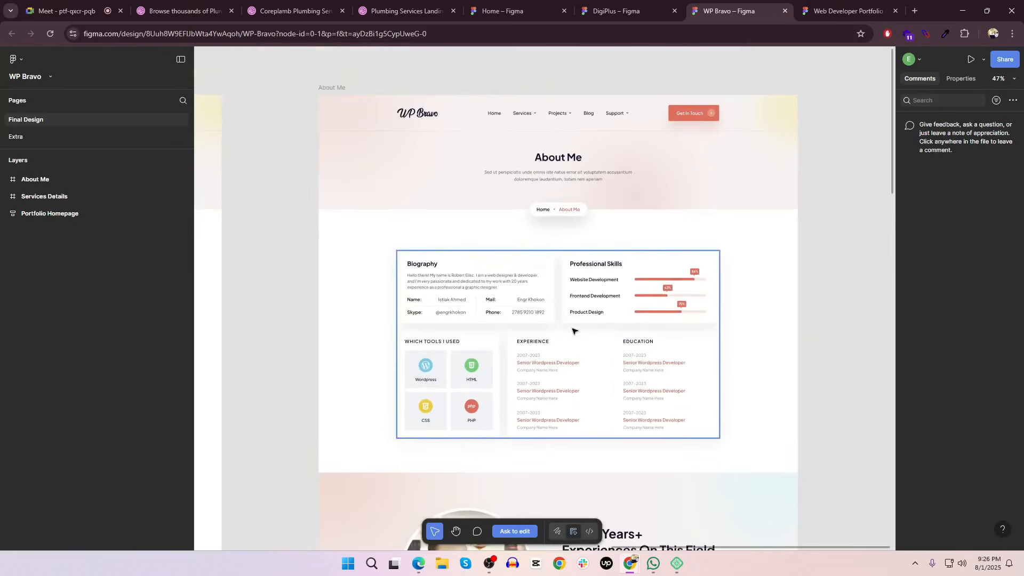
pyautogui.scroll(-4, 571, 335)
pyautogui.scroll(-6, 572, 335)
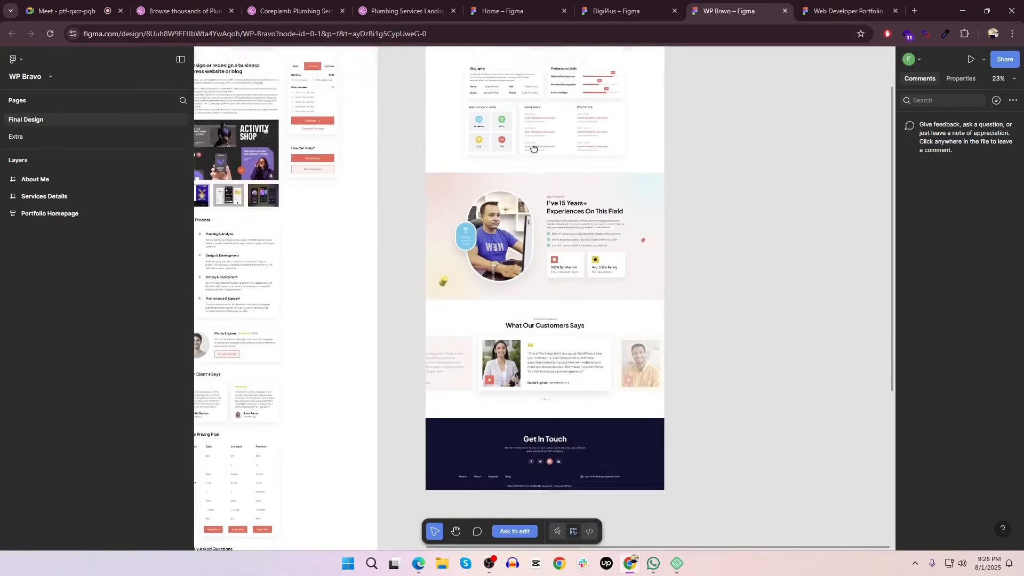
# Examine the Portfolio Homepage and Services Details layouts in the WP Bravo design, from the hero sections to the footers
pyautogui.hscroll(-2, 471, 290)
pyautogui.scroll(3, 471, 290)
pyautogui.hscroll(-6, 472, 290)
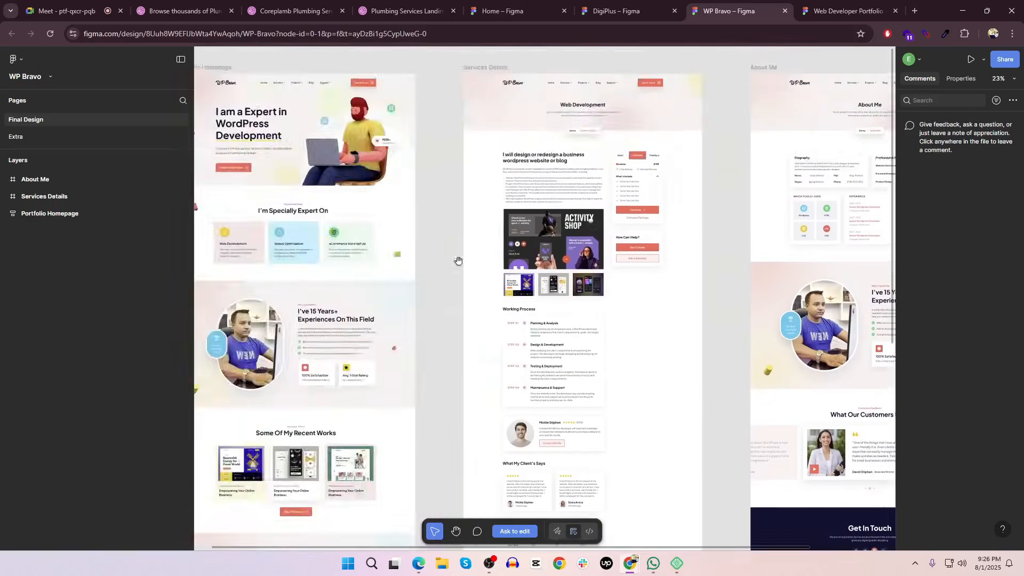
pyautogui.scroll(5, 544, 273)
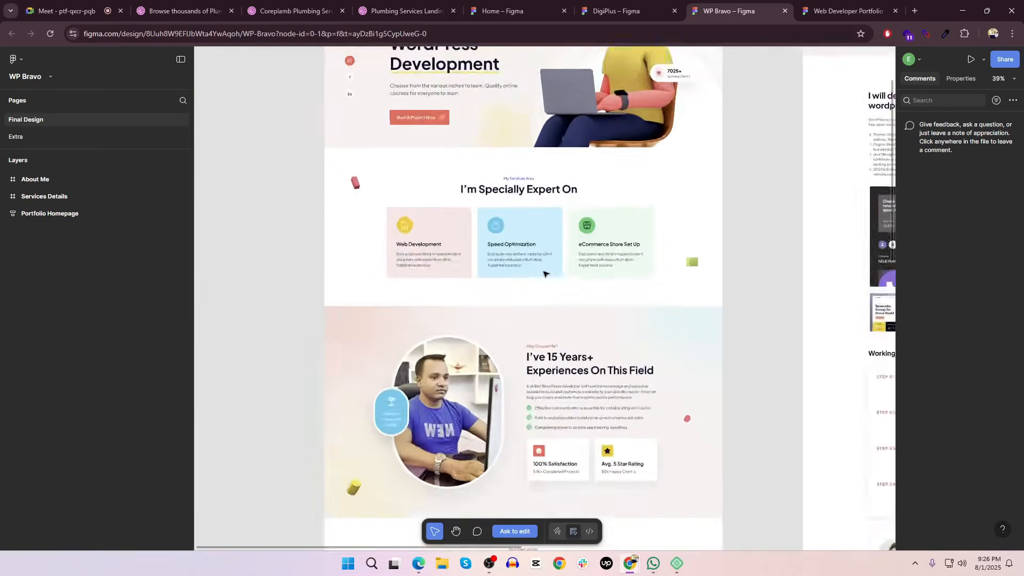
pyautogui.scroll(-5, 543, 273)
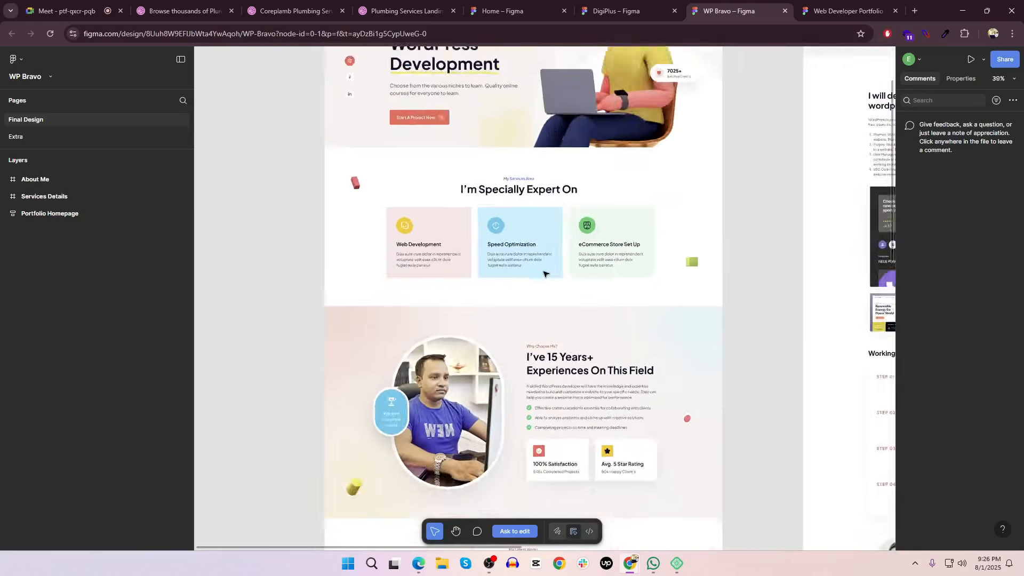
pyautogui.hscroll(5, 580, 214)
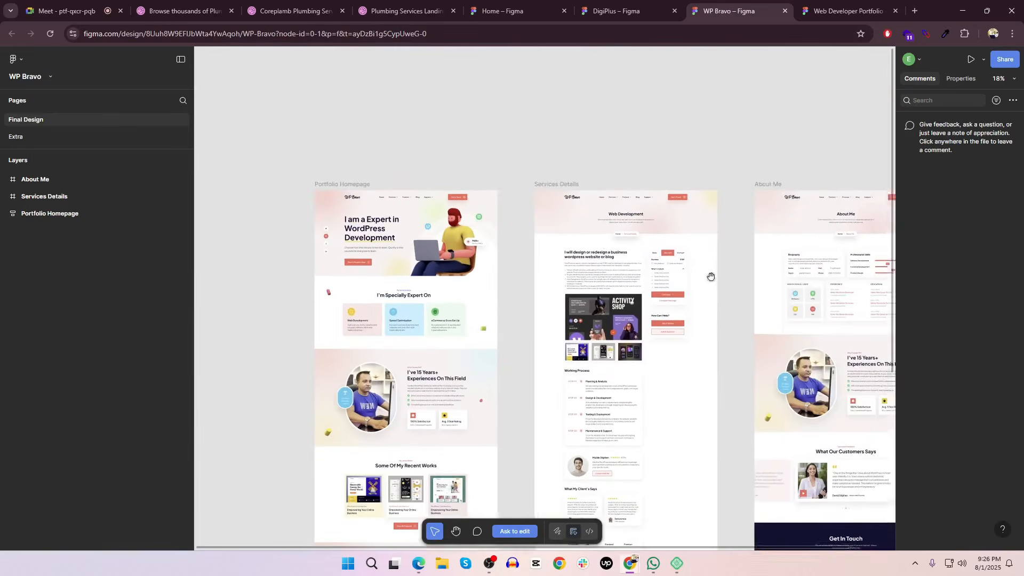
pyautogui.hscroll(-3, 626, 185)
pyautogui.scroll(-5, 656, 230)
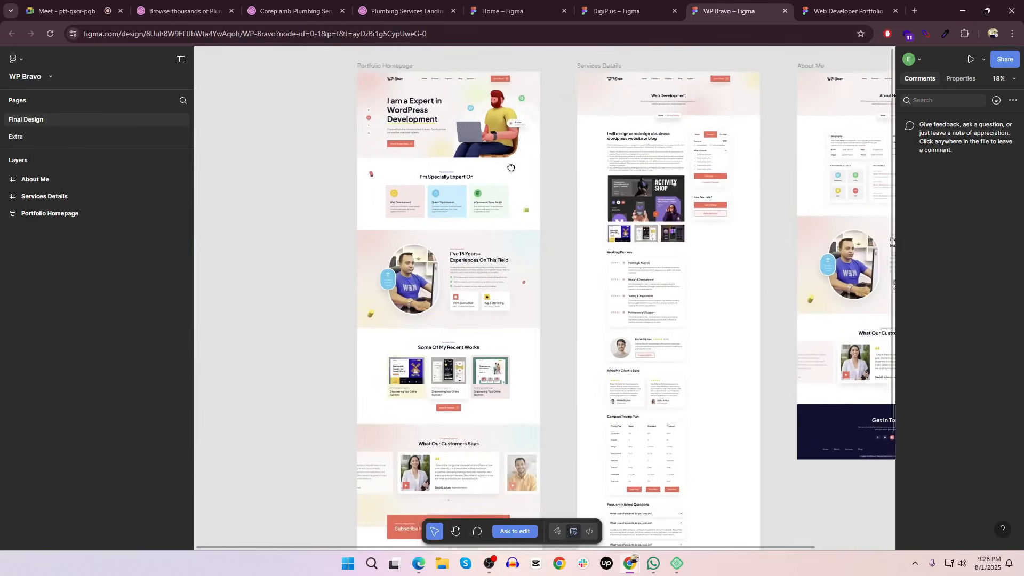
pyautogui.hscroll(3, 539, 322)
pyautogui.scroll(-3, 456, 231)
pyautogui.hscroll(-5, 456, 231)
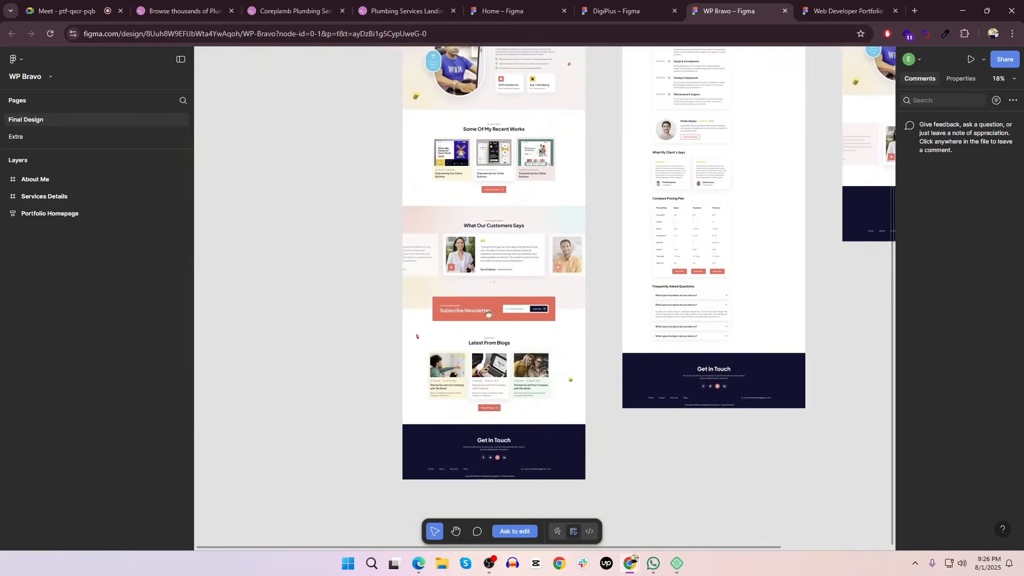
pyautogui.scroll(5, 527, 228)
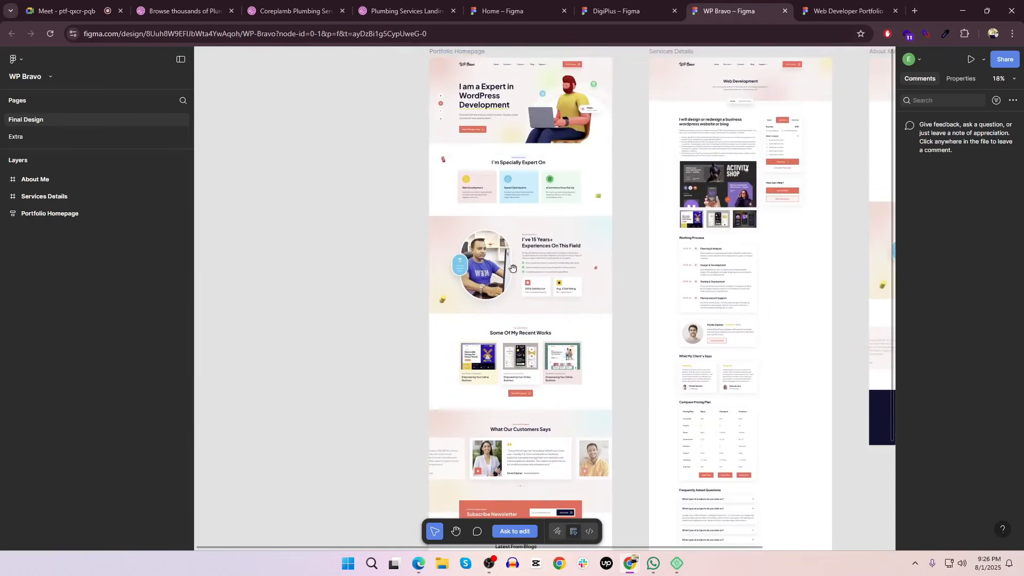
pyautogui.click(525, 9)
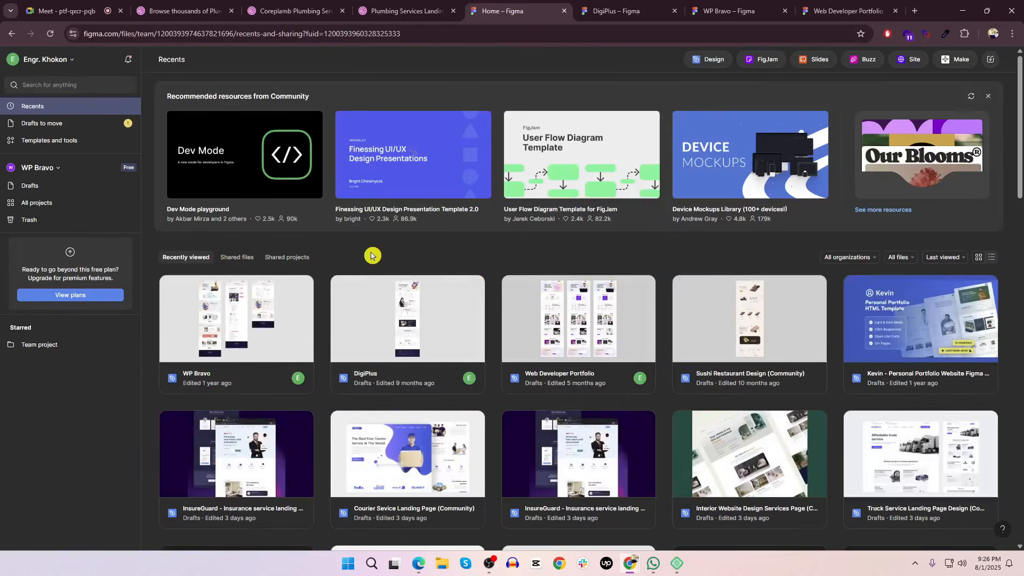
pyautogui.click(172, 4)
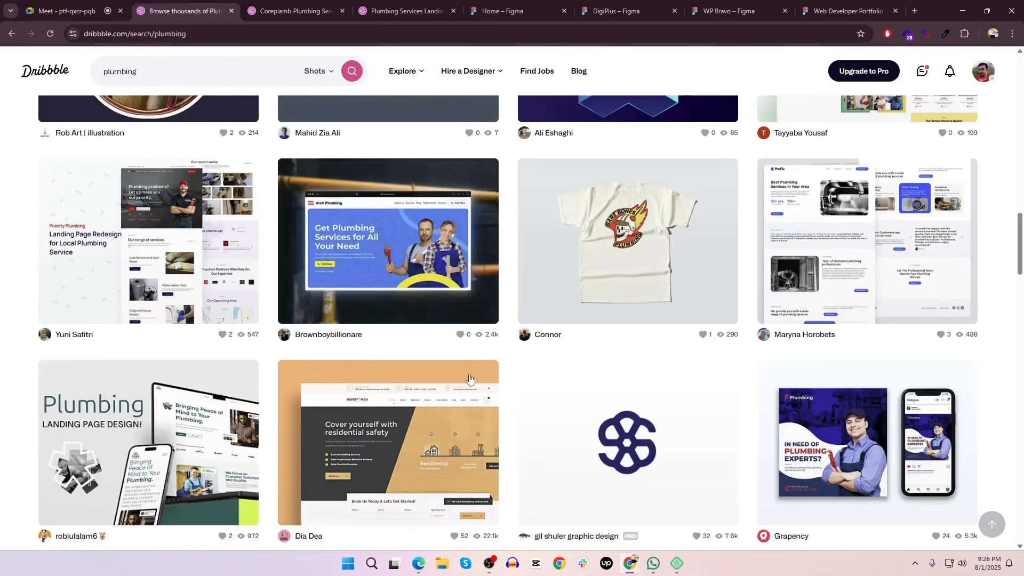
pyautogui.hotkey('ctrl', 't')
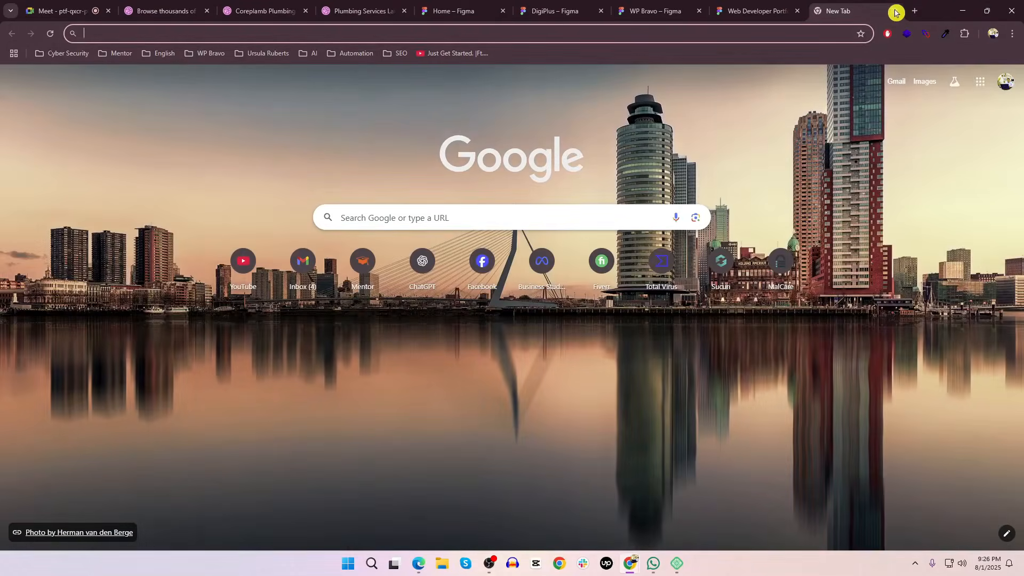
pyautogui.click(895, 12)
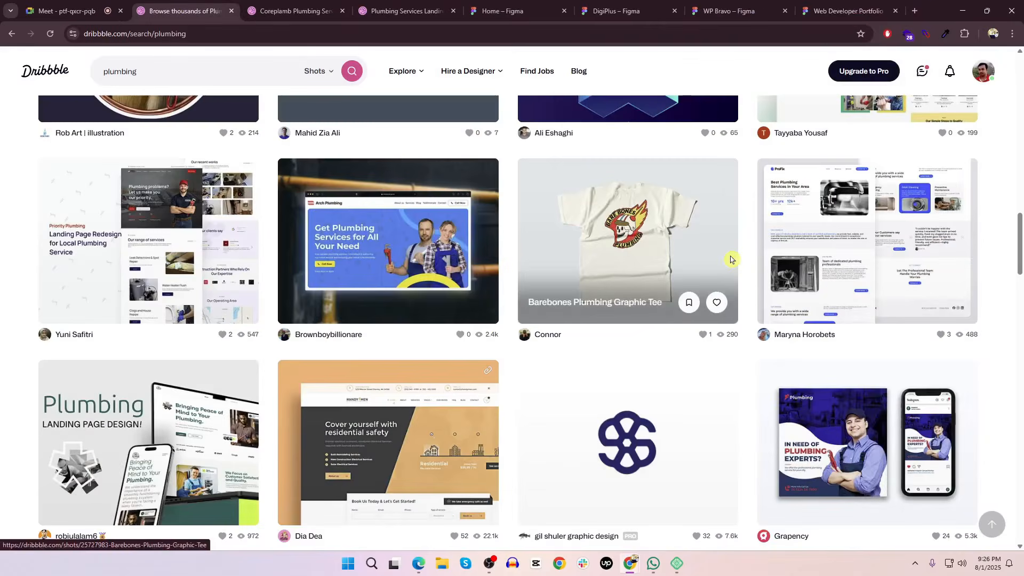
pyautogui.click(709, 5)
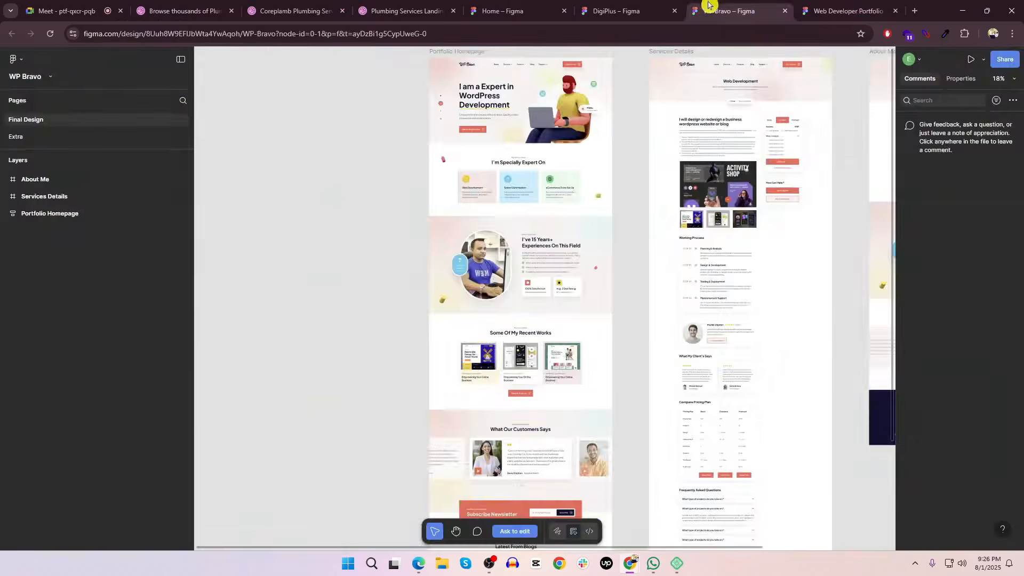
# Search the web for "figma community" in a new browser tab, open the Figma Community site and highlight its address
pyautogui.click(918, 12)
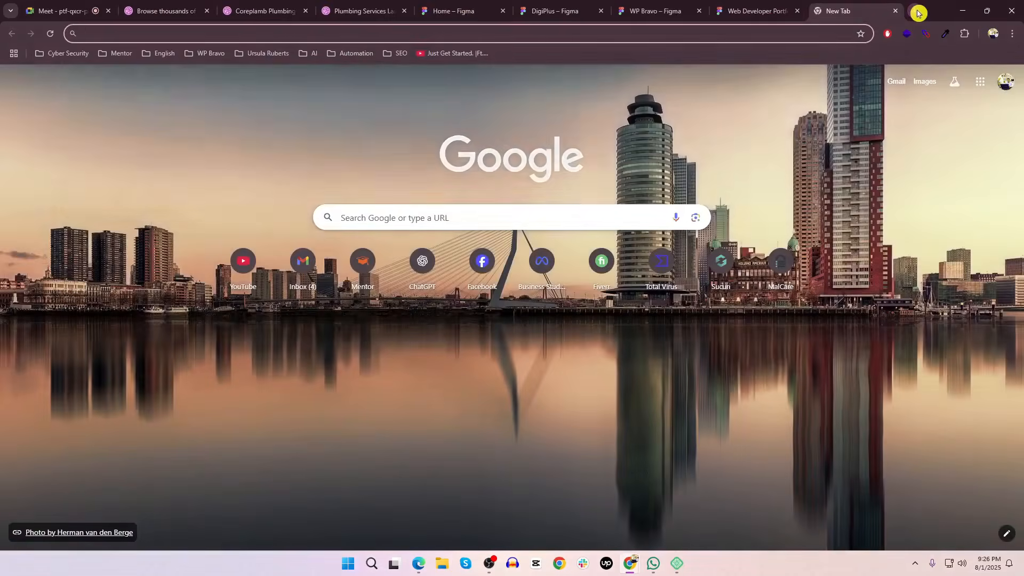
pyautogui.write('fig')
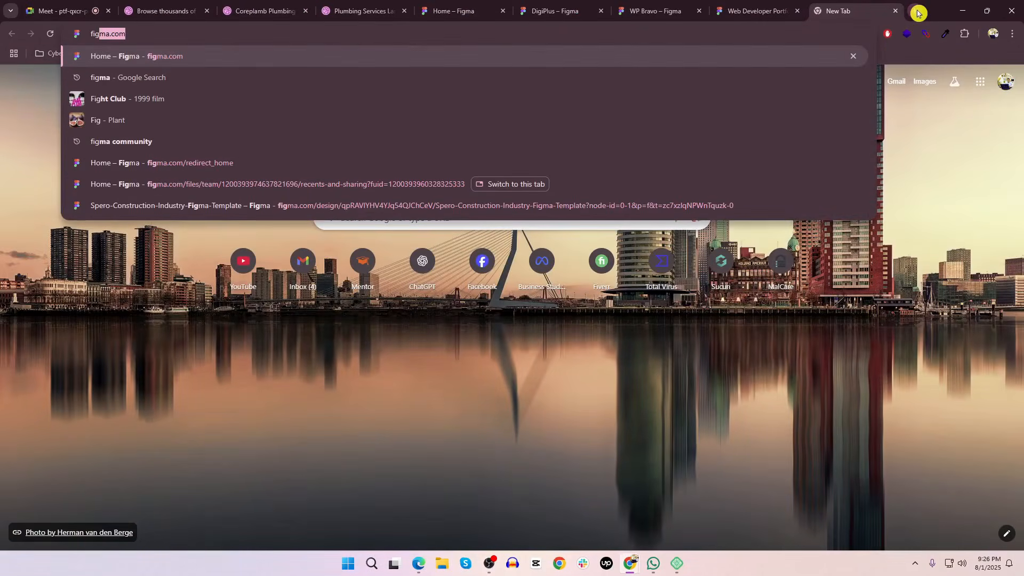
pyautogui.write('ma comm')
pyautogui.press('Return')
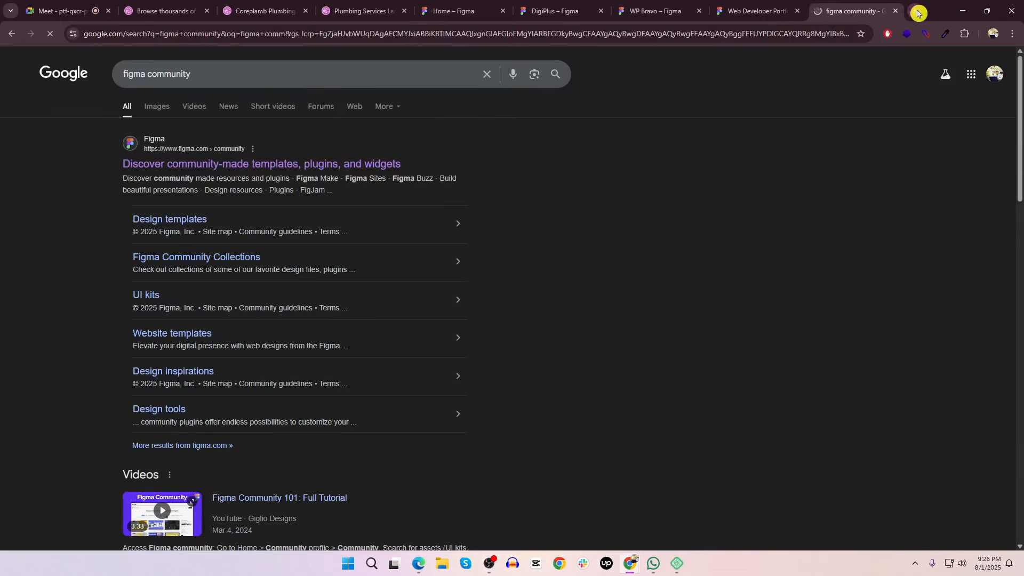
pyautogui.click(275, 167)
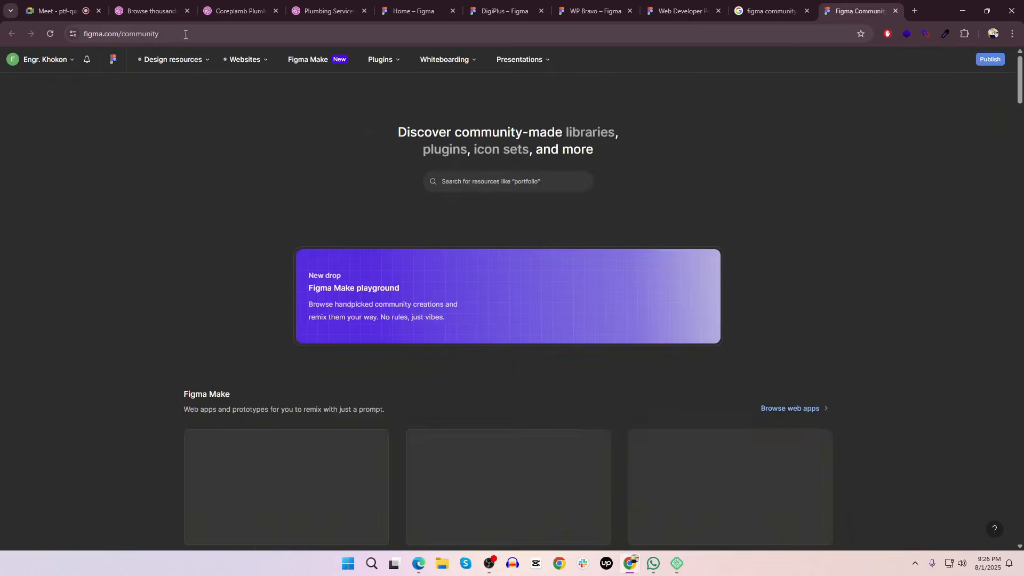
pyautogui.moveTo(185, 34); pyautogui.dragTo(83, 33)
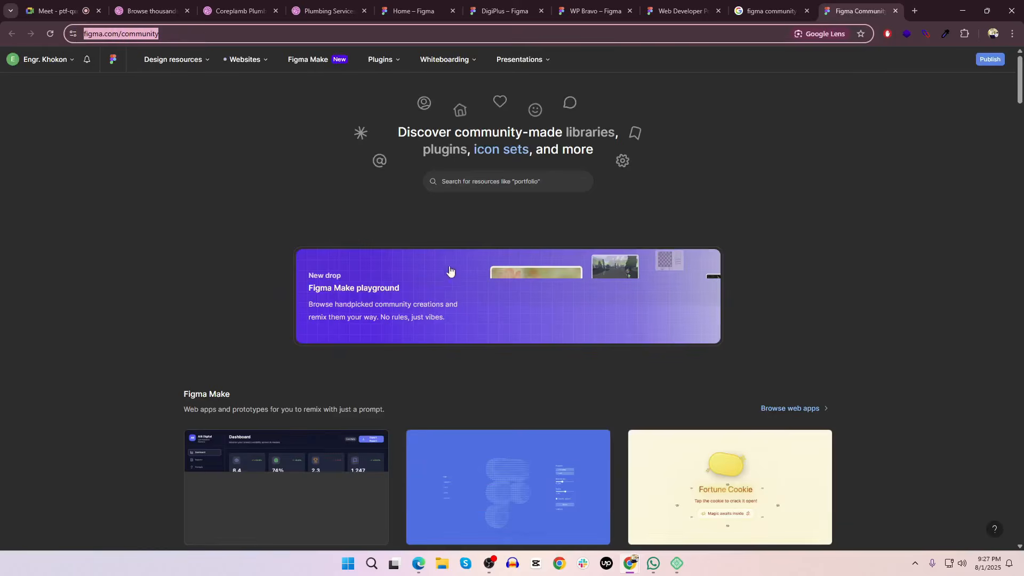
# Search the Figma Community resources for "Plumbing"
pyautogui.click(479, 182)
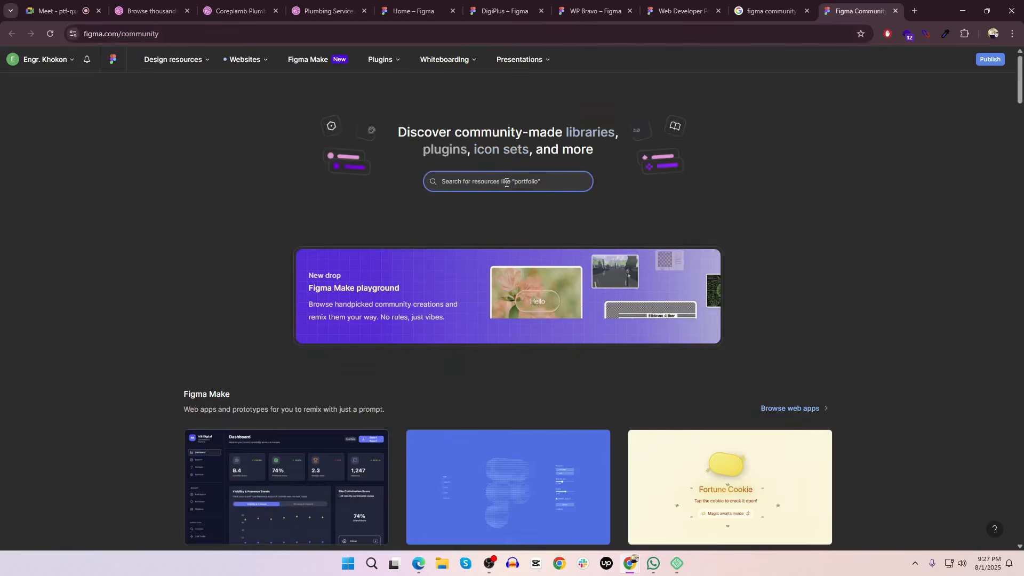
pyautogui.write('Plumbing')
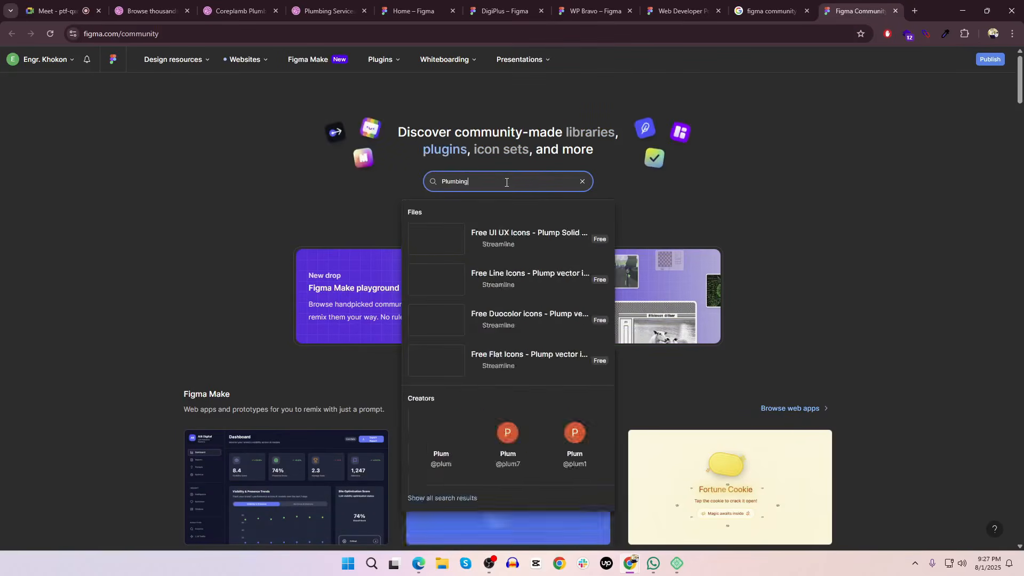
pyautogui.press('Return')
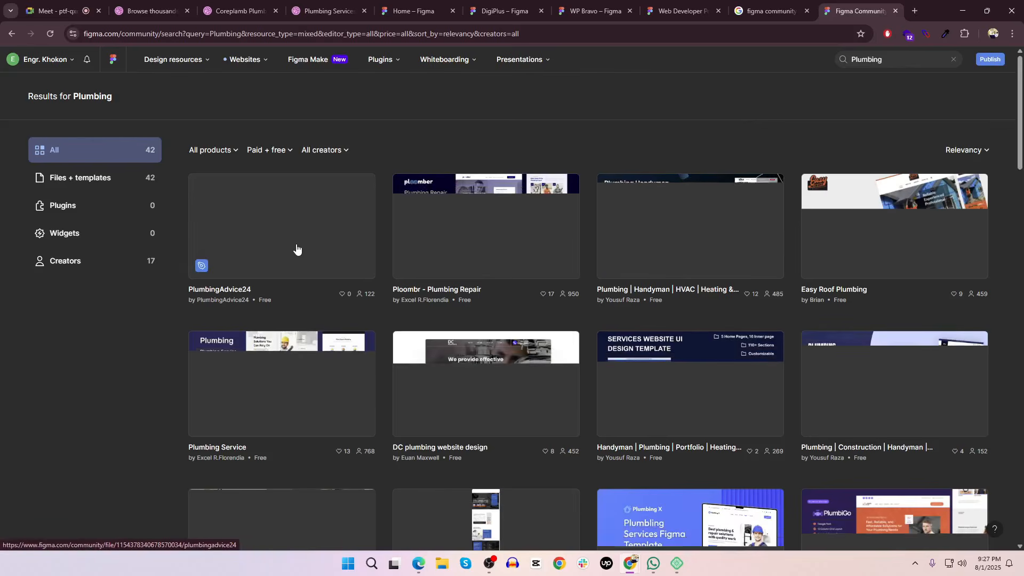
# Look over the first rows of plumbing results and check which templates are free or paid
pyautogui.scroll(-2, 292, 238)
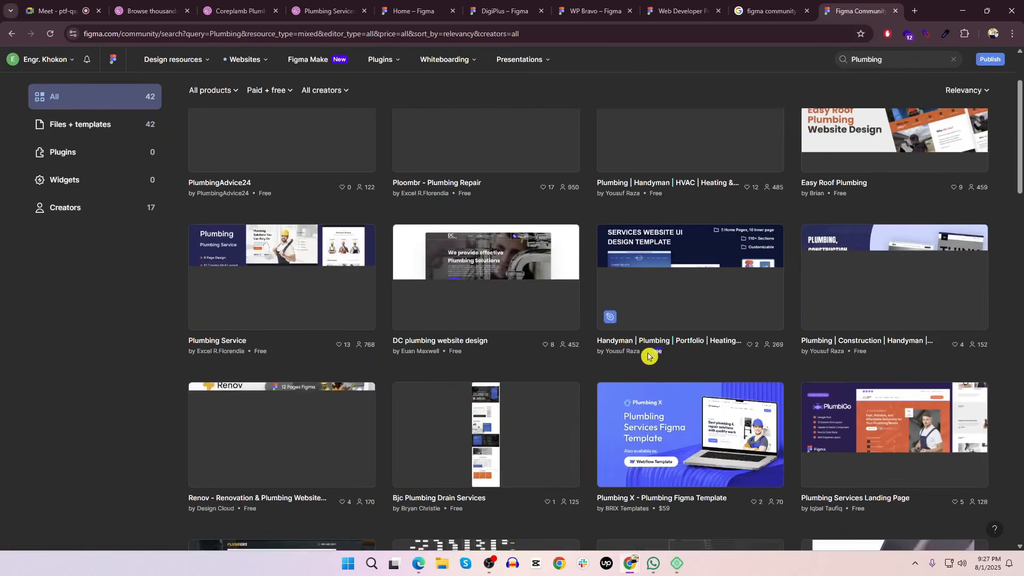
pyautogui.scroll(-2, 592, 375)
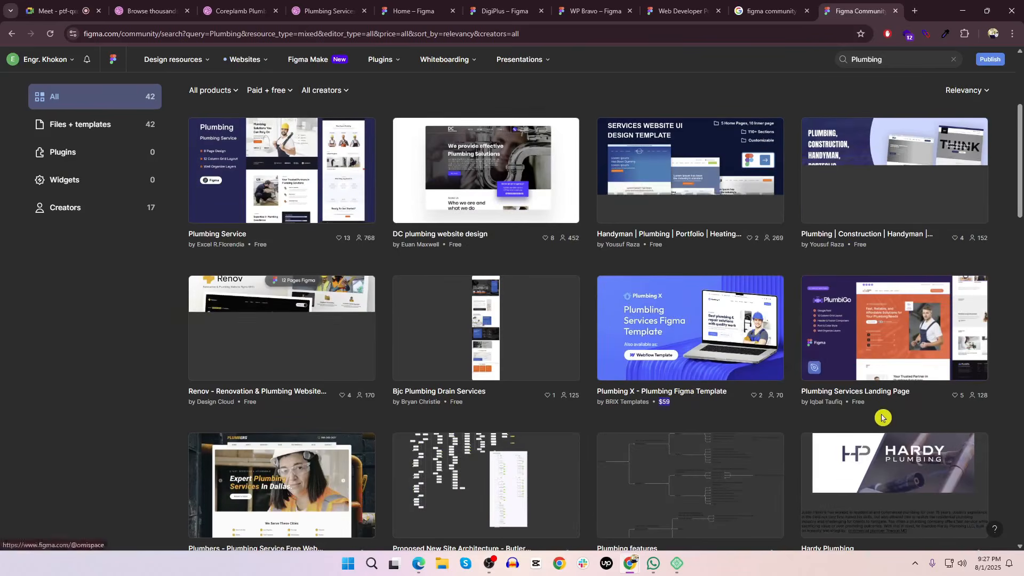
pyautogui.moveTo(872, 406); pyautogui.dragTo(849, 404)
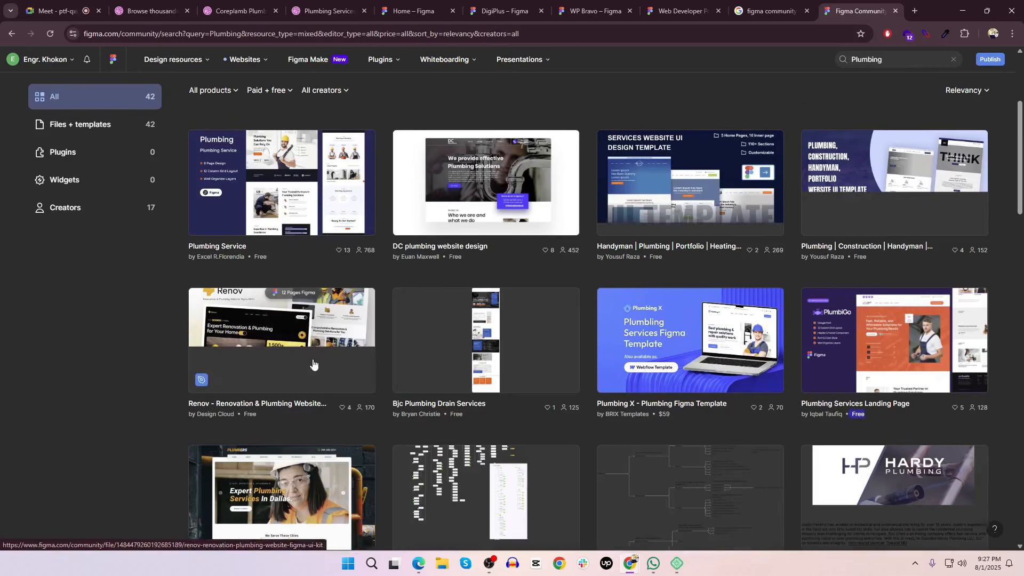
pyautogui.scroll(2, 313, 362)
pyautogui.scroll(2, 313, 363)
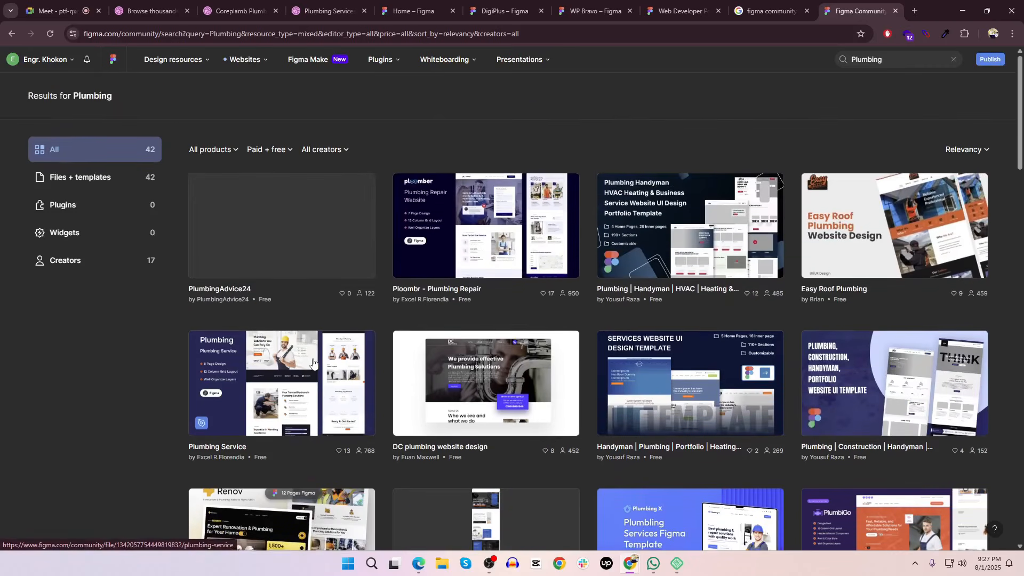
# Browse the remaining plumbing results to the end of the list and return to the row with the Renov template
pyautogui.scroll(-10, 313, 361)
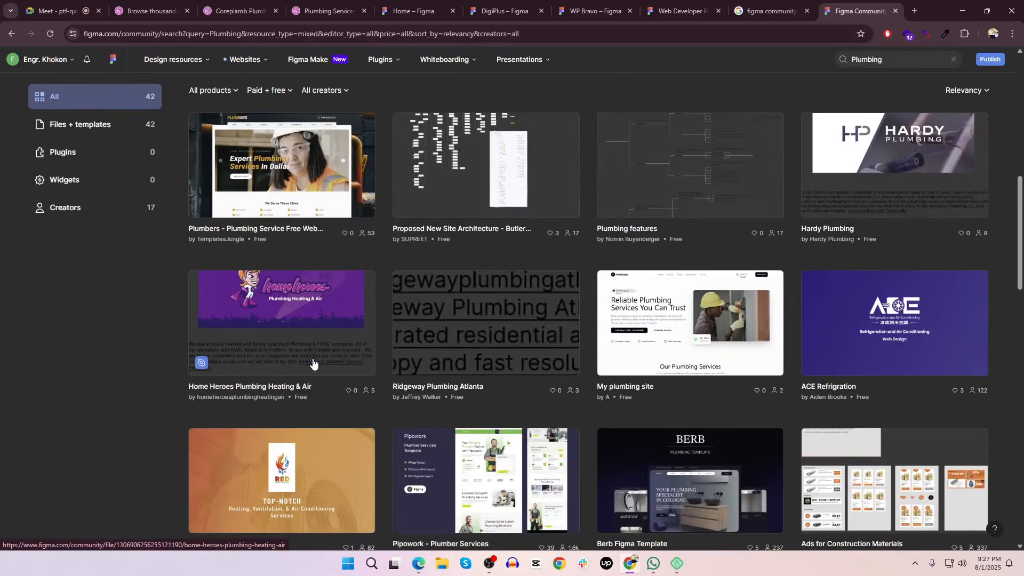
pyautogui.scroll(-2, 313, 364)
pyautogui.scroll(-2, 313, 363)
pyautogui.click(313, 363)
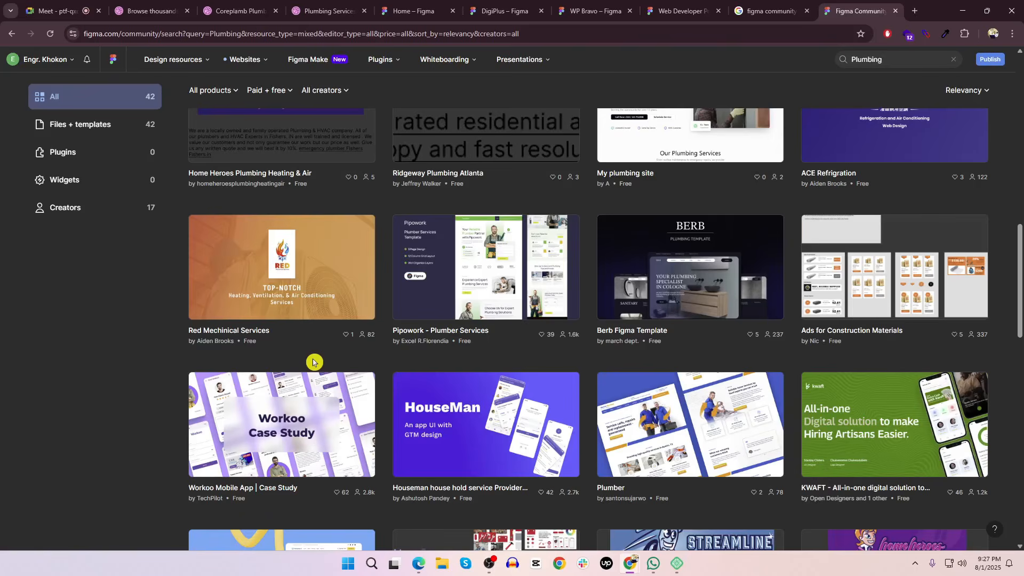
pyautogui.scroll(-4, 313, 362)
pyautogui.scroll(-7, 313, 362)
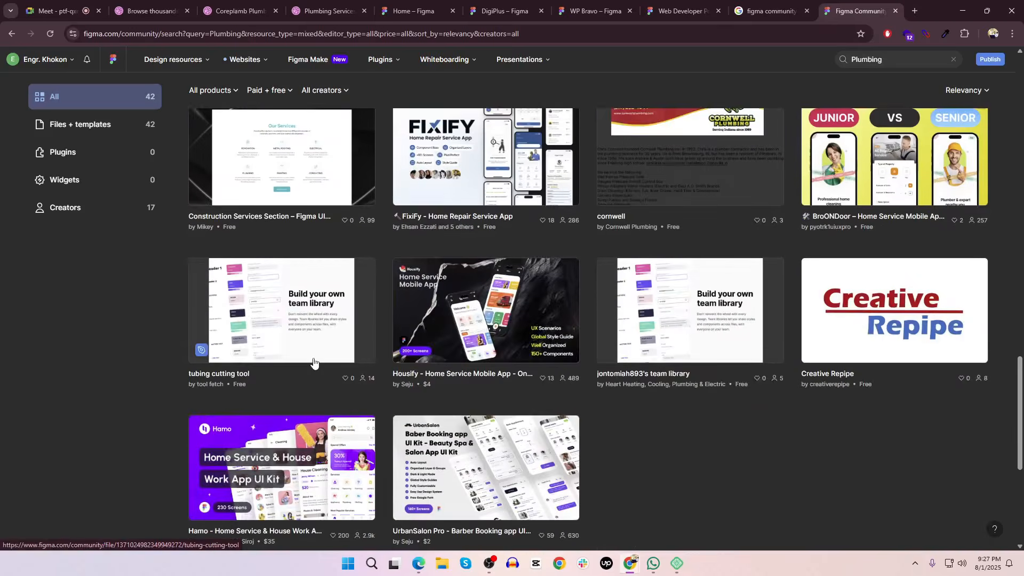
pyautogui.scroll(-4, 313, 363)
pyautogui.scroll(5, 314, 362)
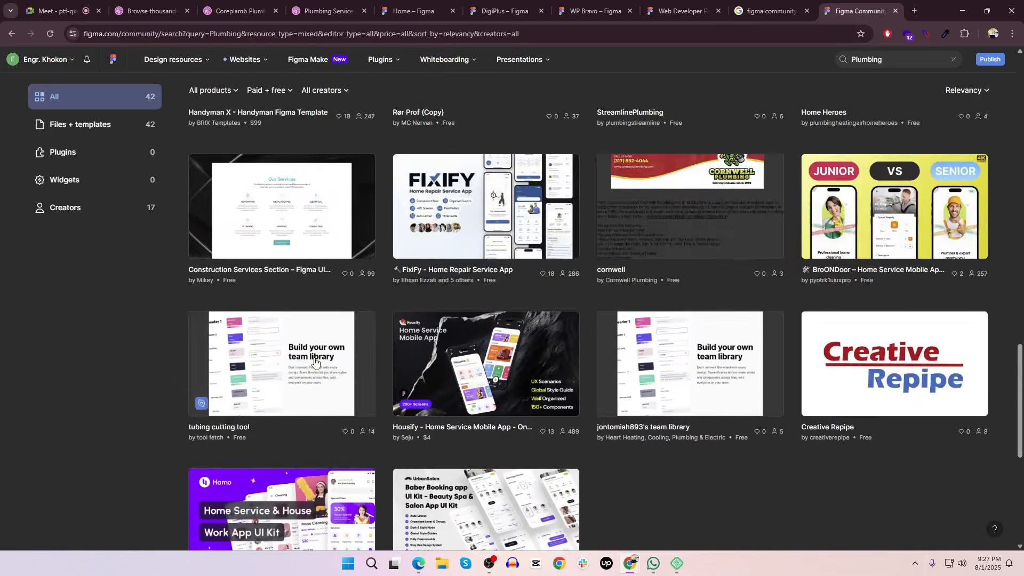
pyautogui.scroll(9, 315, 361)
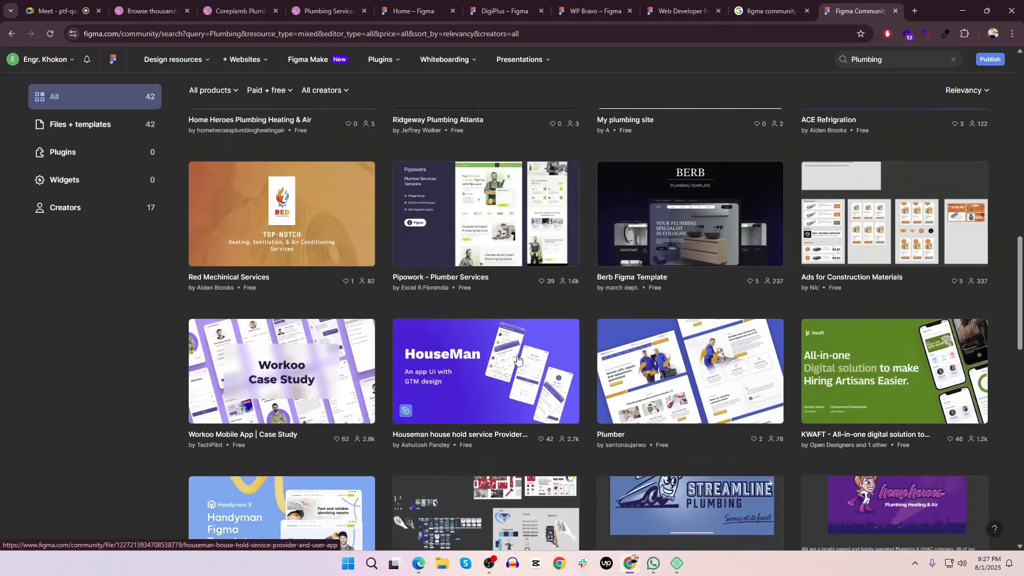
pyautogui.scroll(5, 518, 358)
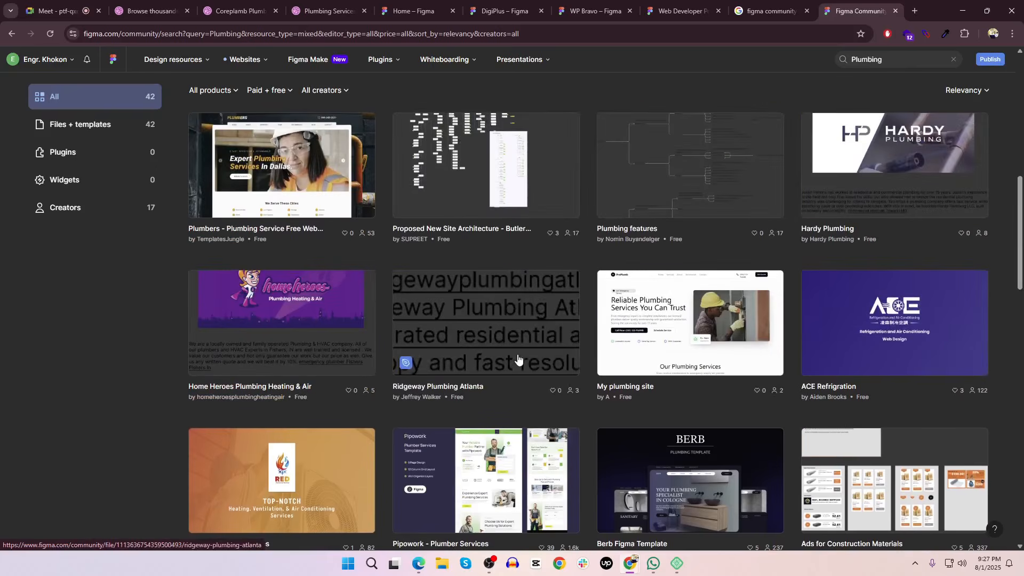
pyautogui.scroll(2, 517, 358)
pyautogui.scroll(2, 517, 358)
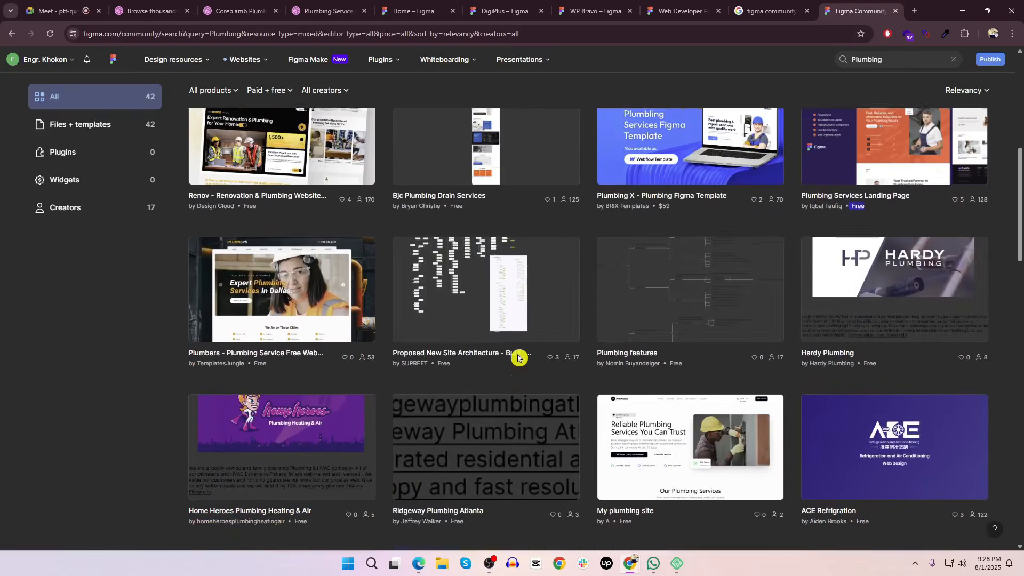
pyautogui.scroll(1, 517, 359)
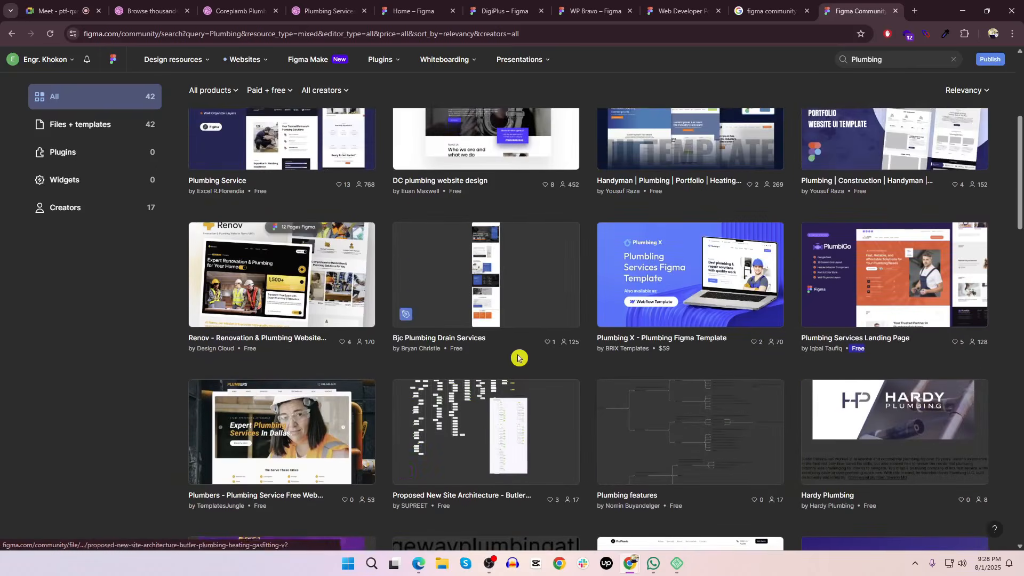
# Open the Renov, Ploombr - Plumbing Repair and Plumbing | Handyman | HVAC templates in separate browser tabs and switch to the Renov page
pyautogui.rightClick(285, 250)
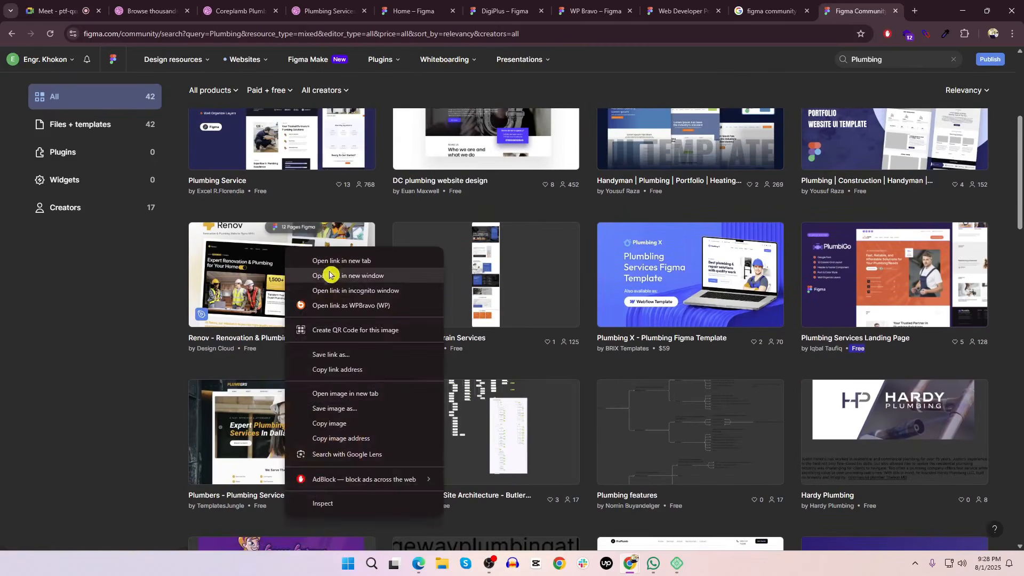
pyautogui.click(366, 265)
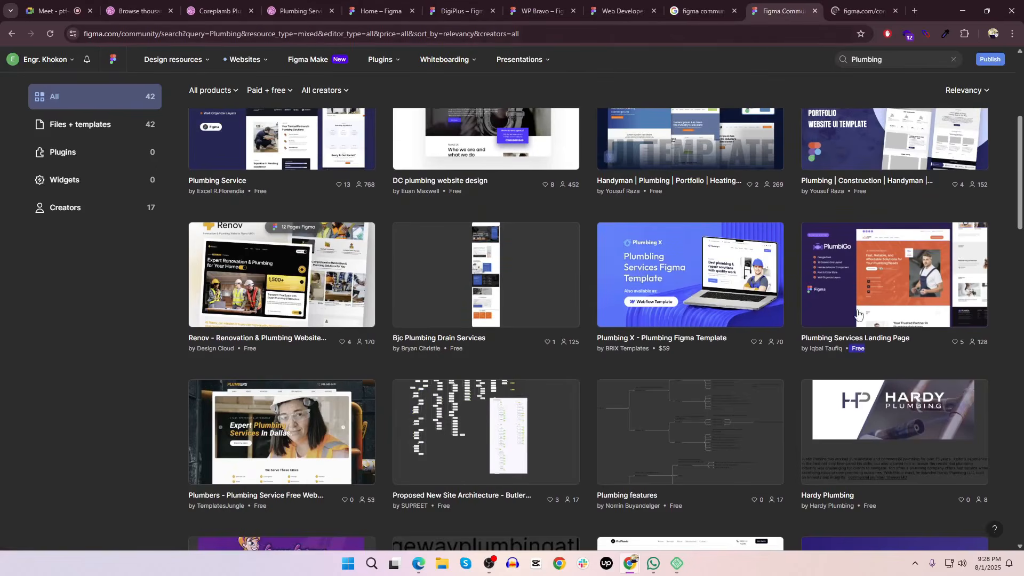
pyautogui.scroll(1, 858, 314)
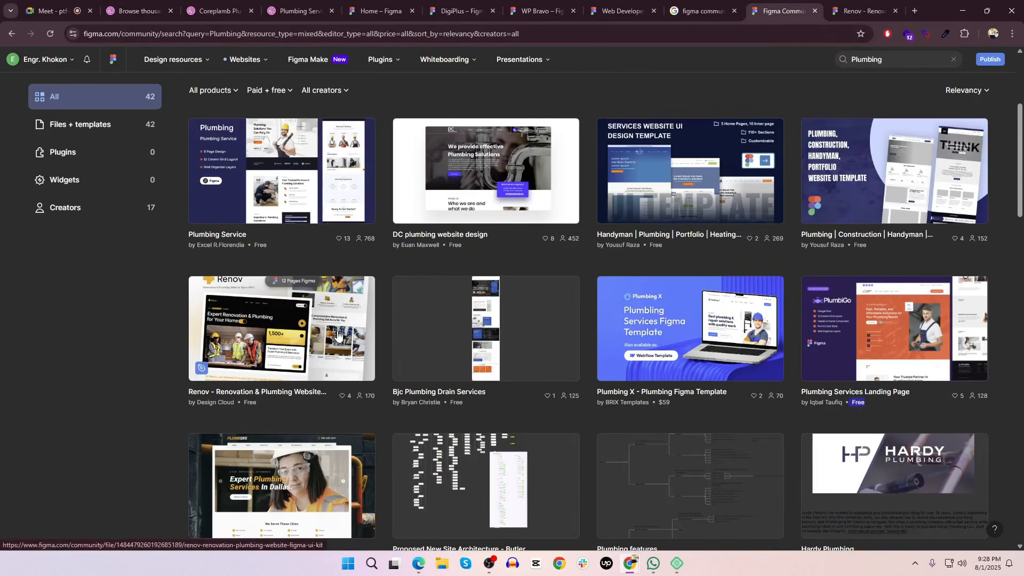
pyautogui.scroll(2, 337, 334)
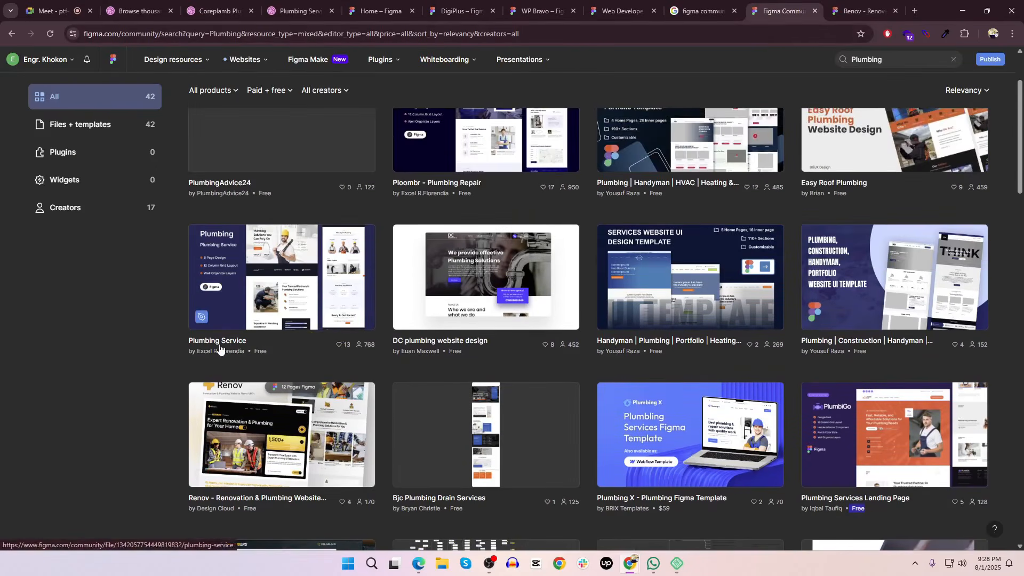
pyautogui.scroll(2, 219, 347)
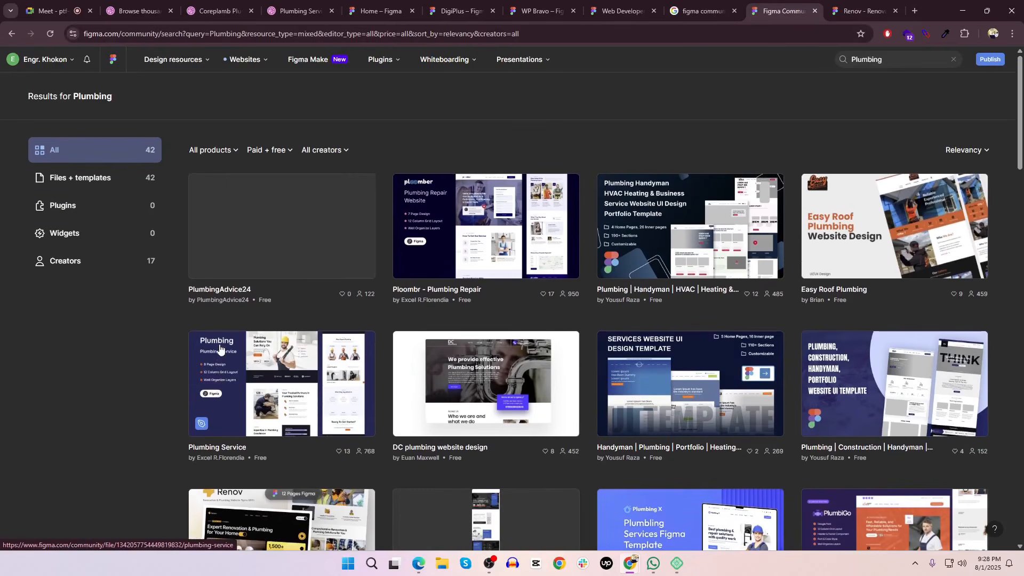
pyautogui.rightClick(500, 206)
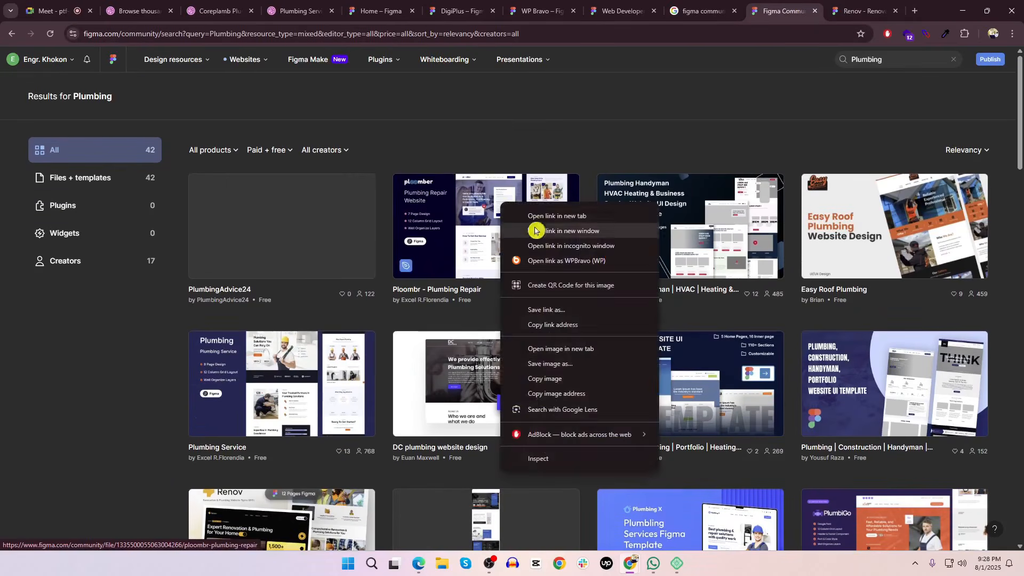
pyautogui.click(557, 216)
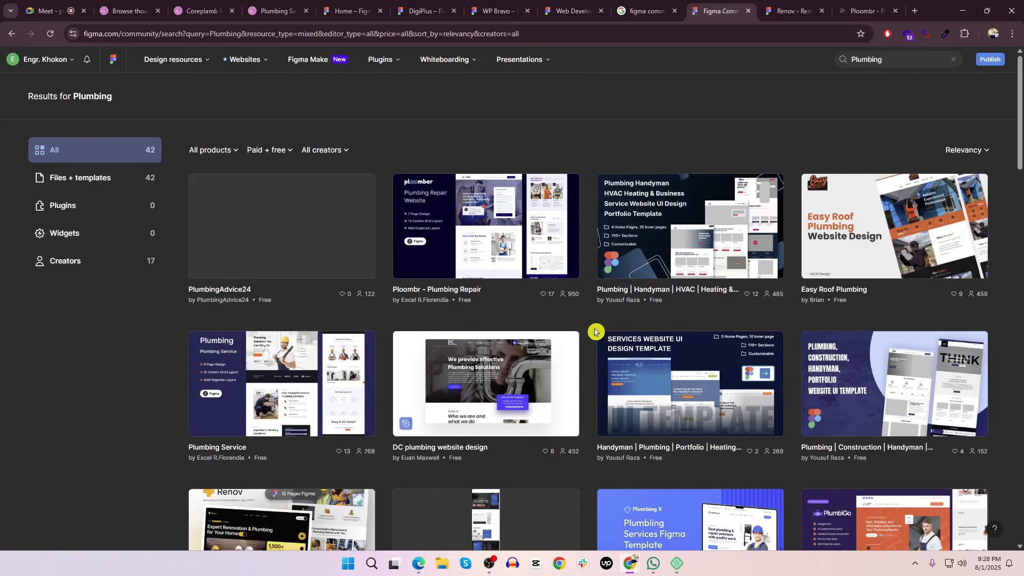
pyautogui.rightClick(675, 239)
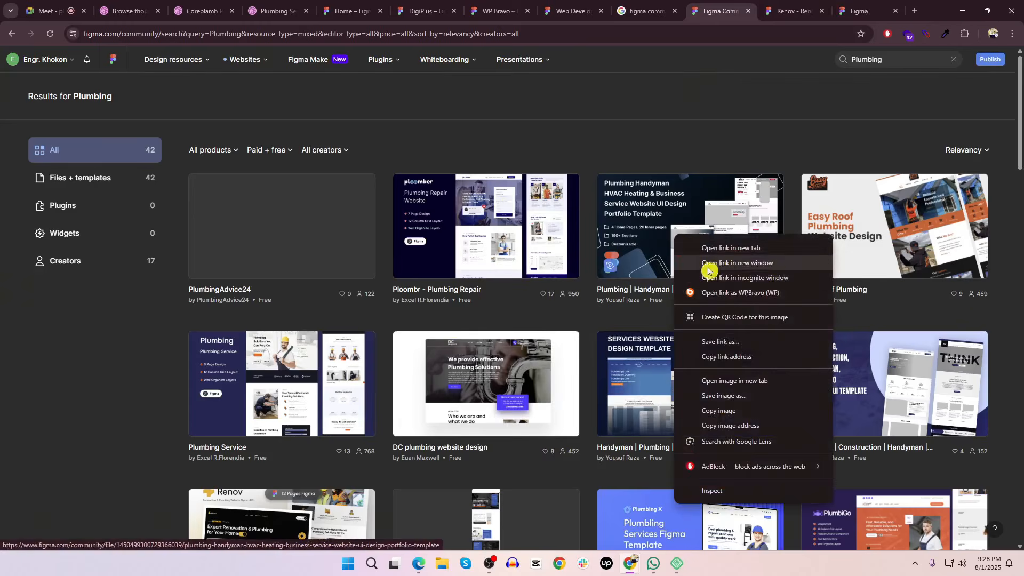
pyautogui.click(743, 248)
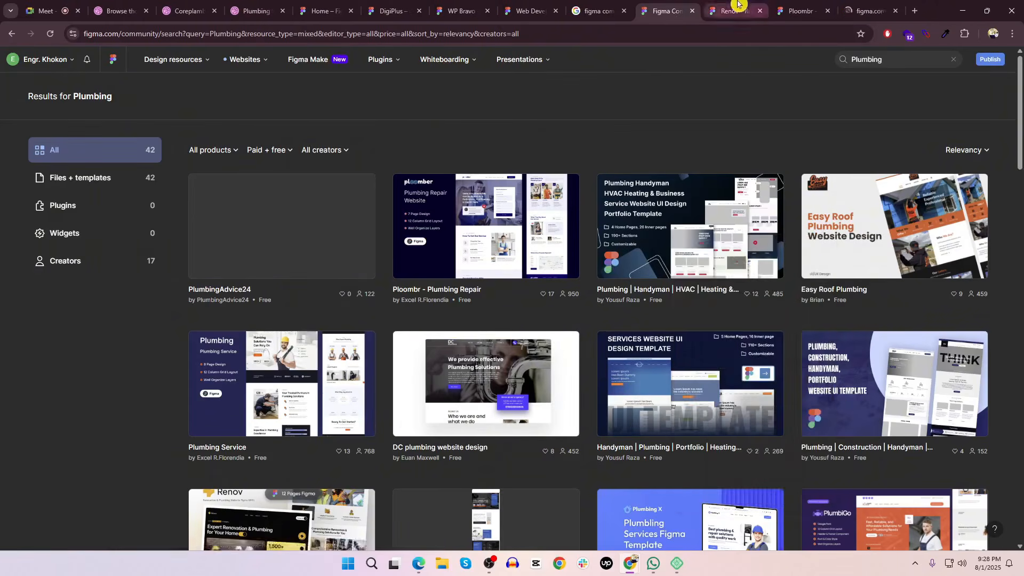
pyautogui.click(730, 10)
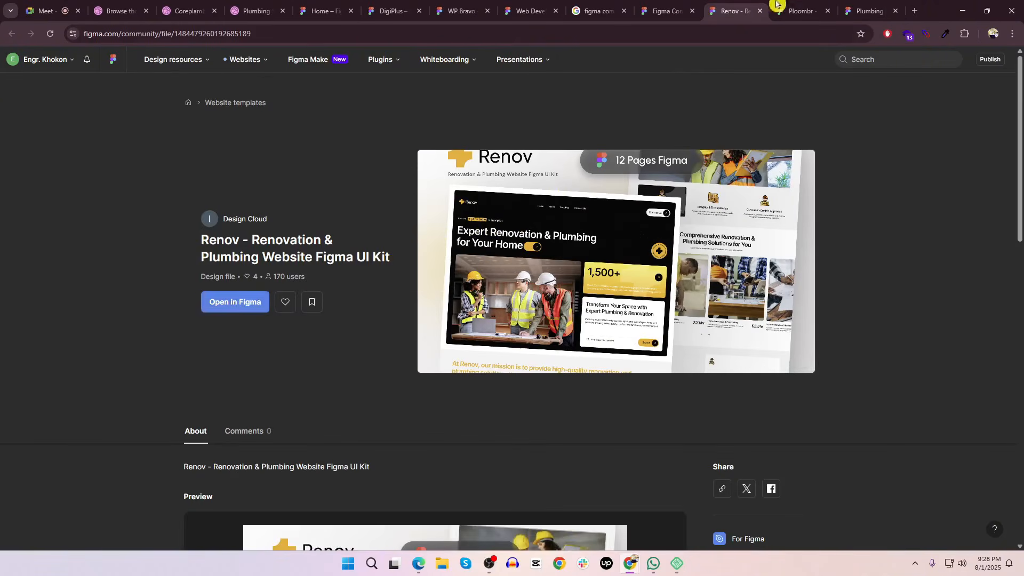
# Open the Ploombr - Plumbing Repair template as a Figma design file and close the Renov template page
pyautogui.click(795, 6)
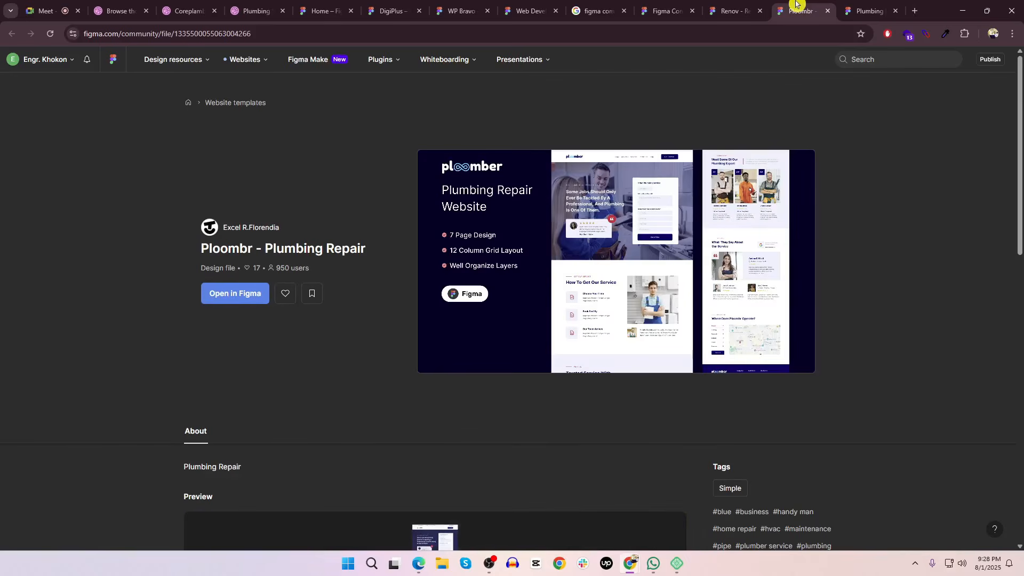
pyautogui.click(235, 295)
pyautogui.click(749, 12)
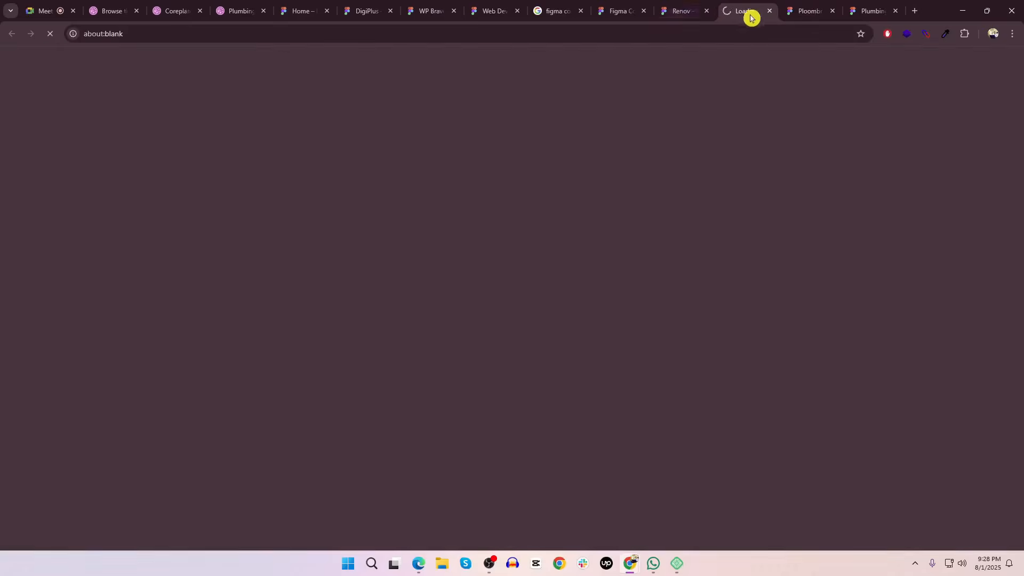
pyautogui.click(694, 13)
pyautogui.click(707, 11)
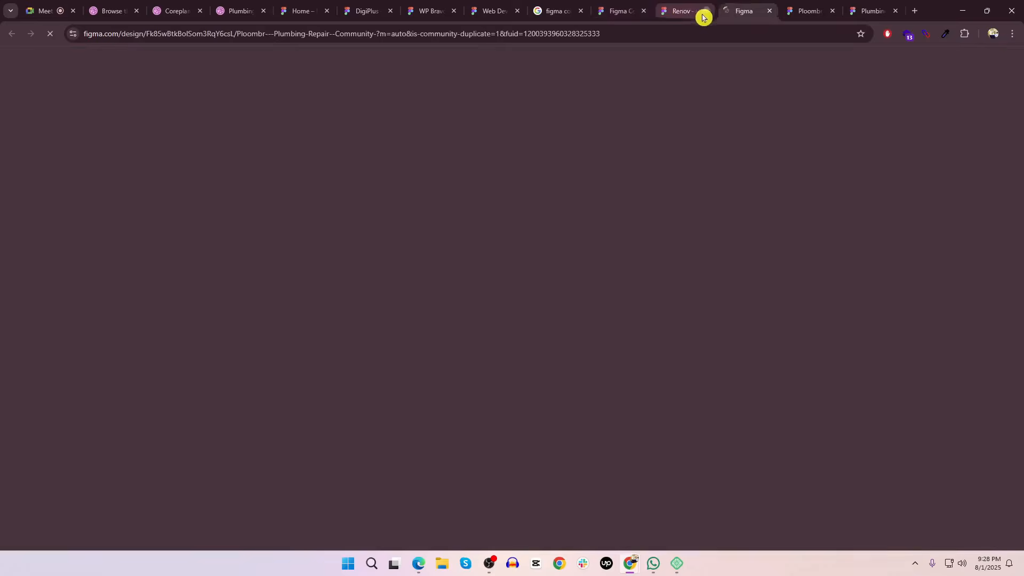
pyautogui.click(746, 10)
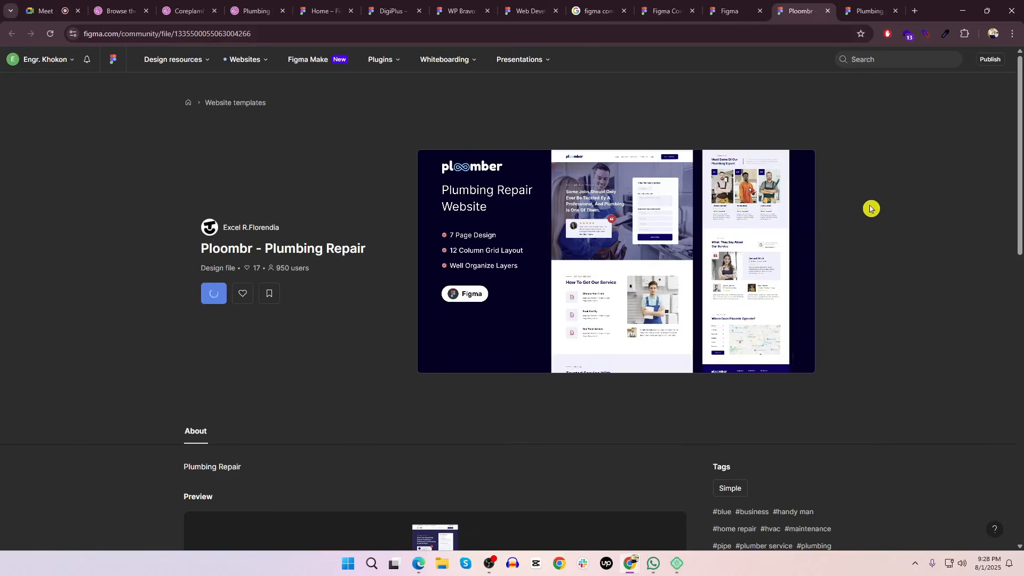
# Open the Plumbing | Handyman | HVAC template as a Figma design file and look over its community page
pyautogui.click(875, 10)
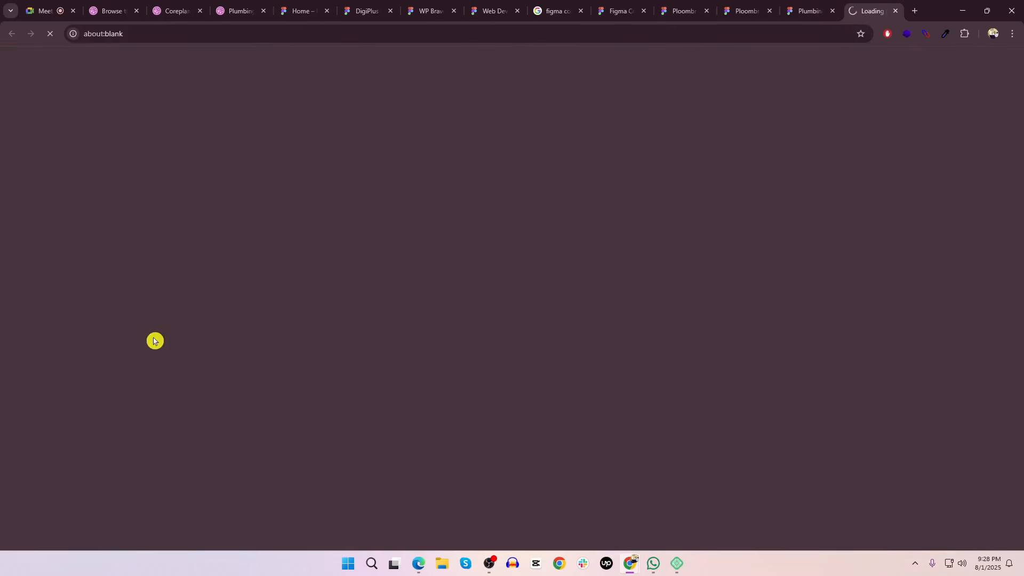
pyautogui.click(799, 4)
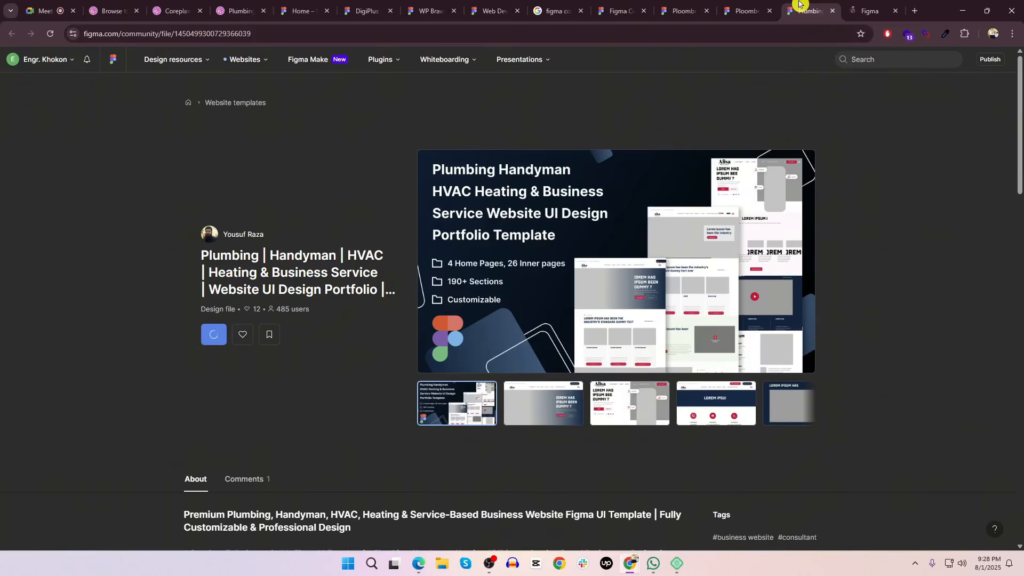
pyautogui.scroll(-2, 761, 199)
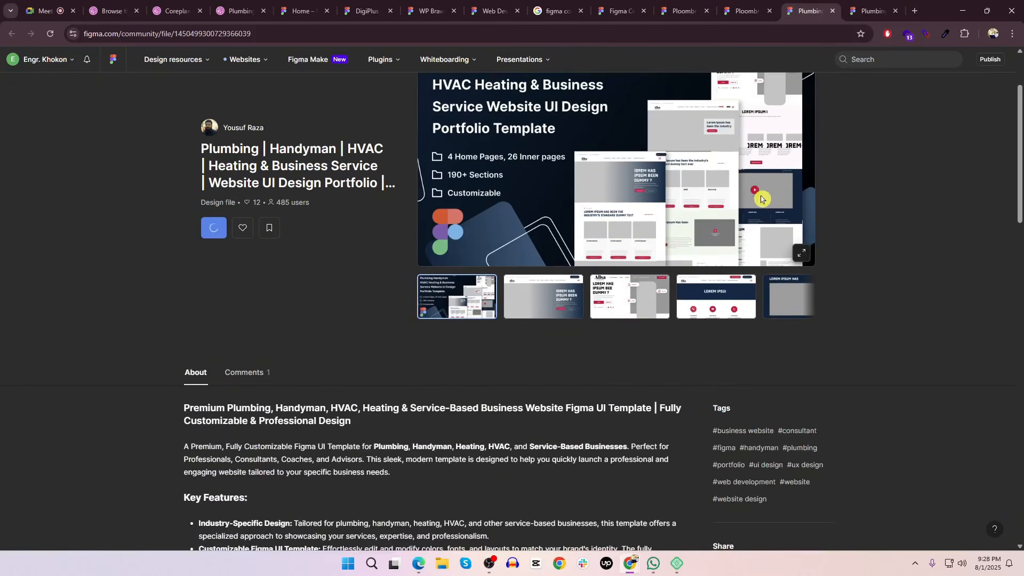
pyautogui.scroll(2, 586, 208)
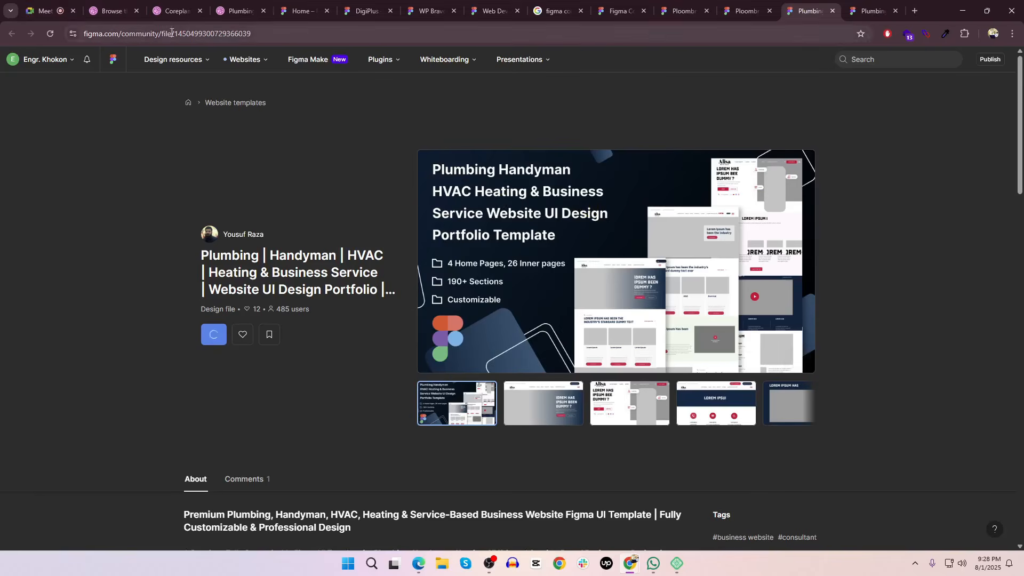
pyautogui.moveTo(172, 33); pyautogui.dragTo(84, 33)
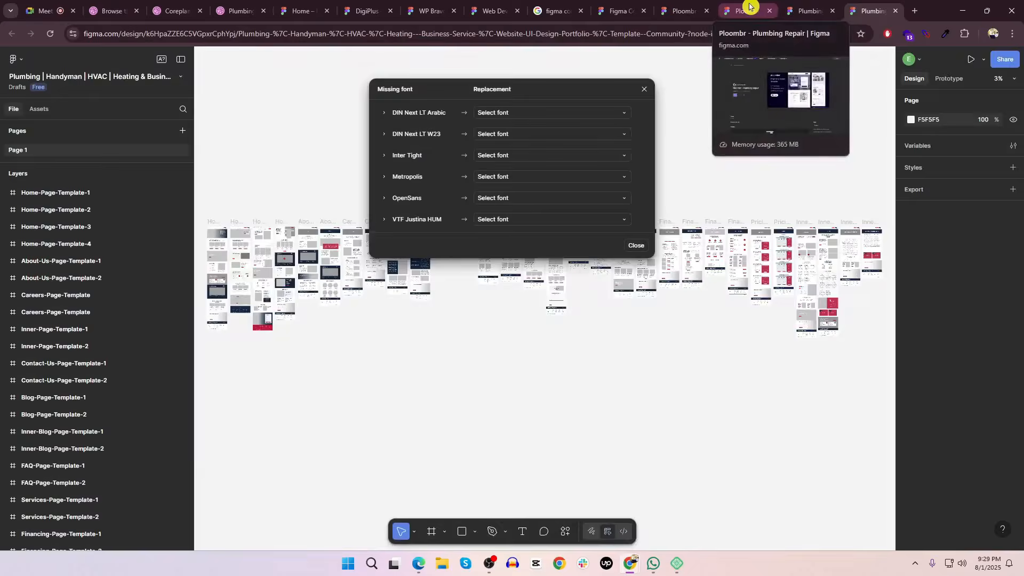
# Switch to the Ploombr design file and place its browser tab beside the Plumbing | Handyman design file
pyautogui.click(749, 7)
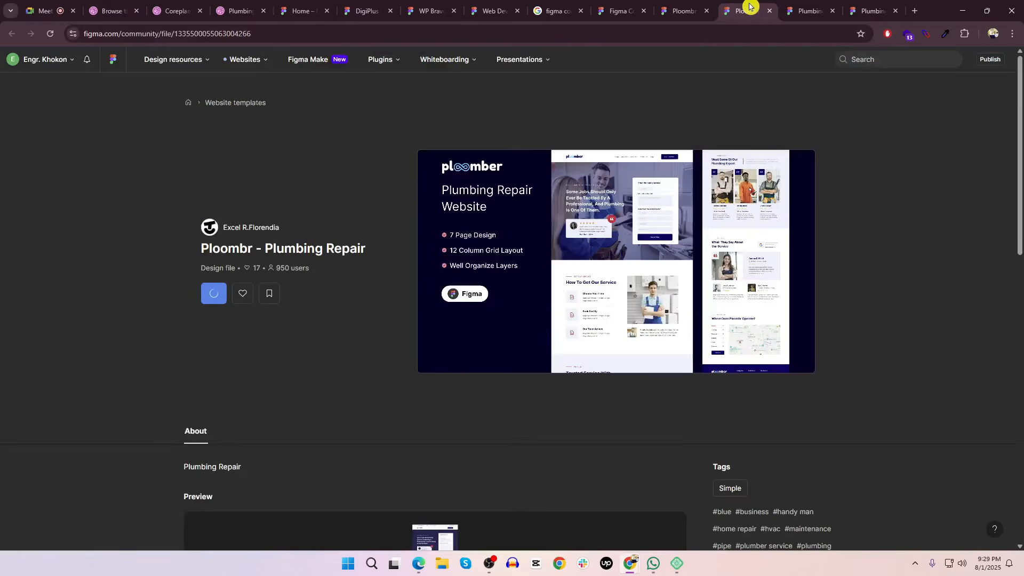
pyautogui.click(692, 7)
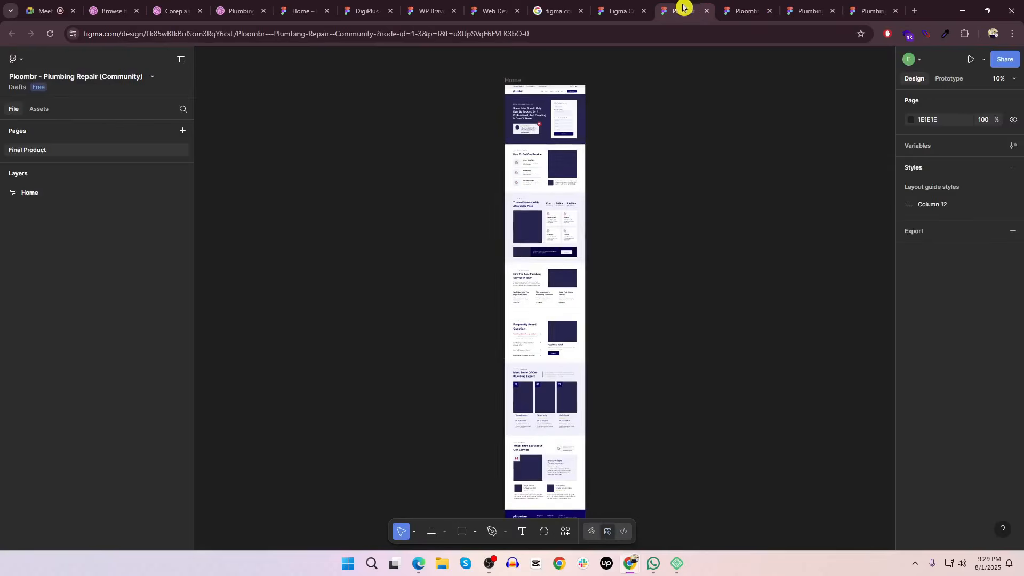
pyautogui.moveTo(684, 8); pyautogui.dragTo(789, 8)
# Examine the Ploombr home page design from the Why Us section up to the header and hero with the order form
pyautogui.scroll(10, 536, 219)
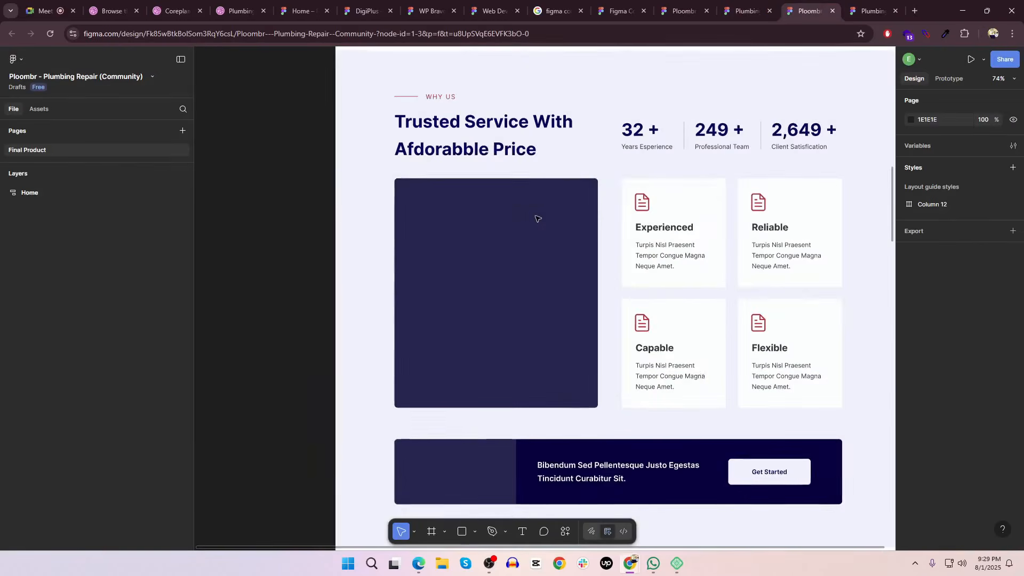
pyautogui.moveTo(666, 108); pyautogui.dragTo(645, 375)
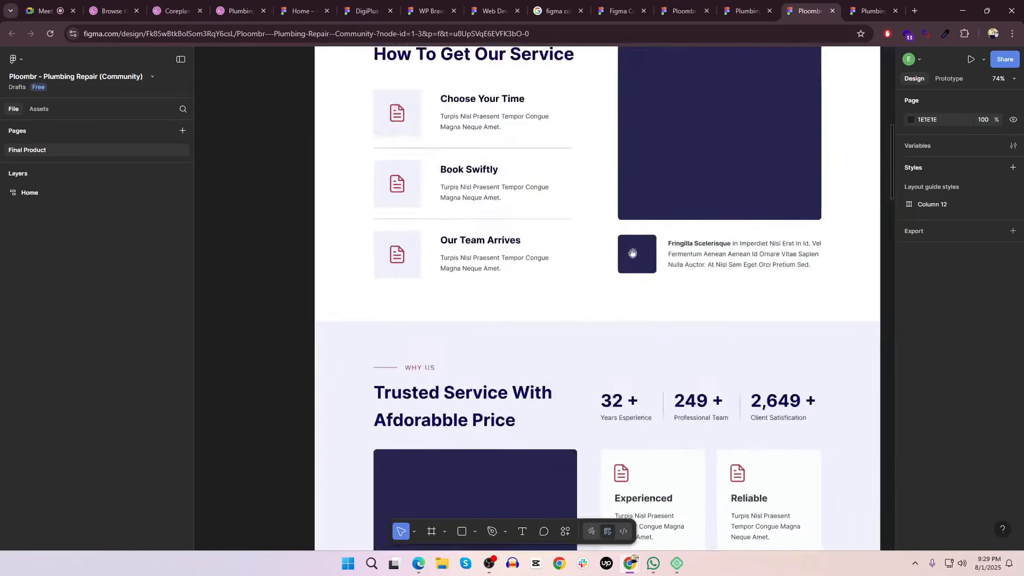
pyautogui.moveTo(626, 151); pyautogui.dragTo(642, 412)
pyautogui.moveTo(600, 163); pyautogui.dragTo(597, 345)
pyautogui.moveTo(579, 100); pyautogui.dragTo(592, 131)
pyautogui.moveTo(572, 345); pyautogui.dragTo(572, 288)
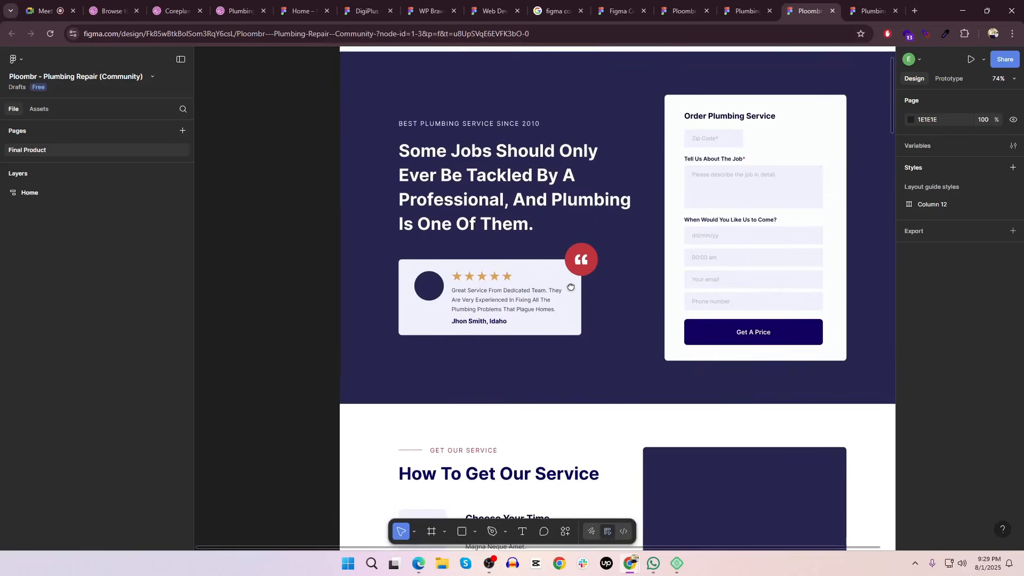
pyautogui.scroll(3, 570, 287)
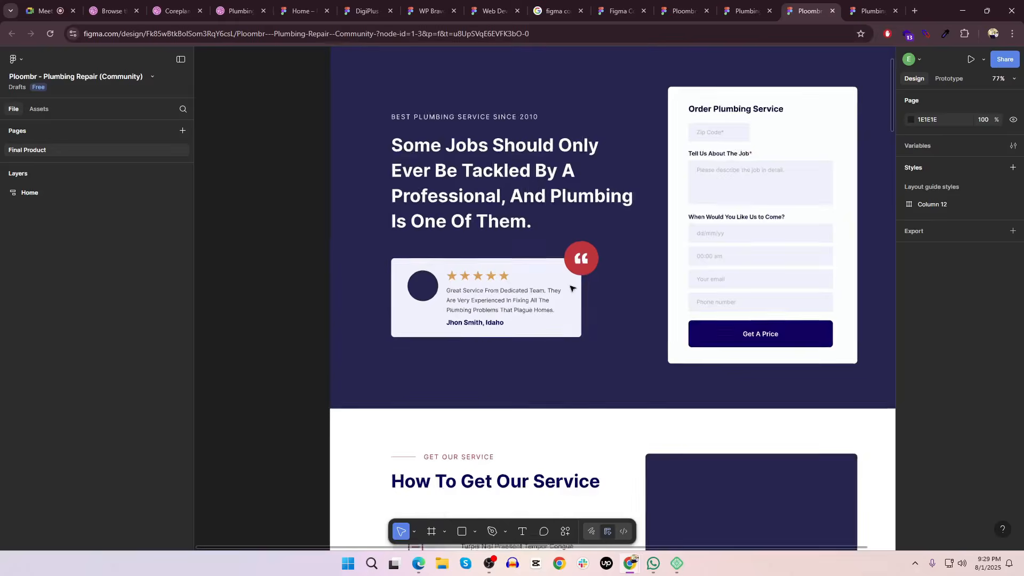
pyautogui.scroll(-5, 573, 288)
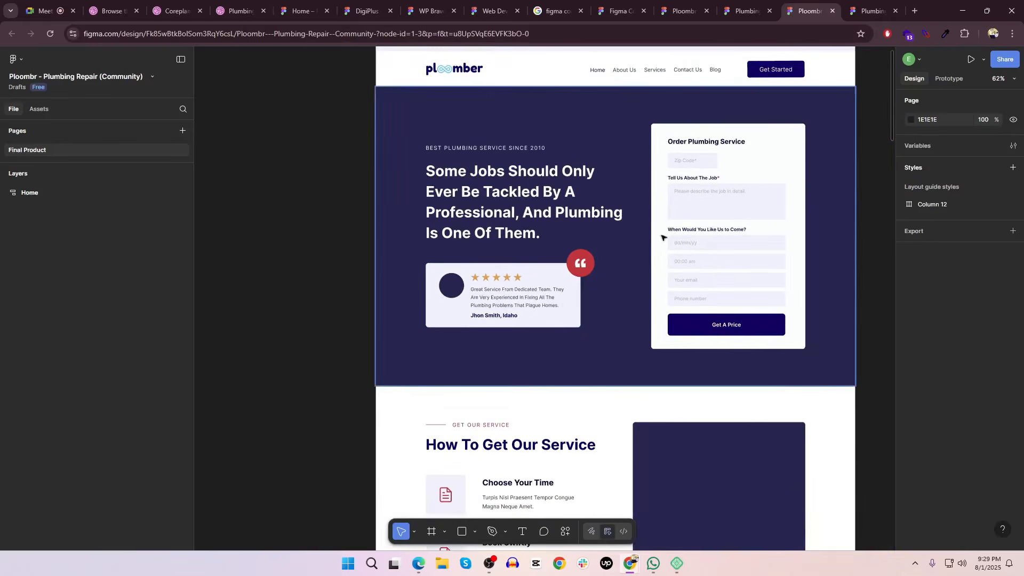
pyautogui.moveTo(656, 203); pyautogui.dragTo(609, 241)
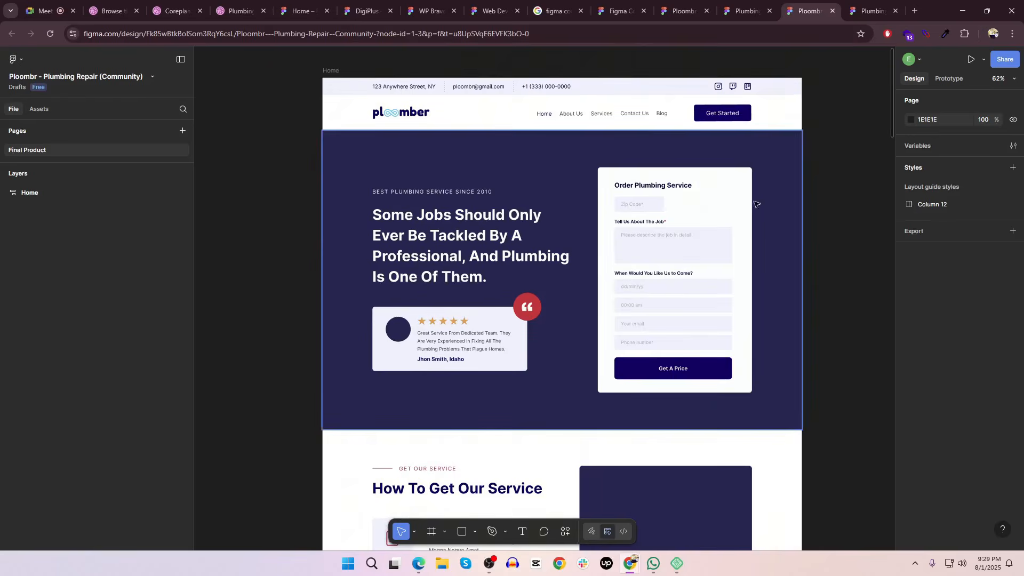
# Review the rest of the Ploombr home page, from How To Get Our Service through the FAQ and experts to the testimonials
pyautogui.moveTo(536, 365); pyautogui.dragTo(545, 153)
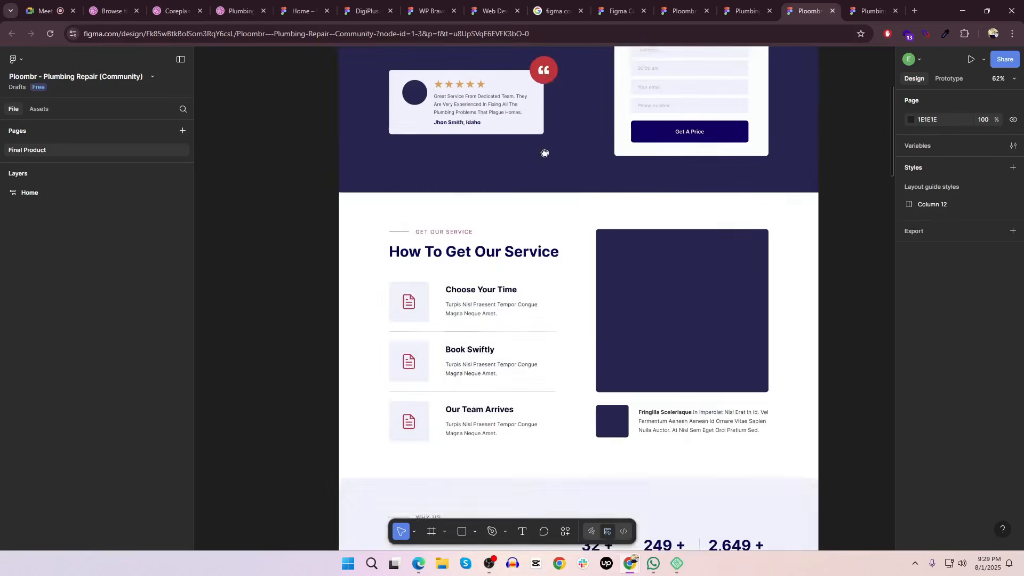
pyautogui.moveTo(604, 290); pyautogui.dragTo(582, 207)
pyautogui.moveTo(581, 416); pyautogui.dragTo(578, 177)
pyautogui.moveTo(576, 287); pyautogui.dragTo(581, 100)
pyautogui.moveTo(579, 315); pyautogui.dragTo(574, 226)
pyautogui.moveTo(576, 271); pyautogui.dragTo(572, 209)
pyautogui.moveTo(578, 318); pyautogui.dragTo(560, 114)
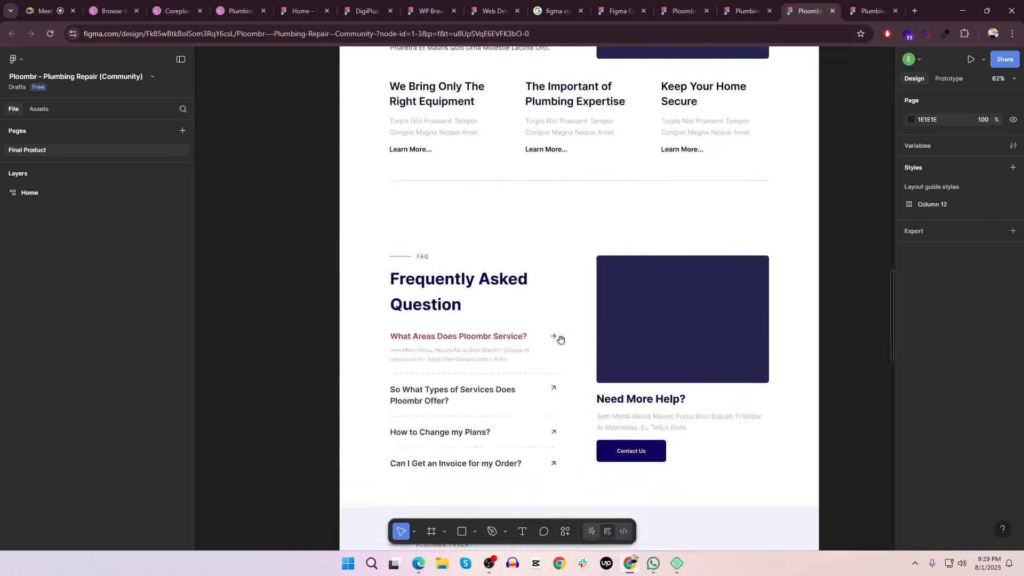
pyautogui.moveTo(554, 508); pyautogui.dragTo(551, 312)
pyautogui.scroll(-5, 554, 309)
pyautogui.scroll(-2, 558, 306)
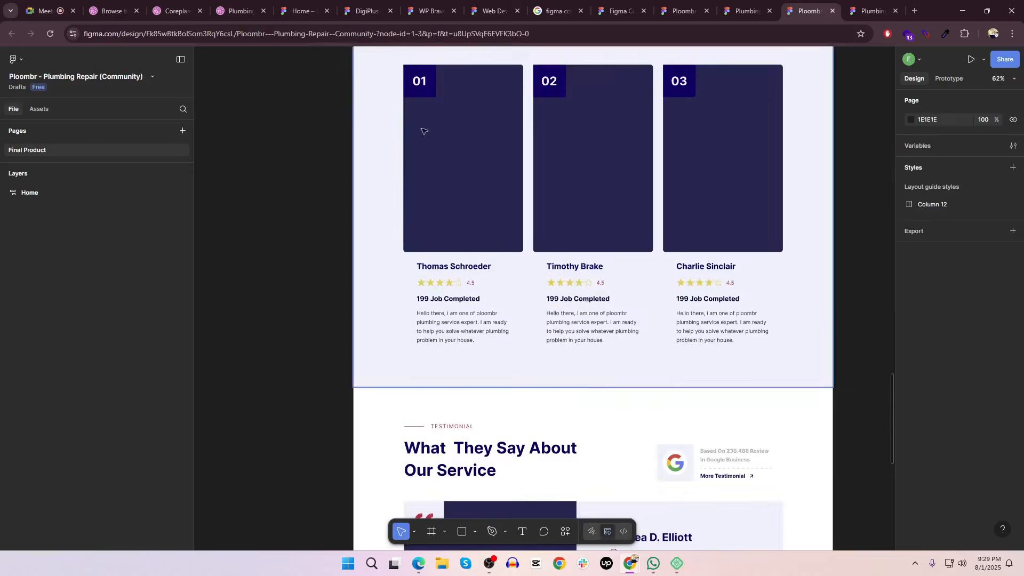
# Look over the DigiPlus, WP Bravo and Web Developer Portfolio designs in their open browser tabs
pyautogui.click(302, 8)
pyautogui.click(394, 6)
pyautogui.scroll(-3, 568, 239)
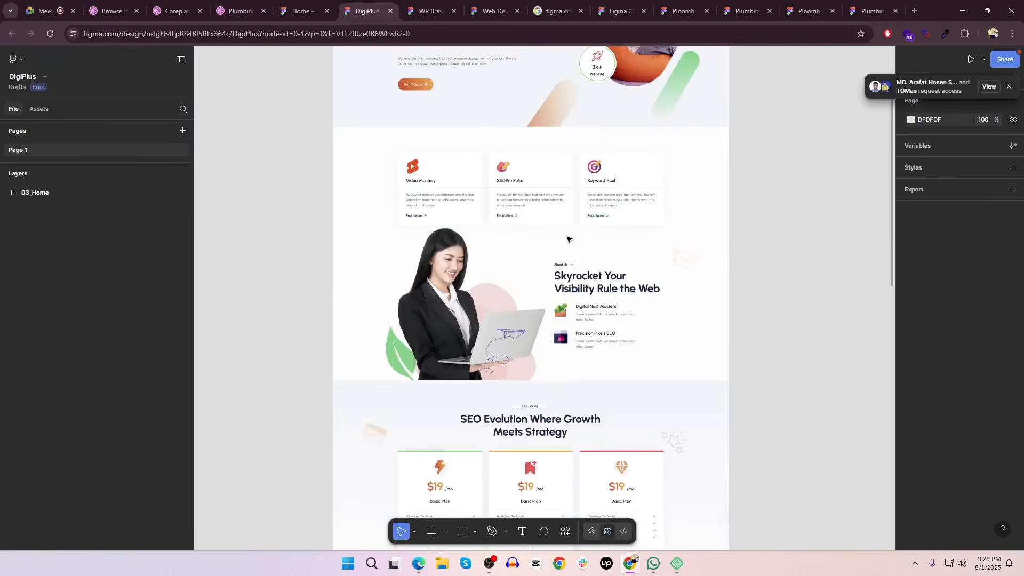
pyautogui.scroll(3, 568, 239)
pyautogui.click(431, 4)
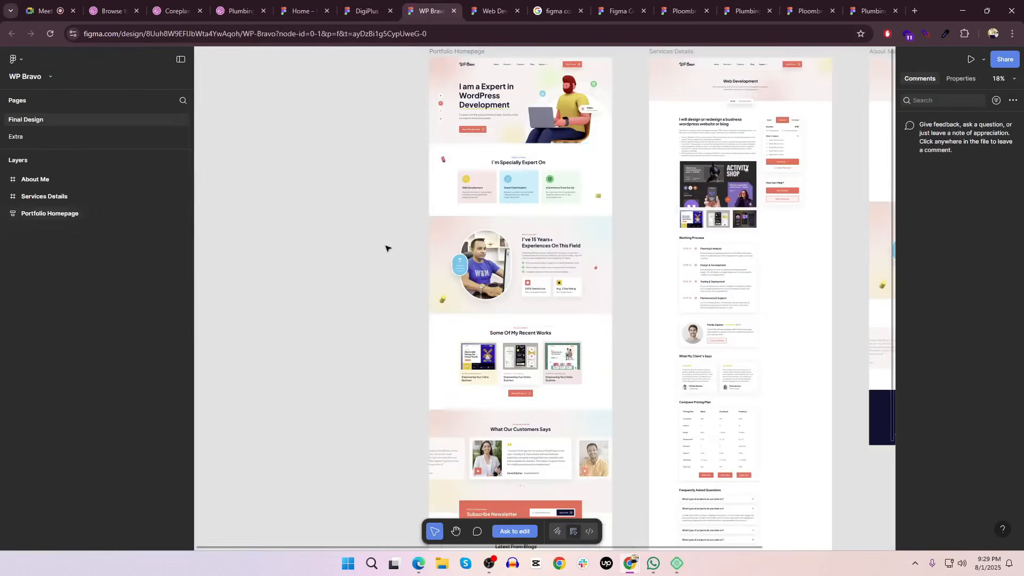
pyautogui.scroll(-2, 376, 268)
pyautogui.scroll(4, 377, 267)
pyautogui.scroll(-2, 389, 231)
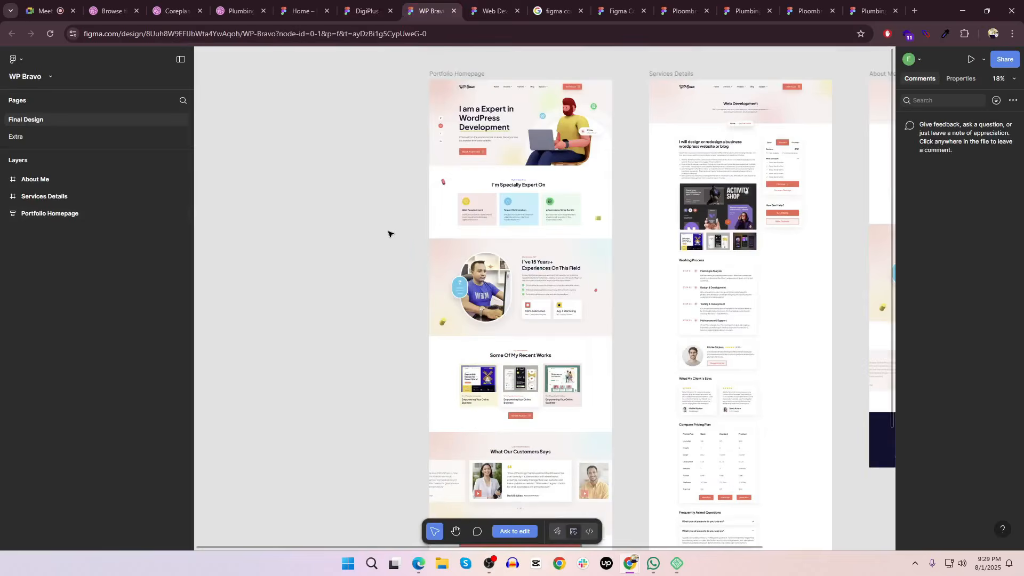
pyautogui.click(490, 6)
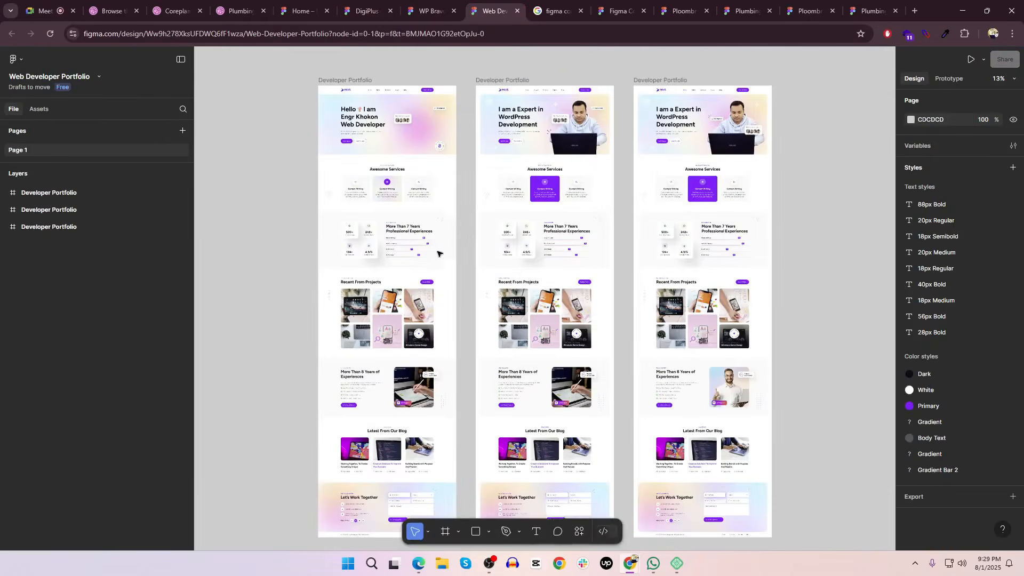
pyautogui.scroll(-3, 469, 213)
# Return to the Figma home page and browse the recently viewed files down to the Portfolio Homepage file
pyautogui.click(565, 10)
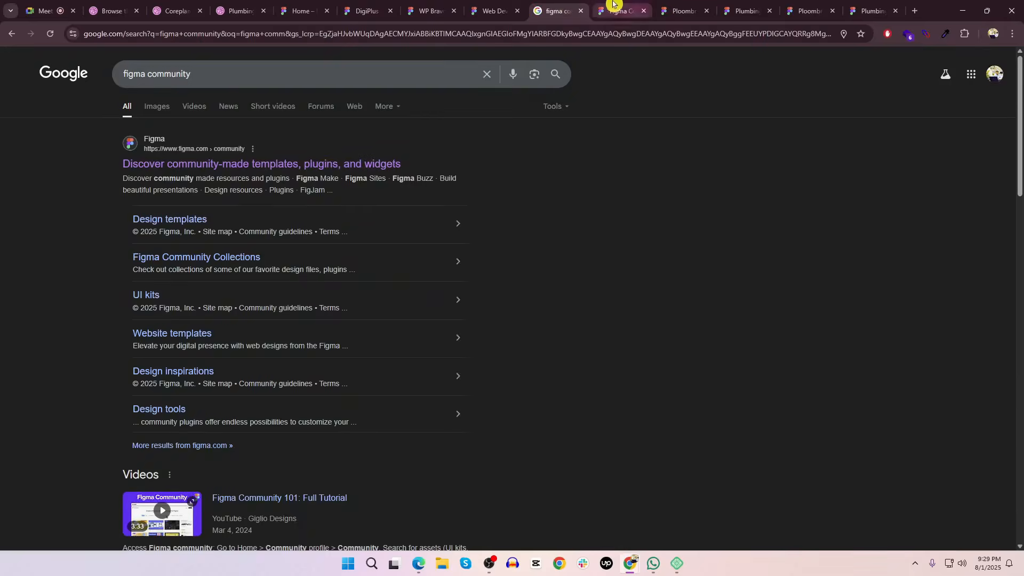
pyautogui.click(618, 10)
pyautogui.click(365, 6)
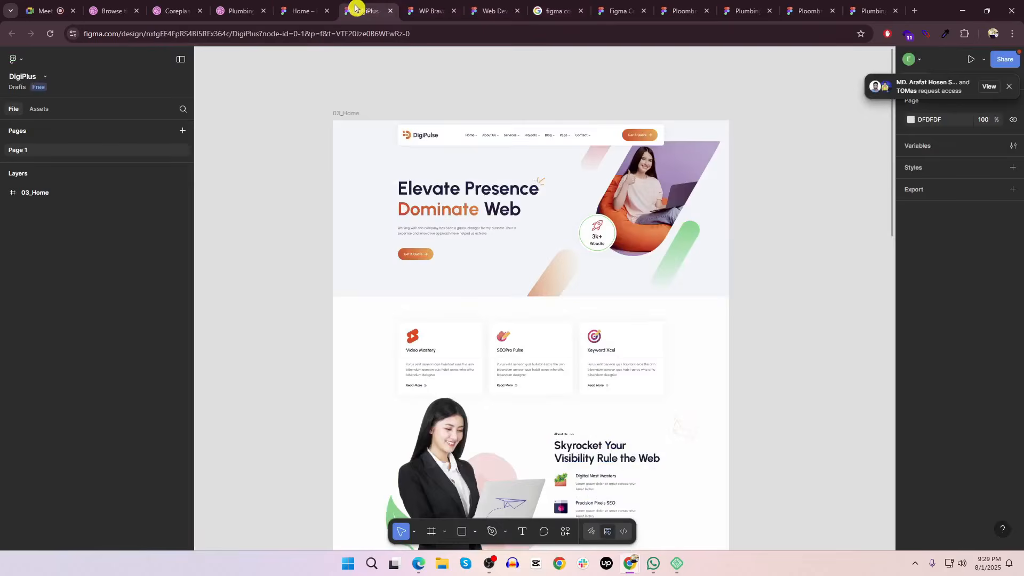
pyautogui.click(297, 9)
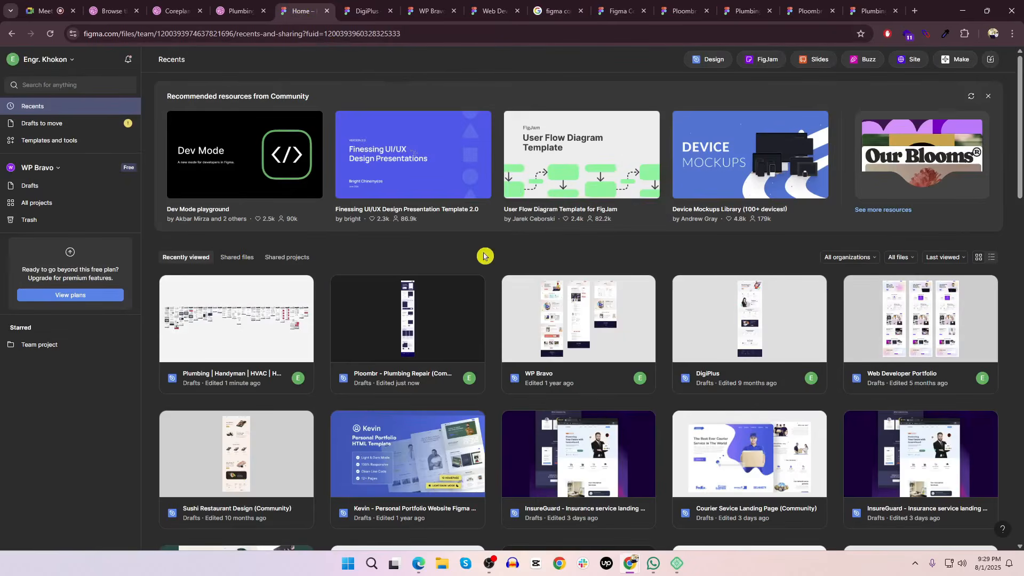
pyautogui.scroll(-5, 484, 256)
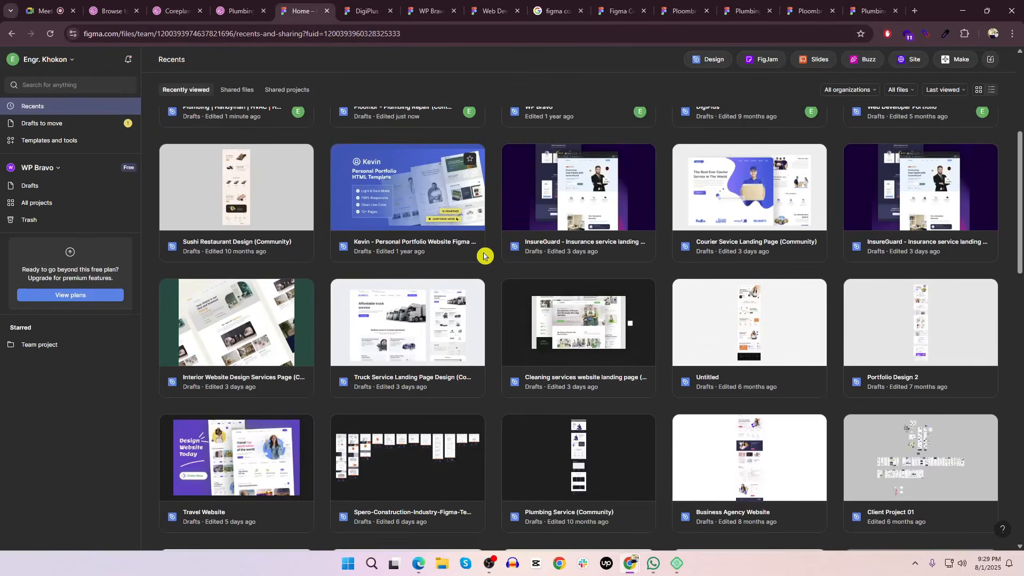
pyautogui.scroll(-4, 484, 256)
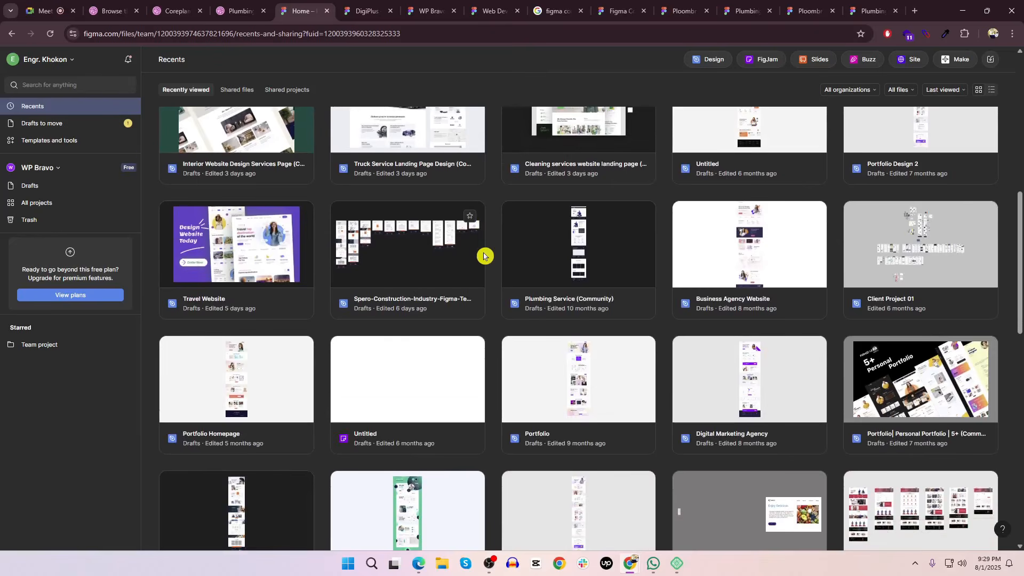
pyautogui.scroll(-1, 484, 256)
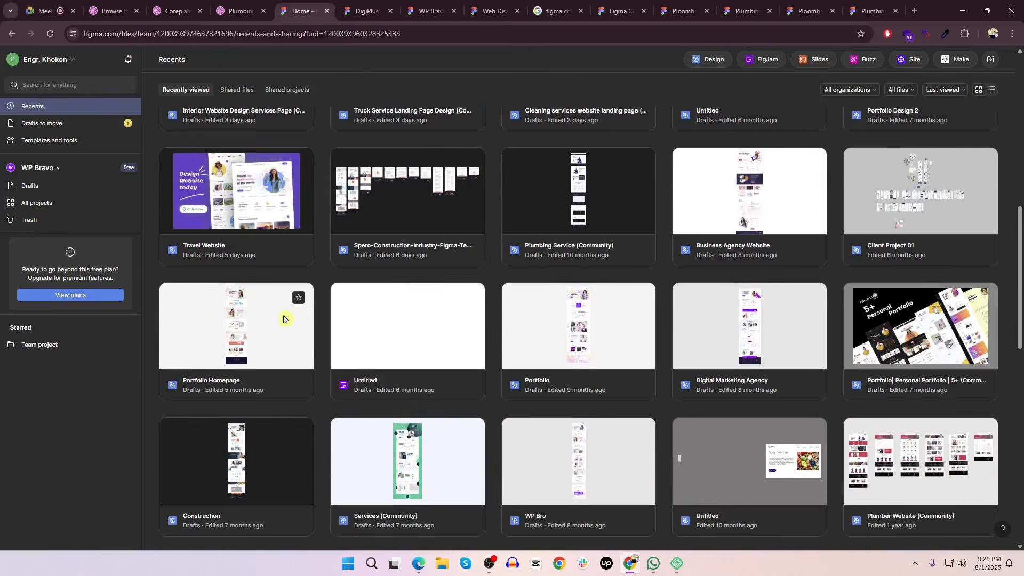
# Show the Portfolio Homepage file in its project and open it in a new browser tab
pyautogui.rightClick(250, 314)
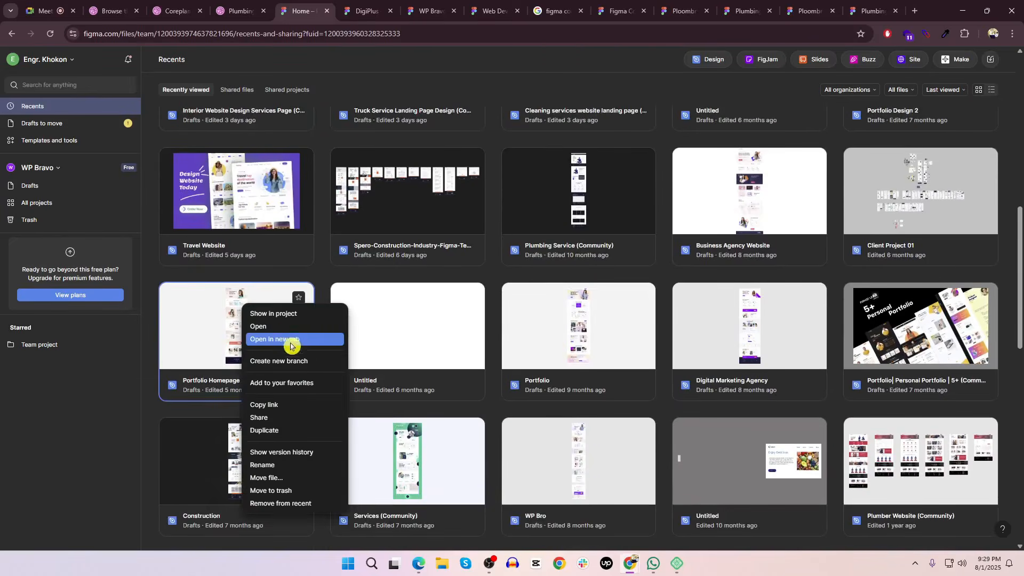
pyautogui.click(297, 318)
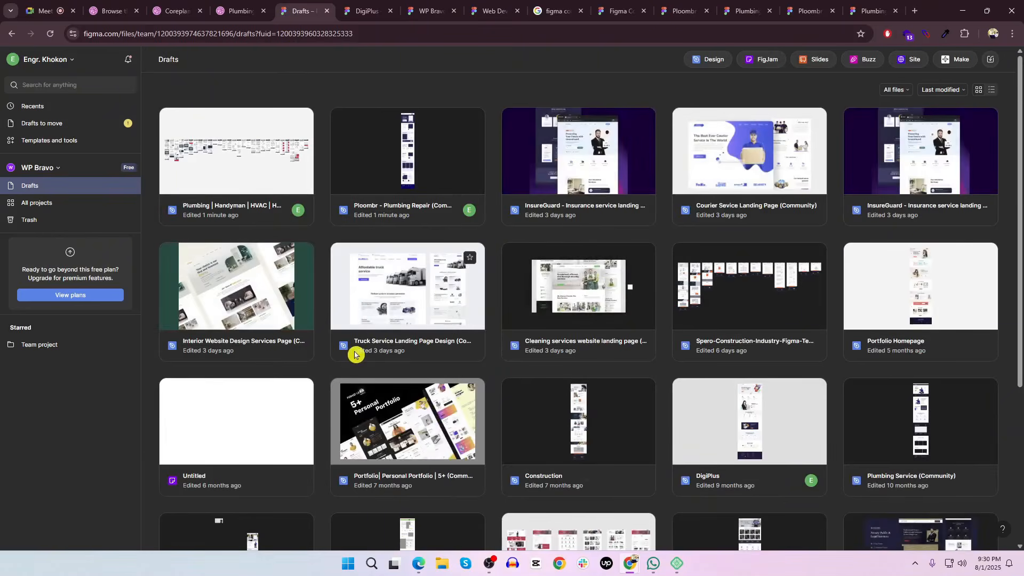
pyautogui.rightClick(912, 284)
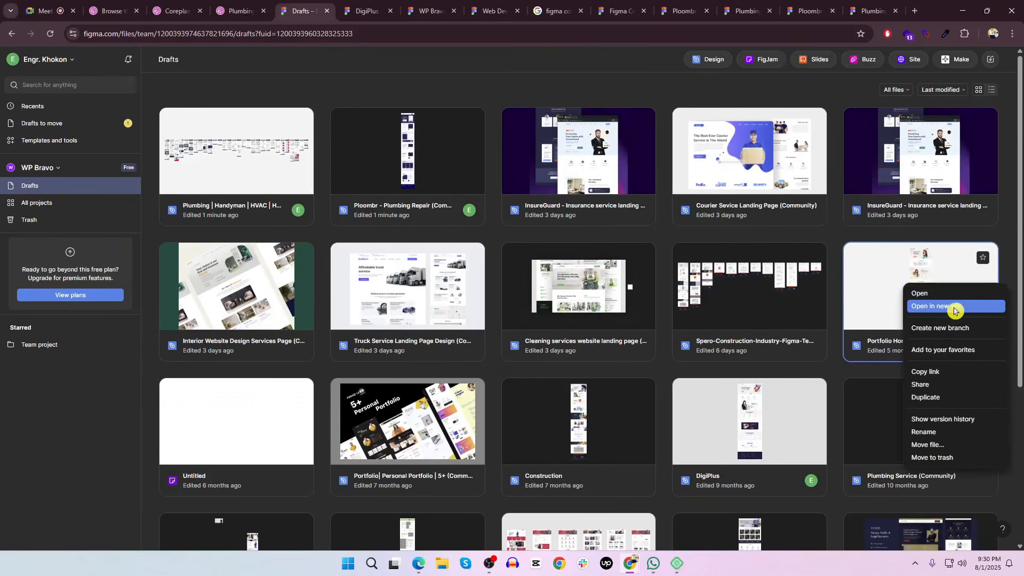
pyautogui.click(954, 308)
# Browse the rest of the Figma drafts, and open the Portfolio Homepage design to examine its WP Bravo hero section up close
pyautogui.click(282, 10)
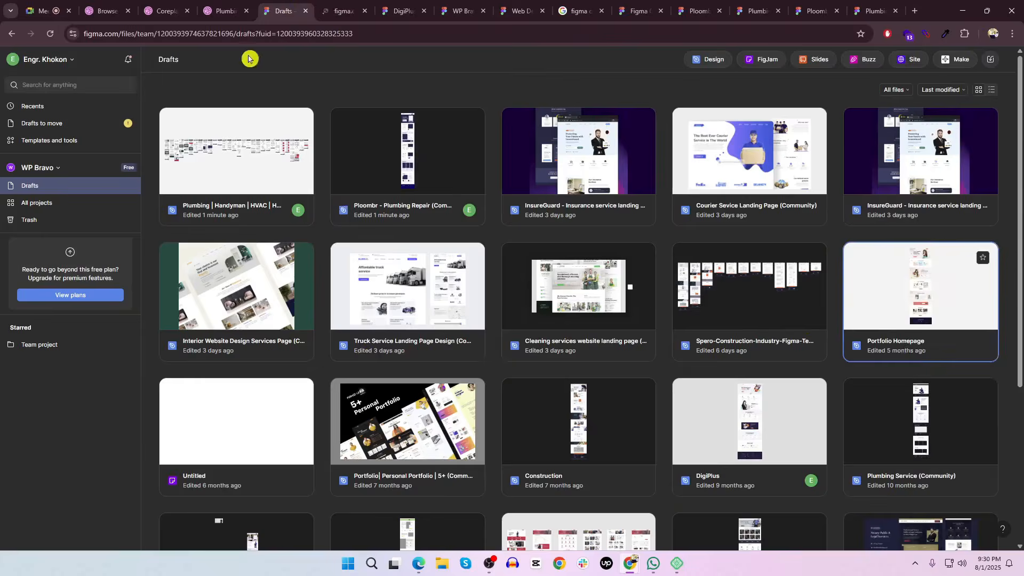
pyautogui.scroll(-5, 342, 203)
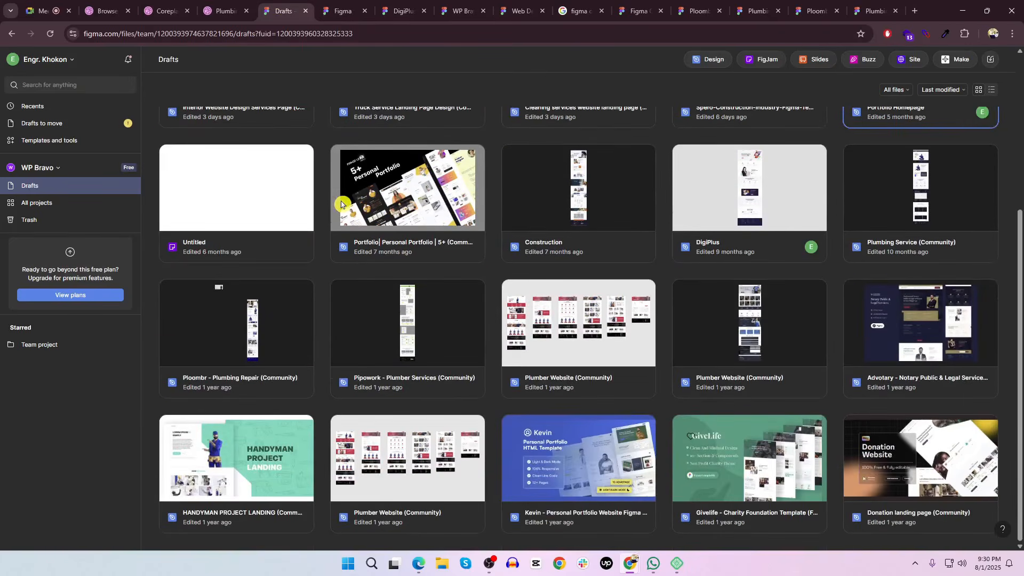
pyautogui.click(345, 7)
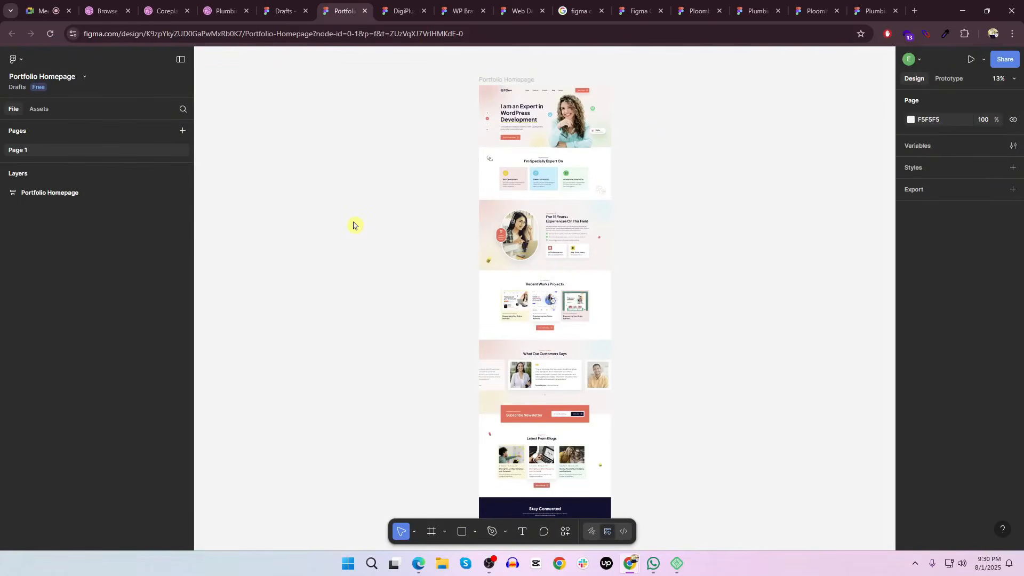
pyautogui.scroll(3, 414, 269)
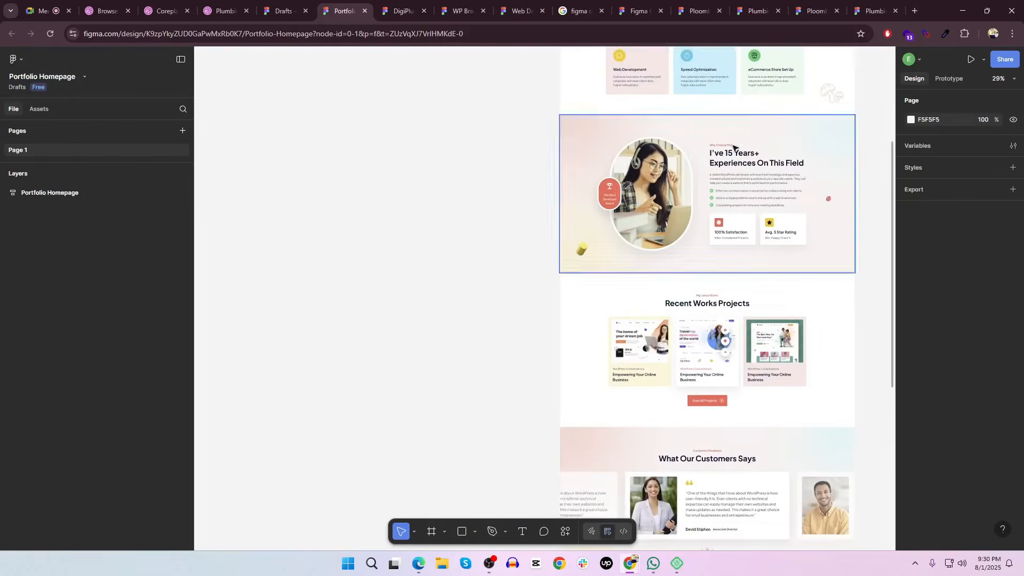
pyautogui.moveTo(741, 90); pyautogui.dragTo(544, 337)
pyautogui.moveTo(505, 243); pyautogui.dragTo(505, 328)
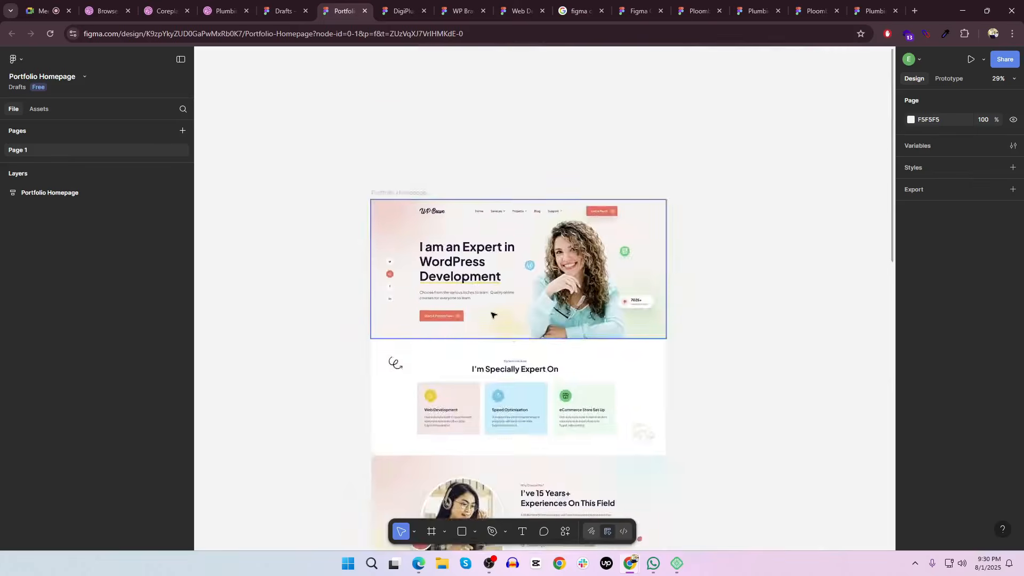
pyautogui.scroll(4, 492, 314)
pyautogui.moveTo(466, 245); pyautogui.dragTo(496, 215)
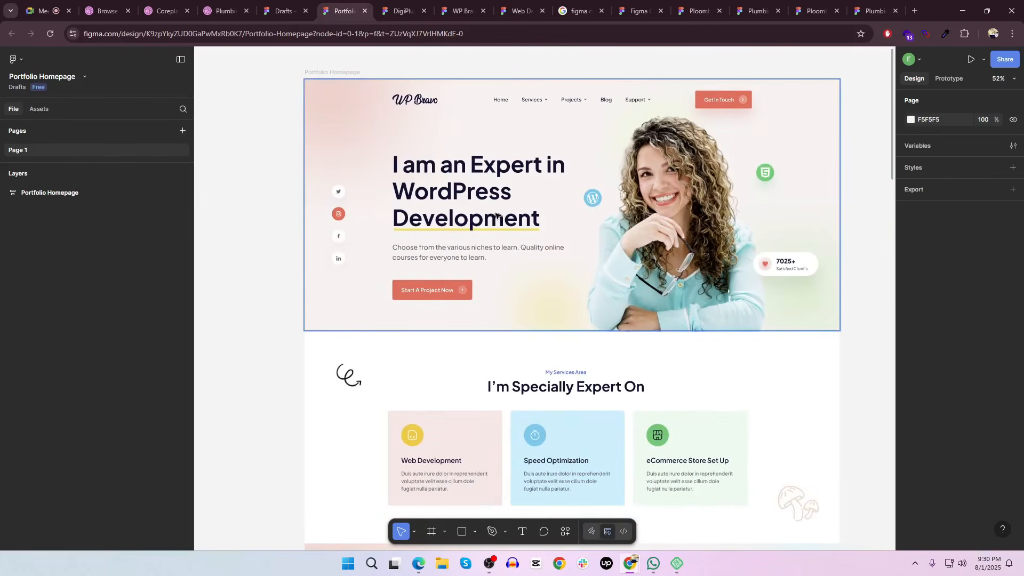
# Review the rest of the Portfolio Homepage design, from the I'm Specially Expert On services through the blogs to the footer
pyautogui.scroll(-2, 484, 216)
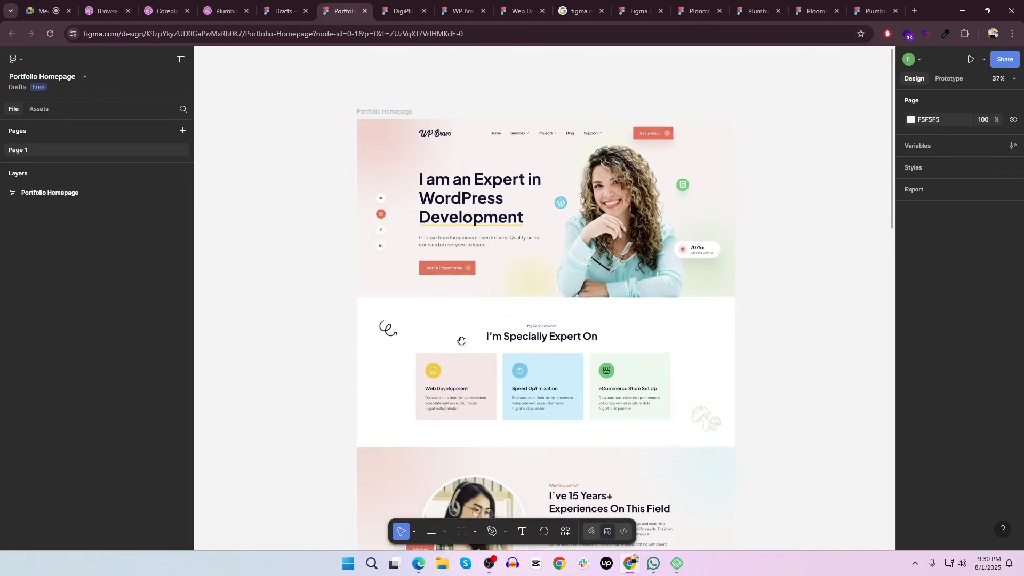
pyautogui.moveTo(462, 341); pyautogui.dragTo(463, 202)
pyautogui.moveTo(456, 307); pyautogui.dragTo(457, 205)
pyautogui.moveTo(464, 378); pyautogui.dragTo(446, 24)
pyautogui.moveTo(473, 421); pyautogui.dragTo(464, 124)
pyautogui.moveTo(492, 161); pyautogui.dragTo(490, 385)
pyautogui.moveTo(470, 34); pyautogui.dragTo(468, 333)
pyautogui.press('BackSpace')
pyautogui.press('BackSpace')
pyautogui.click(290, 176)
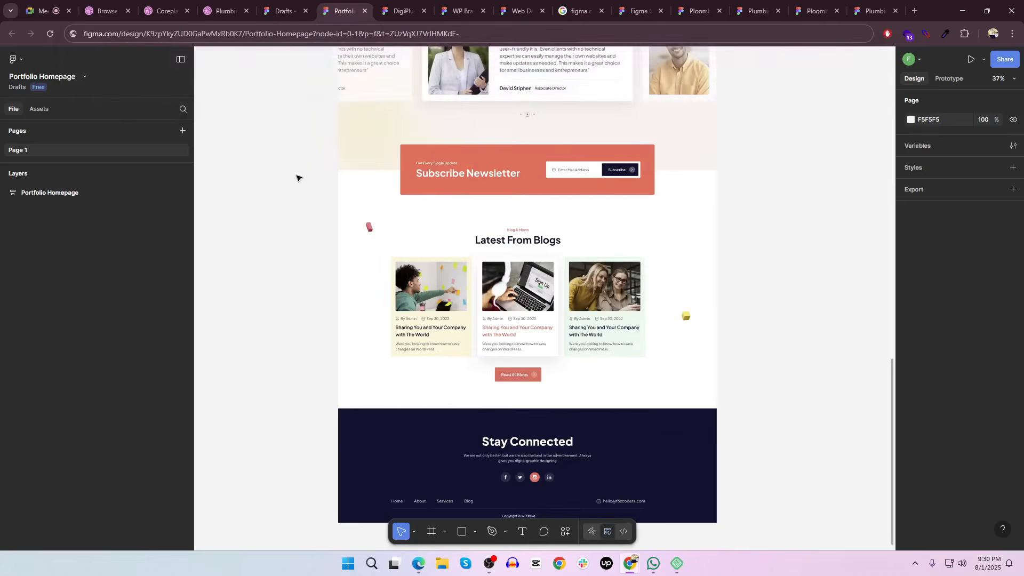
# Examine the DigiPulse hero section in the open DigiPlus design
pyautogui.click(401, 11)
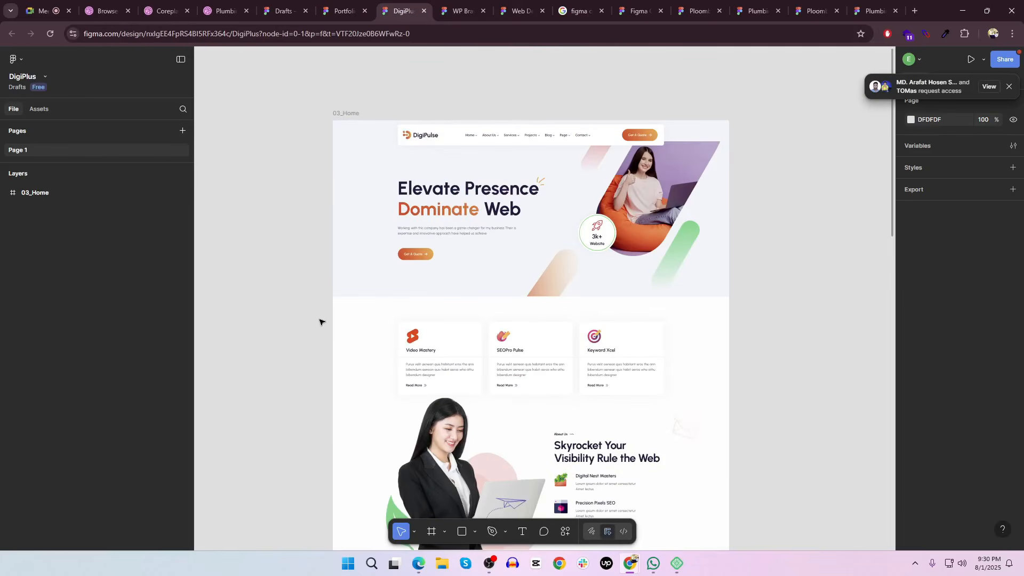
pyautogui.scroll(3, 553, 233)
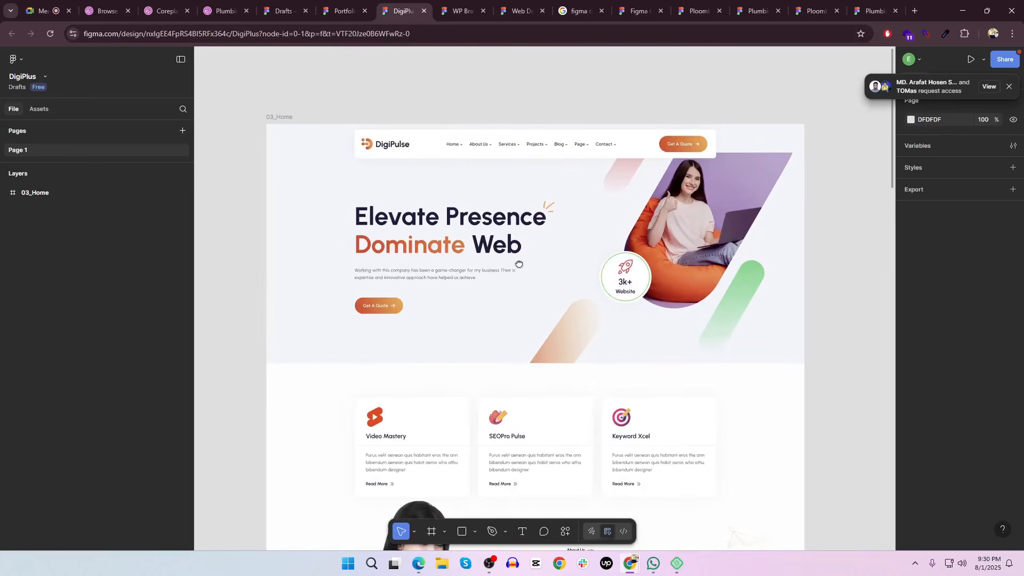
pyautogui.moveTo(518, 264); pyautogui.dragTo(517, 238)
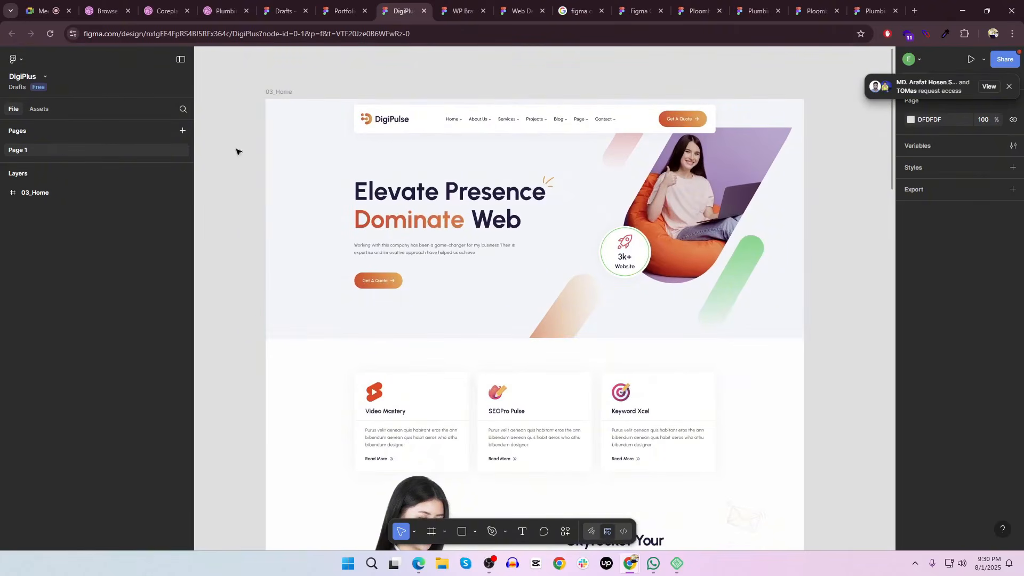
# Compare the Fixpro and CorePlumb plumbing shots on Dribbble, and move the Plumbing Services Landing Page to the end of the browser tabs
pyautogui.click(233, 6)
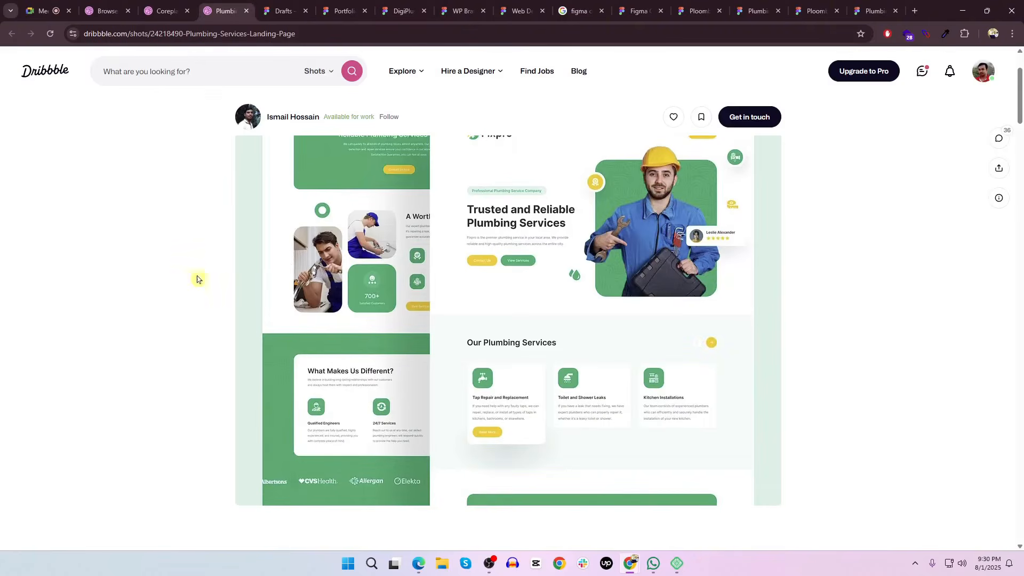
pyautogui.scroll(2, 289, 271)
pyautogui.scroll(-2, 289, 268)
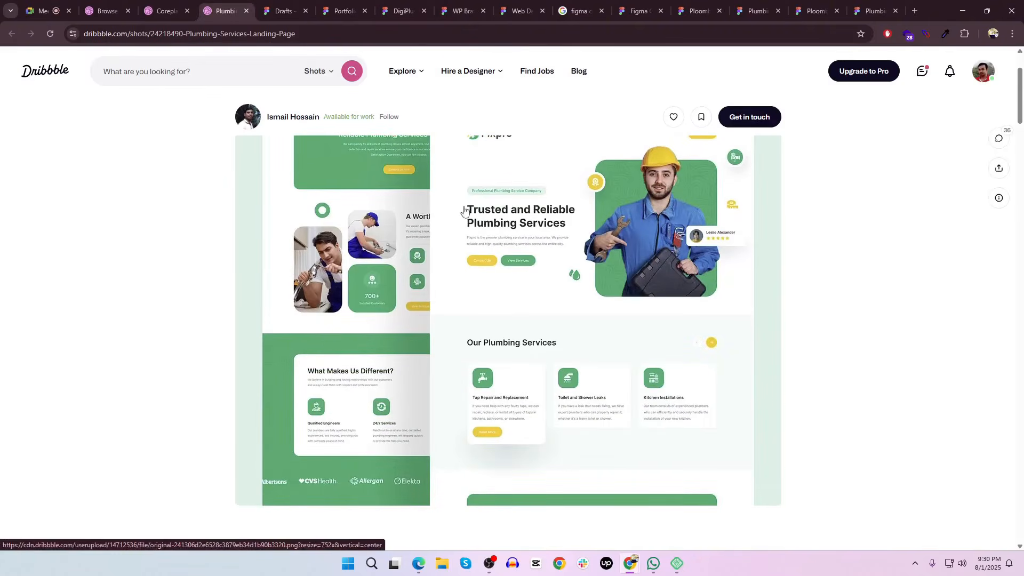
pyautogui.click(174, 6)
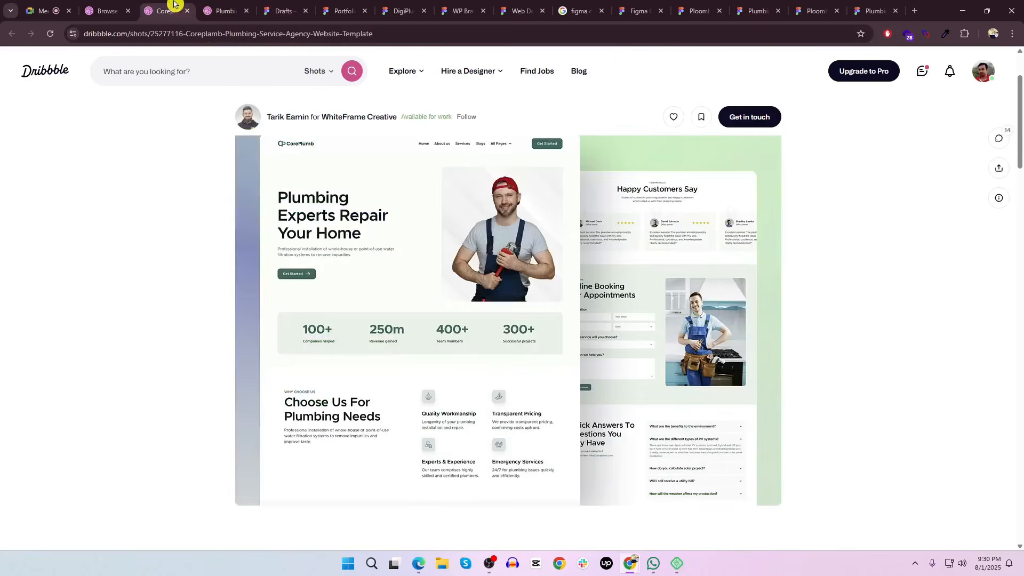
pyautogui.click(216, 5)
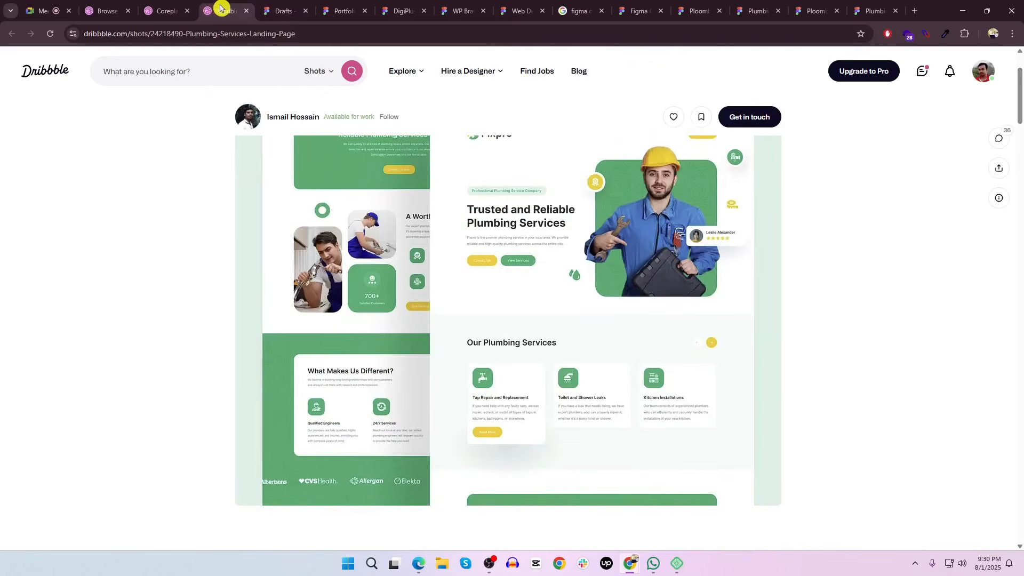
pyautogui.moveTo(815, 4); pyautogui.dragTo(882, 12)
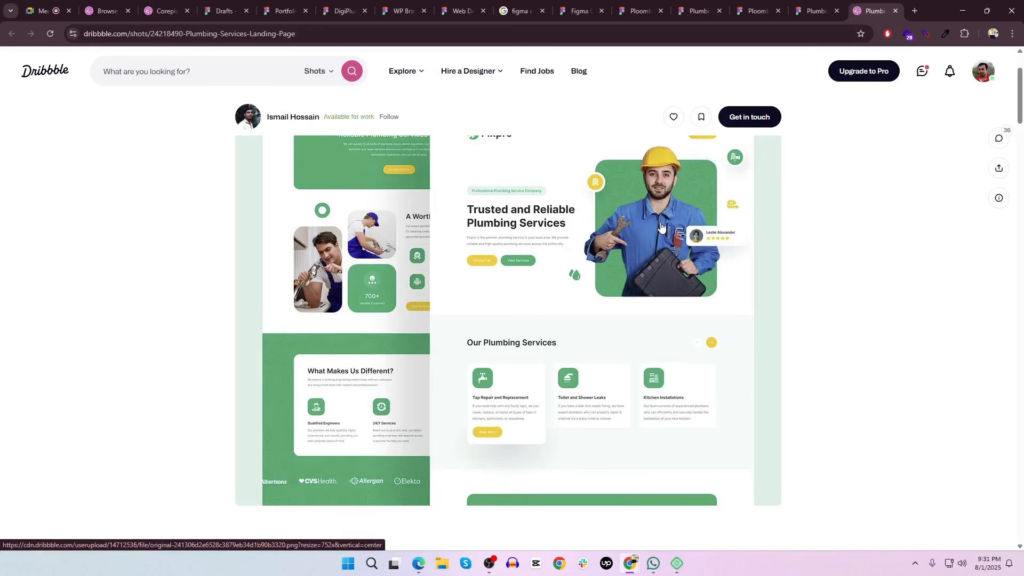
# Switch to the WordPress Pages list in Edge and open the Home page for editing with Elementor
pyautogui.hotkey('alt', 'Tab')
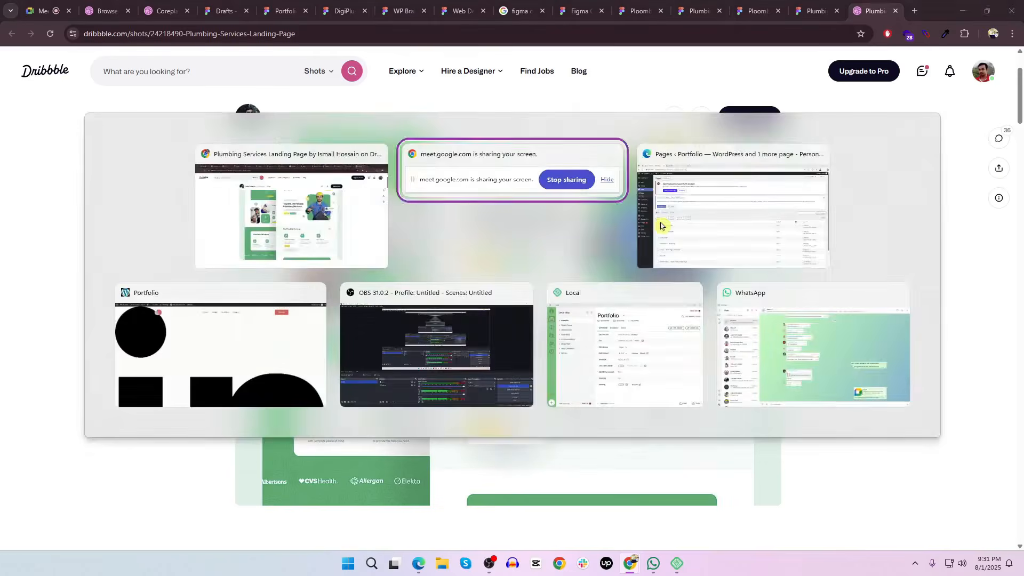
pyautogui.hotkey('alt', 'Tab')
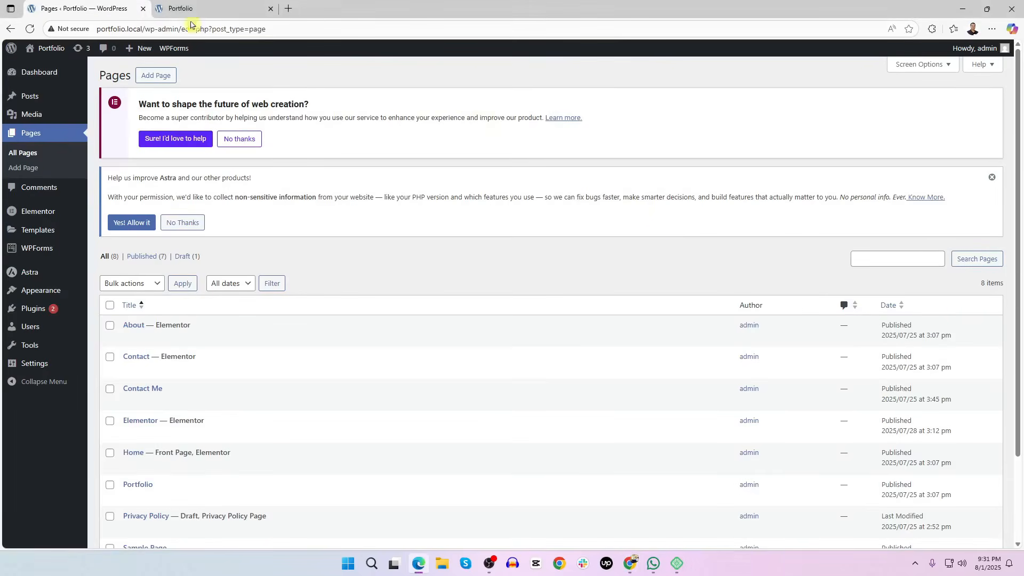
pyautogui.scroll(-2, 432, 292)
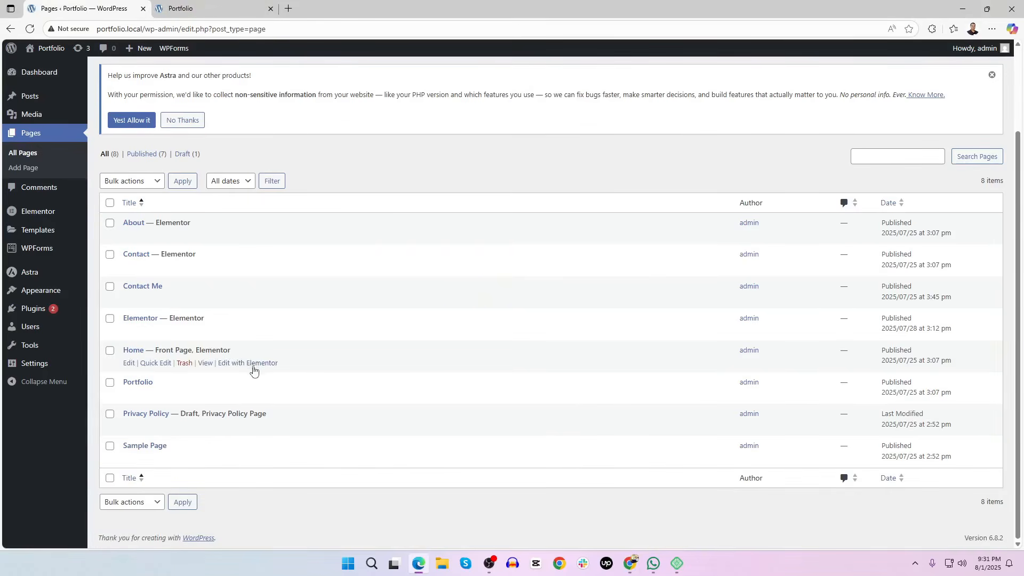
pyautogui.click(254, 365)
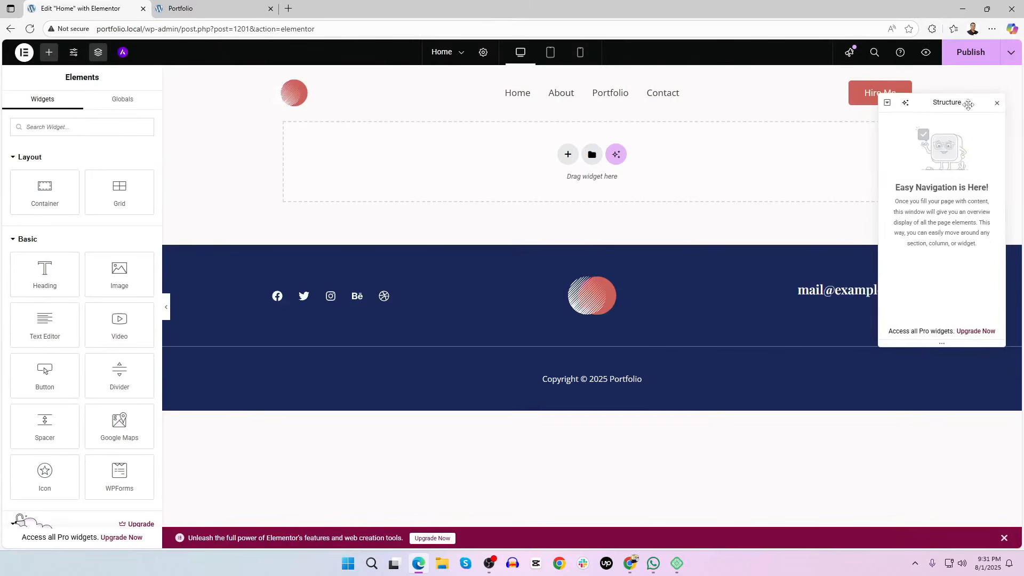
# Move the Structure window clear of the page header and set the Home page's layout to Elementor Full Width
pyautogui.moveTo(969, 105); pyautogui.dragTo(966, 200)
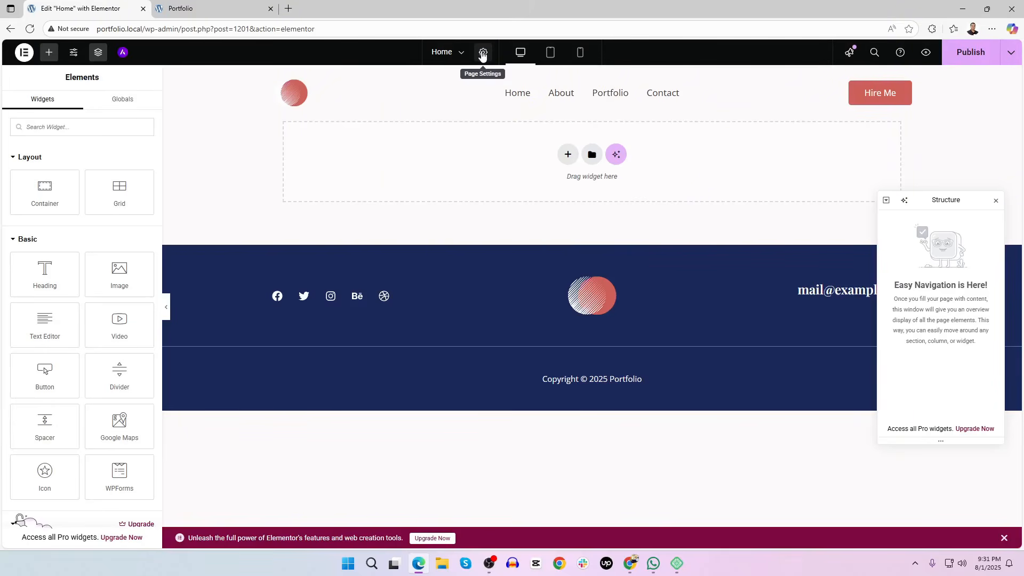
pyautogui.click(483, 53)
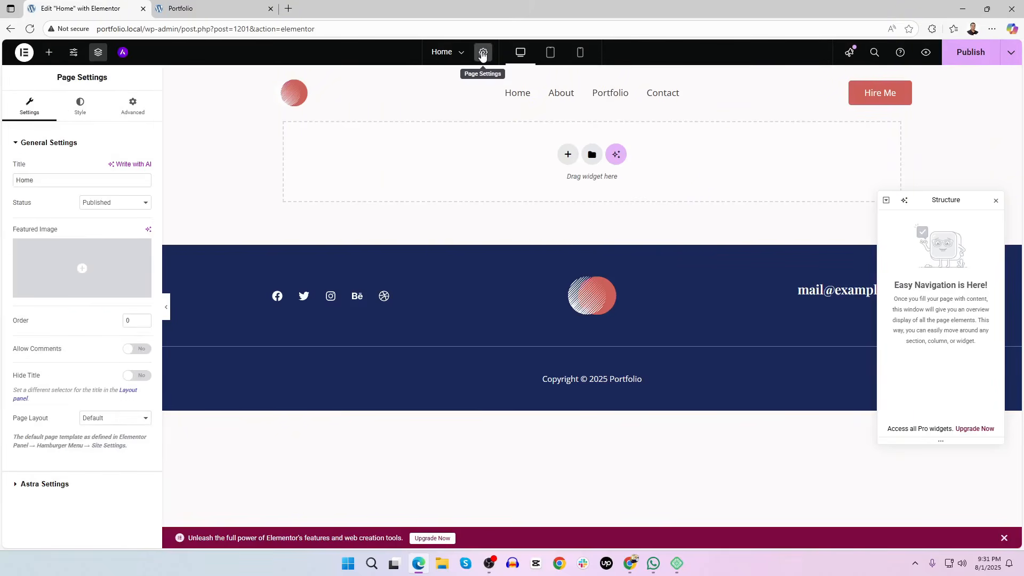
pyautogui.click(112, 420)
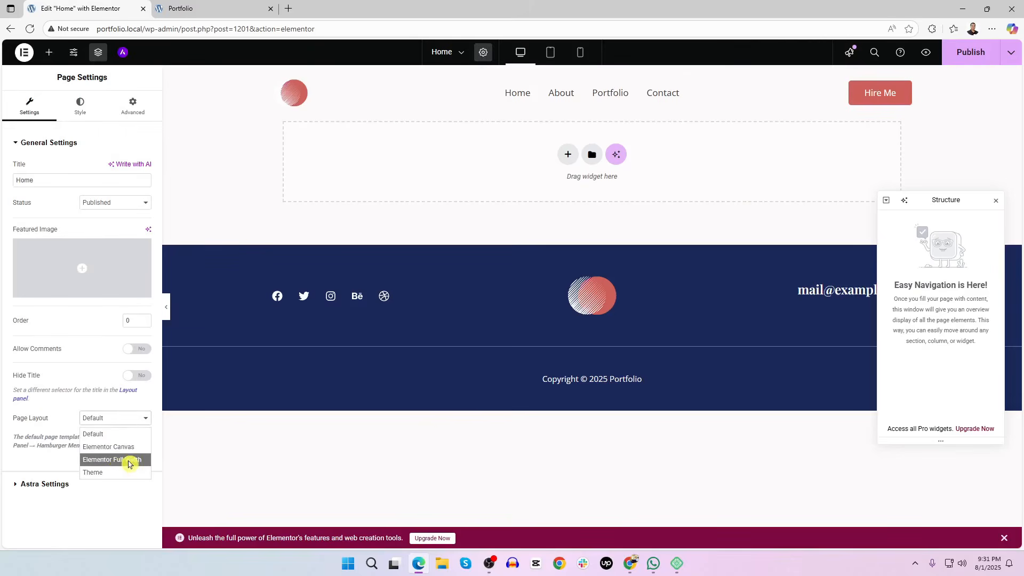
pyautogui.click(129, 460)
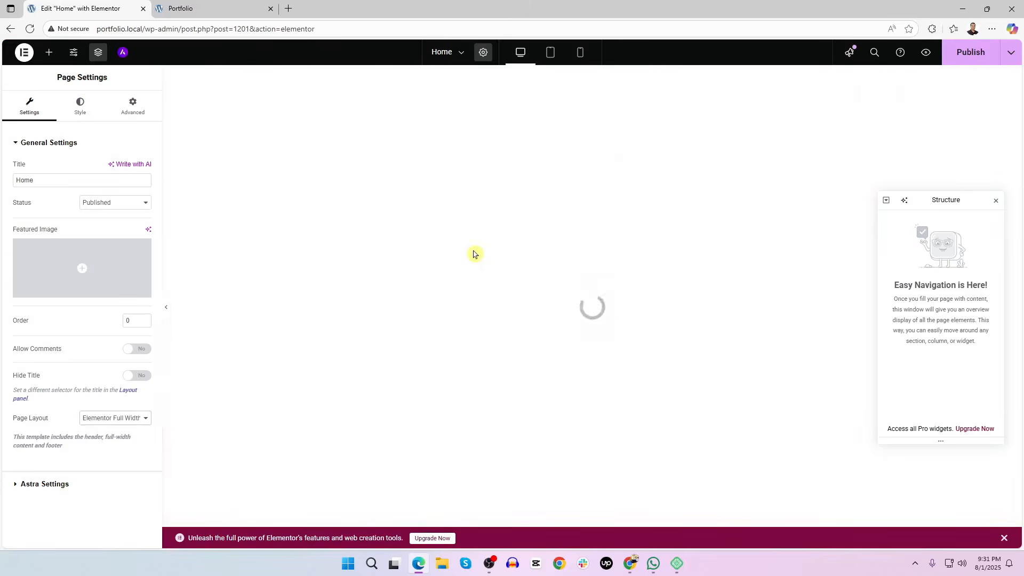
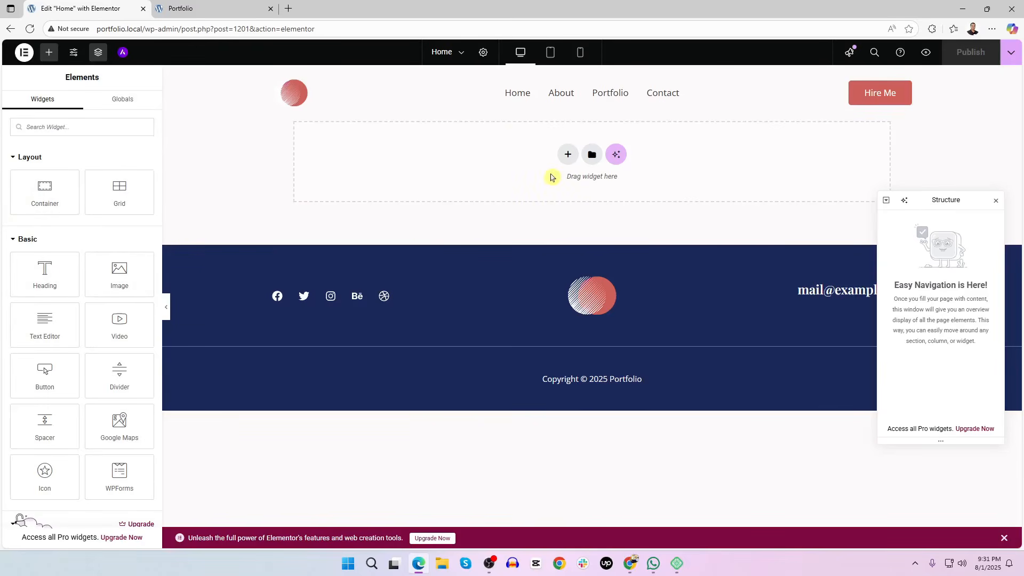
# Check the Fixpro hero section of the Plumbing Services Landing Page on Dribbble, and return to the Elementor editor in Edge
pyautogui.hotkey('alt', 'Tab')
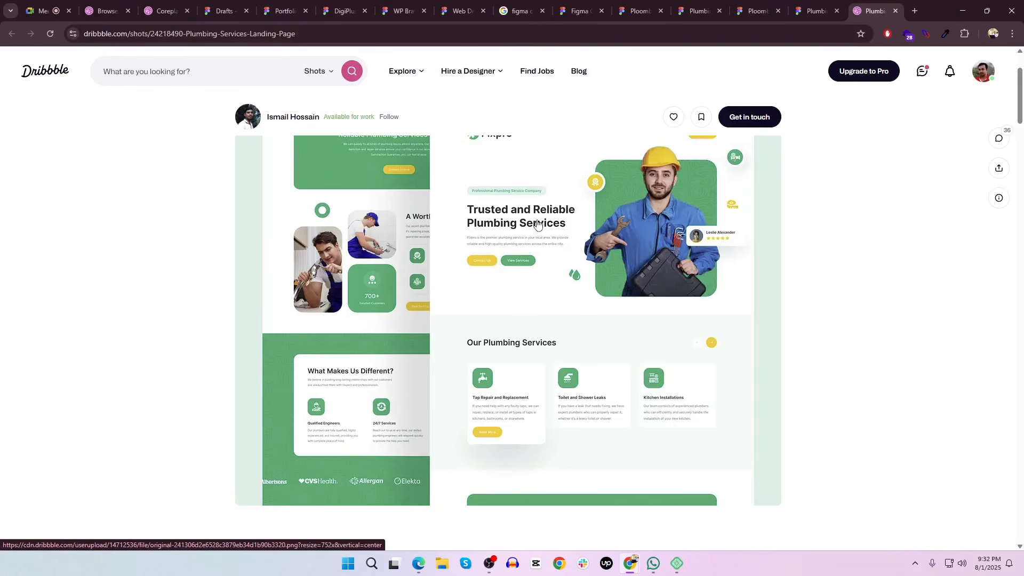
pyautogui.scroll(-4, 539, 224)
pyautogui.scroll(5, 647, 192)
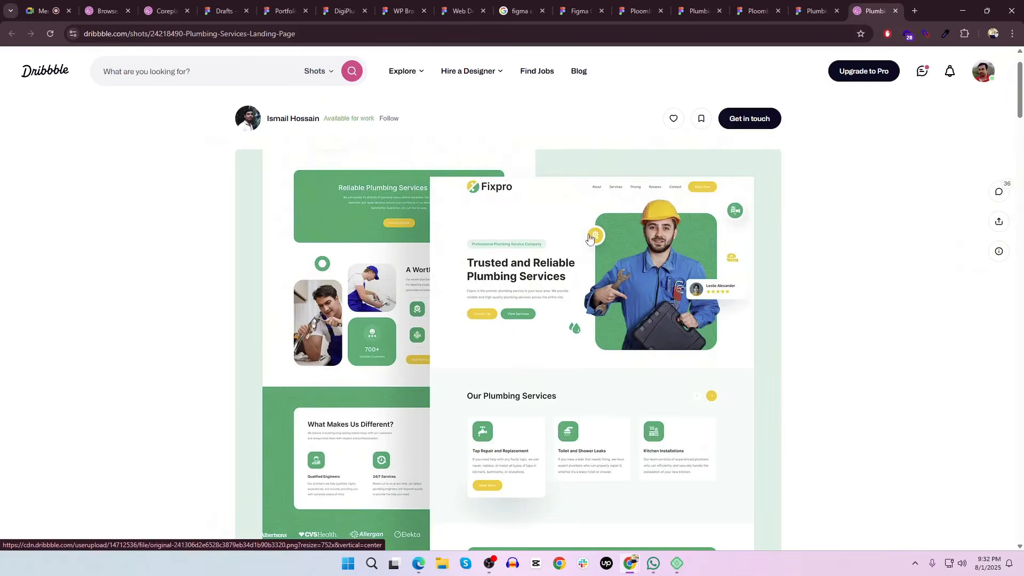
pyautogui.hotkey('alt', 'Tab')
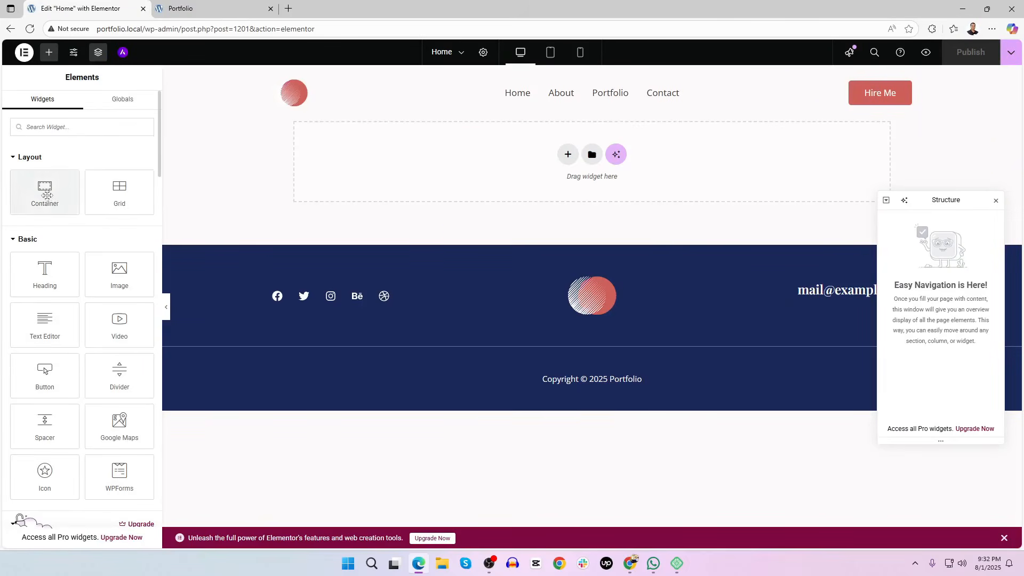
pyautogui.moveTo(44, 191); pyautogui.dragTo(382, 173)
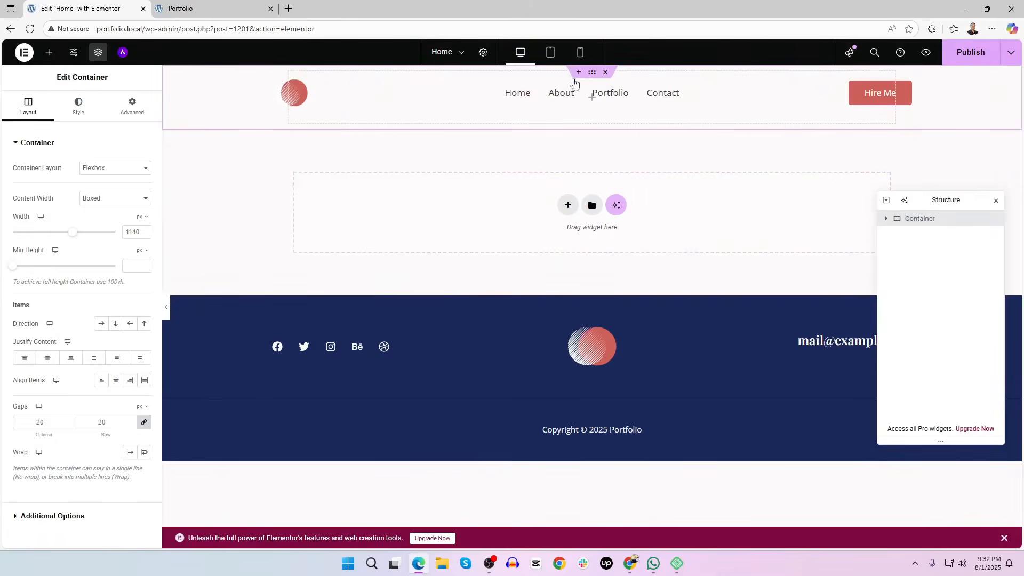
pyautogui.click(605, 72)
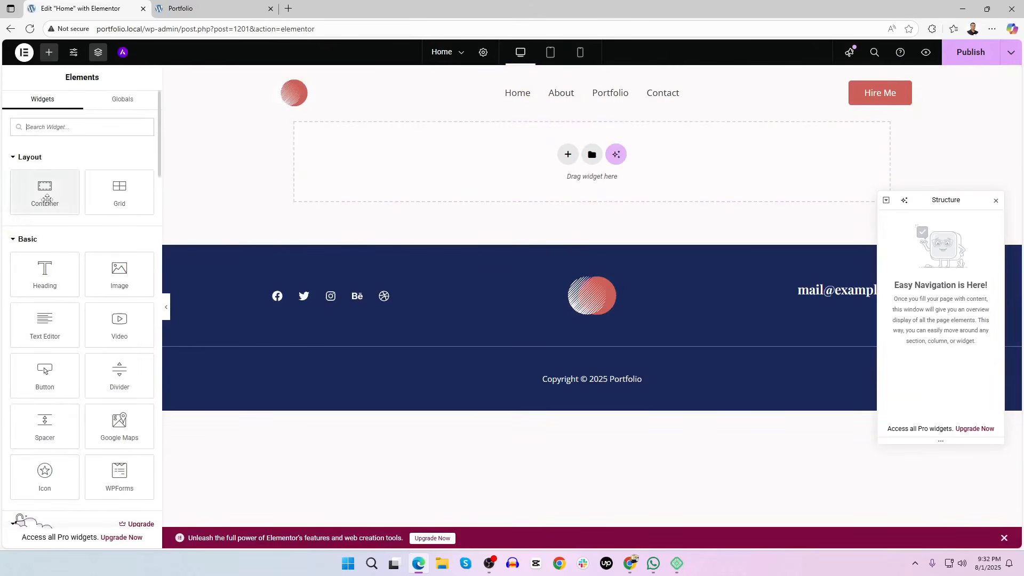
pyautogui.moveTo(45, 192); pyautogui.dragTo(487, 187)
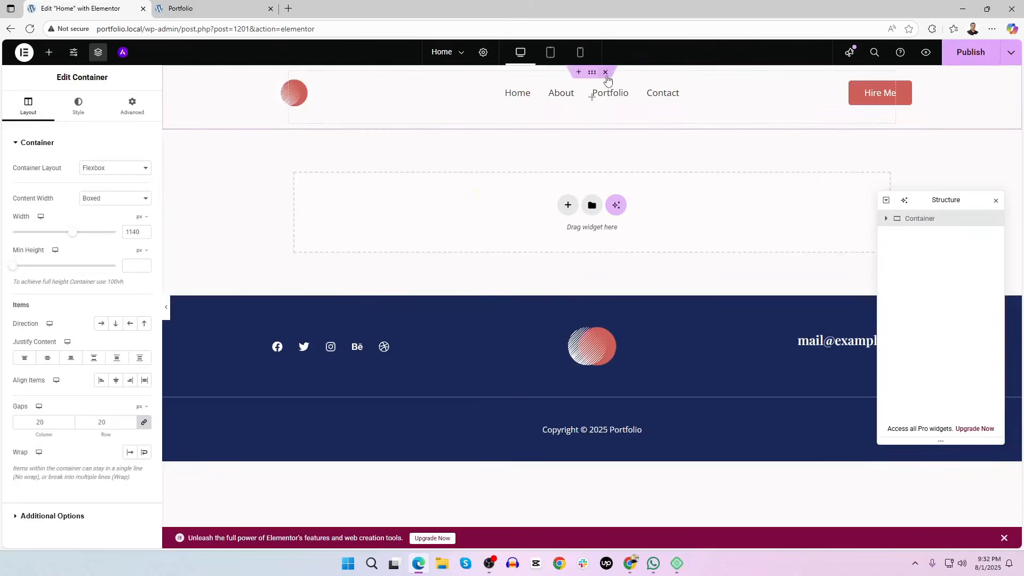
pyautogui.click(605, 69)
# Add a new Flexbox container with the single vertical column structure to the Home page's content area
pyautogui.click(569, 154)
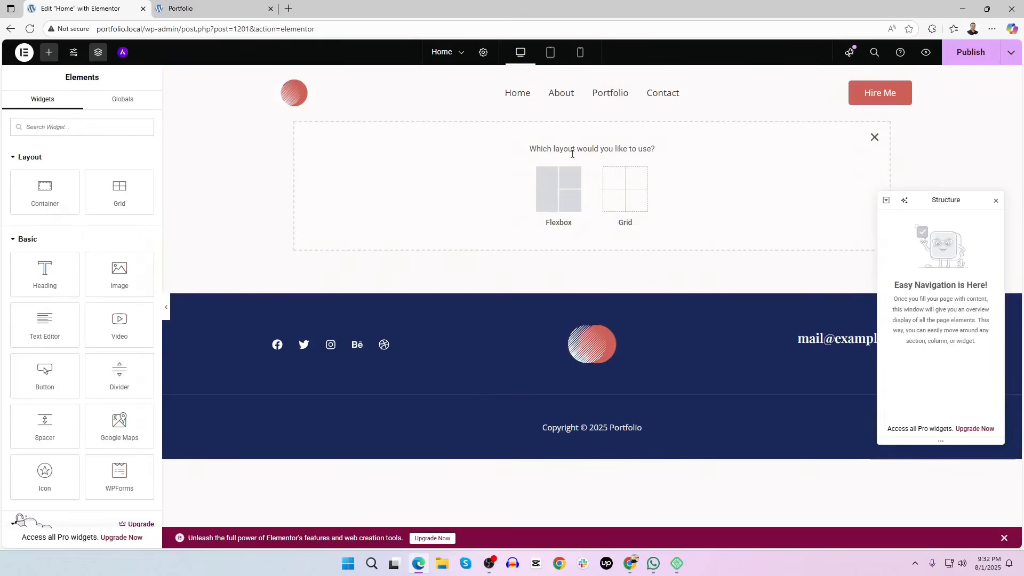
pyautogui.click(564, 193)
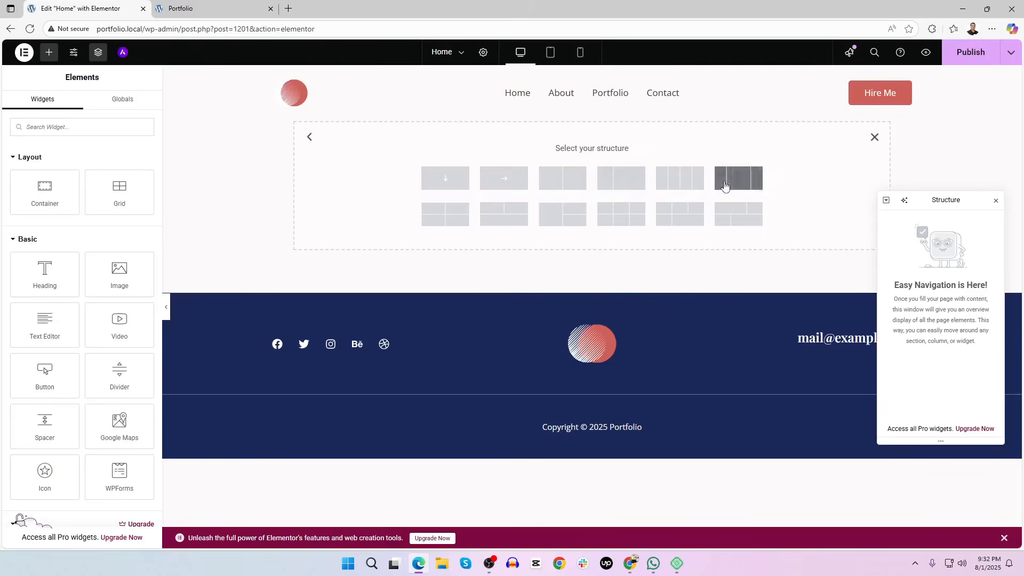
pyautogui.click(453, 179)
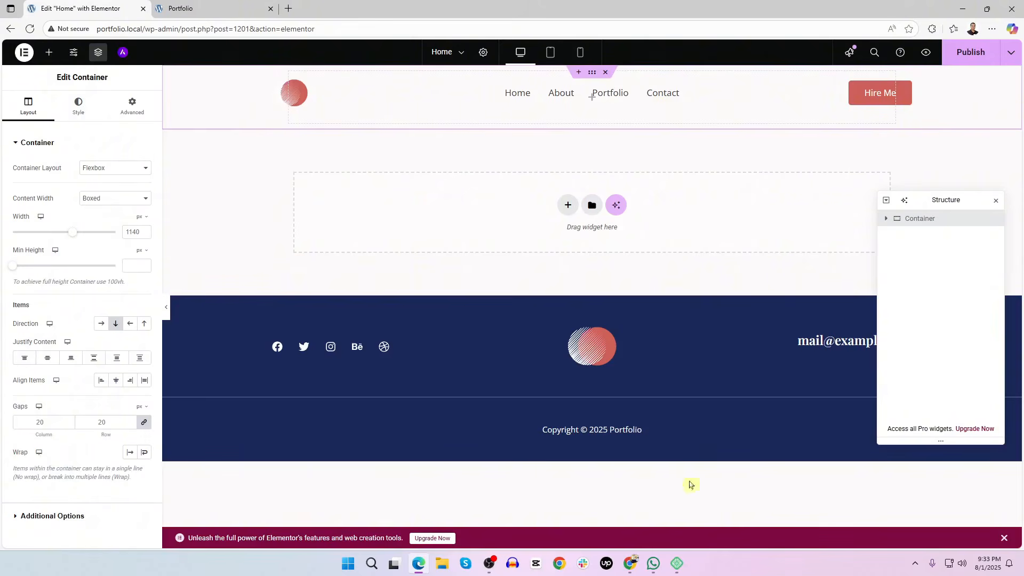
# Outline the Fixpro hero section and its text and image columns in a discarded screen capture of the Dribbble page in Chrome, and return to Edge
pyautogui.hotkey('alt', 'Tab')
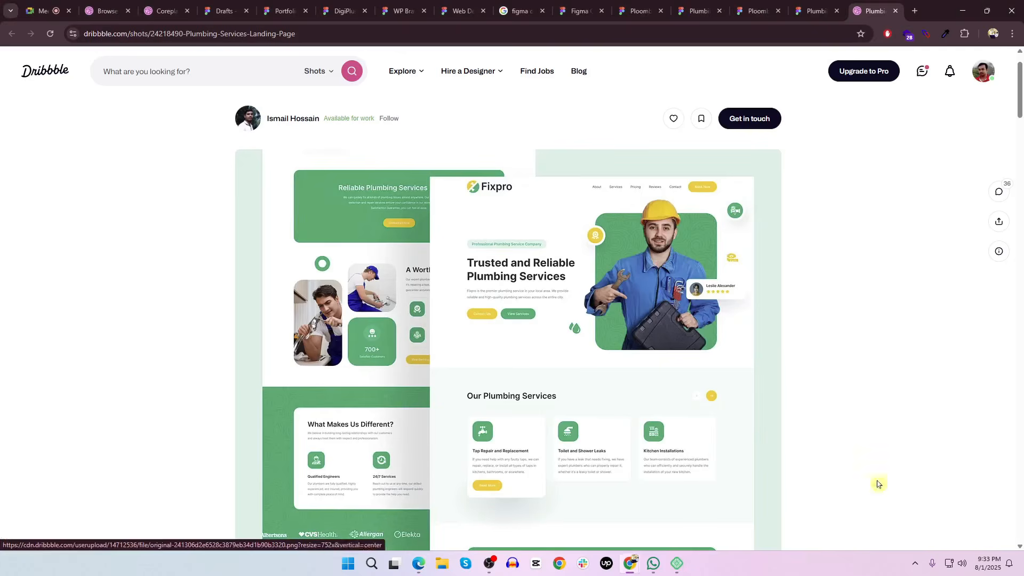
pyautogui.click(915, 563)
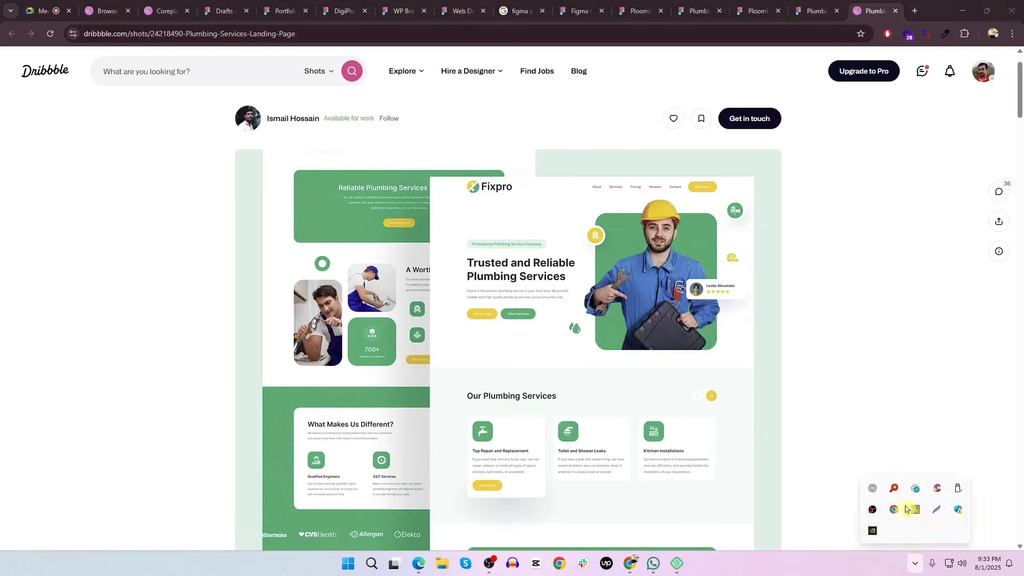
pyautogui.click(907, 509)
pyautogui.moveTo(430, 176)
pyautogui.mouseDown()
pyautogui.moveTo(789, 462)
pyautogui.moveTo(753, 511)
pyautogui.mouseUp()
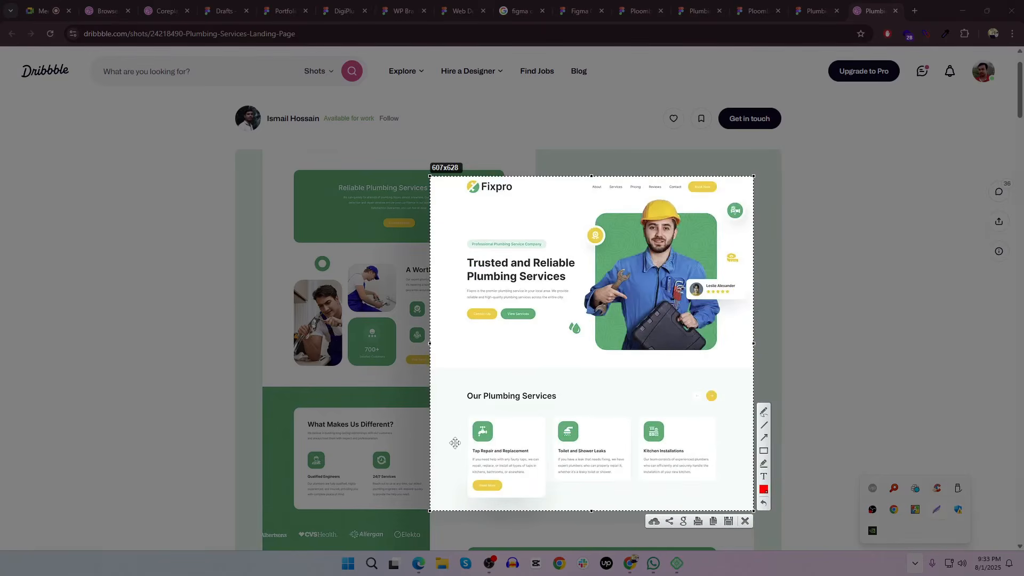
pyautogui.click(764, 451)
pyautogui.moveTo(430, 188)
pyautogui.mouseDown()
pyautogui.moveTo(646, 237)
pyautogui.moveTo(749, 312)
pyautogui.moveTo(754, 372)
pyautogui.mouseUp()
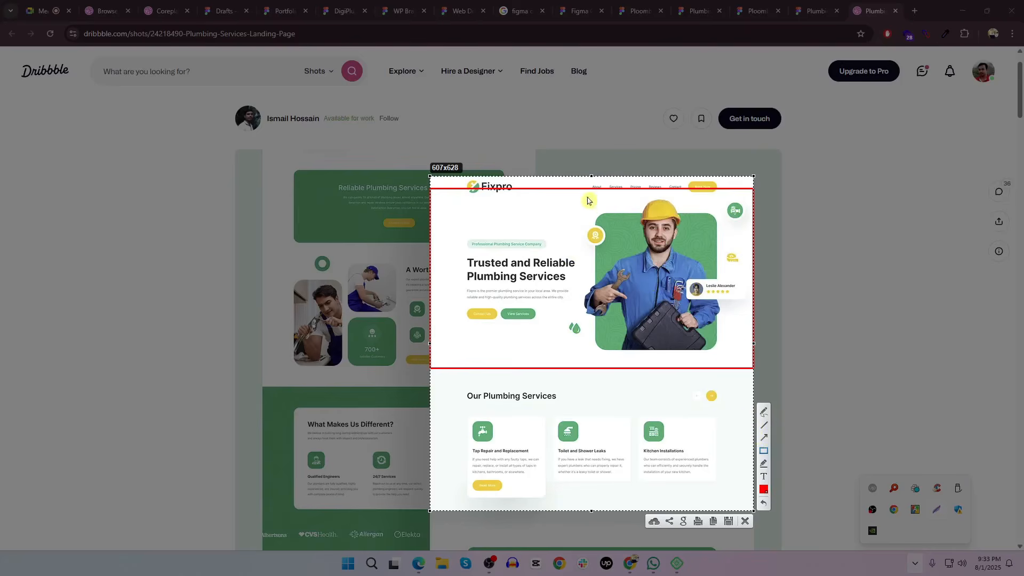
pyautogui.moveTo(587, 199); pyautogui.dragTo(727, 361)
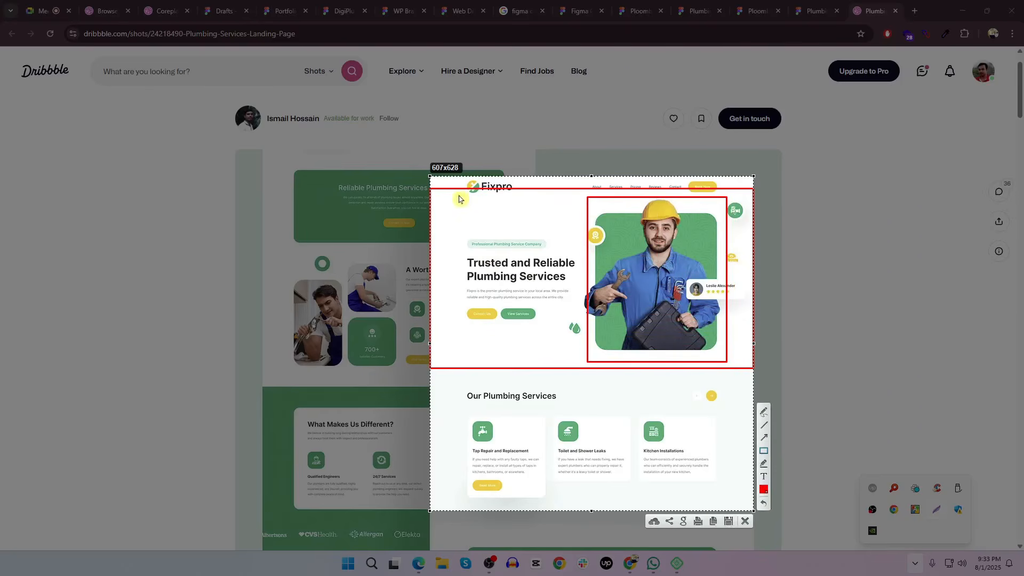
pyautogui.moveTo(458, 198); pyautogui.dragTo(583, 366)
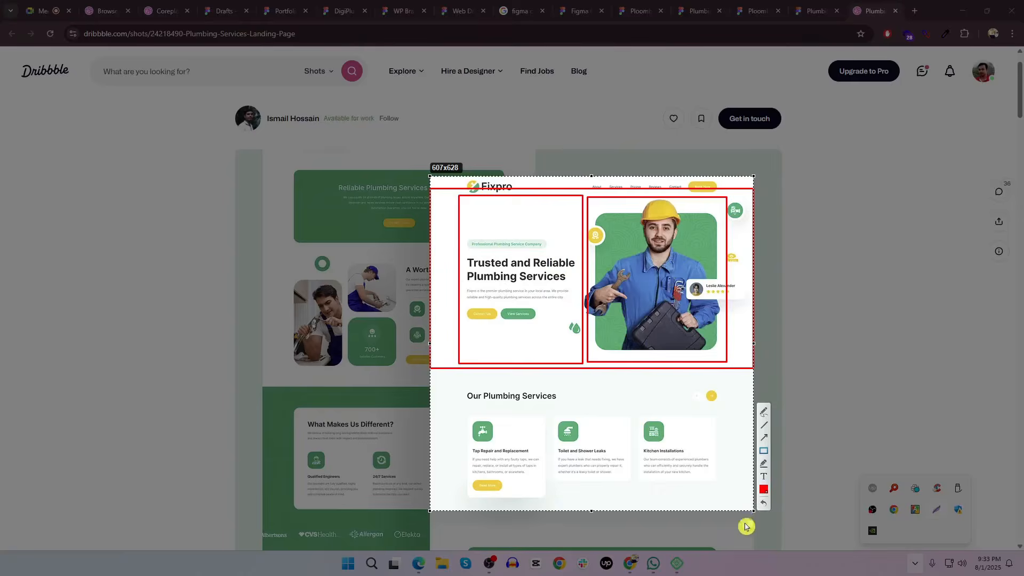
pyautogui.click(745, 521)
pyautogui.hotkey('alt', 'Tab')
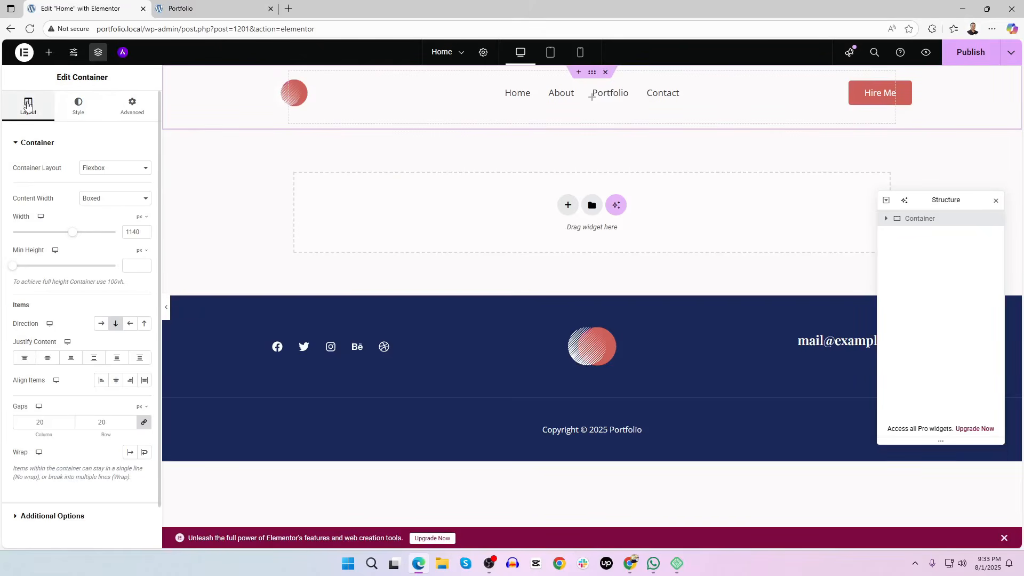
# Review the new container's Style, Advanced and Layout settings, and check its contents in the Structure window
pyautogui.click(78, 106)
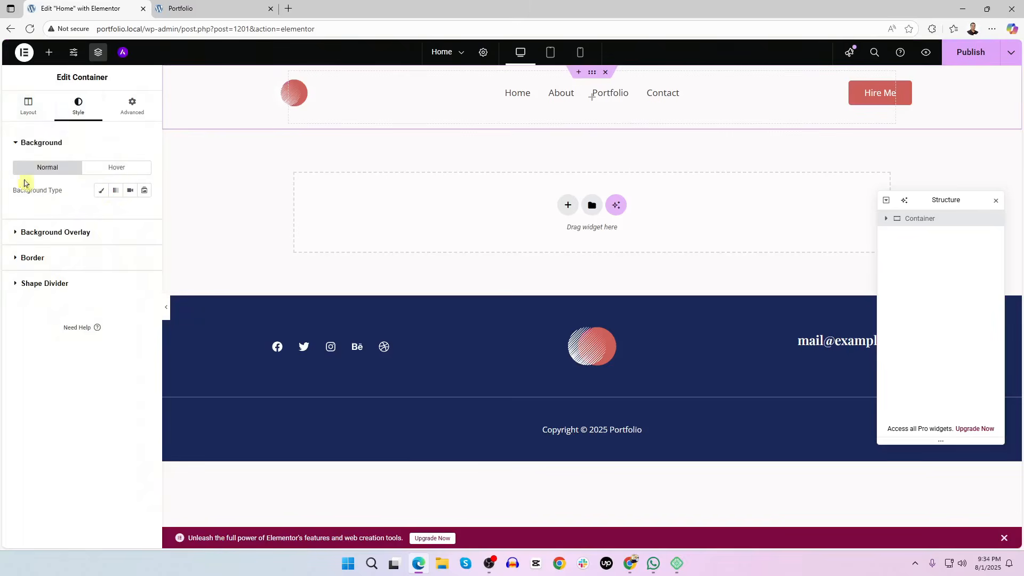
pyautogui.click(133, 107)
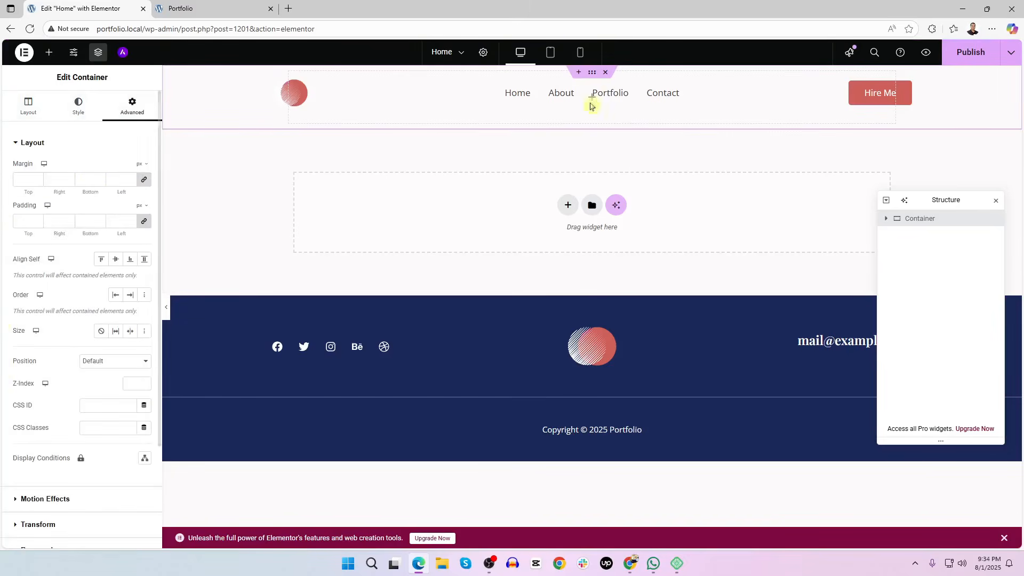
pyautogui.scroll(-2, 5, 483)
pyautogui.scroll(2, 6, 202)
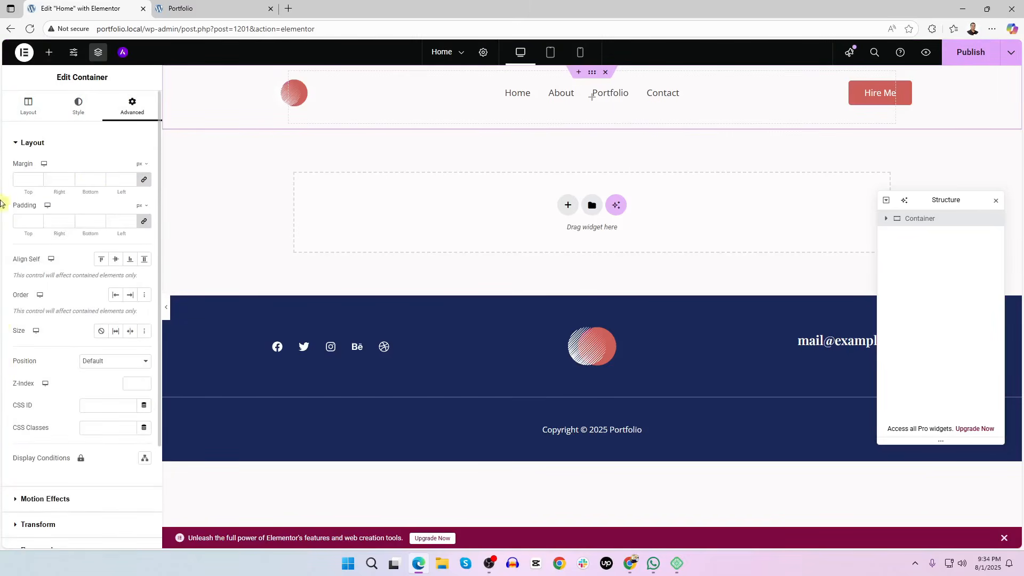
pyautogui.click(21, 106)
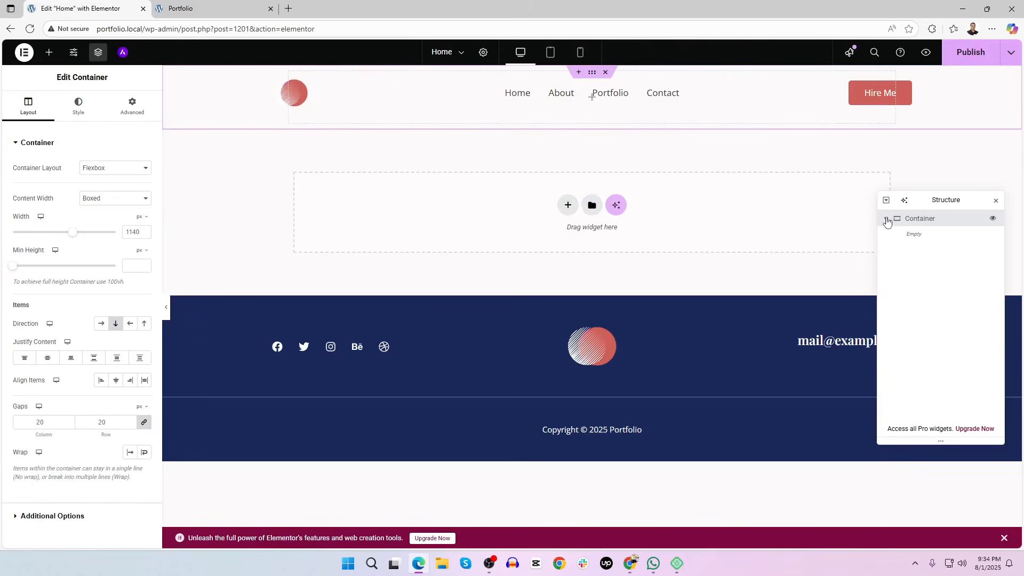
pyautogui.click(886, 219)
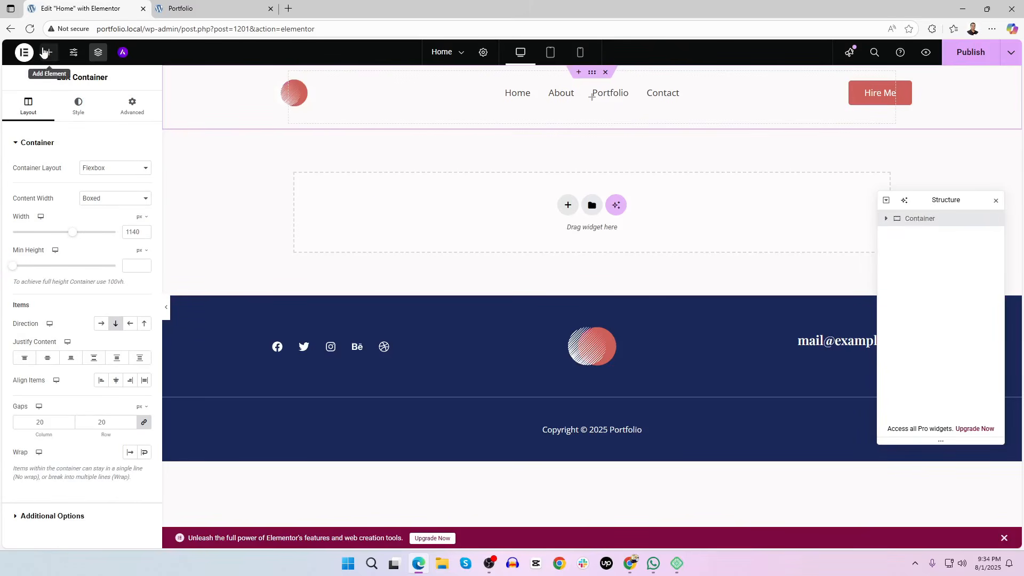
pyautogui.click(45, 53)
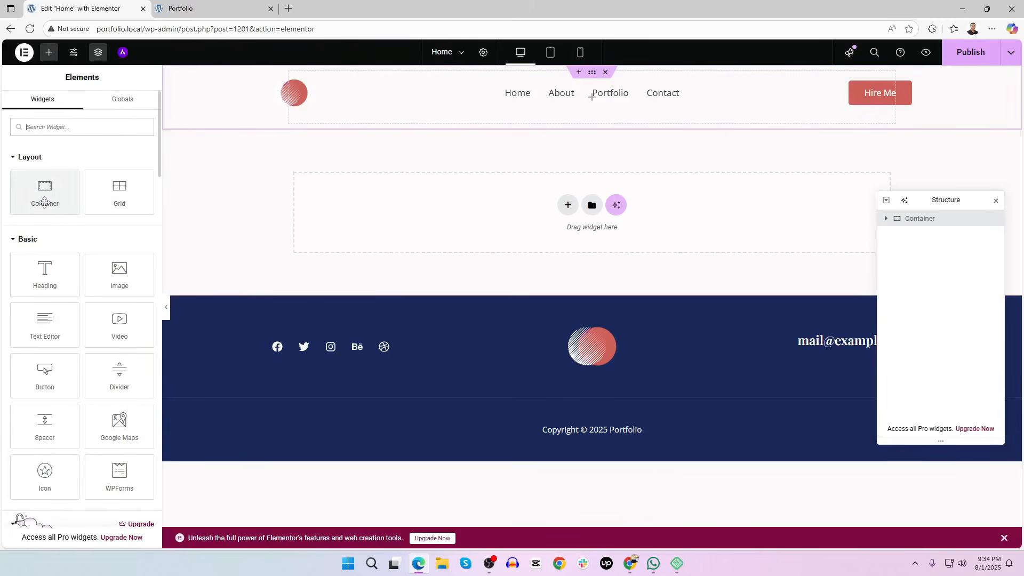
pyautogui.moveTo(43, 201); pyautogui.dragTo(425, 113)
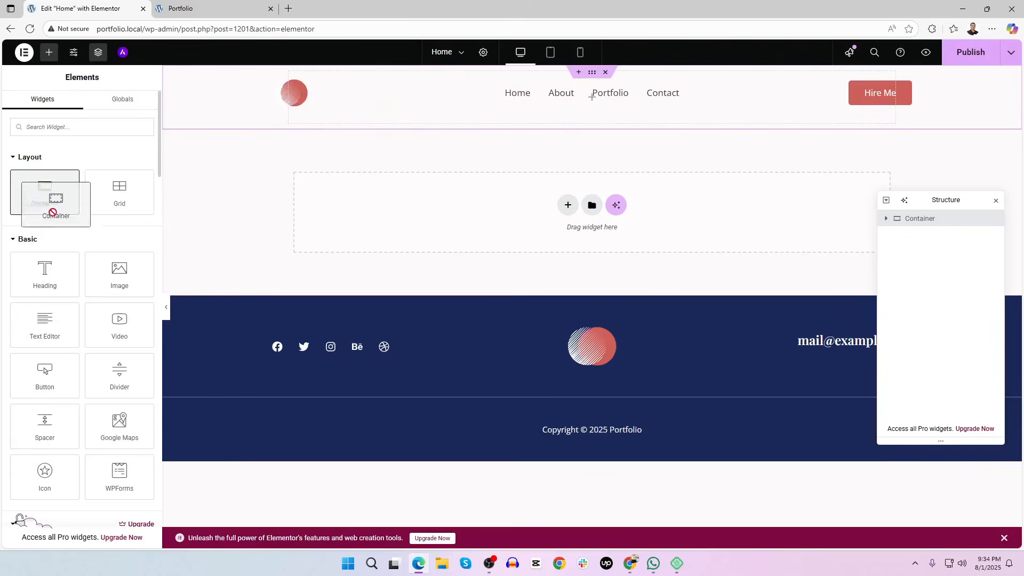
pyautogui.click(913, 222)
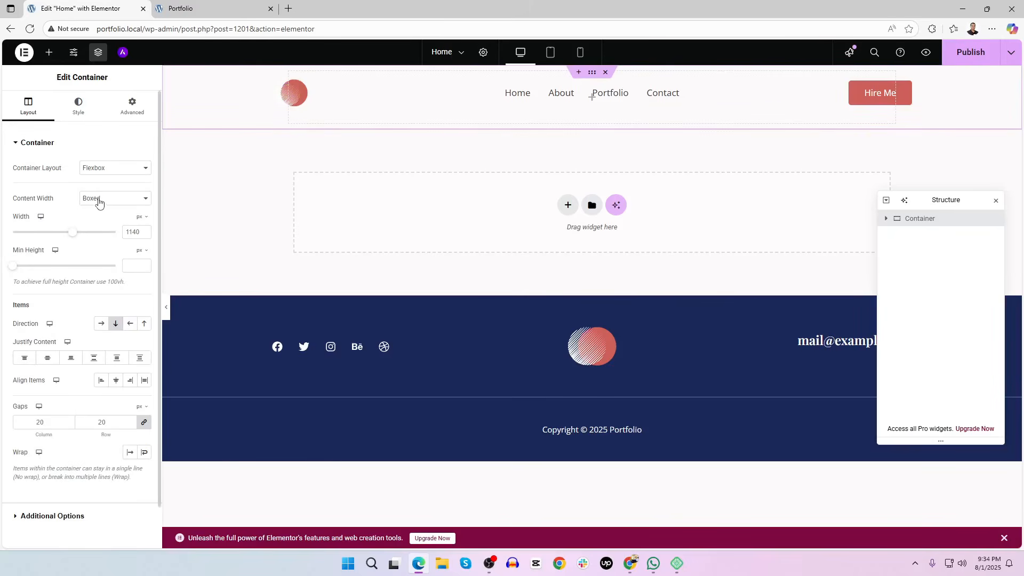
# Outline the container's full width and its inner boxed content area in a screen capture, and discard the capture
pyautogui.click(915, 563)
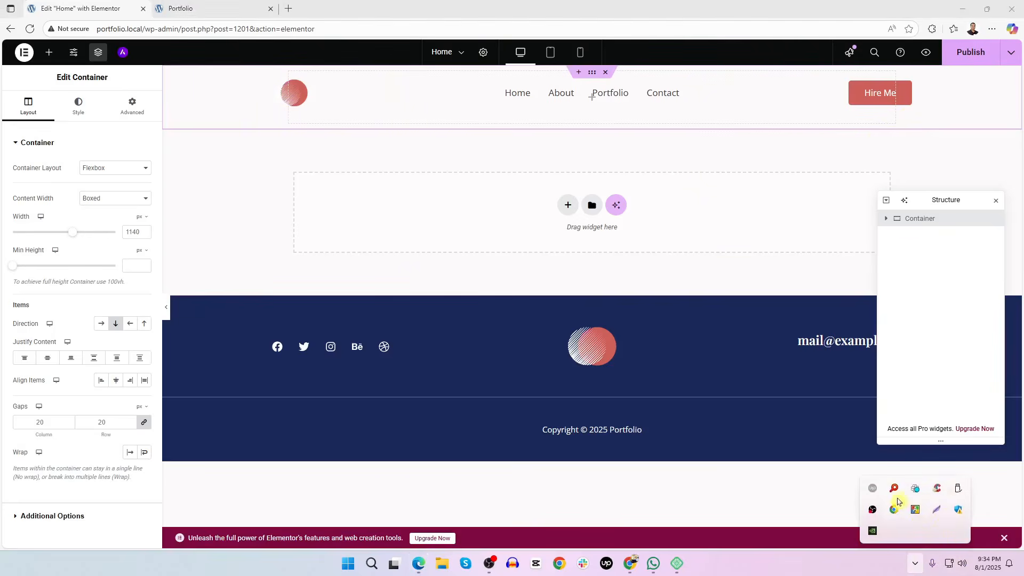
pyautogui.click(937, 509)
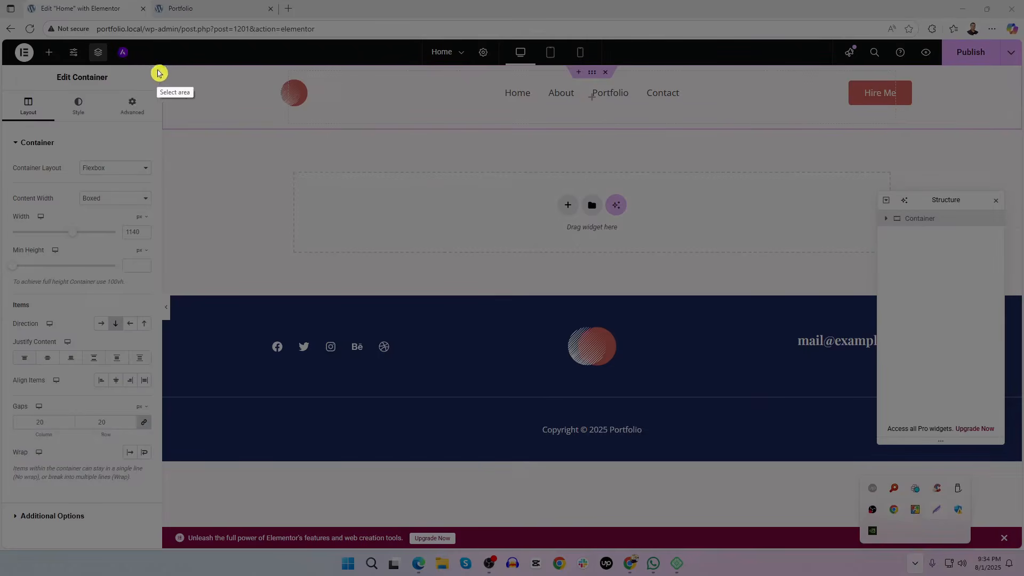
pyautogui.moveTo(162, 65); pyautogui.dragTo(1021, 131)
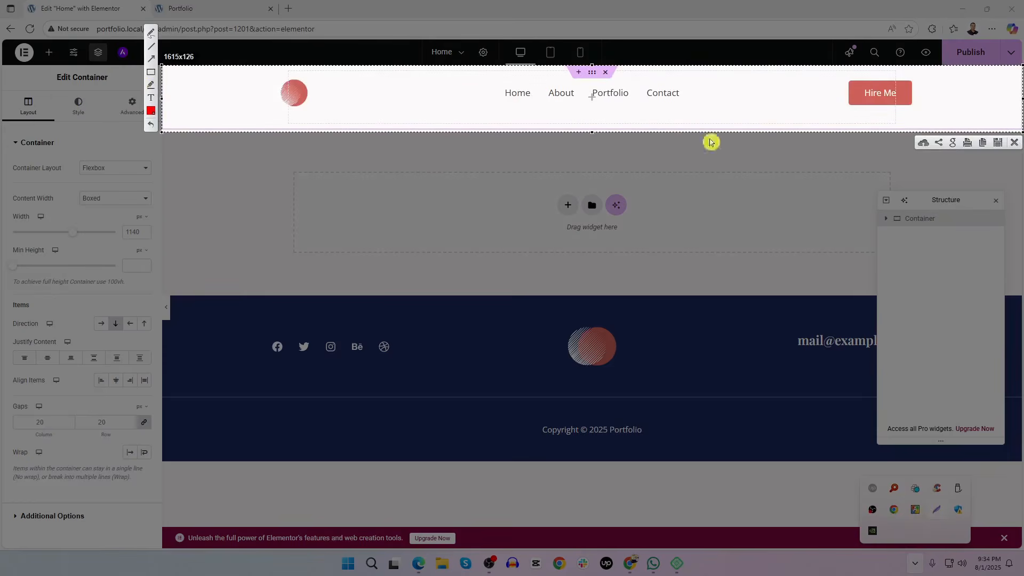
pyautogui.click(150, 71)
pyautogui.moveTo(166, 69)
pyautogui.mouseDown()
pyautogui.moveTo(711, 124)
pyautogui.moveTo(1020, 132)
pyautogui.mouseUp()
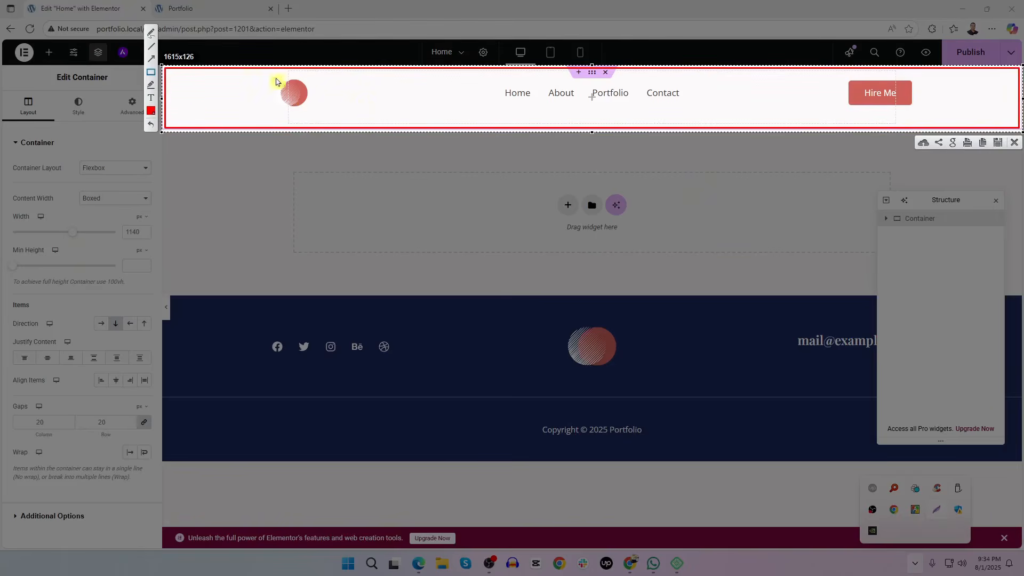
pyautogui.moveTo(287, 73); pyautogui.dragTo(896, 128)
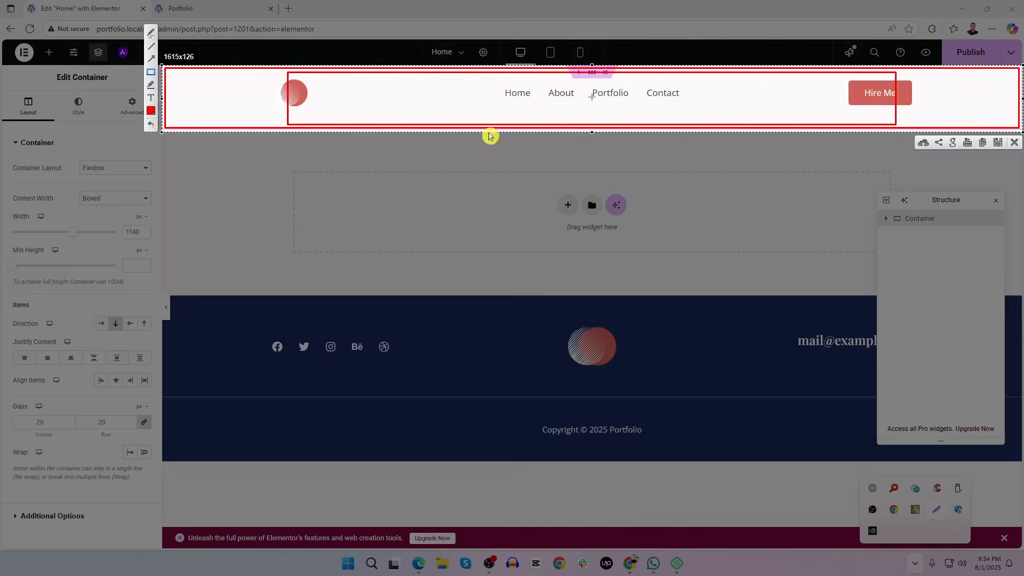
pyautogui.click(1017, 144)
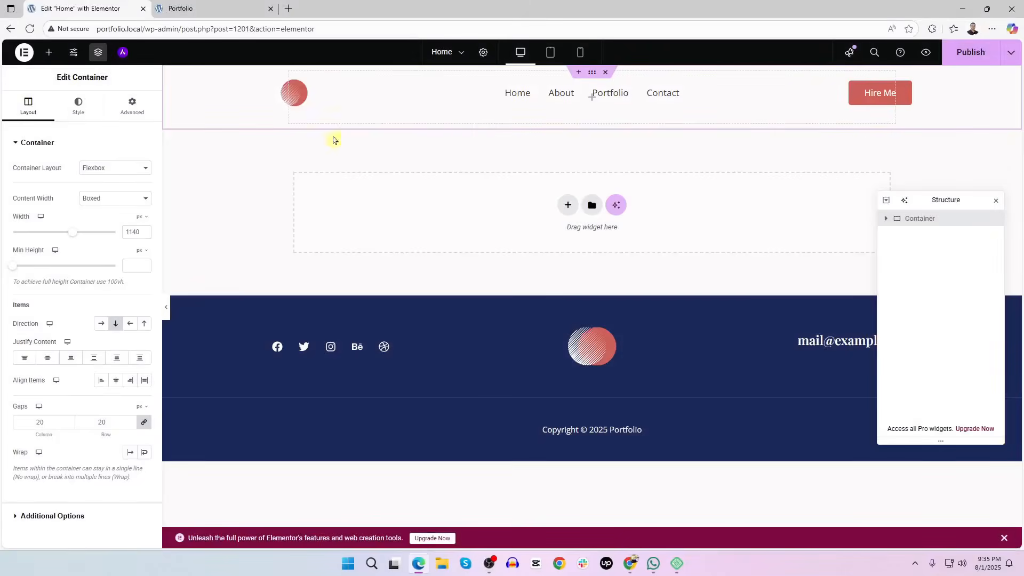
# Add a Heading widget to the container, and set the Home page's layout to Elementor Canvas
pyautogui.click(48, 52)
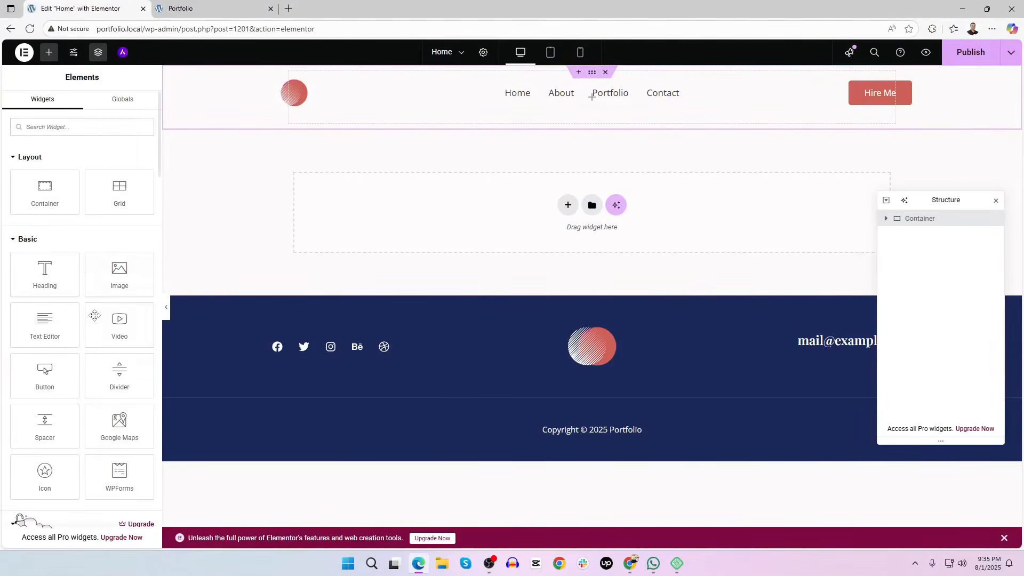
pyautogui.moveTo(45, 273); pyautogui.dragTo(411, 106)
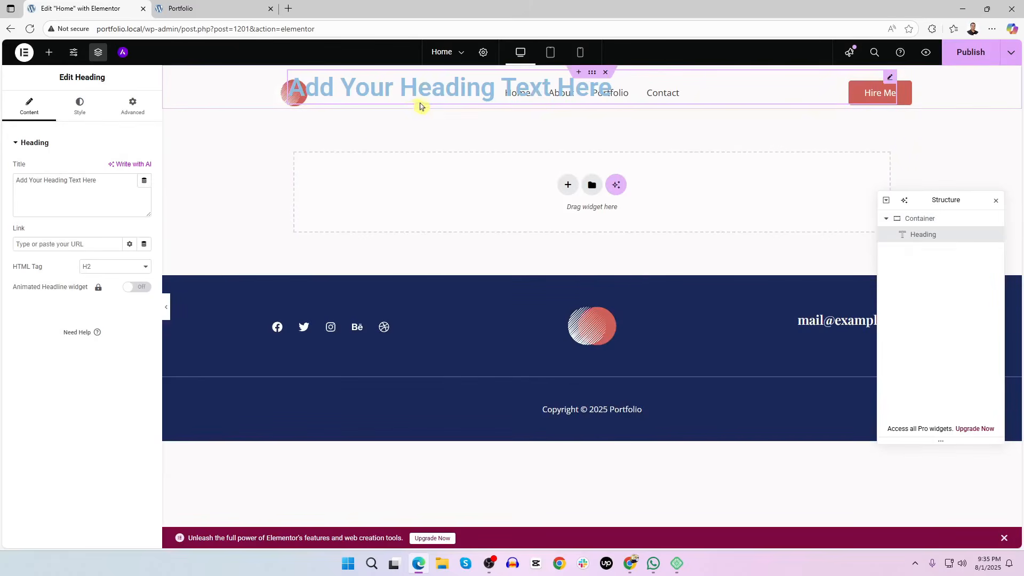
pyautogui.click(484, 51)
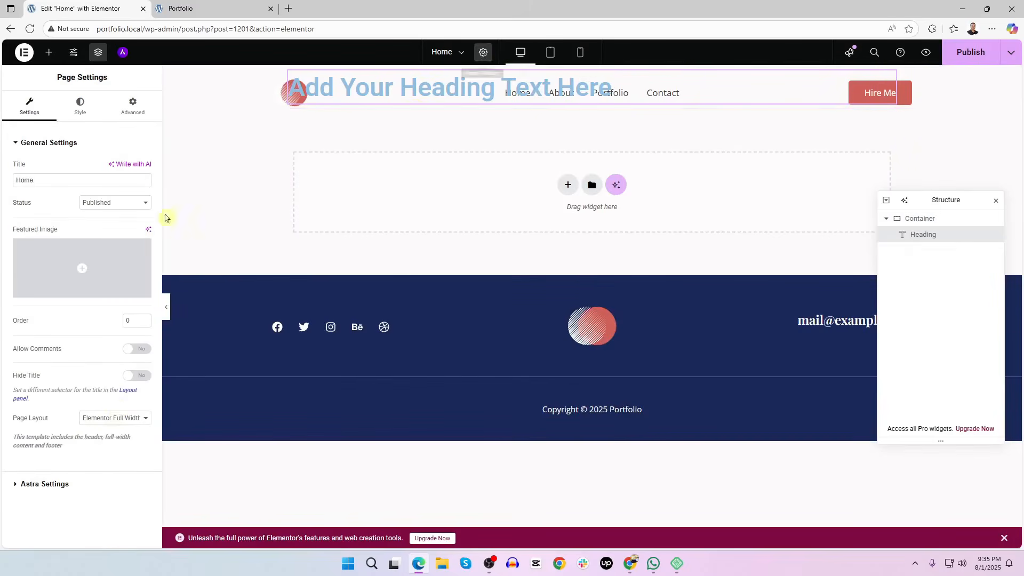
pyautogui.click(114, 418)
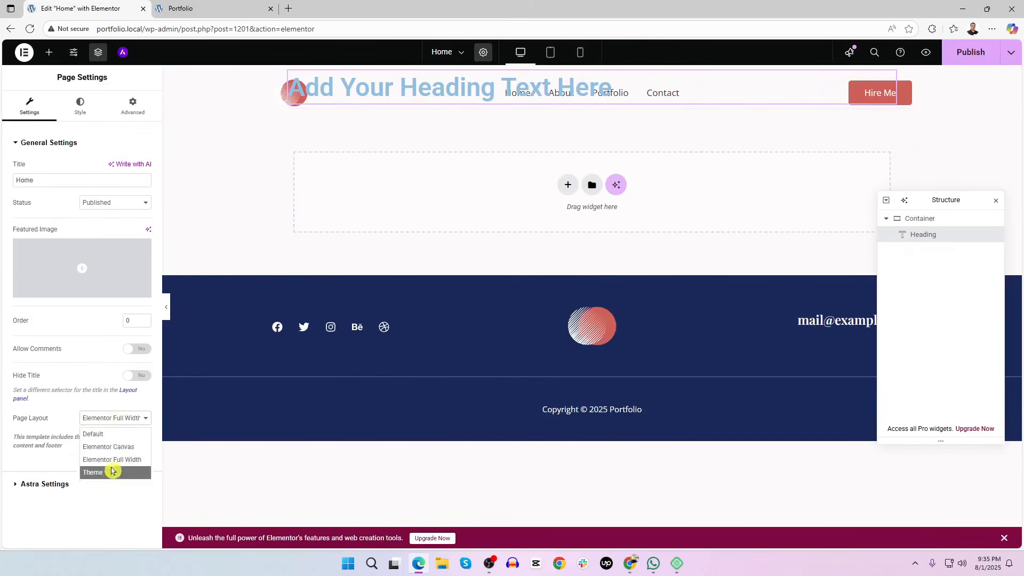
pyautogui.click(128, 447)
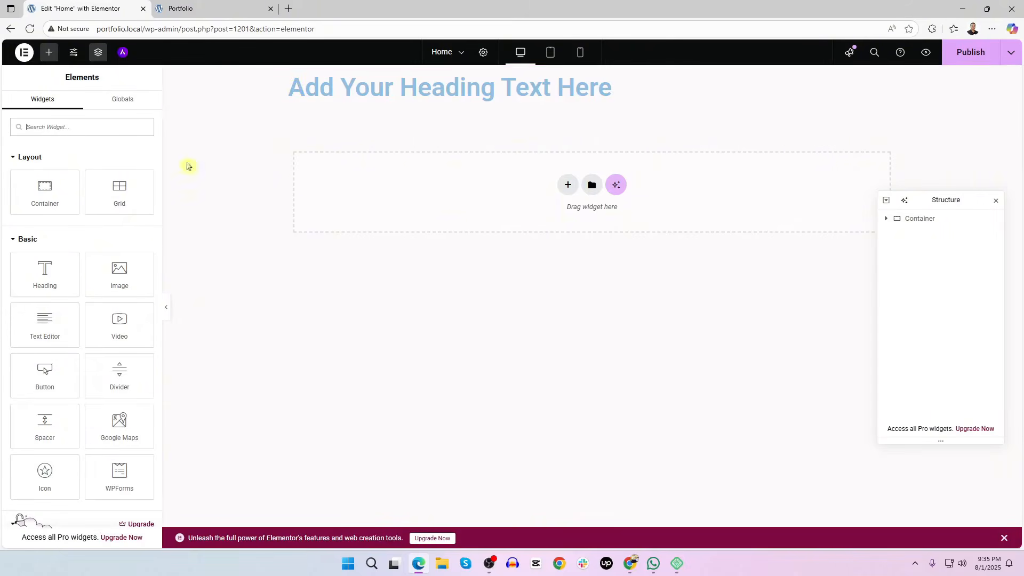
# Preview the boxed heading without the editing tools, and outline its content area in a discarded screen capture
pyautogui.click(166, 307)
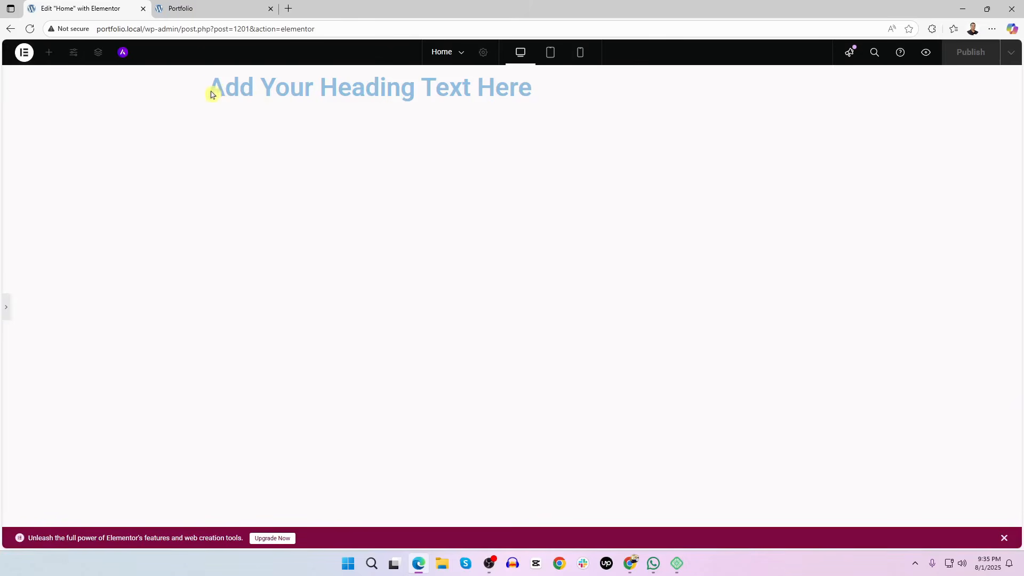
pyautogui.click(6, 309)
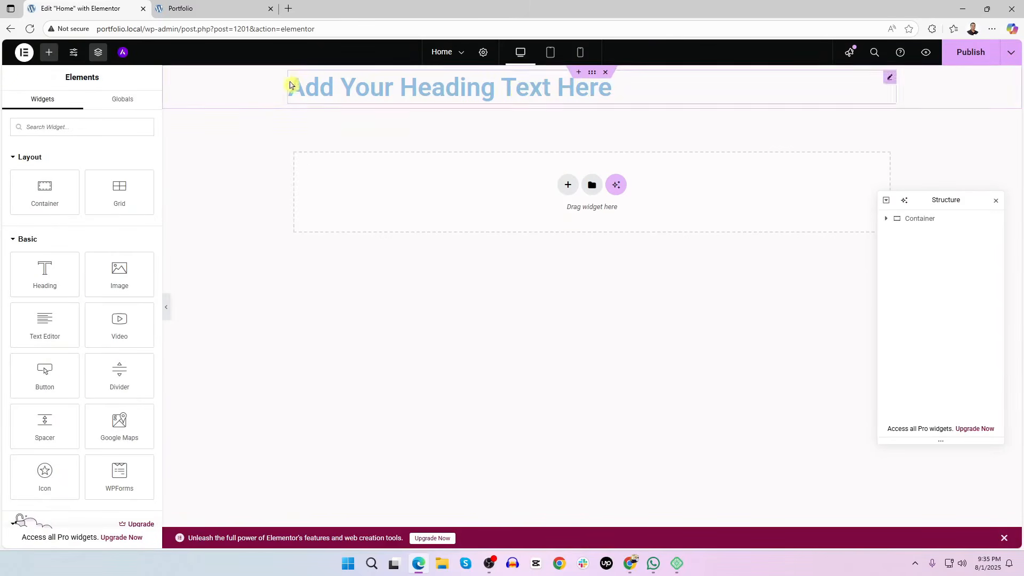
pyautogui.click(915, 568)
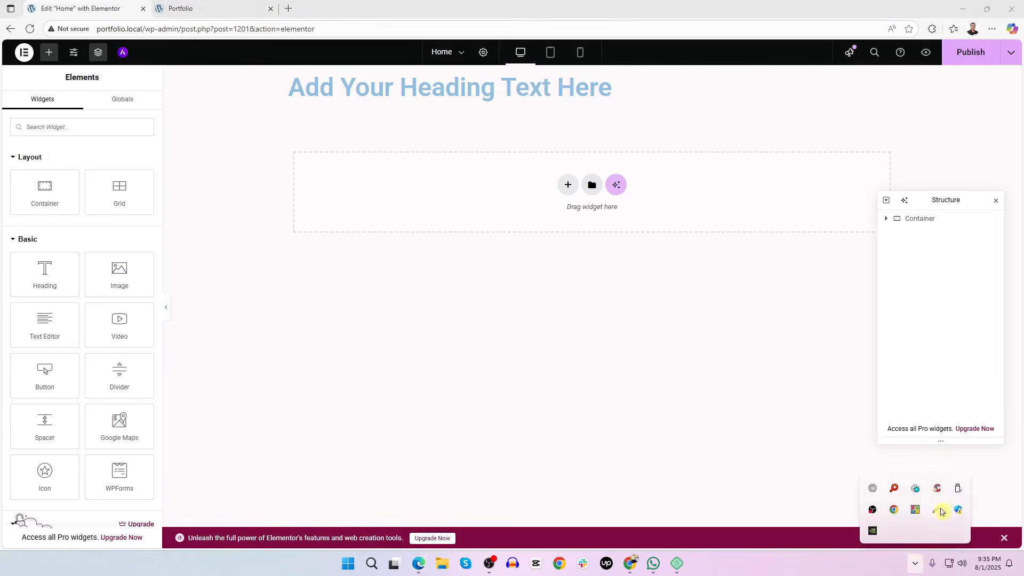
pyautogui.click(936, 509)
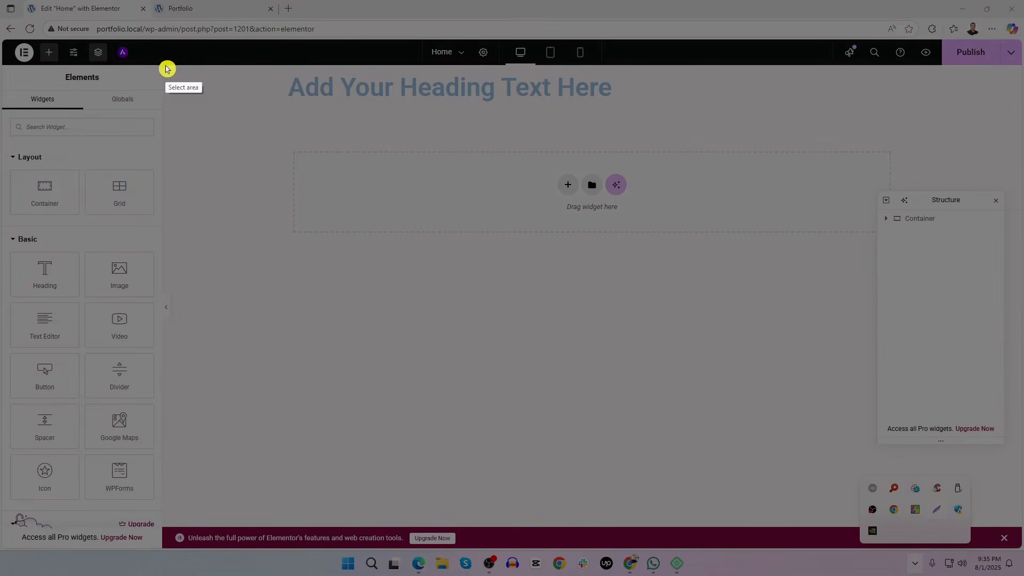
pyautogui.moveTo(165, 65)
pyautogui.mouseDown()
pyautogui.moveTo(1021, 193)
pyautogui.moveTo(1017, 149)
pyautogui.mouseUp()
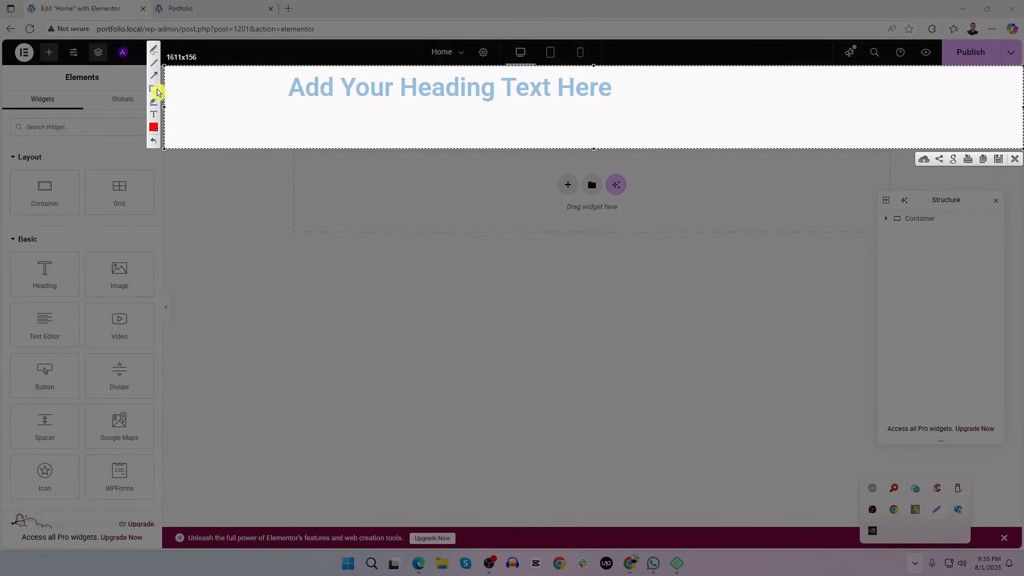
pyautogui.click(154, 89)
pyautogui.moveTo(289, 69)
pyautogui.mouseDown()
pyautogui.moveTo(645, 125)
pyautogui.moveTo(892, 125)
pyautogui.mouseUp()
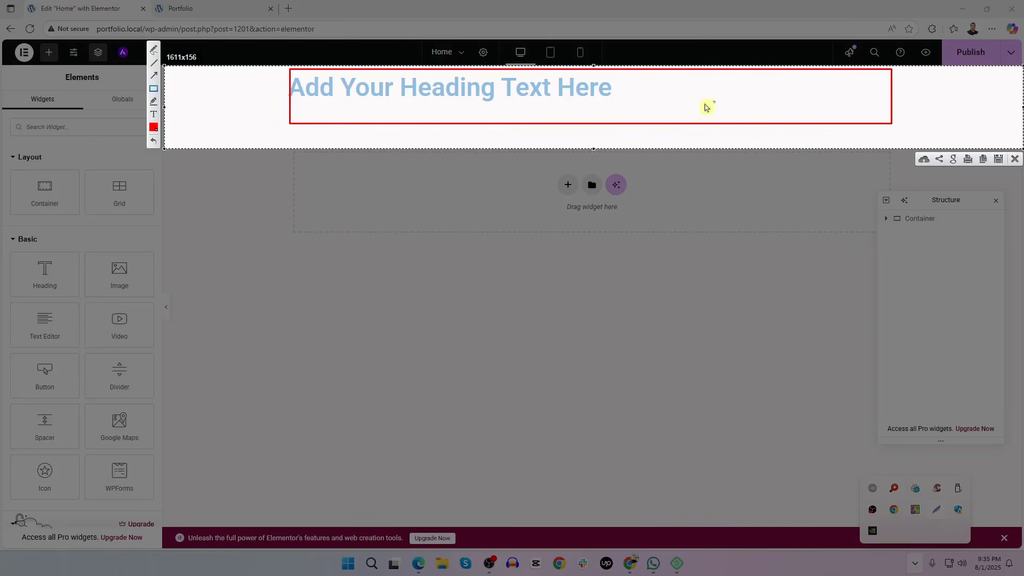
pyautogui.click(1015, 159)
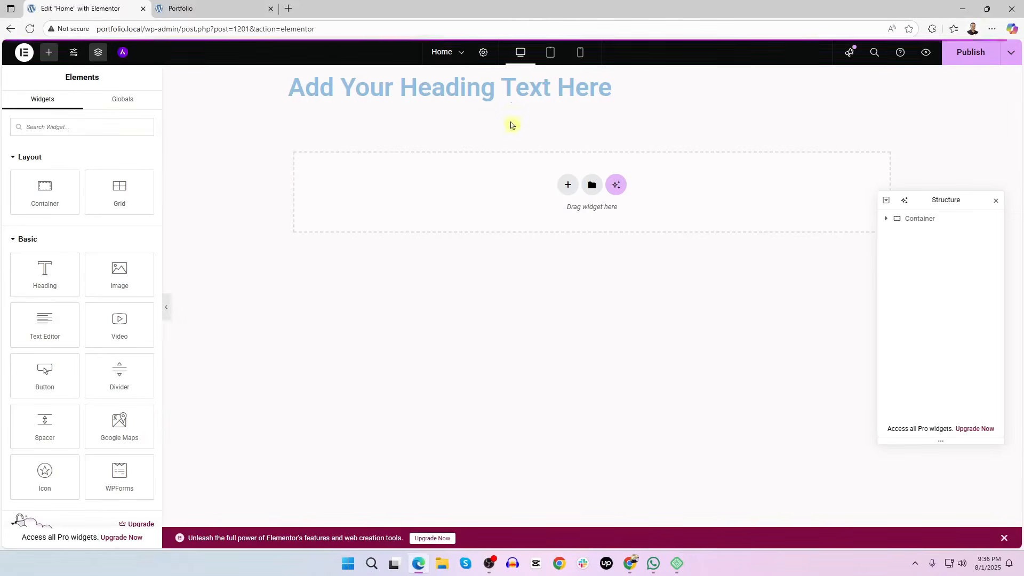
# Set the content width of the heading's parent container to Full Width
pyautogui.click(863, 219)
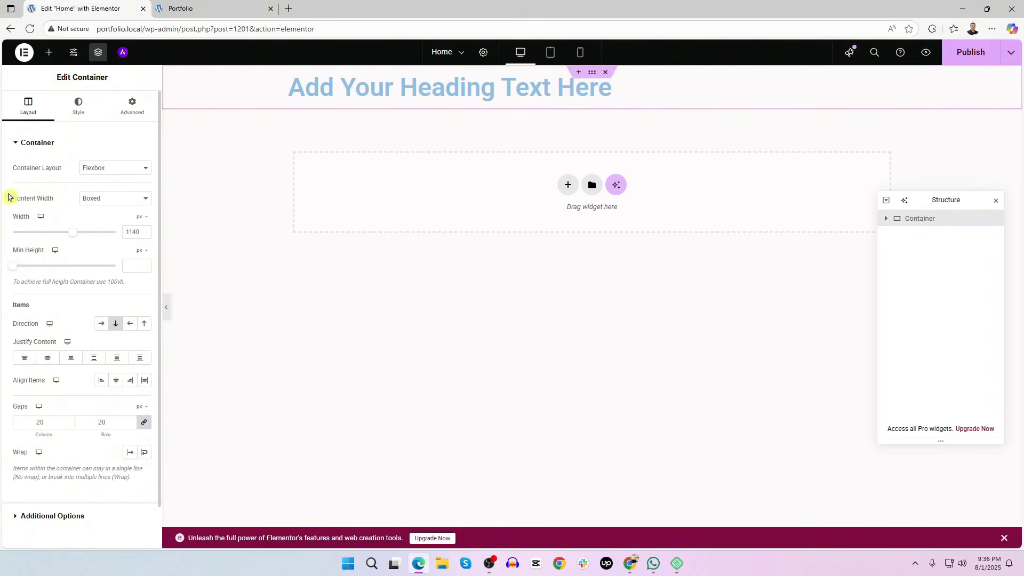
pyautogui.click(94, 199)
pyautogui.click(97, 219)
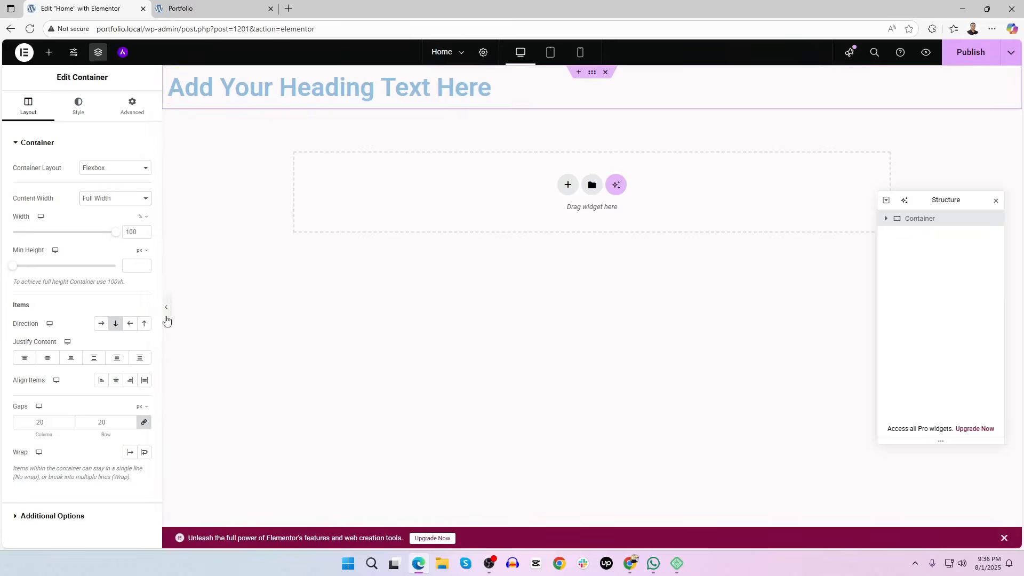
# Preview the full-width heading without the editing tools, and set its parent container's content width back to Boxed
pyautogui.click(165, 308)
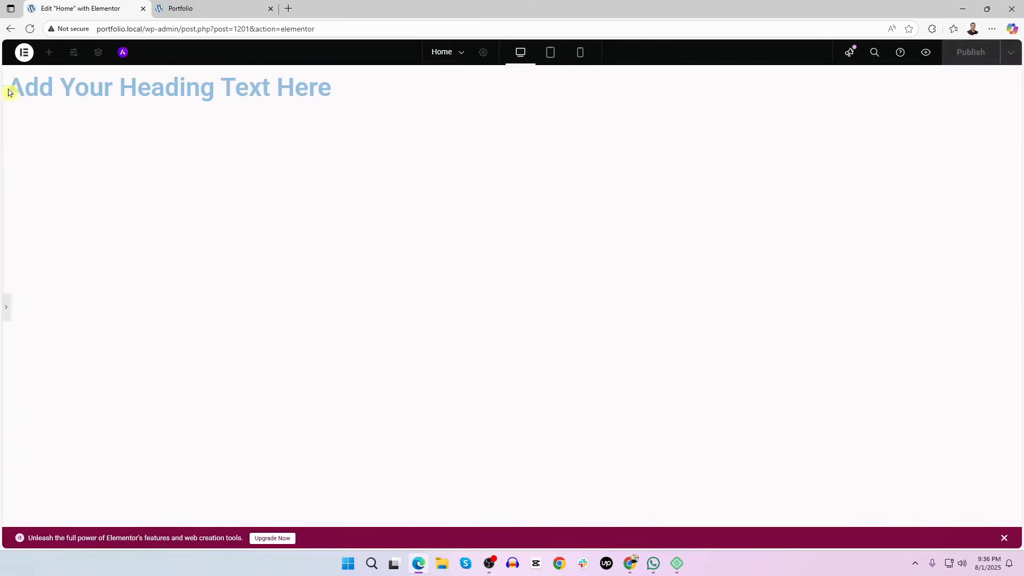
pyautogui.click(6, 315)
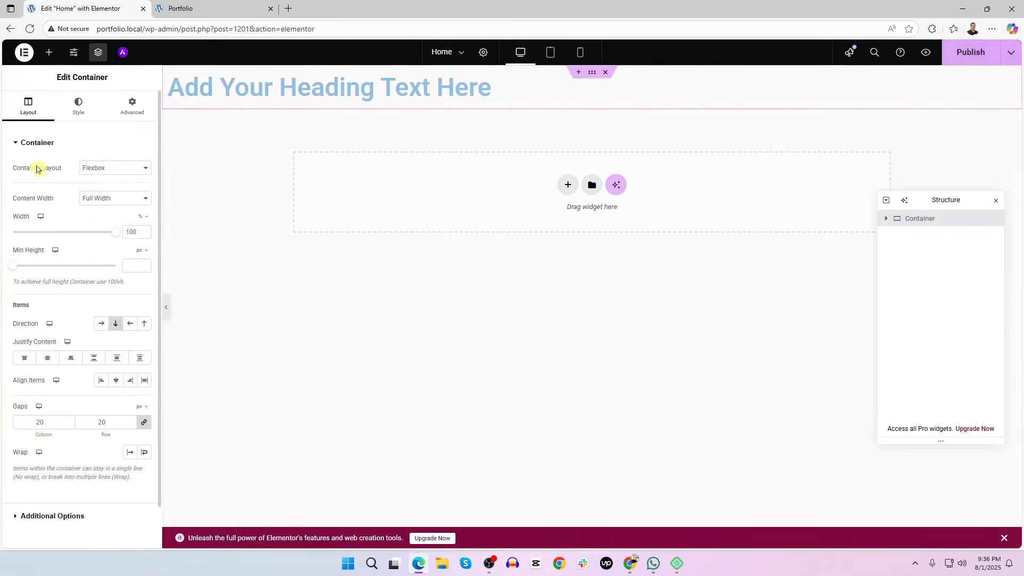
pyautogui.click(123, 199)
pyautogui.click(125, 214)
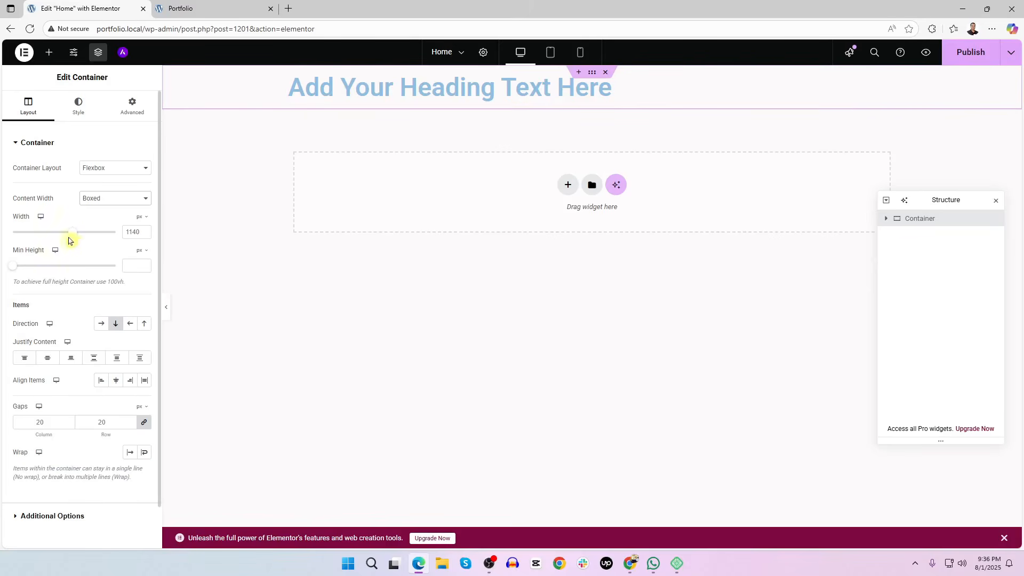
pyautogui.click(101, 201)
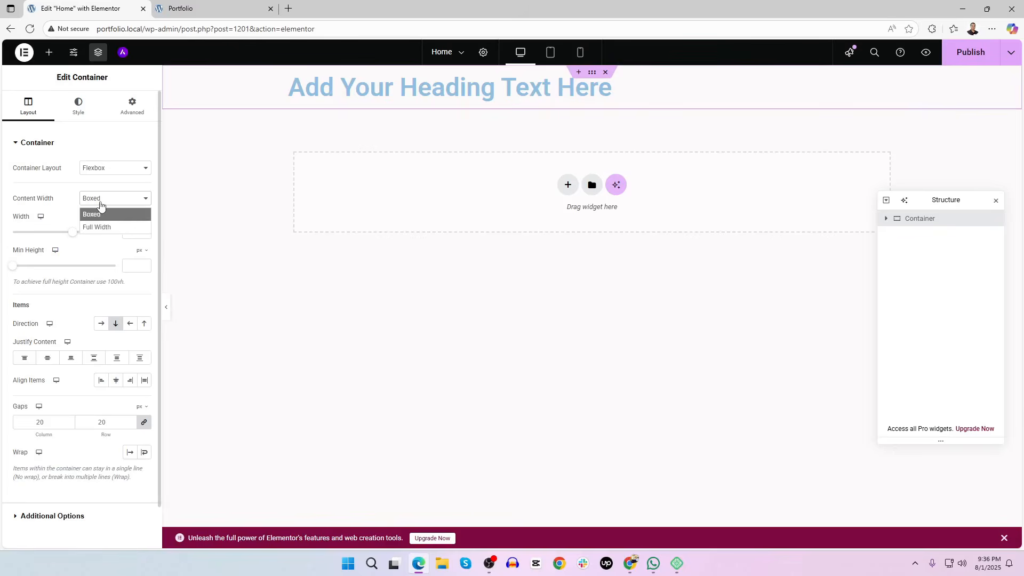
# Switch to the Fixpro landing page on Dribbble and examine how its sections and inner content are laid out
pyautogui.click(181, 9)
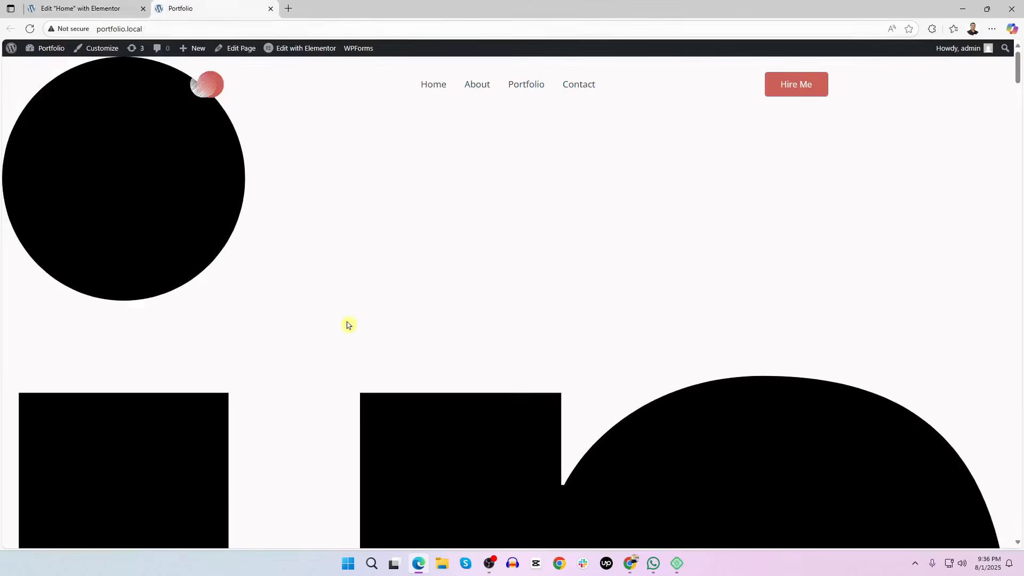
pyautogui.hotkey('alt', 'Tab')
pyautogui.hotkey('alt', 'Tab')
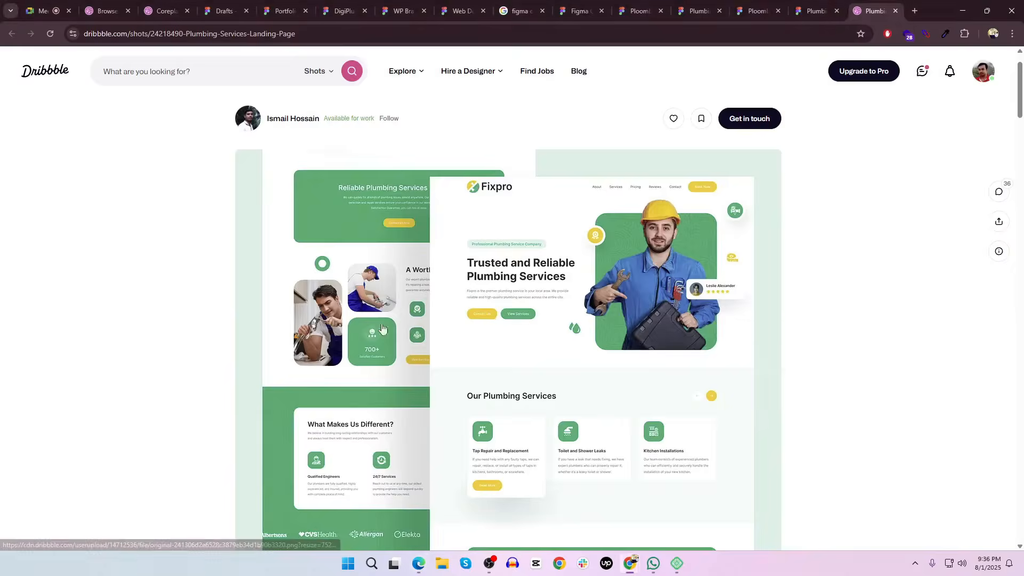
pyautogui.scroll(-3, 338, 284)
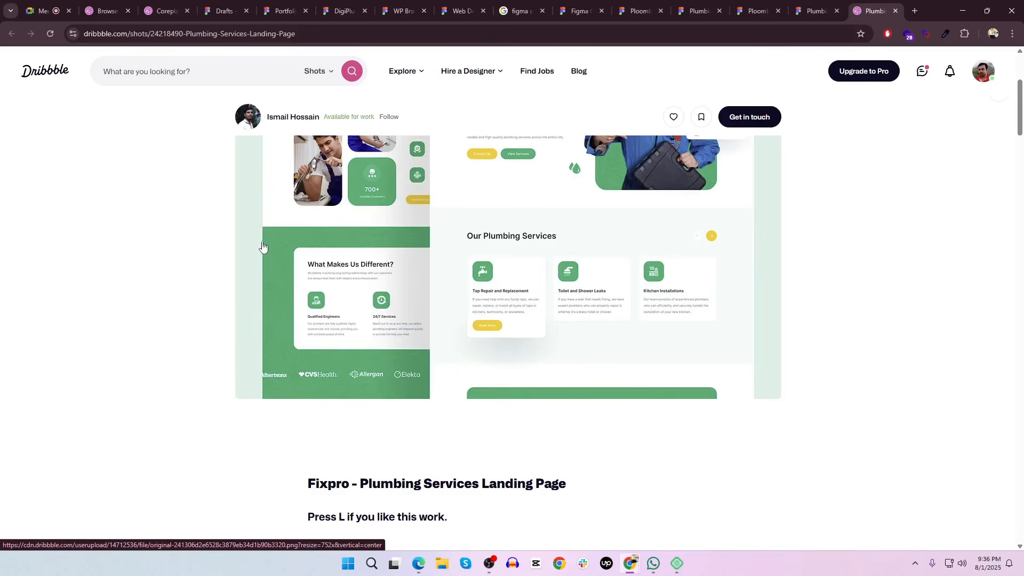
pyautogui.scroll(2, 275, 249)
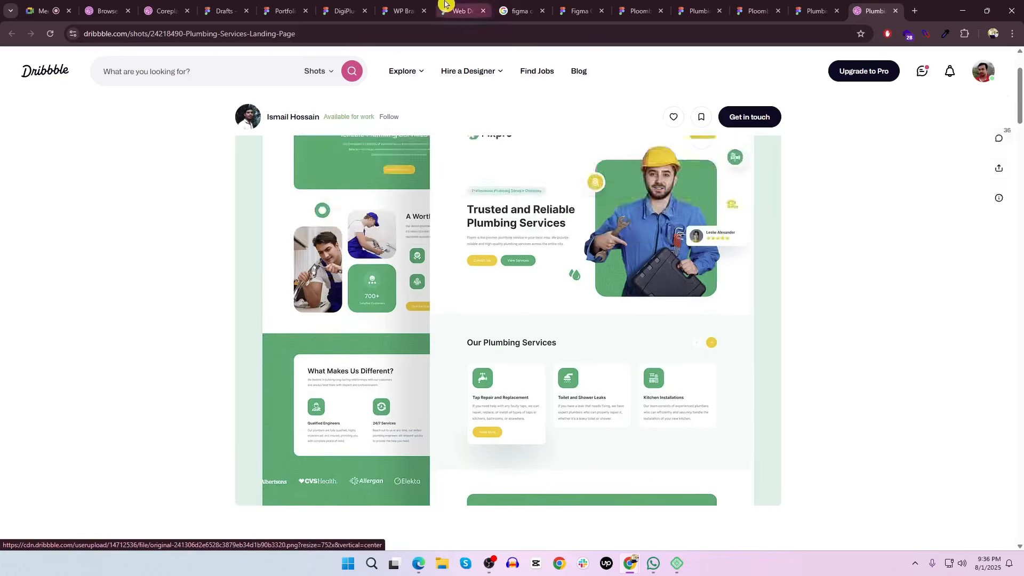
# Open the WP Bravo design in Figma and examine the Hero Banner frame's full width against its inner content
pyautogui.click(459, 11)
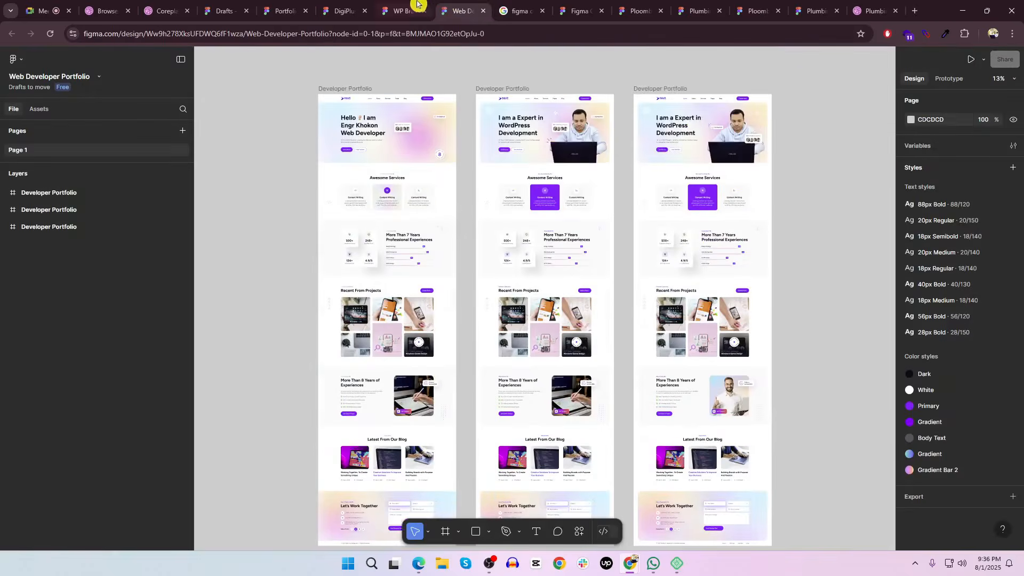
pyautogui.click(401, 10)
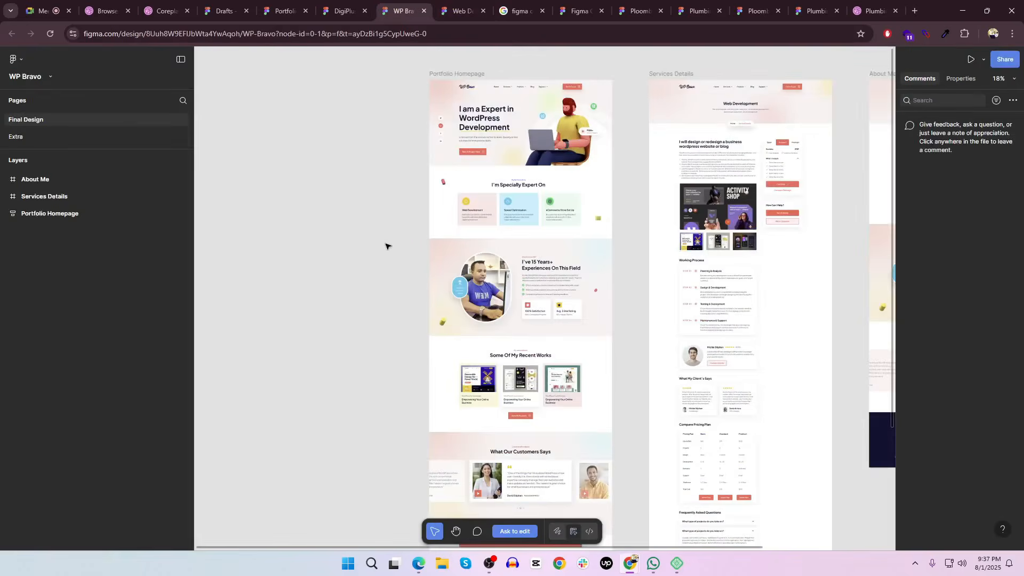
pyautogui.scroll(5, 408, 247)
pyautogui.moveTo(603, 130); pyautogui.dragTo(491, 398)
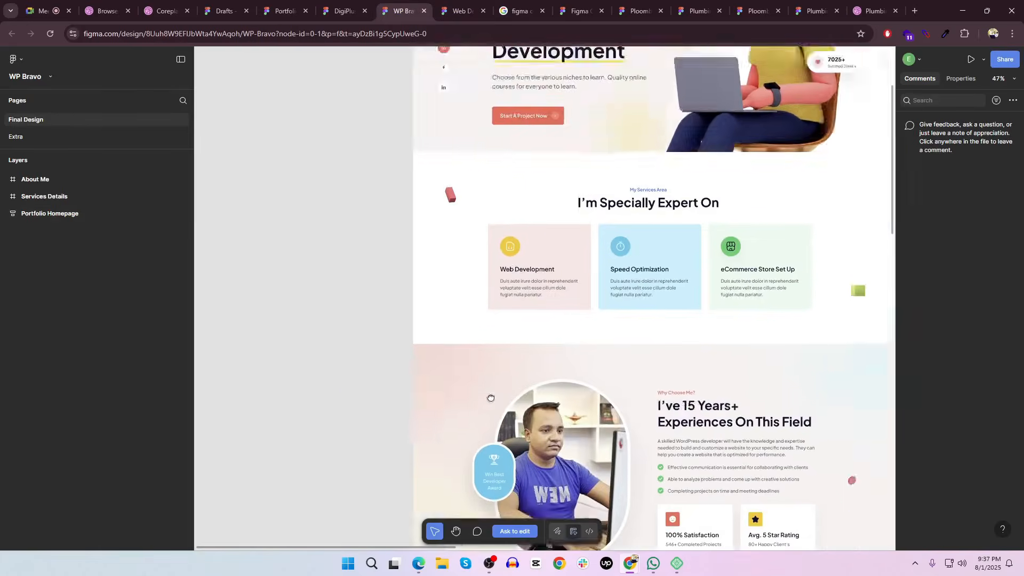
pyautogui.scroll(4, 491, 397)
pyautogui.scroll(3, 425, 319)
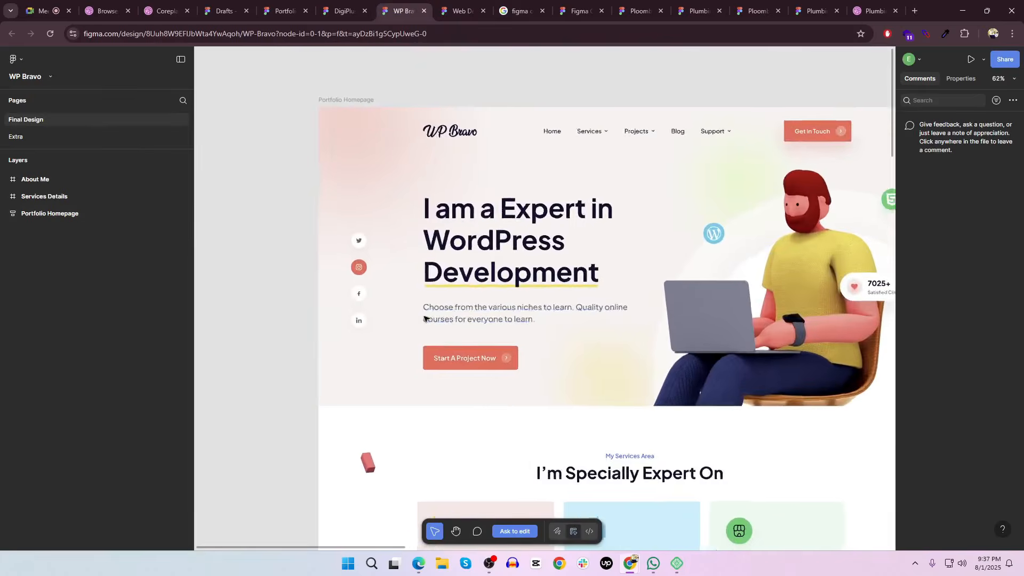
pyautogui.scroll(2, 425, 318)
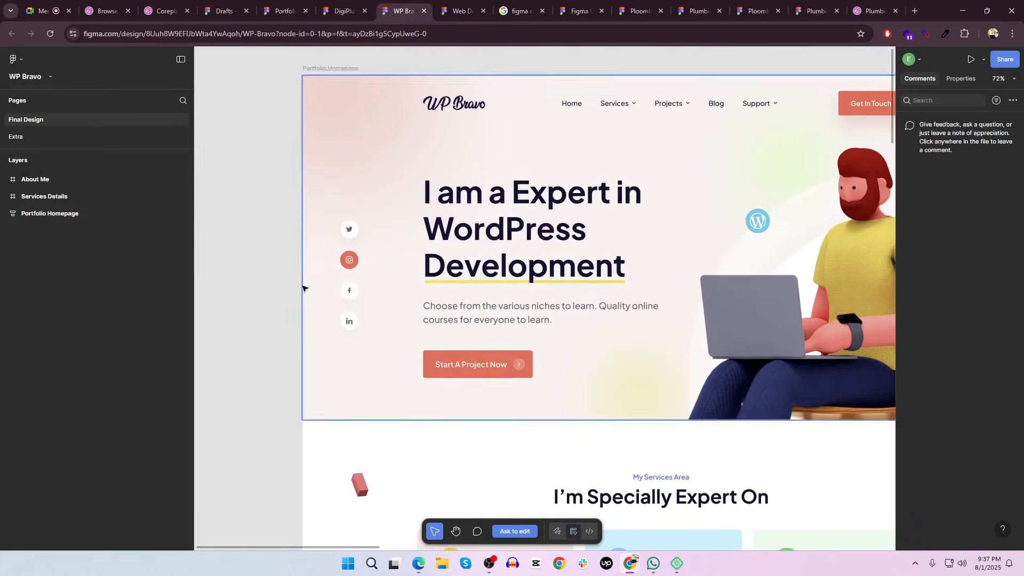
pyautogui.click(311, 103)
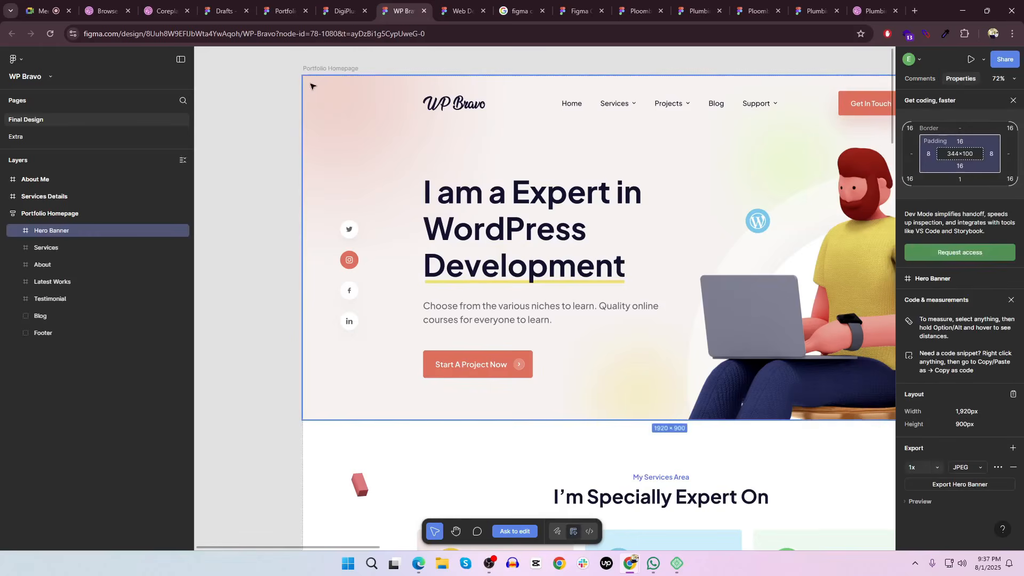
pyautogui.click(254, 109)
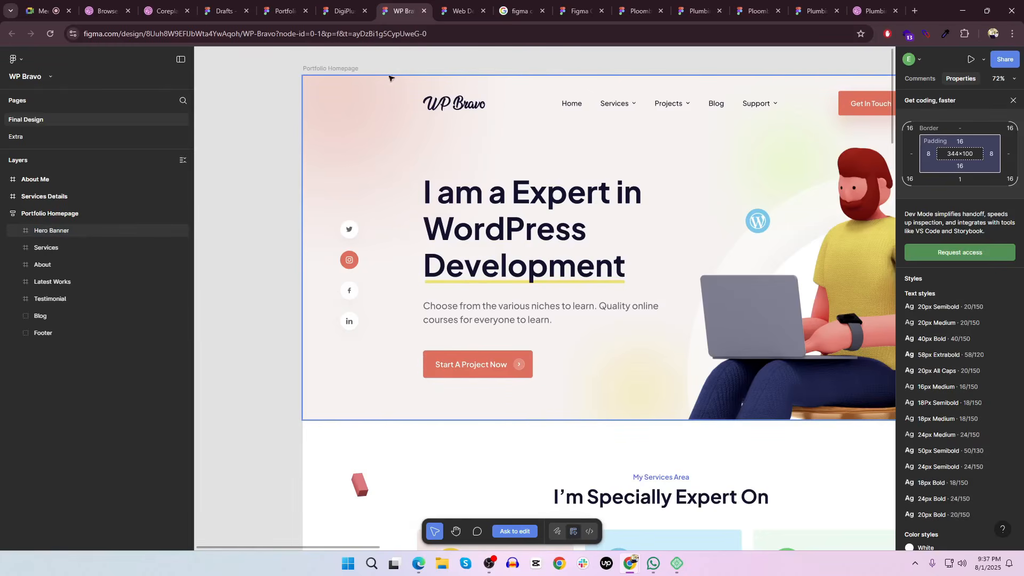
pyautogui.click(325, 172)
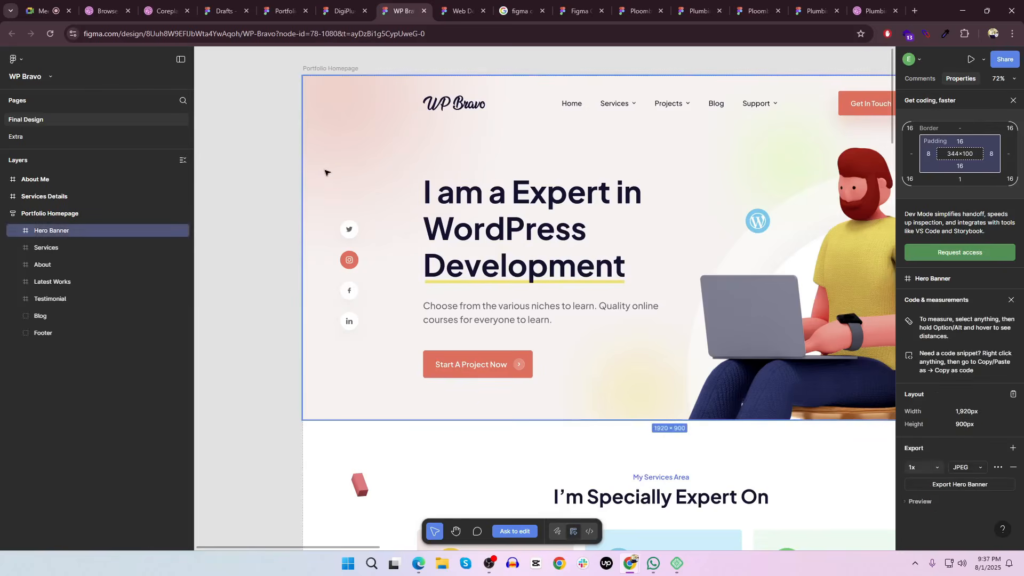
# Return to the Elementor editor of the Home page and delete the Heading widget from the container
pyautogui.hotkey('alt', 'Tab')
pyautogui.click(90, 8)
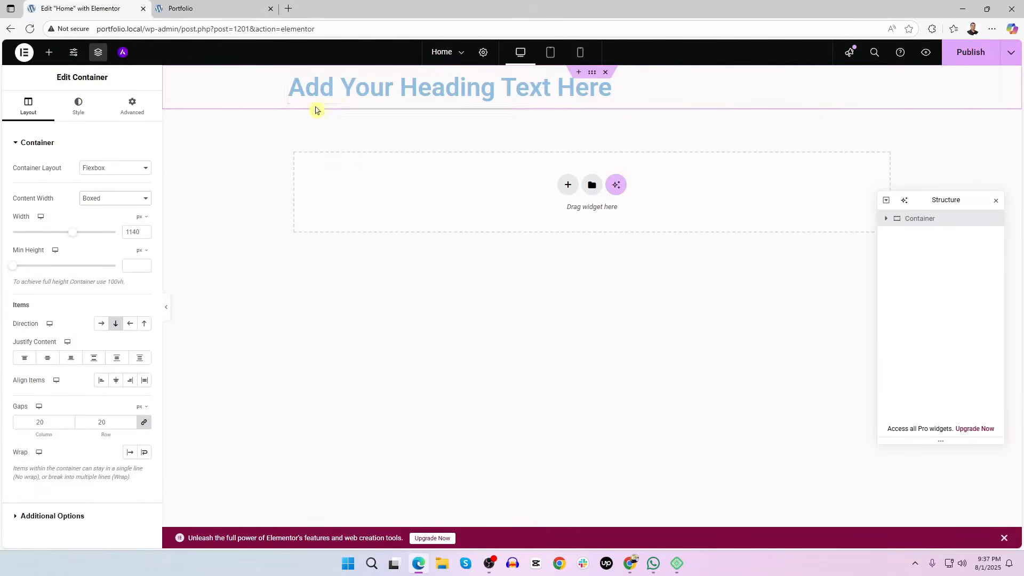
pyautogui.rightClick(449, 84)
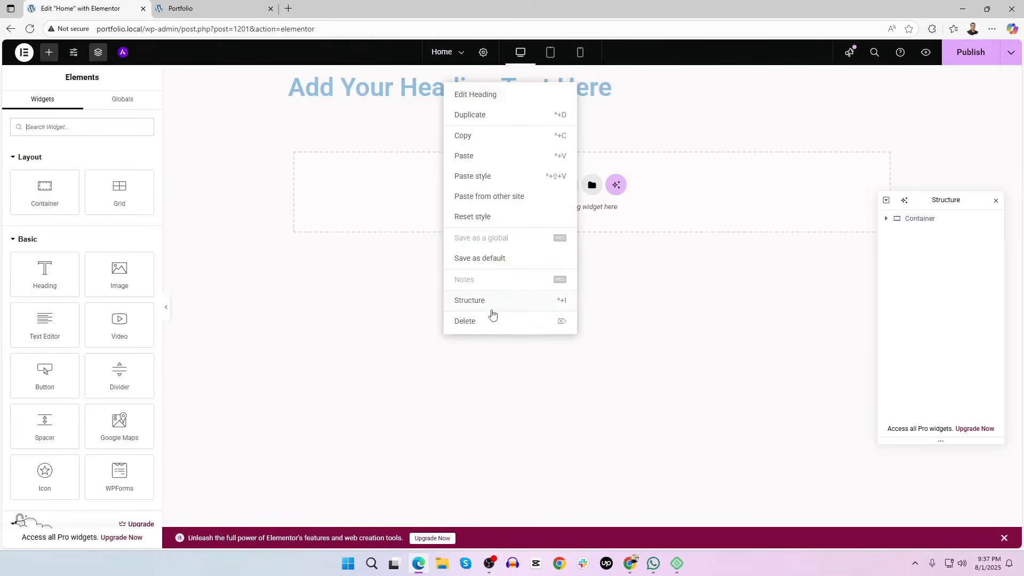
pyautogui.click(484, 327)
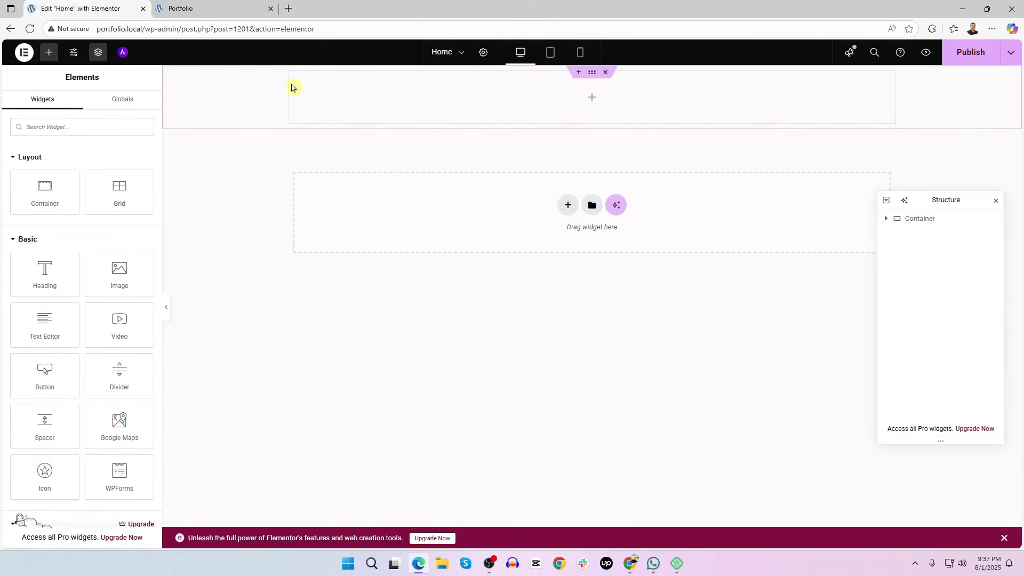
# Nest a second container inside the existing container and view its layout settings
pyautogui.click(920, 220)
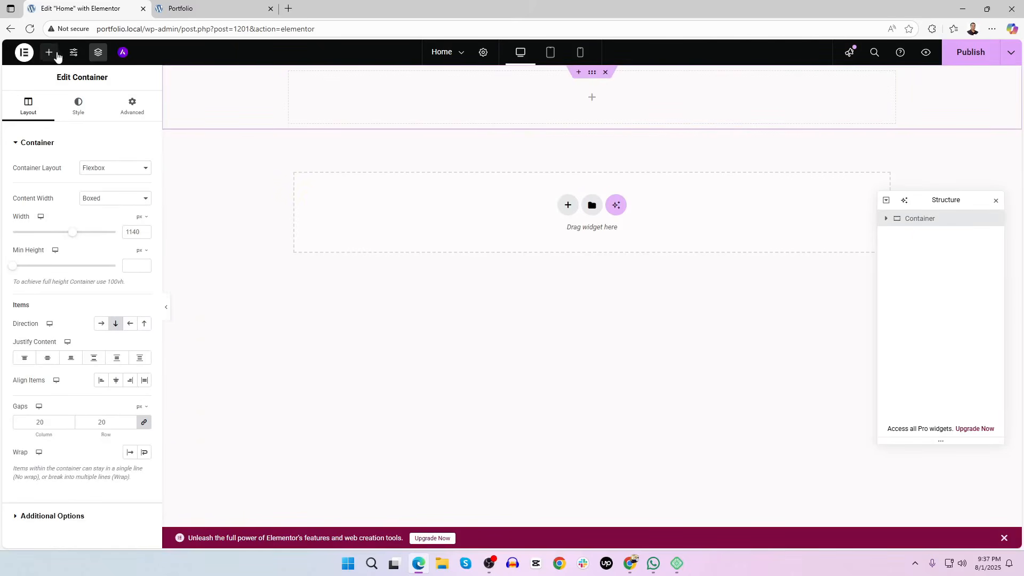
pyautogui.click(51, 53)
pyautogui.moveTo(51, 205); pyautogui.dragTo(345, 107)
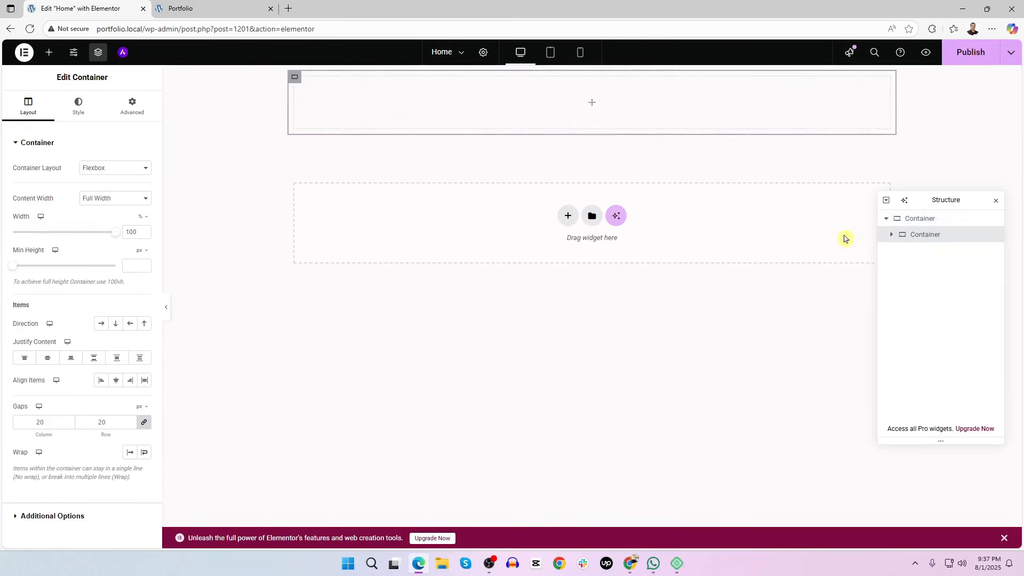
pyautogui.click(926, 234)
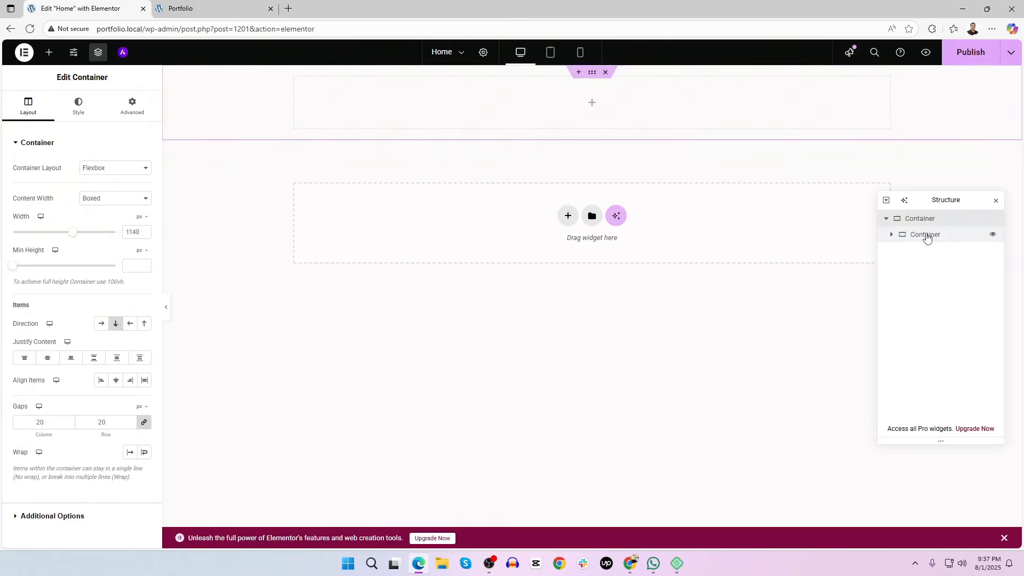
pyautogui.click(926, 234)
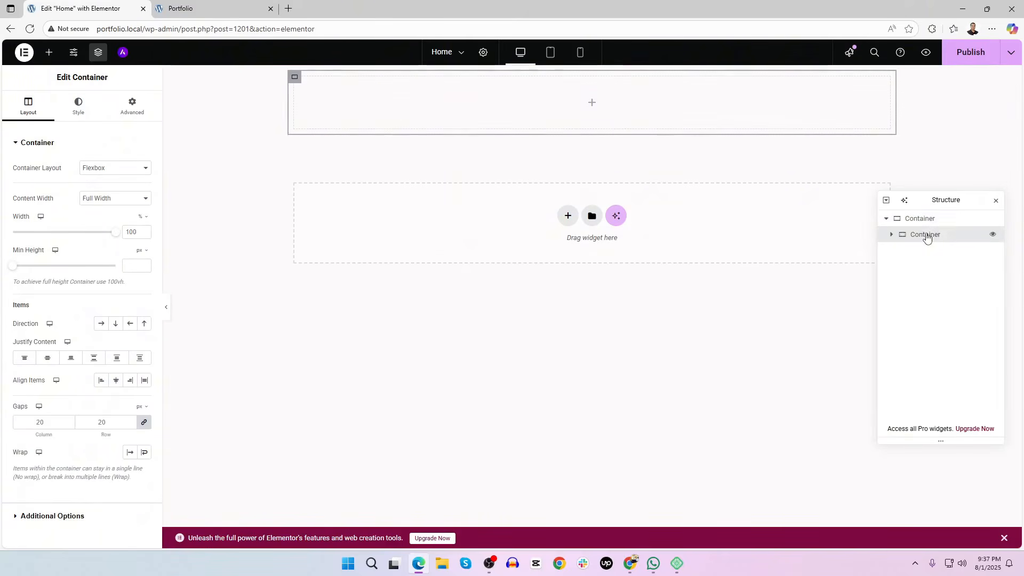
# Delete the nested container and its outer container from the page
pyautogui.rightClick(927, 238)
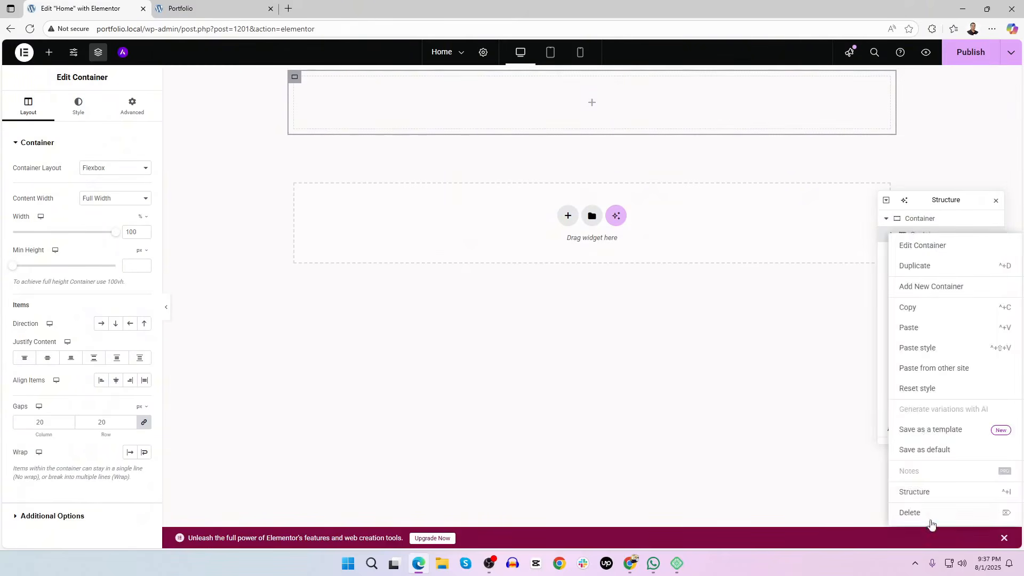
pyautogui.click(931, 518)
pyautogui.rightClick(930, 224)
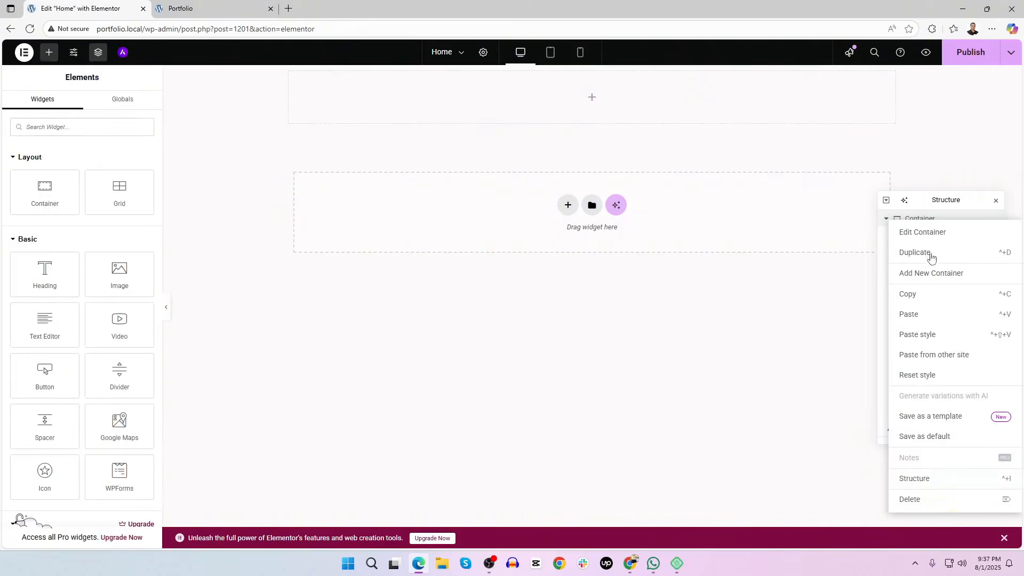
pyautogui.click(942, 499)
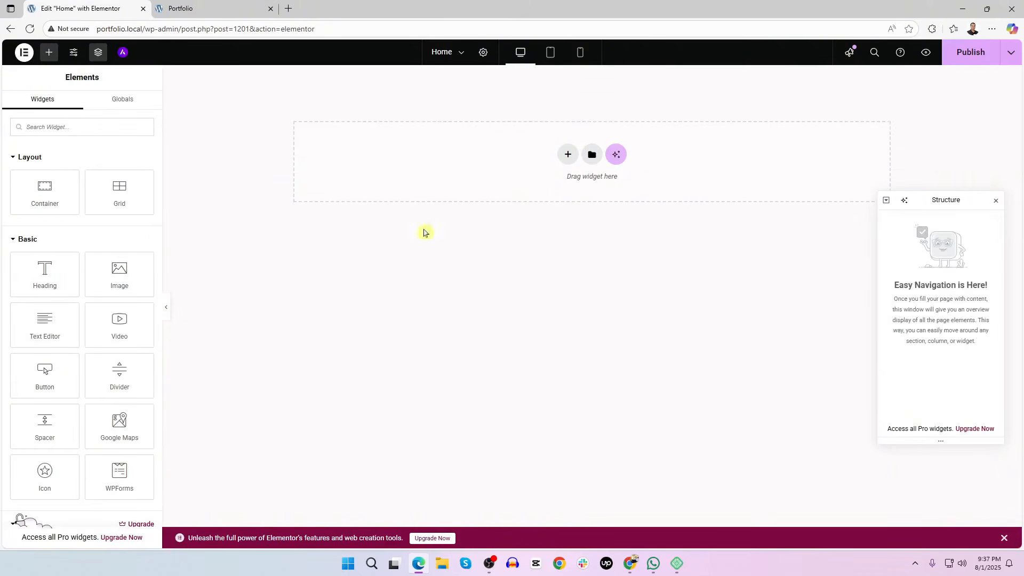
# Add a new container to the empty page and nest another container inside it
pyautogui.moveTo(46, 188); pyautogui.dragTo(400, 170)
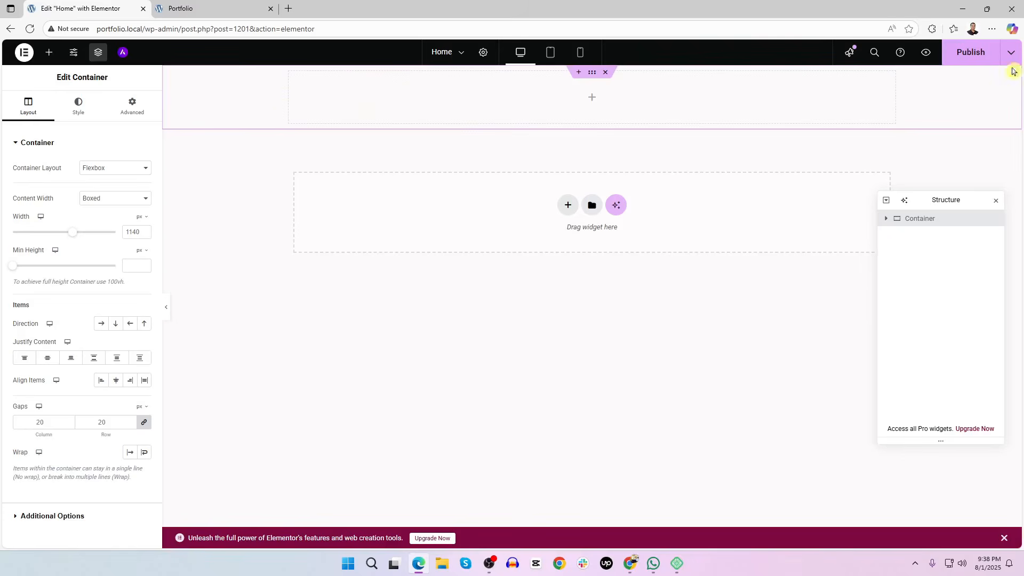
pyautogui.click(48, 52)
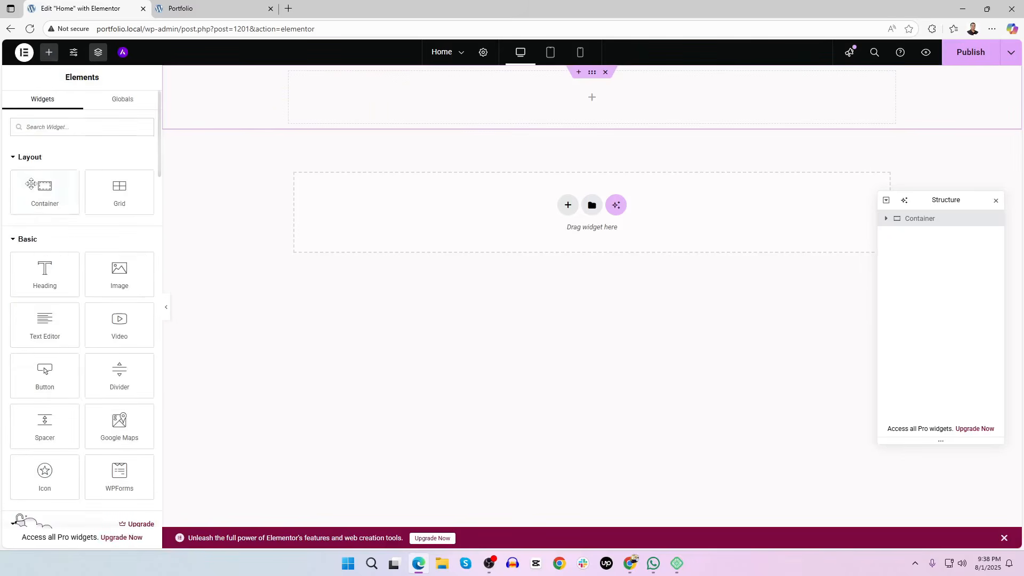
pyautogui.moveTo(31, 184); pyautogui.dragTo(373, 102)
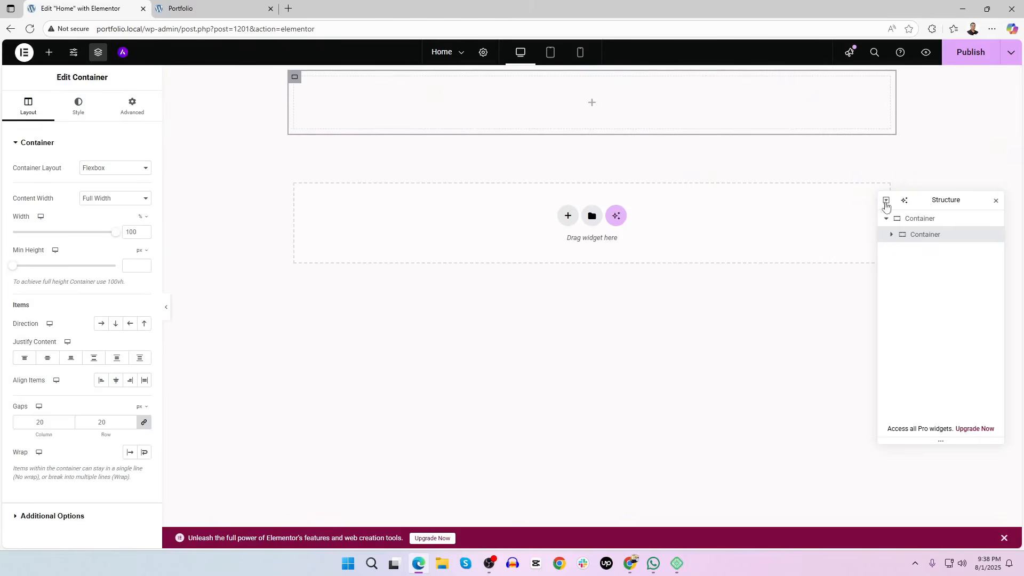
# Switch to the Google Meet call, admit the waiting participant, and return to the Elementor editor
pyautogui.hotkey('alt', 'Tab')
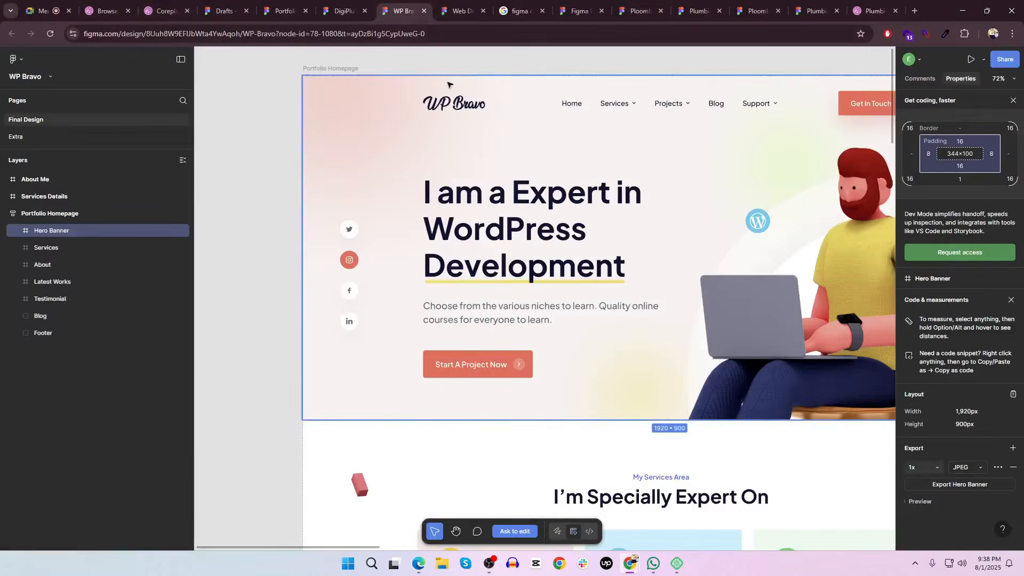
pyautogui.click(48, 10)
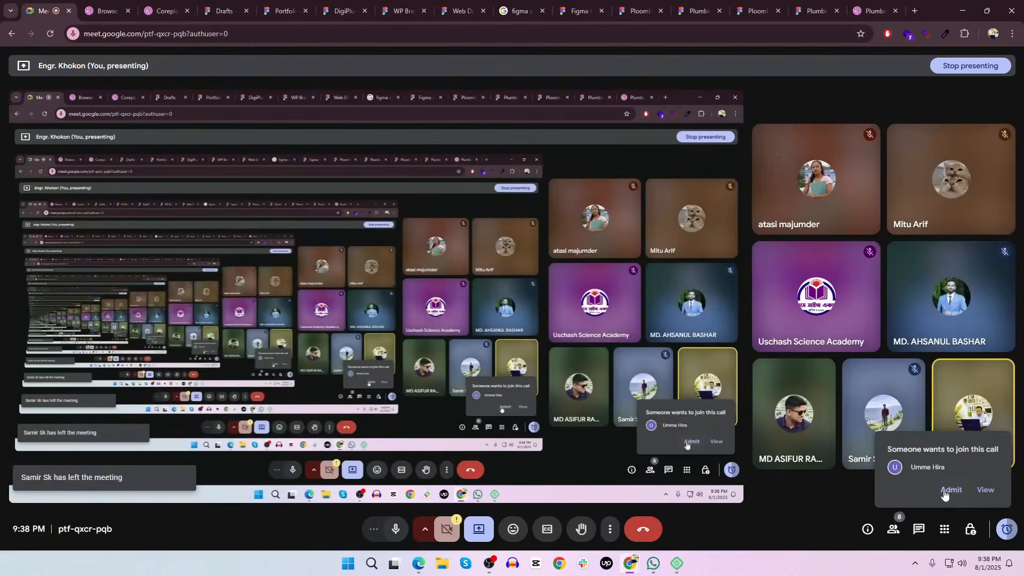
pyautogui.click(946, 491)
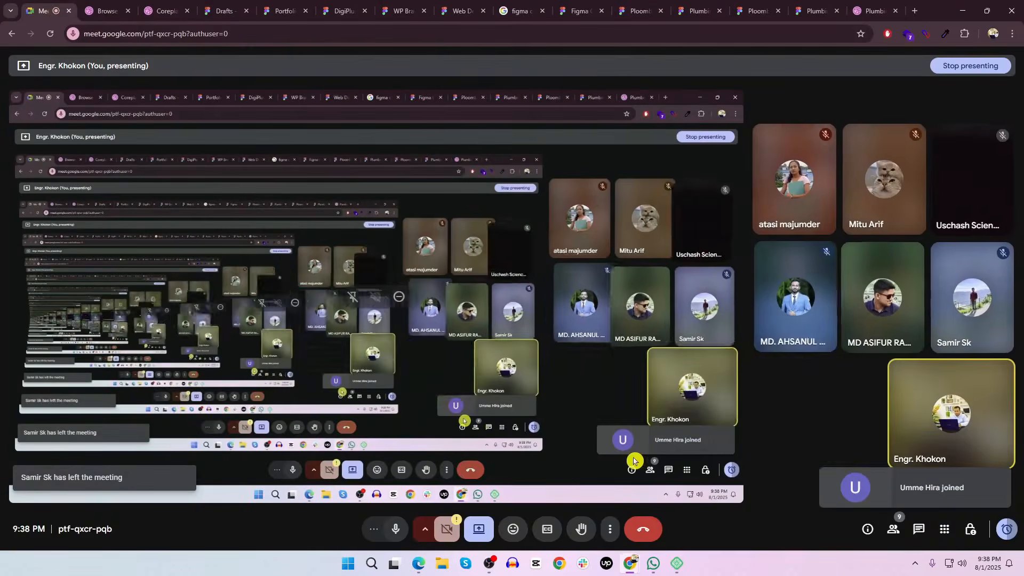
pyautogui.hotkey('alt', 'Tab')
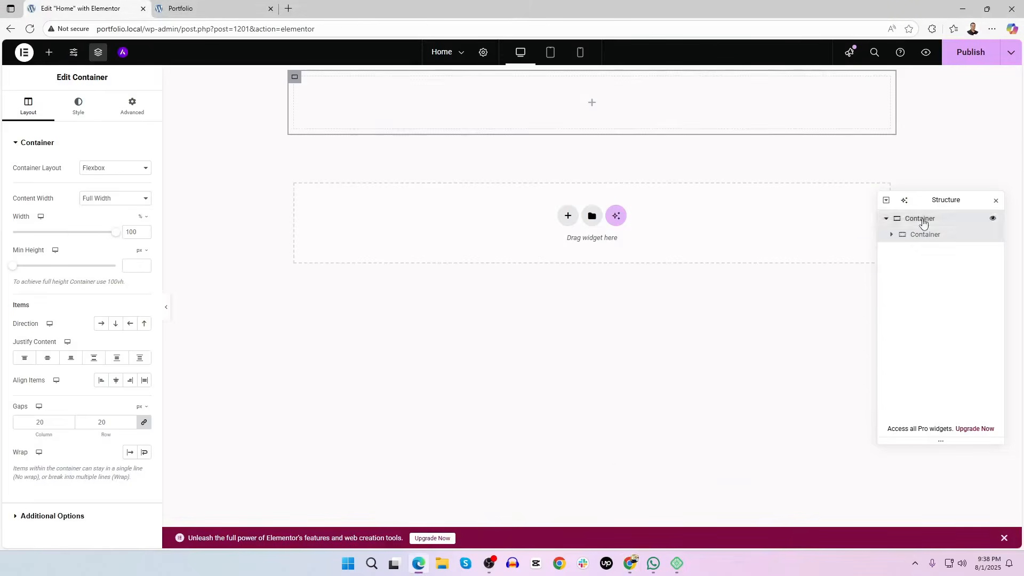
# Rename the outer container as Parent and the nested container as Child in the page structure
pyautogui.click(913, 219)
pyautogui.click(921, 235)
pyautogui.doubleClick(926, 222)
pyautogui.write('F')
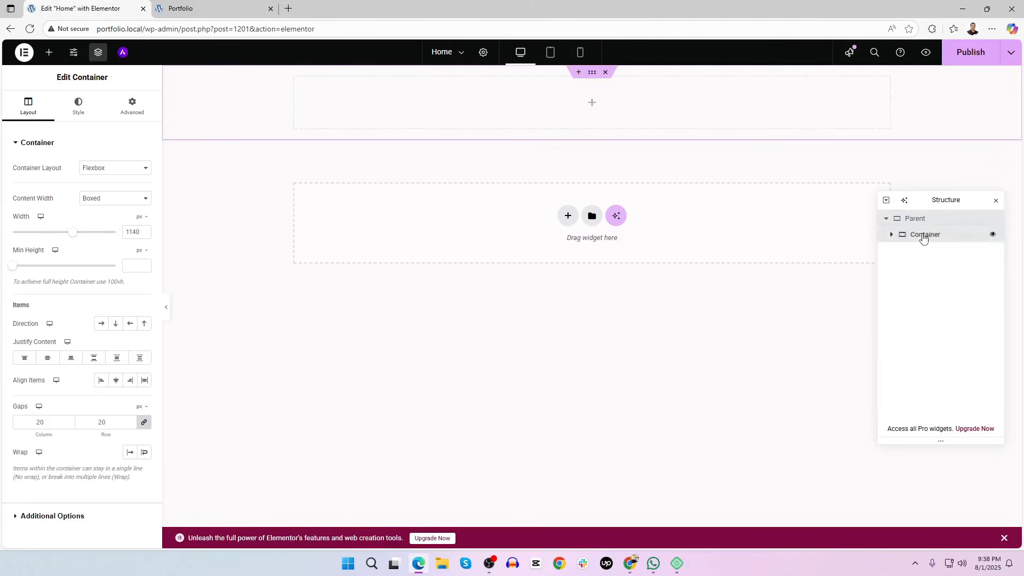
pyautogui.doubleClick(924, 235)
pyautogui.write('Chi')
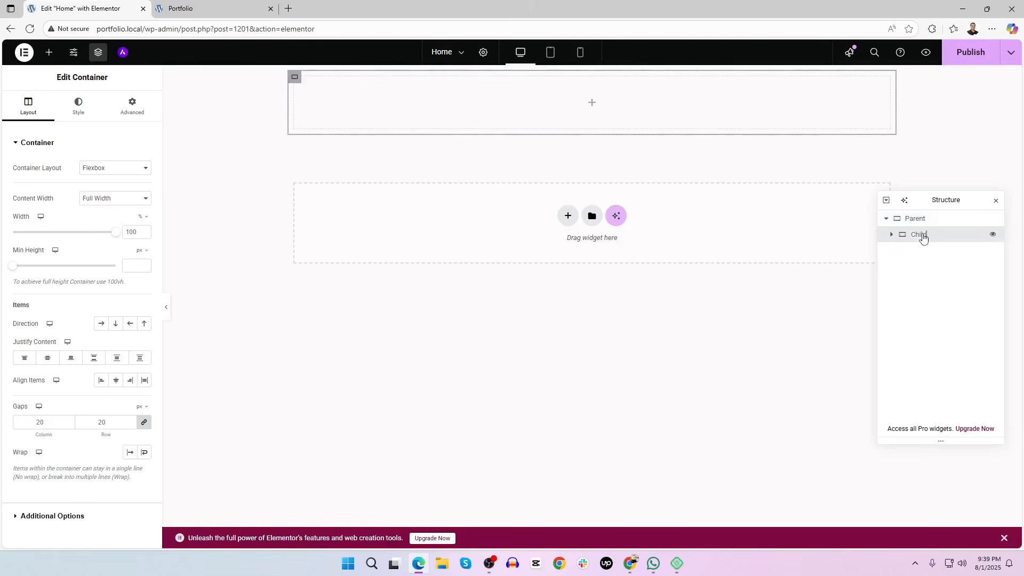
# Finish naming the nested container Child, and compare the layout settings of the Parent and Child containers
pyautogui.write('ld')
pyautogui.click(915, 218)
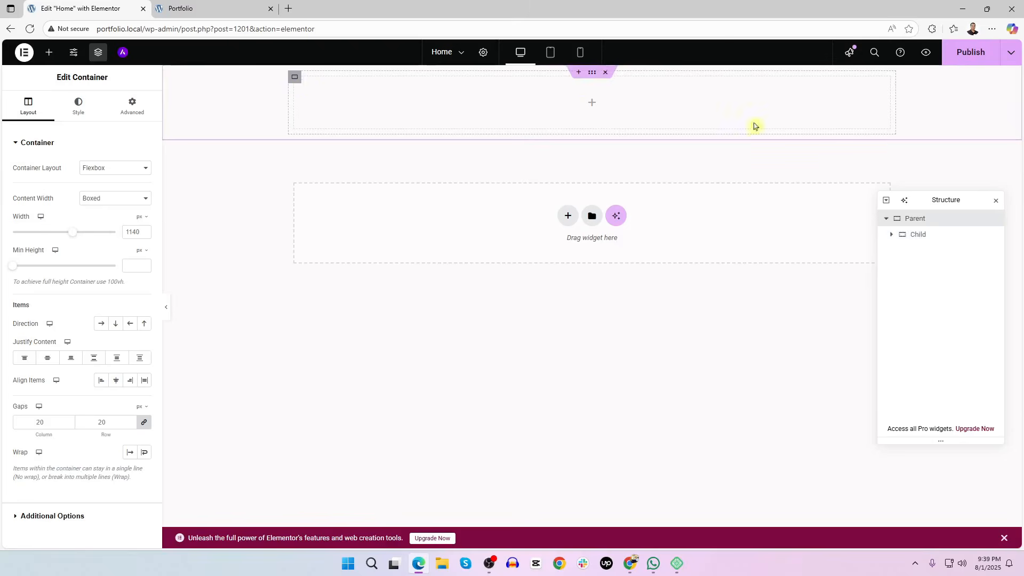
pyautogui.click(924, 235)
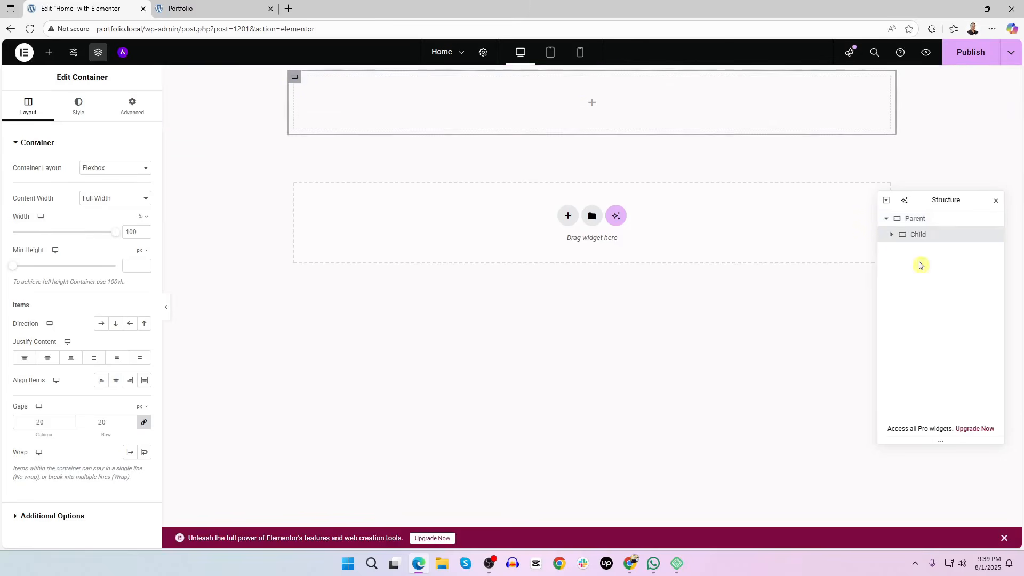
# Add a second container inside Parent, beneath the existing Child container, and rename it Child
pyautogui.rightClick(918, 236)
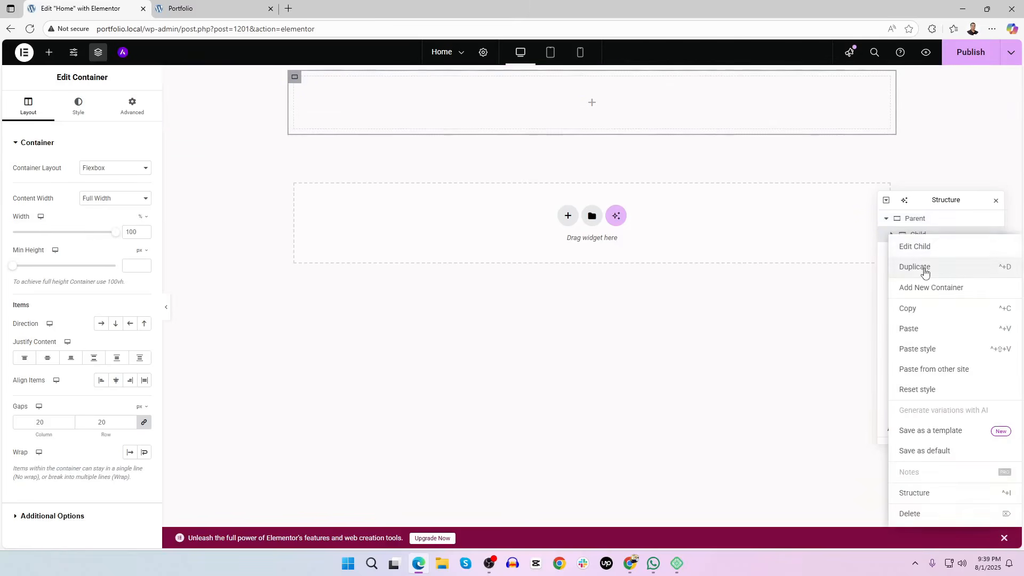
pyautogui.rightClick(521, 96)
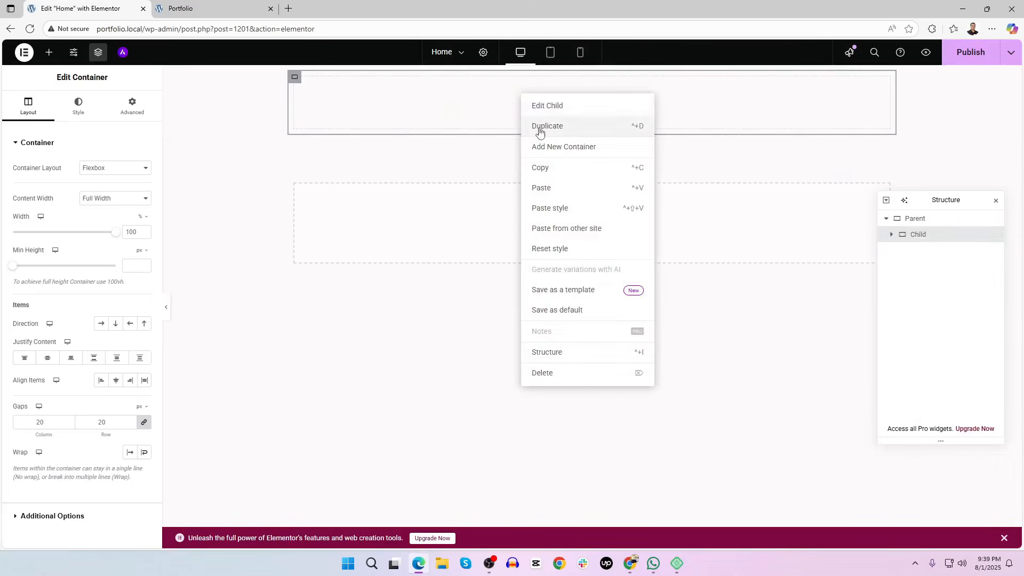
pyautogui.click(49, 53)
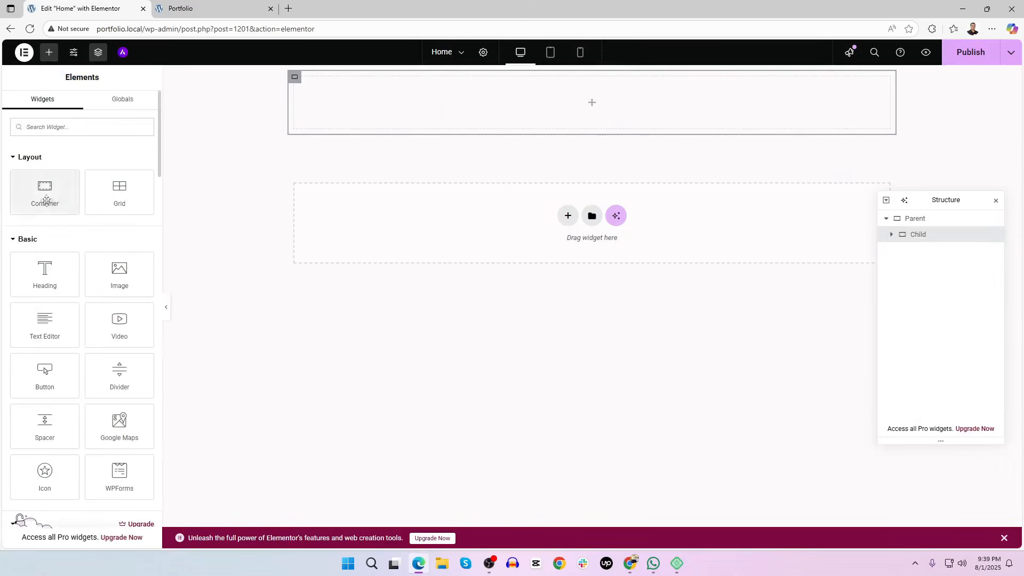
pyautogui.moveTo(44, 189); pyautogui.dragTo(402, 135)
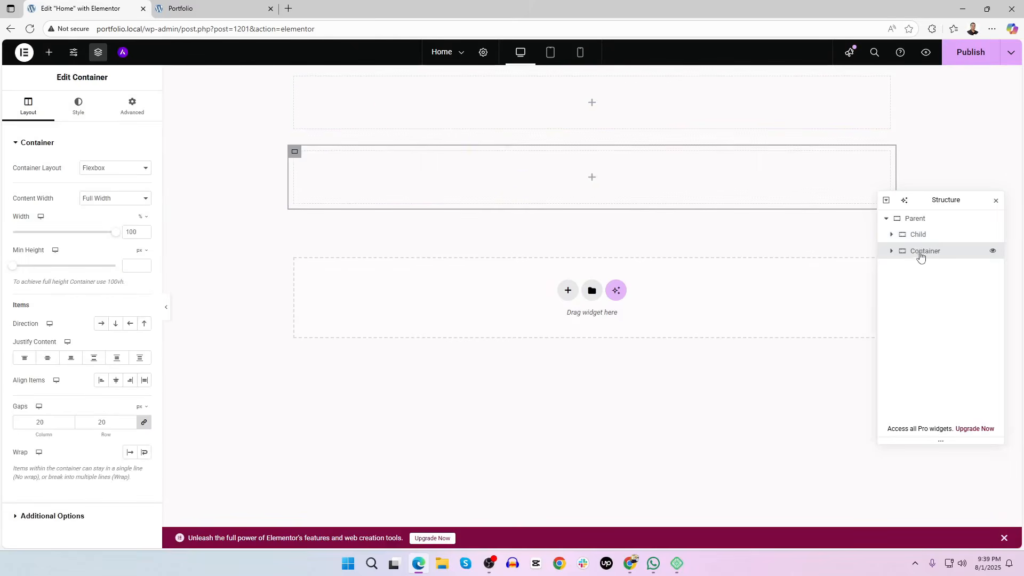
pyautogui.doubleClick(932, 253)
pyautogui.write('Child')
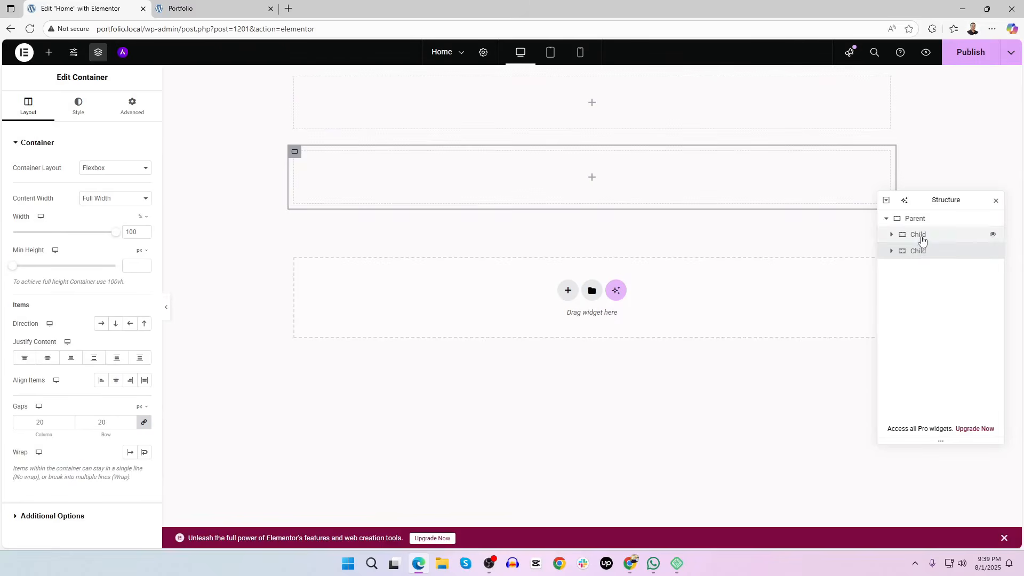
# Review the Parent container and its two Child containers by selecting each in the page structure
pyautogui.click(917, 235)
pyautogui.click(919, 219)
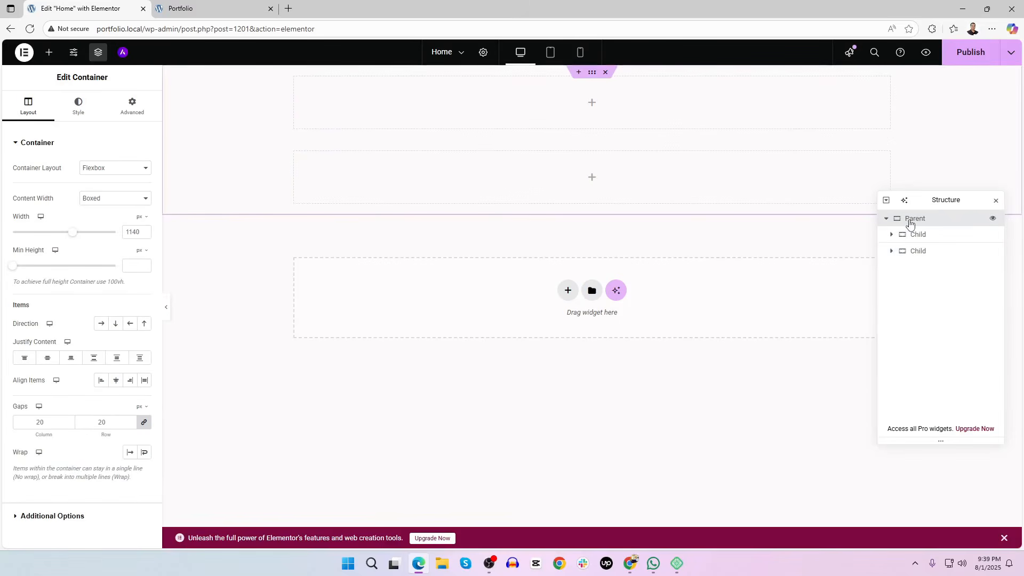
pyautogui.click(918, 235)
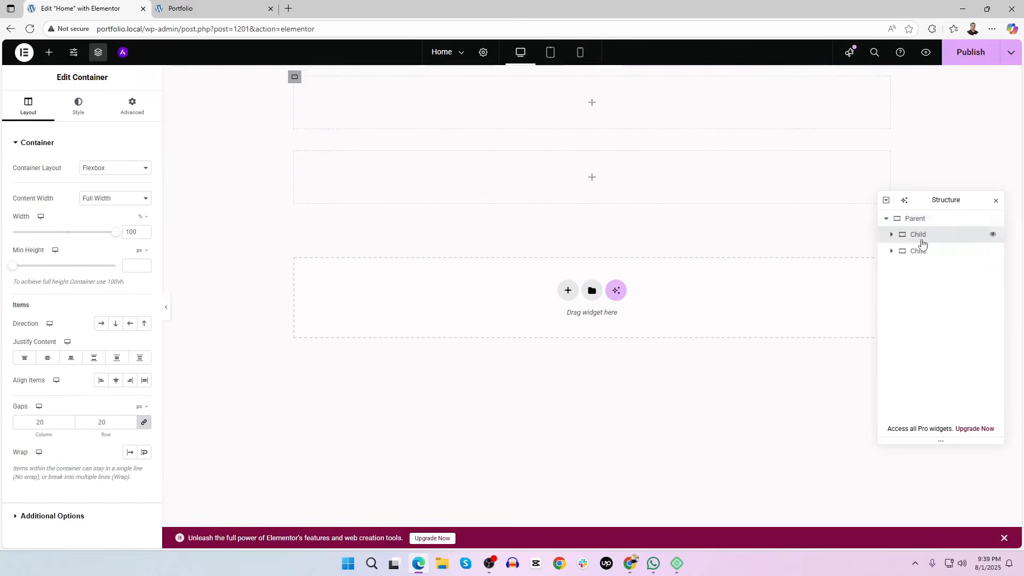
pyautogui.click(919, 250)
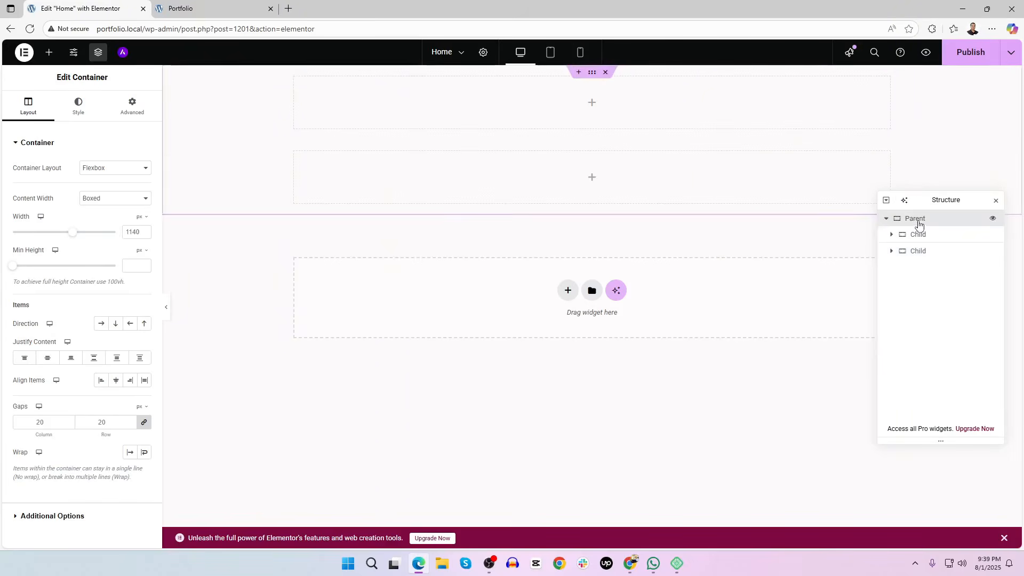
pyautogui.click(917, 235)
# Set the Parent container's direction to horizontal row and switch it back to vertical column
pyautogui.click(913, 219)
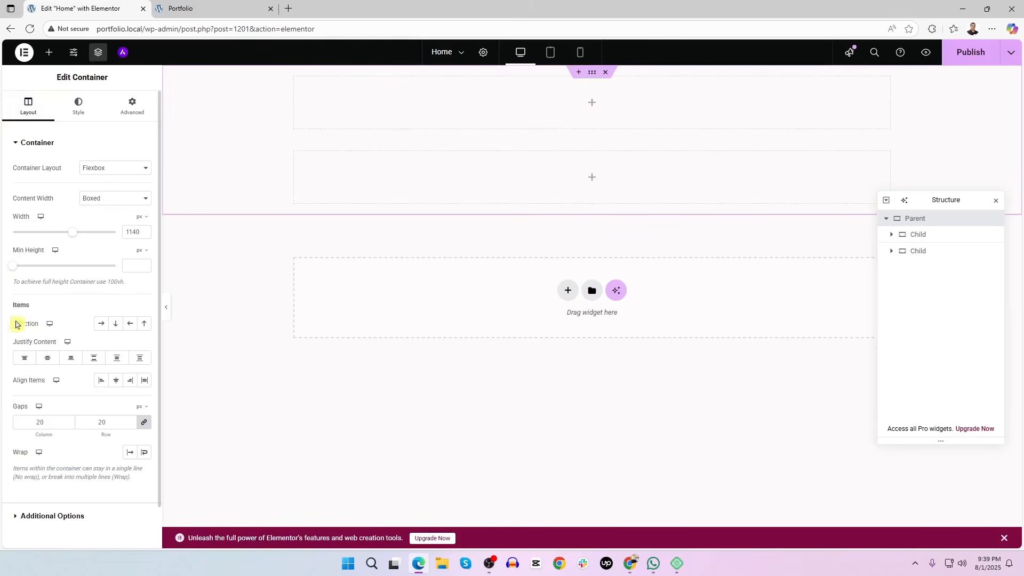
pyautogui.click(103, 325)
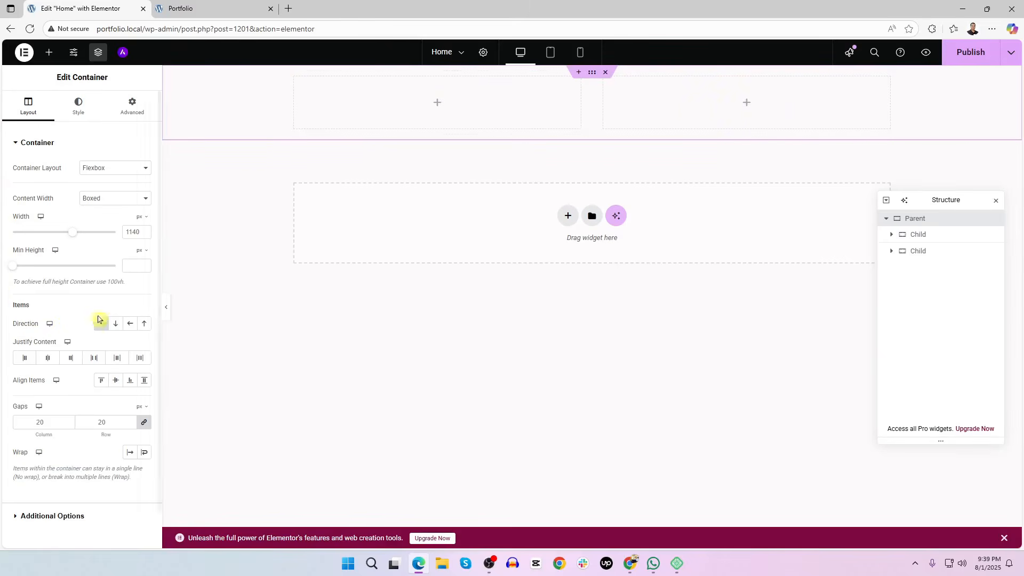
pyautogui.click(114, 327)
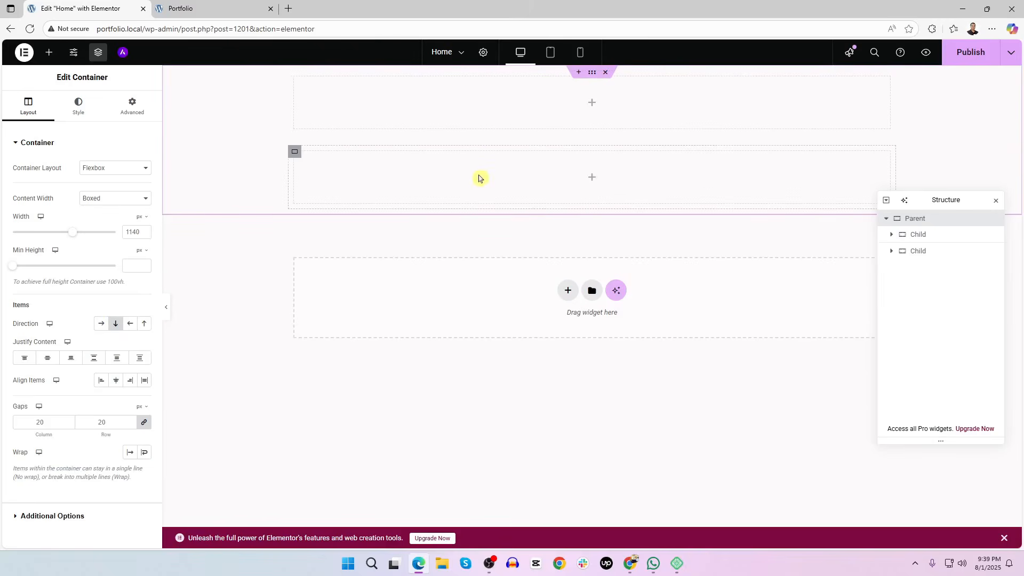
# Add a Heading widget to the first Child container and set its title to 1
pyautogui.click(49, 51)
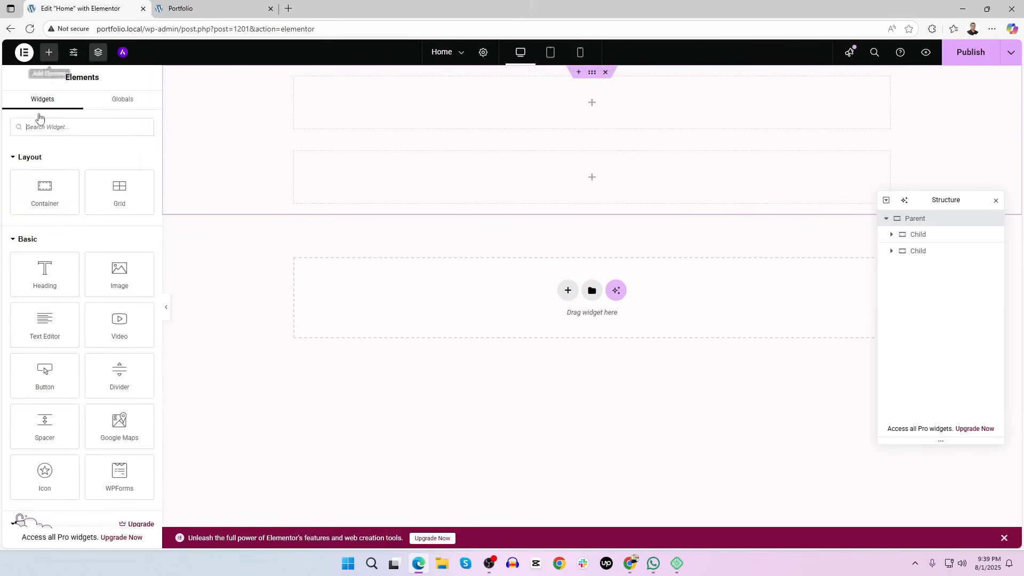
pyautogui.moveTo(44, 273); pyautogui.dragTo(512, 101)
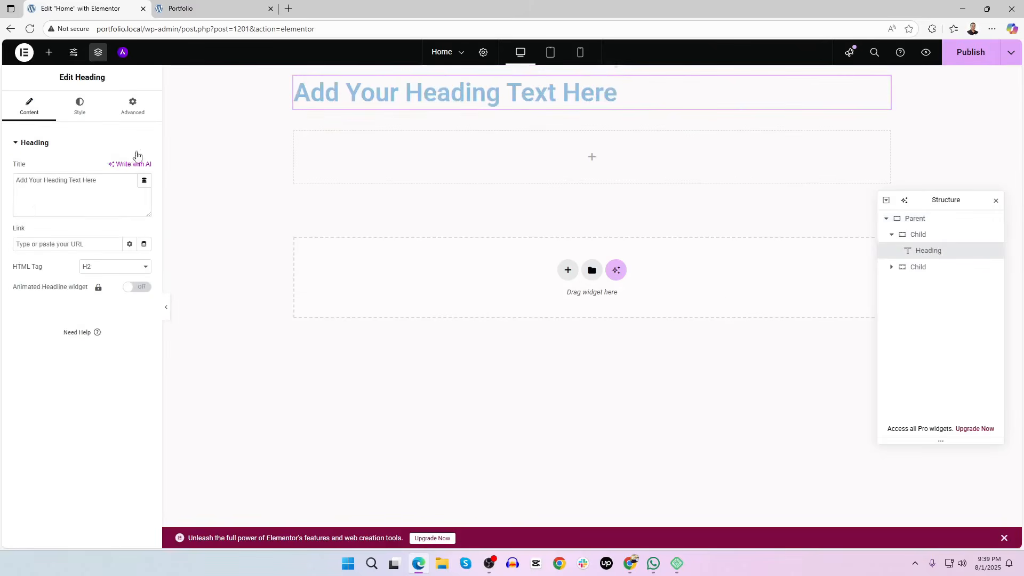
pyautogui.hotkey('ctrl', 'a')
pyautogui.write('1')
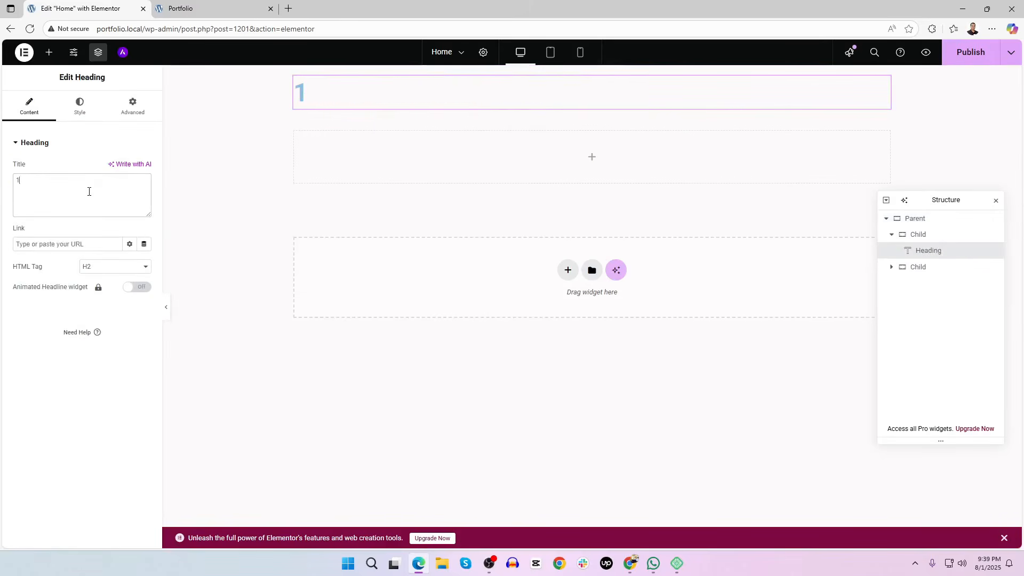
# Add a Heading widget to the second Child container and set its title to 2
pyautogui.click(51, 52)
pyautogui.moveTo(43, 269); pyautogui.dragTo(395, 171)
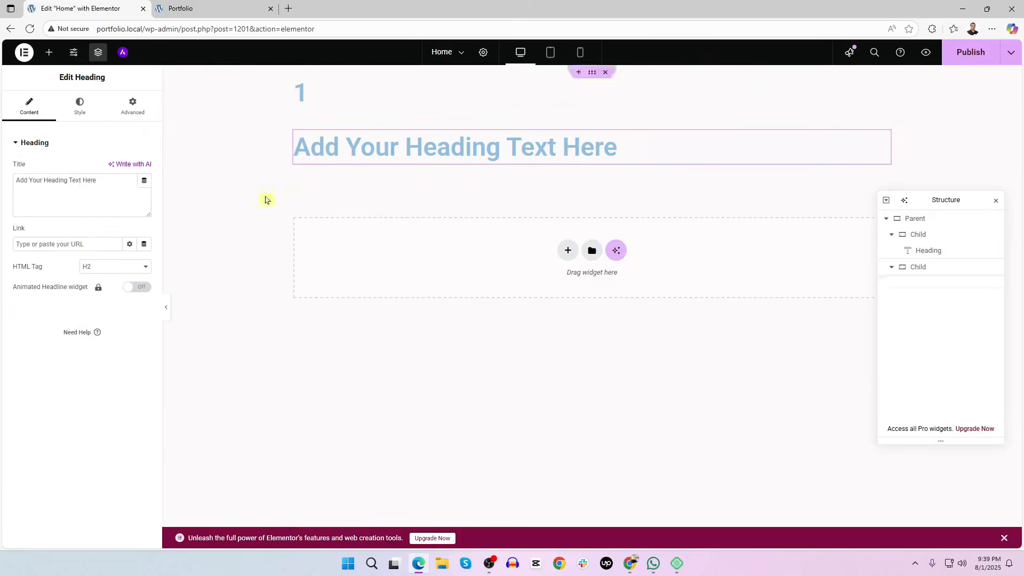
pyautogui.click(82, 202)
pyautogui.hotkey('ctrl', 'a')
pyautogui.write('2')
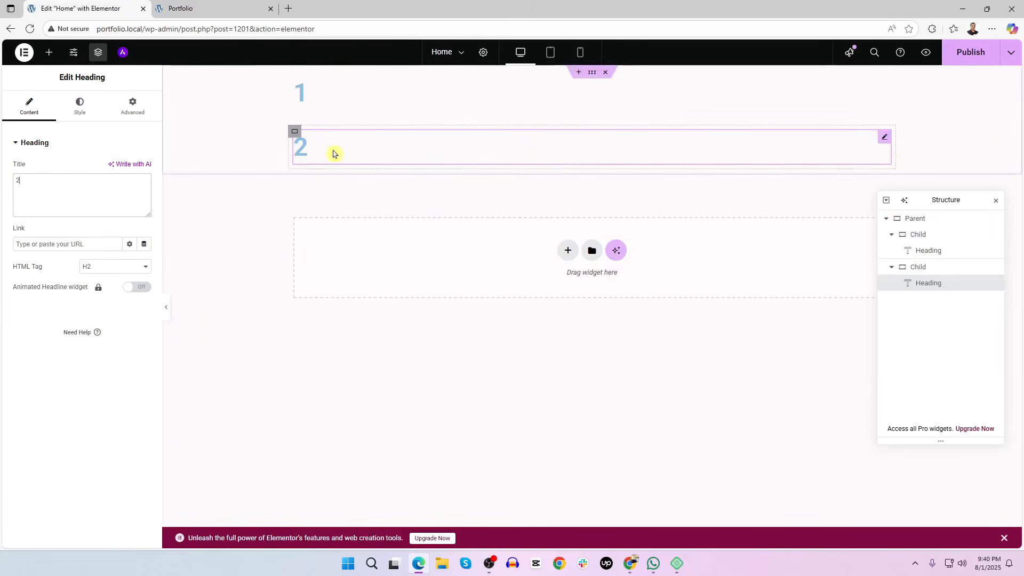
# Set the Parent container's direction to horizontal row so both children sit side by side, and delete the Parent container from the page
pyautogui.click(923, 267)
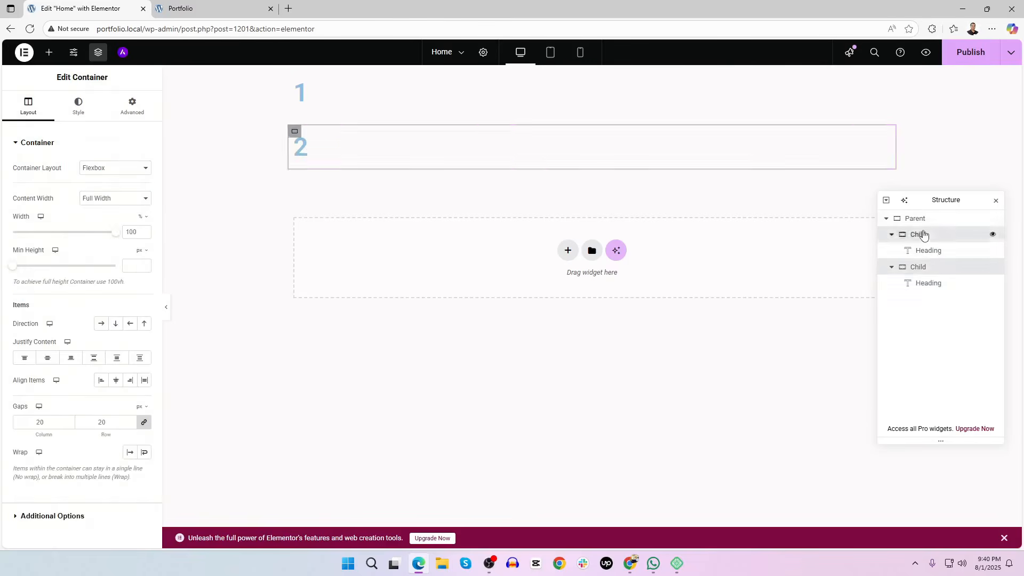
pyautogui.click(915, 219)
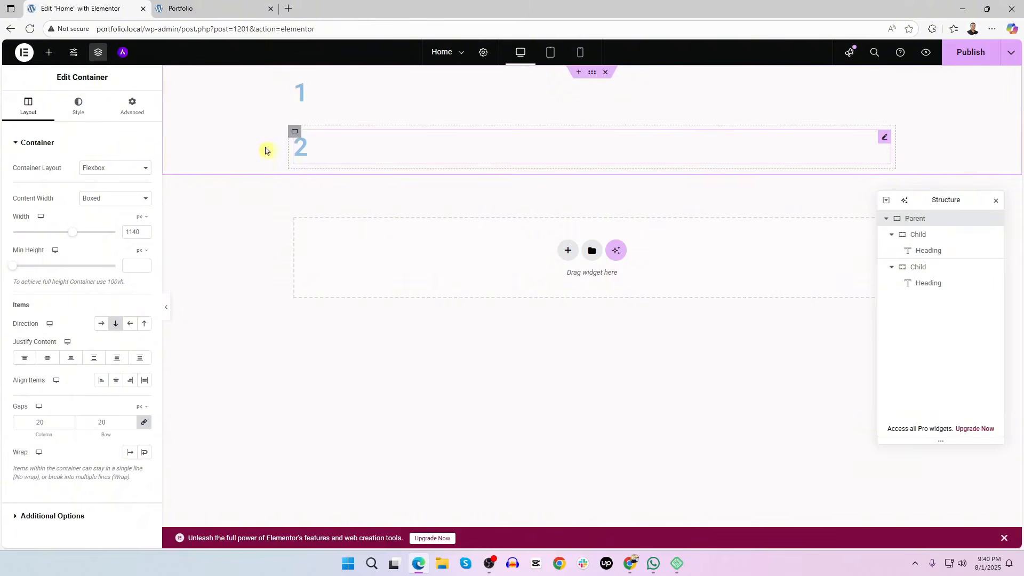
pyautogui.click(891, 236)
pyautogui.click(891, 251)
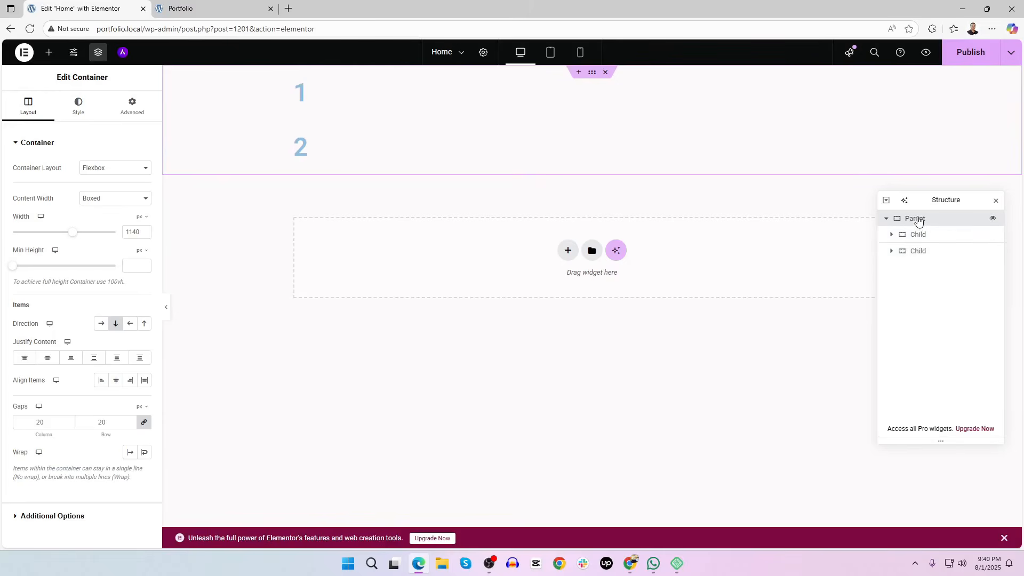
pyautogui.click(103, 327)
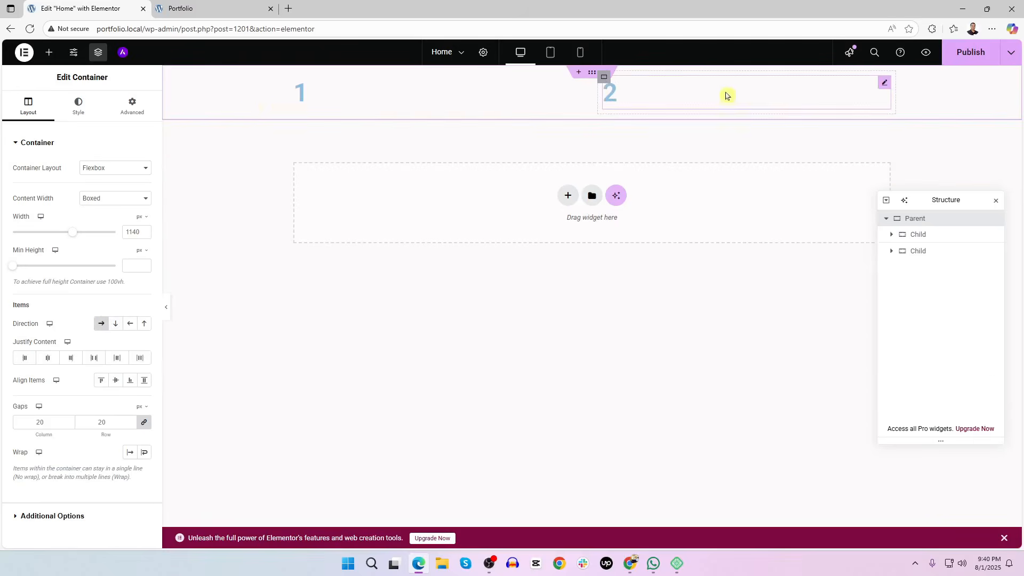
pyautogui.click(604, 73)
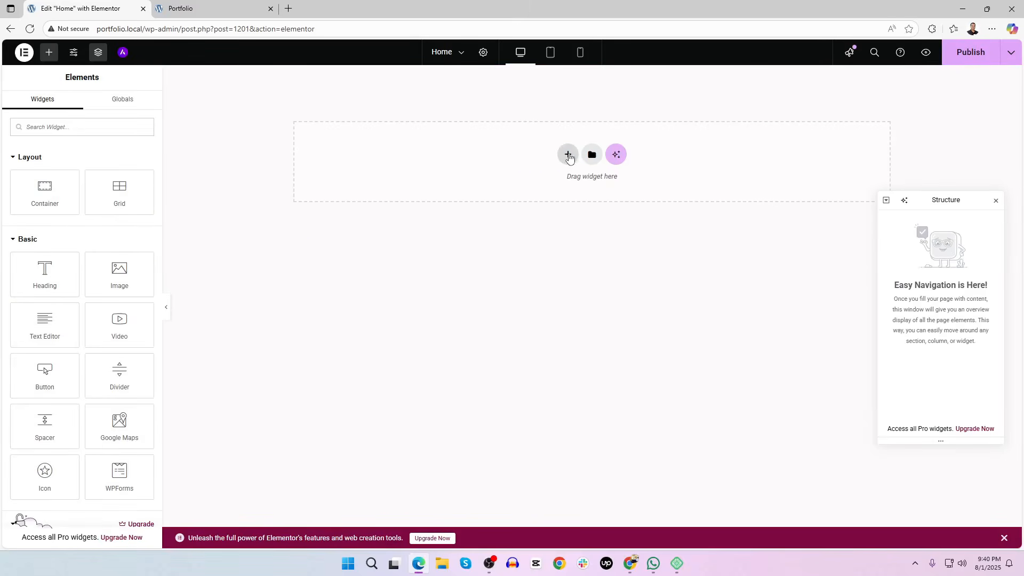
pyautogui.click(569, 156)
pyautogui.click(553, 195)
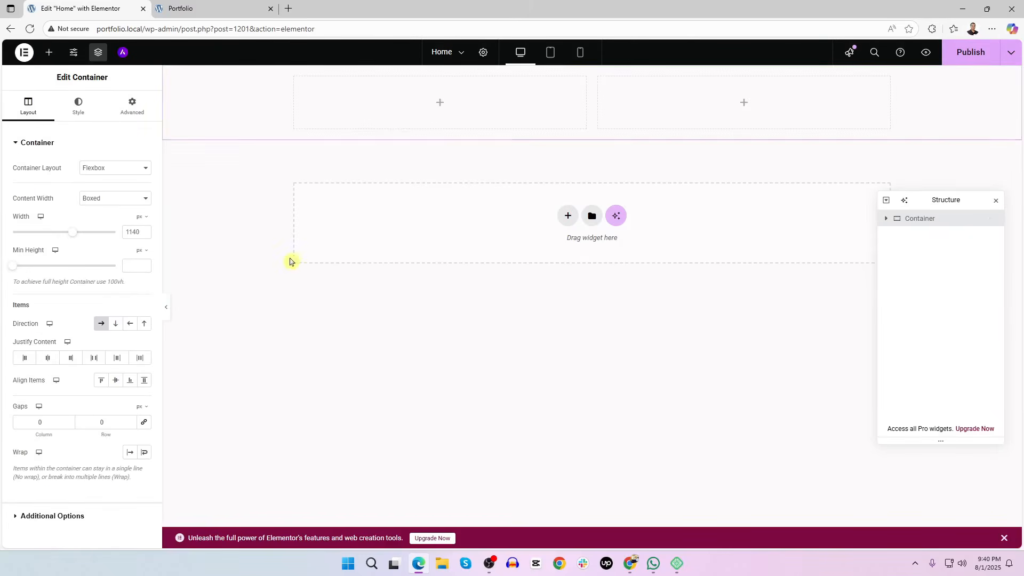
pyautogui.click(887, 219)
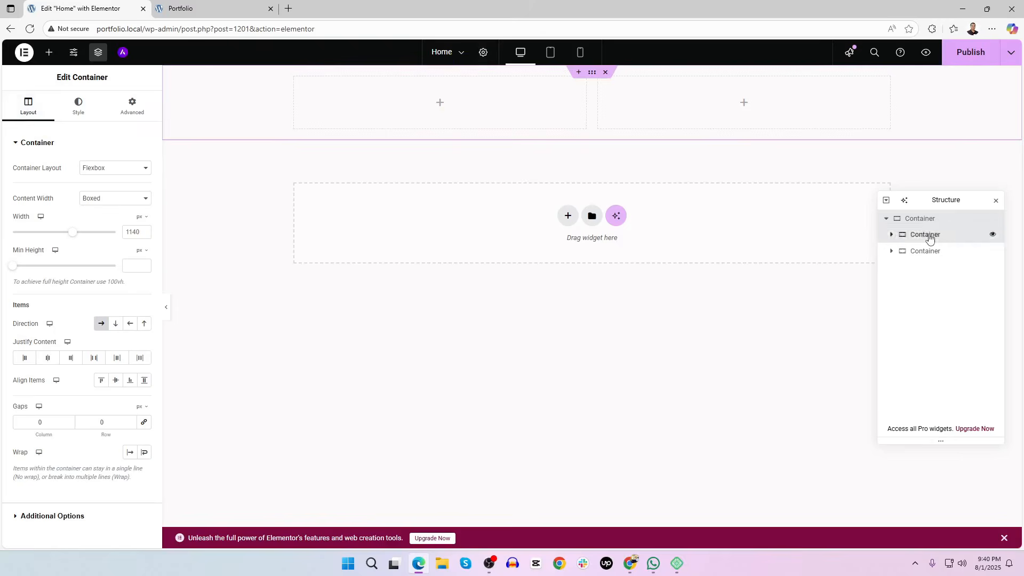
pyautogui.rightClick(928, 235)
pyautogui.click(938, 272)
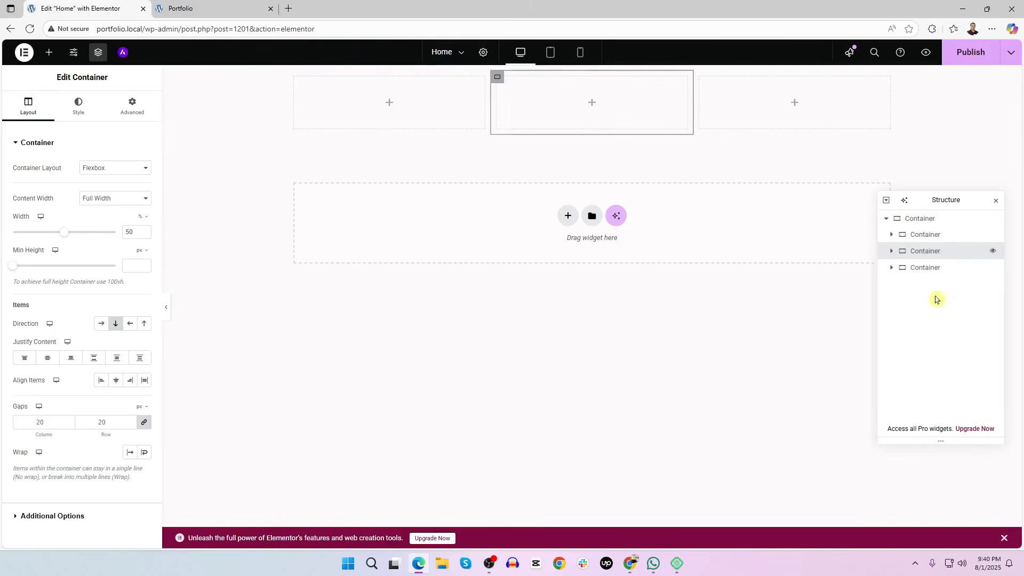
pyautogui.rightClick(937, 250)
pyautogui.click(938, 279)
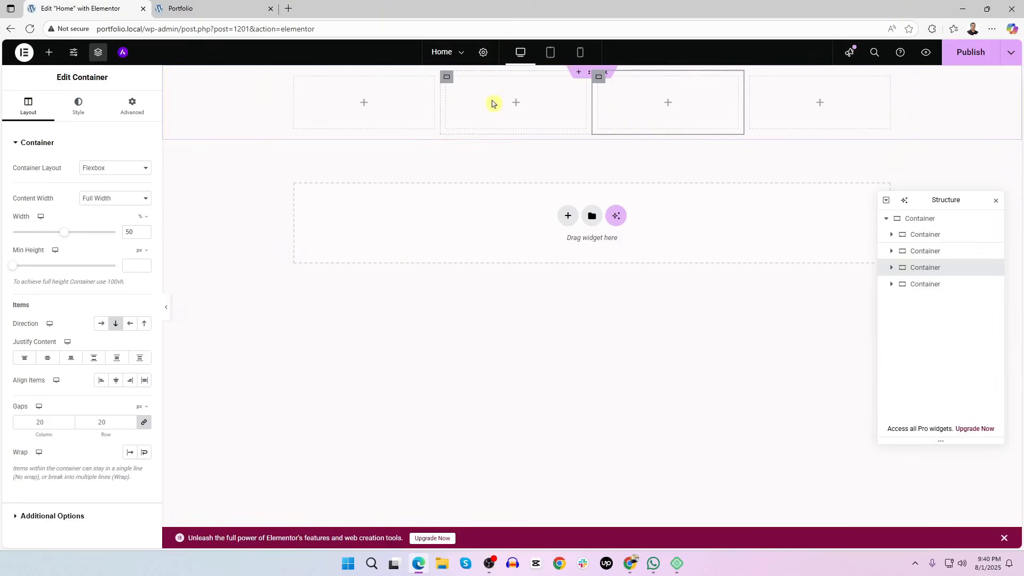
pyautogui.rightClick(923, 221)
pyautogui.click(923, 496)
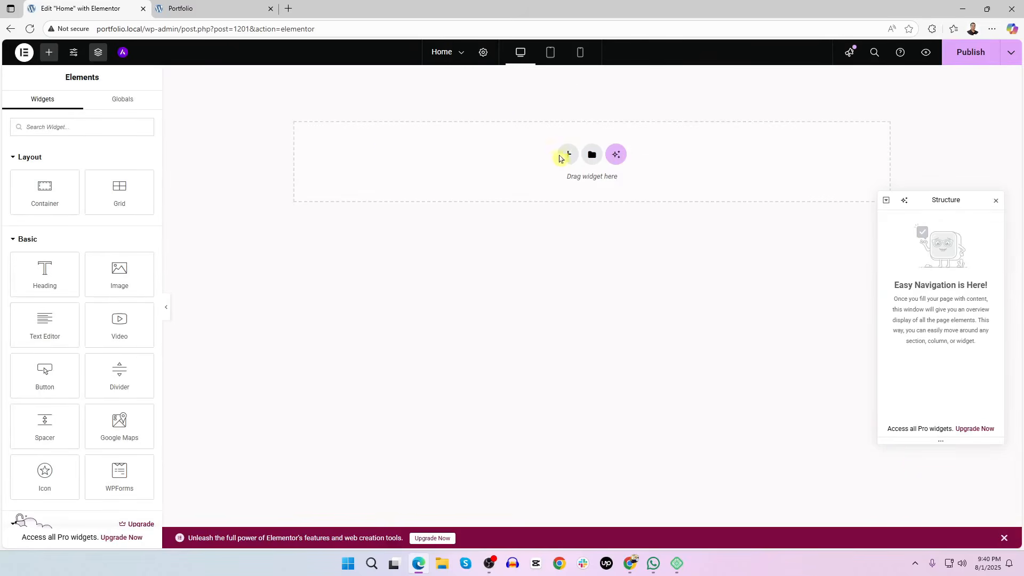
# Add a Flexbox container to the empty page using the structure with two equal columns
pyautogui.click(567, 155)
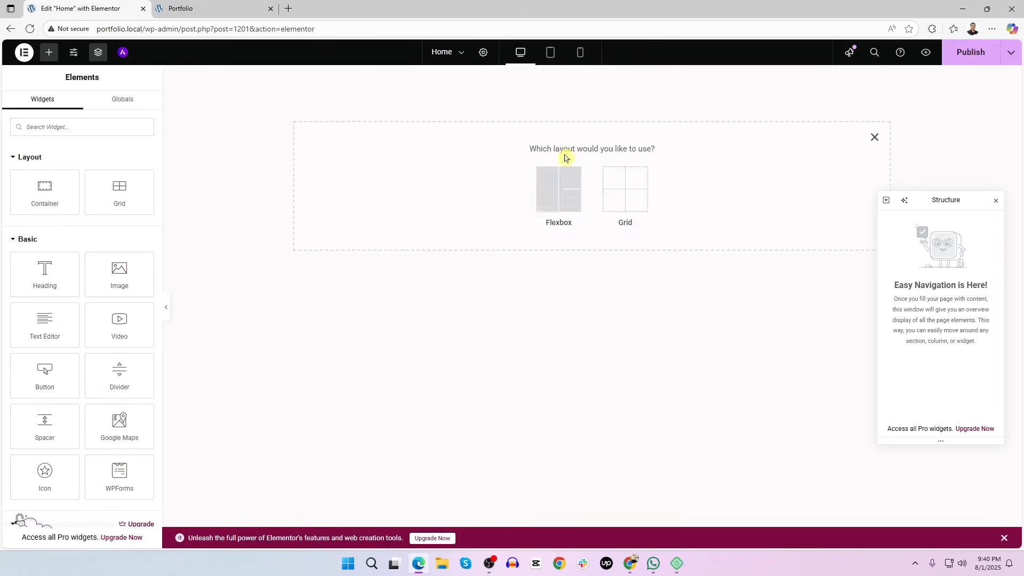
pyautogui.click(557, 197)
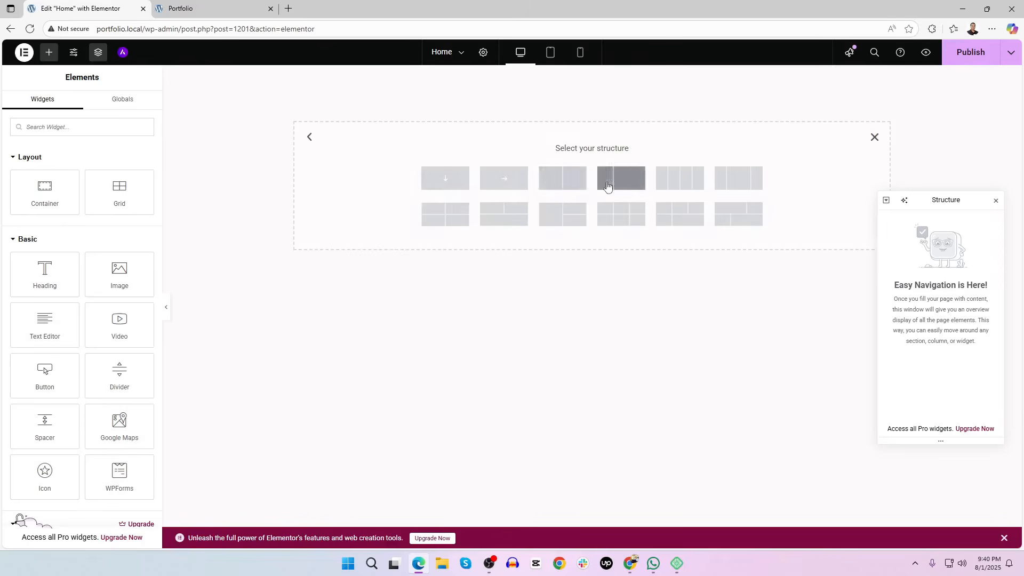
pyautogui.click(567, 182)
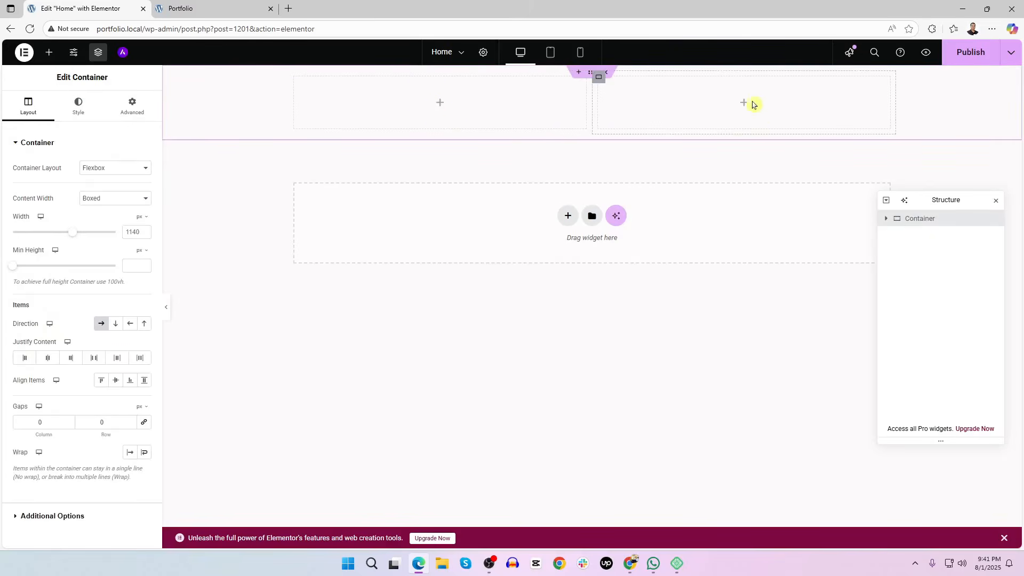
# Place an Image widget in the container's second column and set its image resolution to Full
pyautogui.click(49, 56)
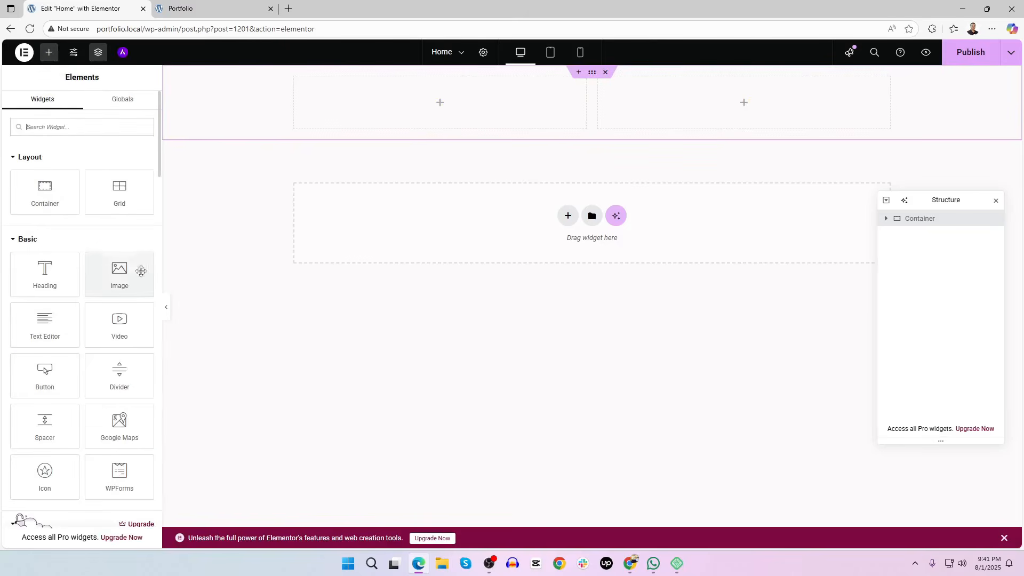
pyautogui.moveTo(121, 276); pyautogui.dragTo(783, 126)
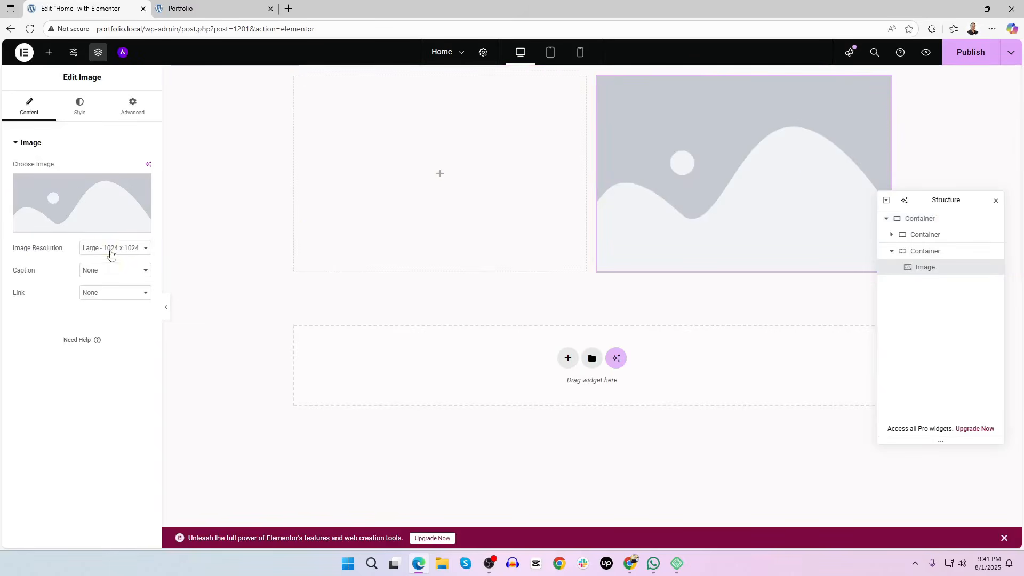
pyautogui.click(109, 249)
pyautogui.click(113, 340)
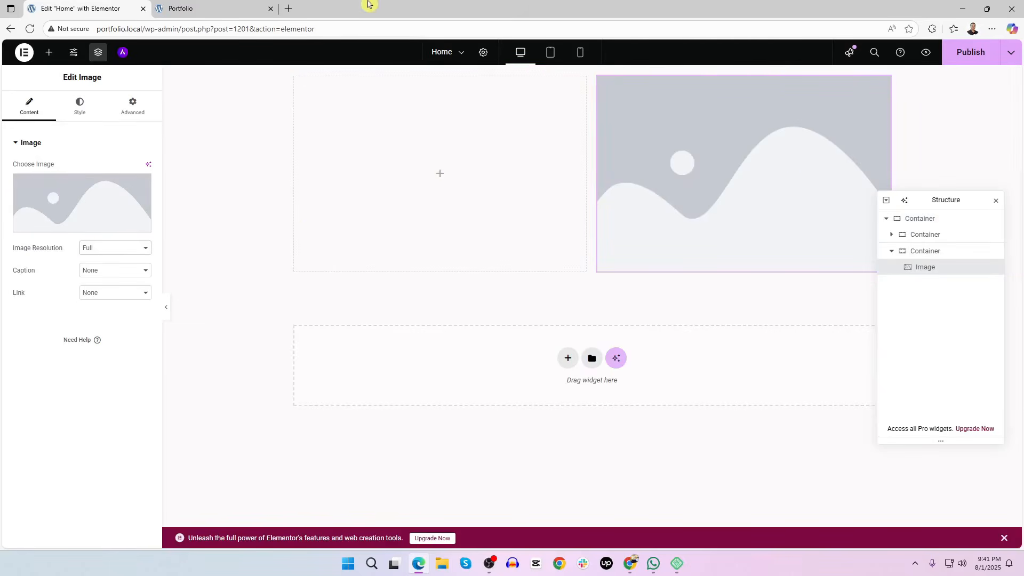
# Switch to Chrome, open freepik.com in a new tab, search for "plumber", and close the floating meeting window
pyautogui.hotkey('alt', 'Tab')
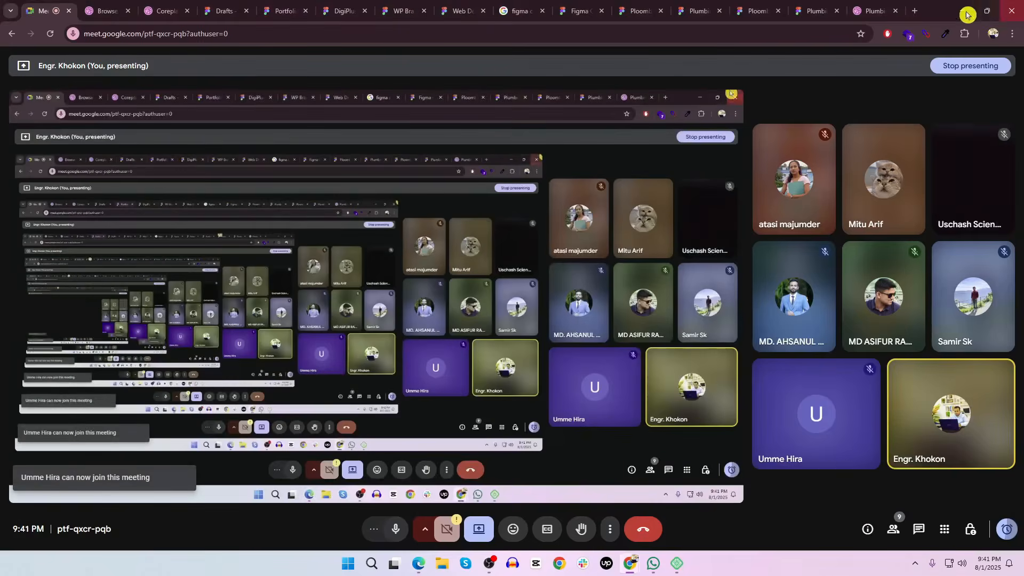
pyautogui.click(918, 11)
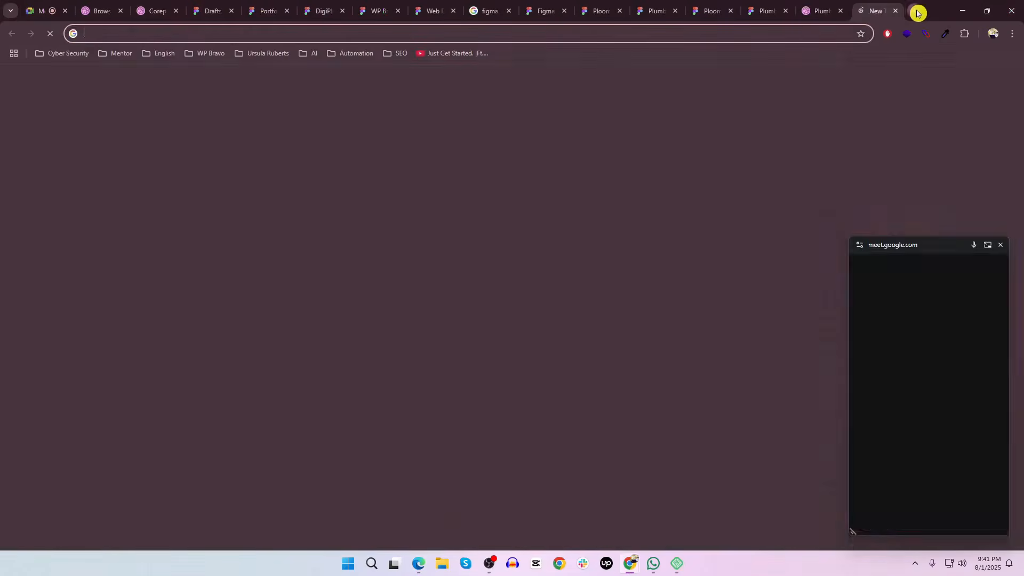
pyautogui.write('free')
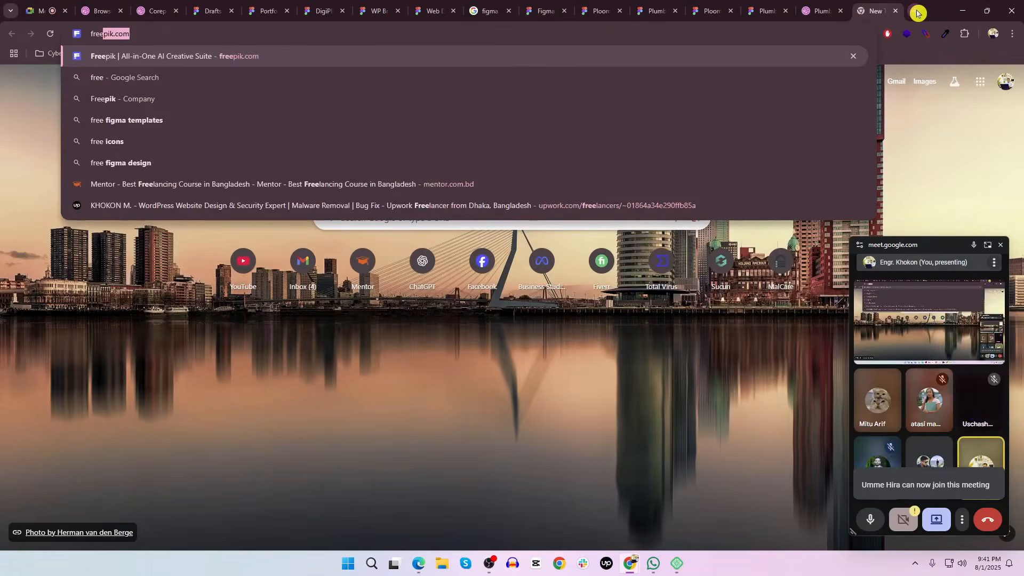
pyautogui.press('Return')
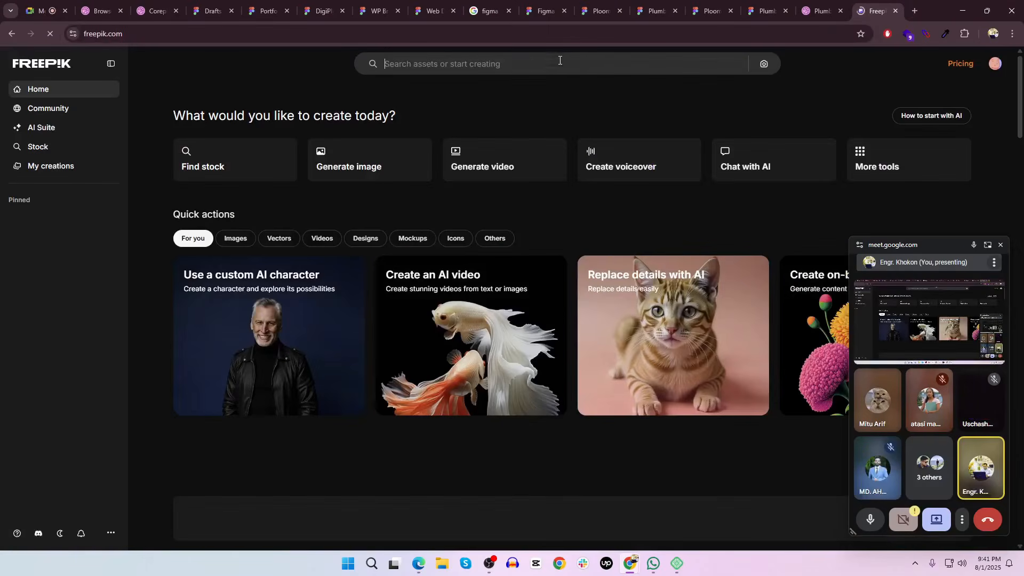
pyautogui.click(560, 60)
pyautogui.write('pl')
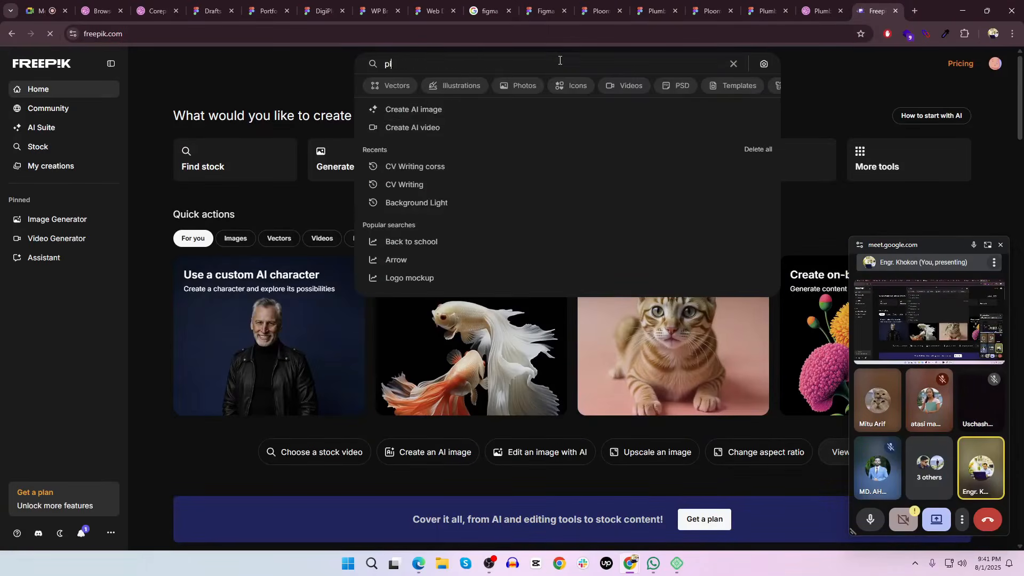
pyautogui.write('umber')
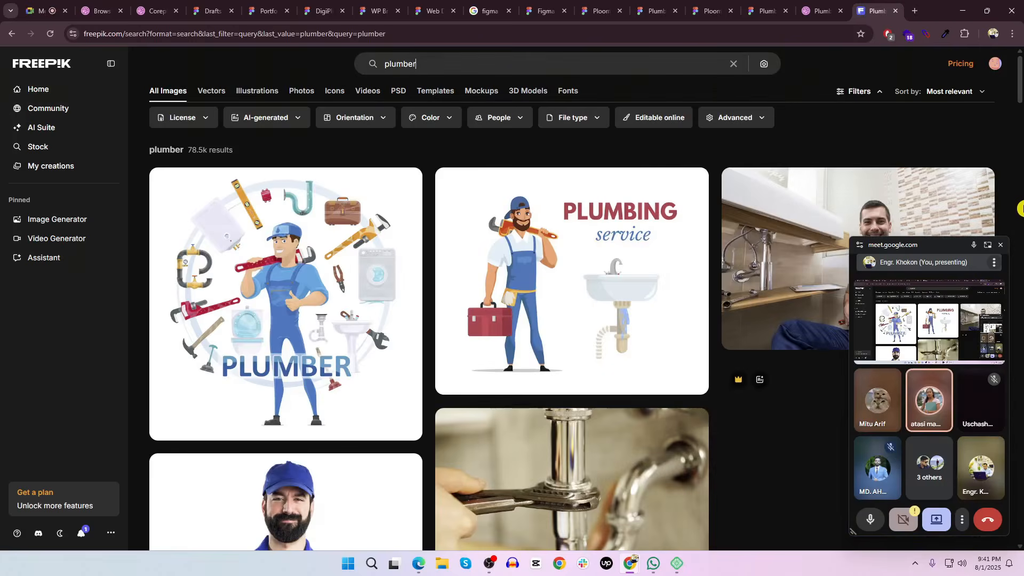
pyautogui.click(1000, 245)
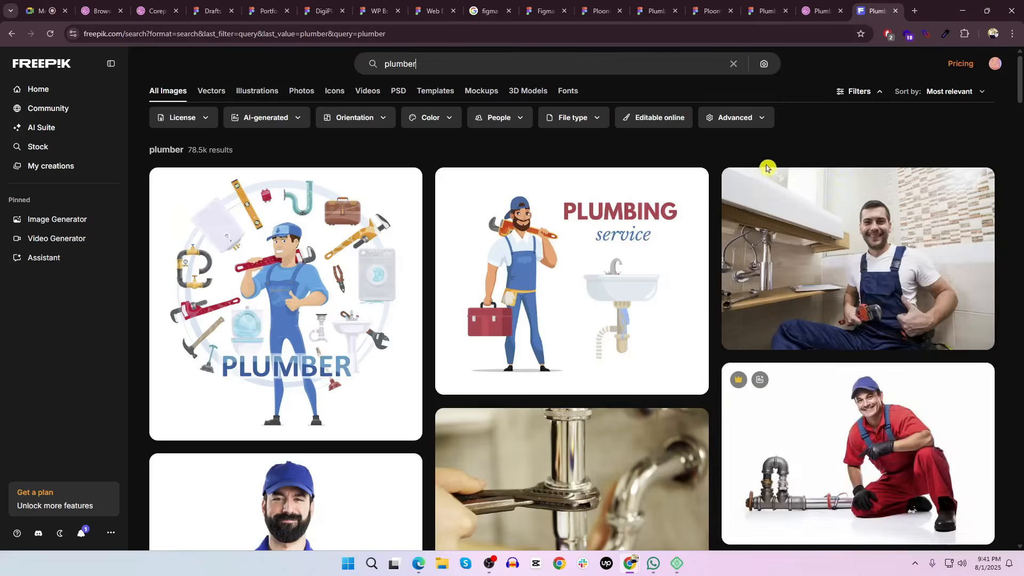
# Browse the plumber search results for a photo suitable for the page's image area
pyautogui.scroll(-4, 609, 176)
pyautogui.scroll(-6, 608, 176)
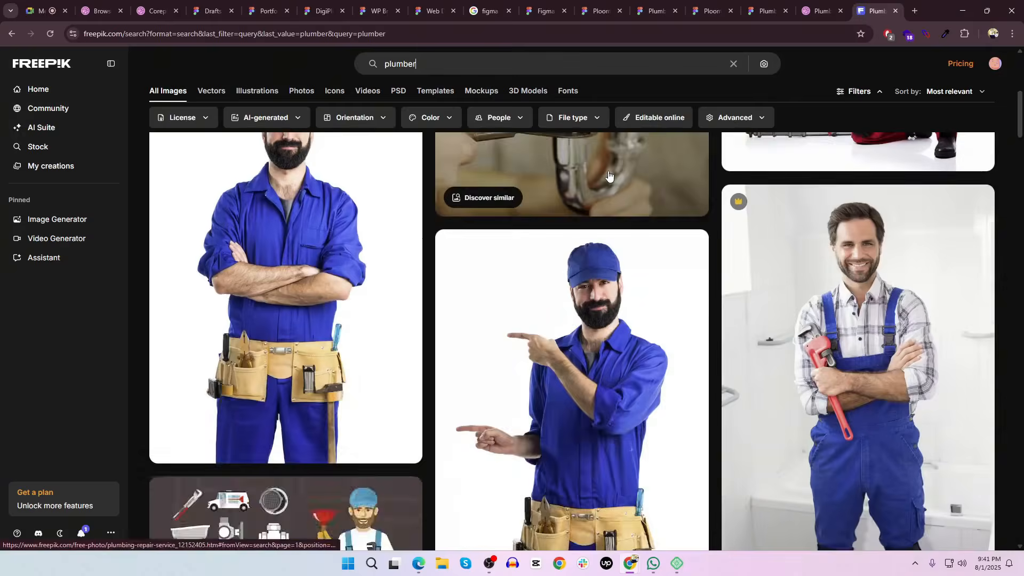
pyautogui.scroll(5, 609, 176)
pyautogui.scroll(-6, 420, 180)
pyautogui.scroll(-4, 419, 179)
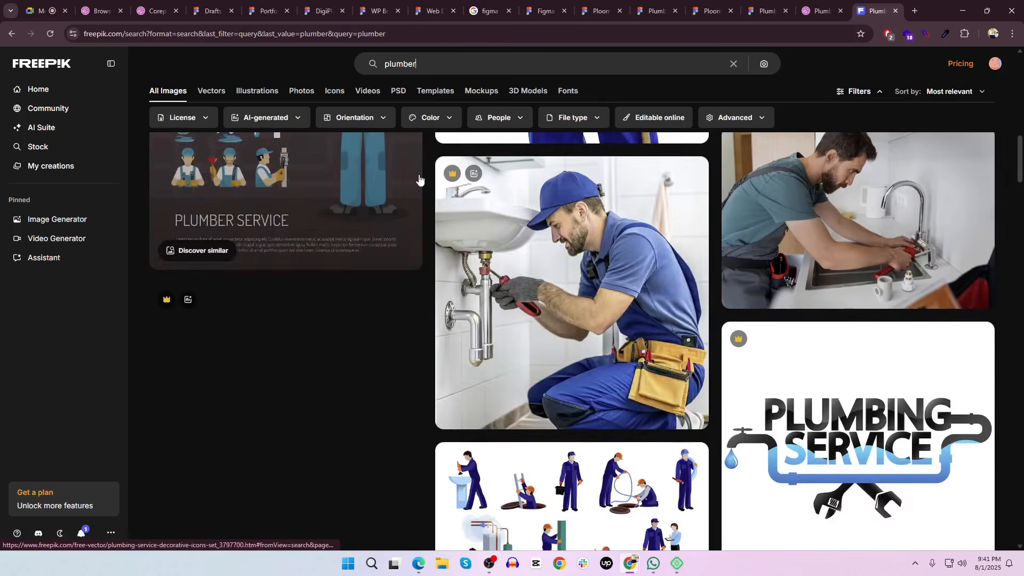
pyautogui.scroll(-1, 750, 261)
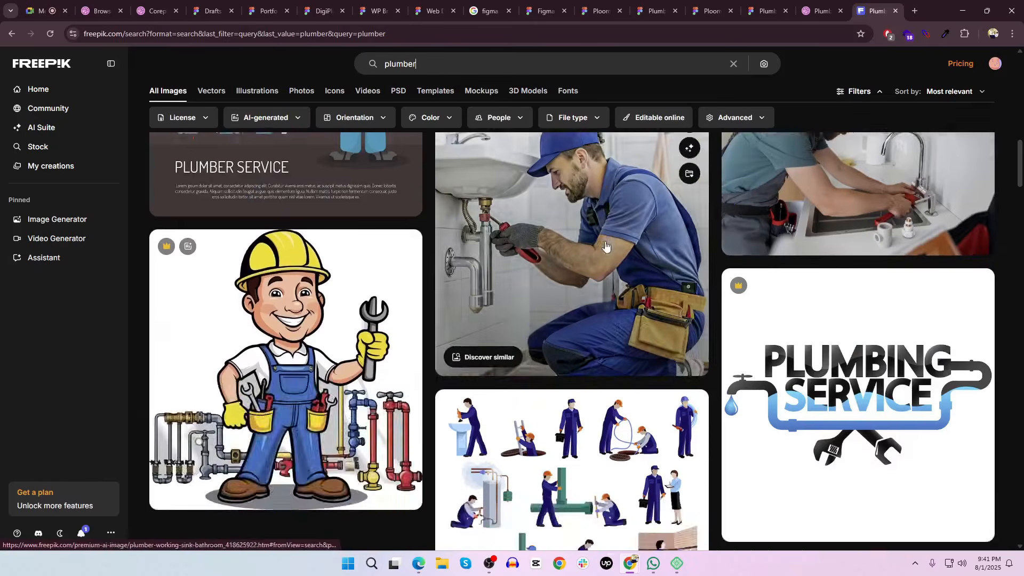
pyautogui.scroll(2, 675, 235)
pyautogui.scroll(-3, 580, 245)
pyautogui.scroll(-8, 580, 246)
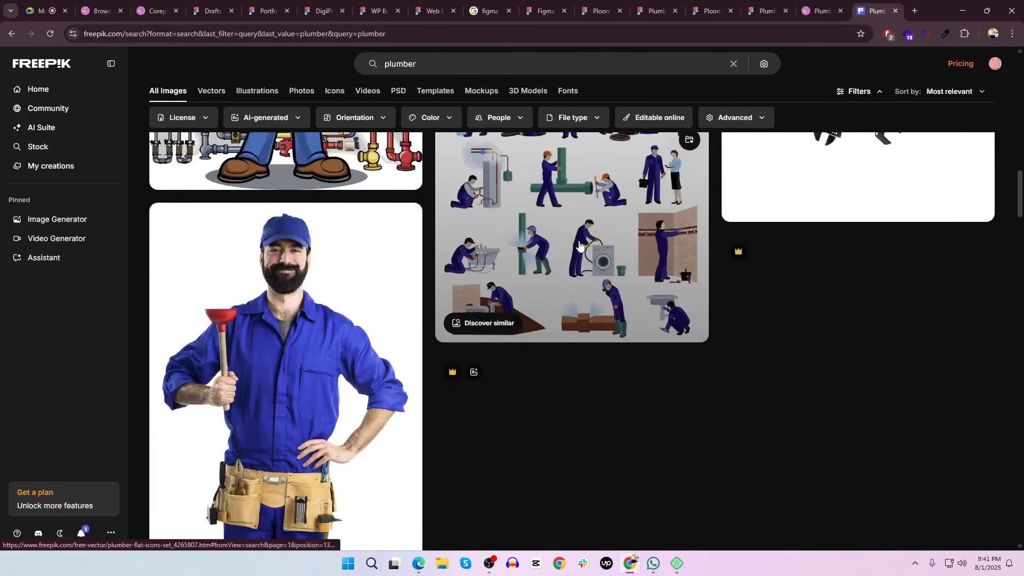
pyautogui.scroll(-4, 580, 245)
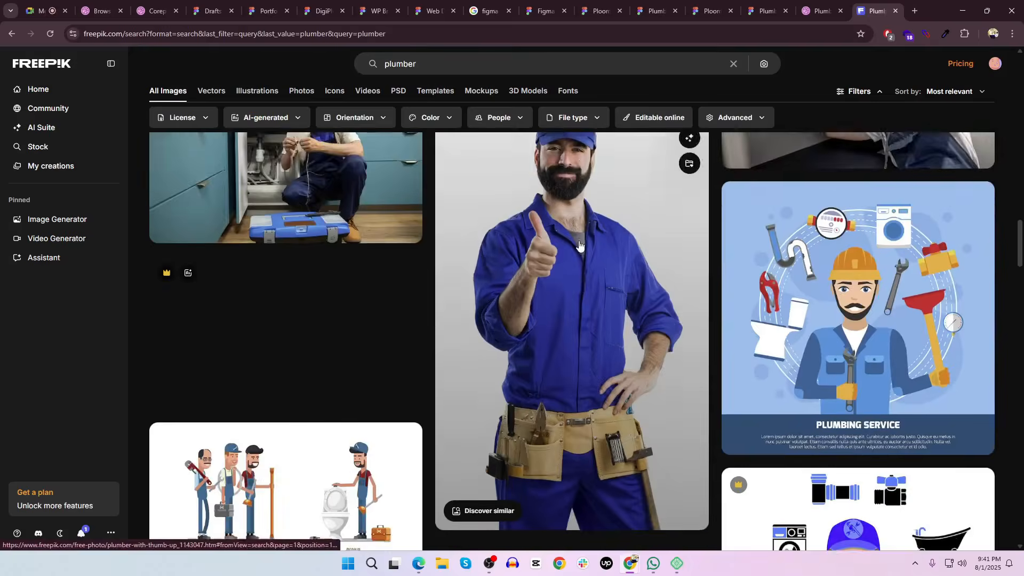
pyautogui.scroll(5, 581, 246)
pyautogui.scroll(-9, 581, 246)
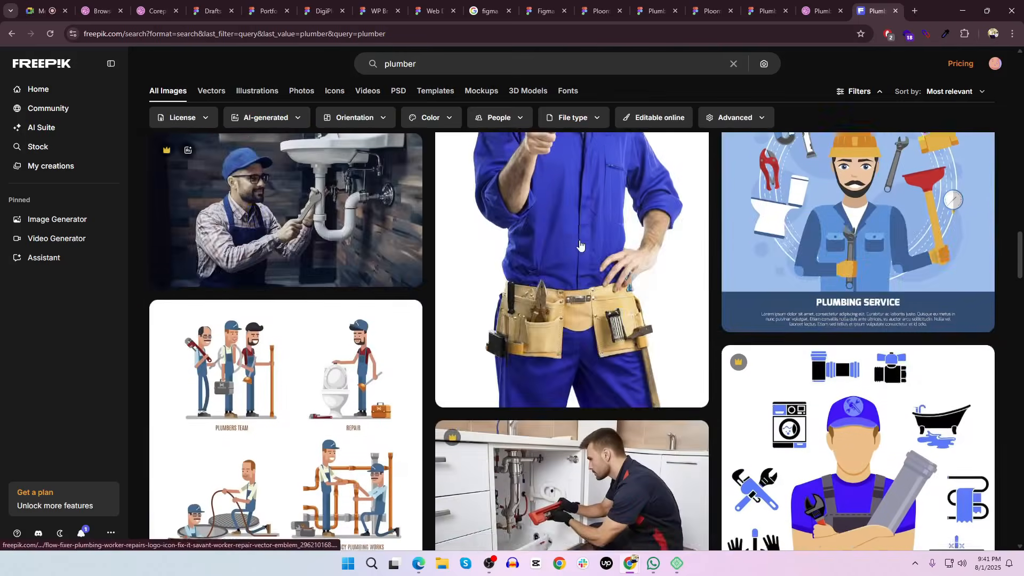
pyautogui.scroll(-6, 581, 245)
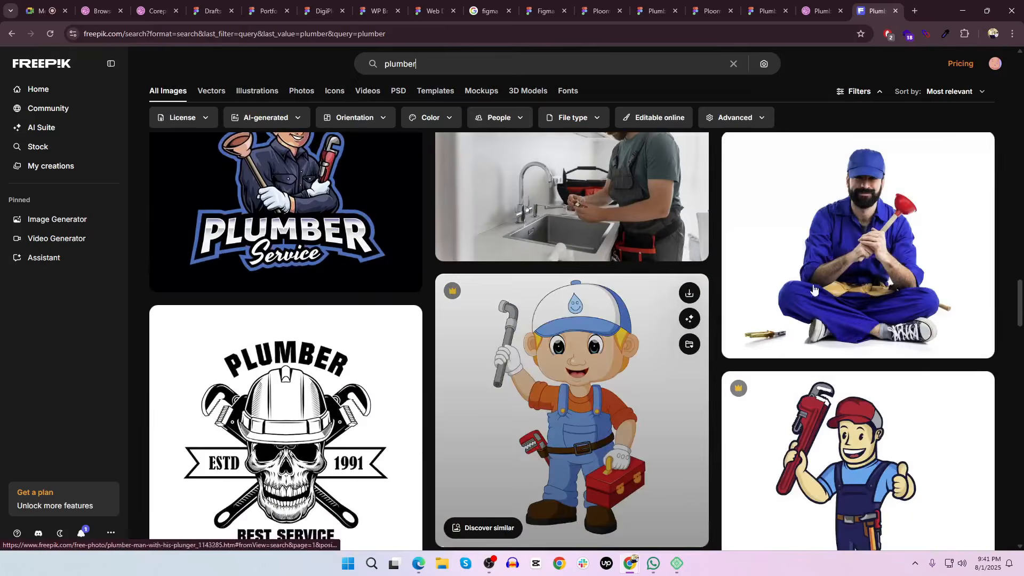
# Open the photo of the seated plumber holding a plunger and open its related pointing-pose photo in a new tab
pyautogui.click(702, 265)
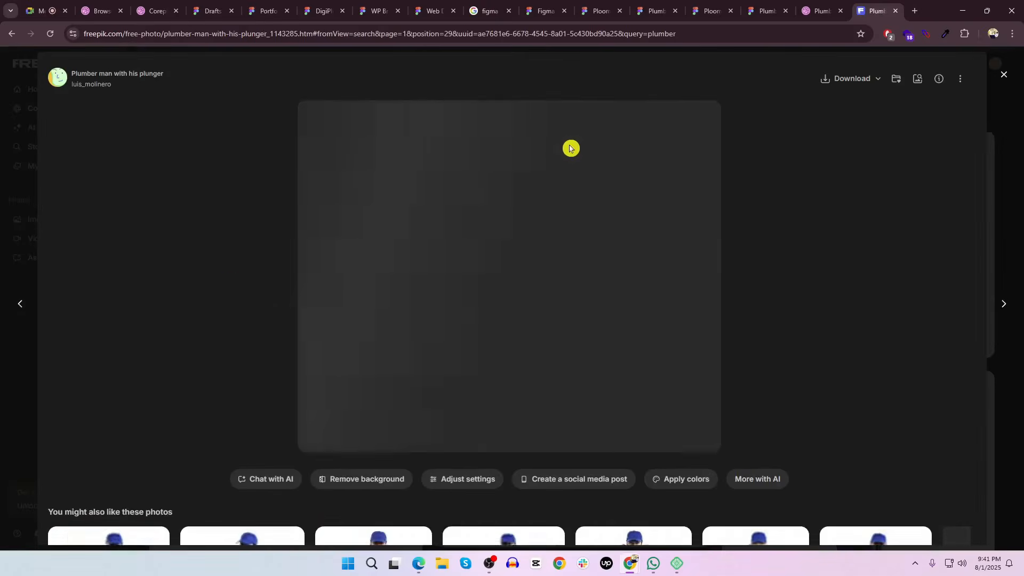
pyautogui.scroll(-2, 524, 169)
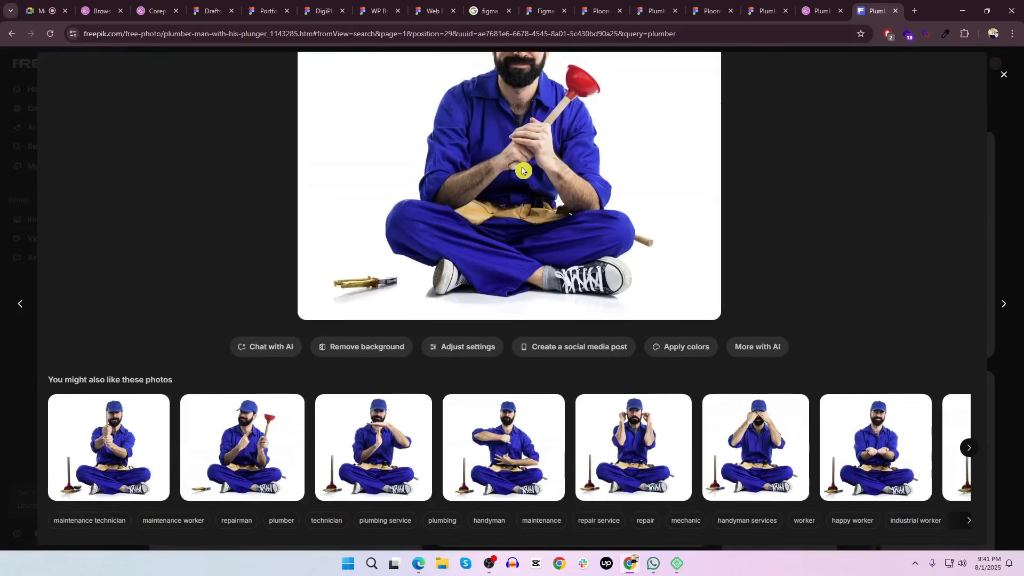
pyautogui.rightClick(234, 450)
pyautogui.click(324, 302)
# Download the photo of the seated plumber holding the plunger in the Small size, 1000 × 831px
pyautogui.scroll(2, 509, 255)
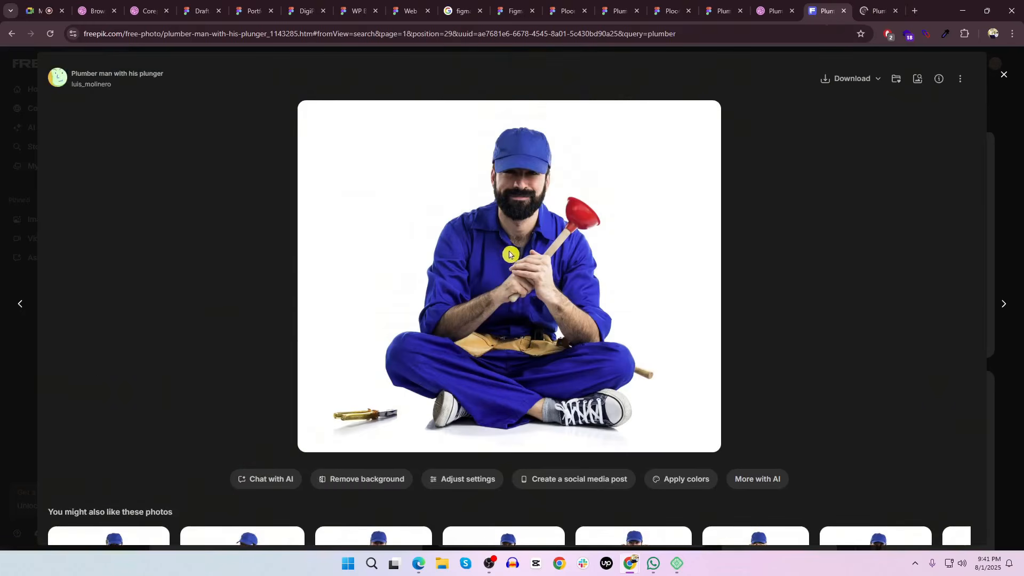
pyautogui.click(879, 79)
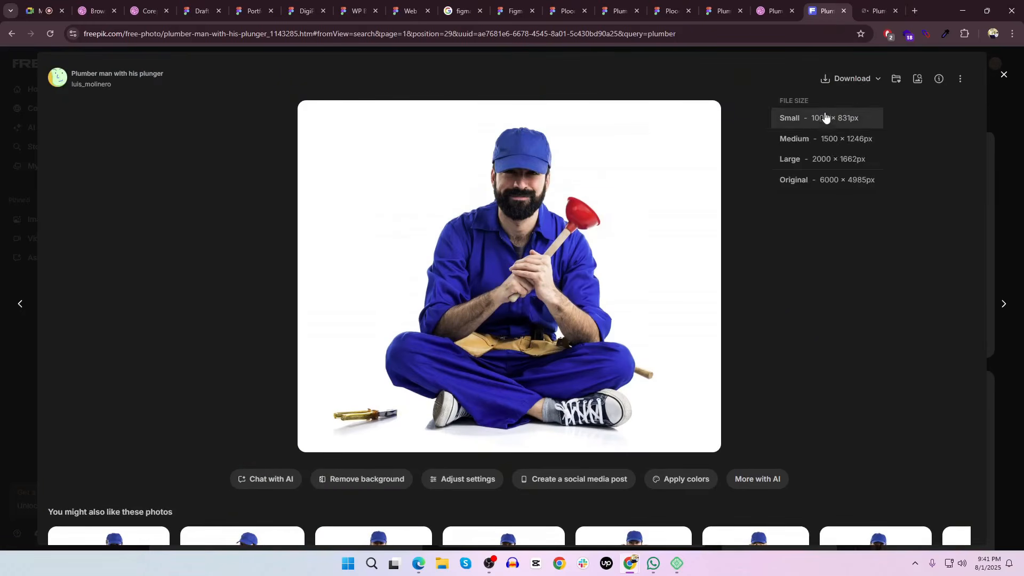
pyautogui.click(832, 119)
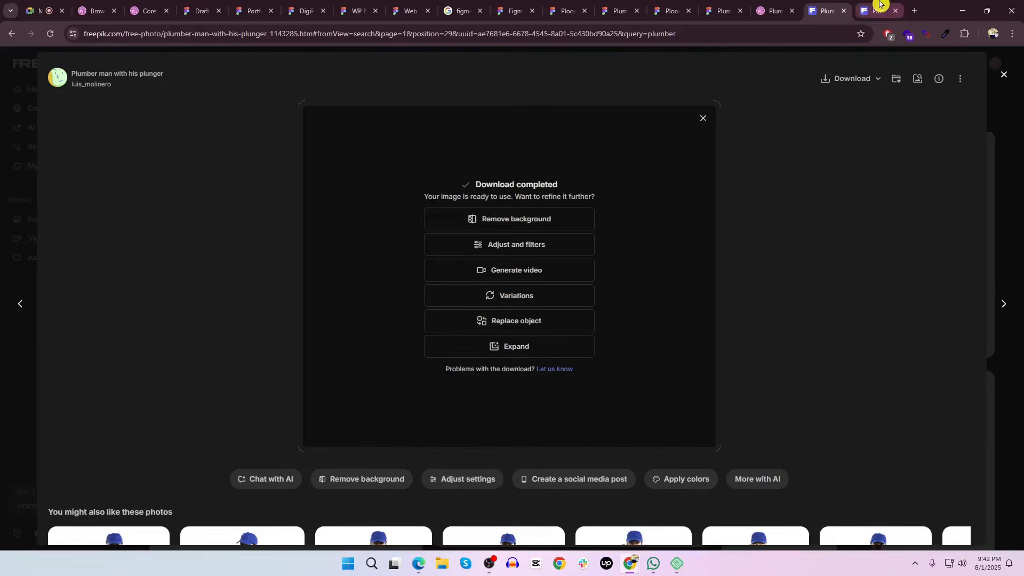
# Download the related photo of the seated plumber pointing at his plunger from the other Freepik tab
pyautogui.click(879, 4)
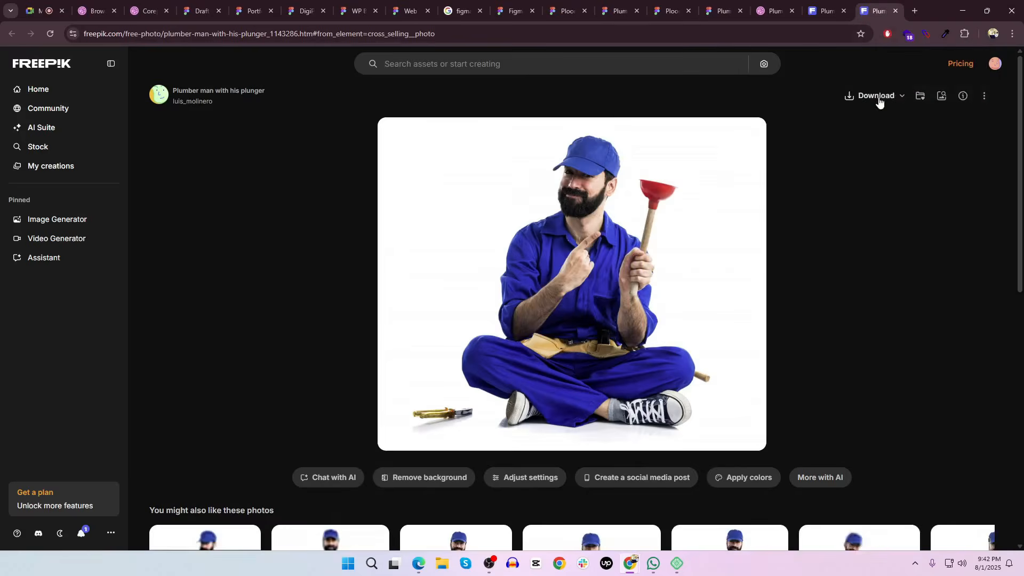
pyautogui.click(904, 99)
pyautogui.click(850, 137)
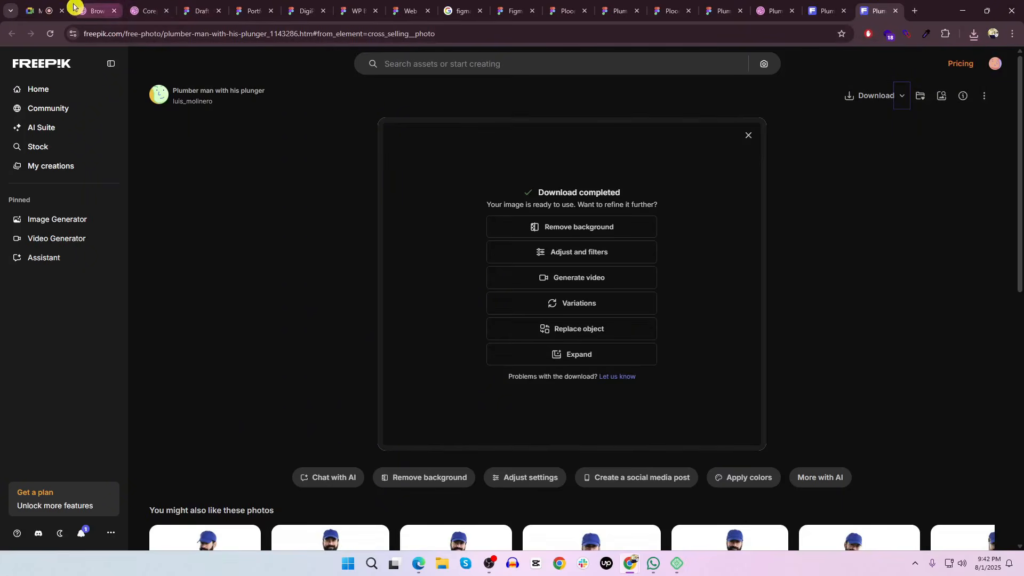
# Switch to the Elementor editor, upload 953.jpg from Downloads and insert it as the second column's image
pyautogui.hotkey('alt', 'Tab')
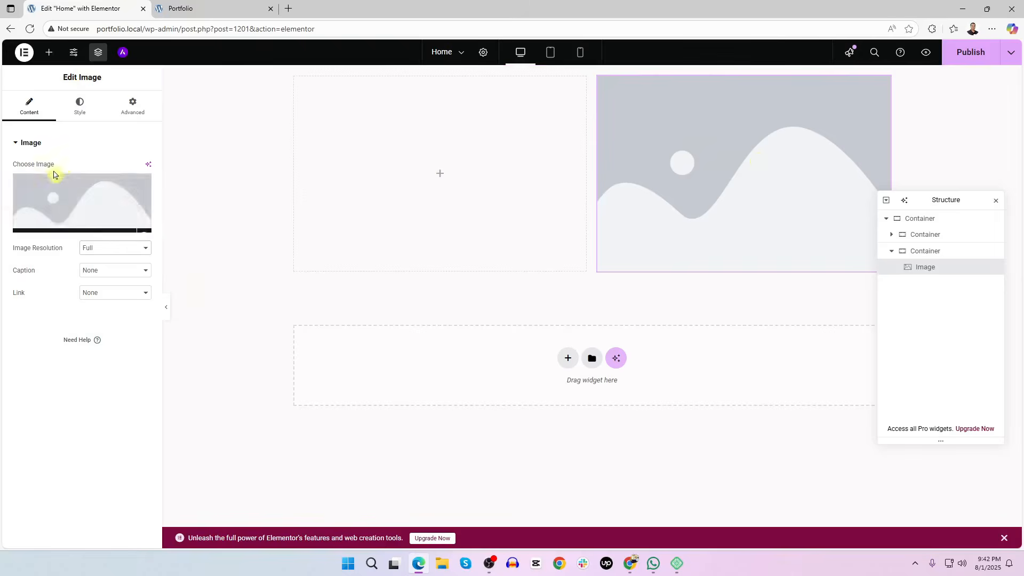
pyautogui.moveTo(49, 195)
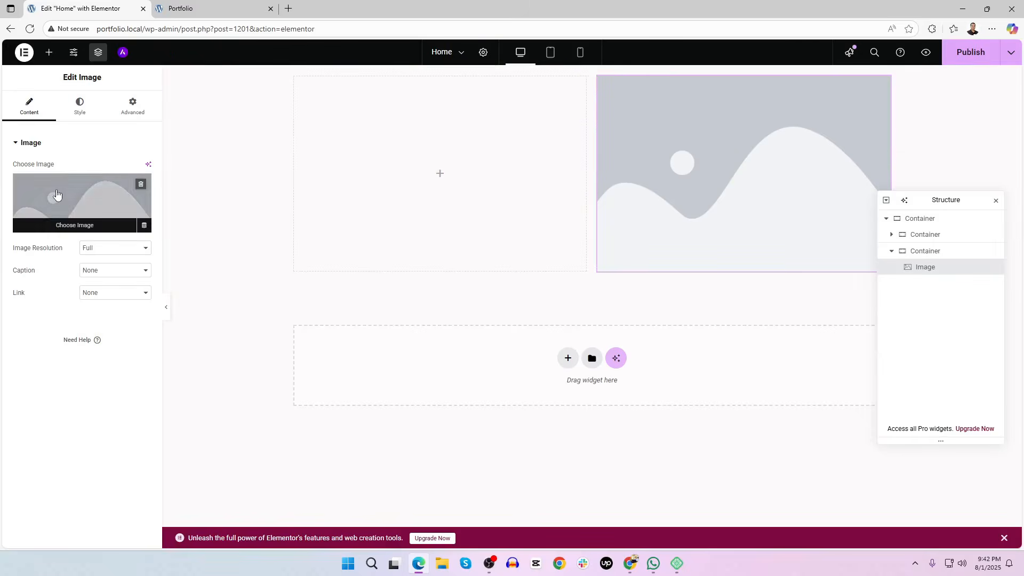
pyautogui.click(57, 194)
pyautogui.click(148, 92)
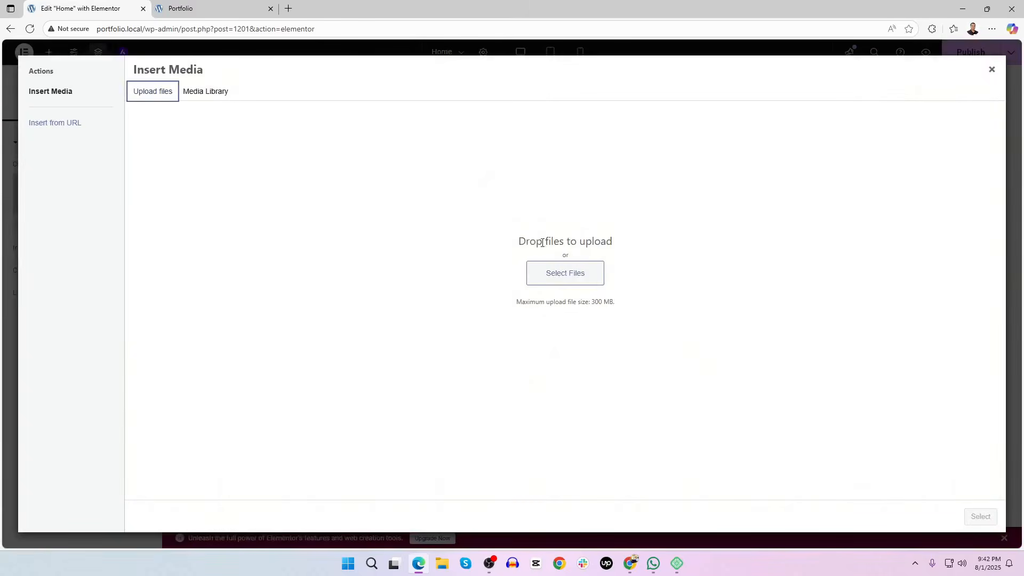
pyautogui.click(558, 279)
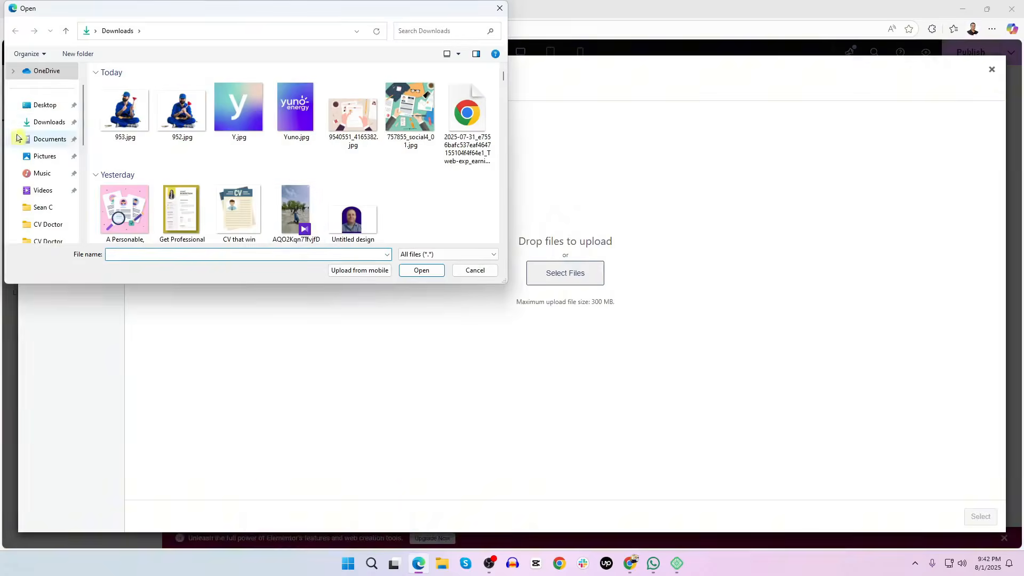
pyautogui.click(122, 127)
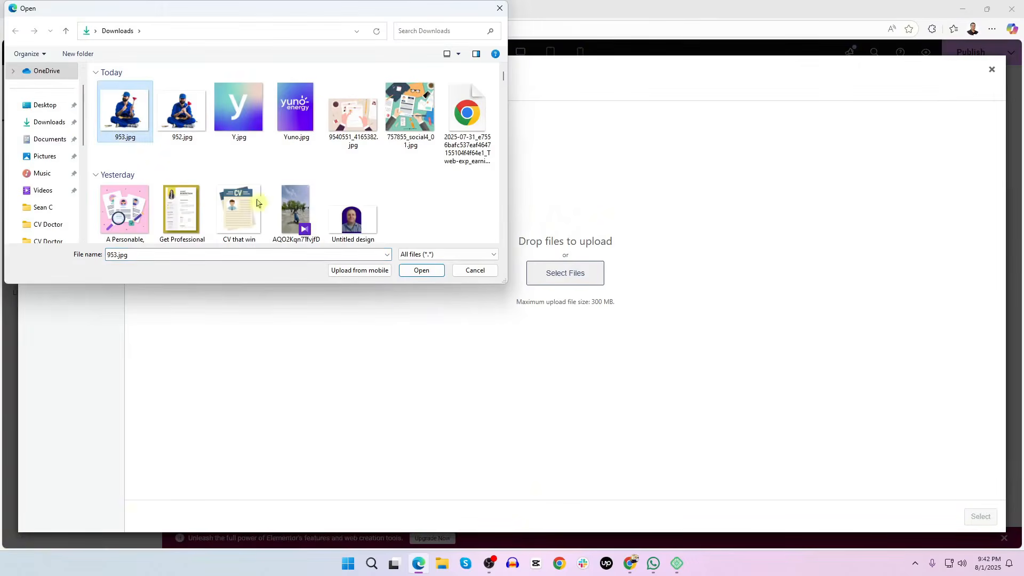
pyautogui.click(421, 270)
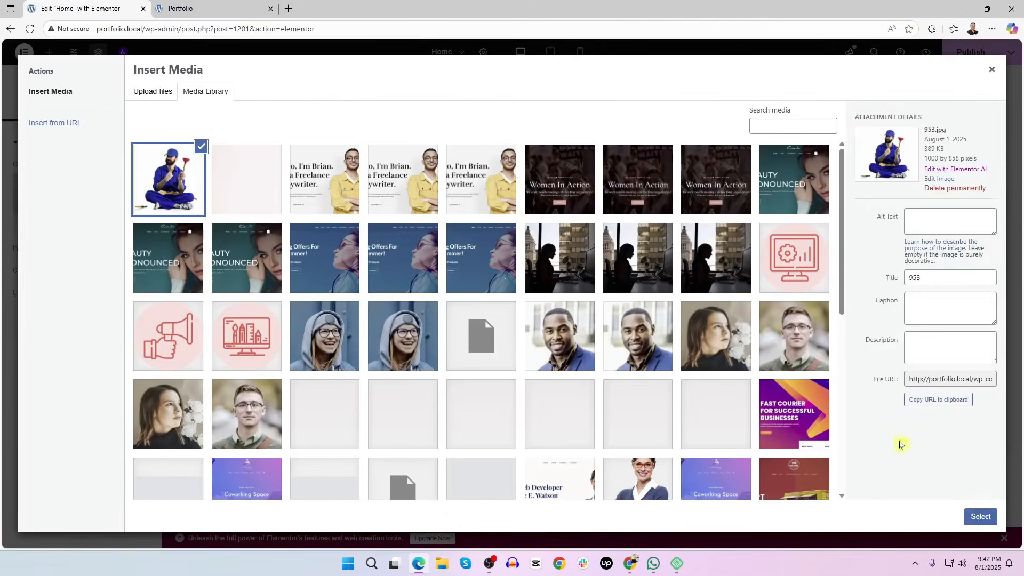
pyautogui.click(982, 518)
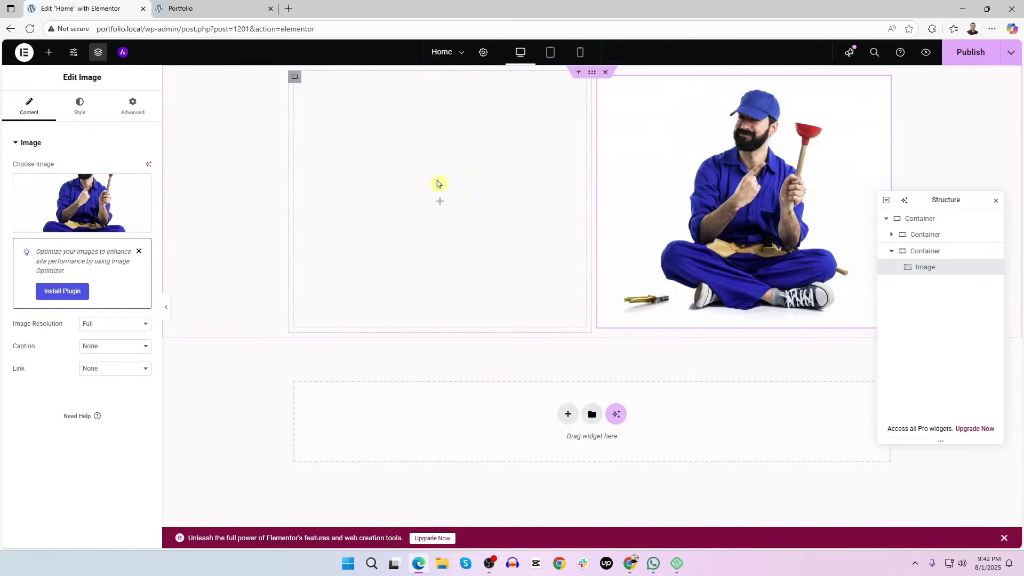
# Check the hero section of the Dribbble plumbing landing page and add a Heading widget to the empty first column in Elementor
pyautogui.hotkey('alt', 'Tab')
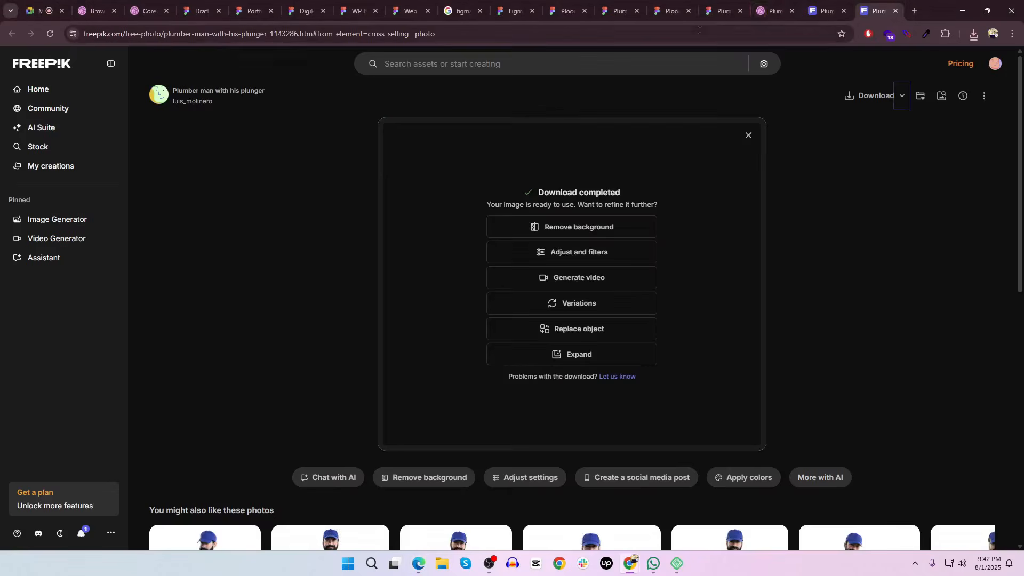
pyautogui.click(821, 10)
pyautogui.click(778, 6)
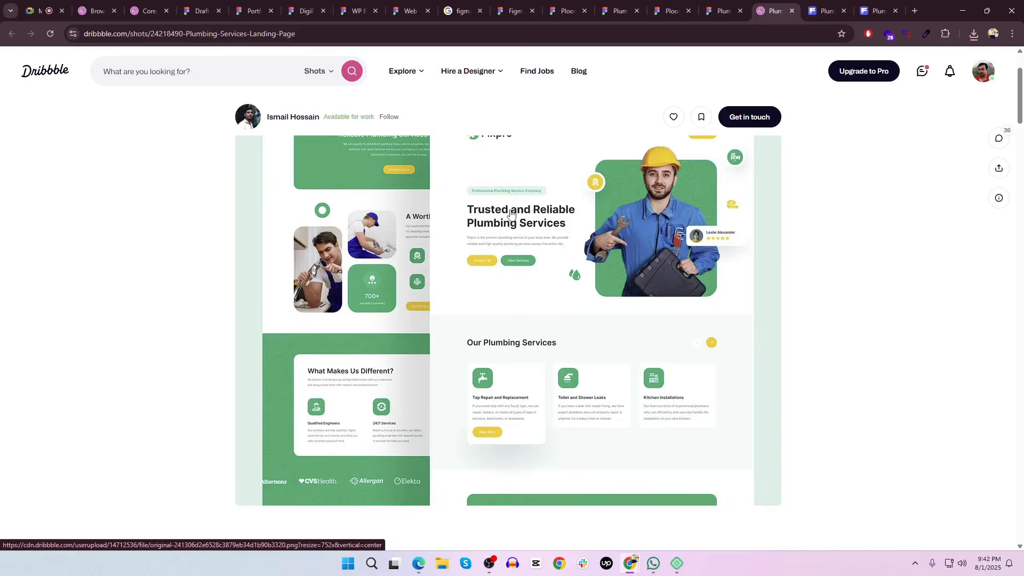
pyautogui.hotkey('alt', 'Tab')
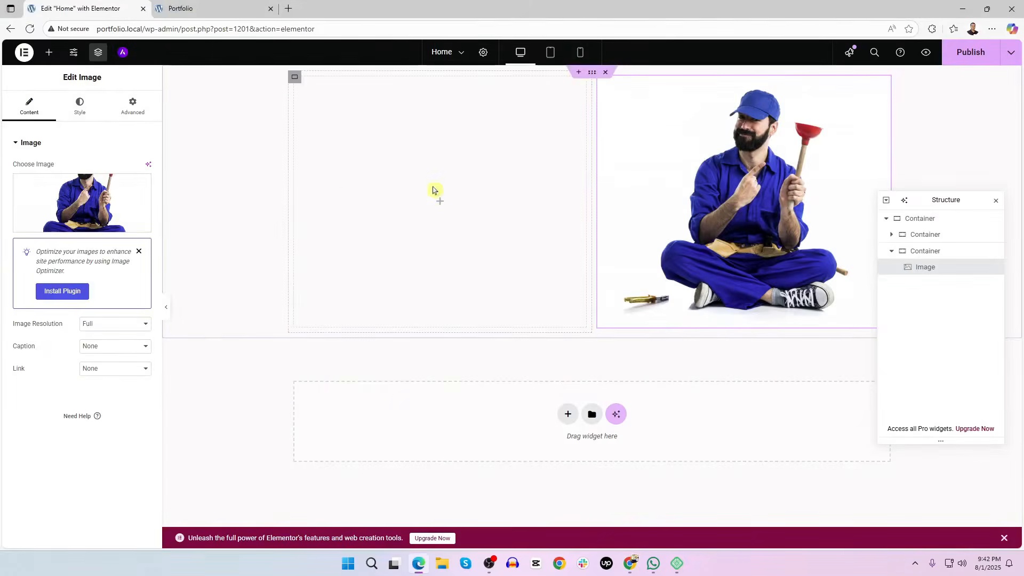
pyautogui.click(48, 52)
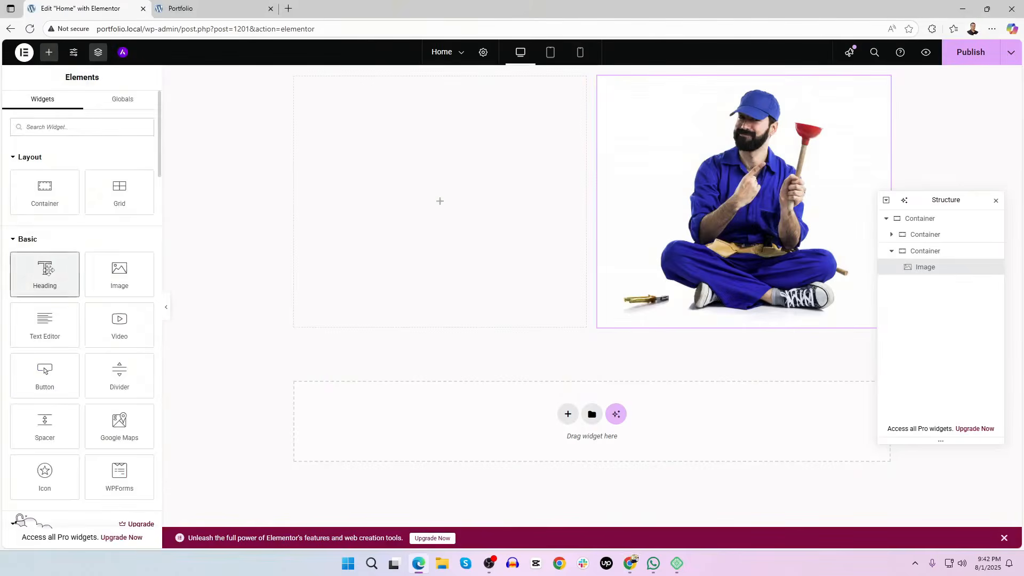
pyautogui.moveTo(45, 273); pyautogui.dragTo(427, 210)
# Consult the Dribbble reference's headline and set the heading's title to "Trusted & Reliable Plumbing Service"
pyautogui.hotkey('alt', 'Tab')
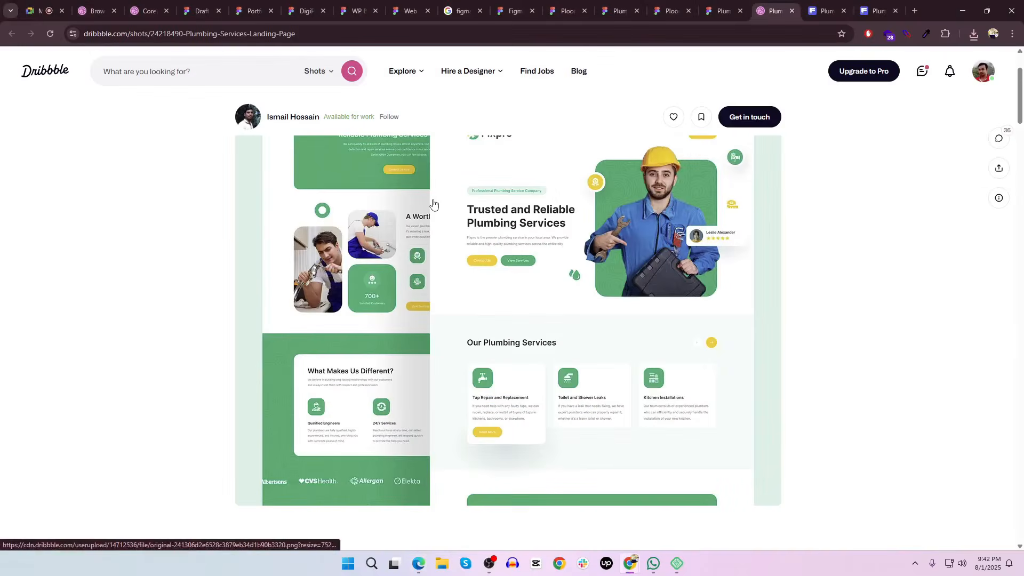
pyautogui.hotkey('alt', 'Tab')
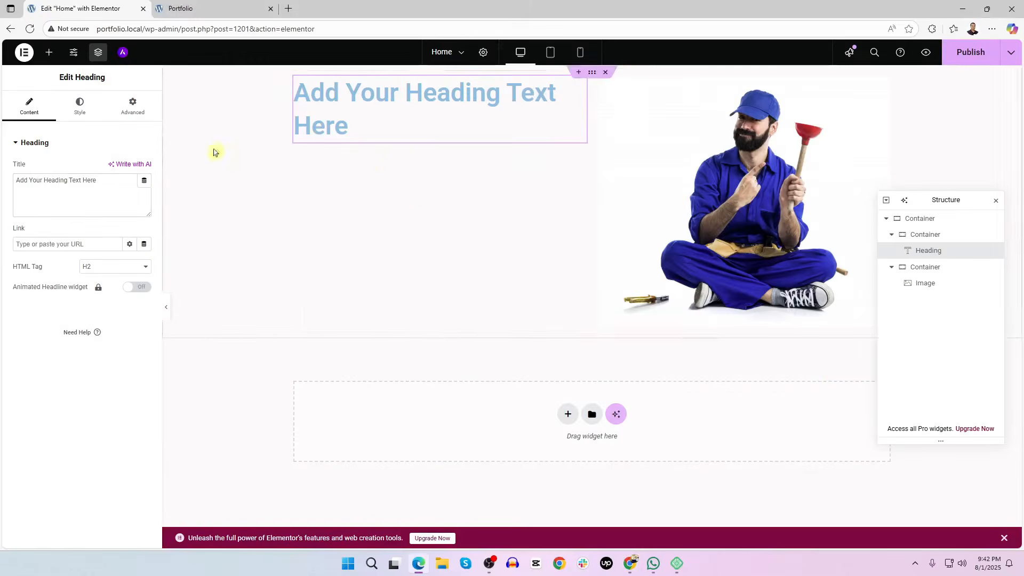
pyautogui.hotkey('ctrl', 'a')
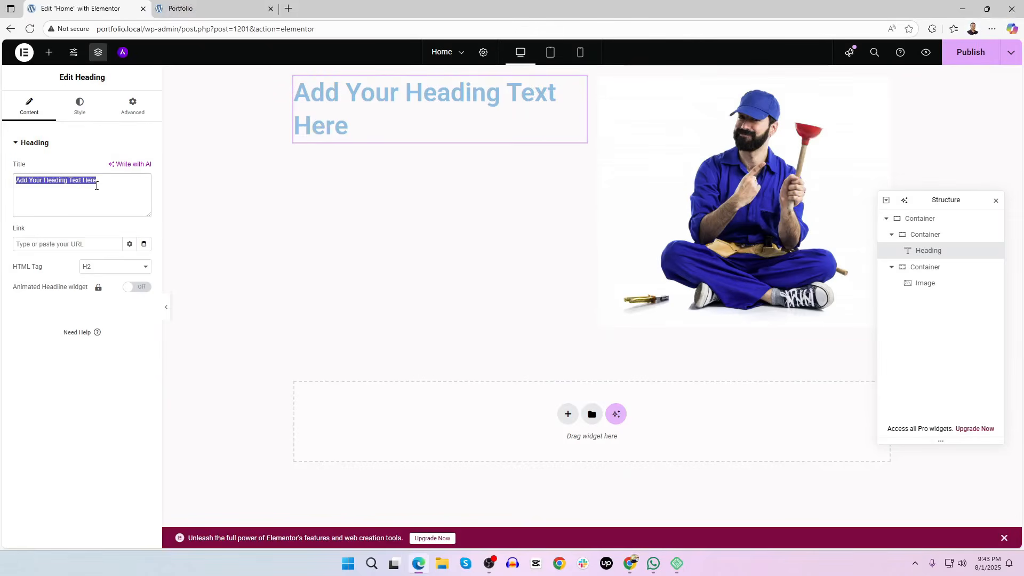
pyautogui.write('Trusted & Reliable')
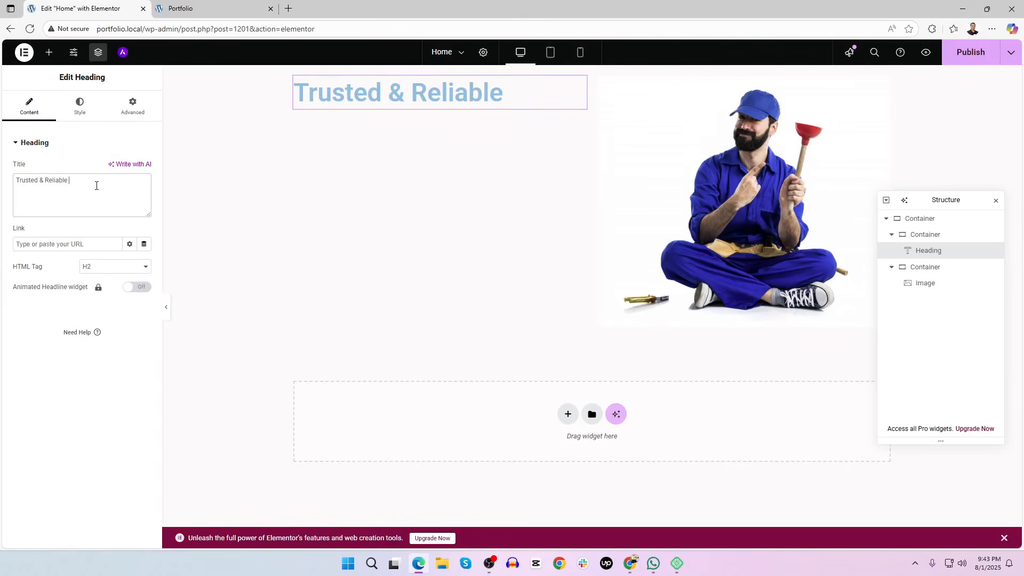
pyautogui.write('Plumbing Service')
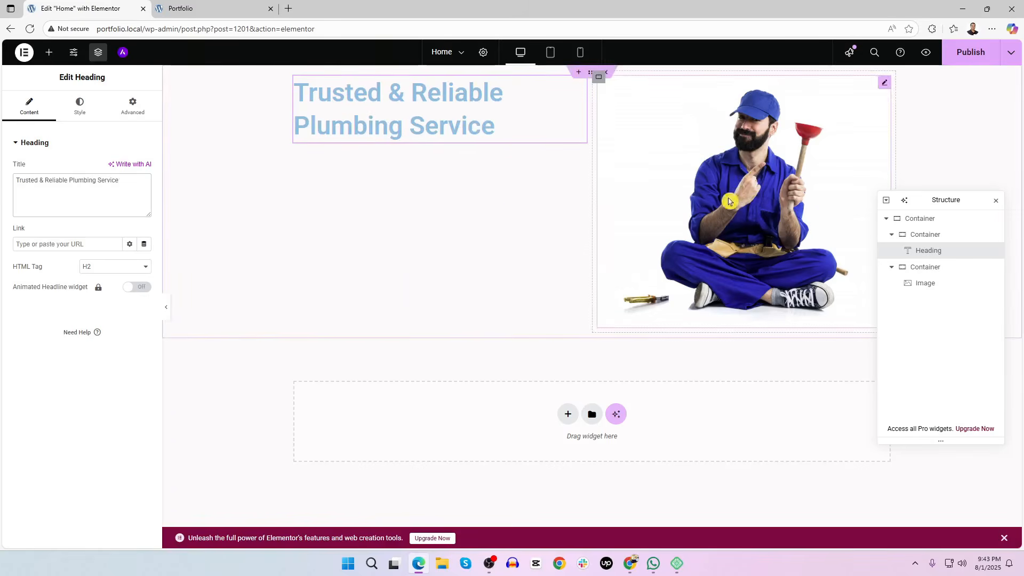
# Open Canva in a new Chrome tab and create a custom-size design of 500 × 600 px
pyautogui.hotkey('alt', 'Tab')
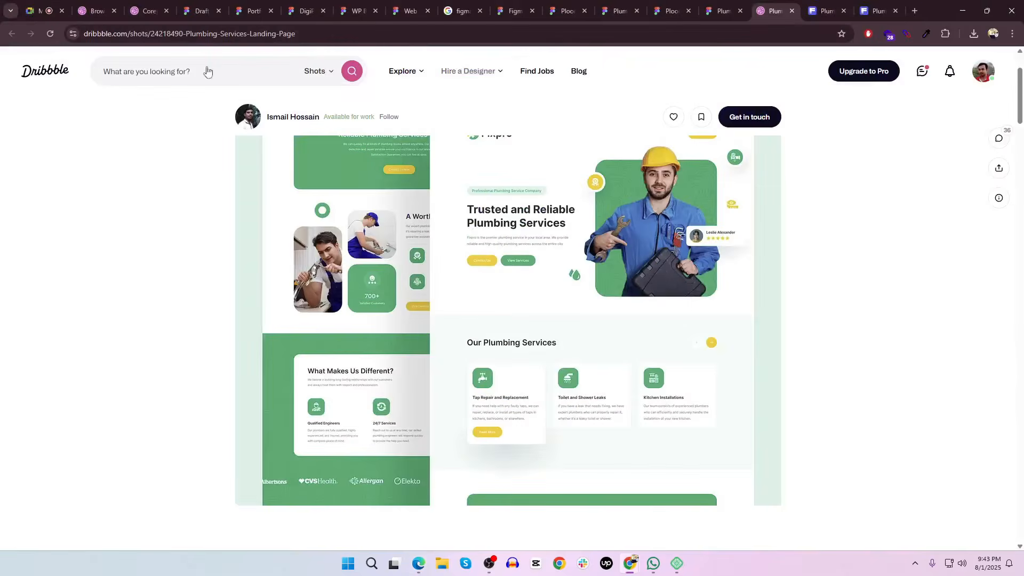
pyautogui.click(914, 12)
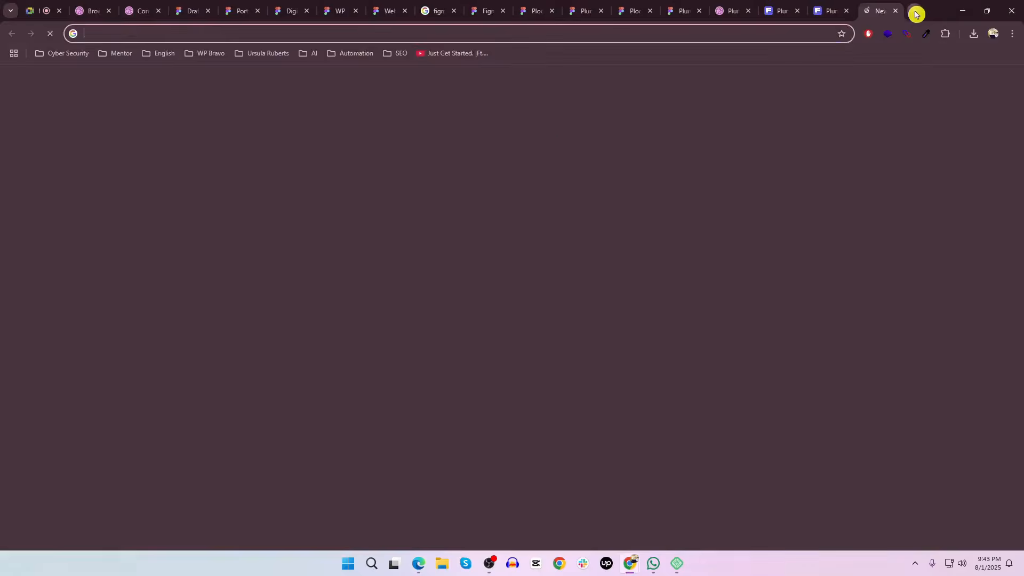
pyautogui.write('can')
pyautogui.press('Return')
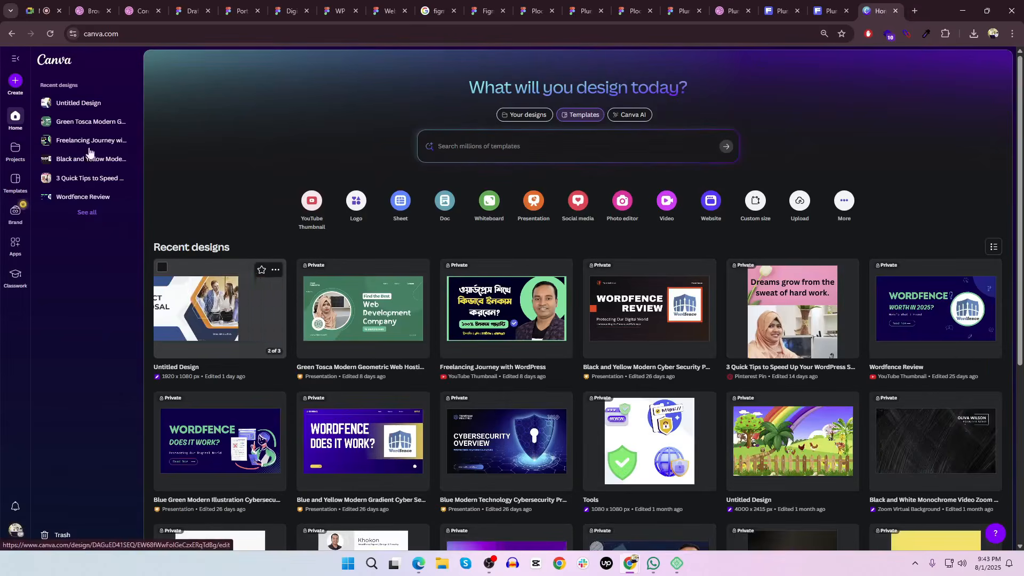
pyautogui.click(21, 76)
pyautogui.click(21, 76)
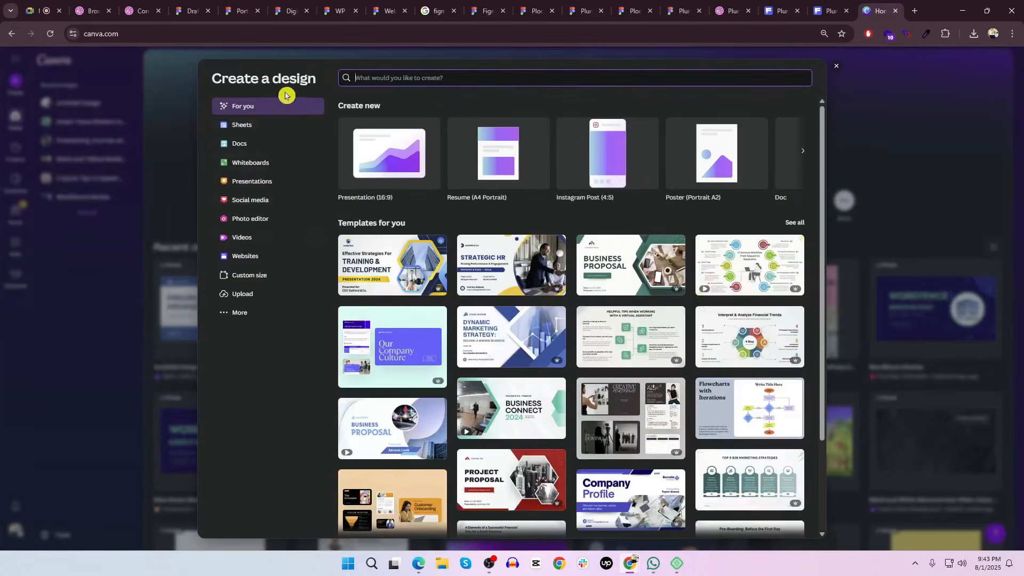
pyautogui.click(263, 275)
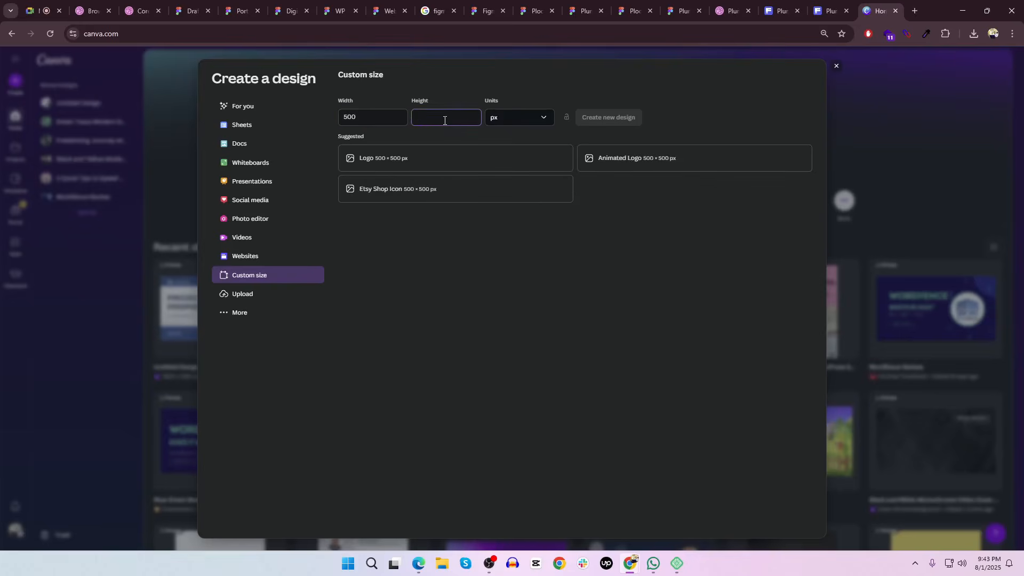
pyautogui.click(607, 116)
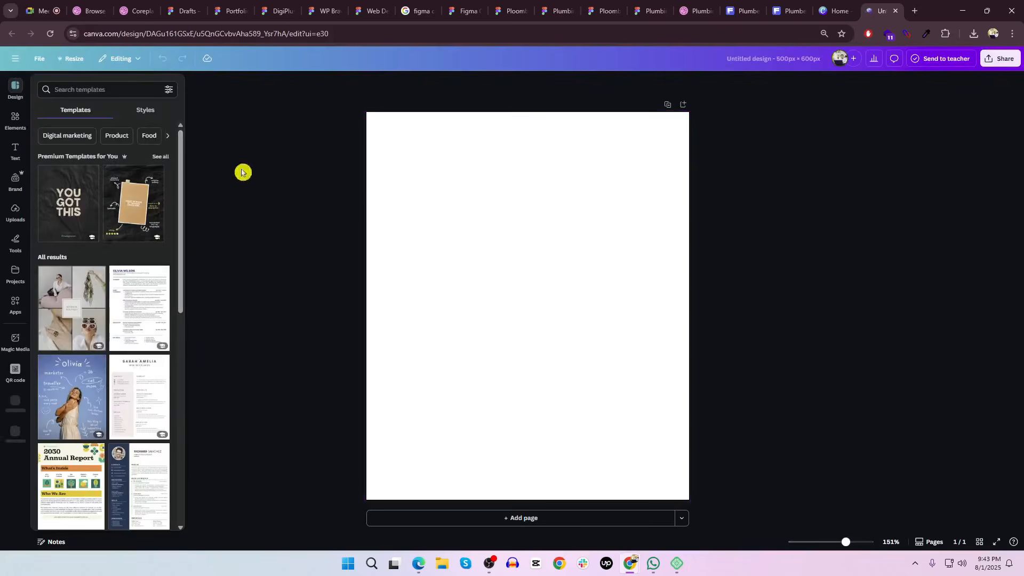
# Fill the blank page's background with the dark blue default solid color
pyautogui.click(16, 123)
pyautogui.click(597, 272)
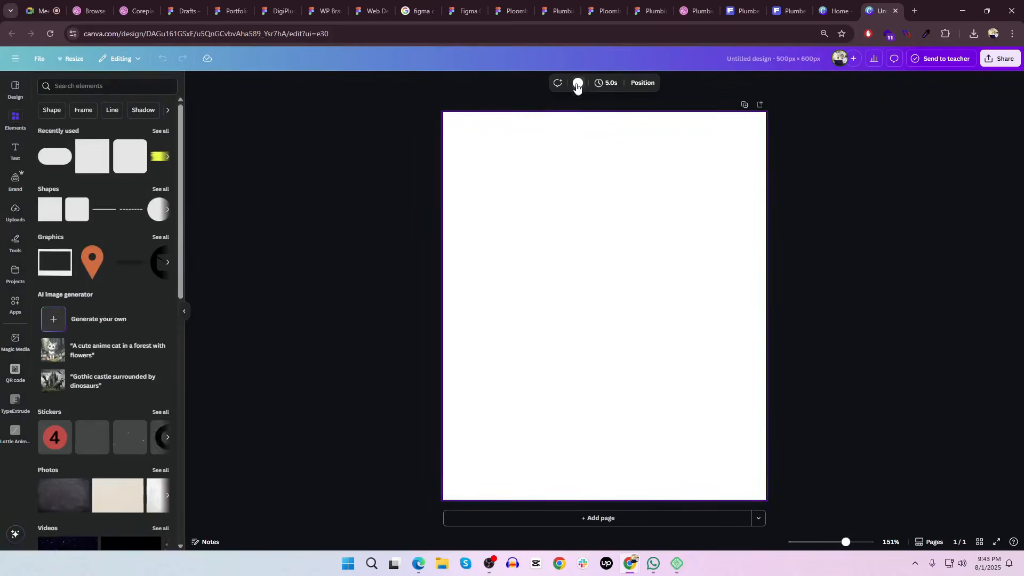
pyautogui.click(577, 84)
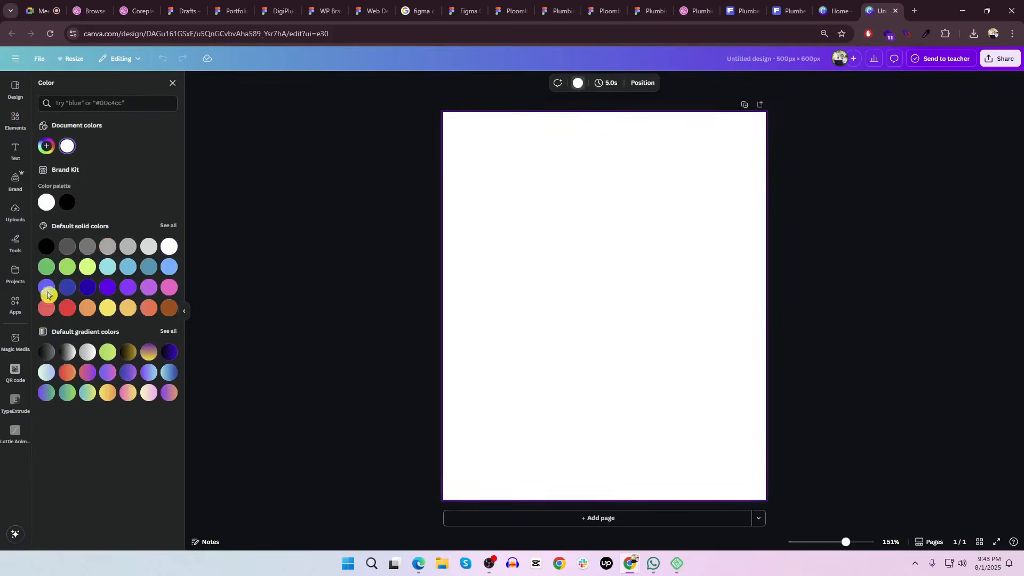
pyautogui.click(87, 288)
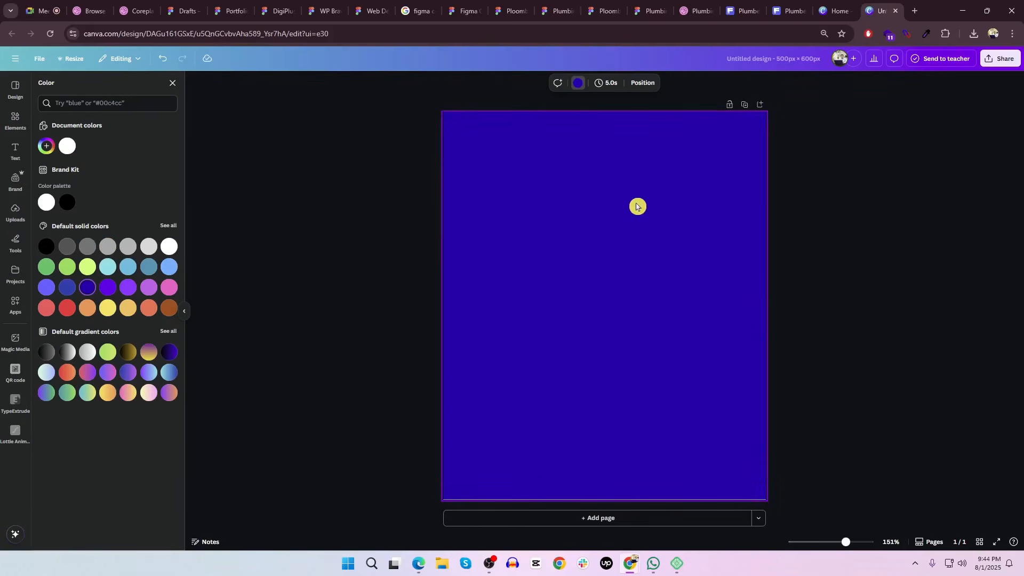
pyautogui.click(326, 209)
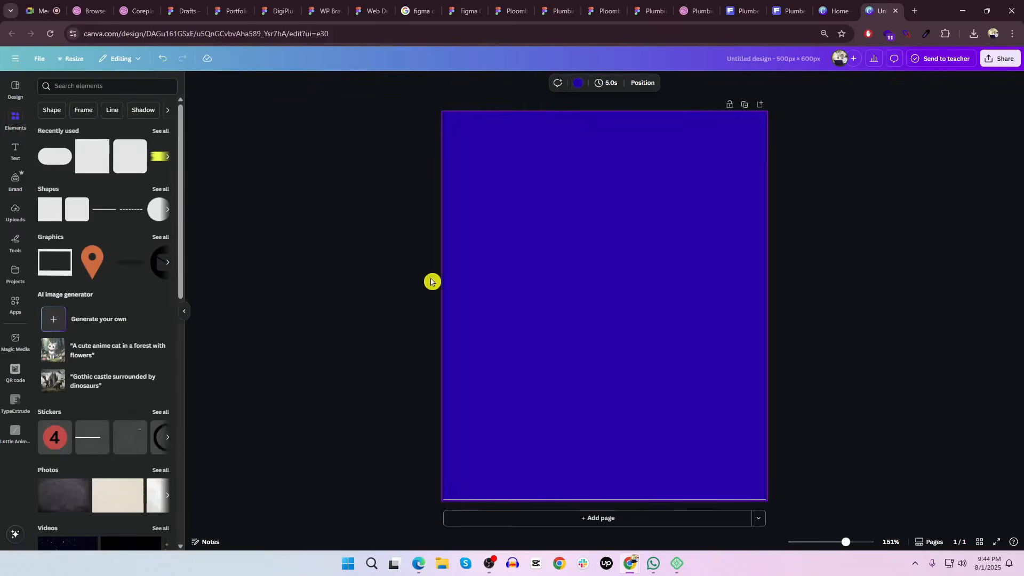
pyautogui.click(372, 283)
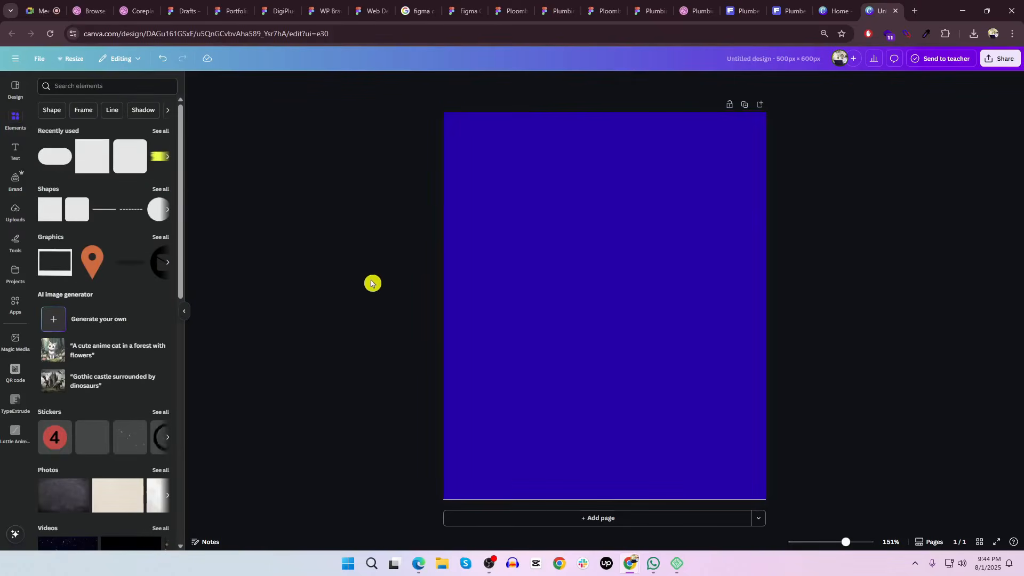
# Compare with the plumber photo in Elementor, then upload 953.jpg to Canva and place it on the blue page
pyautogui.hotkey('alt', 'Tab')
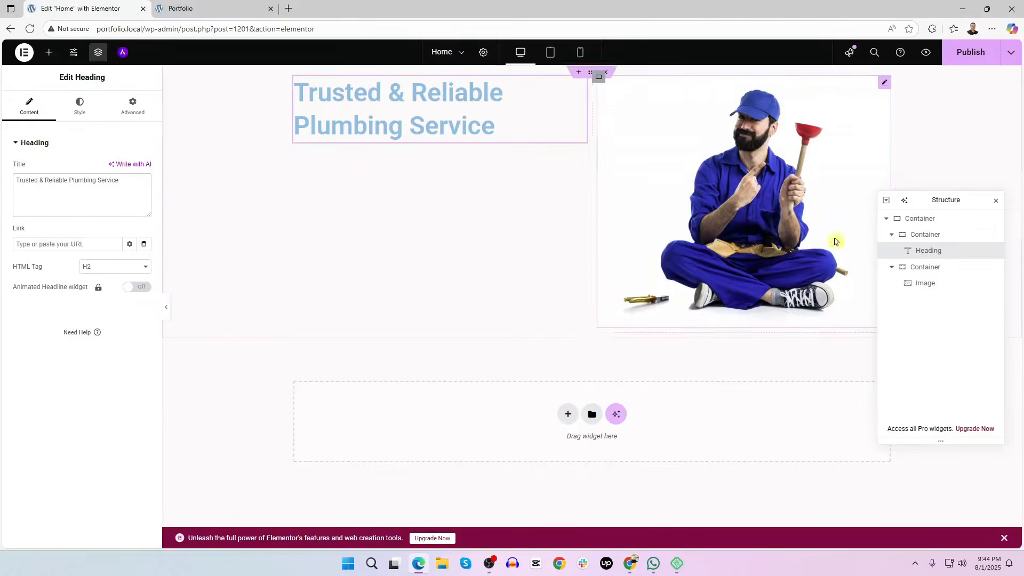
pyautogui.hotkey('alt', 'Tab')
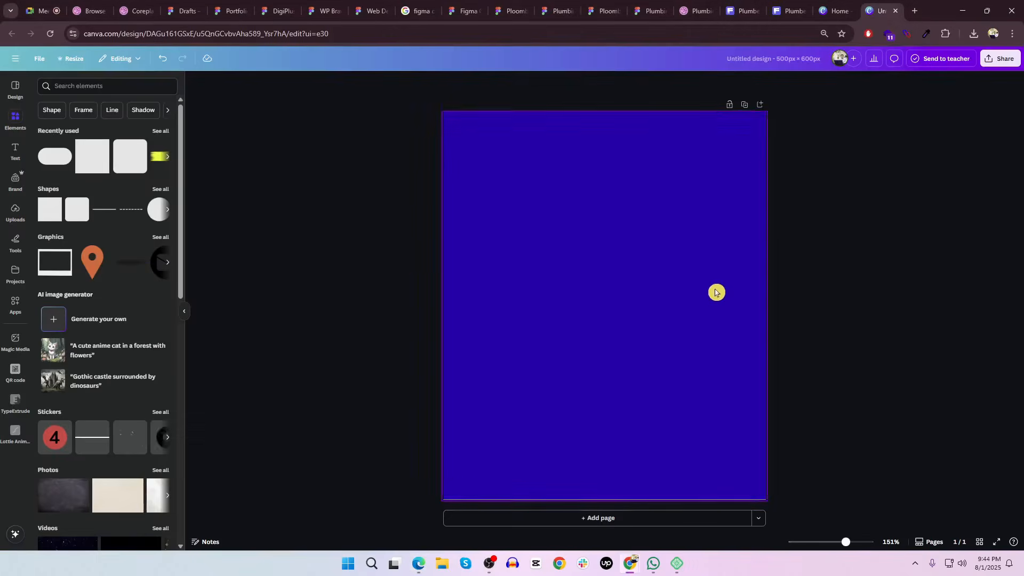
pyautogui.click(557, 265)
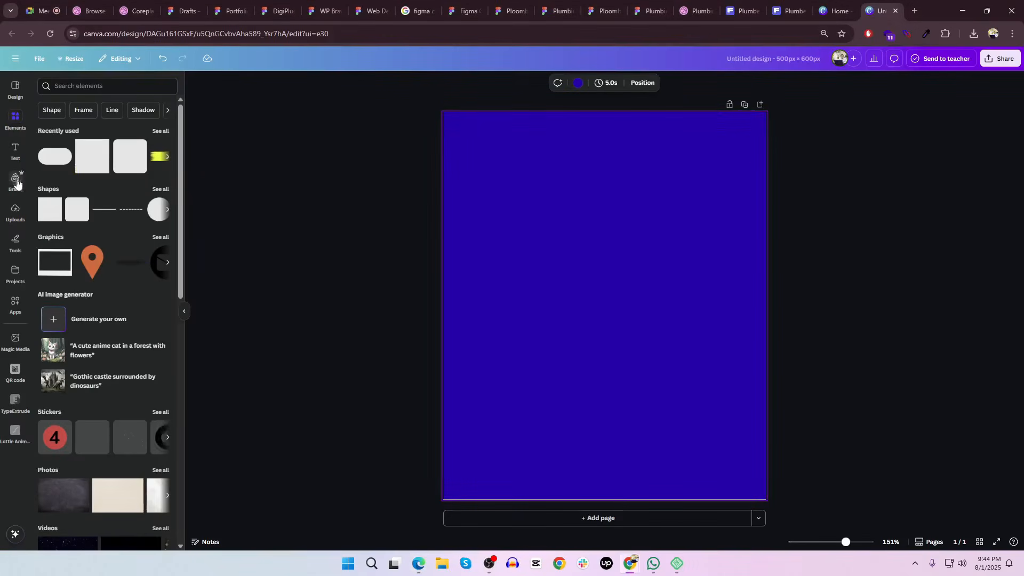
pyautogui.click(15, 213)
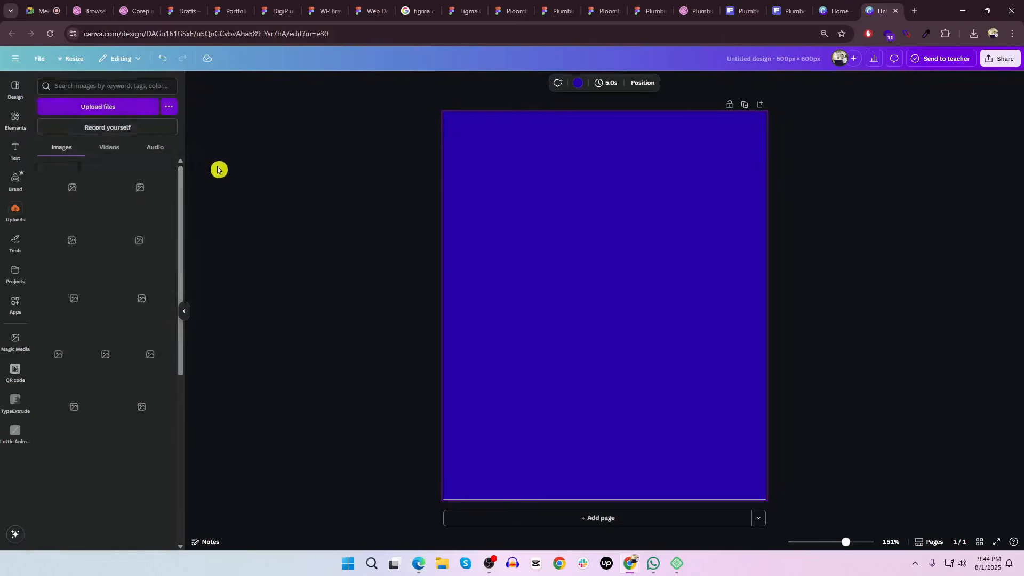
pyautogui.click(91, 108)
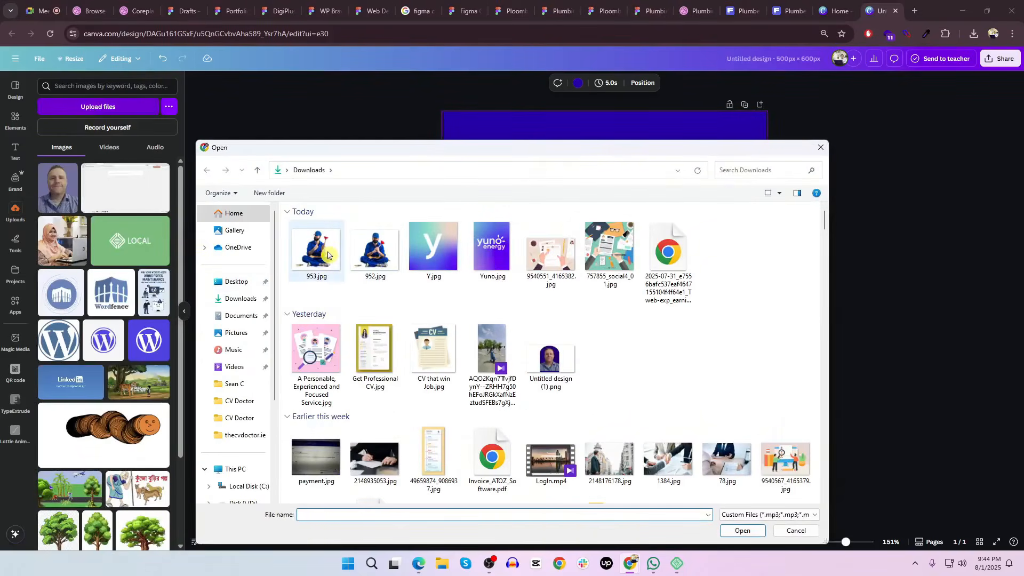
pyautogui.click(327, 255)
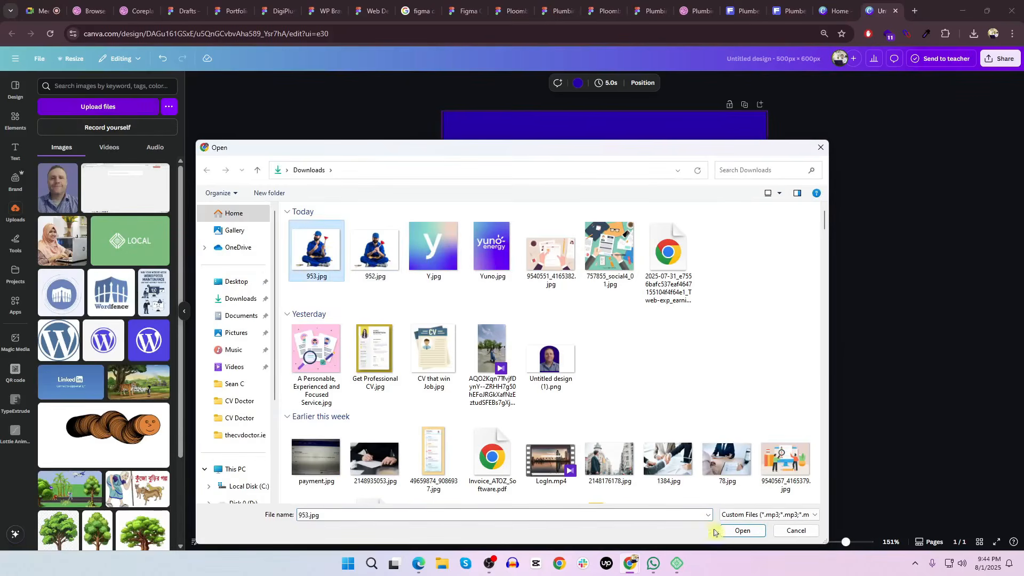
pyautogui.click(742, 531)
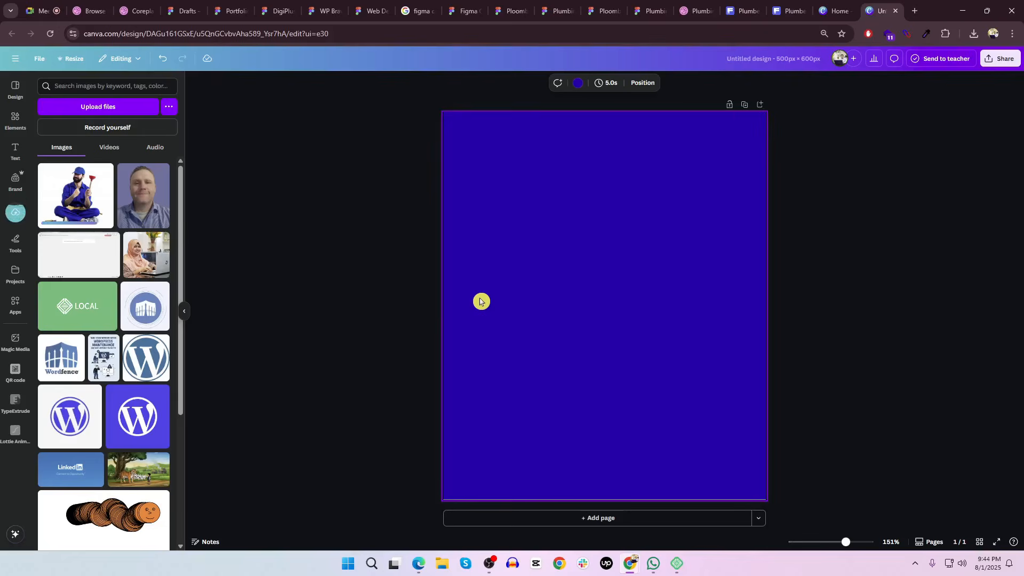
pyautogui.click(77, 198)
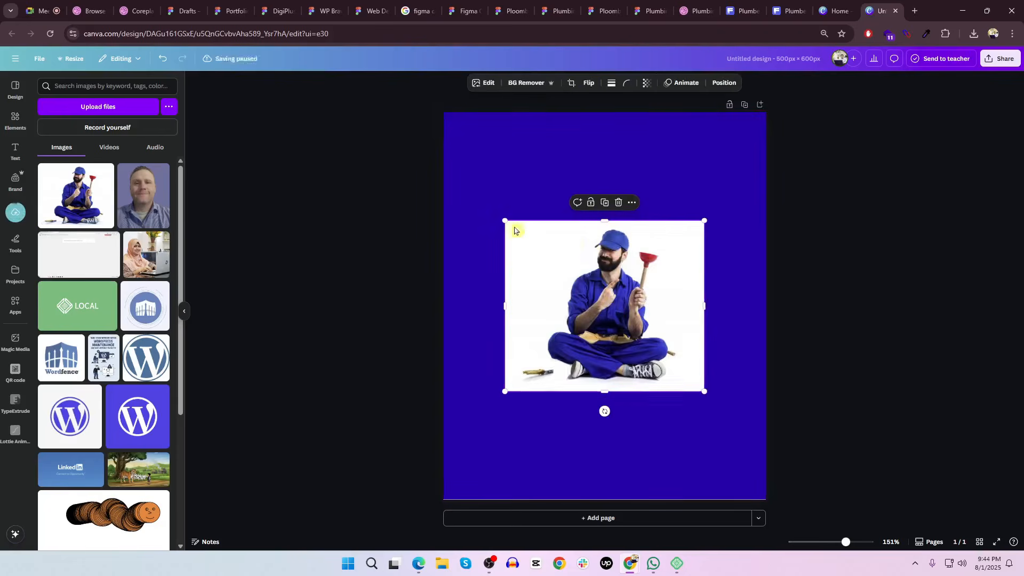
# Enlarge the plumber photo until it spans the page width and remove its background
pyautogui.moveTo(507, 219); pyautogui.dragTo(394, 152)
pyautogui.moveTo(591, 260); pyautogui.dragTo(596, 277)
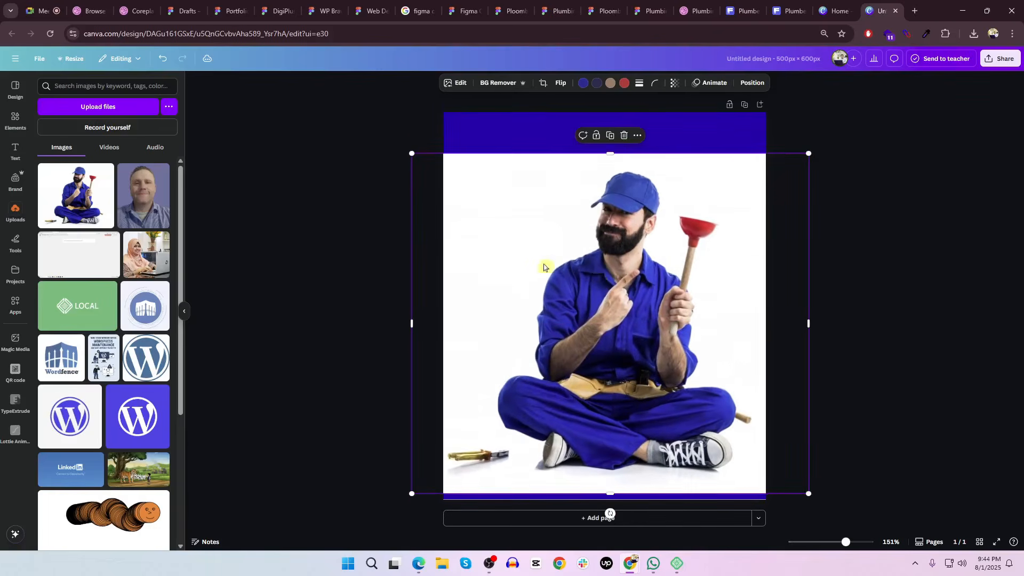
pyautogui.click(500, 83)
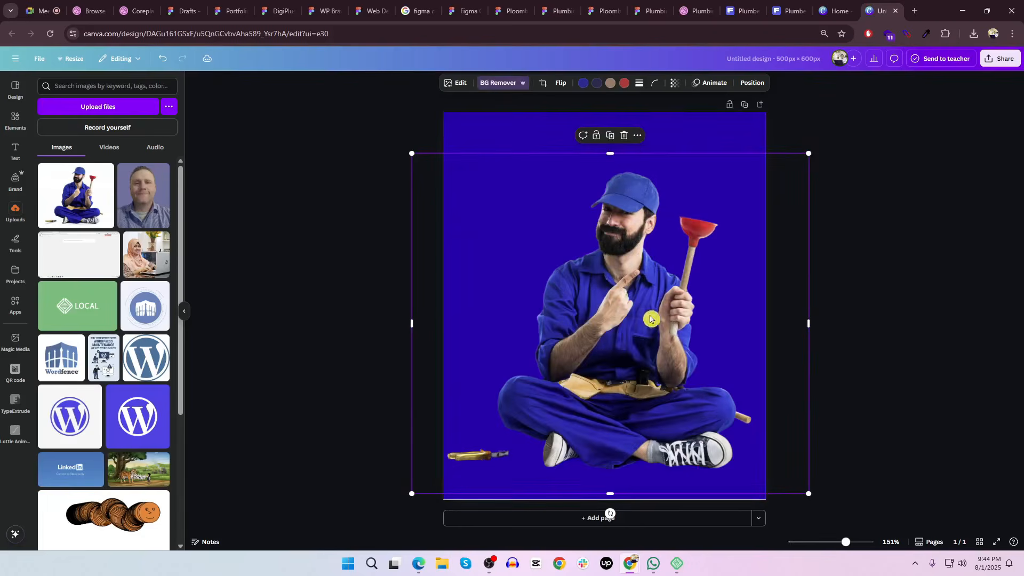
# Change the page background to the green default solid color
pyautogui.click(903, 259)
pyautogui.click(486, 143)
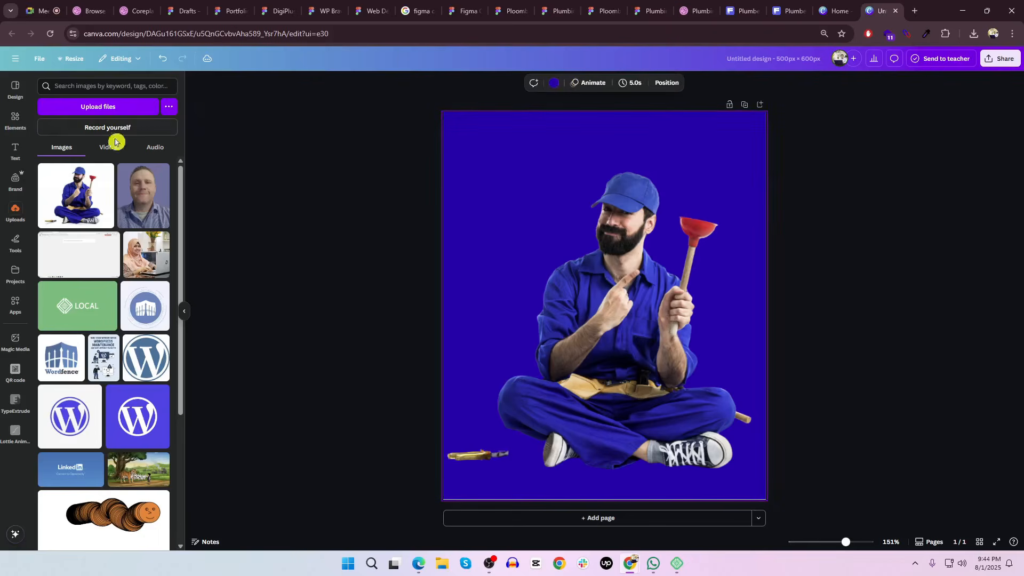
pyautogui.click(555, 83)
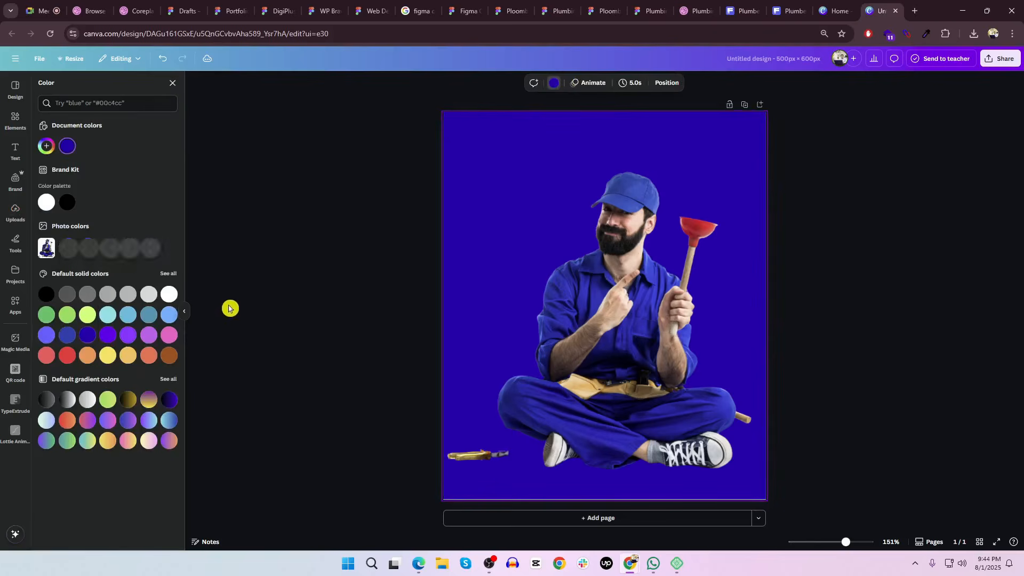
pyautogui.click(46, 310)
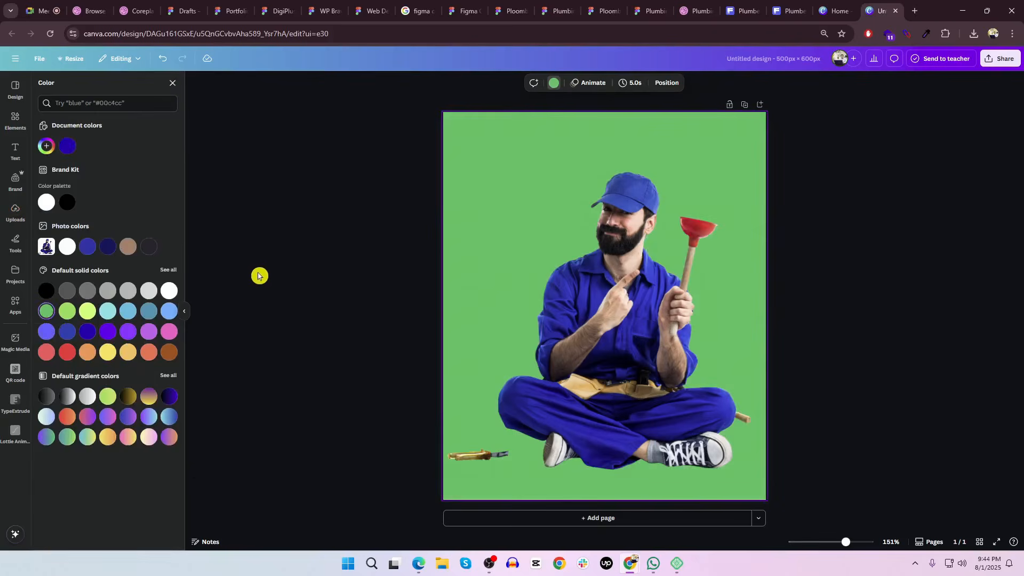
pyautogui.click(399, 238)
pyautogui.click(489, 178)
pyautogui.click(477, 126)
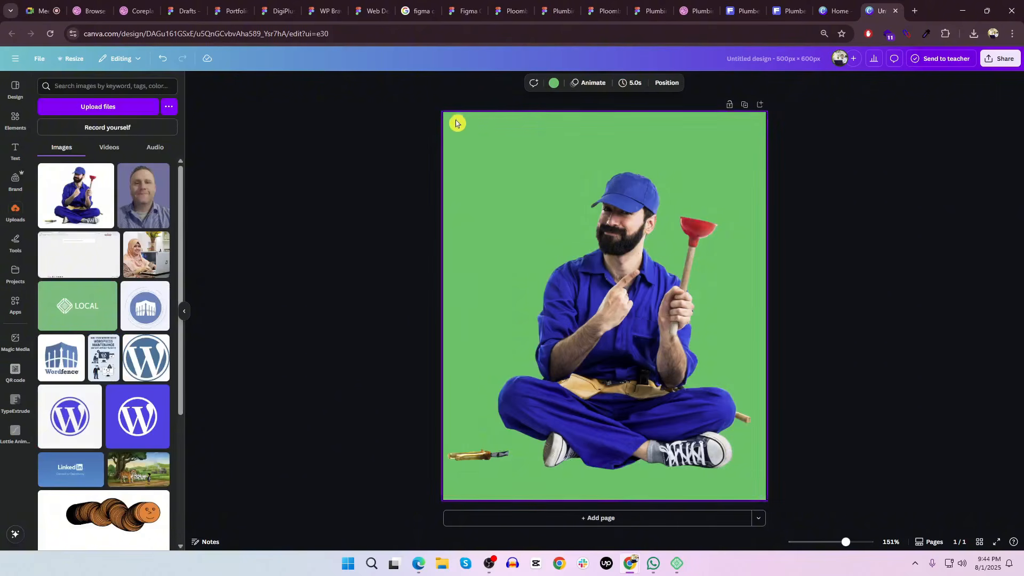
# Add a rounded square shape and stretch it to cover nearly the whole page, leaving a thin margin
pyautogui.click(15, 120)
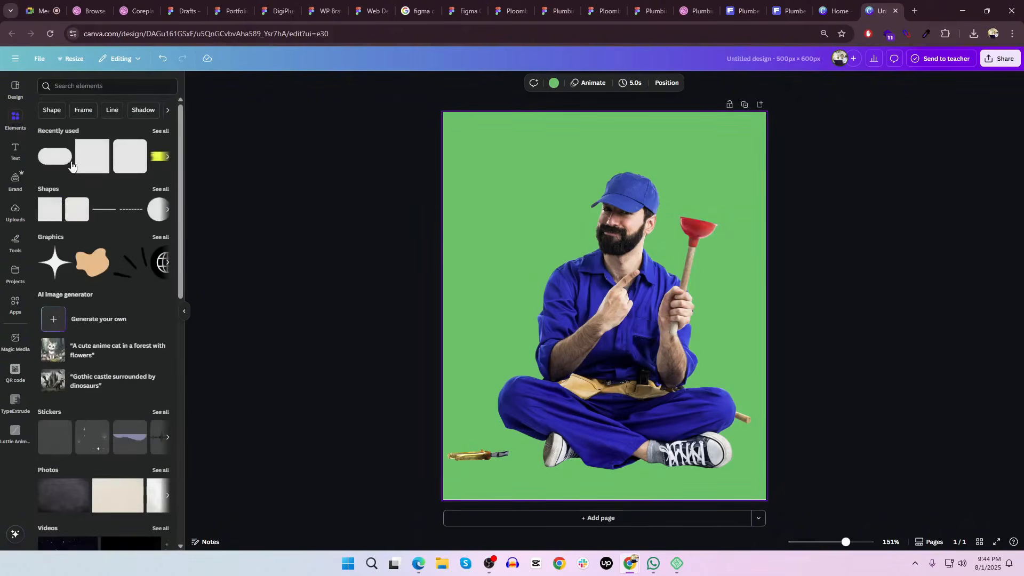
pyautogui.click(76, 215)
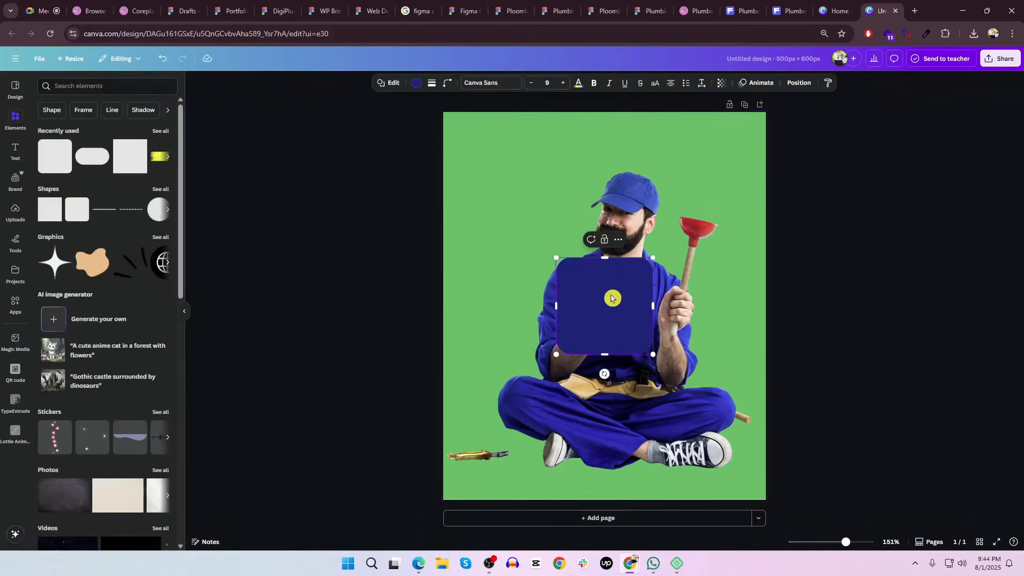
pyautogui.moveTo(612, 295); pyautogui.dragTo(500, 154)
pyautogui.moveTo(544, 218); pyautogui.dragTo(762, 496)
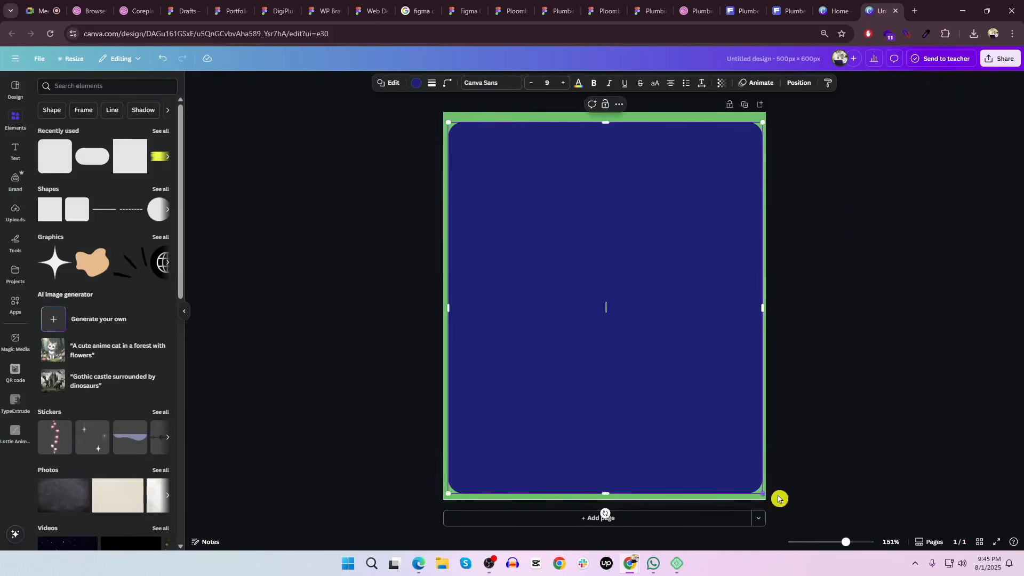
# Send the rounded shape behind the plumber photo and fill it with the green default solid color
pyautogui.click(879, 416)
pyautogui.click(699, 338)
pyautogui.hotkey('ctrl', '[')
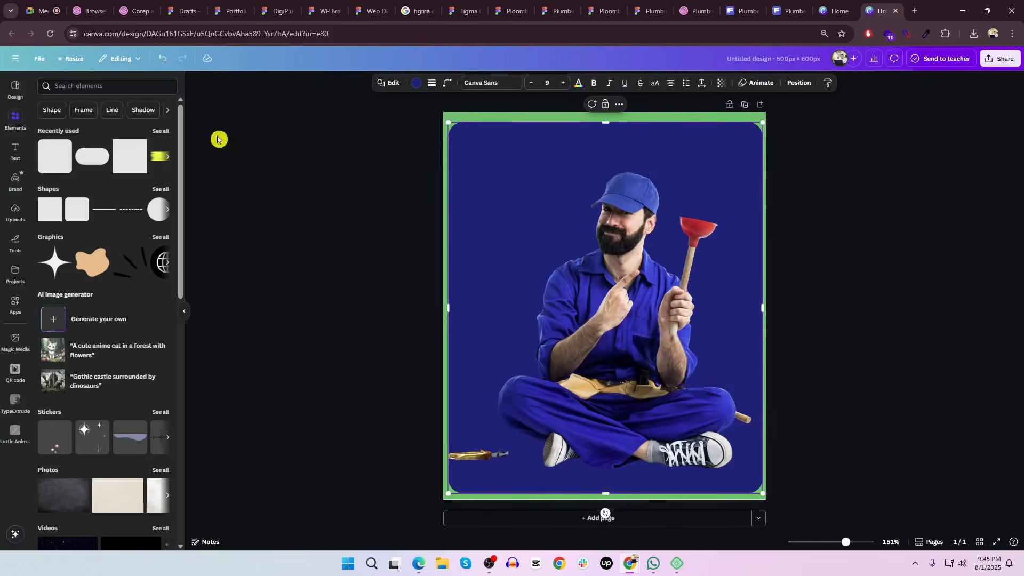
pyautogui.click(421, 84)
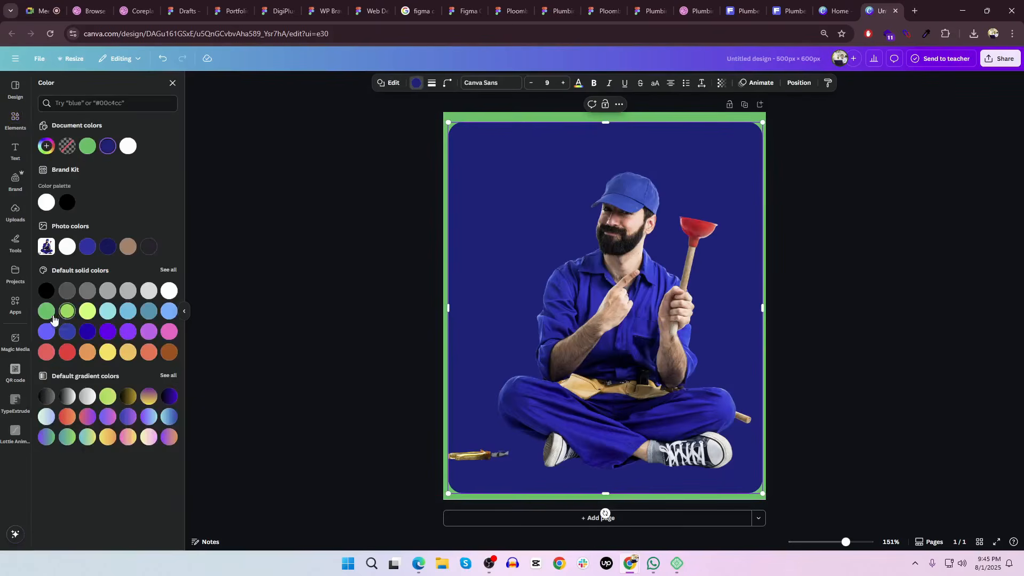
pyautogui.click(48, 313)
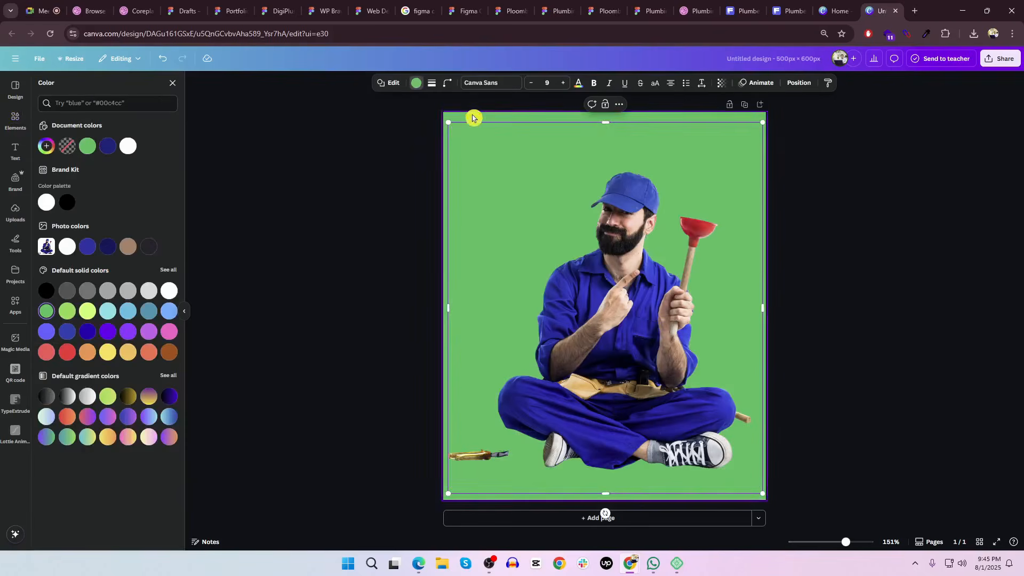
# Set the page background to white and narrow the rounded green shape slightly to even its side margins
pyautogui.click(473, 117)
pyautogui.click(543, 83)
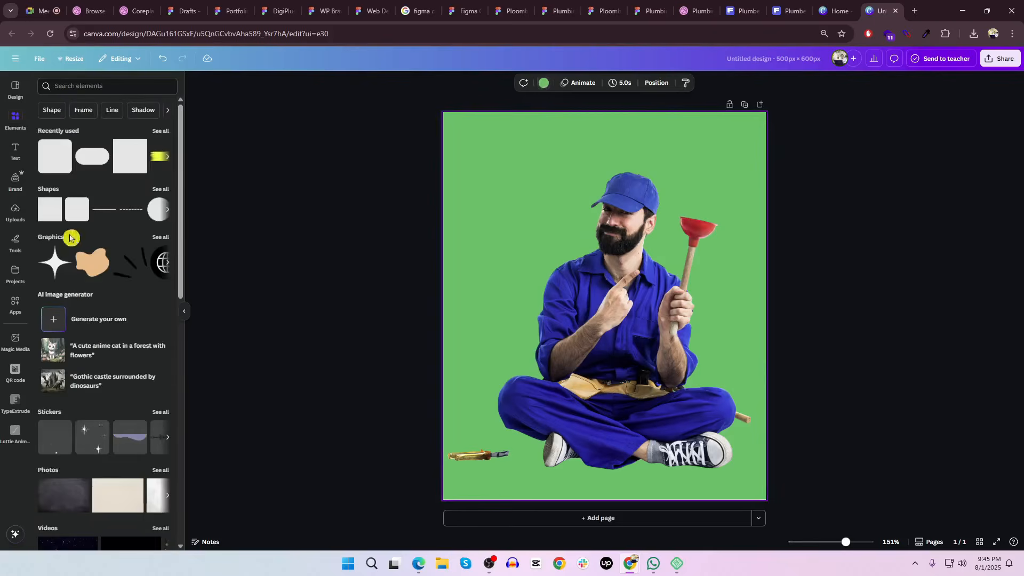
pyautogui.click(543, 82)
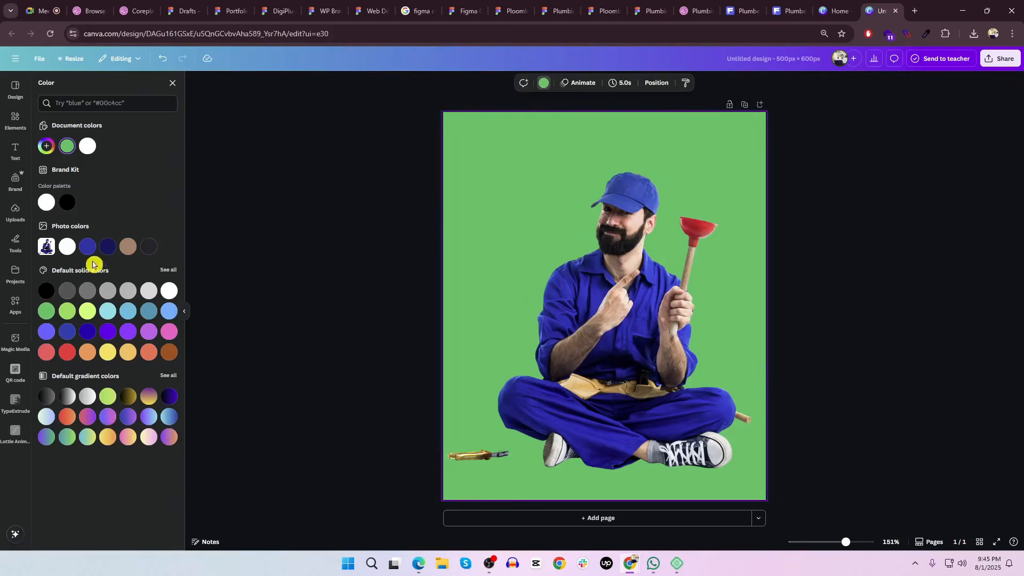
pyautogui.click(89, 148)
pyautogui.click(375, 183)
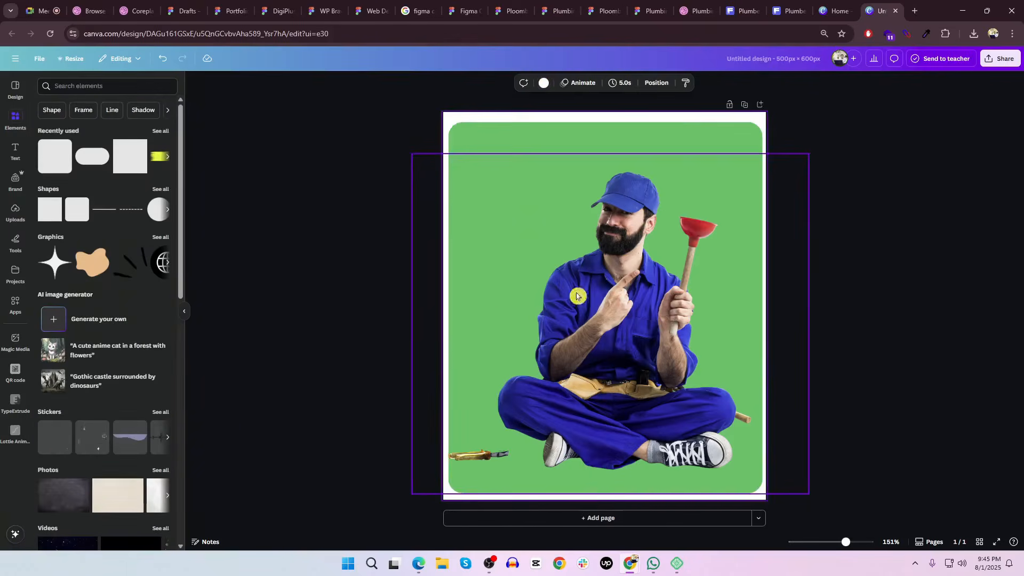
pyautogui.click(673, 310)
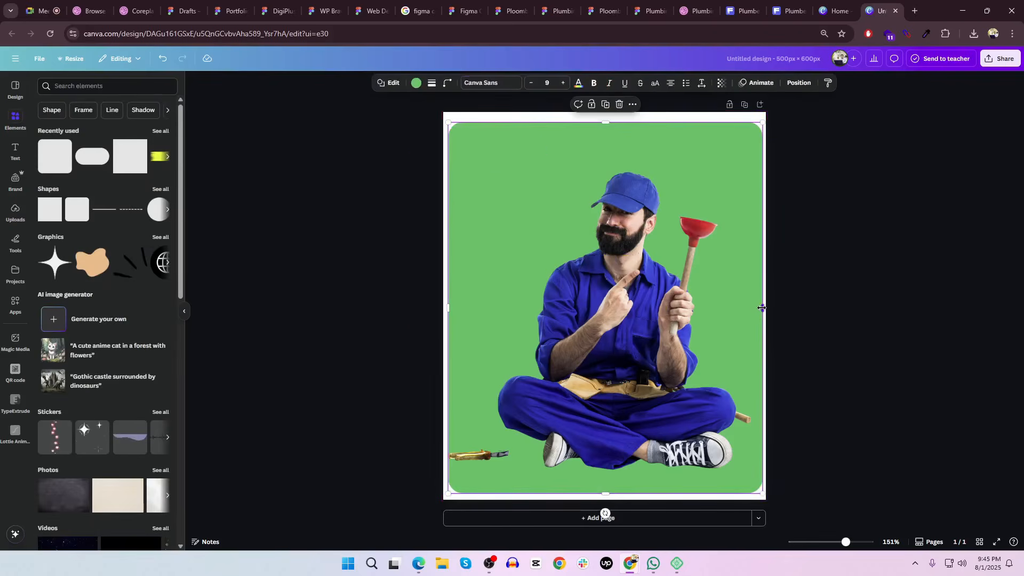
pyautogui.moveTo(760, 308); pyautogui.dragTo(761, 308)
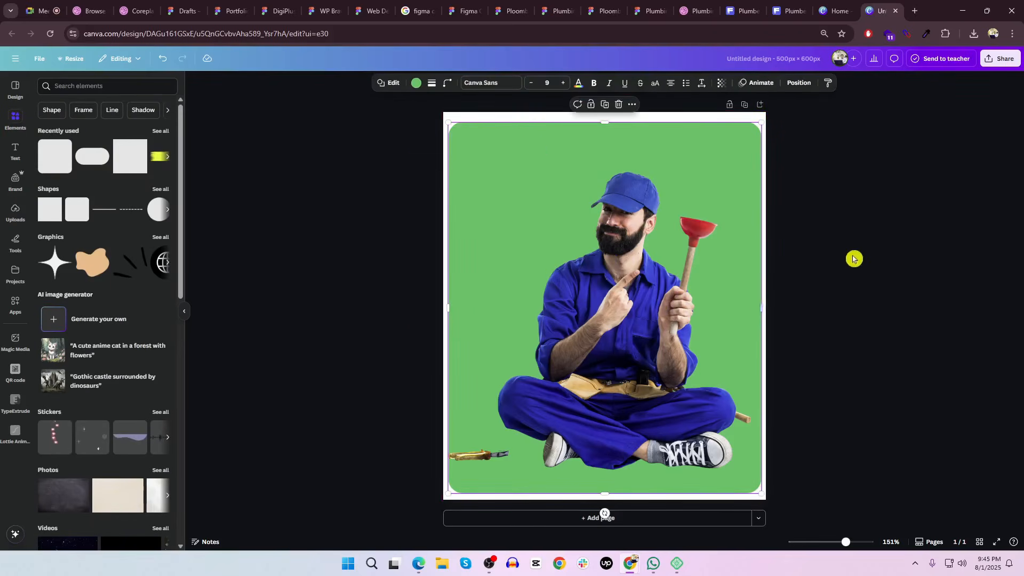
pyautogui.click(854, 259)
# Download the design as a PNG at 500 × 600 px with a transparent background
pyautogui.click(1005, 60)
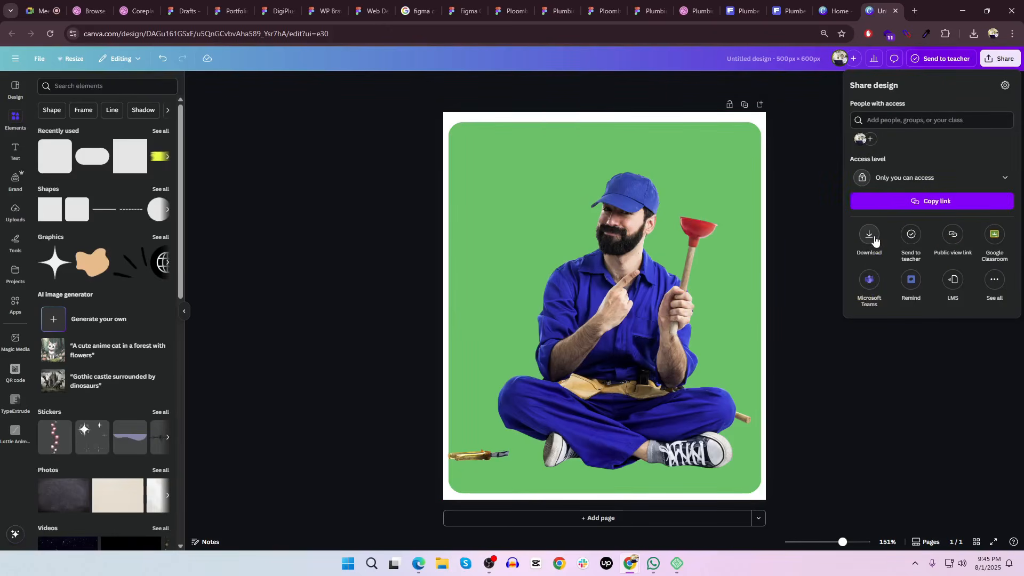
pyautogui.click(875, 241)
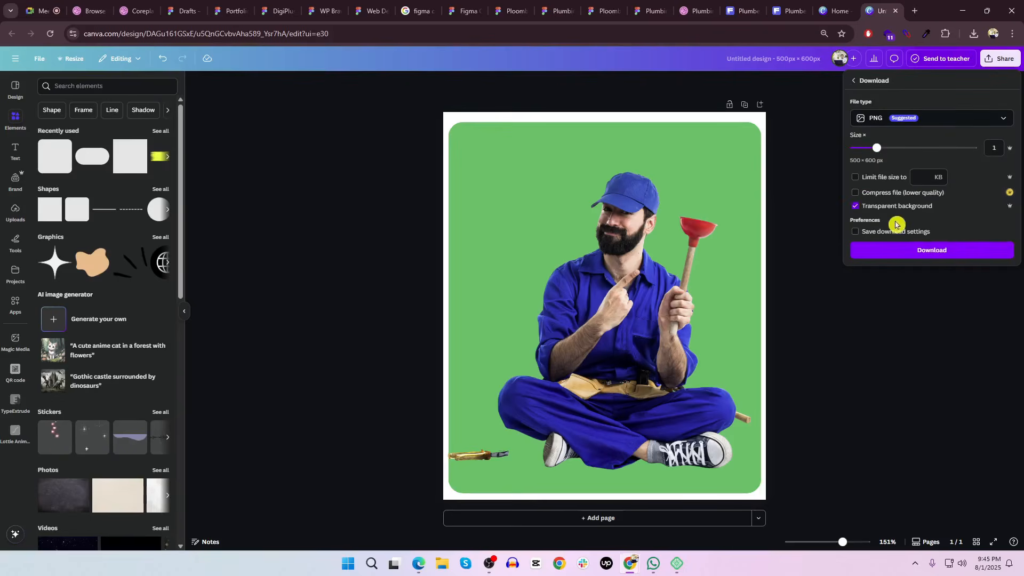
pyautogui.click(909, 124)
pyautogui.click(880, 173)
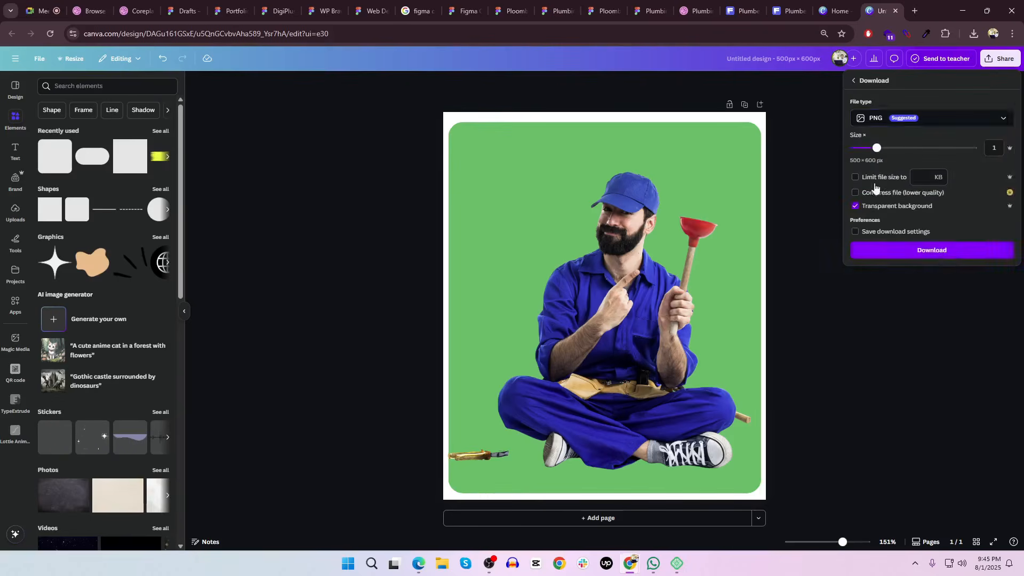
pyautogui.click(950, 257)
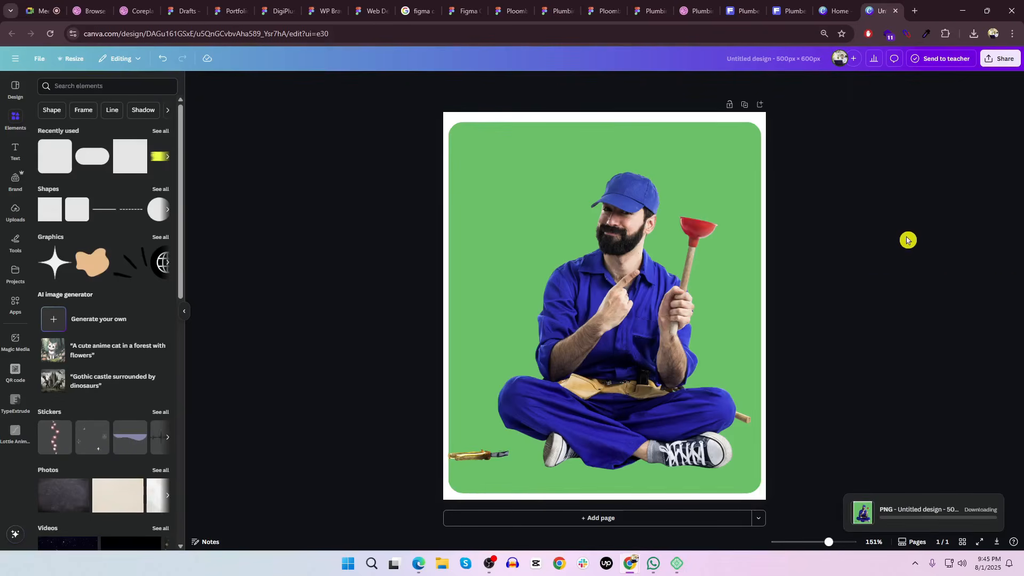
# Check the page's background color and preview the downloaded Untitled design (2).png for transparent edges
pyautogui.click(447, 118)
pyautogui.click(543, 83)
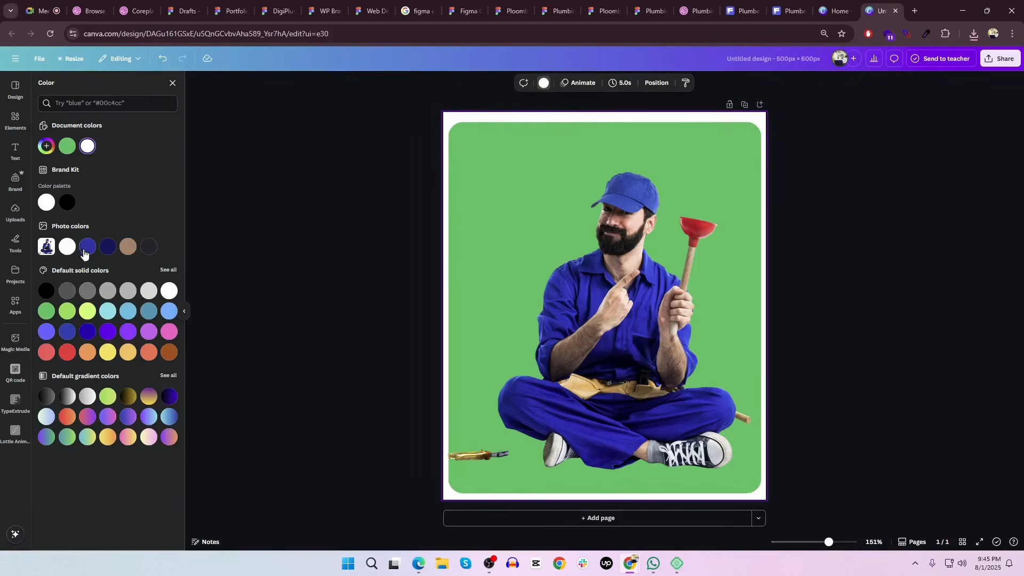
pyautogui.click(88, 147)
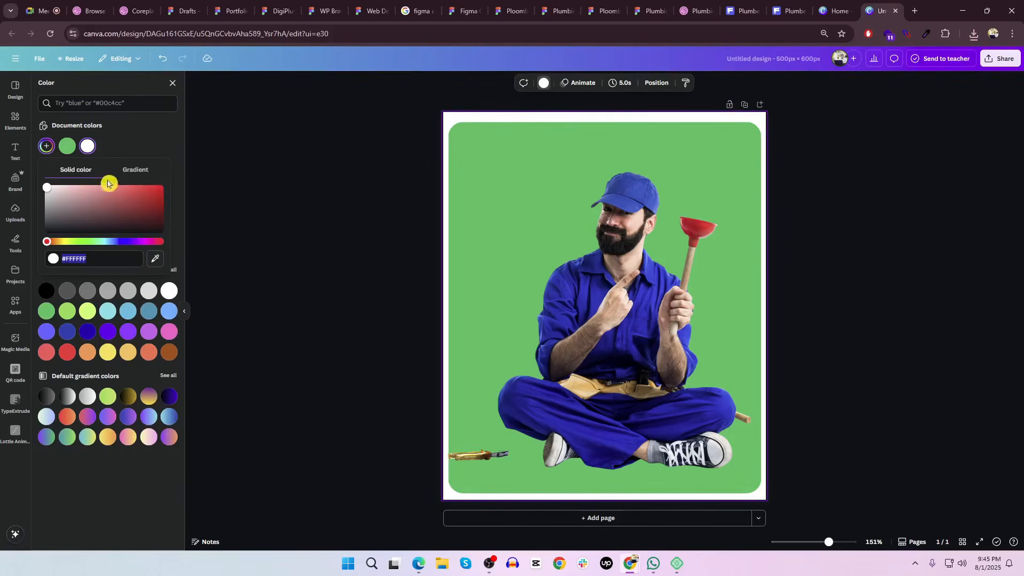
pyautogui.click(974, 36)
pyautogui.click(884, 75)
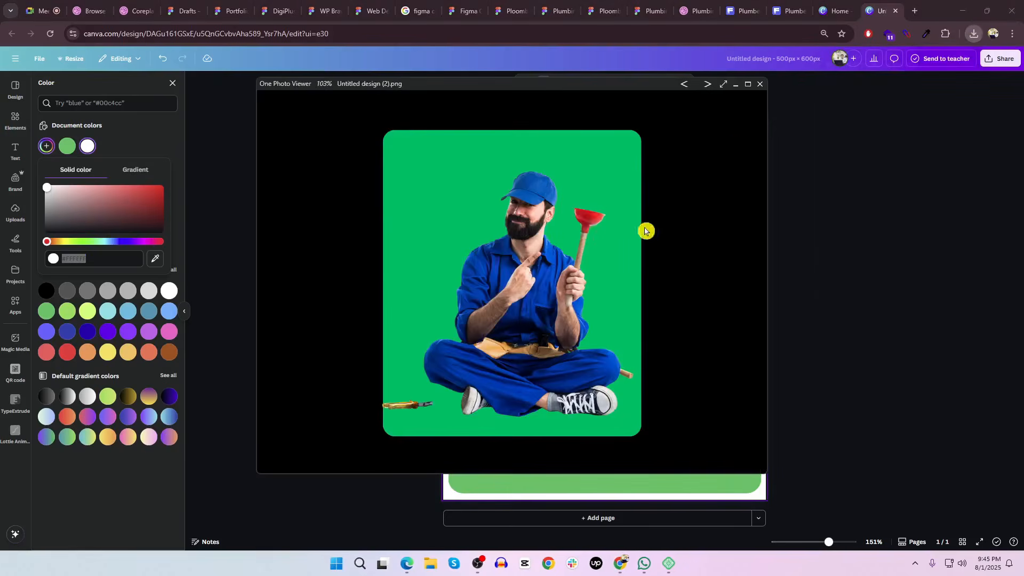
pyautogui.click(761, 84)
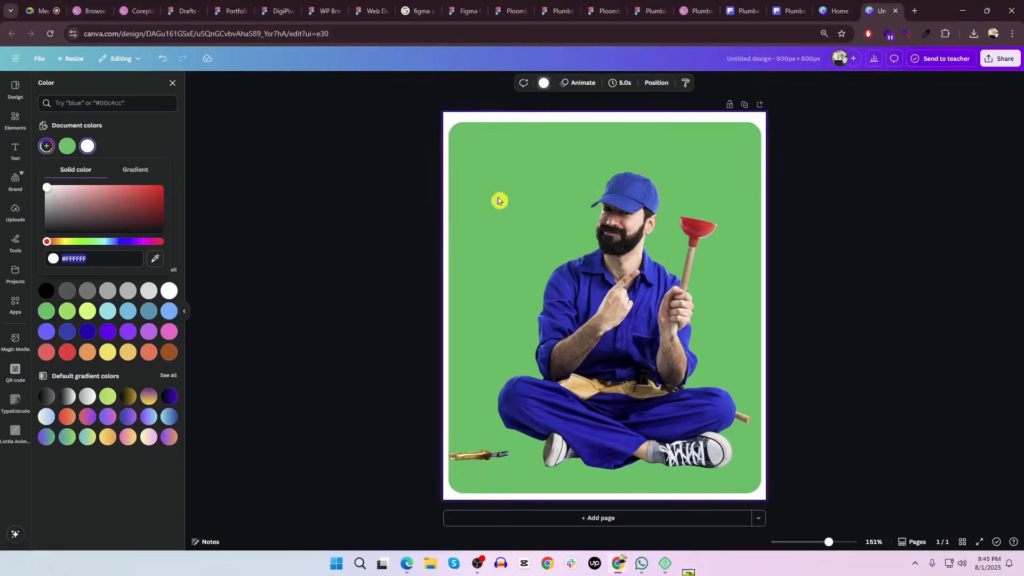
# Switch to Elementor and replace the hero's plumber image by uploading Untitled design (2).png from Downloads
pyautogui.hotkey('alt', 'Tab')
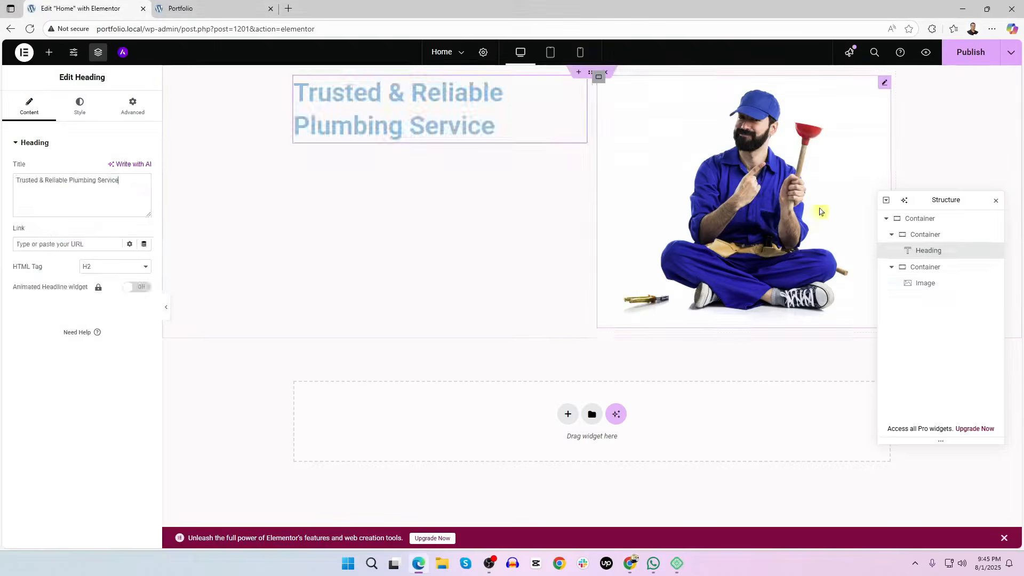
pyautogui.click(818, 210)
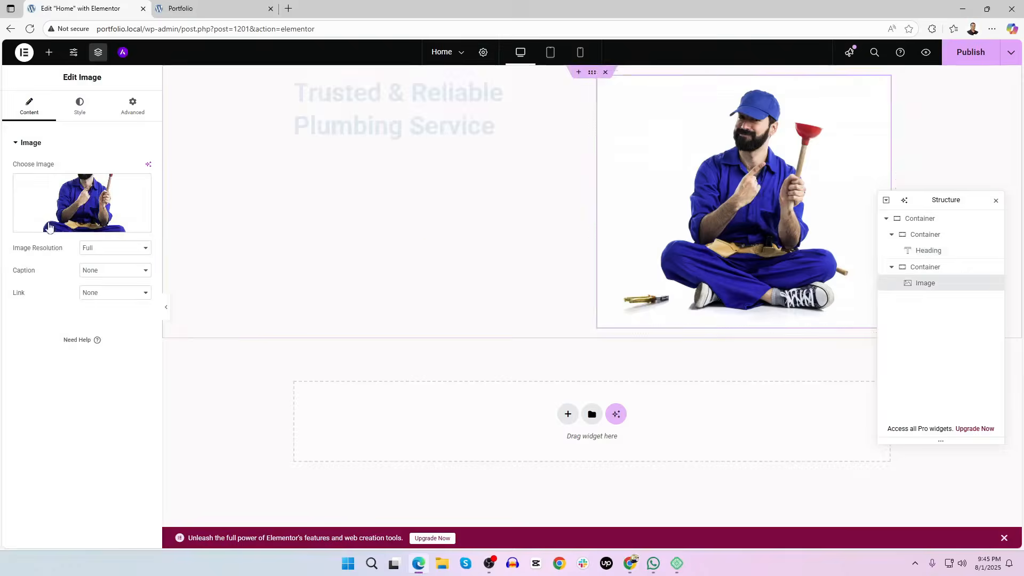
pyautogui.click(46, 206)
pyautogui.click(147, 88)
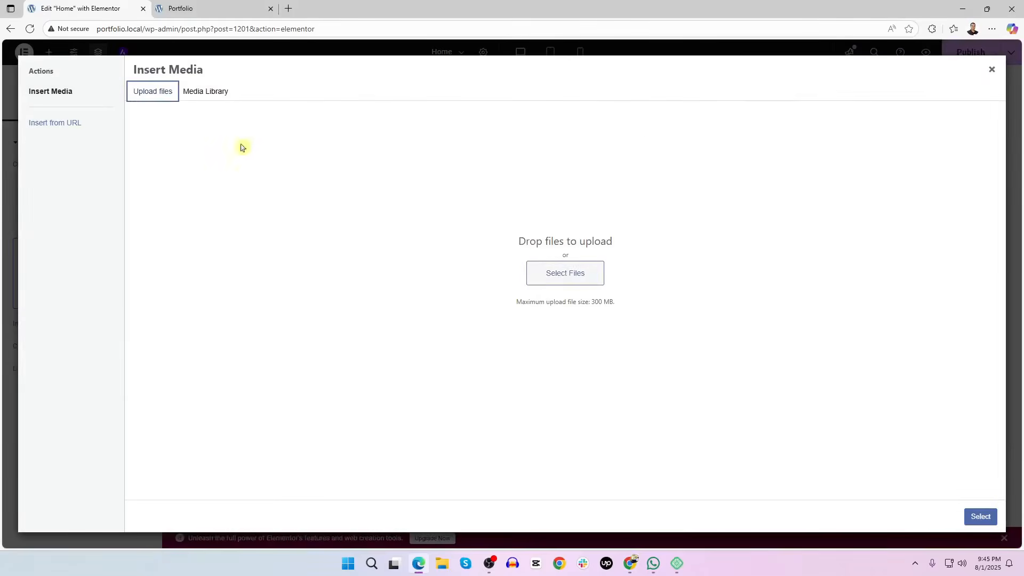
pyautogui.click(587, 277)
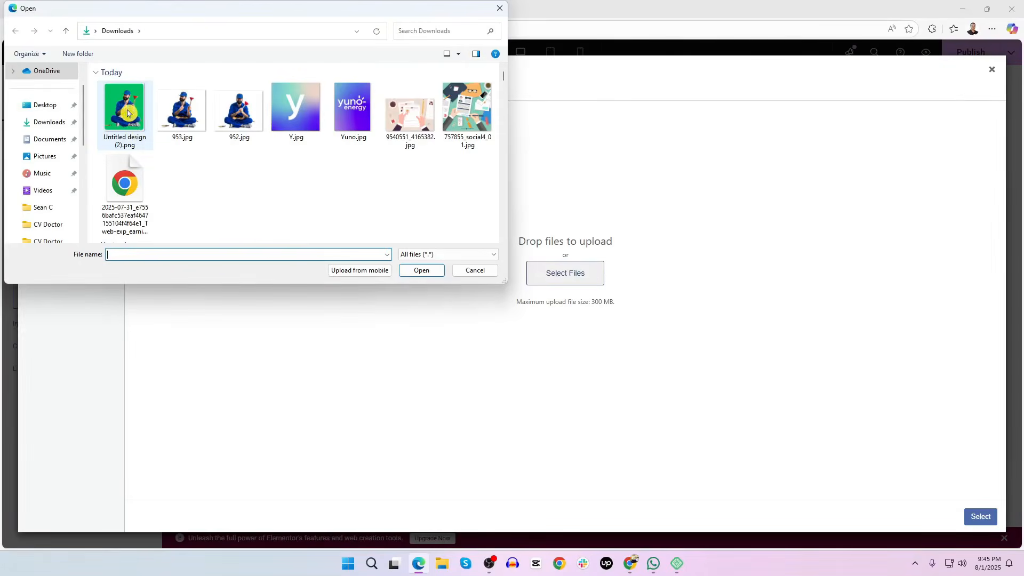
pyautogui.doubleClick(128, 113)
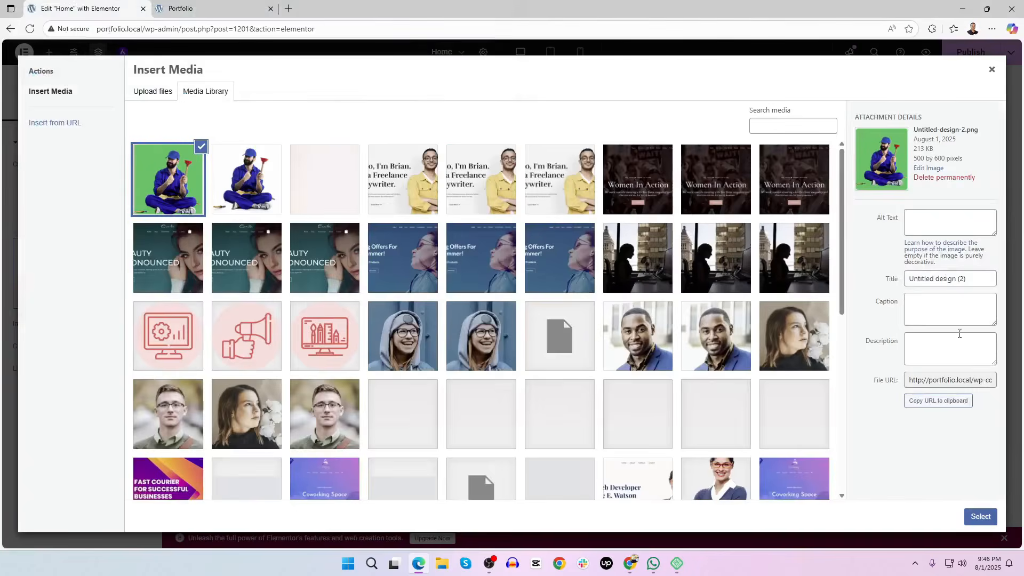
pyautogui.click(981, 517)
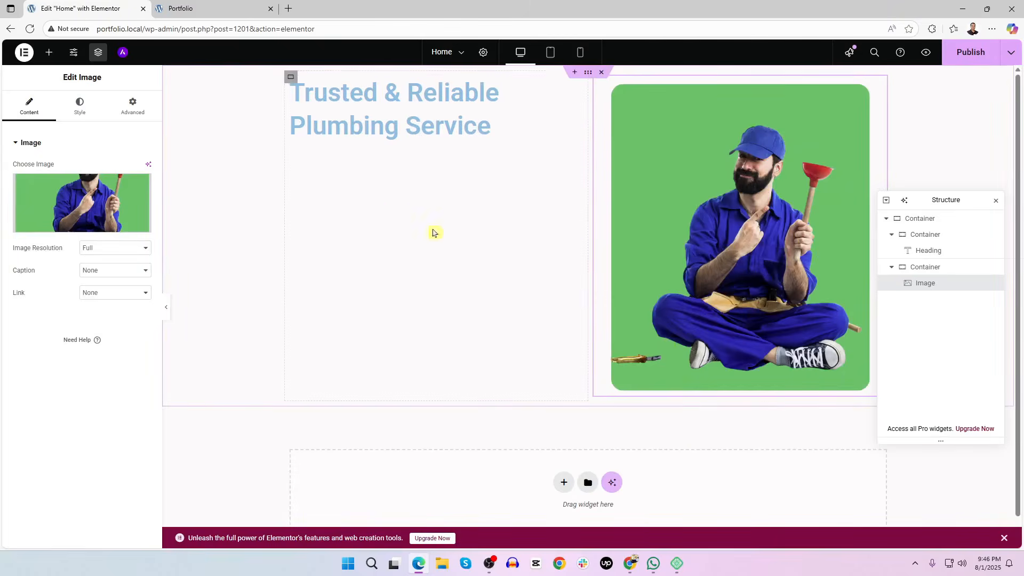
# Add a second Heading widget beside the existing hero heading and replace its title with random sample characters
pyautogui.click(379, 127)
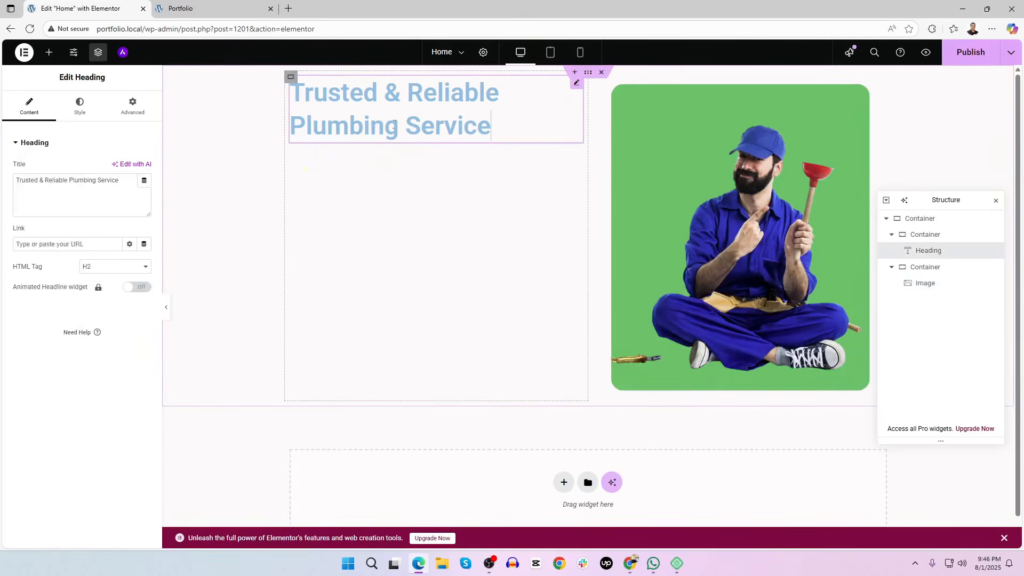
pyautogui.rightClick(411, 97)
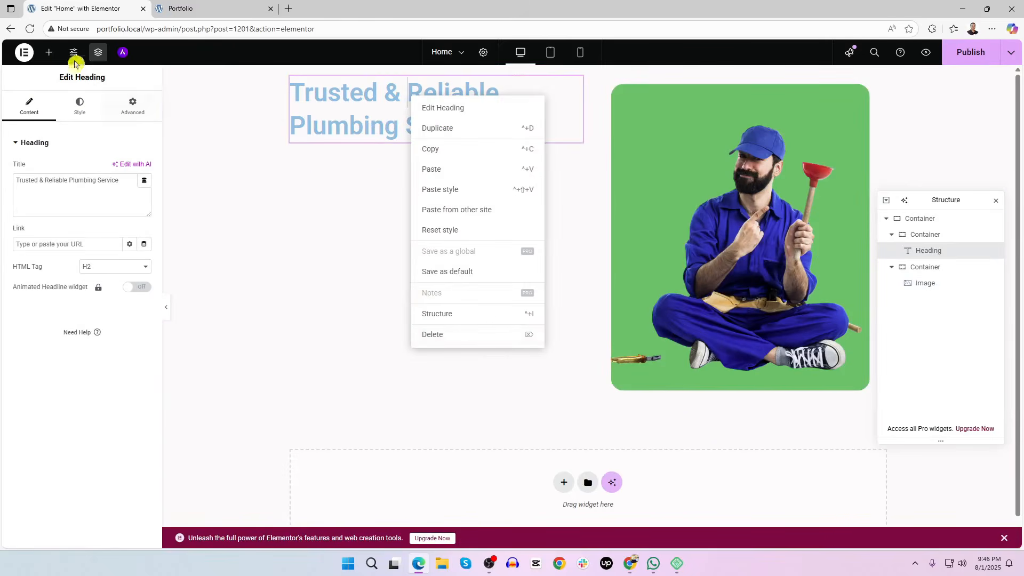
pyautogui.click(49, 52)
pyautogui.moveTo(45, 273); pyautogui.dragTo(416, 155)
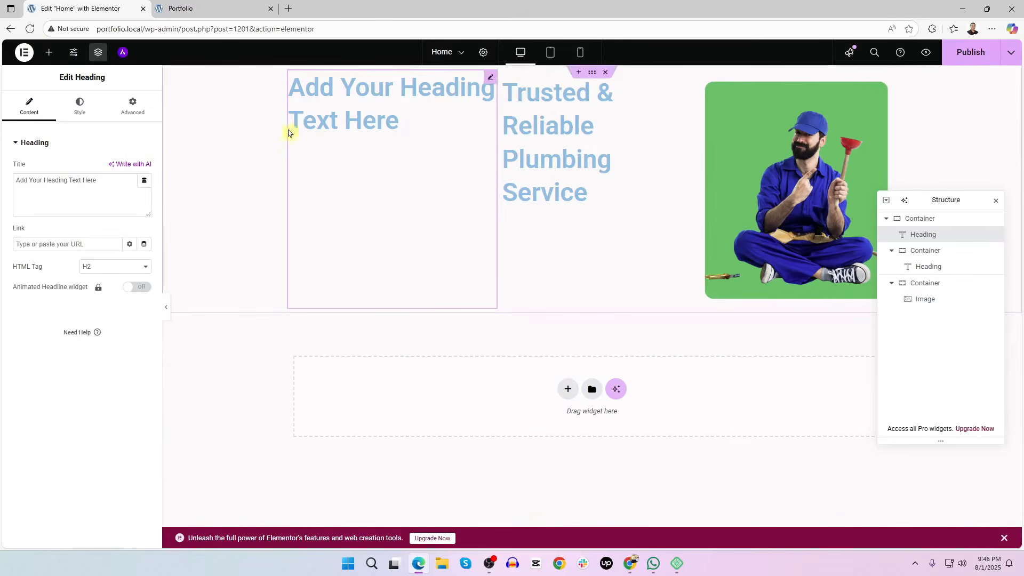
pyautogui.moveTo(121, 181); pyautogui.dragTo(1, 174)
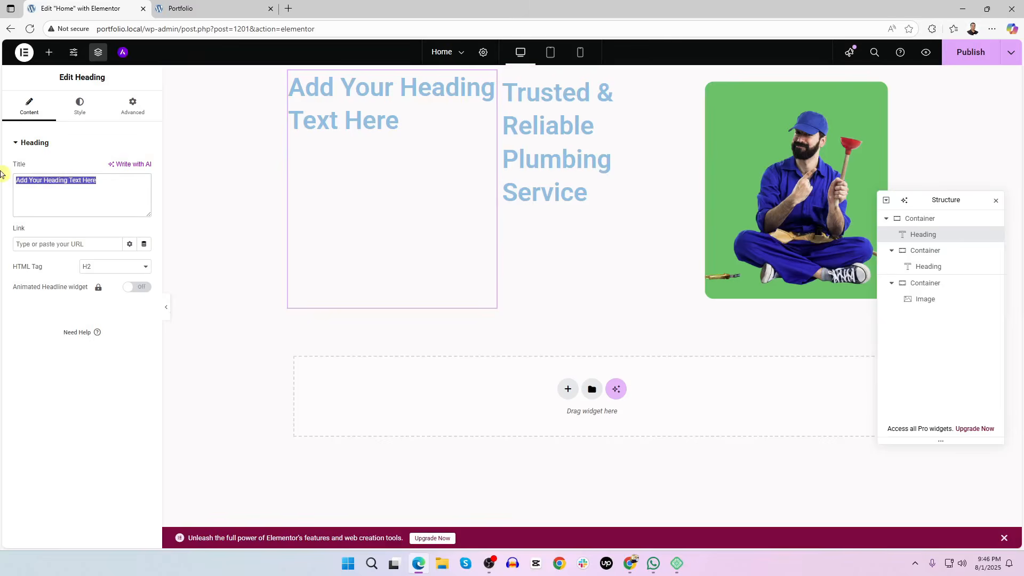
pyautogui.write('sdjlkasjflkajdflkasdjflkasjdfkl')
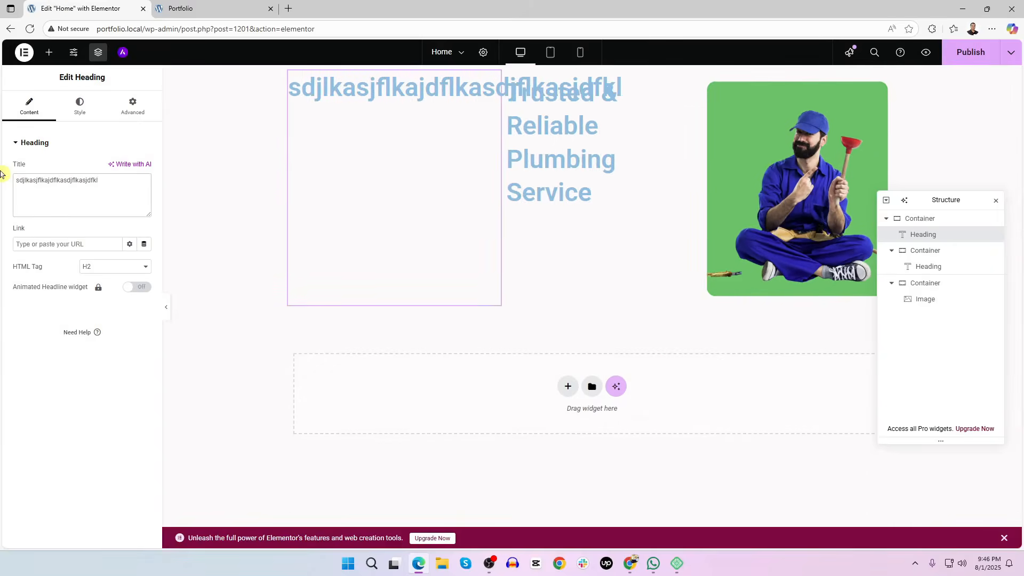
# Clear the sample heading's title, undo the clearing, and delete the extra heading widget
pyautogui.hotkey('ctrl', 'a')
pyautogui.press('BackSpace')
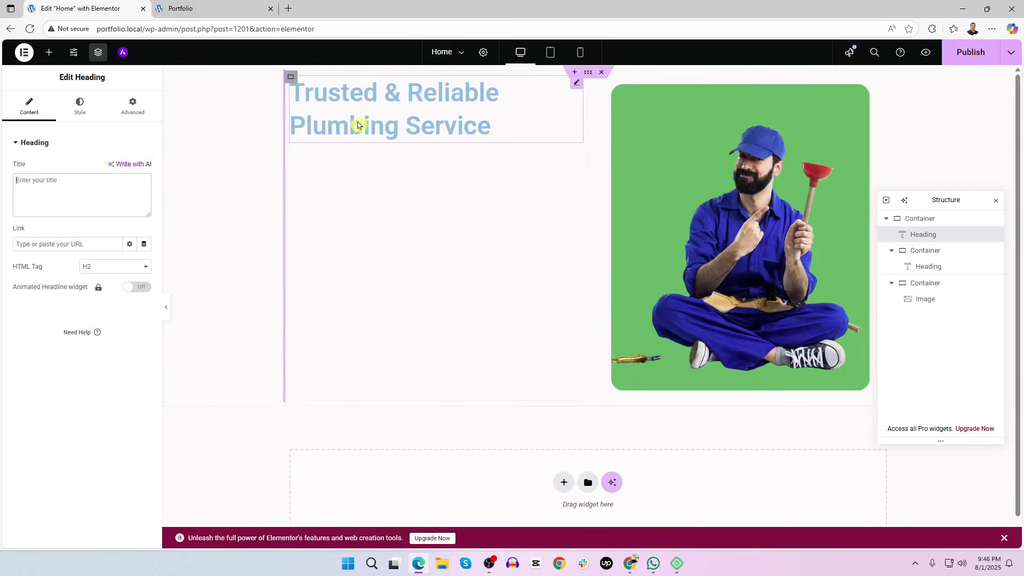
pyautogui.hotkey('ctrl', 'z')
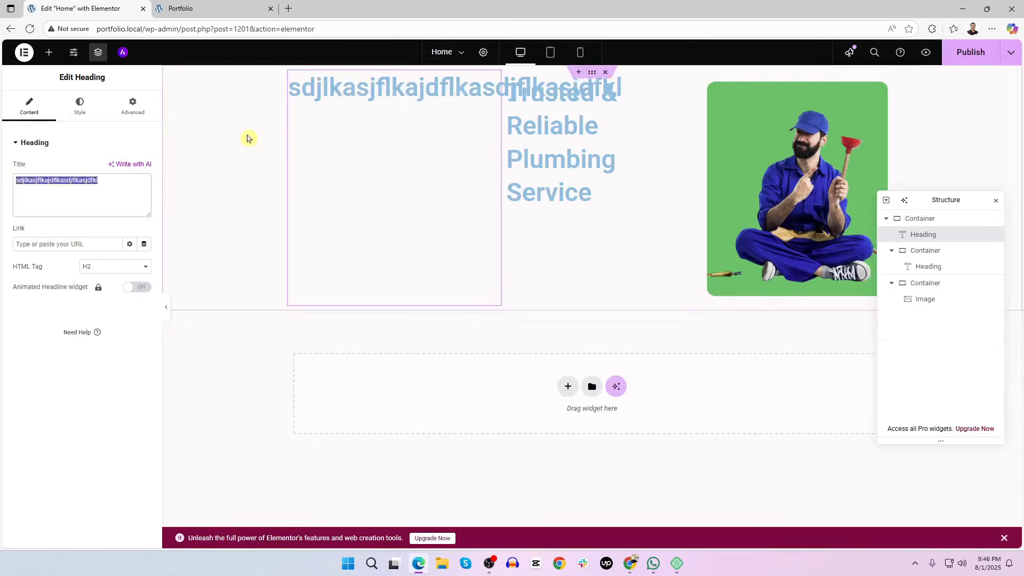
pyautogui.rightClick(337, 98)
pyautogui.click(401, 329)
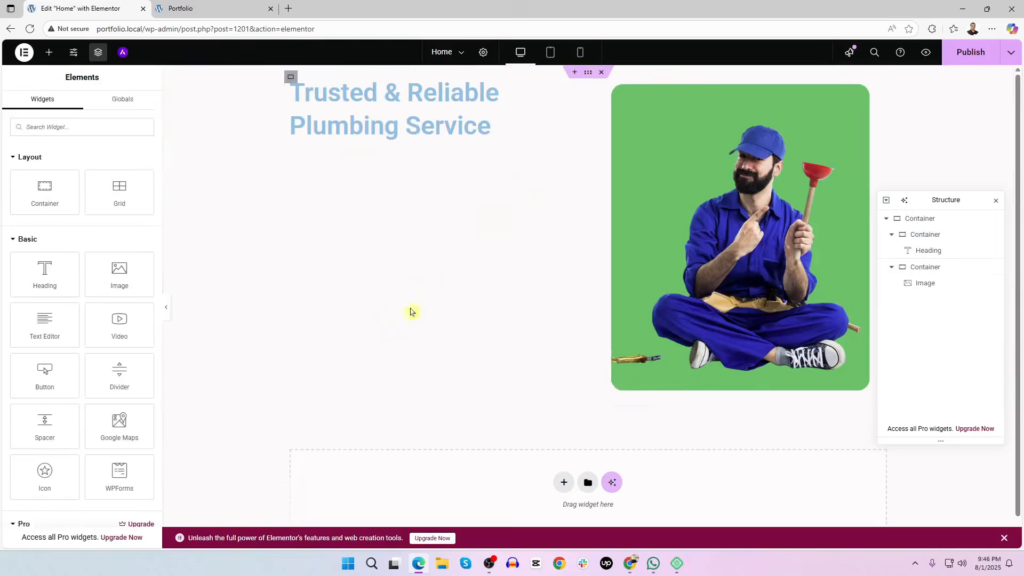
# Try center and right alignment on the "Trusted & Reliable Plumbing Service" heading
pyautogui.click(417, 113)
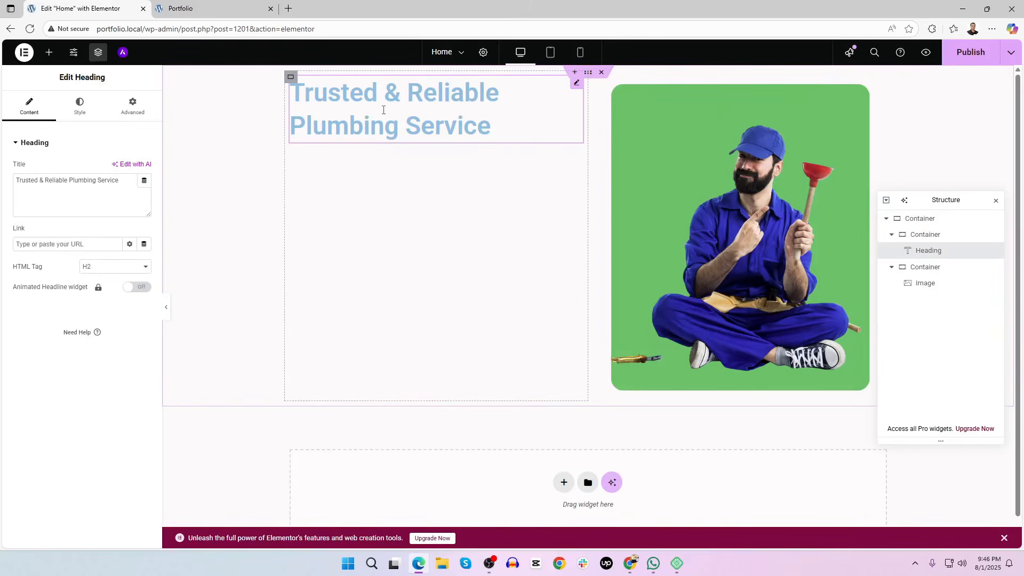
pyautogui.click(79, 115)
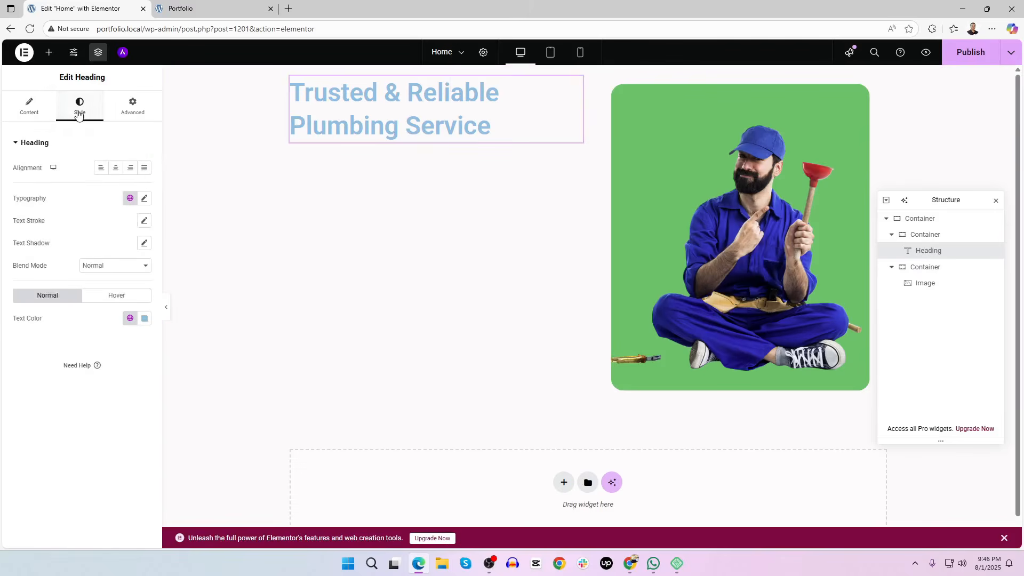
pyautogui.click(116, 168)
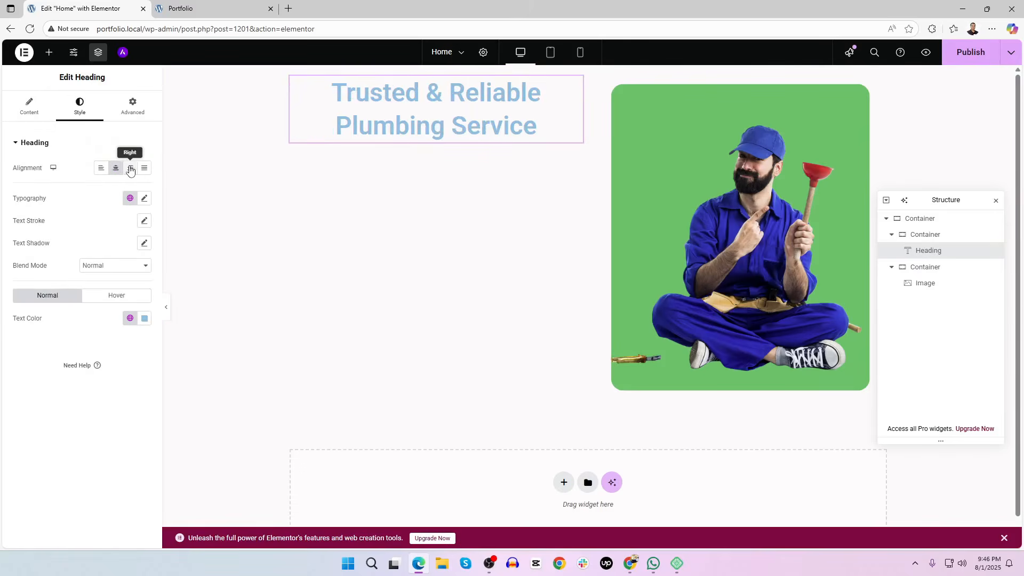
pyautogui.click(131, 170)
# Set the hero heading's typography to the Rubik font family with a size of 3 em
pyautogui.click(130, 198)
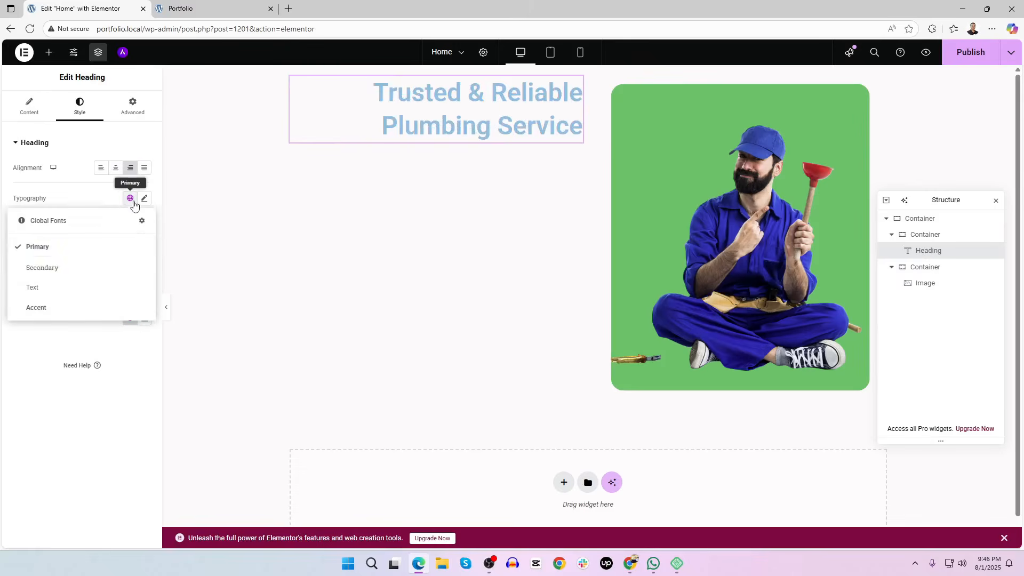
pyautogui.click(68, 246)
pyautogui.click(144, 198)
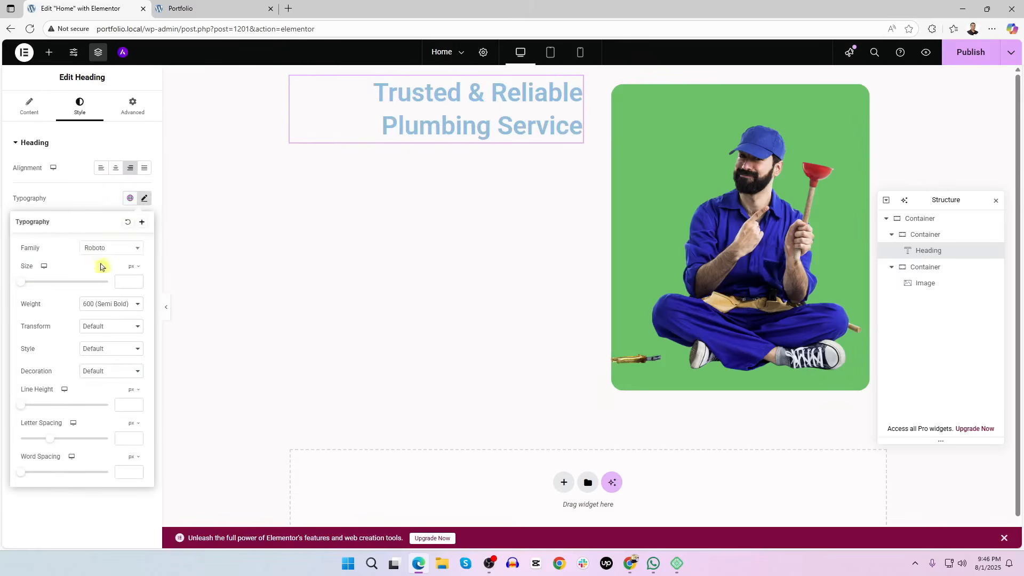
pyautogui.click(106, 250)
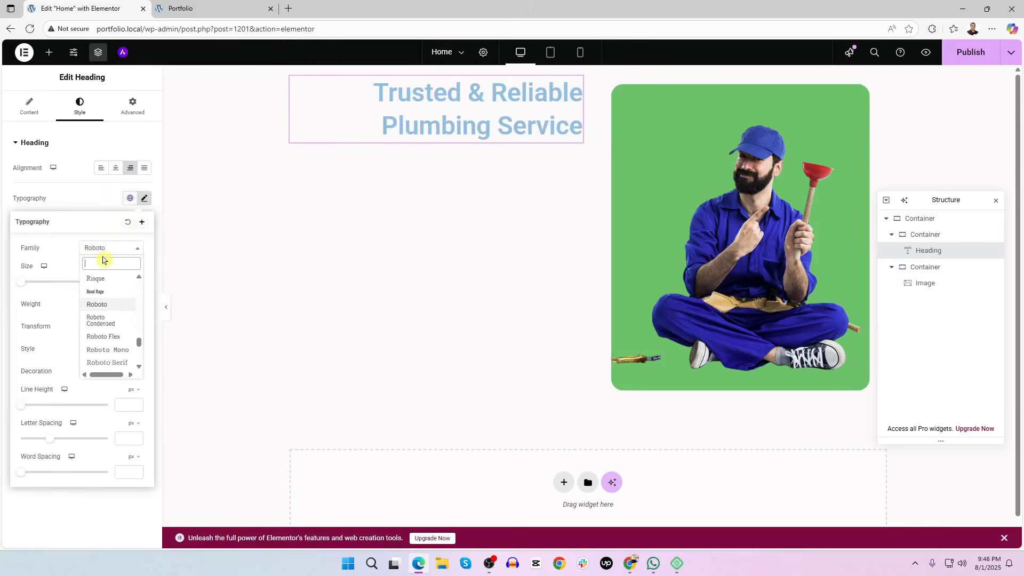
pyautogui.write('rubik')
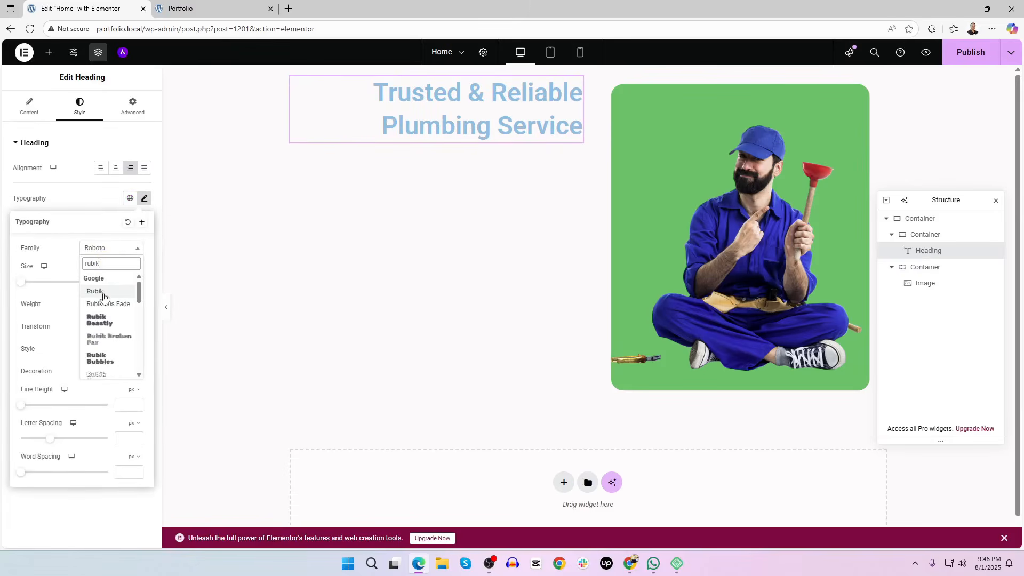
pyautogui.click(96, 292)
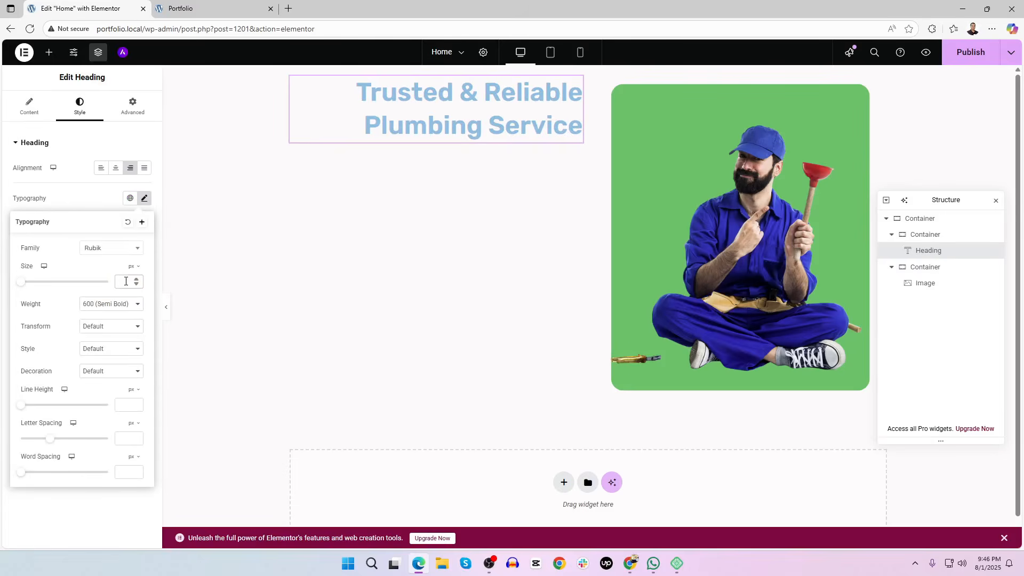
pyautogui.write('3')
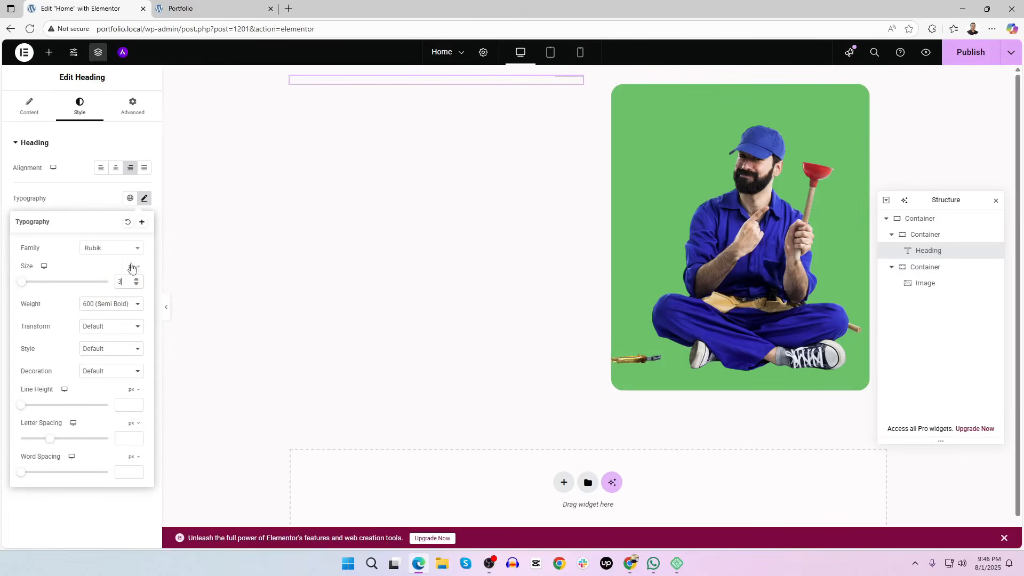
pyautogui.click(132, 282)
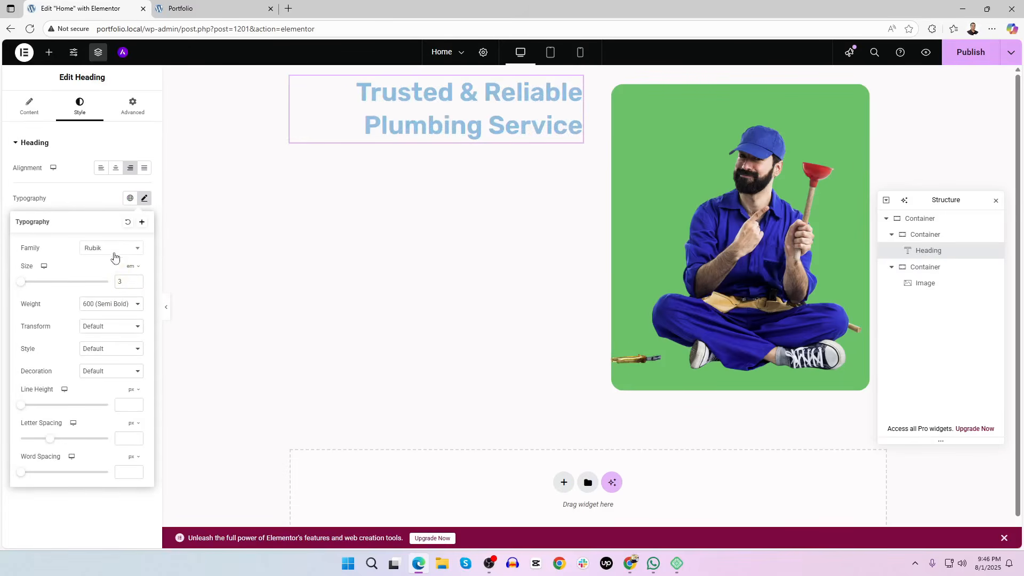
# Align the "Trusted & Reliable Plumbing Service" heading to the left
pyautogui.click(103, 170)
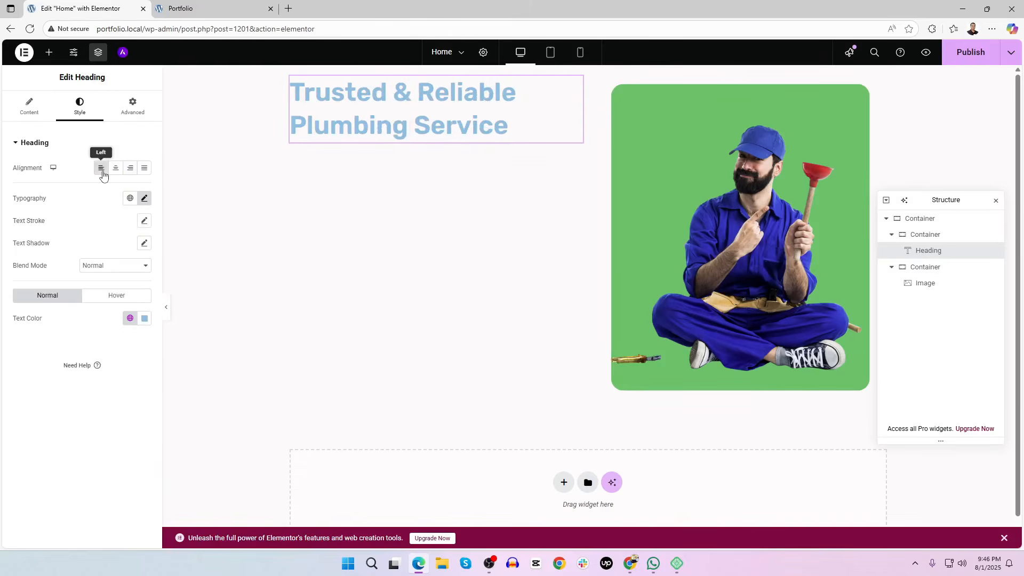
pyautogui.click(144, 198)
pyautogui.click(145, 199)
# Set the heading's text color to the green sampled from the plumber image's background
pyautogui.click(144, 318)
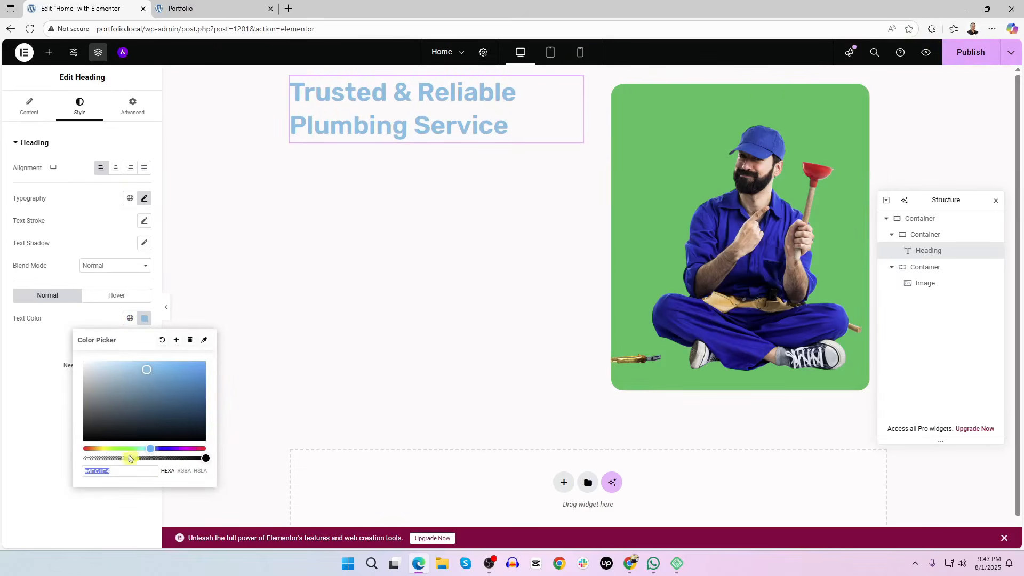
pyautogui.click(204, 340)
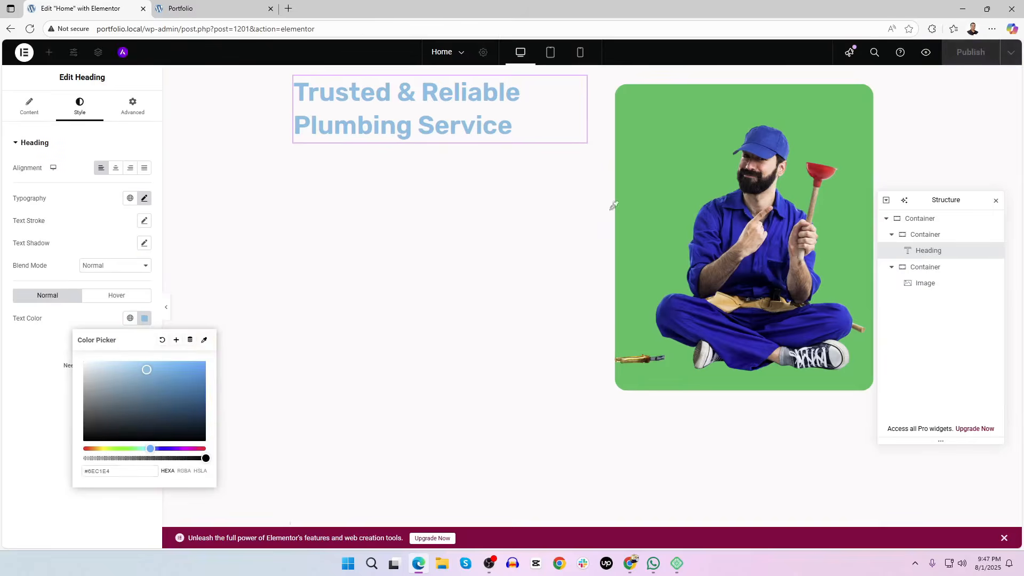
pyautogui.click(146, 322)
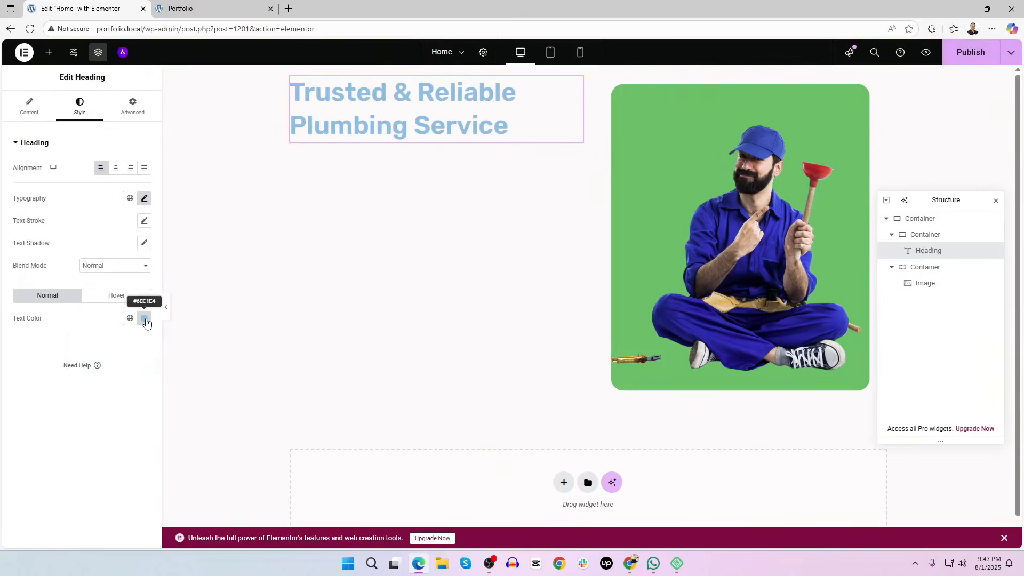
pyautogui.click(145, 318)
pyautogui.click(204, 339)
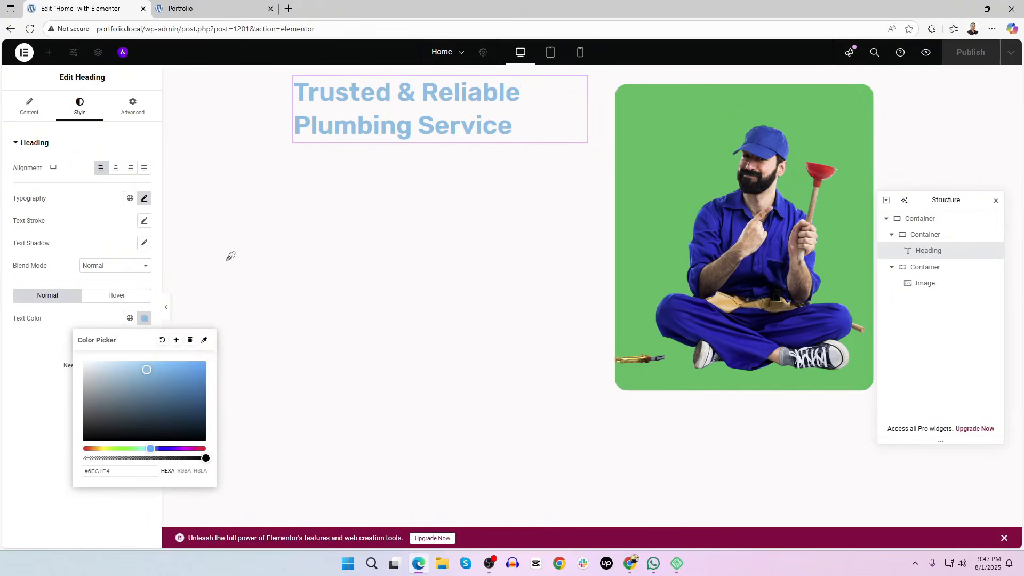
pyautogui.moveTo(643, 233)
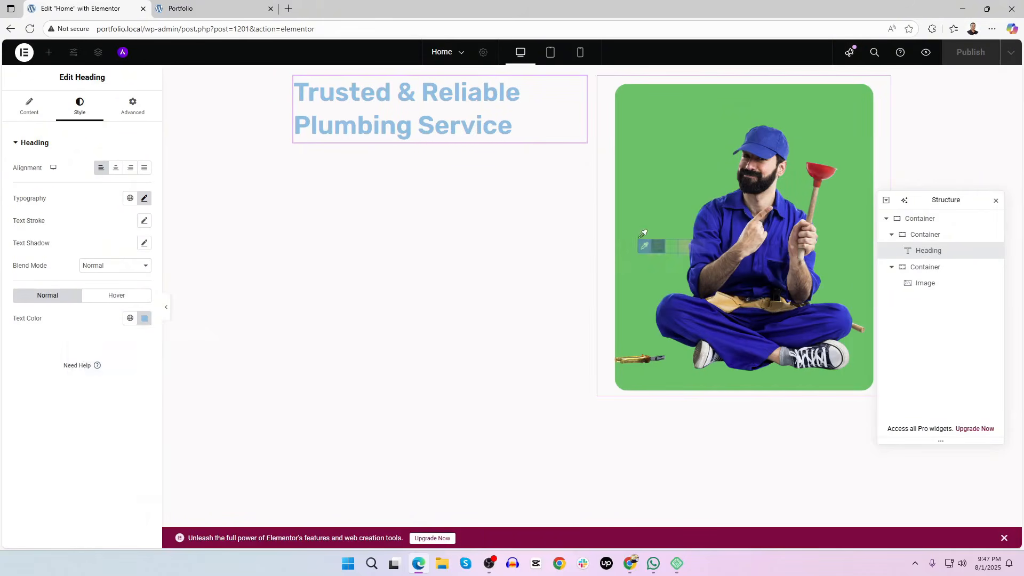
pyautogui.click(669, 253)
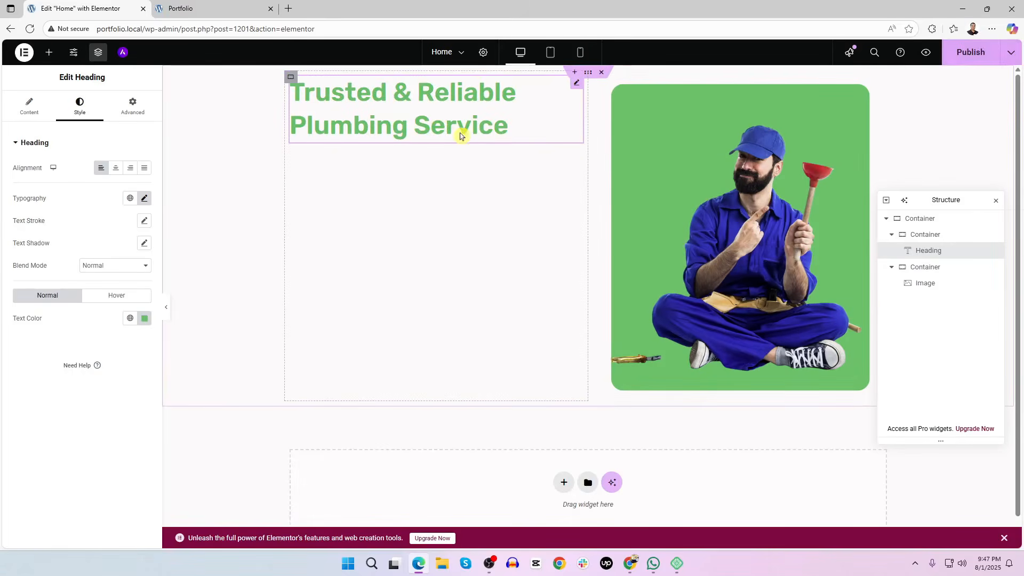
# Add a Text Editor widget below the hero heading and a Button widget beneath that paragraph
pyautogui.click(30, 105)
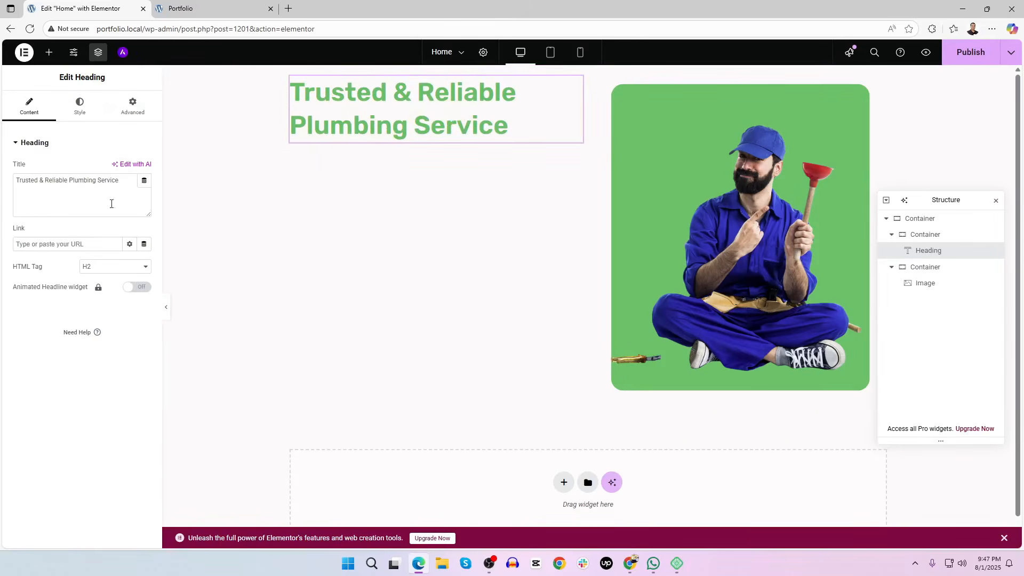
pyautogui.click(49, 53)
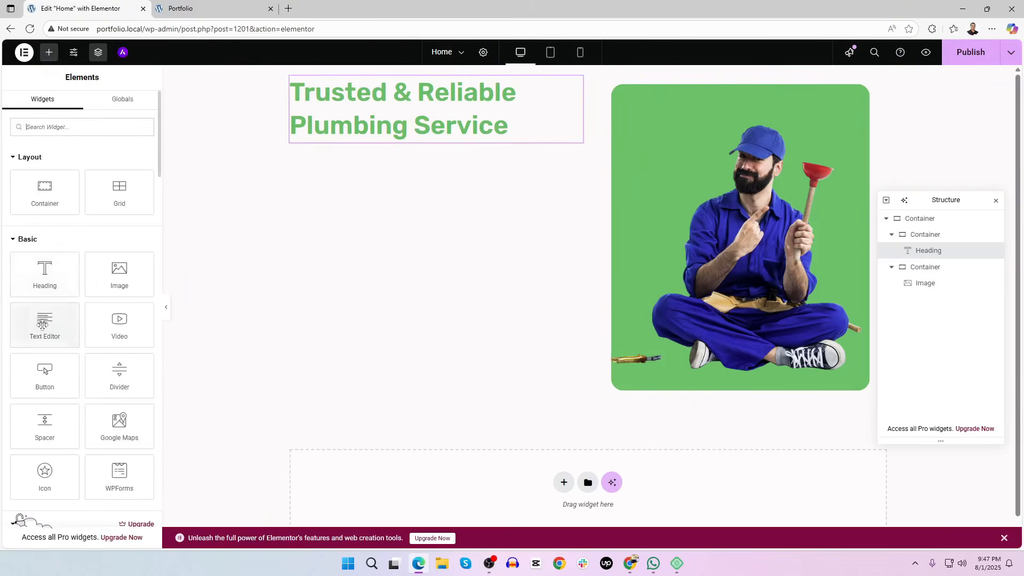
pyautogui.moveTo(56, 325); pyautogui.dragTo(417, 140)
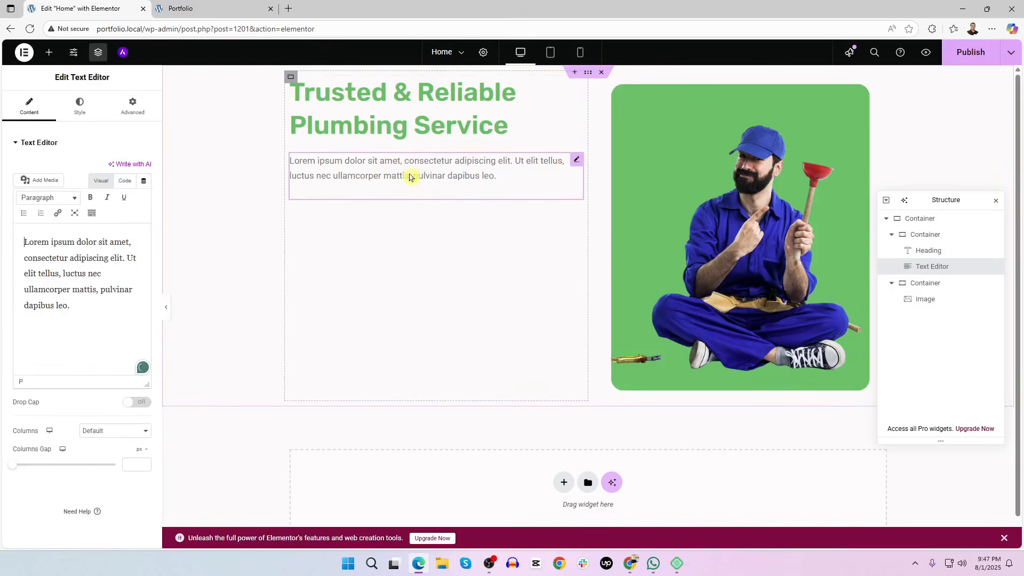
pyautogui.click(48, 52)
pyautogui.moveTo(45, 371); pyautogui.dragTo(400, 190)
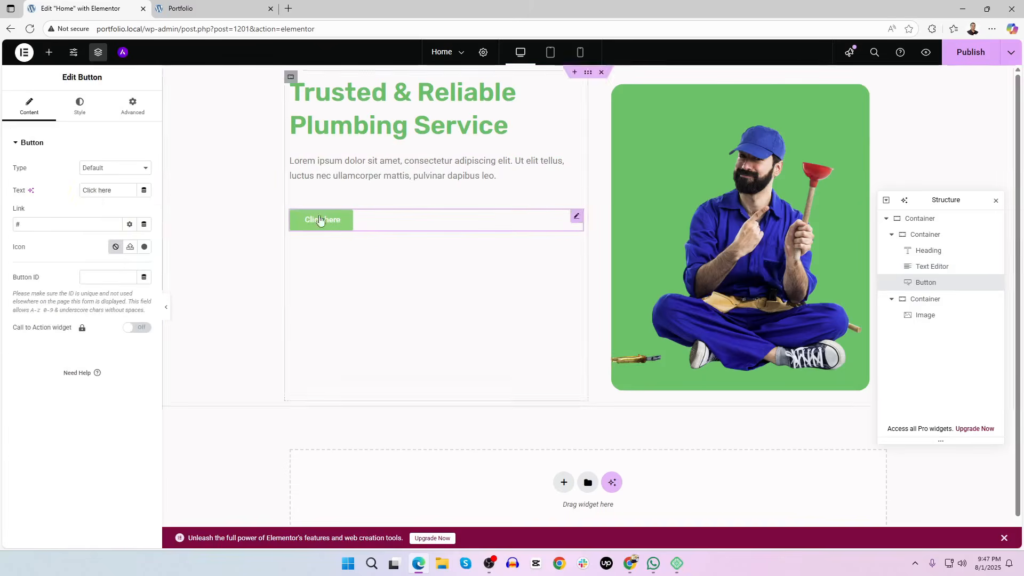
# Change the button's text to "Talk to an Expert"
pyautogui.tripleClick(97, 191)
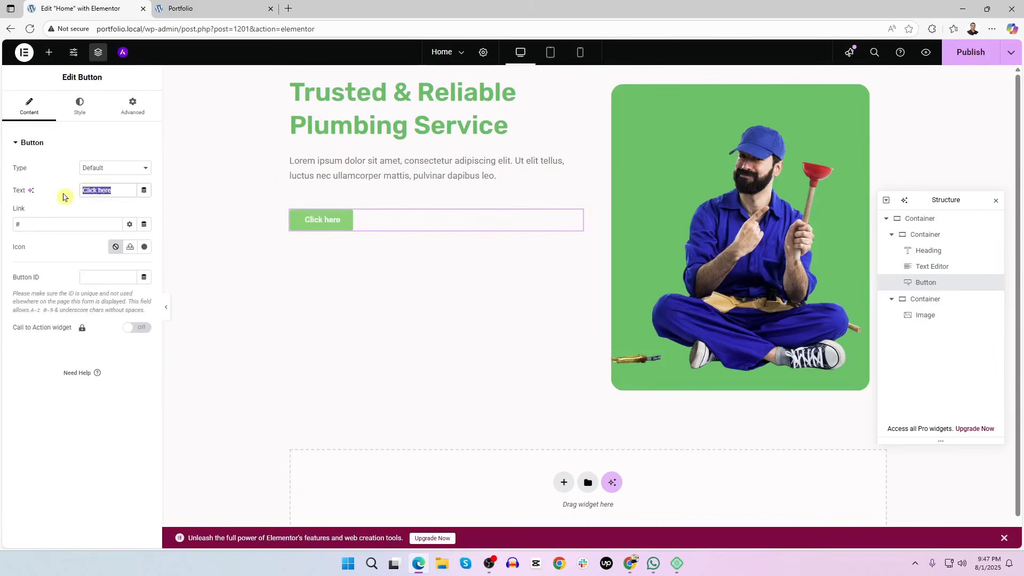
pyautogui.write('Ta')
pyautogui.write('lk to the')
pyautogui.press('BackSpace')
pyautogui.press('BackSpace')
pyautogui.press('BackSpace')
pyautogui.write('an Exp')
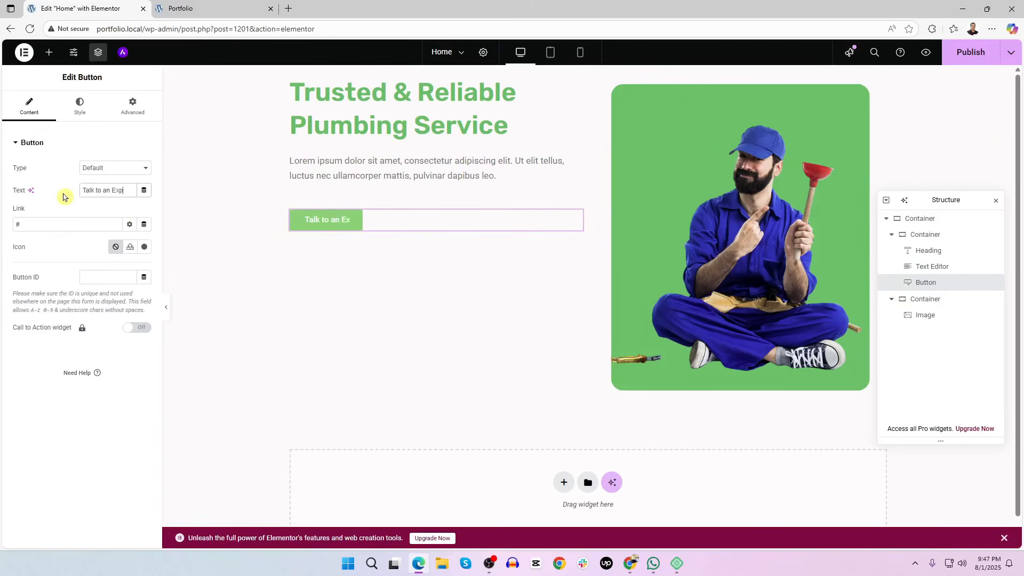
pyautogui.write('ert')
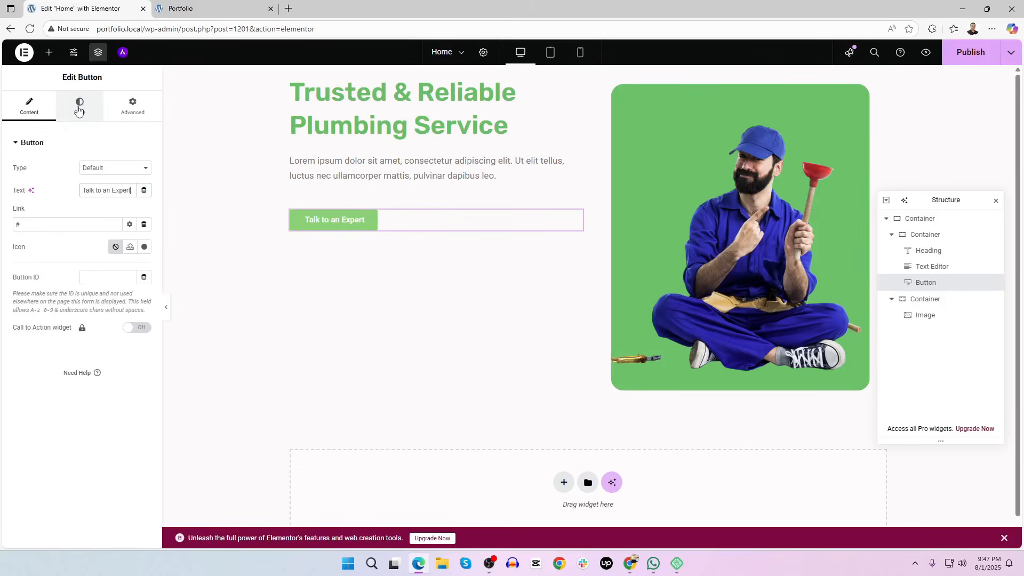
pyautogui.click(116, 170)
pyautogui.click(114, 168)
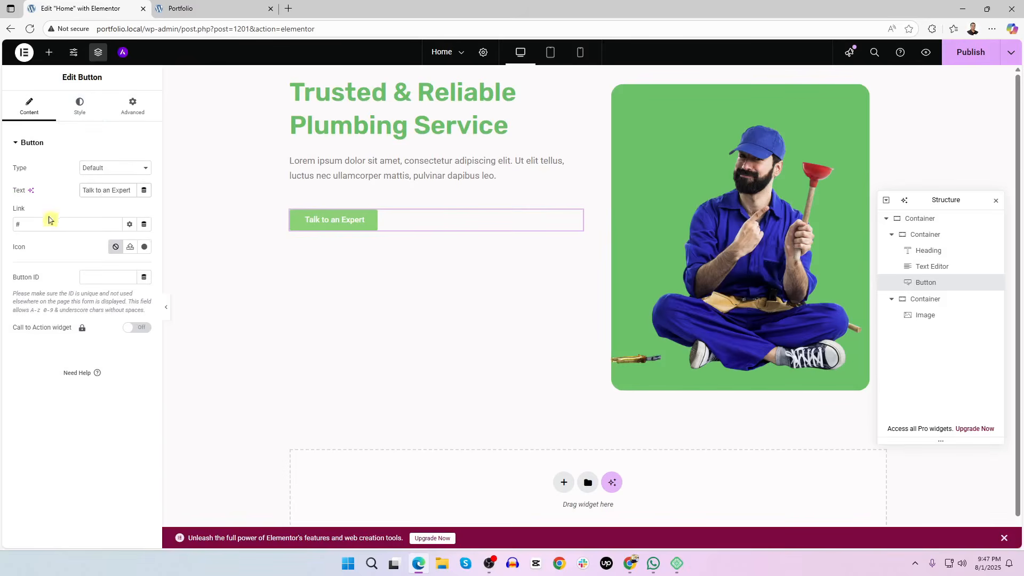
pyautogui.moveTo(32, 224); pyautogui.dragTo(11, 222)
# Set the "Talk to an Expert" button's background color to the green sampled from the plumber image's background
pyautogui.click(80, 106)
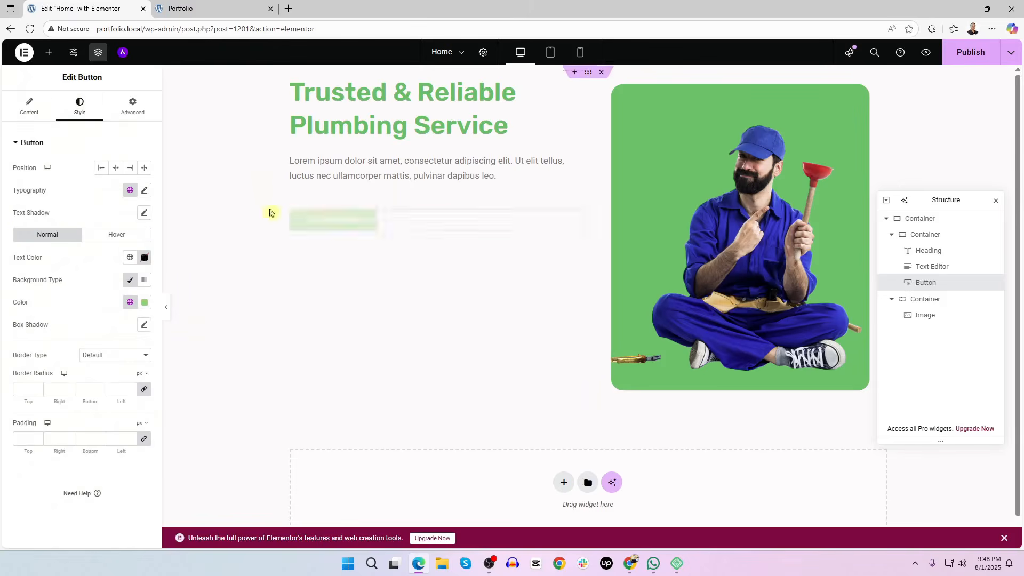
pyautogui.click(144, 303)
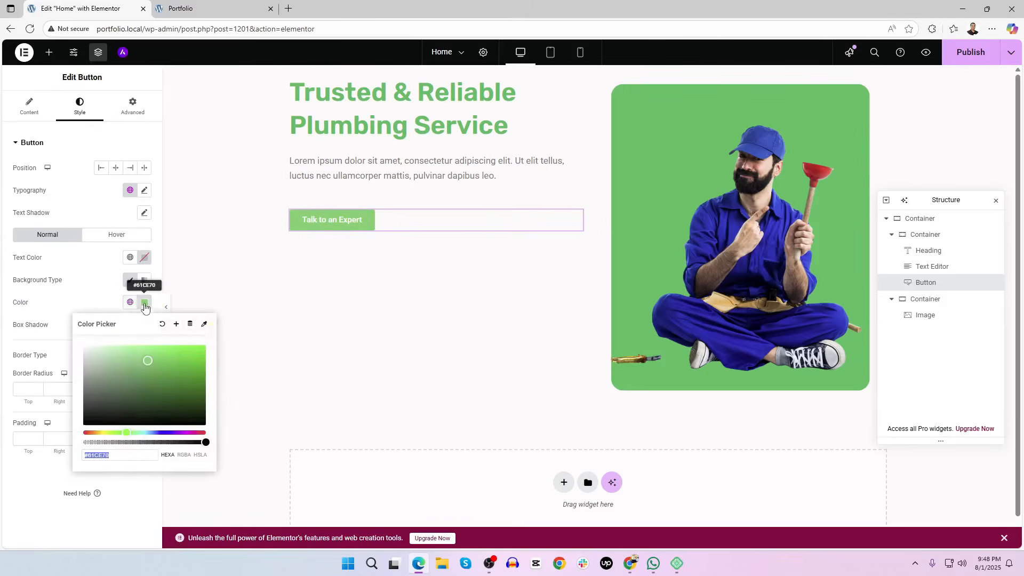
pyautogui.click(204, 324)
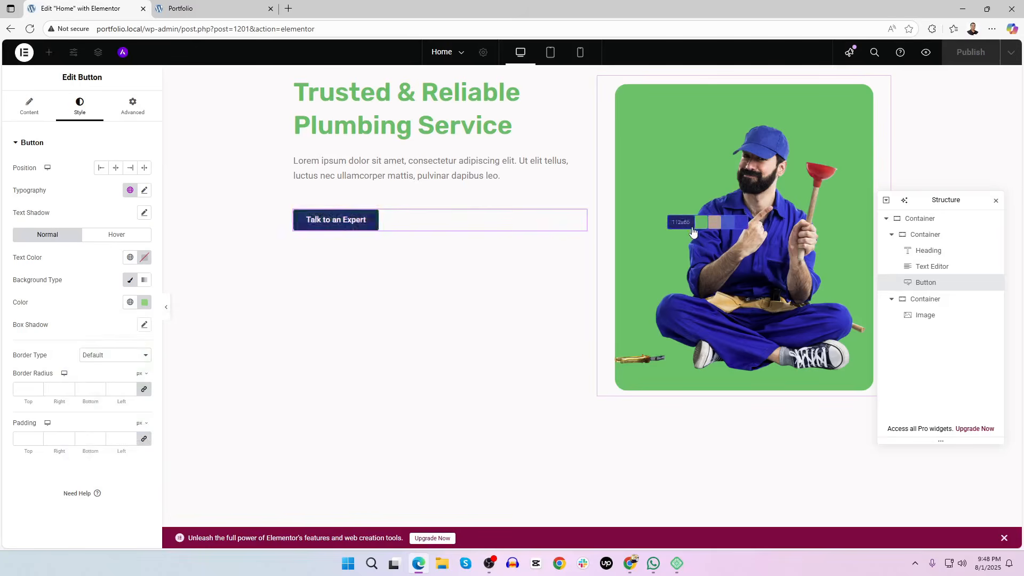
pyautogui.click(675, 226)
pyautogui.click(702, 227)
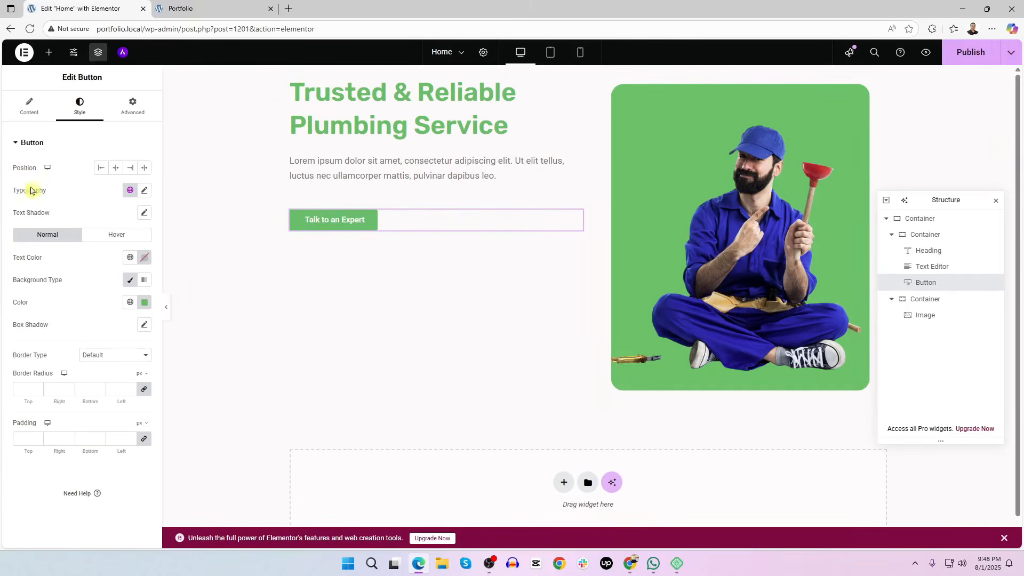
# Try the center and right positions for the button, and settle on the left position
pyautogui.click(101, 168)
pyautogui.click(116, 169)
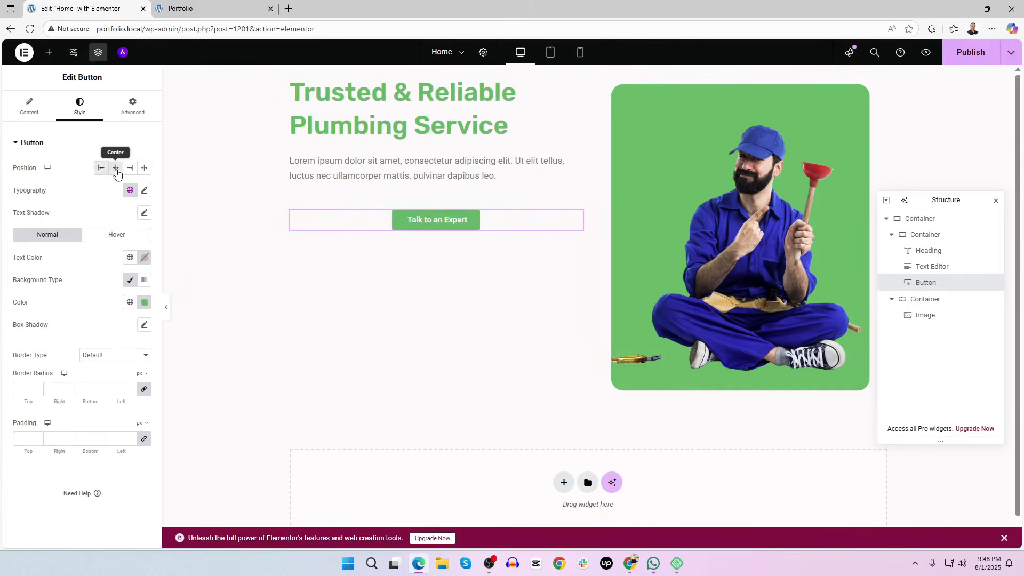
pyautogui.click(130, 169)
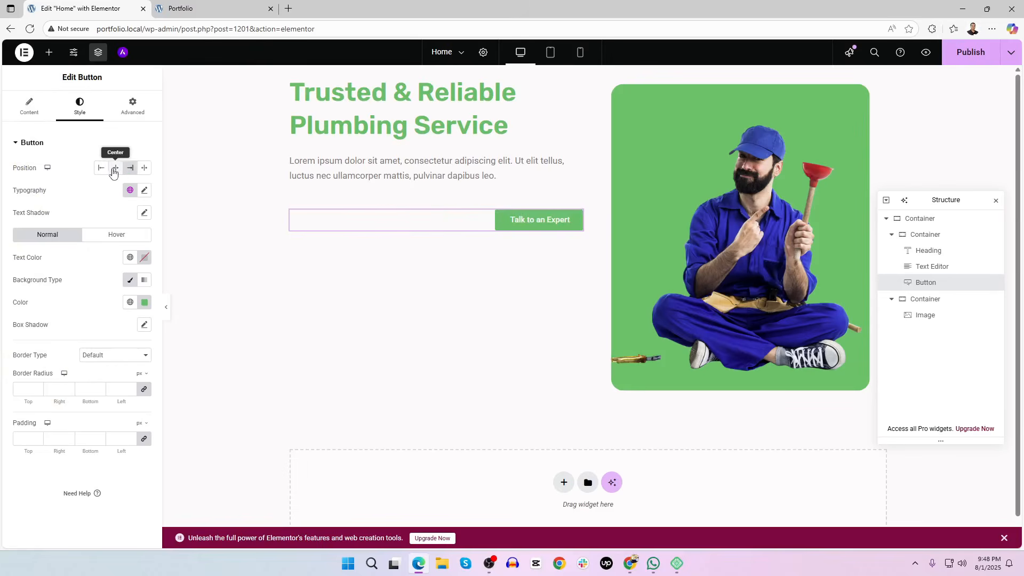
pyautogui.click(114, 170)
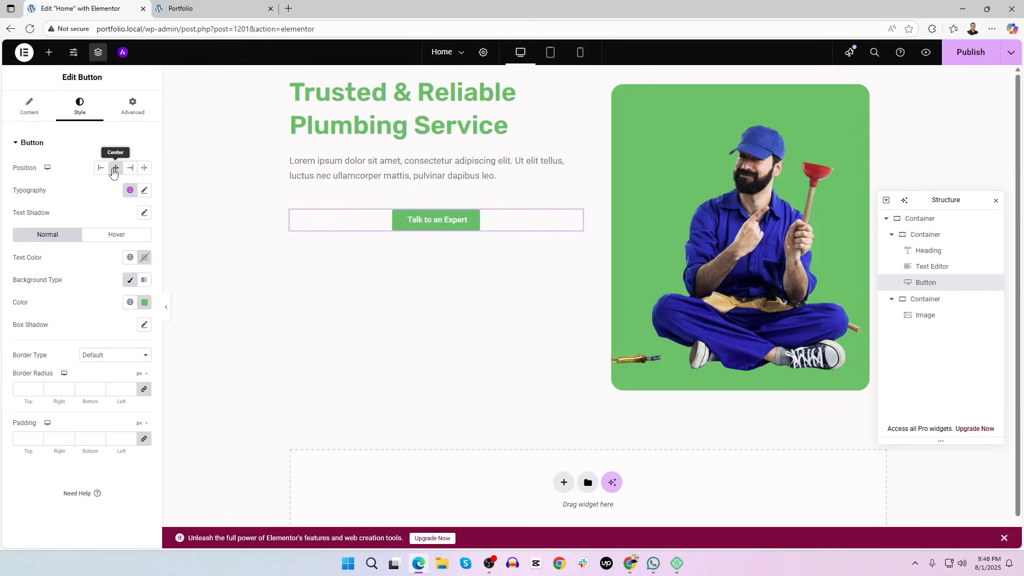
pyautogui.click(101, 168)
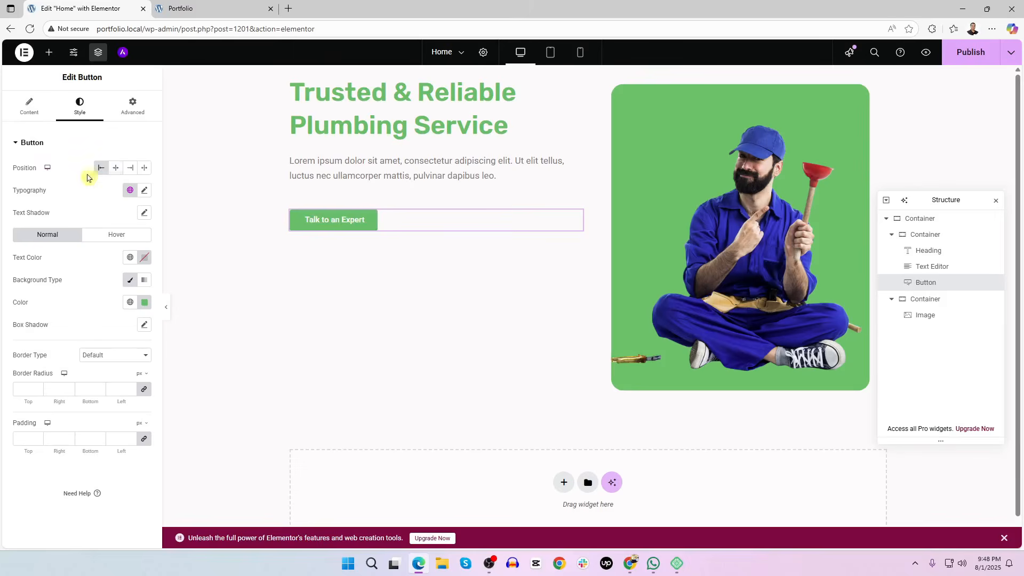
# Set the button's typography to the Rubik font family at a size of 18 px
pyautogui.click(130, 191)
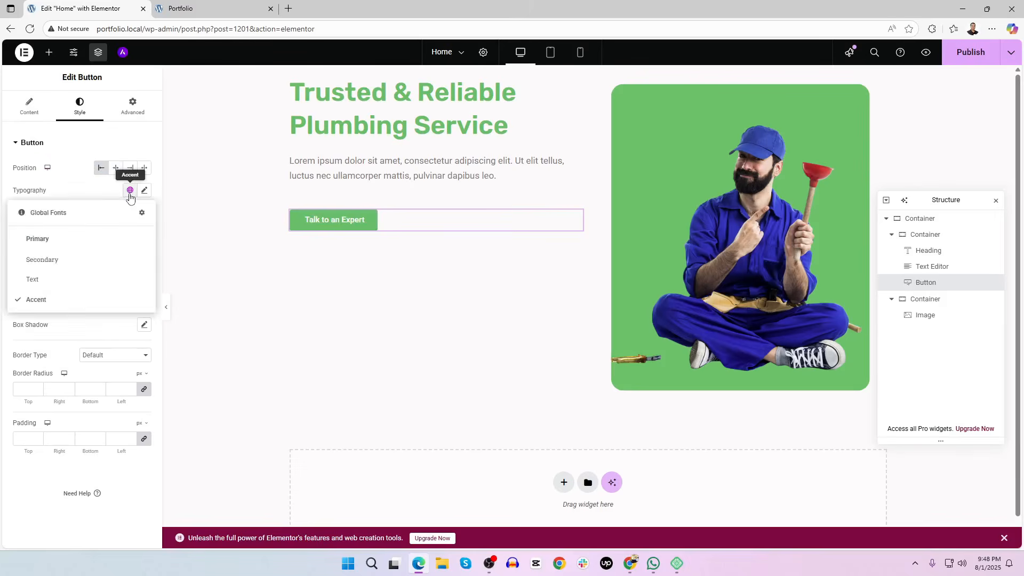
pyautogui.click(145, 190)
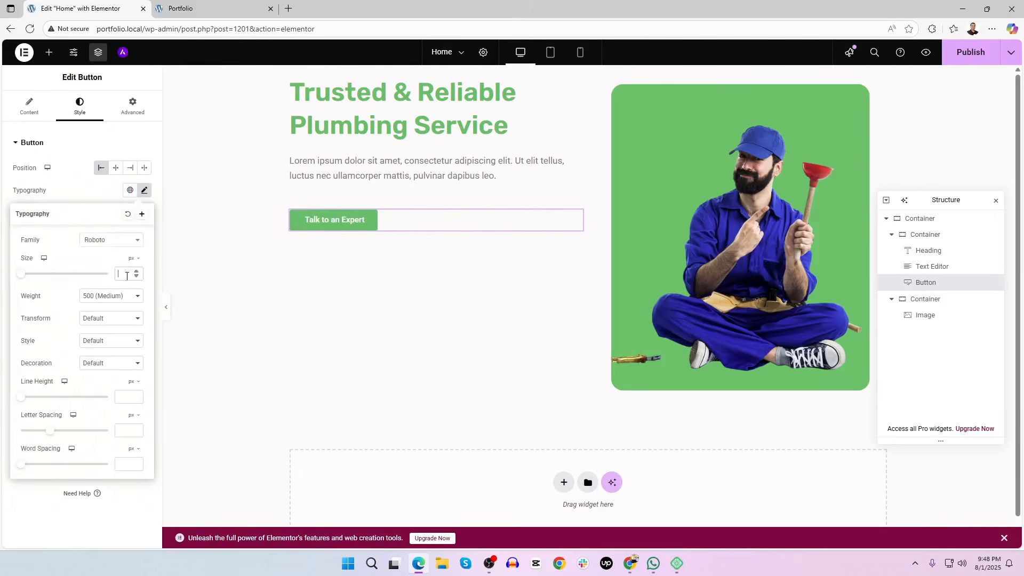
pyautogui.click(99, 242)
pyautogui.write('rubi')
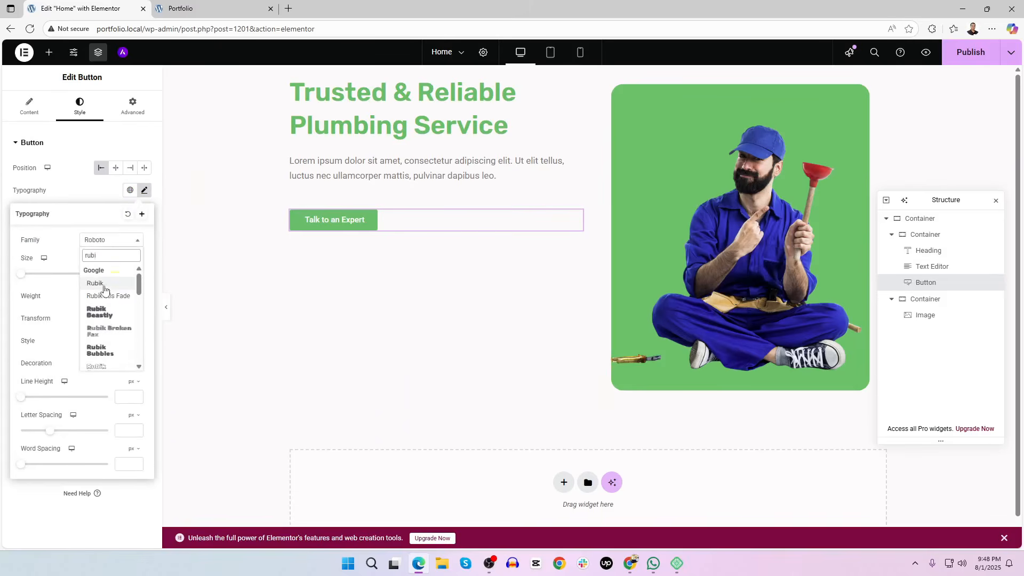
pyautogui.click(104, 286)
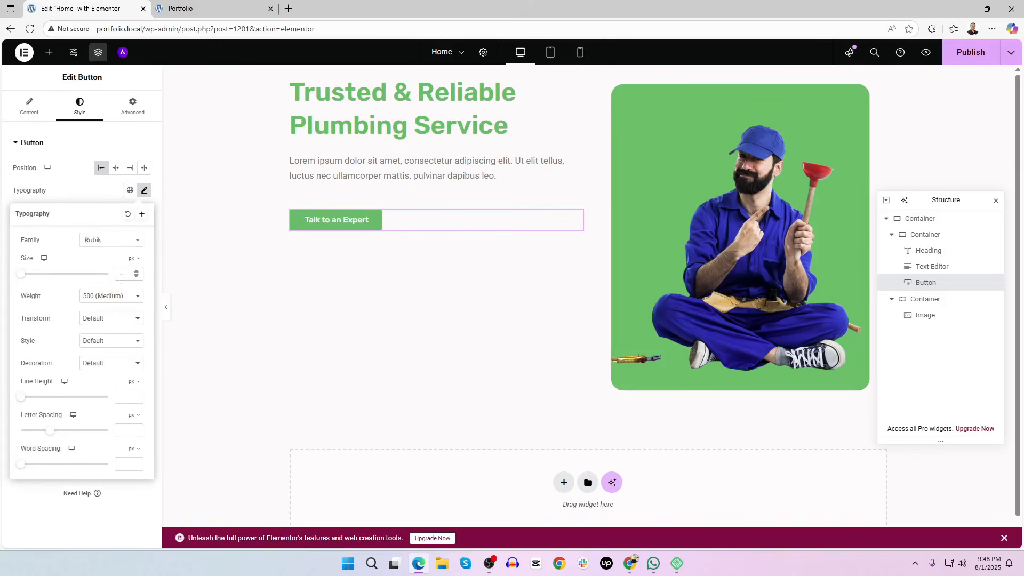
pyautogui.click(120, 274)
pyautogui.write('2')
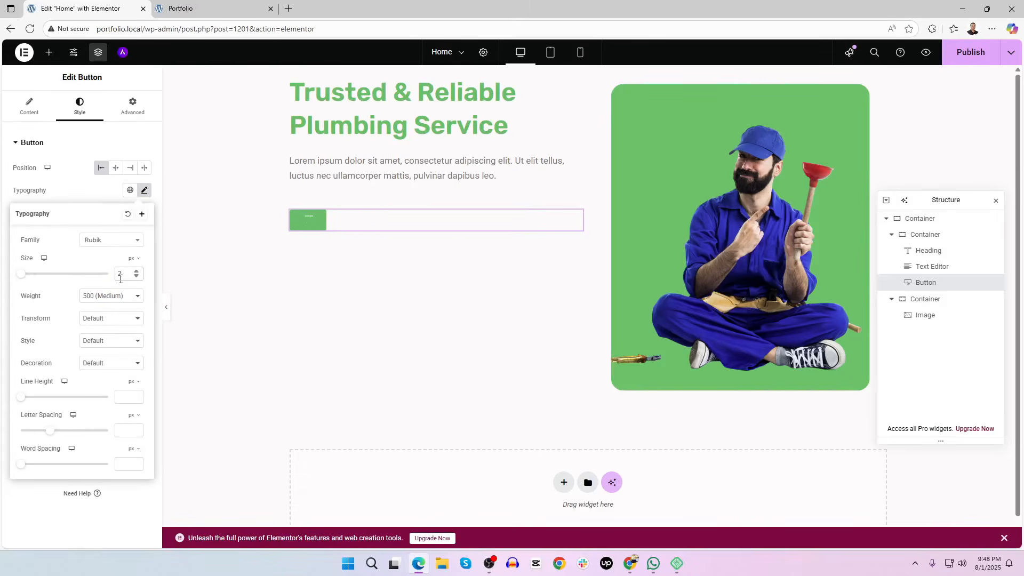
pyautogui.write('20')
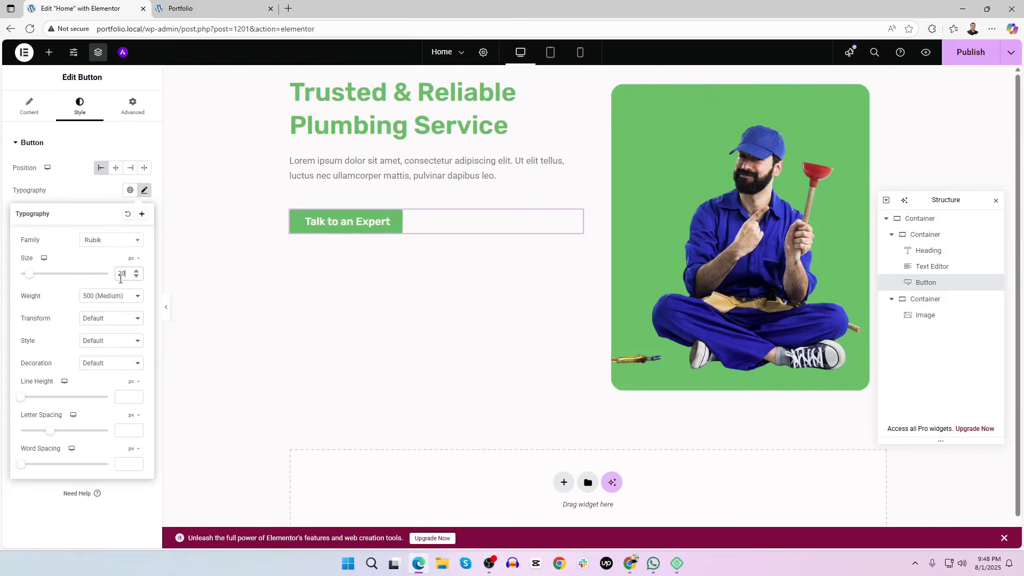
pyautogui.write('14')
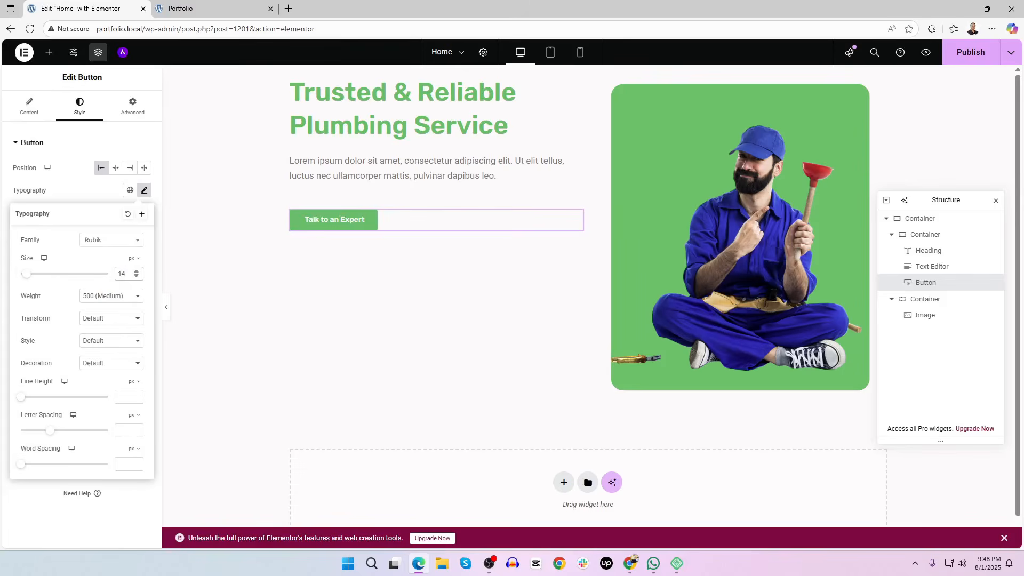
pyautogui.write('8')
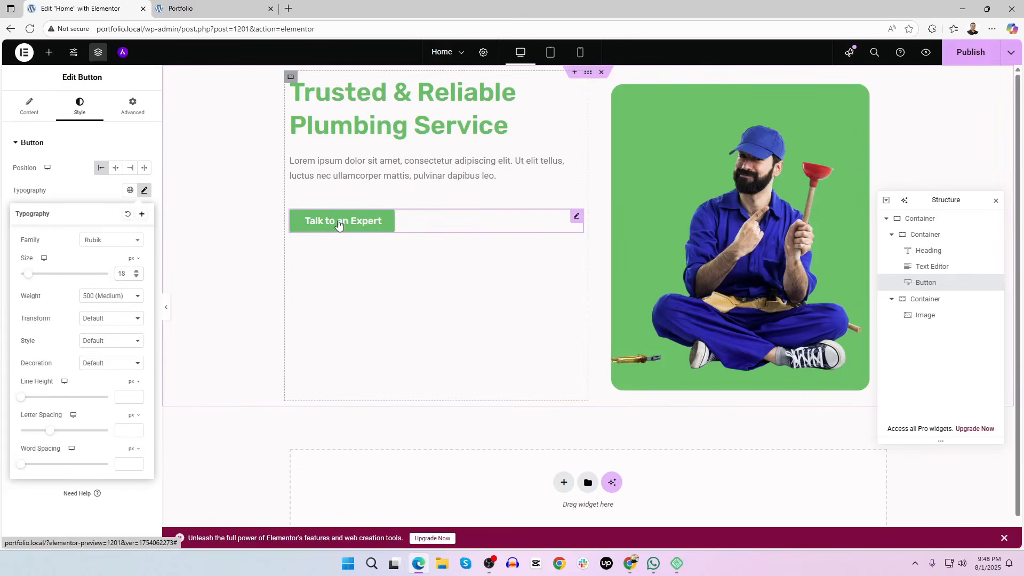
pyautogui.click(144, 190)
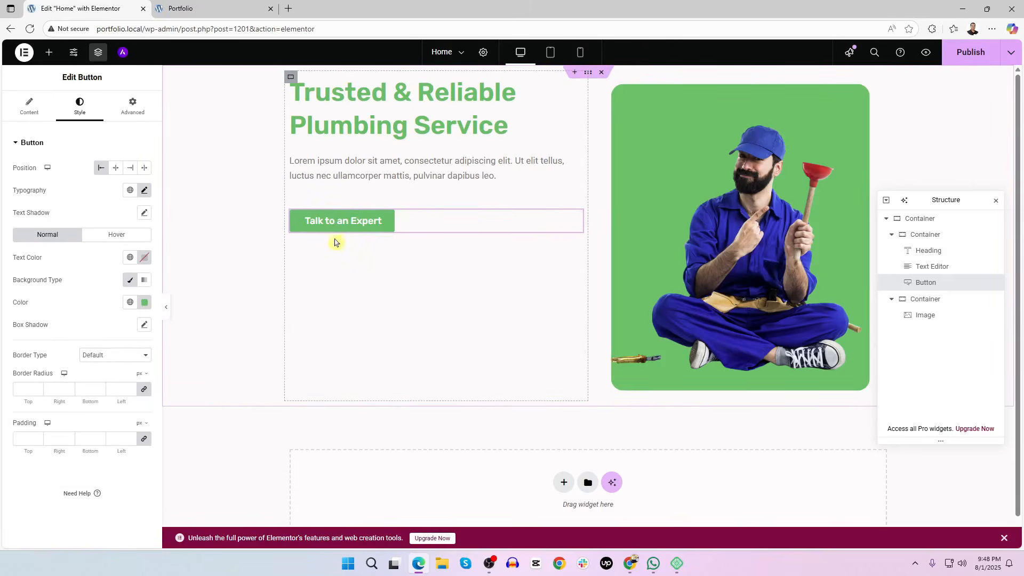
# Set the button's padding to 15 px on all sides and publish the page
pyautogui.click(26, 439)
pyautogui.write('20')
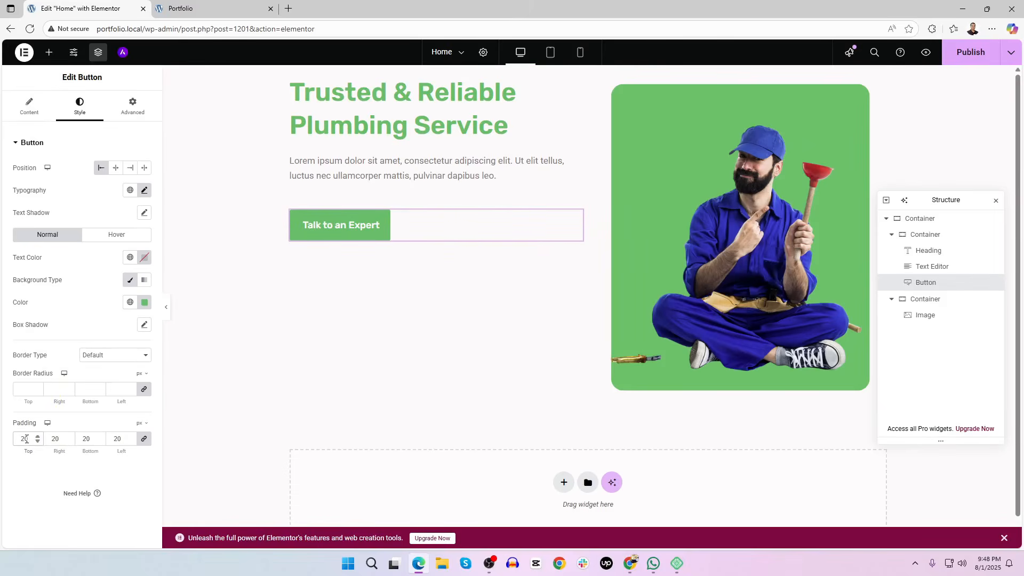
pyautogui.write('15')
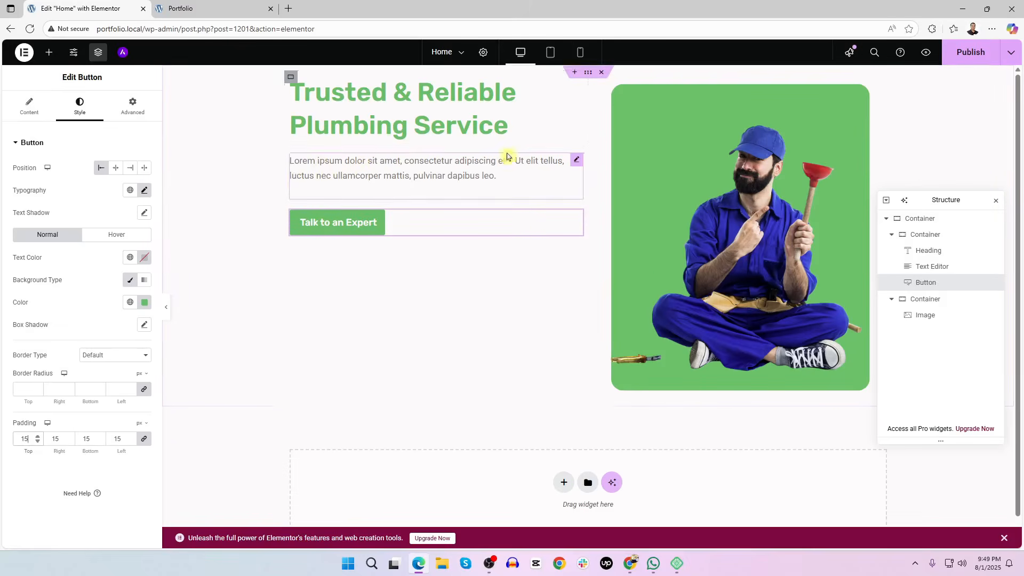
pyautogui.click(970, 51)
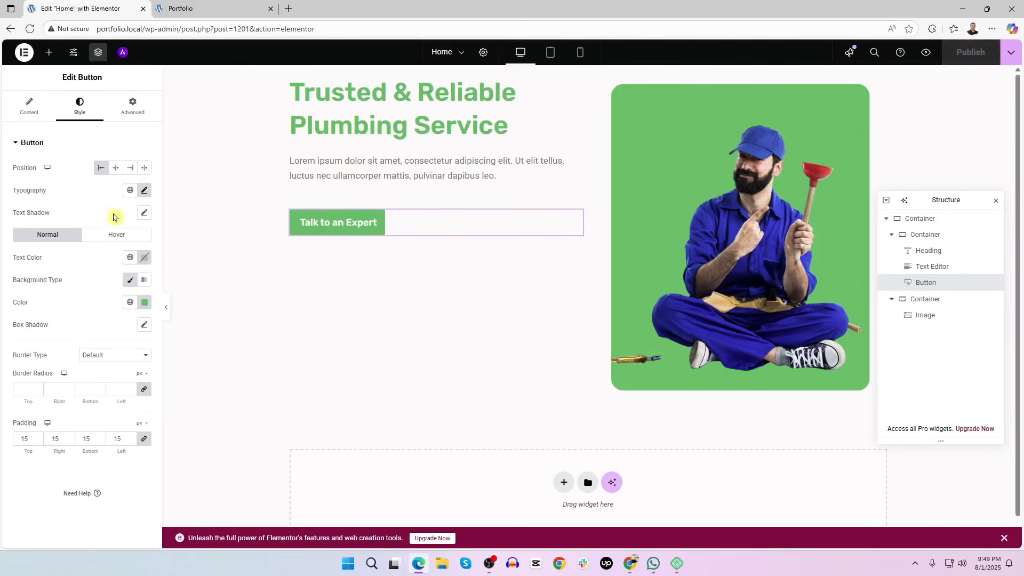
# Open the Home link on the live Portfolio site, and return to the page editor
pyautogui.click(177, 9)
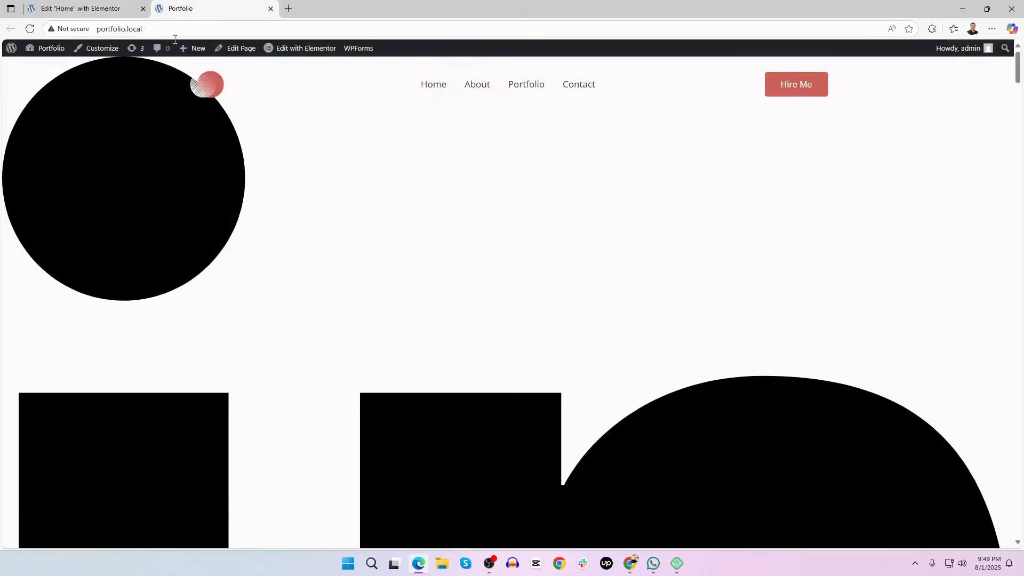
pyautogui.click(431, 86)
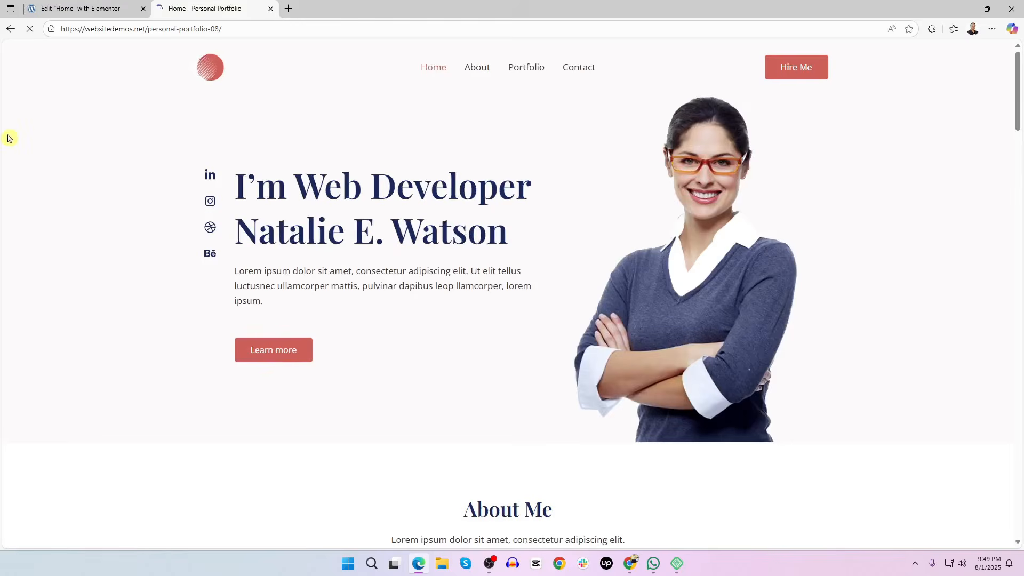
pyautogui.click(91, 7)
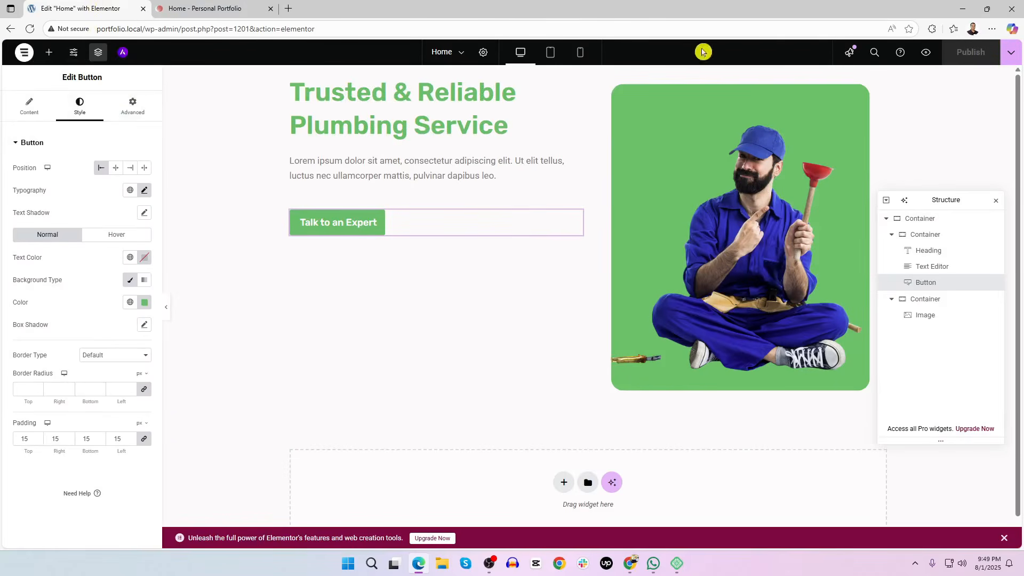
# Preview the hero section in a new browser tab and close the leftover Personal Portfolio demo tab
pyautogui.click(926, 53)
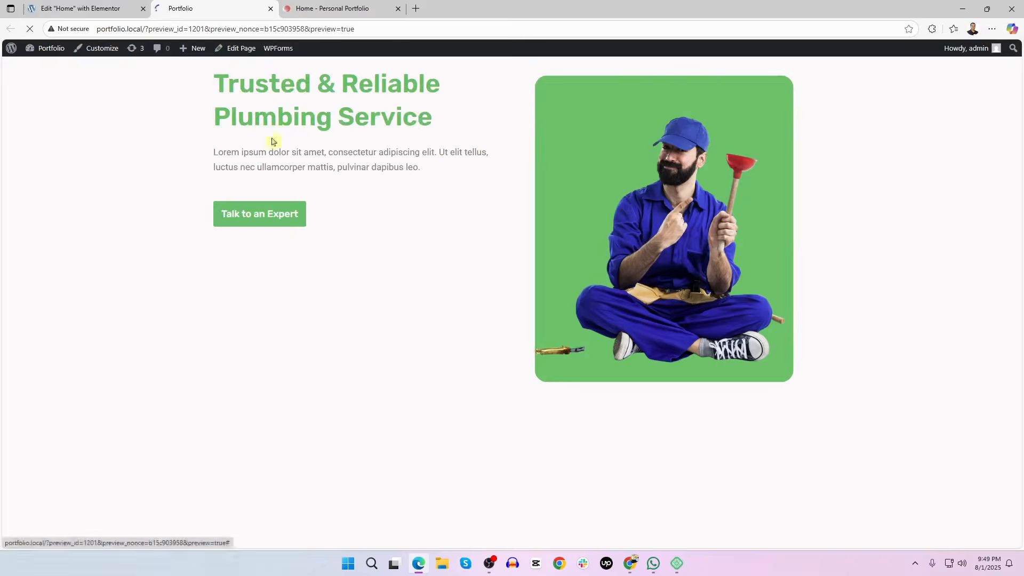
pyautogui.click(389, 8)
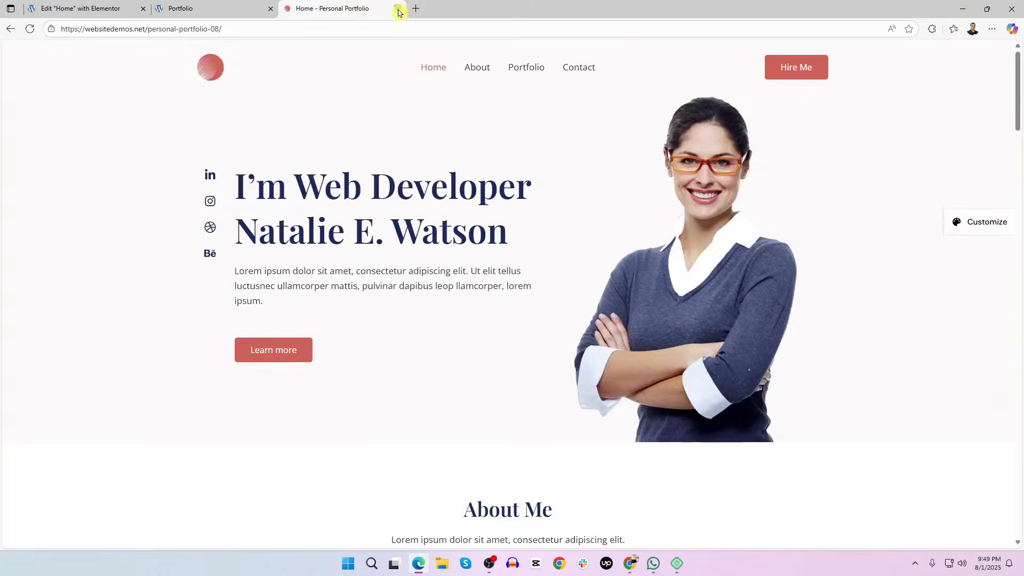
pyautogui.click(398, 8)
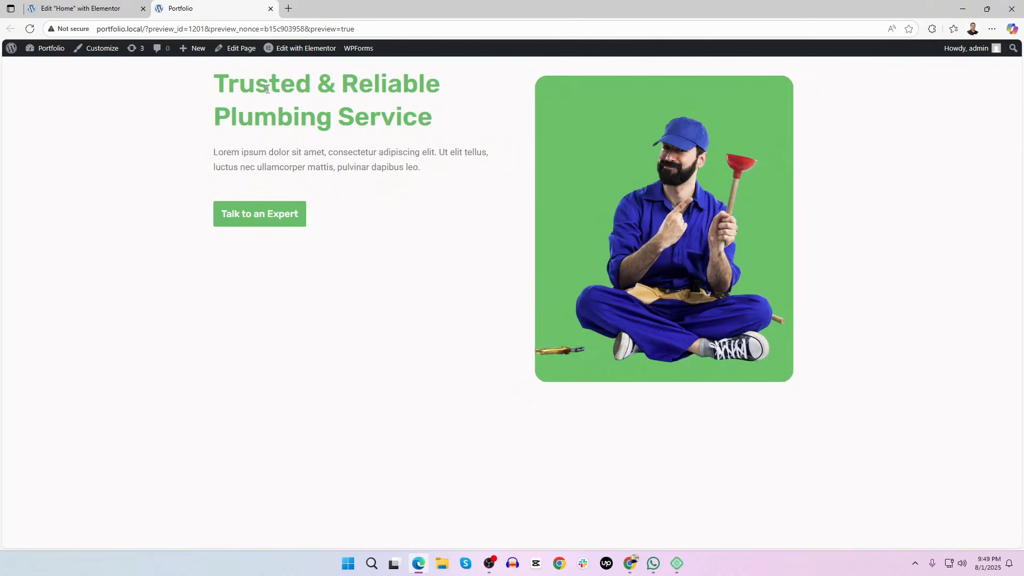
pyautogui.moveTo(215, 80); pyautogui.dragTo(425, 254)
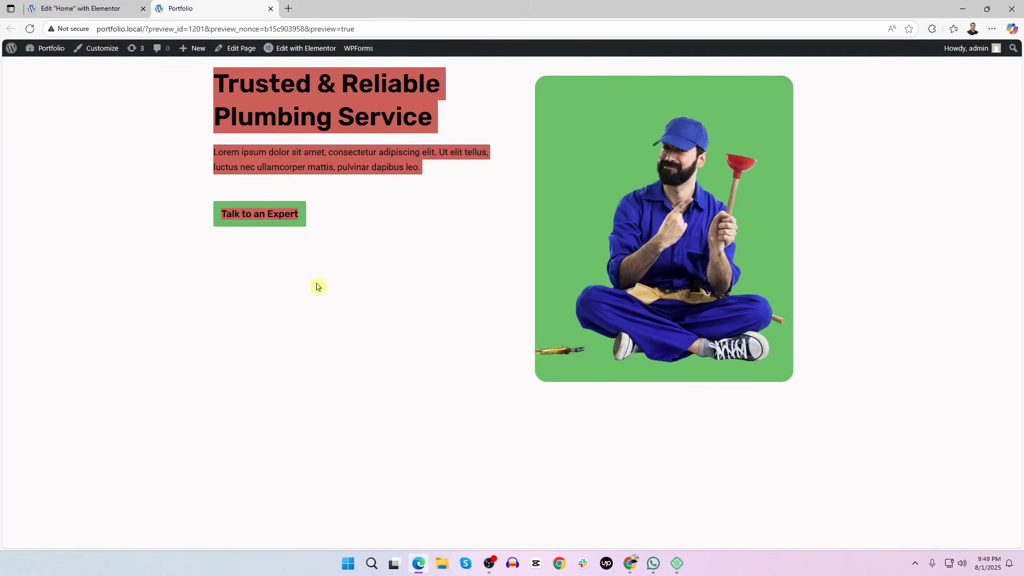
pyautogui.click(84, 8)
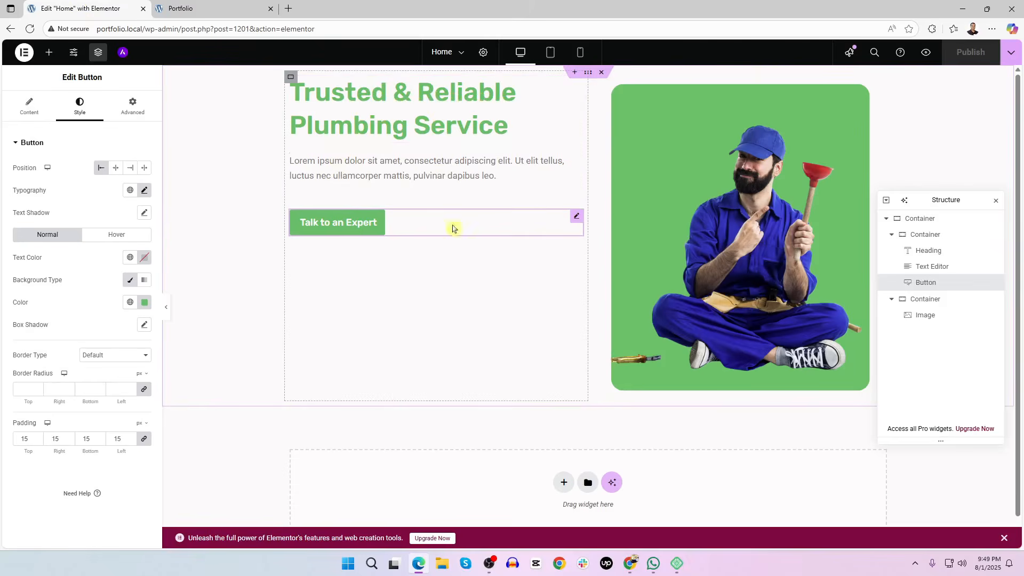
# Examine the hero section's structure, including the outer container, the text column's container and the button inside it
pyautogui.moveTo(331, 222); pyautogui.dragTo(373, 238)
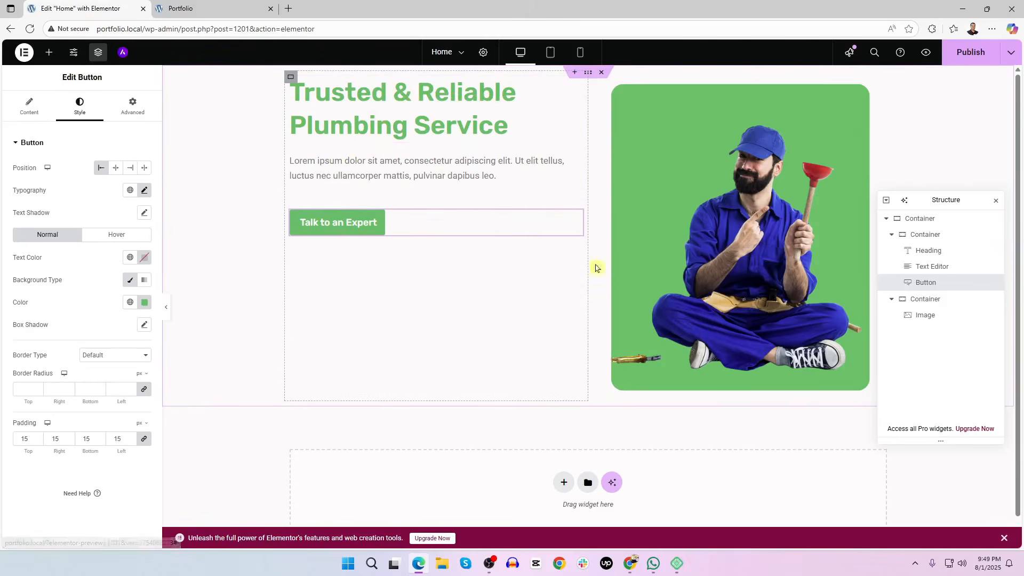
pyautogui.click(925, 236)
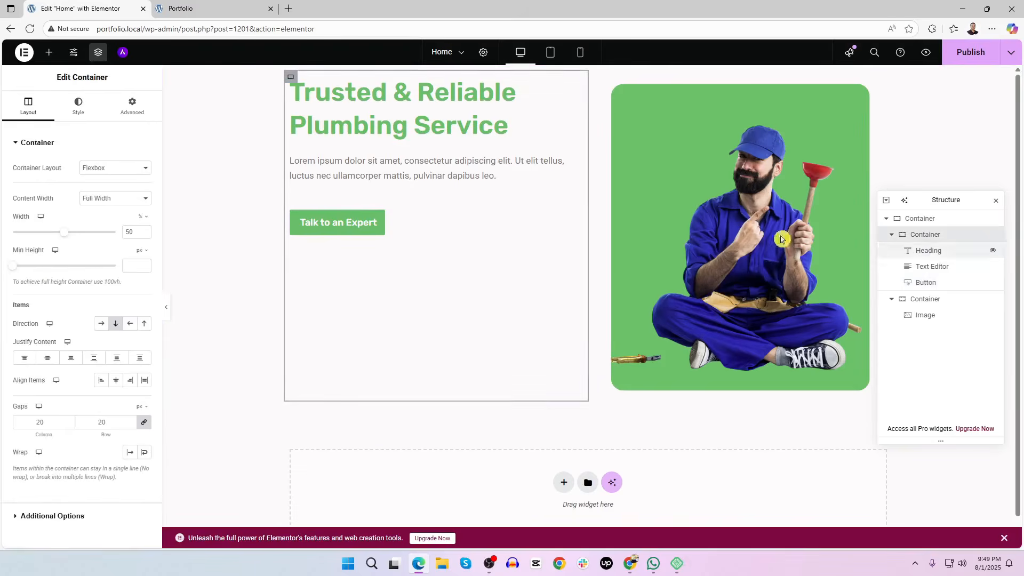
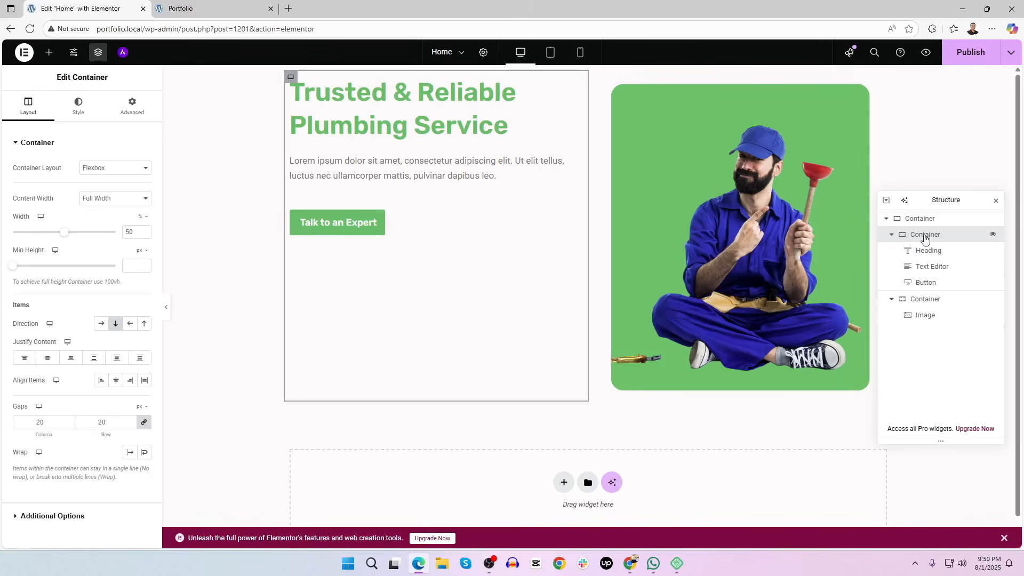
pyautogui.click(919, 283)
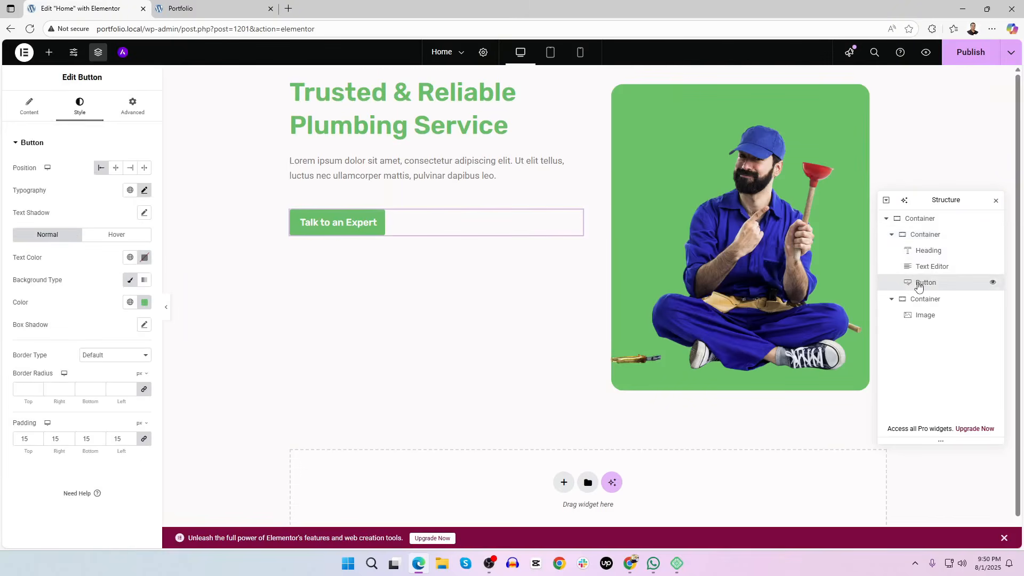
pyautogui.click(924, 236)
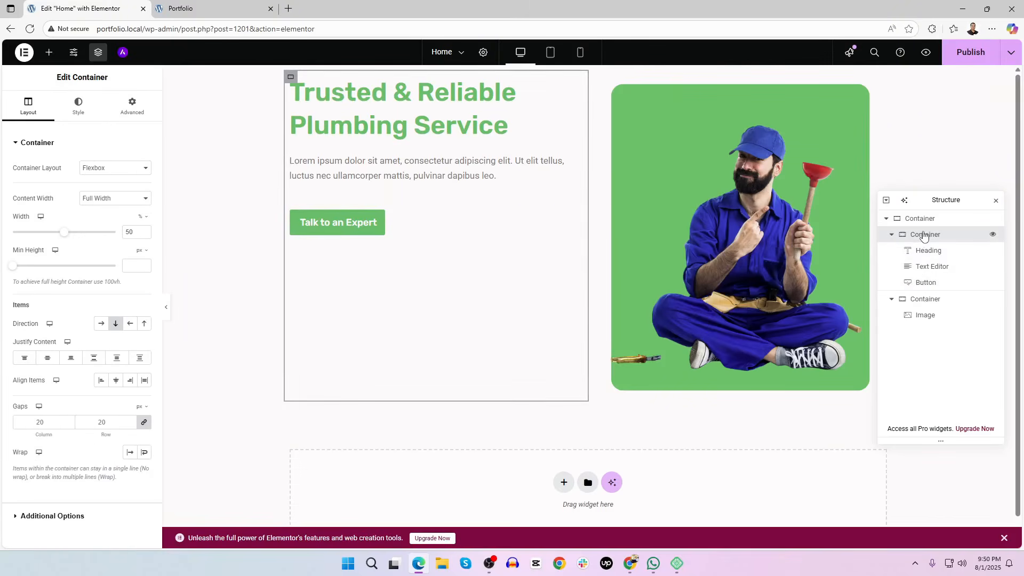
pyautogui.click(916, 220)
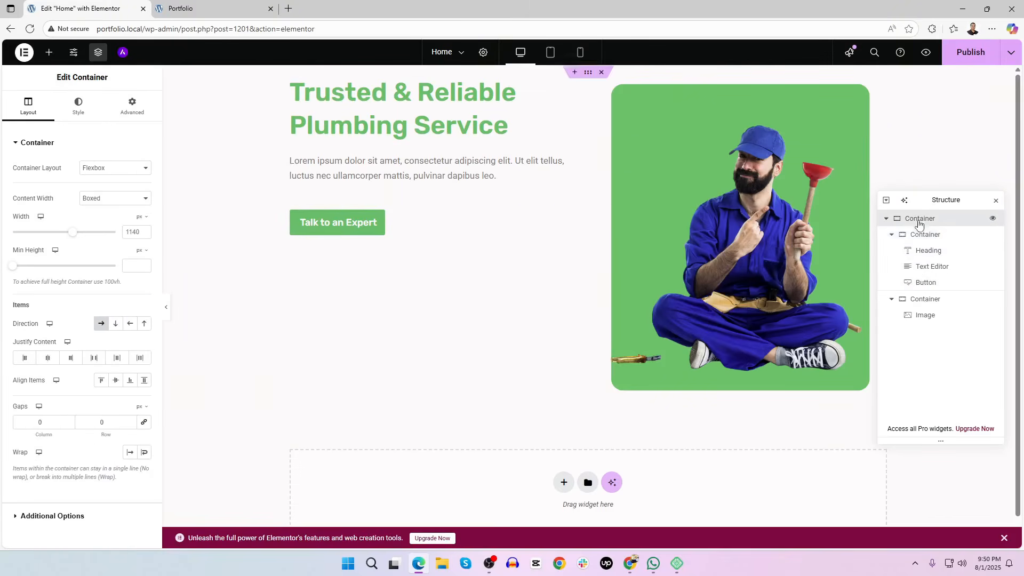
pyautogui.click(887, 219)
pyautogui.click(887, 219)
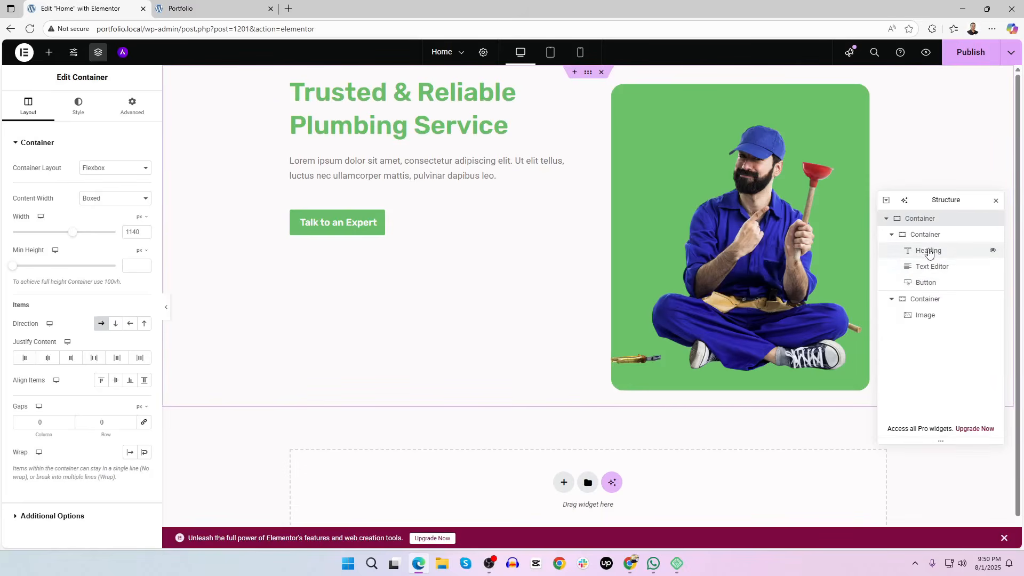
# Examine the heading, text editor and button settings, and how these widgets nest inside the column and outer containers
pyautogui.click(929, 252)
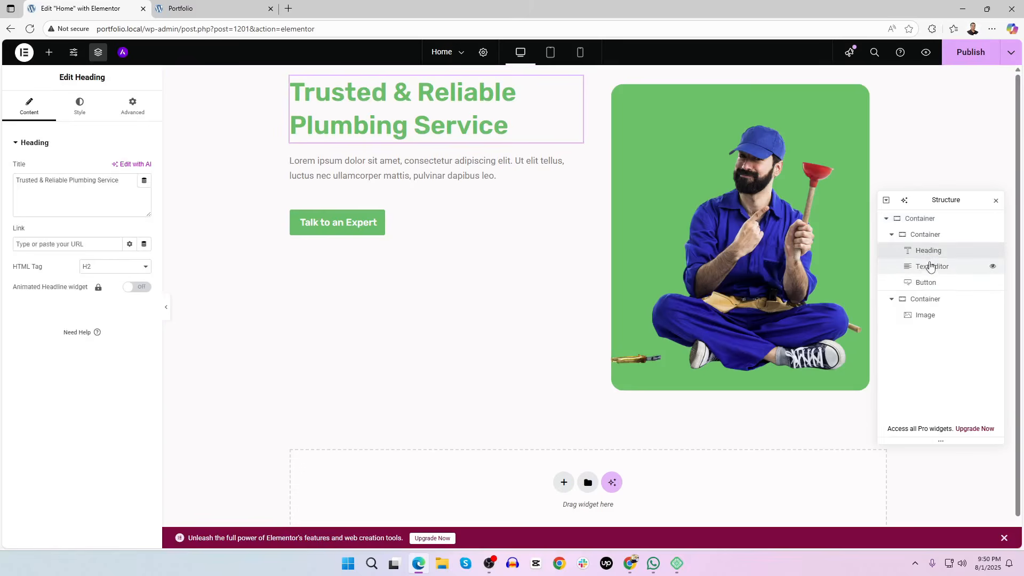
pyautogui.click(928, 268)
pyautogui.click(925, 282)
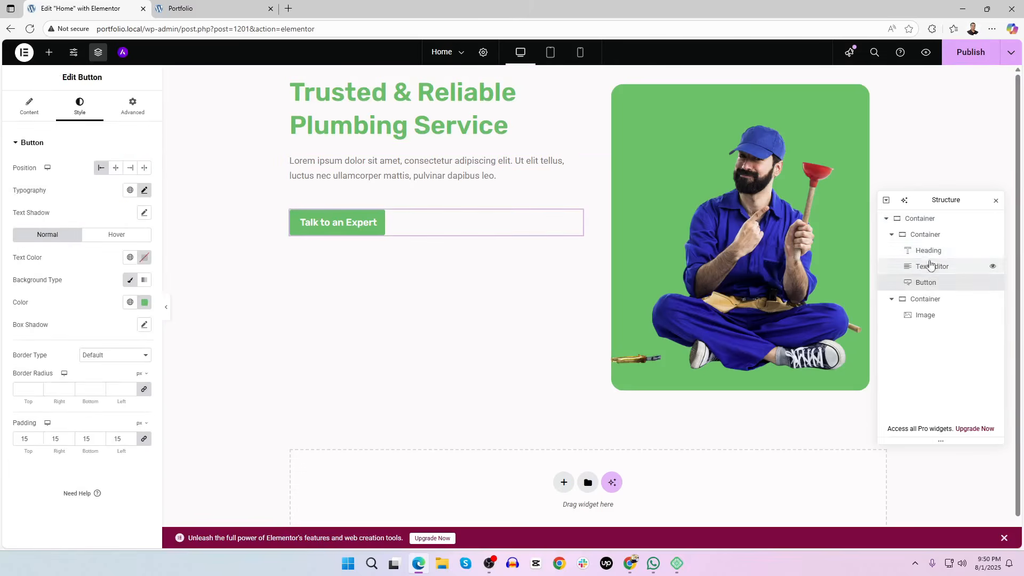
pyautogui.click(927, 239)
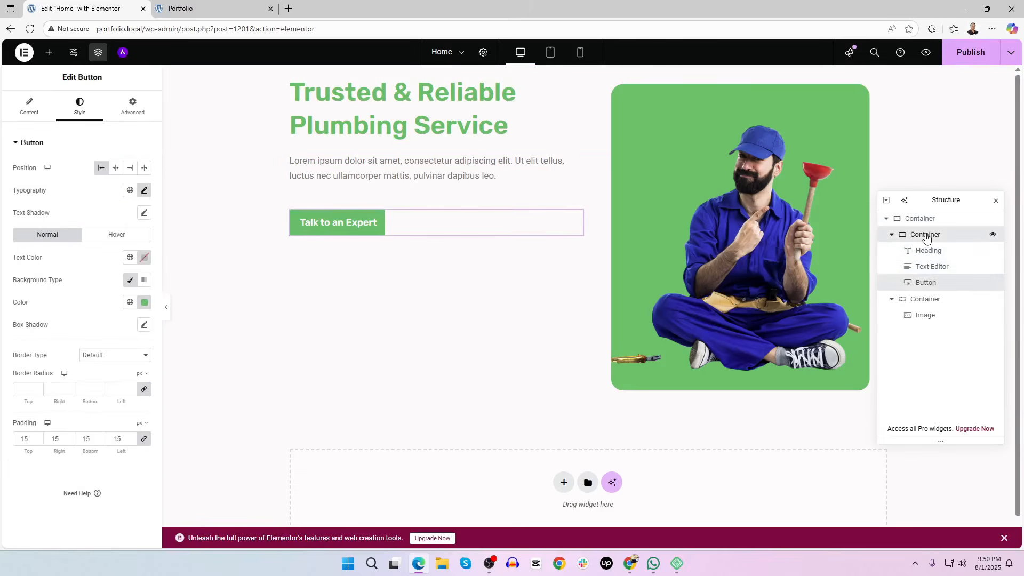
pyautogui.click(892, 235)
pyautogui.click(891, 250)
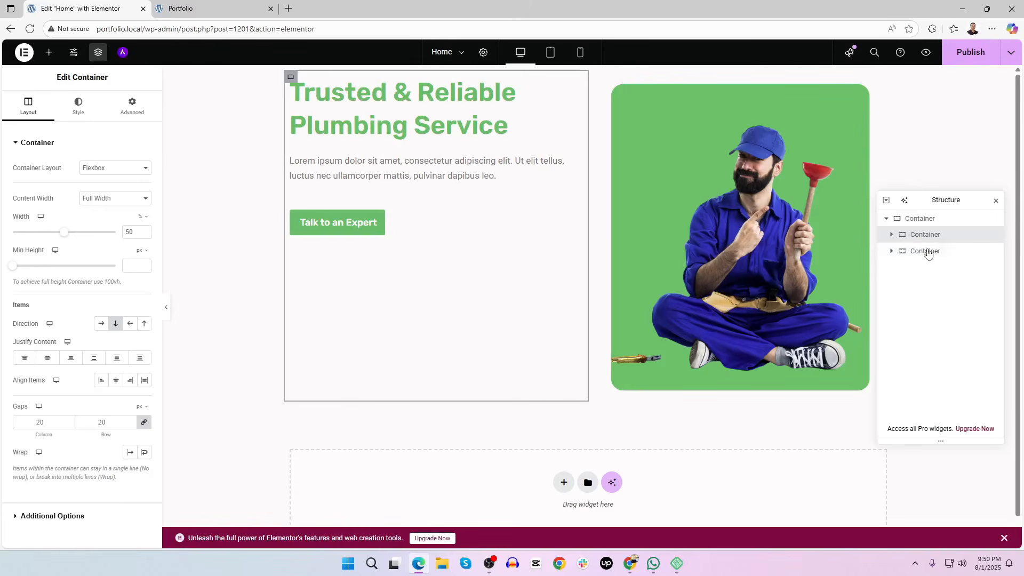
pyautogui.click(917, 221)
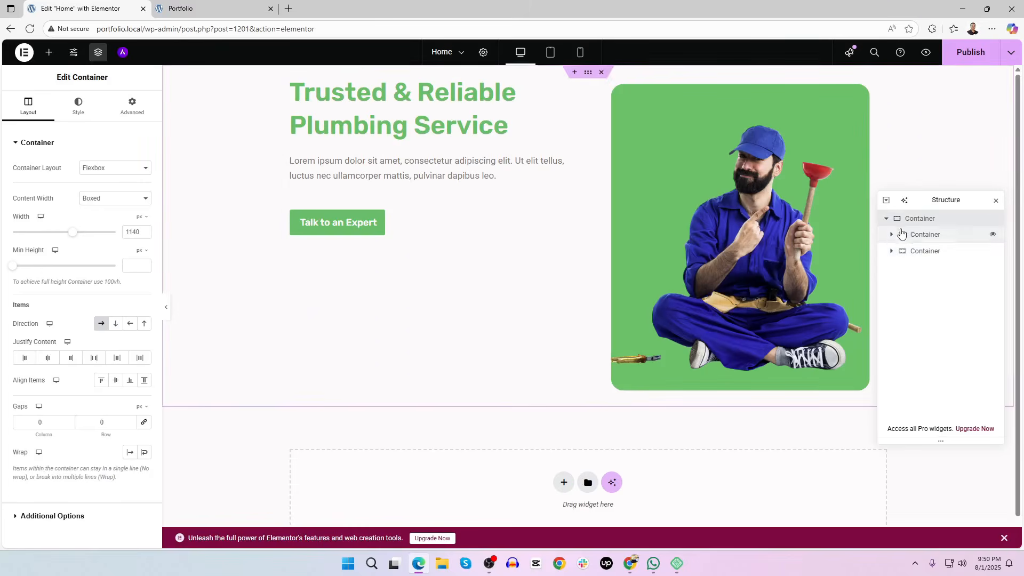
pyautogui.click(891, 235)
pyautogui.click(922, 282)
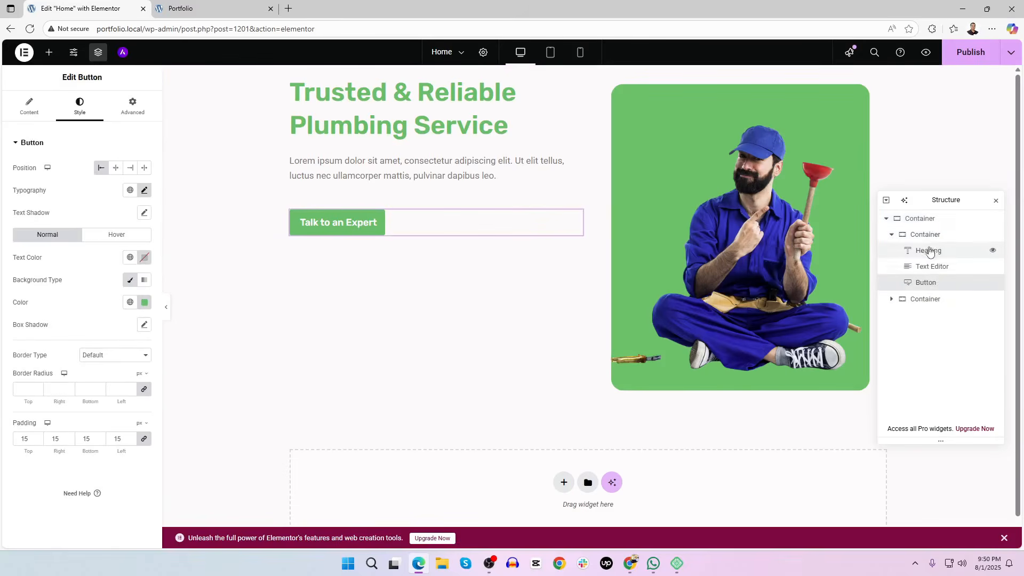
# Justify the text column's content to the center vertically, also trying centered item alignment and end justification
pyautogui.click(923, 238)
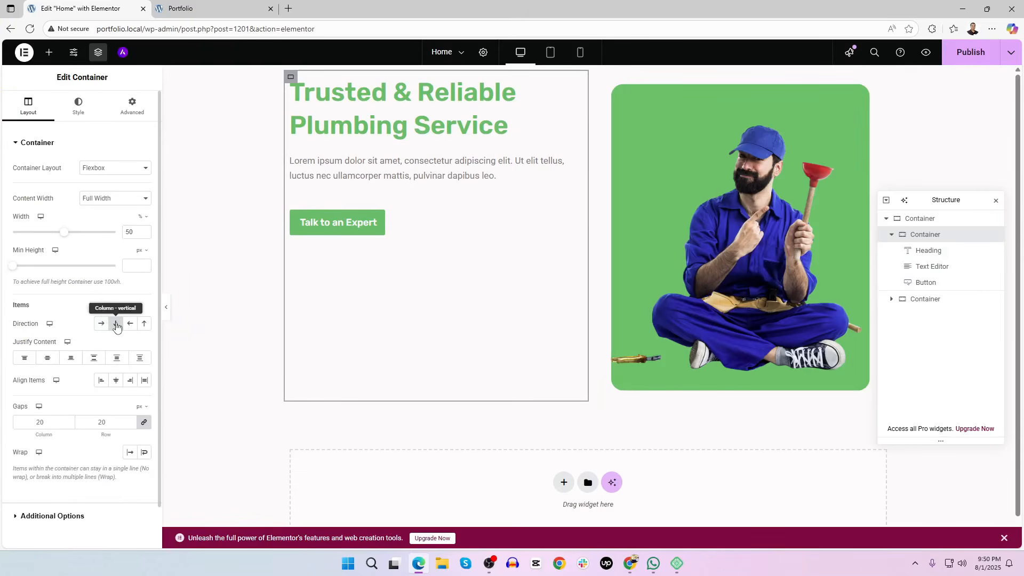
pyautogui.click(47, 358)
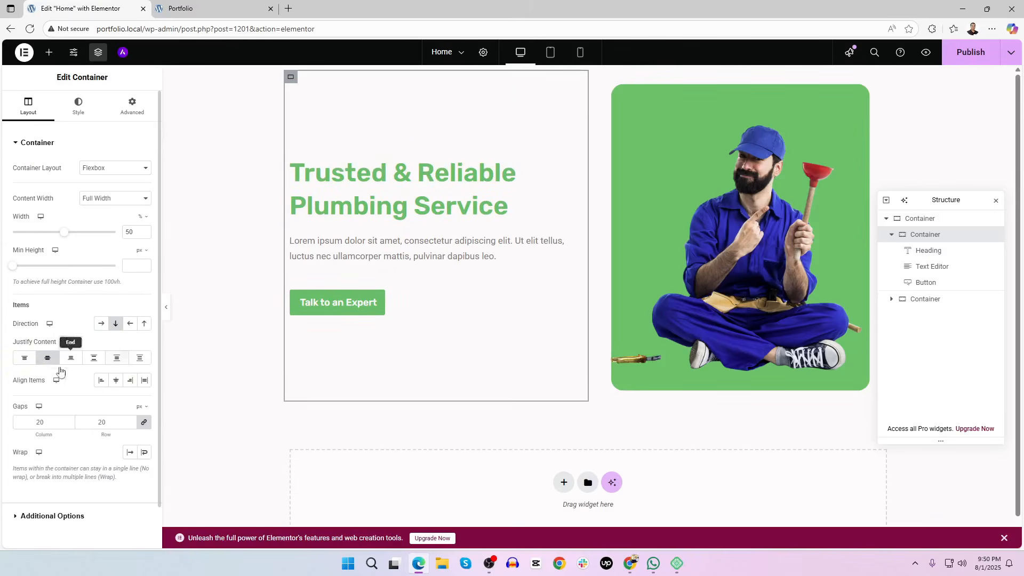
pyautogui.click(116, 381)
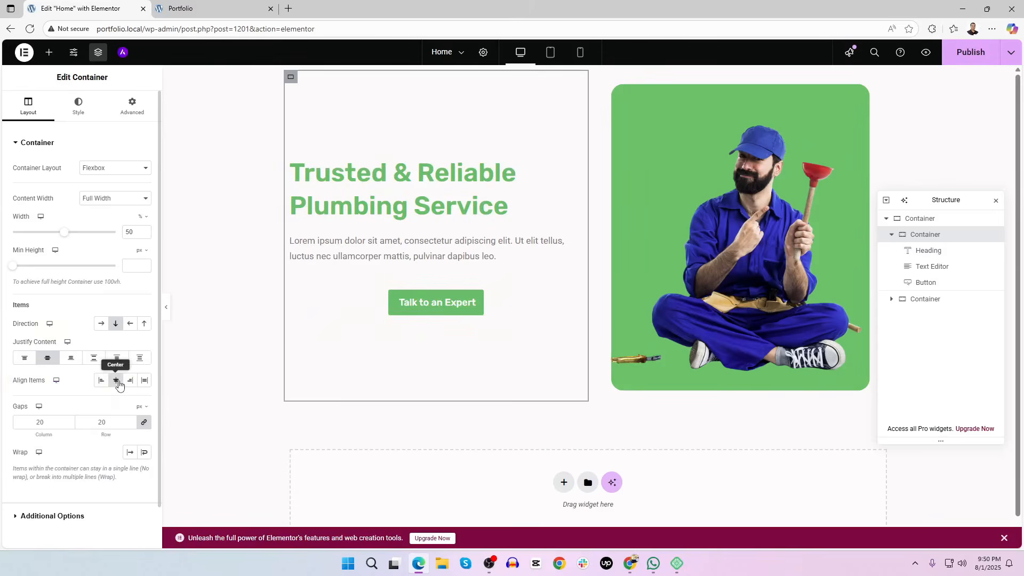
pyautogui.click(117, 382)
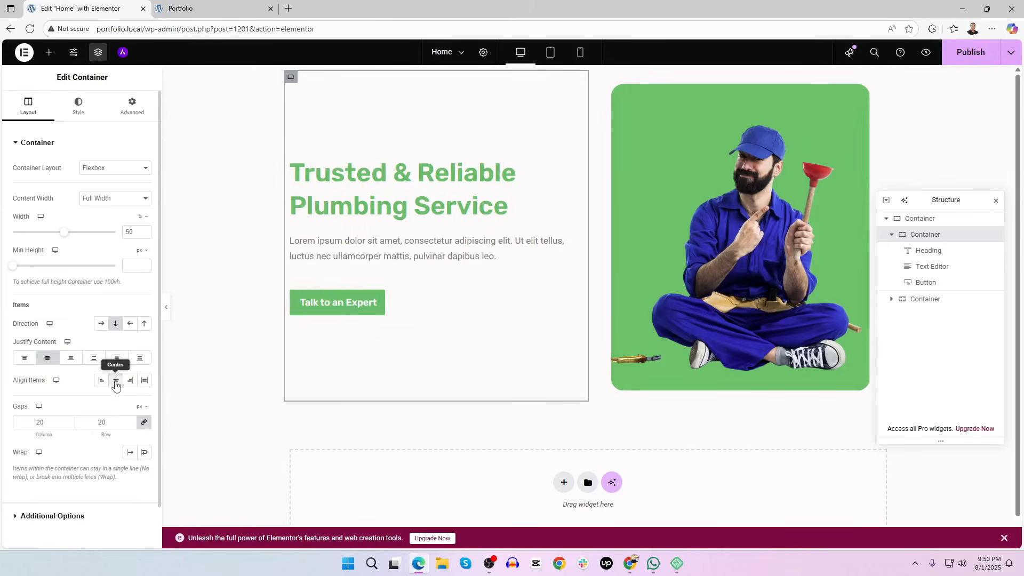
pyautogui.click(74, 361)
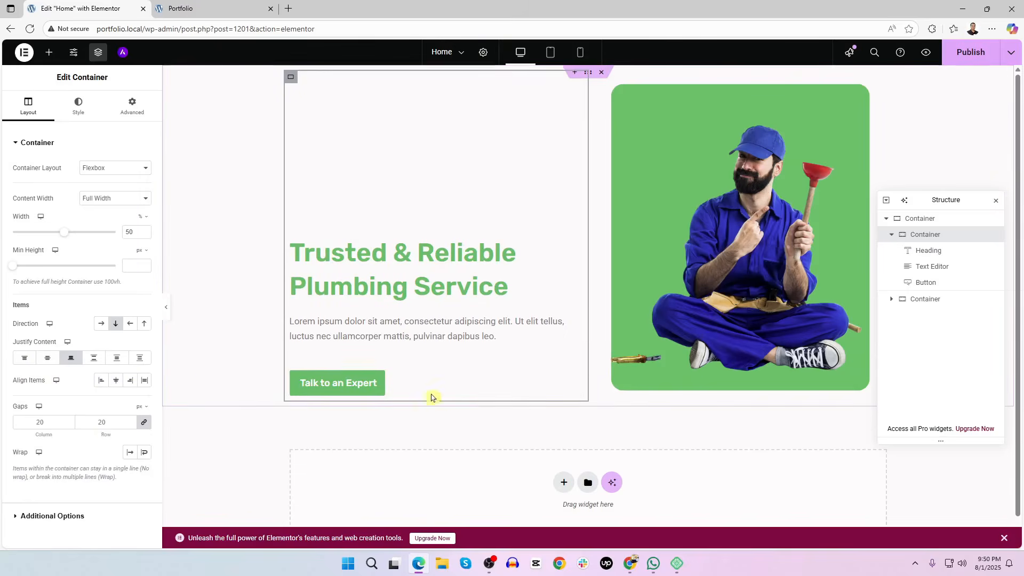
# Give the outer hero container a classic background, trying the Secondary global color and settling on custom color #F1F1F1
pyautogui.click(920, 221)
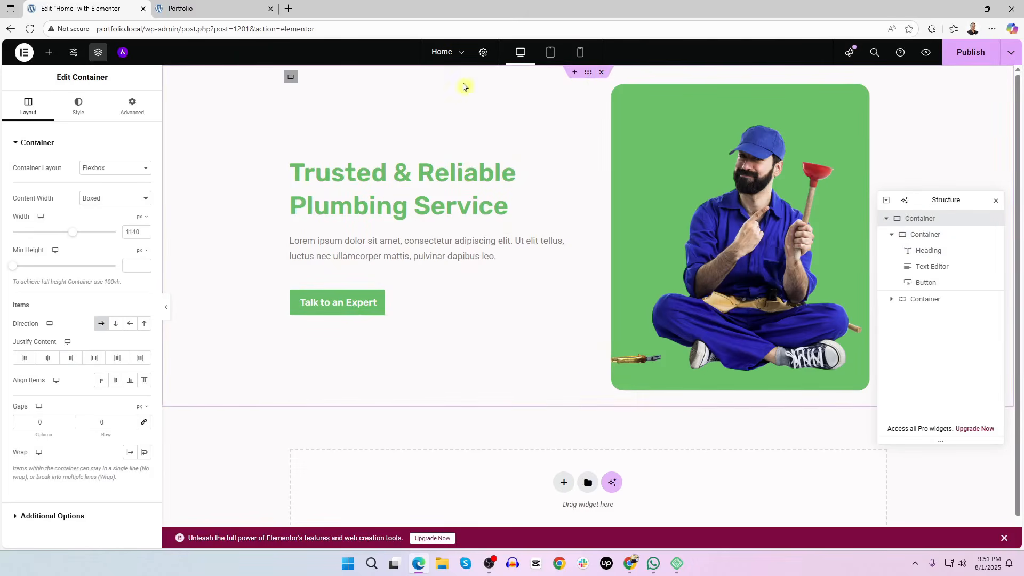
pyautogui.click(79, 105)
pyautogui.click(101, 191)
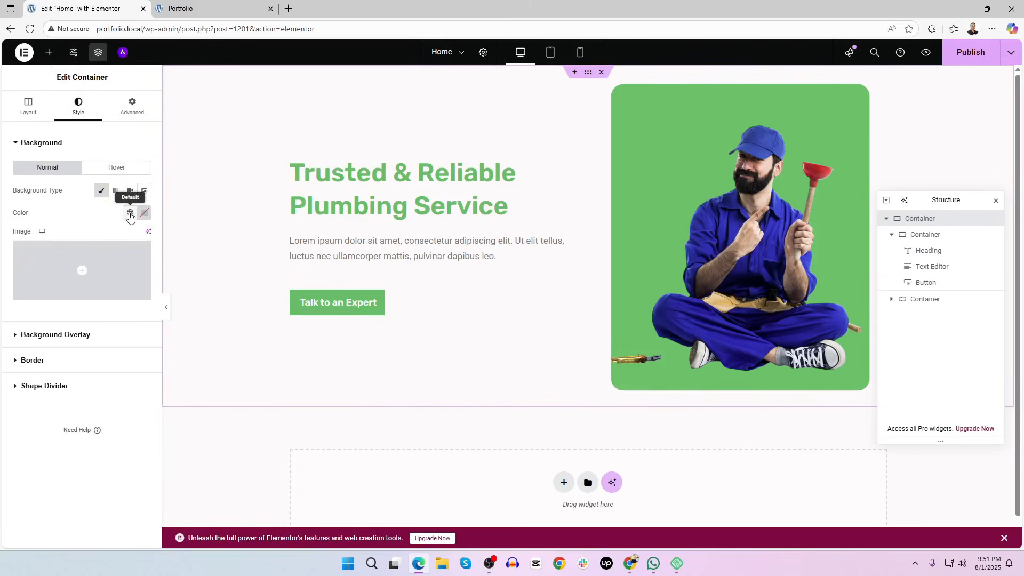
pyautogui.click(130, 214)
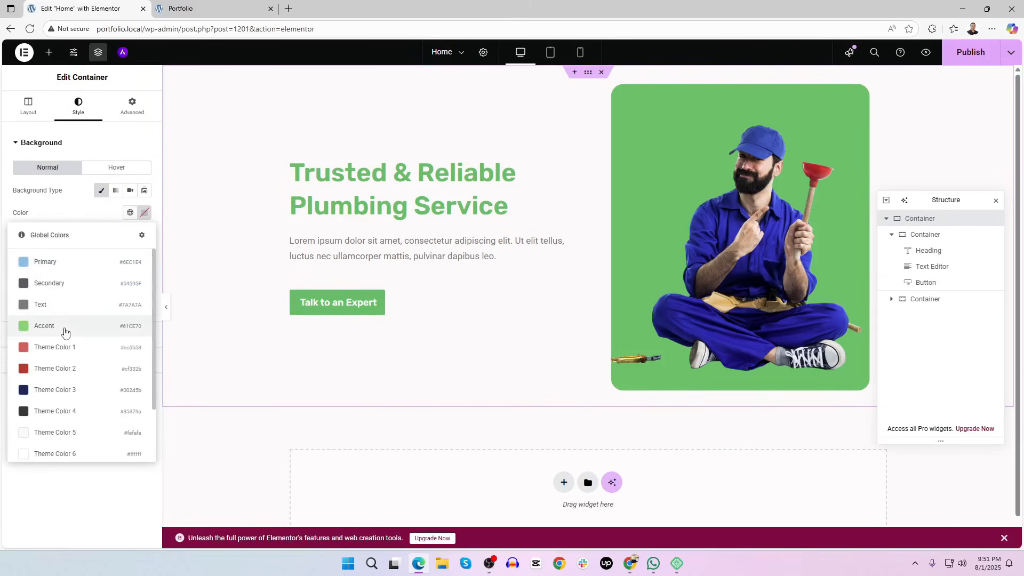
pyautogui.click(83, 288)
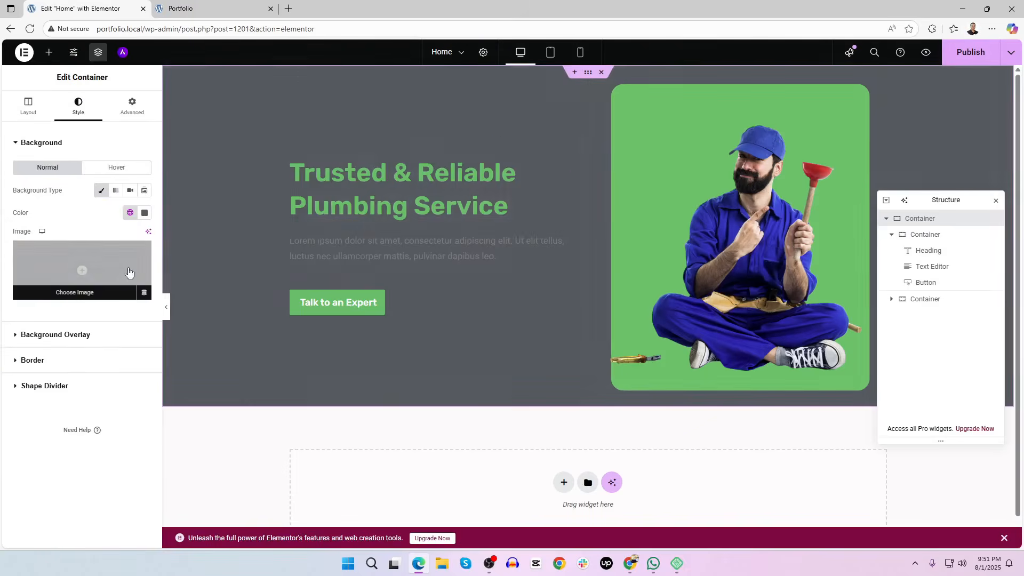
pyautogui.click(144, 213)
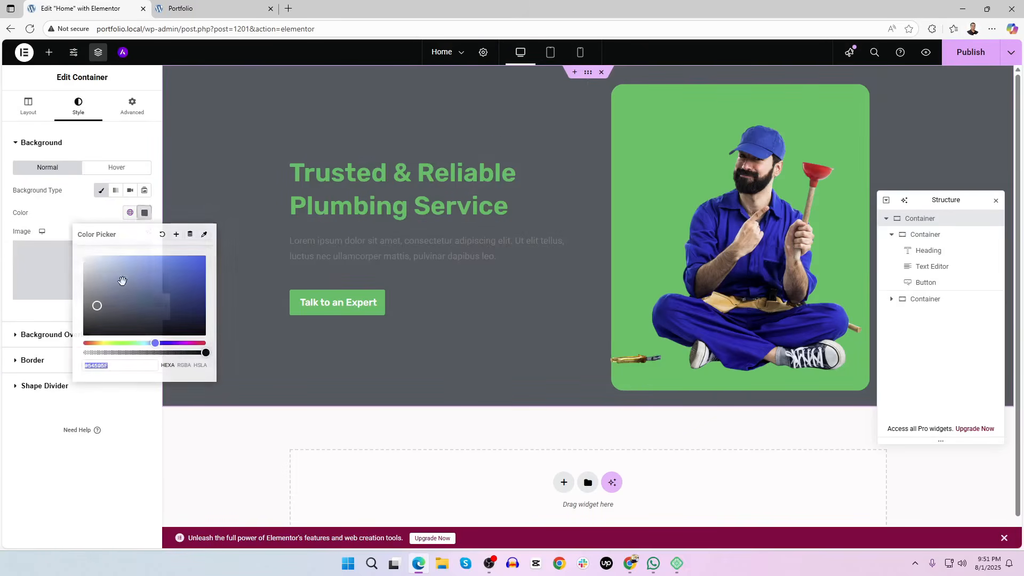
pyautogui.moveTo(119, 286); pyautogui.dragTo(82, 260)
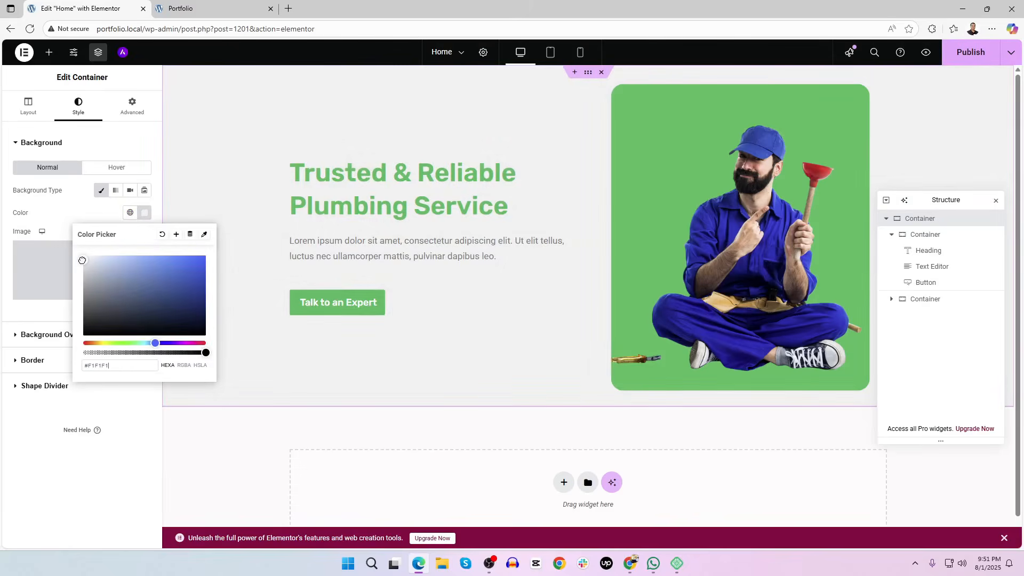
# Publish the page and reload the Portfolio preview to view the updated hero section
pyautogui.click(962, 50)
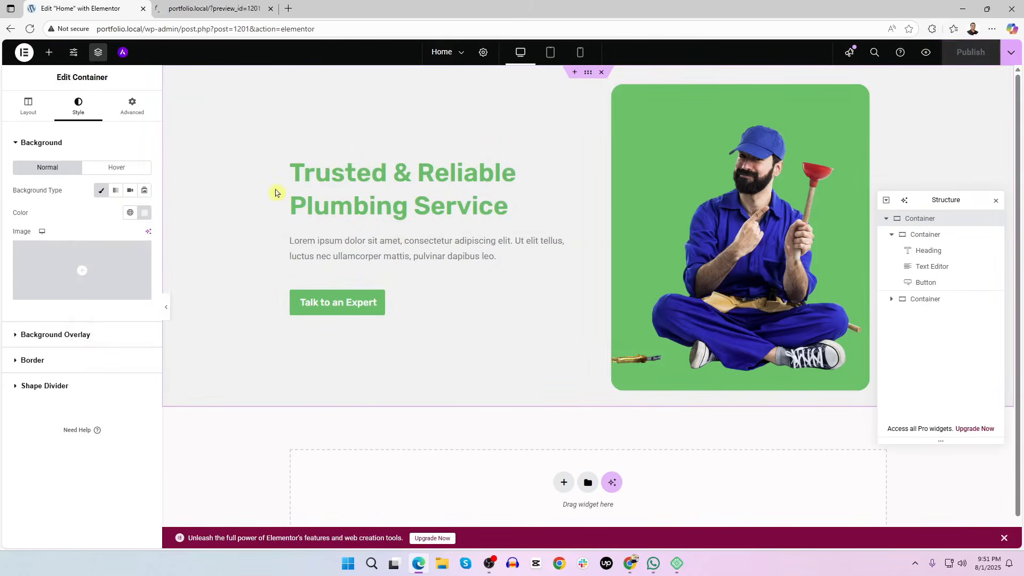
pyautogui.click(240, 9)
pyautogui.click(31, 29)
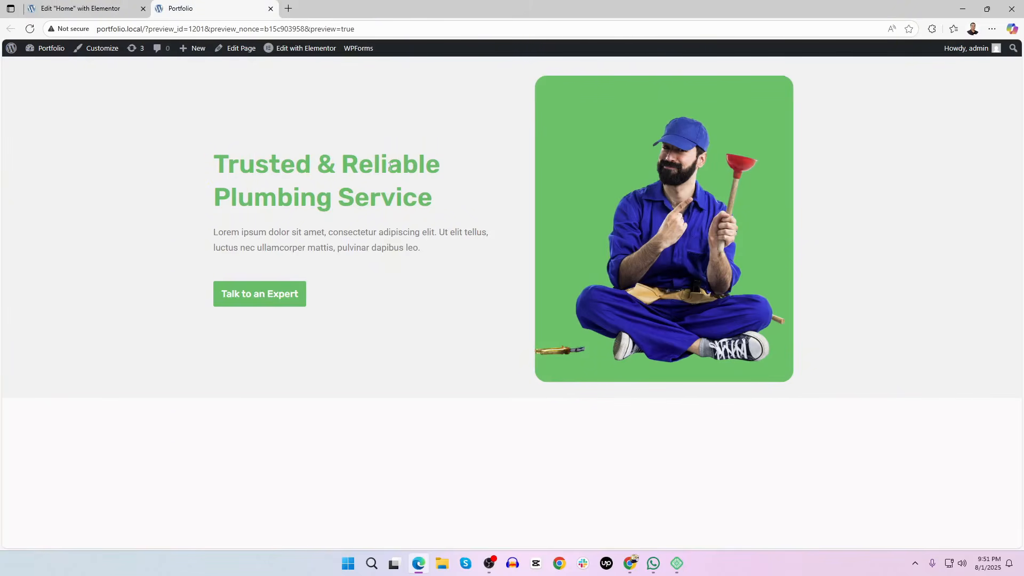
# Switch to the Dribbble plumbing landing page and sample the pale background color #F3FAF8 behind "Our Plumbing Services"
pyautogui.hotkey('alt', 'Tab')
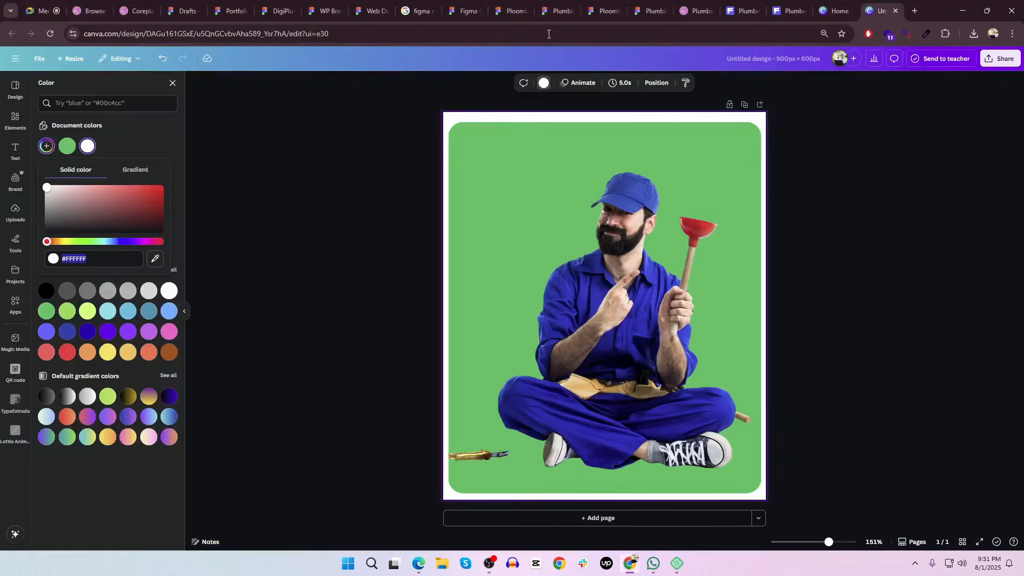
pyautogui.click(45, 4)
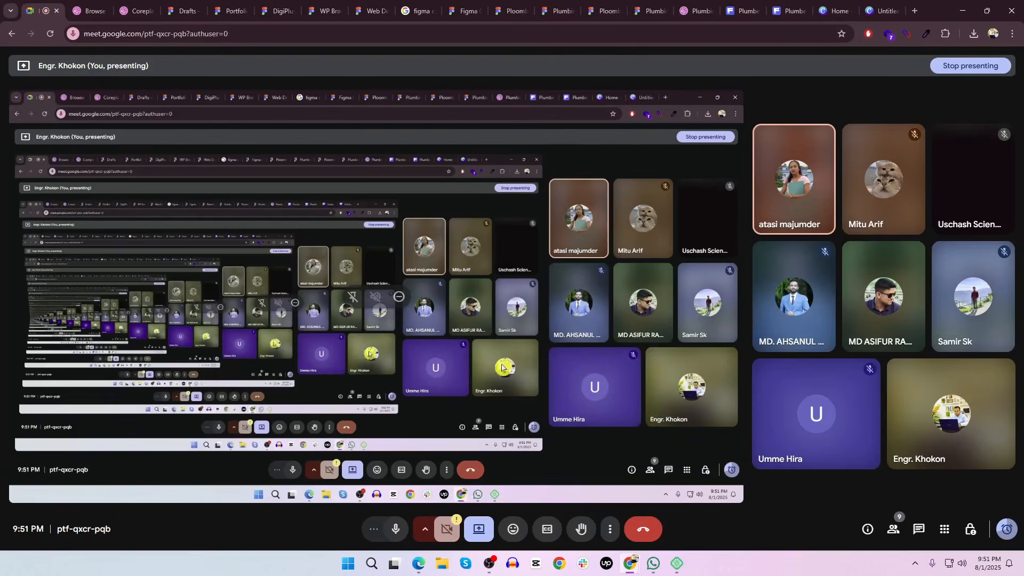
pyautogui.click(696, 11)
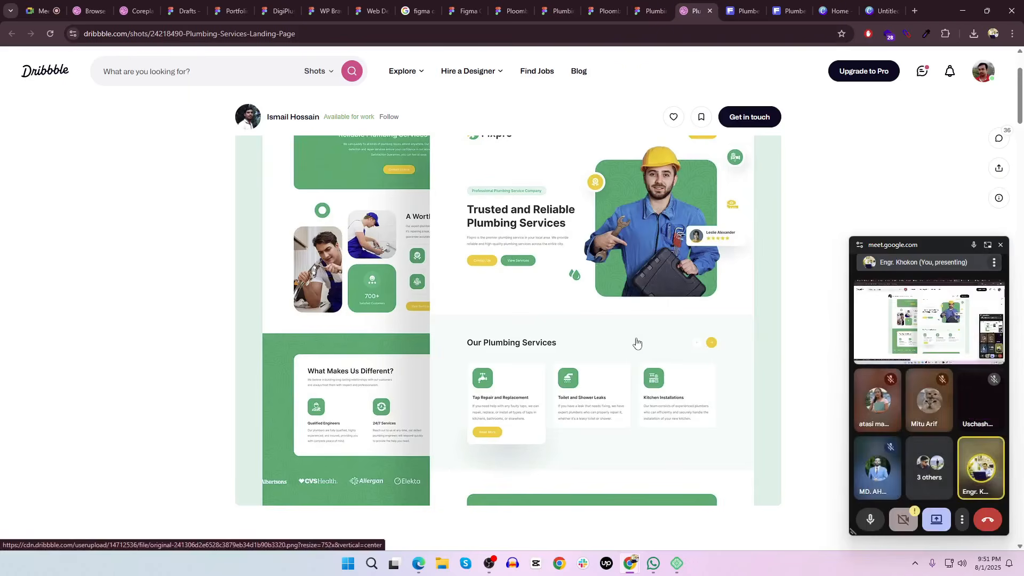
pyautogui.click(924, 36)
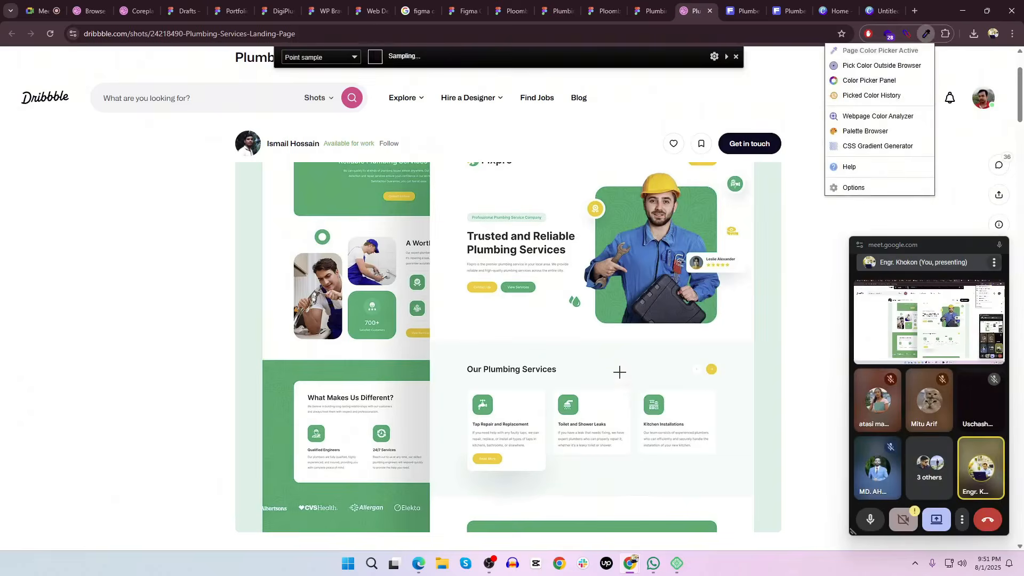
pyautogui.click(615, 362)
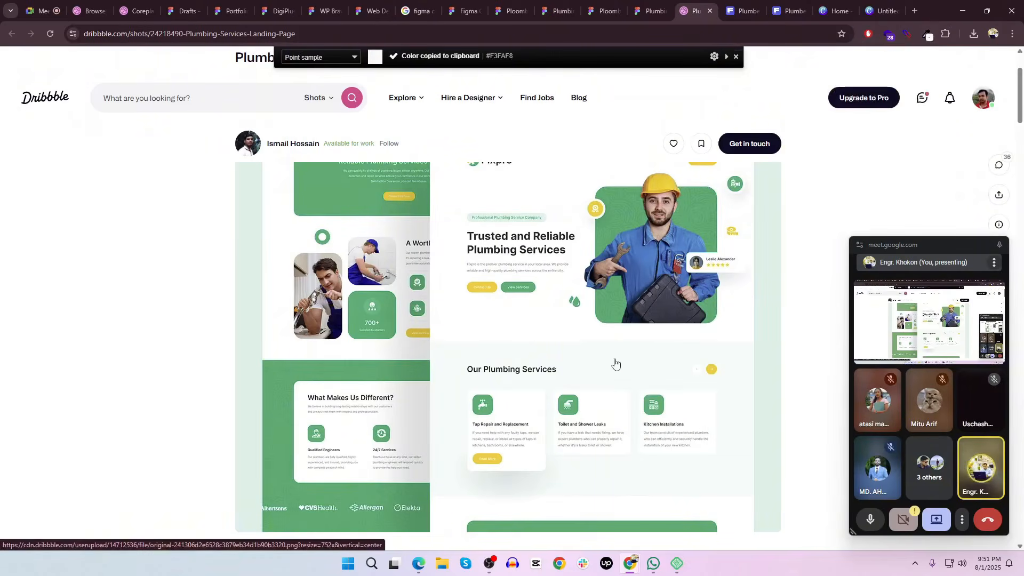
pyautogui.press('Escape')
# Switch back to the Elementor editor and set the outer container's background color to the sampled #F3FAF8
pyautogui.hotkey('alt', 'Tab')
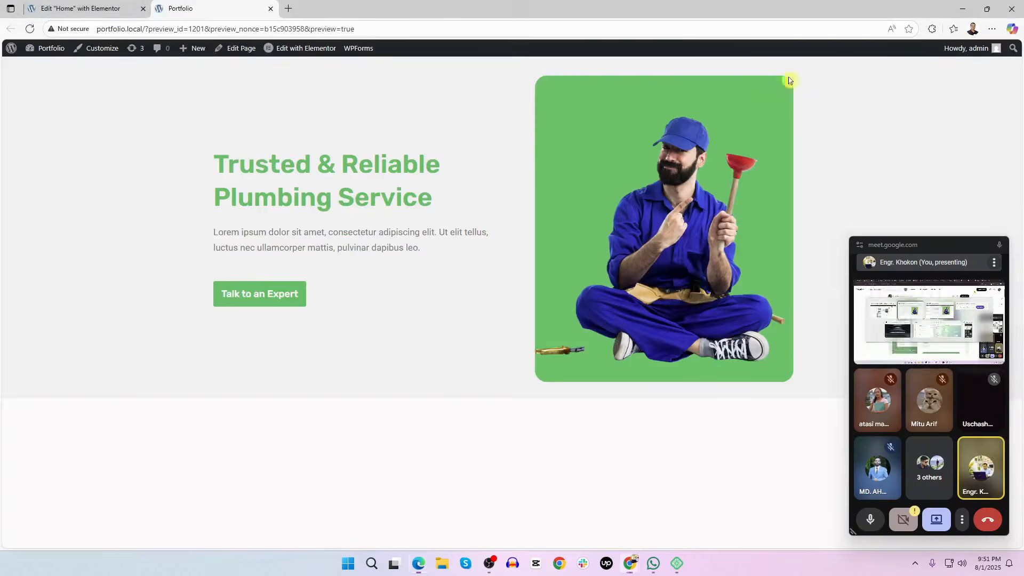
pyautogui.click(53, 8)
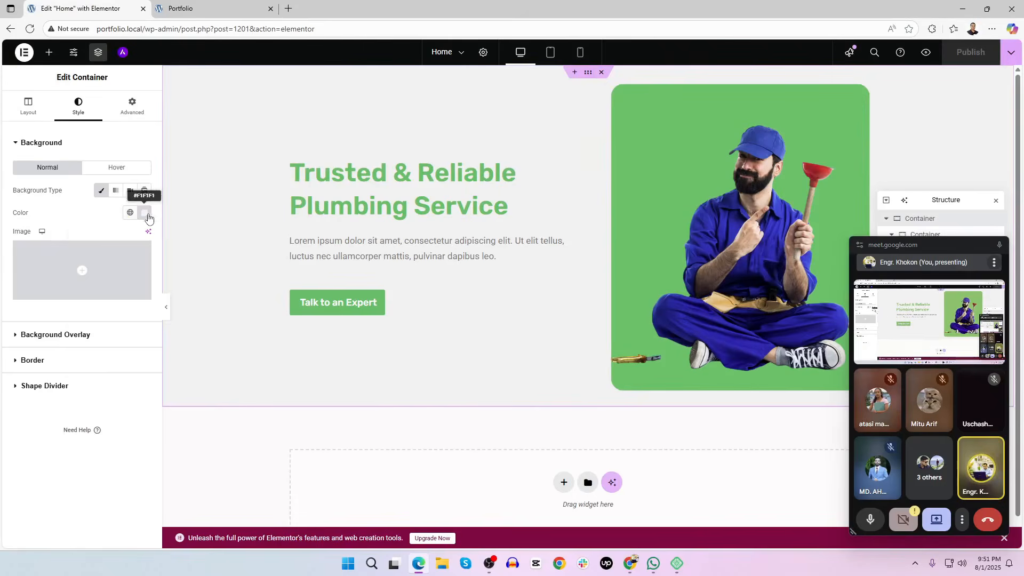
pyautogui.click(144, 212)
pyautogui.hotkey('ctrl', 'v')
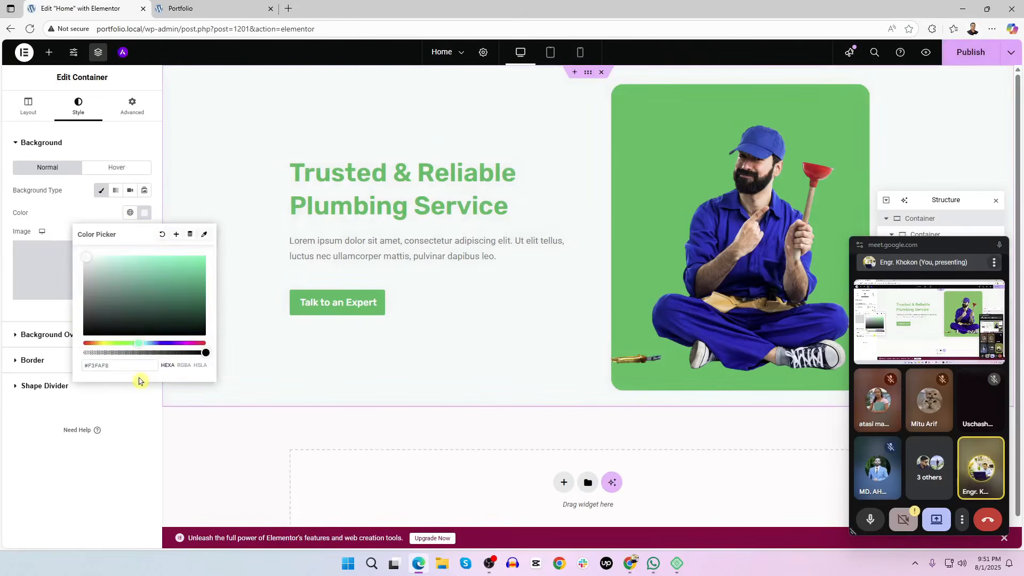
pyautogui.click(101, 485)
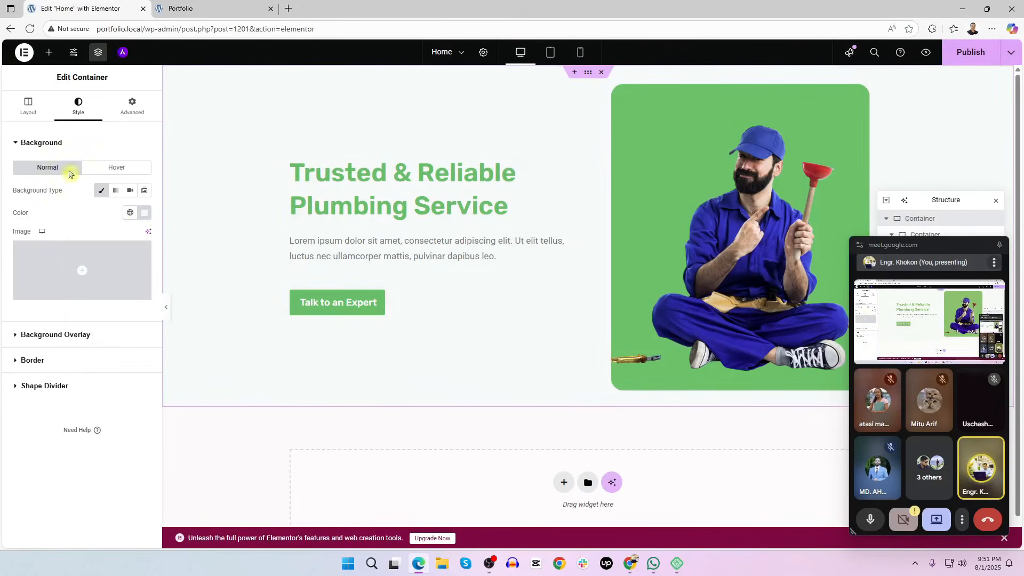
# Show the widget list, and close the Structure panel and the floating meeting window to clear the canvas
pyautogui.click(48, 51)
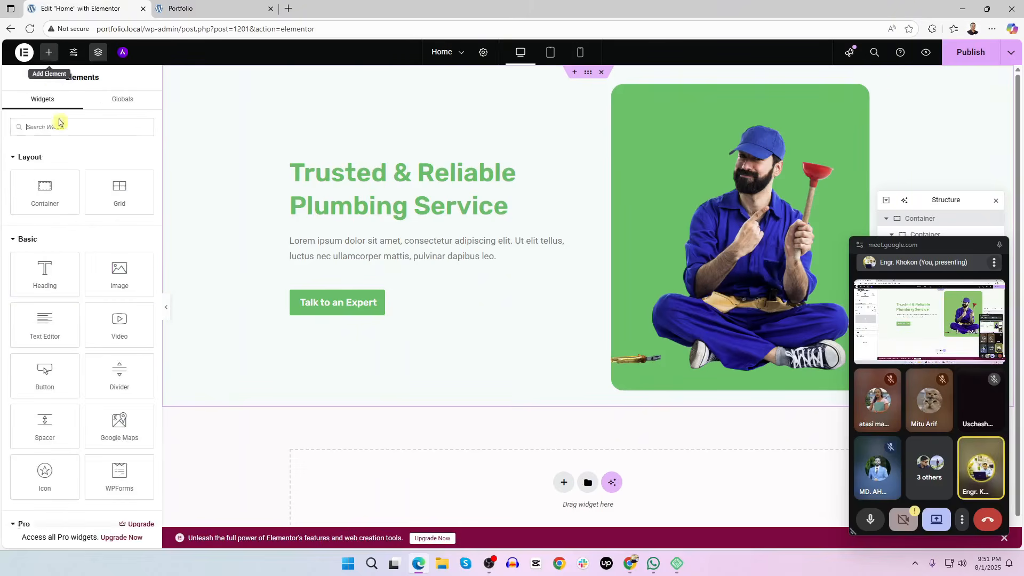
pyautogui.click(996, 201)
pyautogui.click(1001, 245)
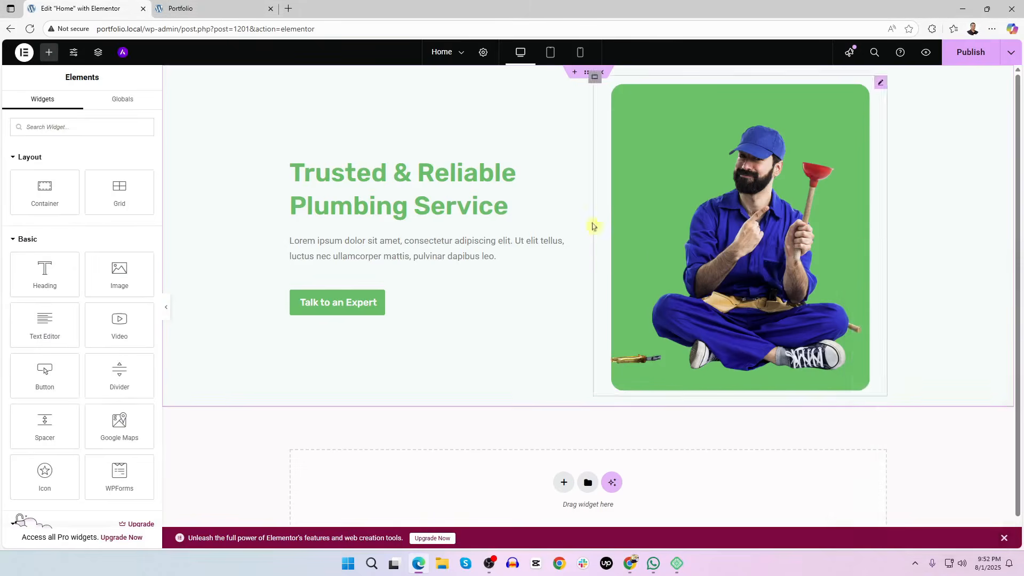
pyautogui.scroll(-1, 603, 494)
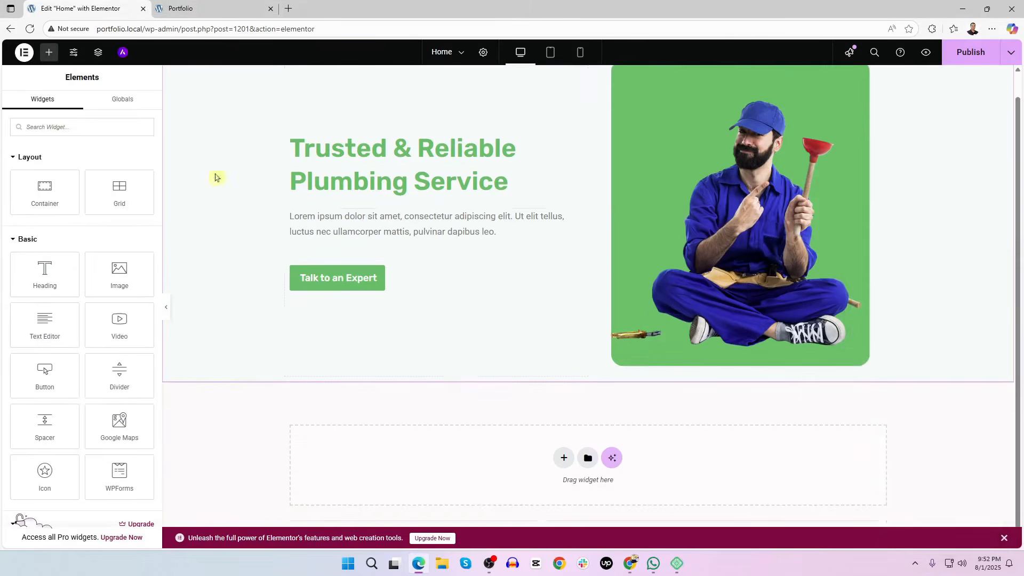
# Bring back the structure view and set the outer hero container's top padding to 50 px, trying 80 px first
pyautogui.click(98, 52)
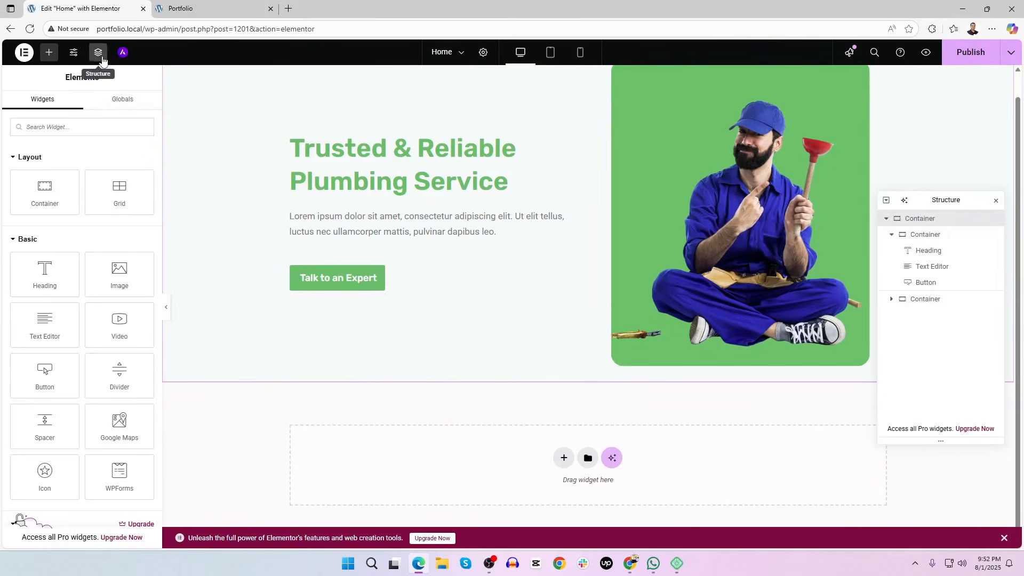
pyautogui.click(205, 113)
pyautogui.click(132, 107)
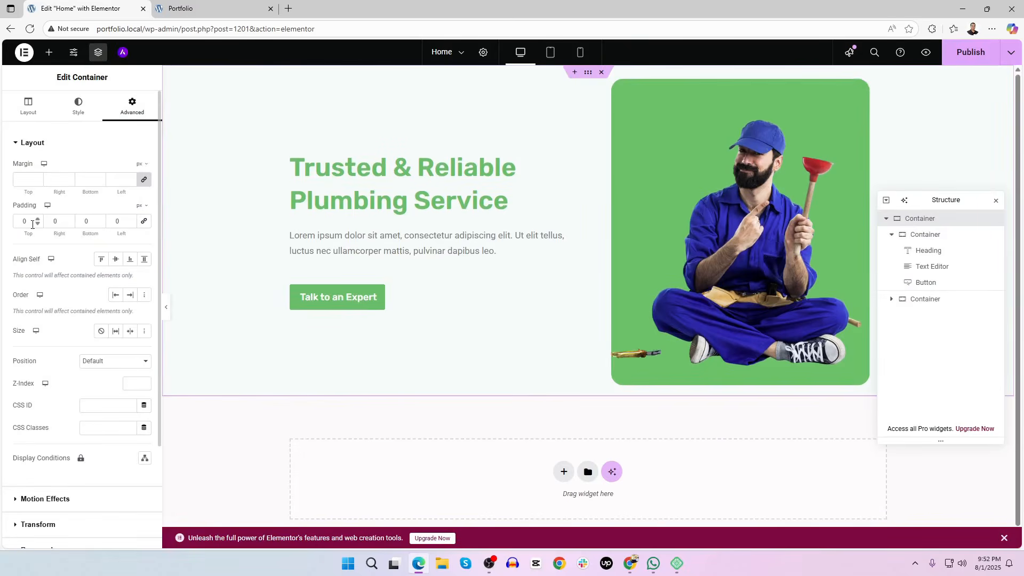
pyautogui.moveTo(32, 224); pyautogui.dragTo(1, 224)
pyautogui.write('80')
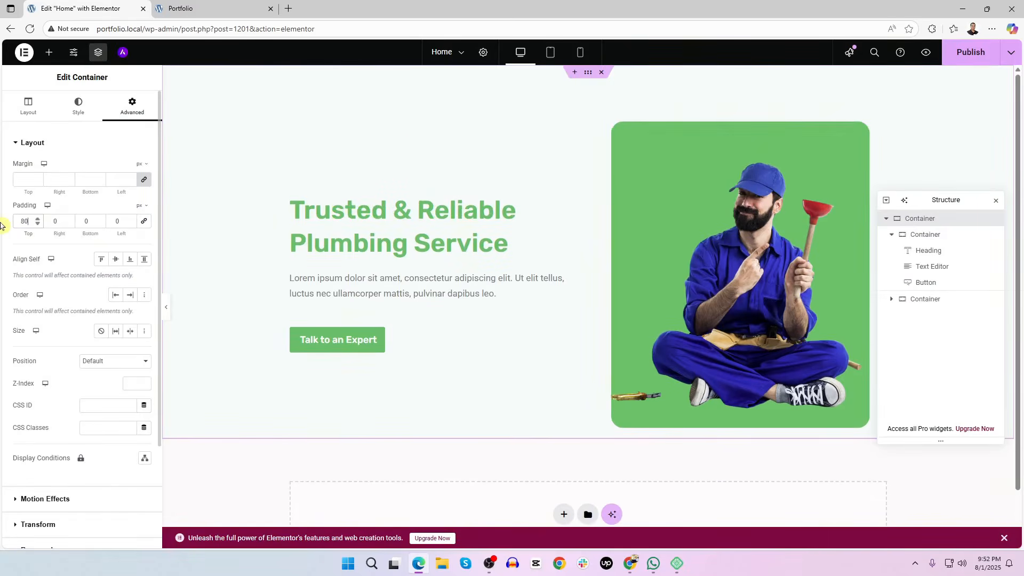
pyautogui.write('5')
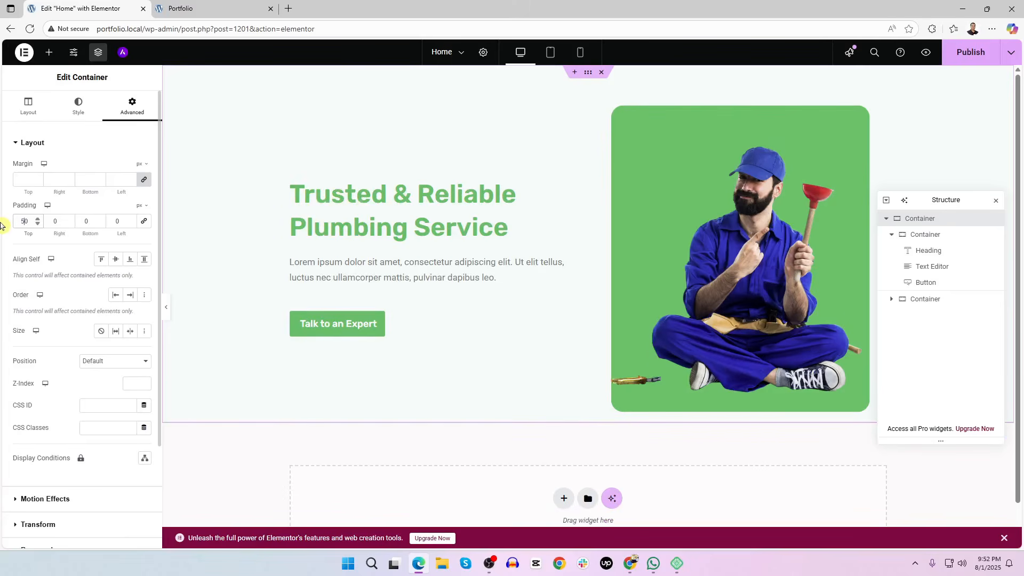
# Set the outer hero container's bottom padding to 50 px and review the section spacing
pyautogui.write('50')
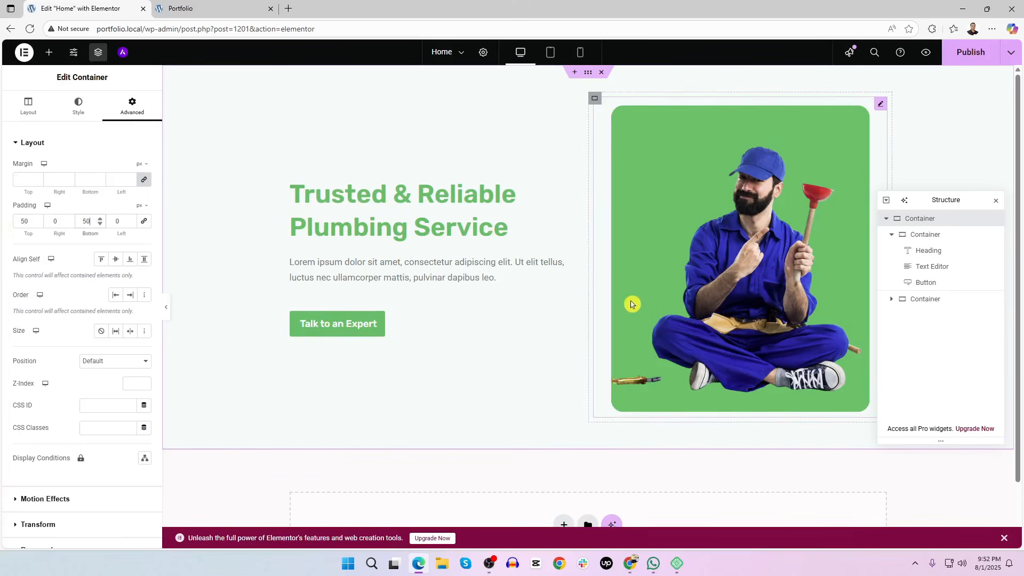
pyautogui.scroll(-1, 661, 297)
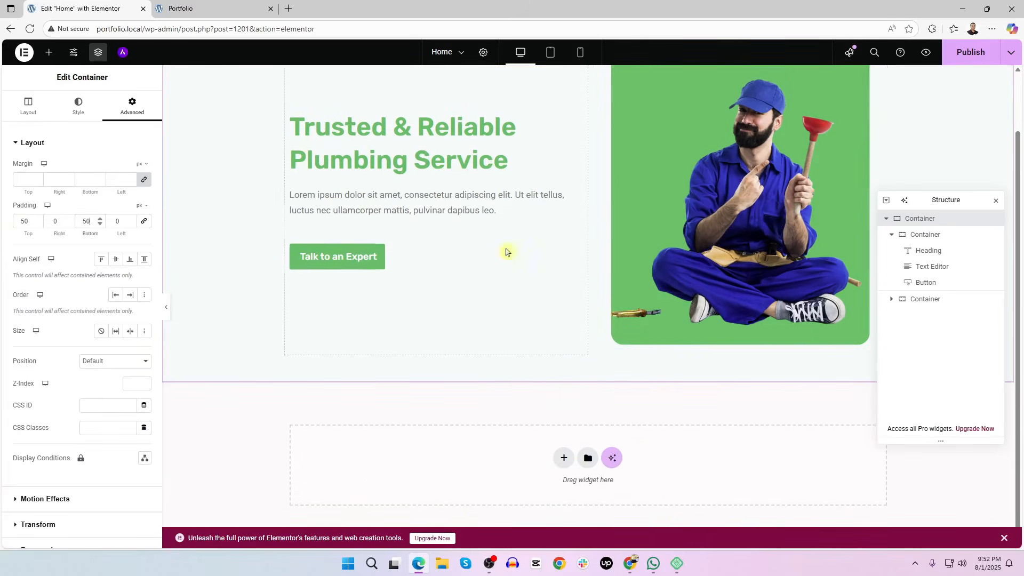
pyautogui.scroll(1, 507, 252)
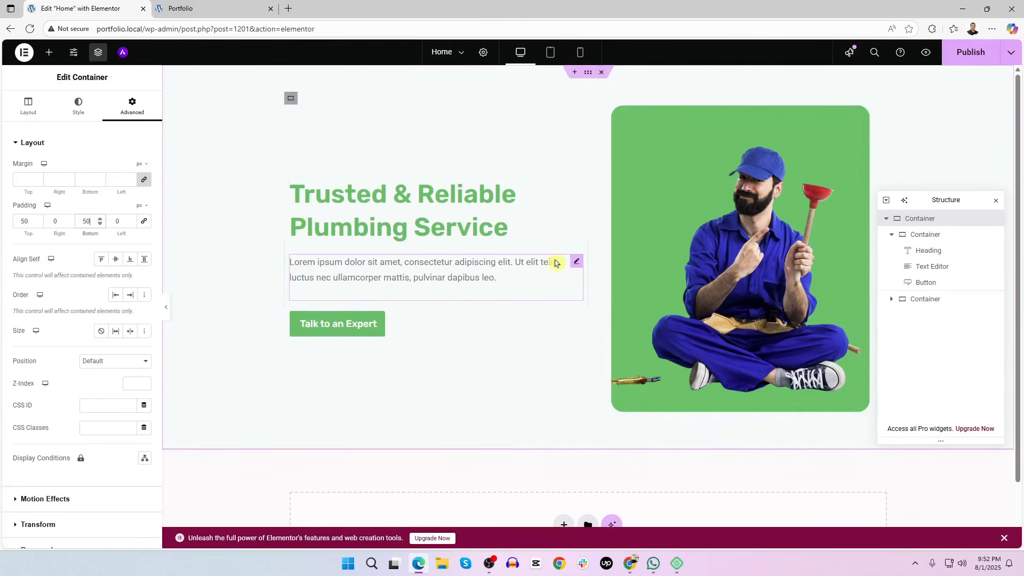
pyautogui.scroll(-1, 557, 264)
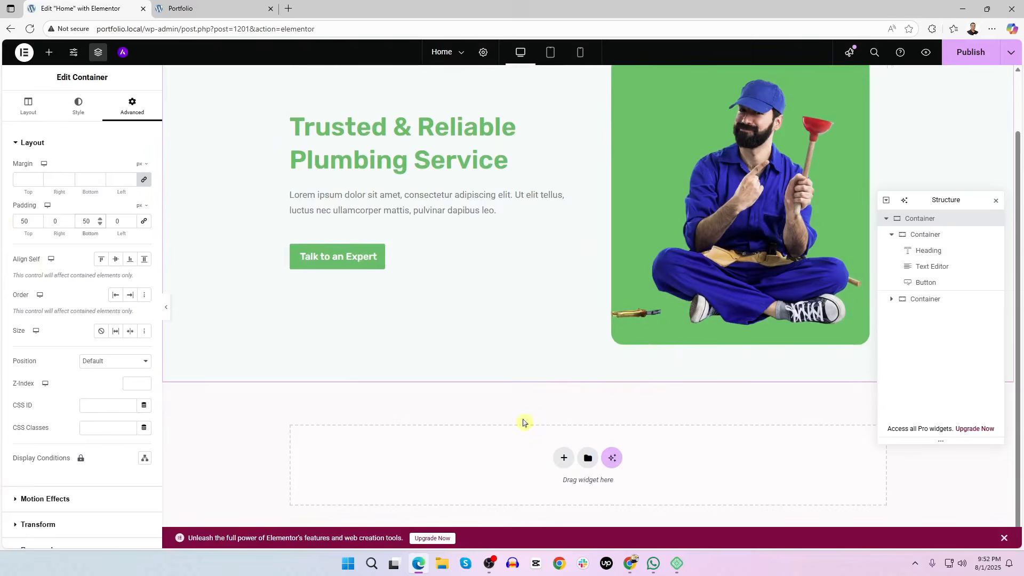
# Switch to the Dribbble plumbing landing page and capture the "Our Plumbing Services" section with the screenshot tool
pyautogui.hotkey('alt', 'Tab')
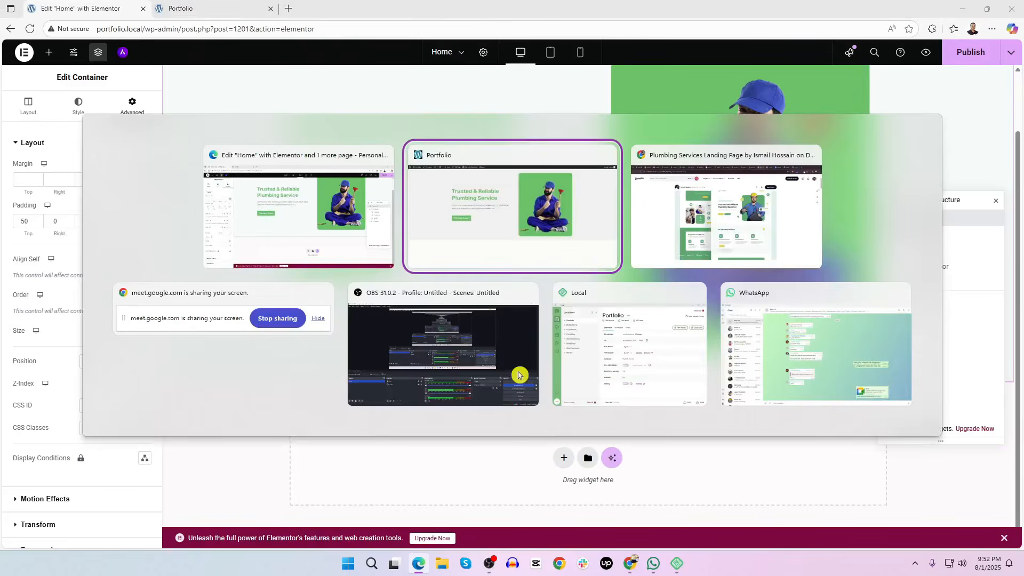
pyautogui.hotkey('alt', 'Tab')
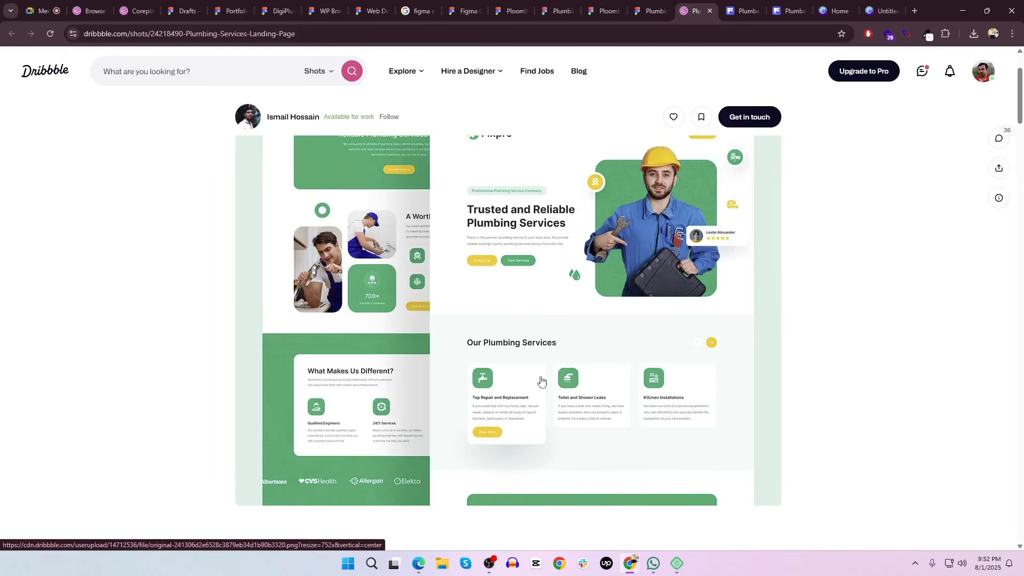
pyautogui.scroll(-1, 909, 362)
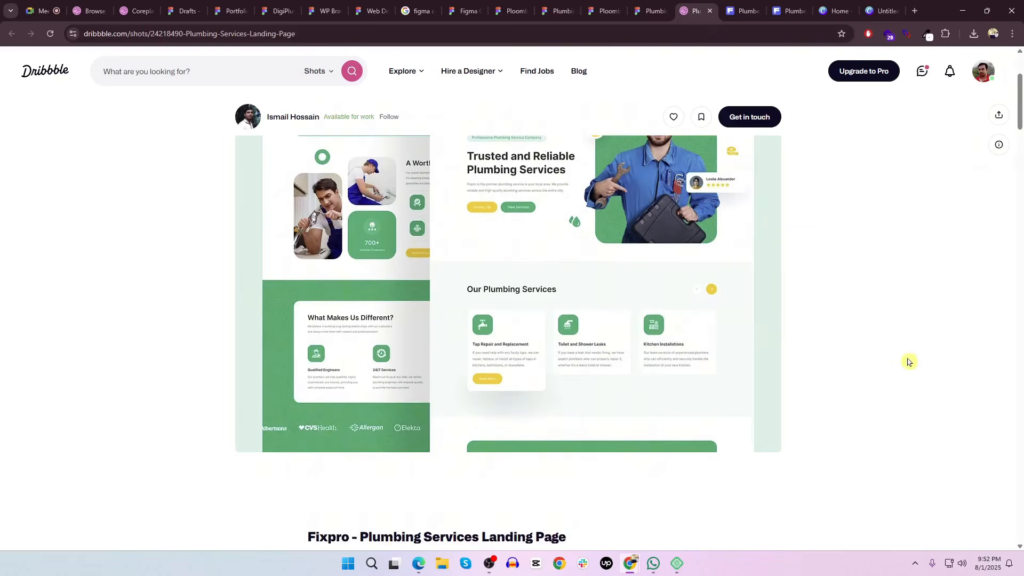
pyautogui.click(914, 563)
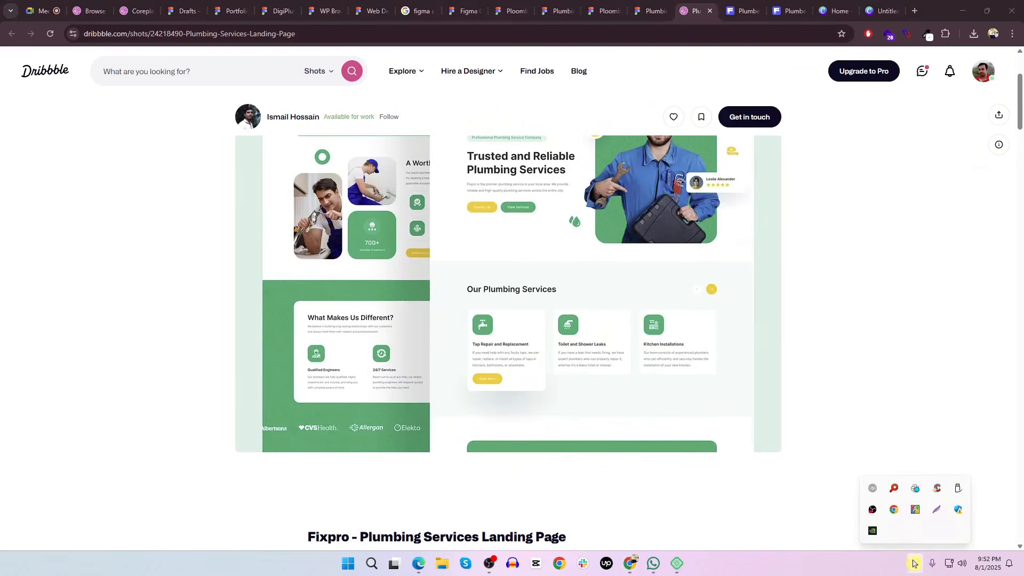
pyautogui.click(935, 516)
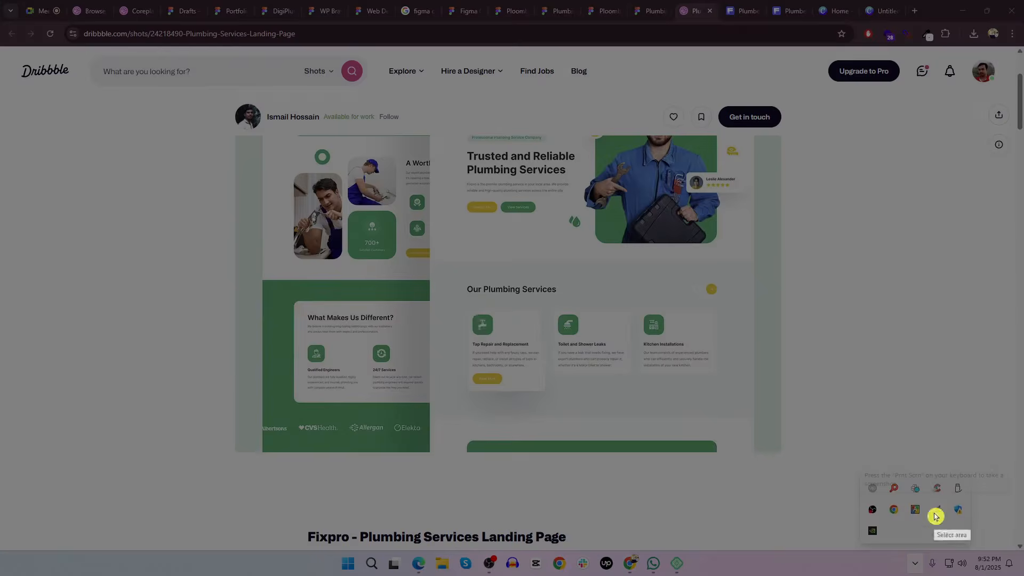
pyautogui.moveTo(432, 262)
pyautogui.mouseDown()
pyautogui.moveTo(681, 370)
pyautogui.moveTo(778, 453)
pyautogui.moveTo(765, 418)
pyautogui.moveTo(754, 417)
pyautogui.mouseUp()
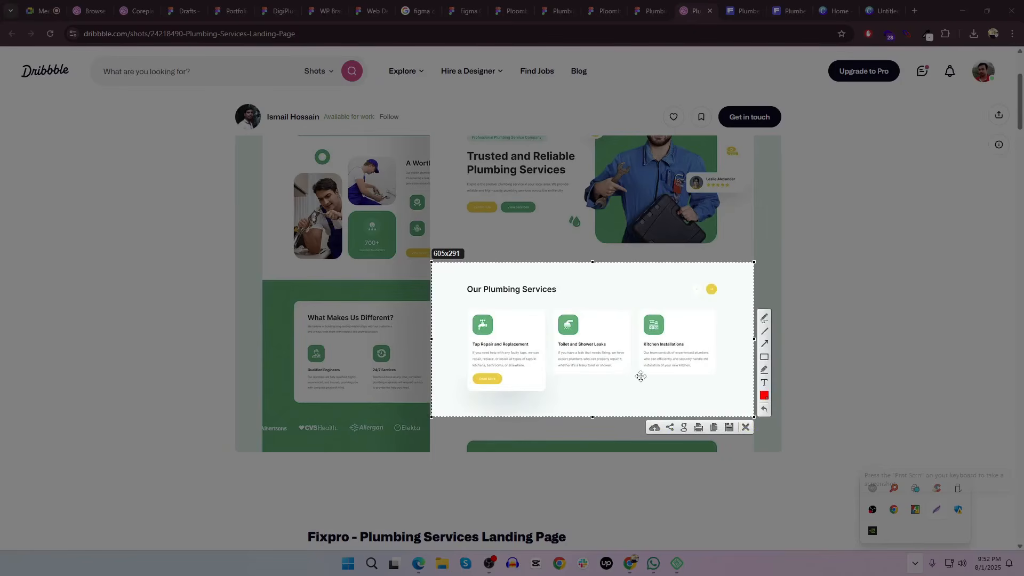
# Outline the whole section, its heading row, the card row and the three service cards with rectangles, and discard the capture
pyautogui.click(765, 360)
pyautogui.moveTo(434, 268)
pyautogui.mouseDown()
pyautogui.moveTo(672, 397)
pyautogui.moveTo(753, 416)
pyautogui.mouseUp()
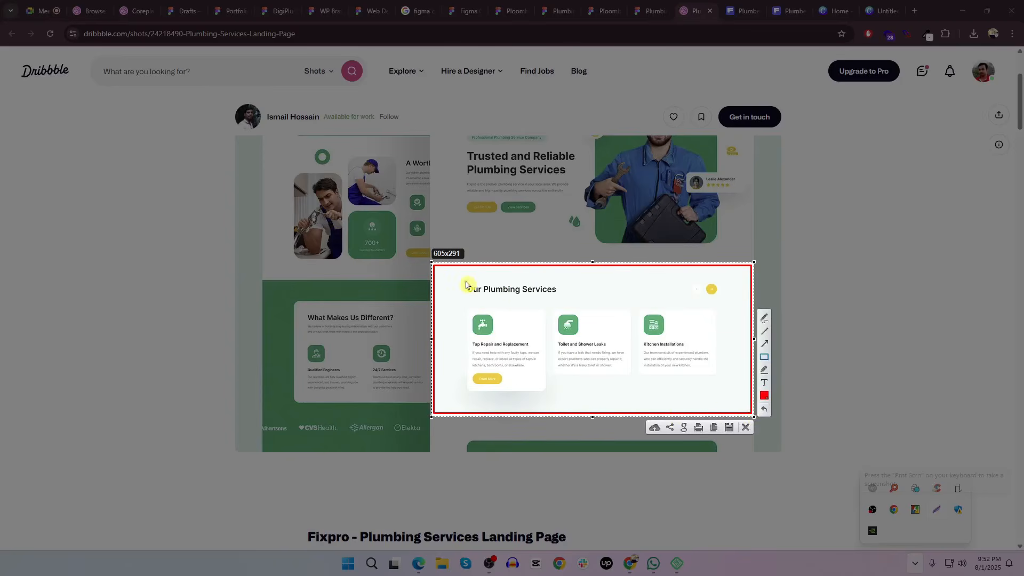
pyautogui.moveTo(466, 284); pyautogui.dragTo(716, 300)
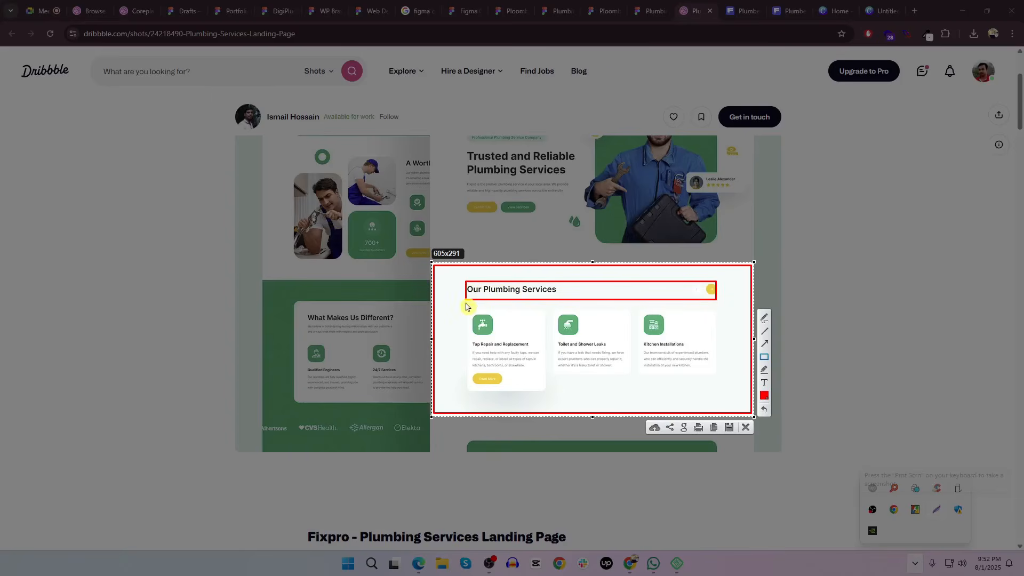
pyautogui.moveTo(466, 303); pyautogui.dragTo(719, 406)
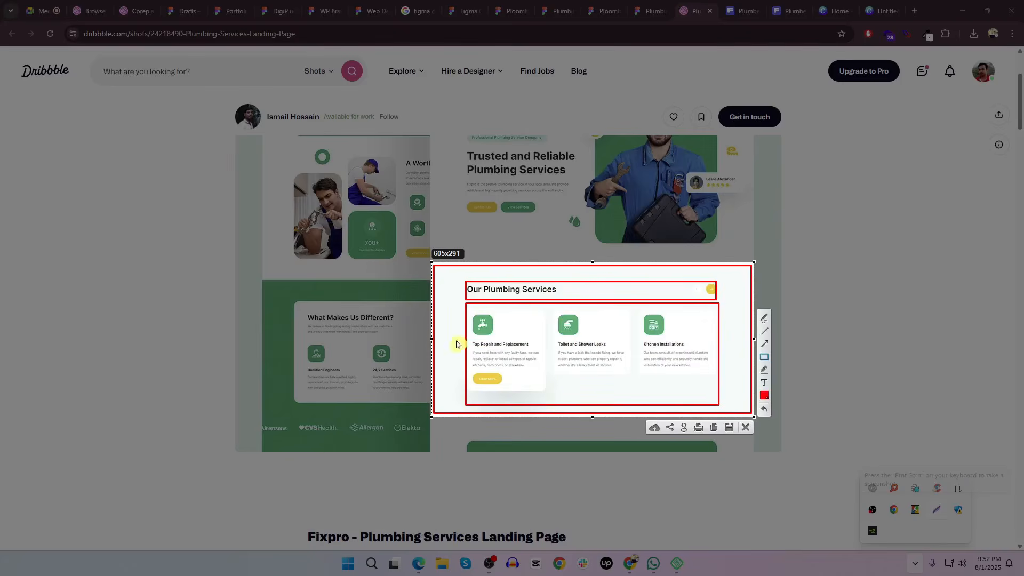
pyautogui.moveTo(548, 395); pyautogui.dragTo(467, 311)
pyautogui.moveTo(635, 390); pyautogui.dragTo(554, 307)
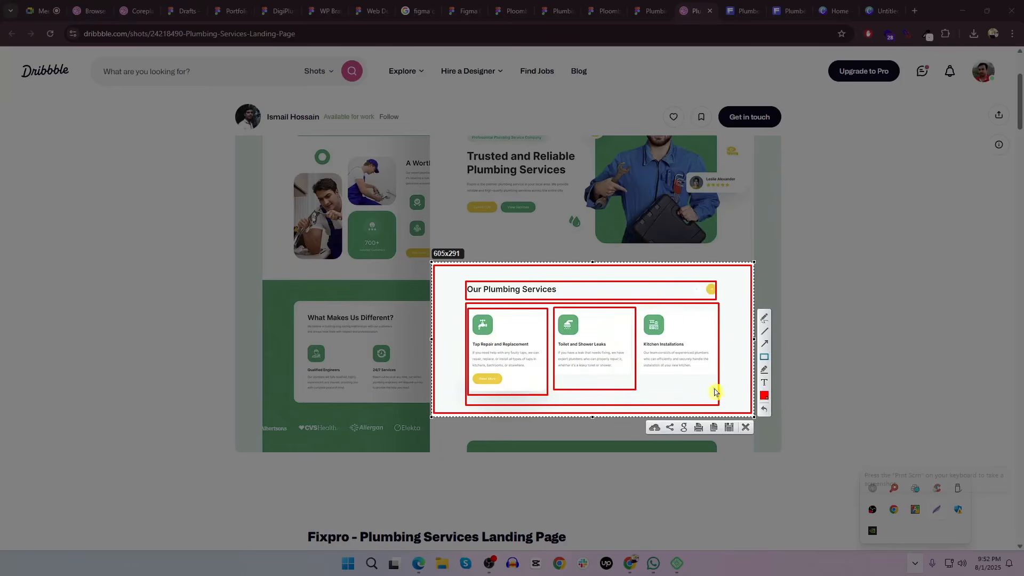
pyautogui.moveTo(715, 392); pyautogui.dragTo(640, 306)
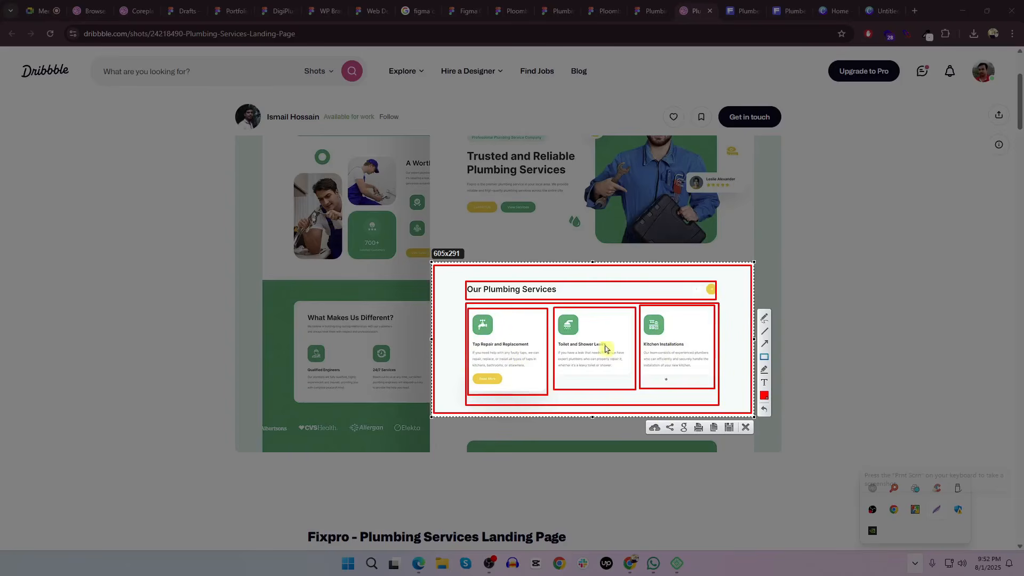
pyautogui.click(745, 427)
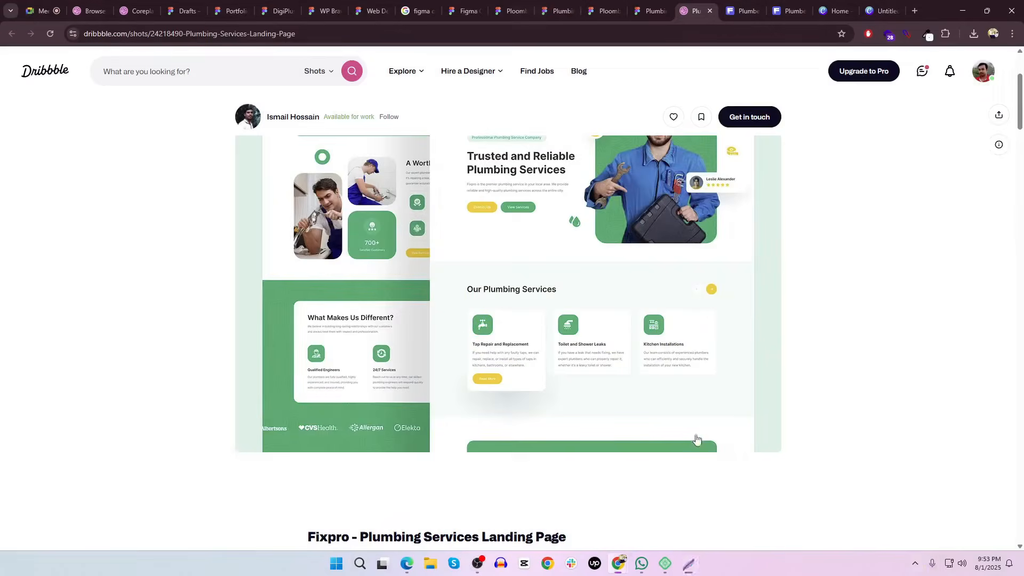
# Capture the "Our Plumbing Services" section again and outline its heading row and card row with rectangles
pyautogui.click(915, 564)
pyautogui.click(931, 510)
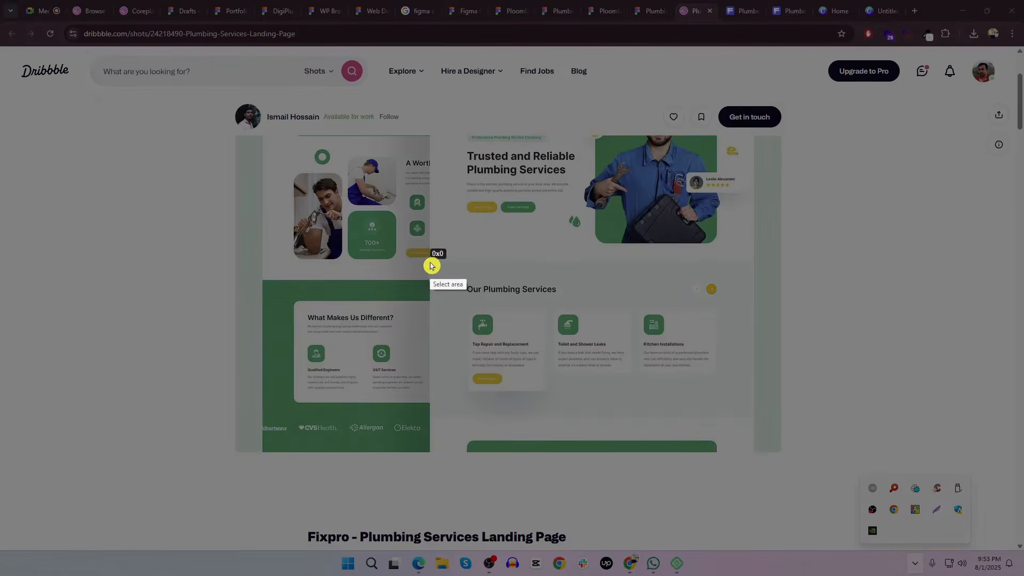
pyautogui.moveTo(431, 262)
pyautogui.mouseDown()
pyautogui.moveTo(651, 350)
pyautogui.moveTo(753, 417)
pyautogui.mouseUp()
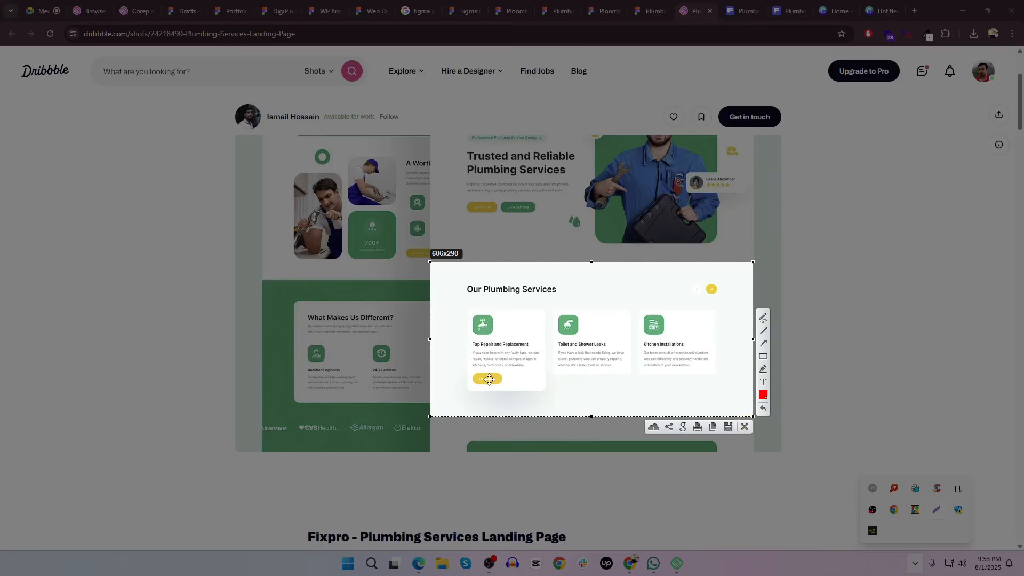
pyautogui.click(763, 356)
pyautogui.moveTo(465, 284)
pyautogui.mouseDown()
pyautogui.moveTo(732, 304)
pyautogui.moveTo(725, 297)
pyautogui.mouseUp()
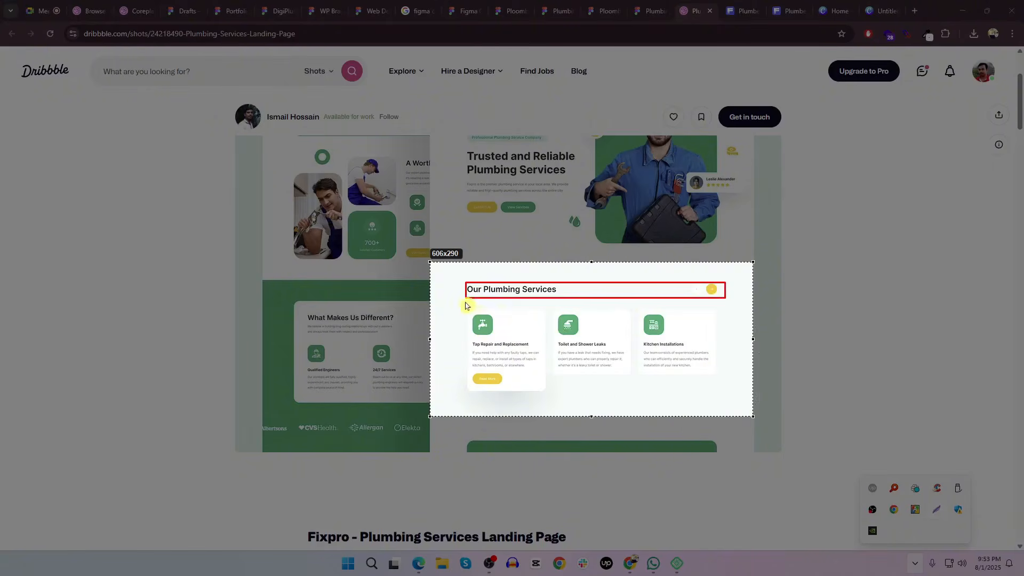
pyautogui.moveTo(465, 305); pyautogui.dragTo(728, 395)
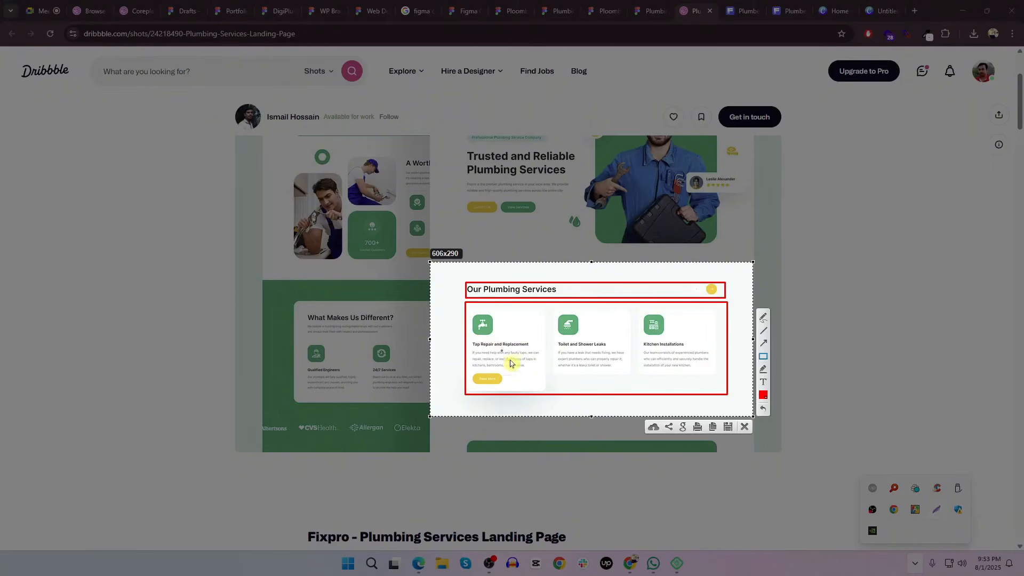
# Outline each of the three service cards with its own rectangle, and close the capture without saving
pyautogui.moveTo(548, 393); pyautogui.dragTo(546, 392)
pyautogui.moveTo(472, 320); pyautogui.dragTo(472, 313)
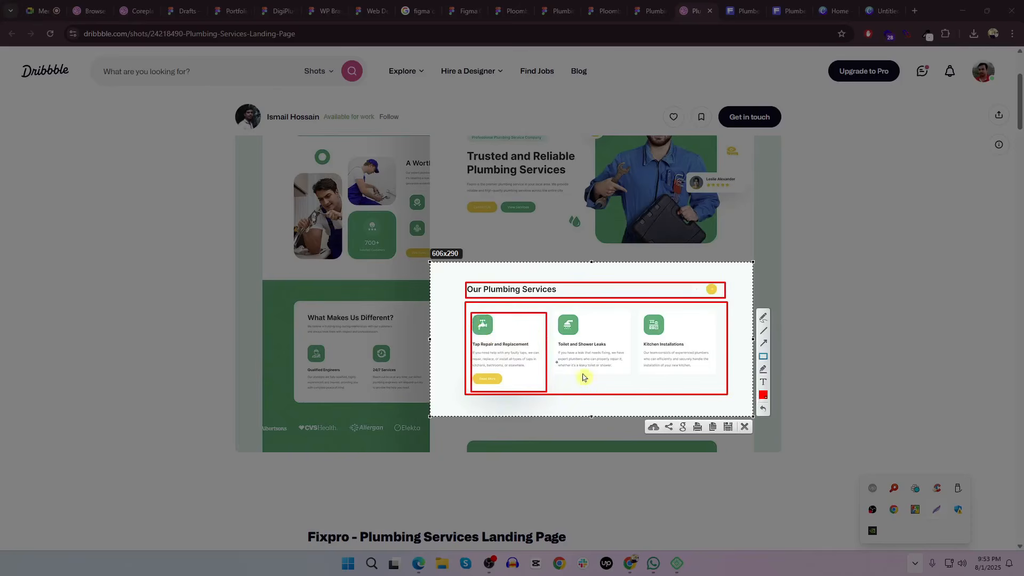
pyautogui.moveTo(636, 393); pyautogui.dragTo(553, 317)
pyautogui.moveTo(717, 389); pyautogui.dragTo(639, 315)
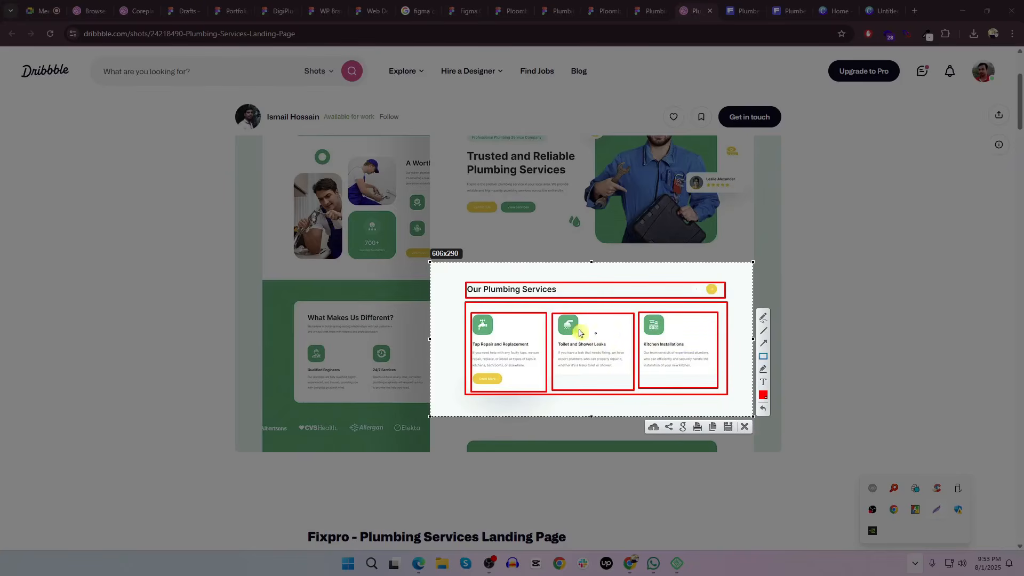
pyautogui.click(744, 427)
# Switch back to the Elementor editor and add a new container below the hero section
pyautogui.hotkey('alt', 'Tab')
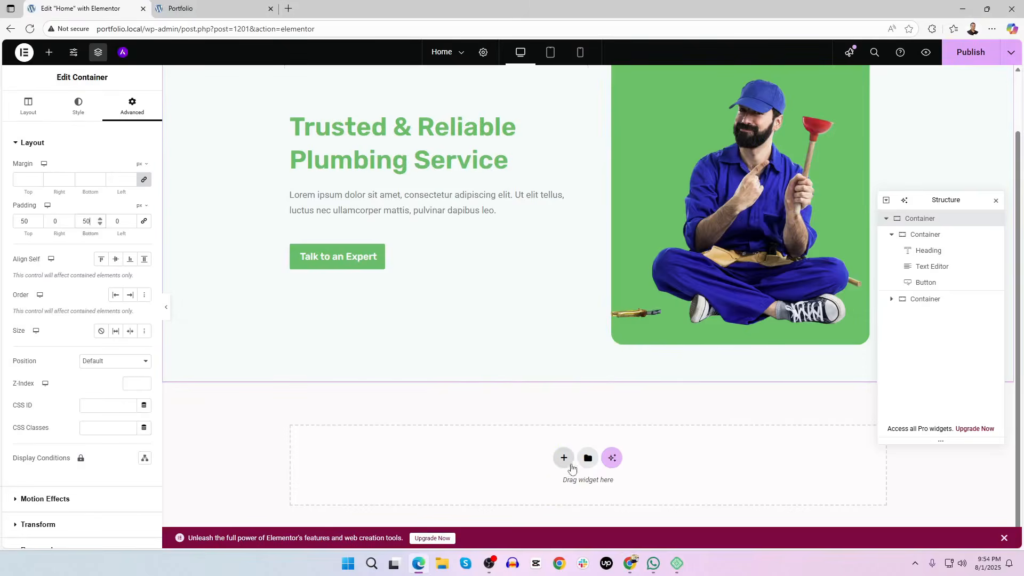
pyautogui.click(52, 58)
pyautogui.moveTo(44, 190); pyautogui.dragTo(457, 474)
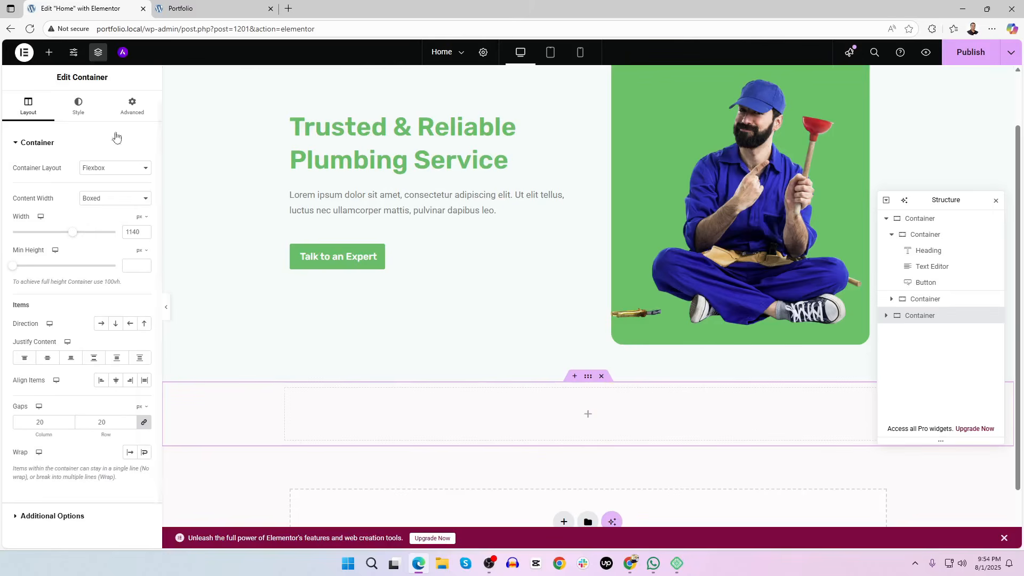
# Copy the "Trusted & Reliable Plumbing Service" heading from the hero and paste it into the new container
pyautogui.rightClick(372, 131)
pyautogui.click(409, 181)
pyautogui.rightClick(462, 415)
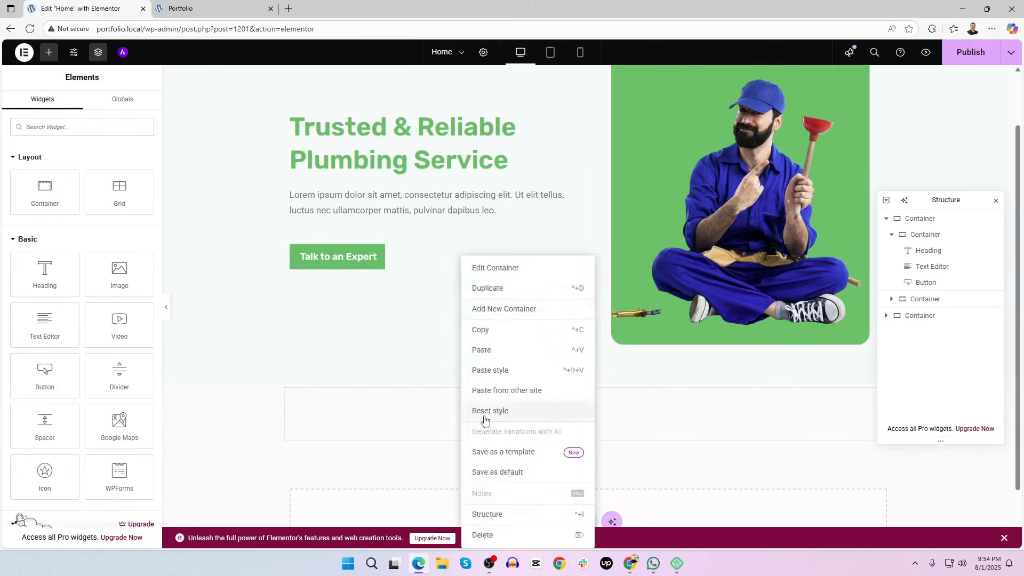
pyautogui.click(496, 352)
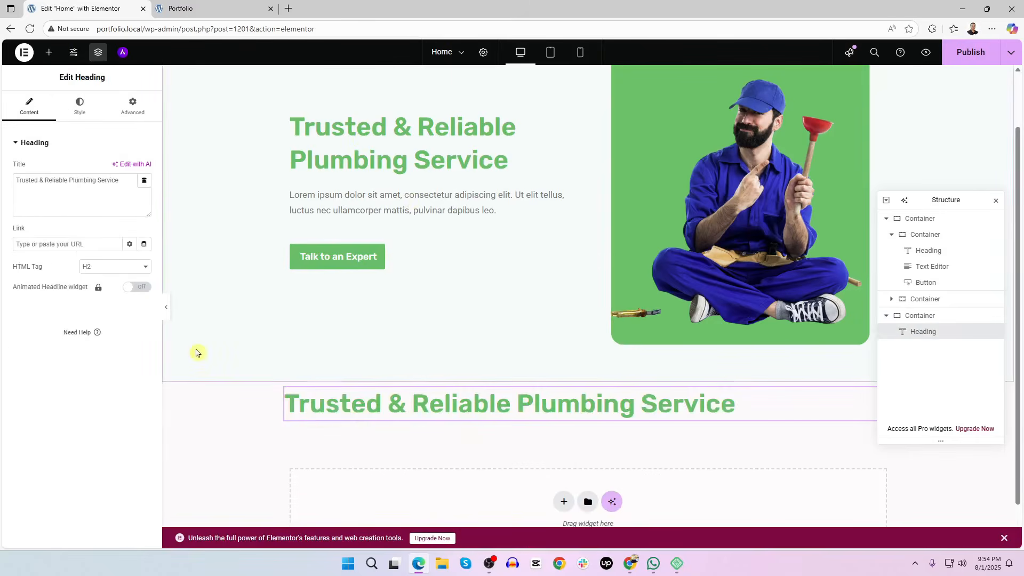
# Change the pasted heading's title to "Service" and align it to the center
pyautogui.tripleClick(81, 187)
pyautogui.write('Service')
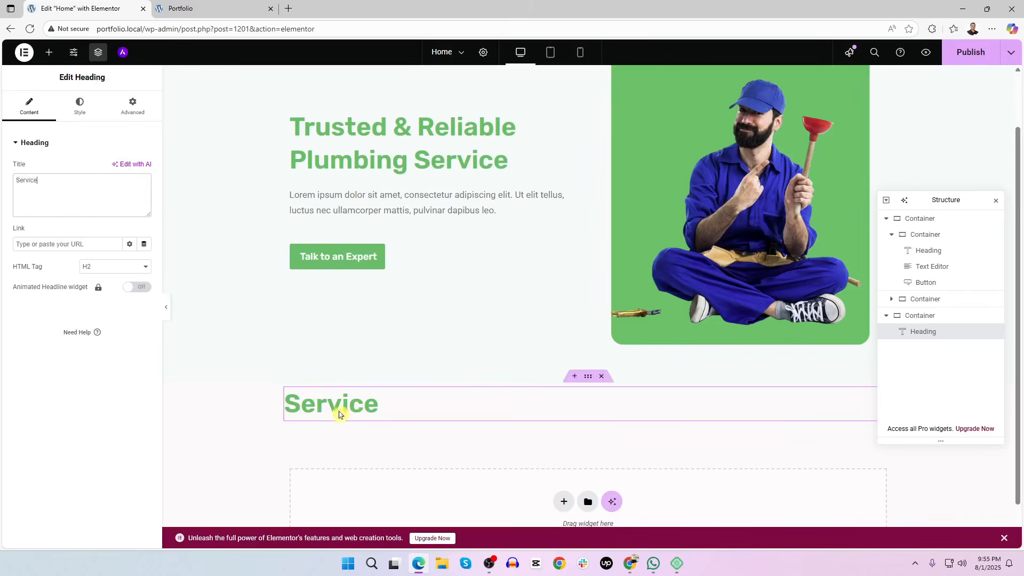
pyautogui.click(79, 105)
pyautogui.click(114, 168)
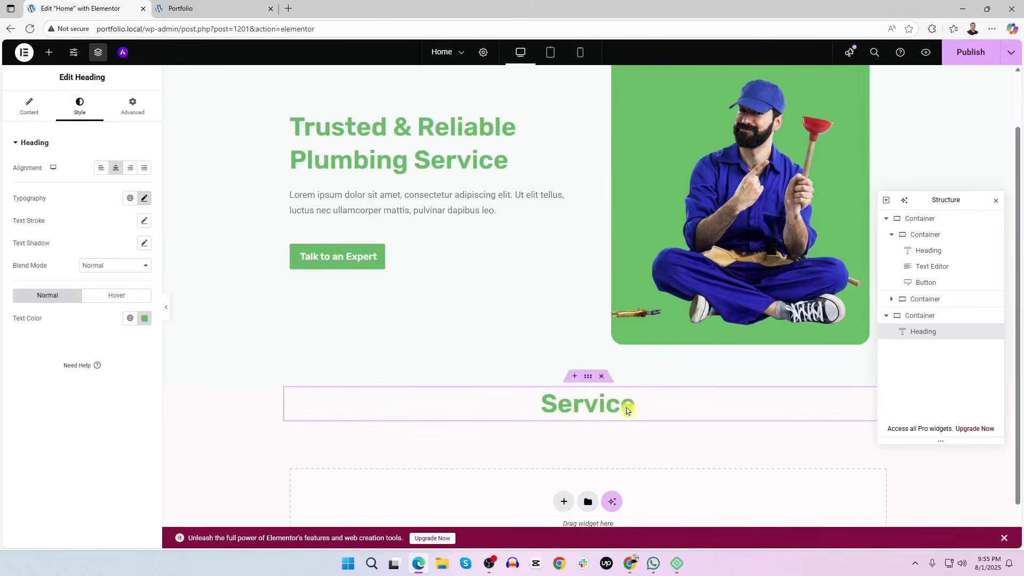
# Select the service section's outer container and add a nested container beneath the "Service" heading
pyautogui.click(587, 377)
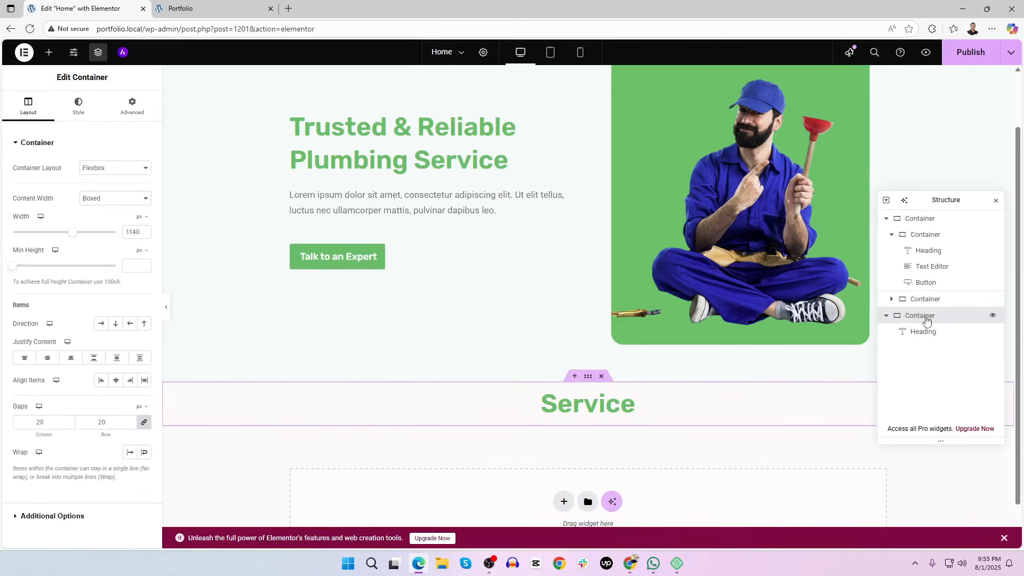
pyautogui.click(49, 52)
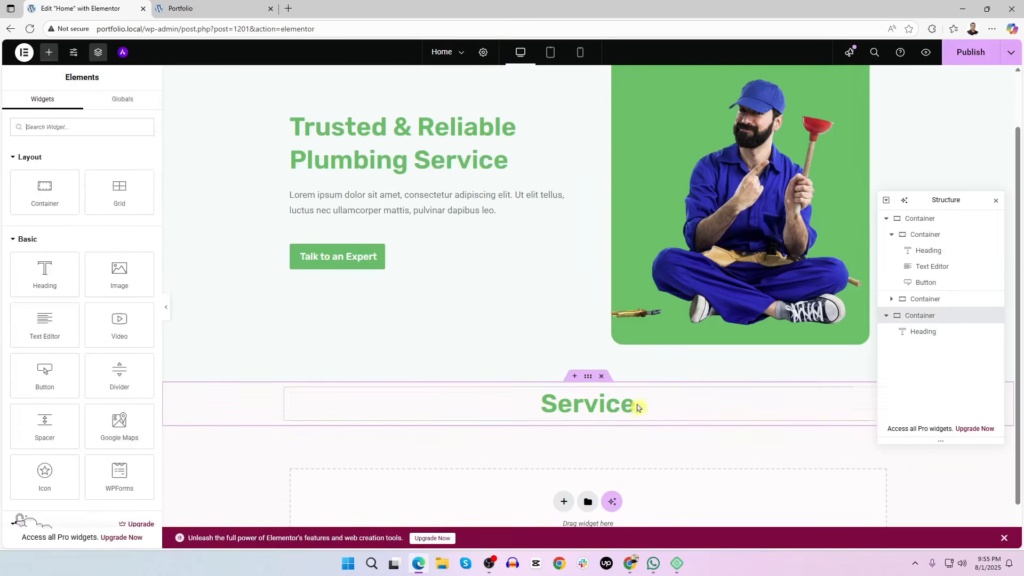
pyautogui.moveTo(76, 210); pyautogui.dragTo(588, 410)
pyautogui.scroll(-2, 613, 457)
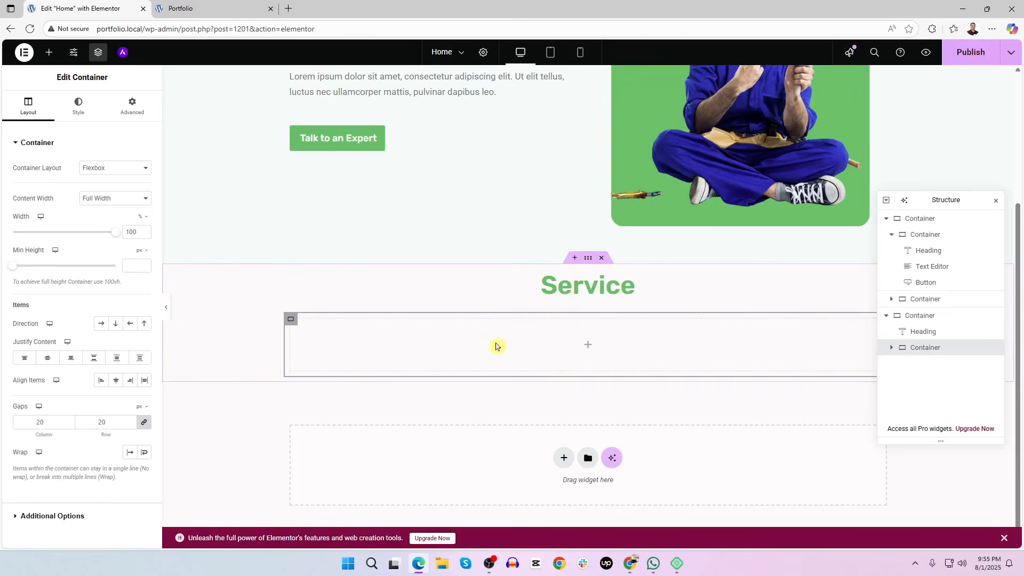
# Check the Dribbble reference, add an Image widget to the nested container under "Service", and duplicate it
pyautogui.hotkey('alt', 'Tab')
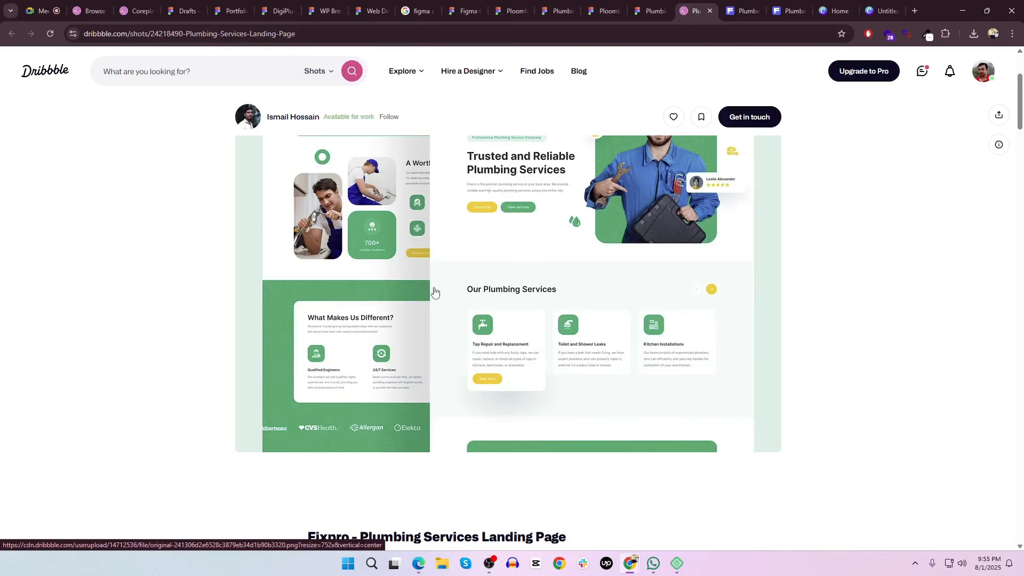
pyautogui.hotkey('alt', 'Tab')
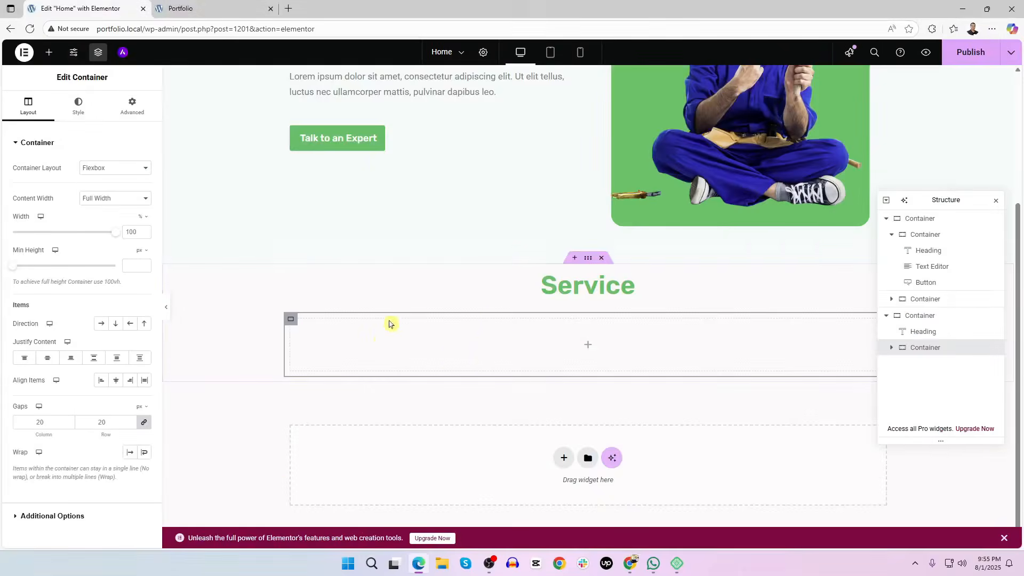
pyautogui.click(48, 51)
pyautogui.moveTo(119, 271); pyautogui.dragTo(371, 350)
pyautogui.rightClick(372, 350)
pyautogui.click(419, 334)
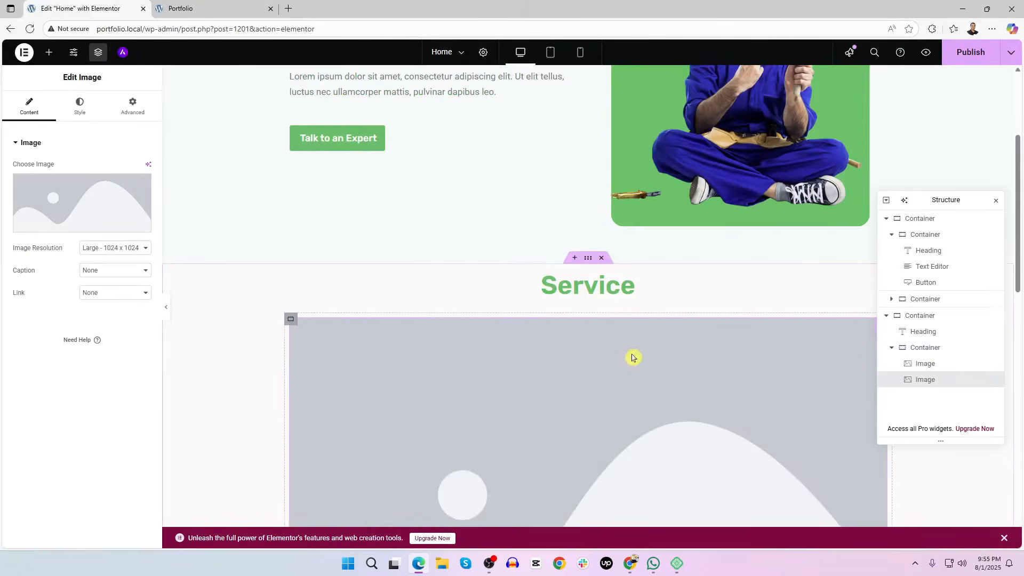
pyautogui.scroll(-5, 578, 348)
pyautogui.scroll(-4, 491, 377)
pyautogui.scroll(3, 491, 377)
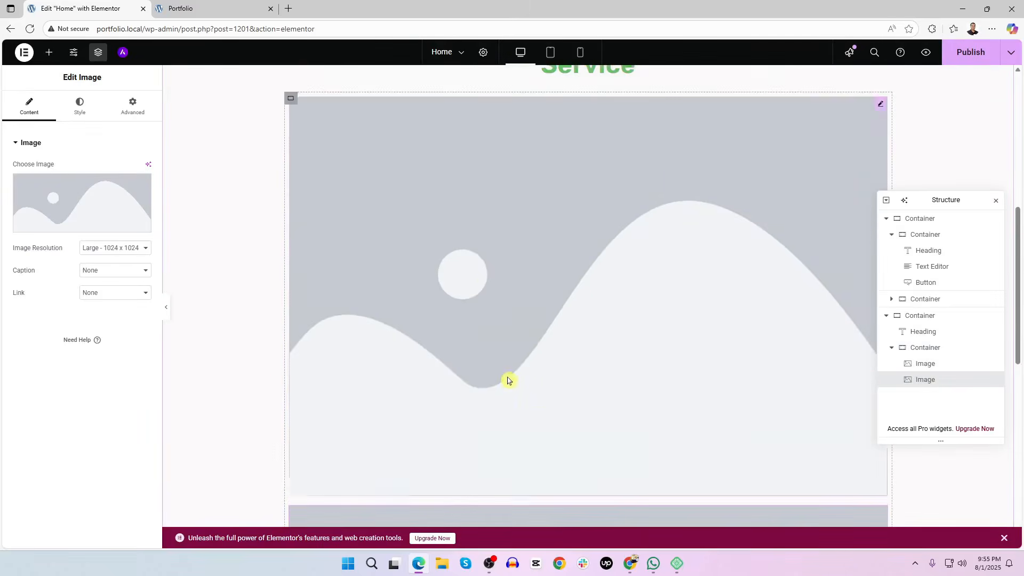
# Delete both placeholder Image widgets from the nested container under the "Service" heading
pyautogui.rightClick(507, 380)
pyautogui.click(548, 501)
pyautogui.rightClick(523, 300)
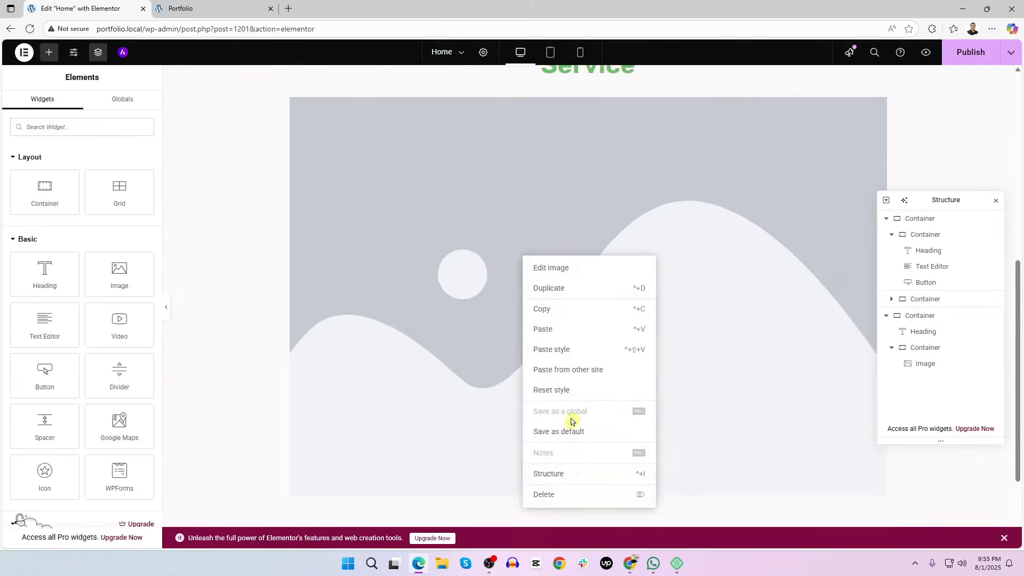
pyautogui.click(564, 495)
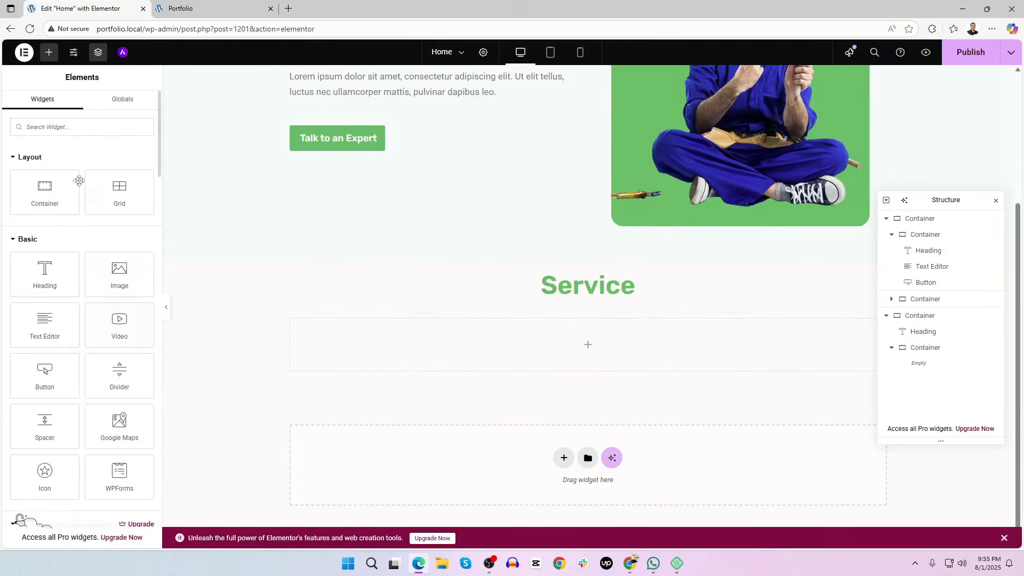
# Add an inner container to the empty container under "Service" and duplicate it twice to make three card containers
pyautogui.moveTo(36, 191); pyautogui.dragTo(426, 355)
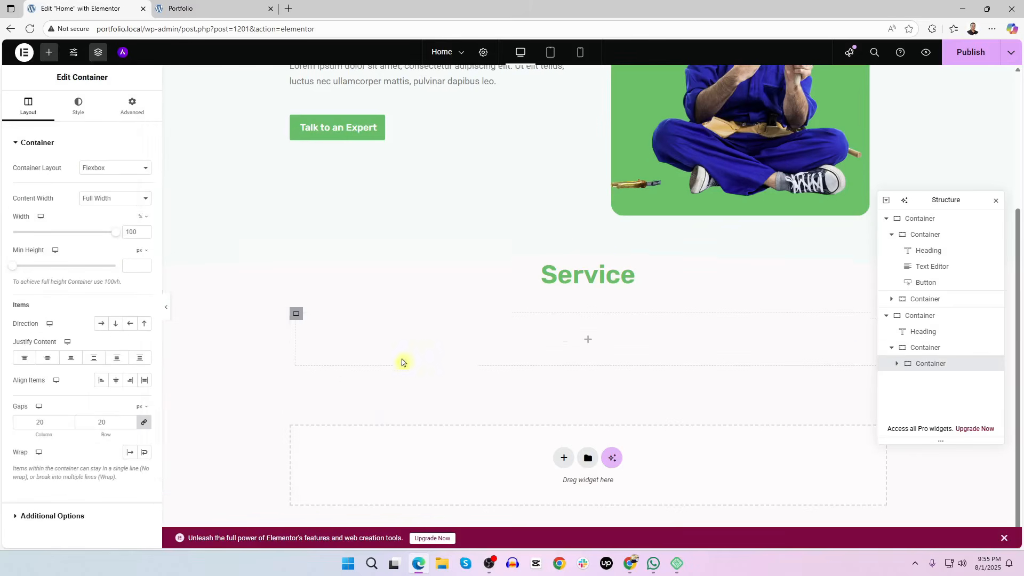
pyautogui.rightClick(402, 323)
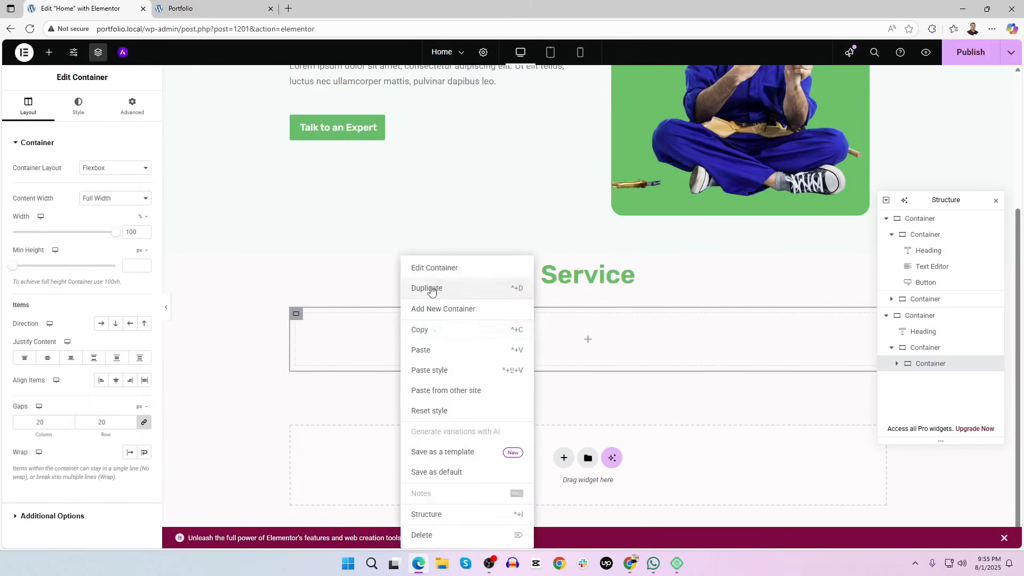
pyautogui.click(430, 288)
pyautogui.rightClick(412, 257)
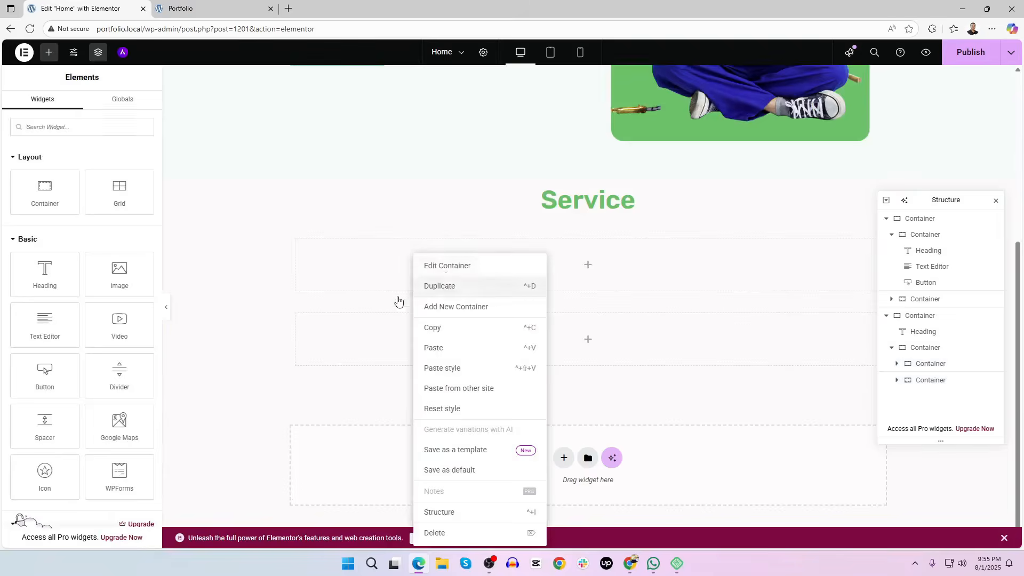
pyautogui.click(445, 283)
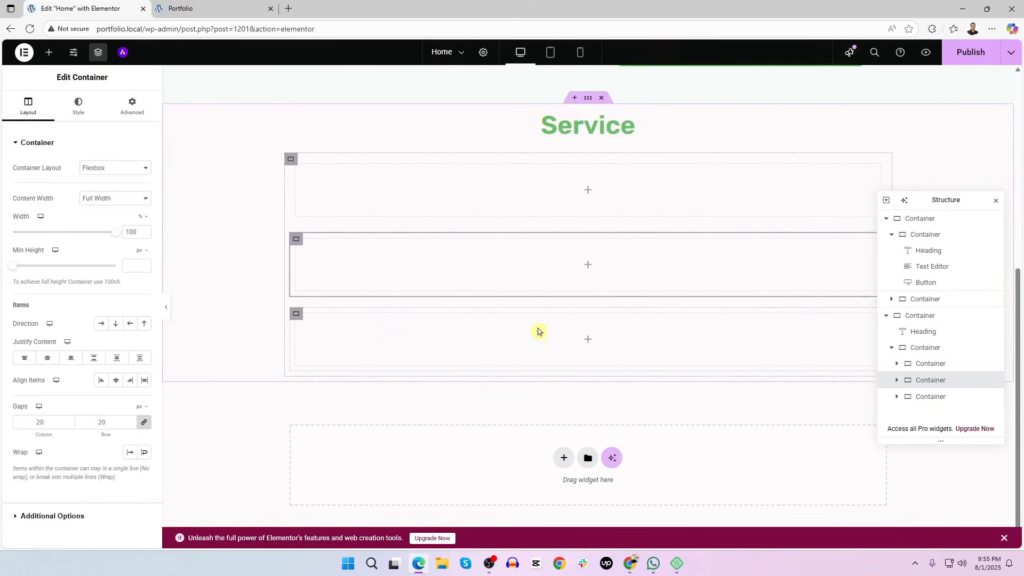
pyautogui.scroll(1, 544, 325)
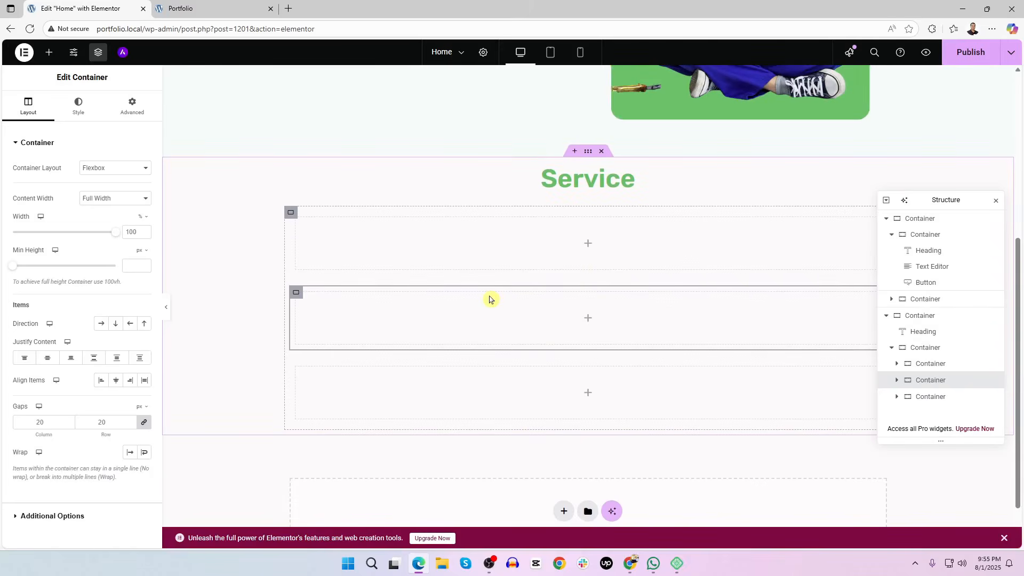
pyautogui.scroll(1, 489, 299)
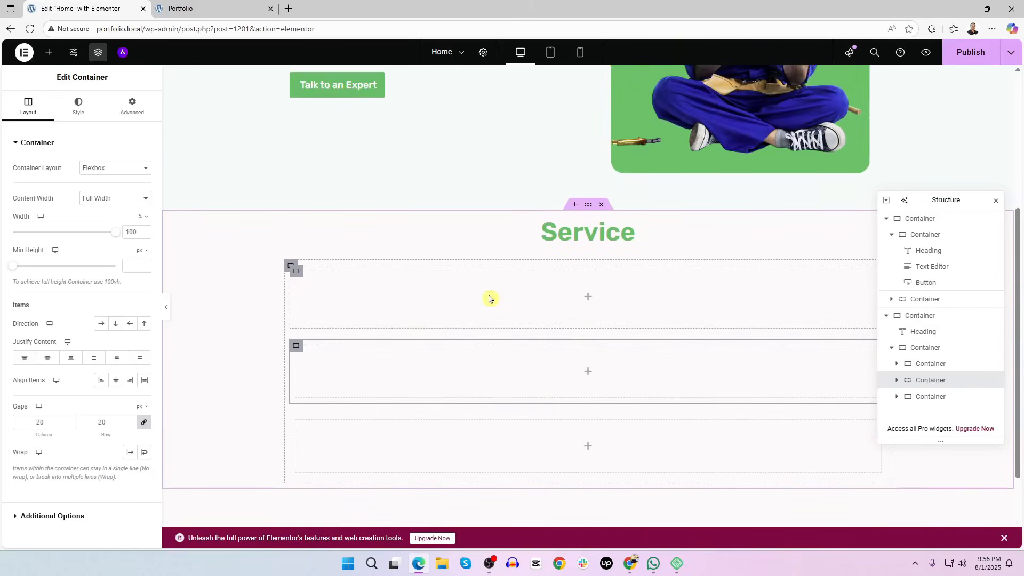
# Set the direction of the container holding the three card containers to a horizontal row
pyautogui.click(926, 316)
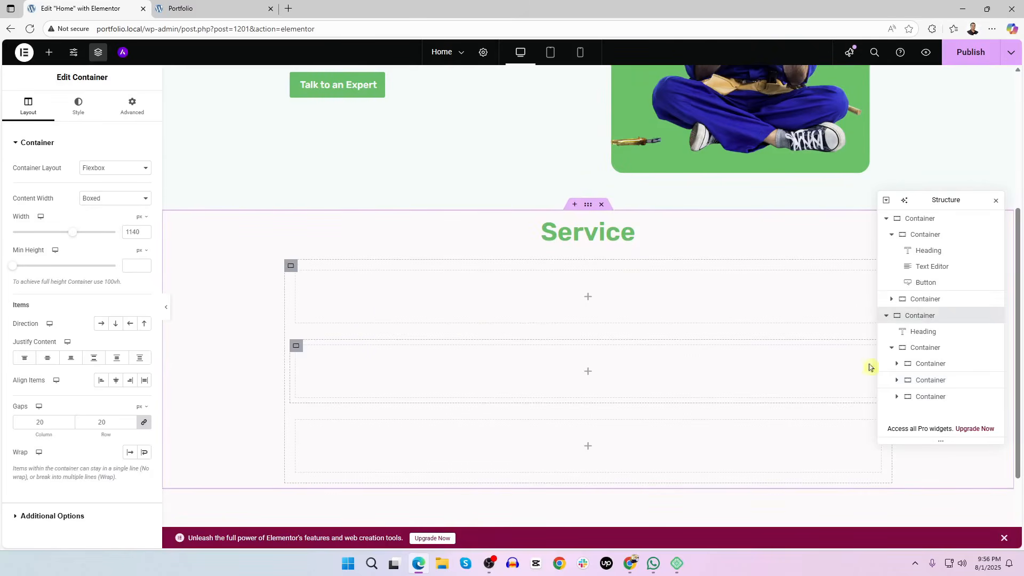
pyautogui.click(925, 347)
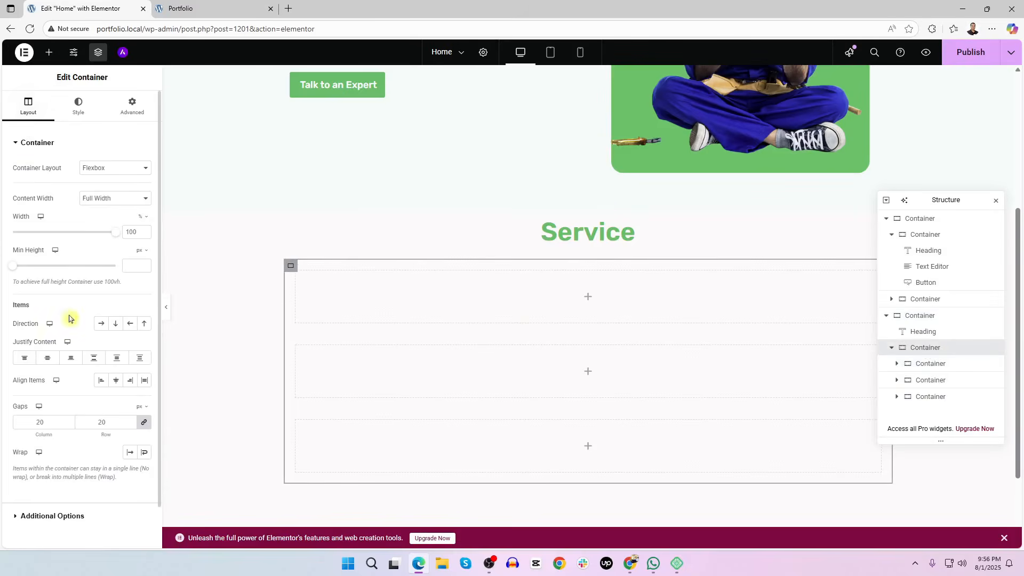
pyautogui.click(101, 324)
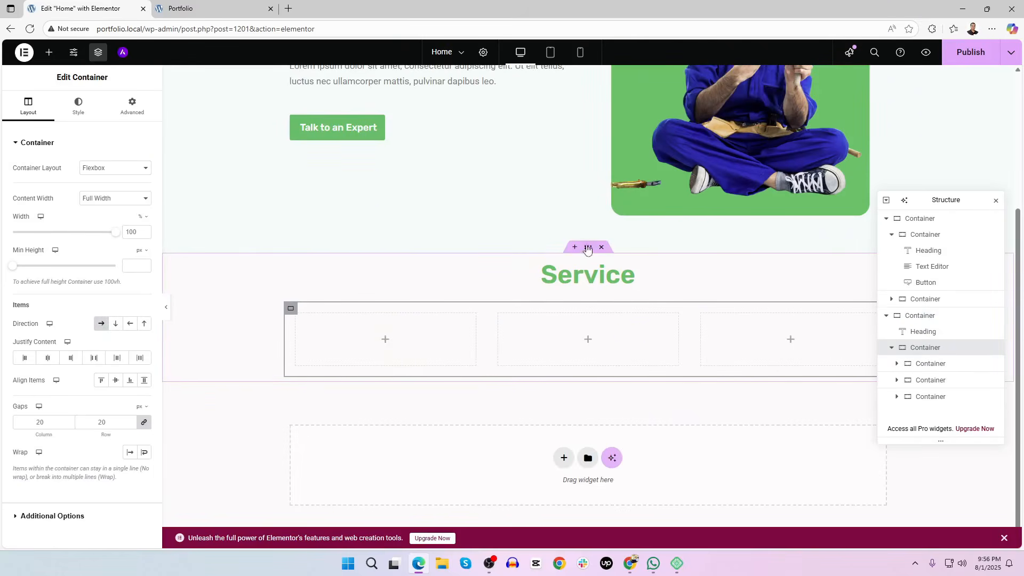
# Unlink the Service section's outer container padding and set its top and bottom values to 50 px
pyautogui.click(587, 247)
pyautogui.click(132, 106)
pyautogui.click(144, 222)
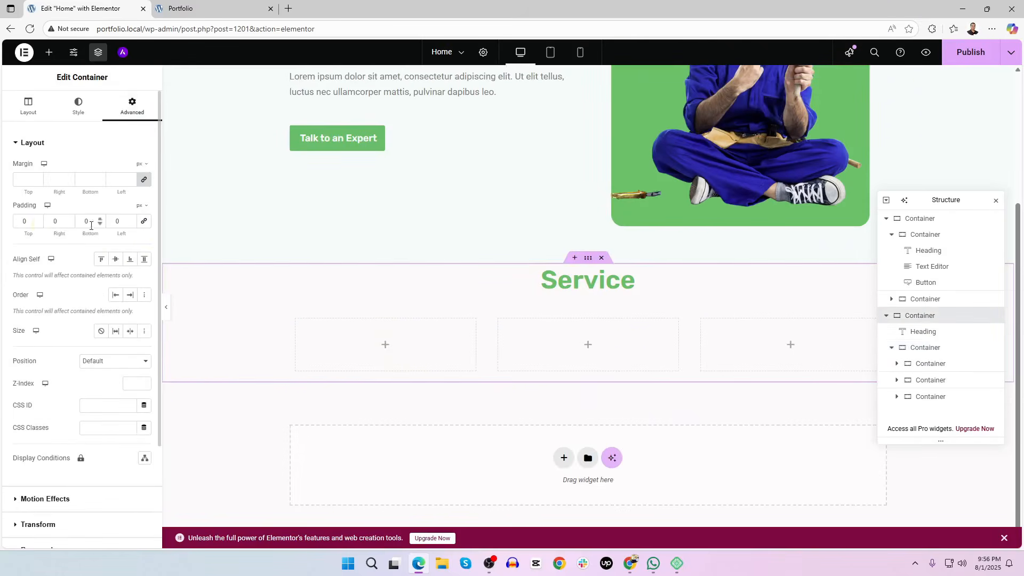
pyautogui.doubleClick(26, 221)
pyautogui.write('82')
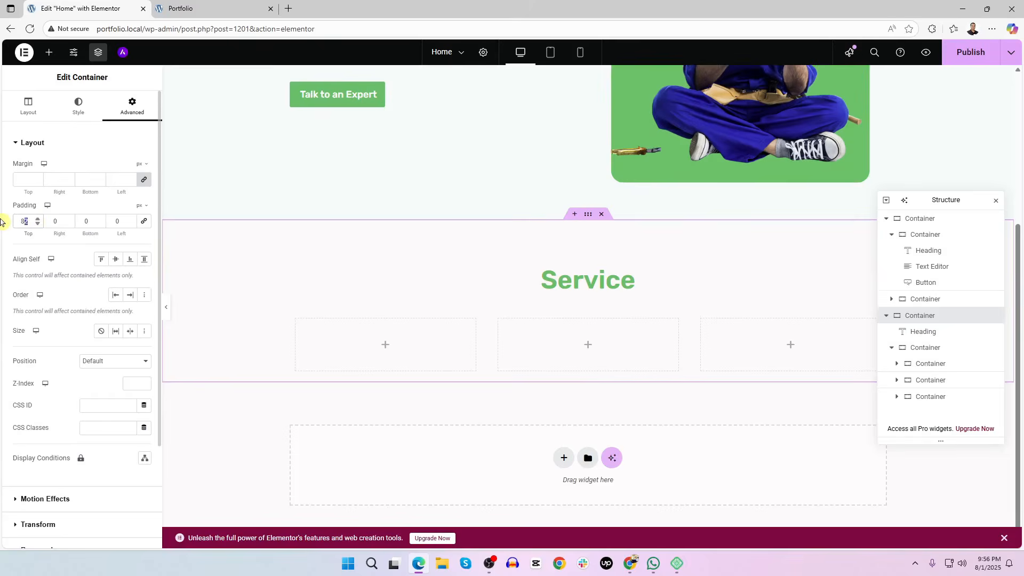
pyautogui.press('BackSpace')
pyautogui.write('0')
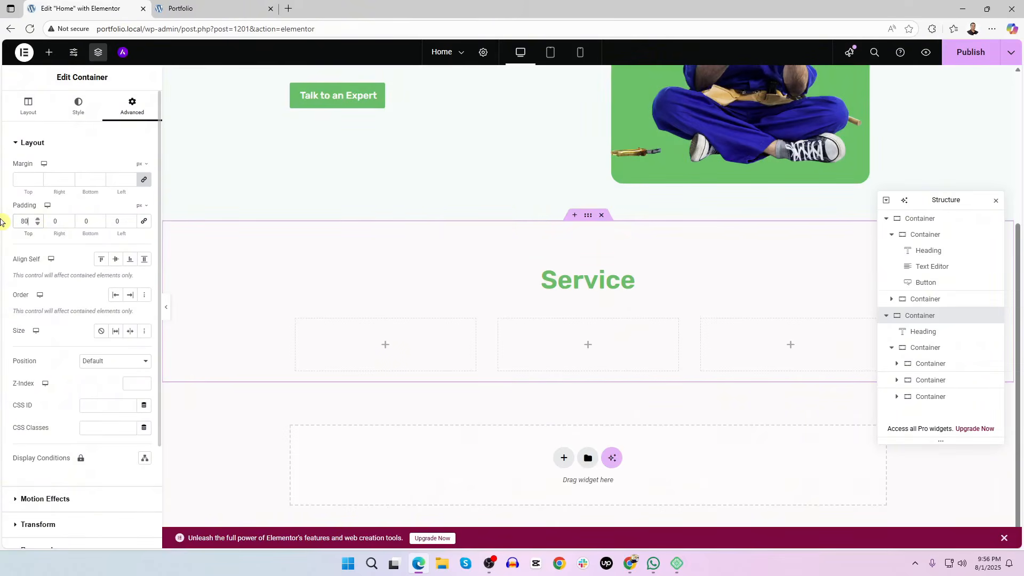
pyautogui.write('50')
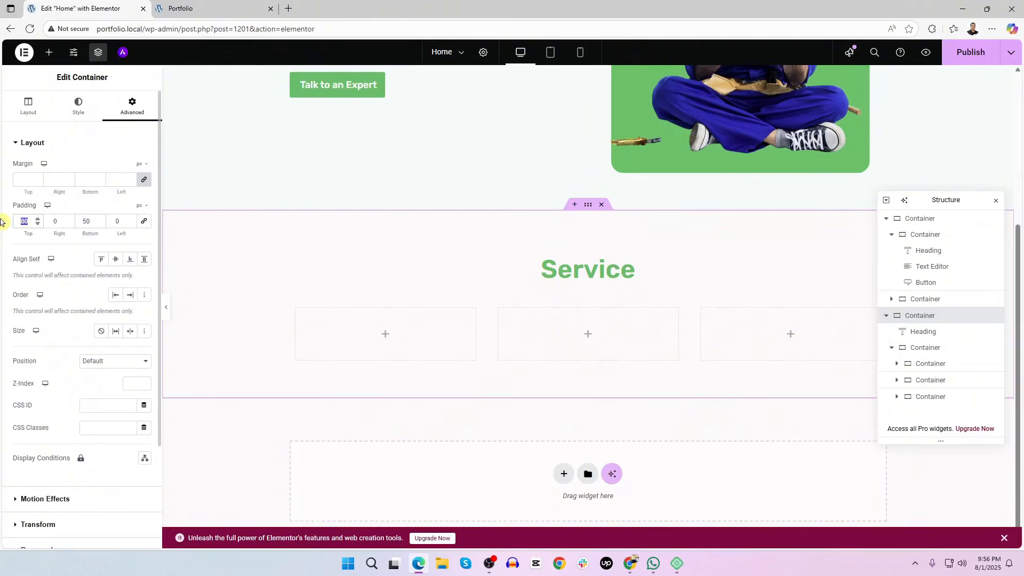
pyautogui.write('50')
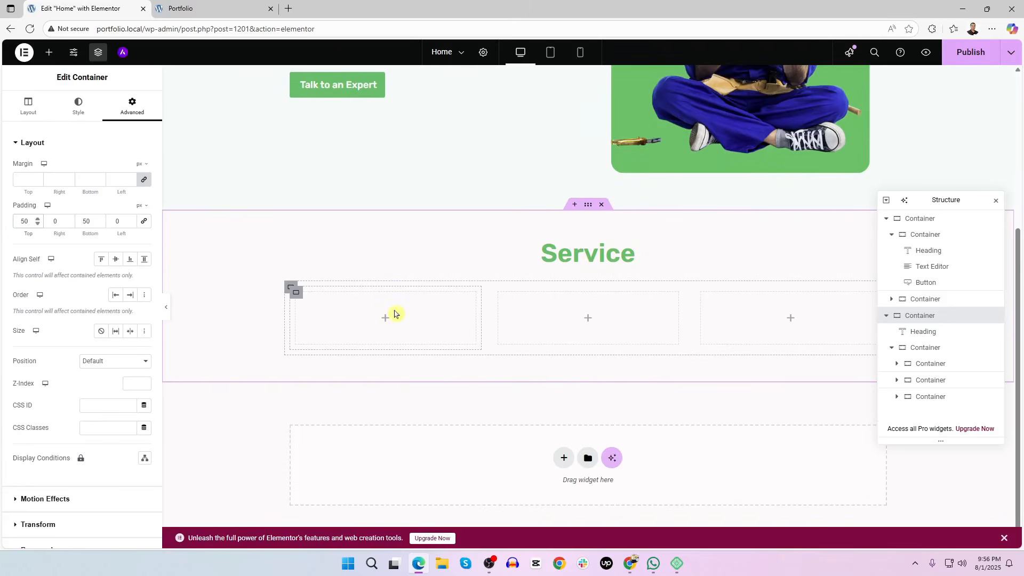
# Check the service cards in the Dribbble reference and add an Image widget to the first card container
pyautogui.hotkey('alt', 'Tab')
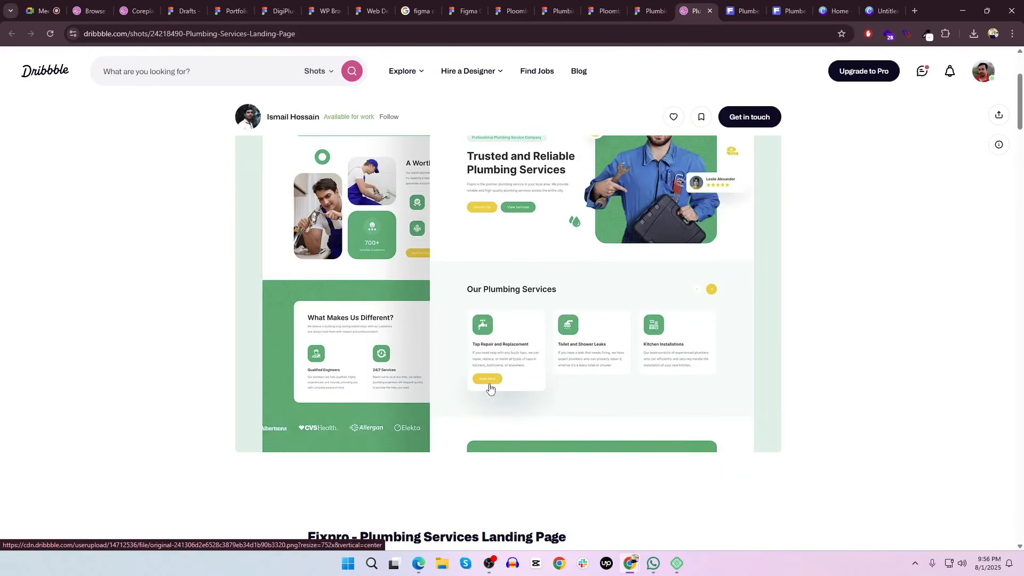
pyautogui.hotkey('alt', 'Tab')
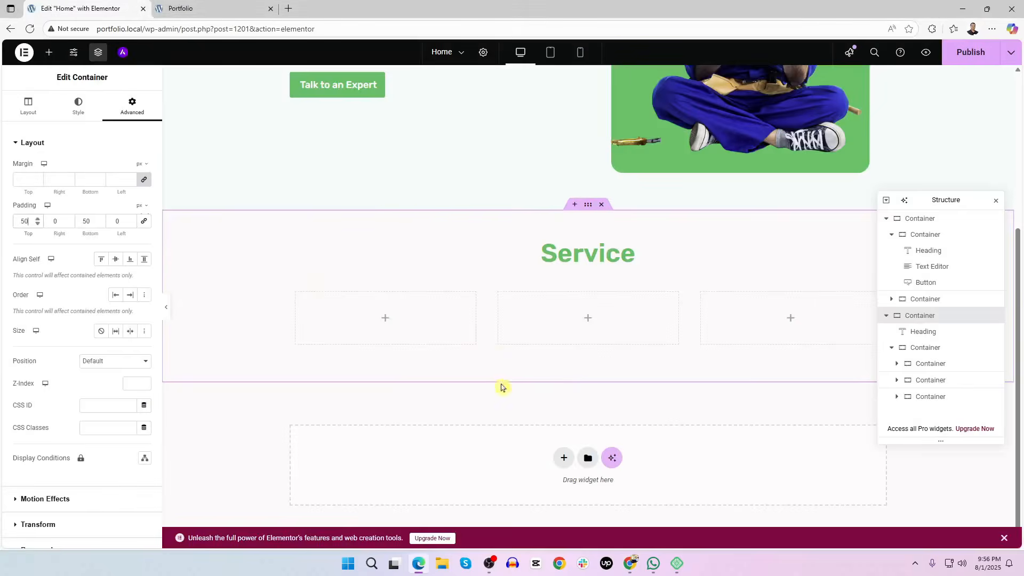
pyautogui.click(48, 52)
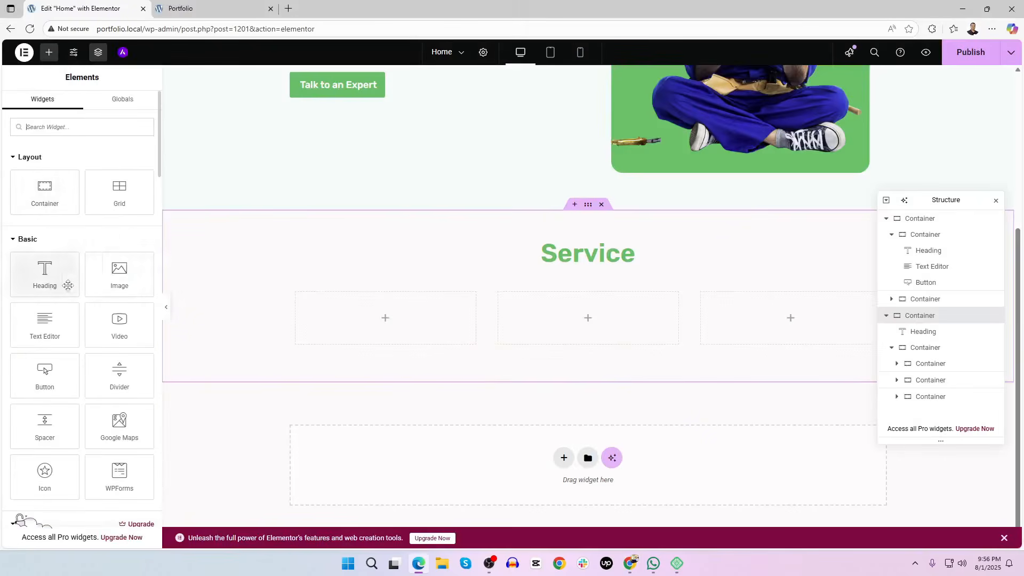
pyautogui.moveTo(118, 273); pyautogui.dragTo(363, 314)
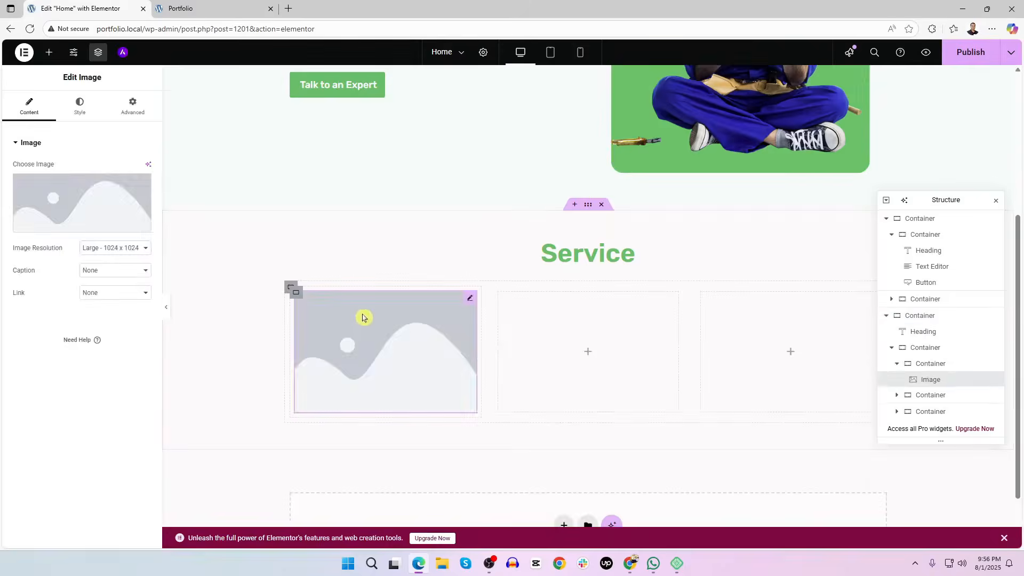
# Compare the Dribbble service cards with the page's hero and Service sections
pyautogui.hotkey('alt', 'Tab')
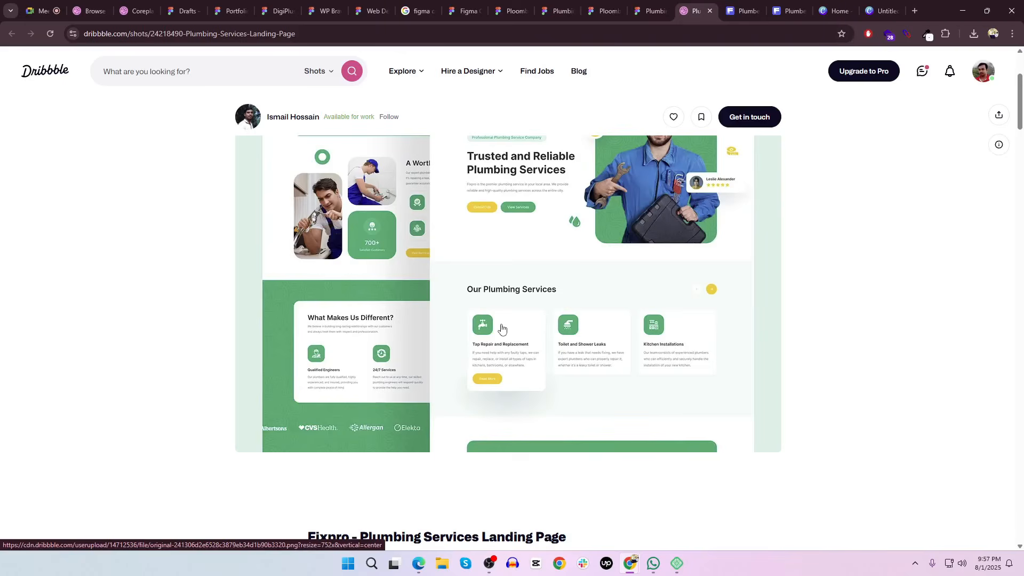
pyautogui.hotkey('alt', 'Tab')
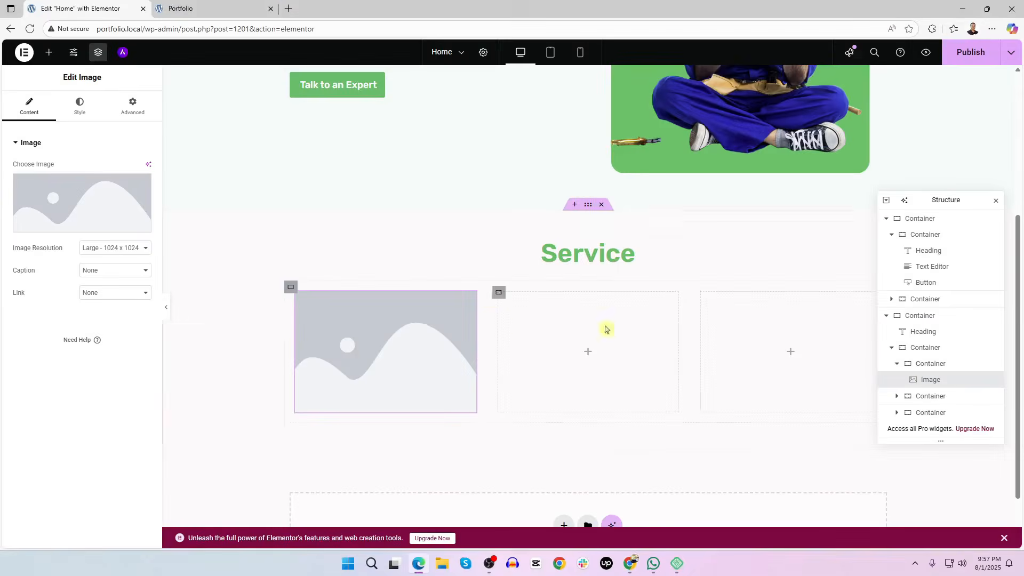
pyautogui.scroll(5, 442, 373)
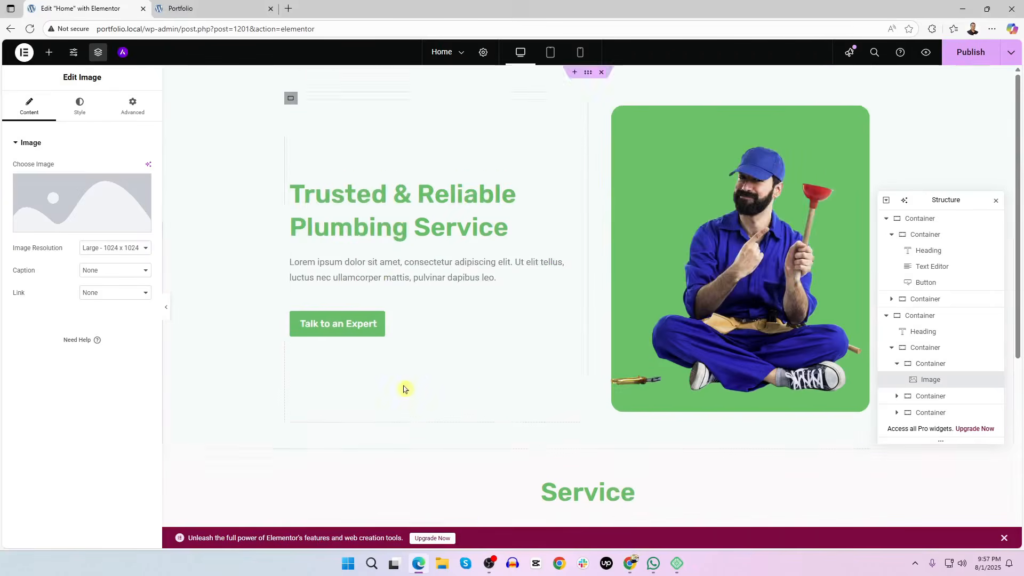
pyautogui.scroll(-4, 402, 389)
pyautogui.scroll(4, 340, 390)
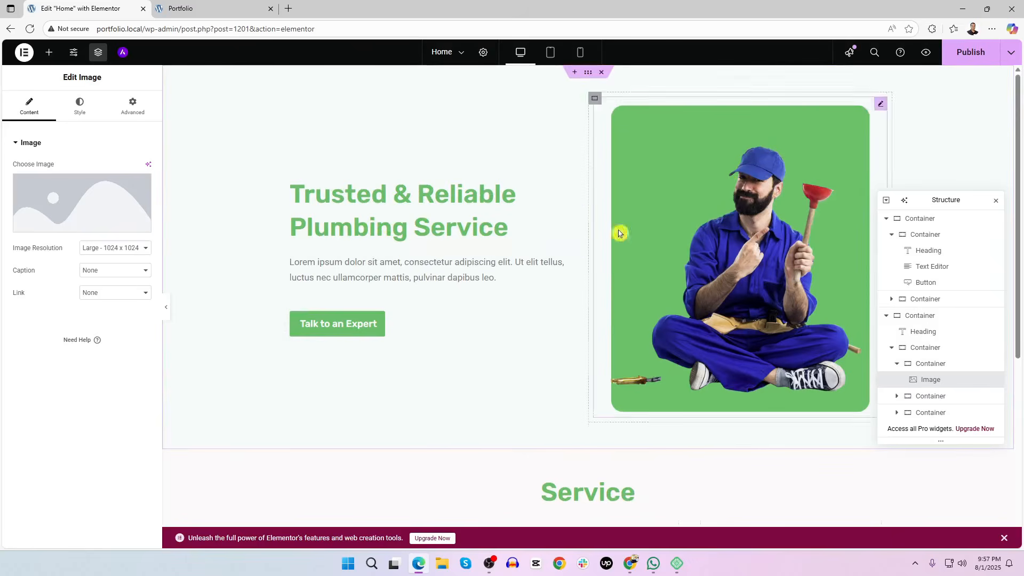
pyautogui.scroll(-5, 405, 233)
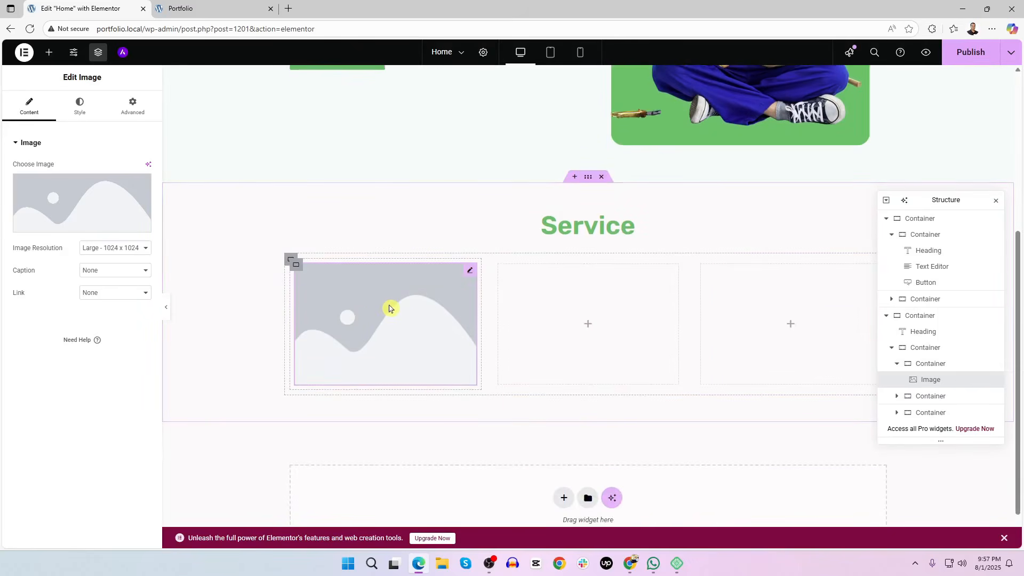
# Switch to the Dribbble shot and examine its full-page view, from the plumbing services cards through the sections below
pyautogui.hotkey('alt', 'Tab')
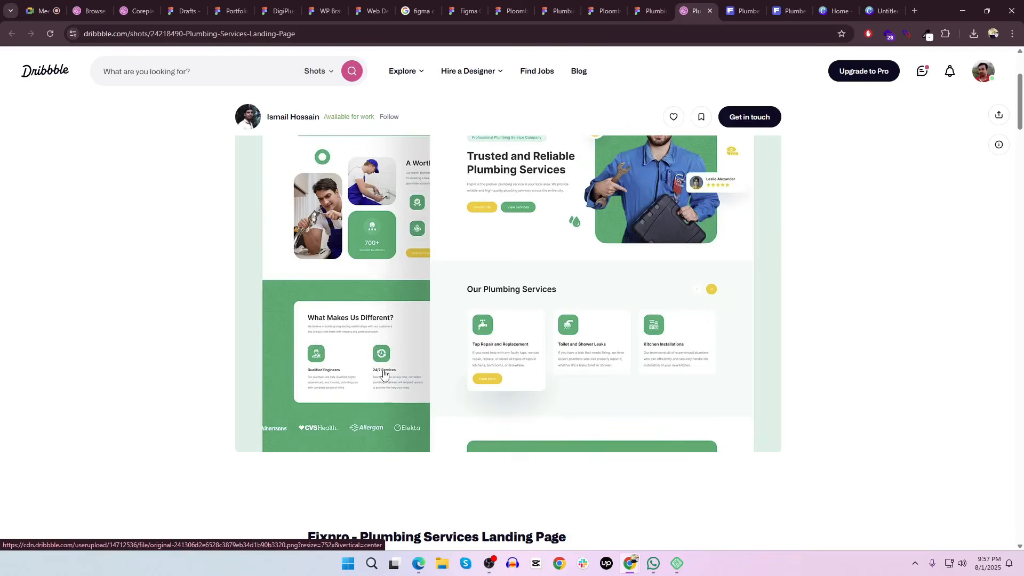
pyautogui.scroll(-10, 487, 388)
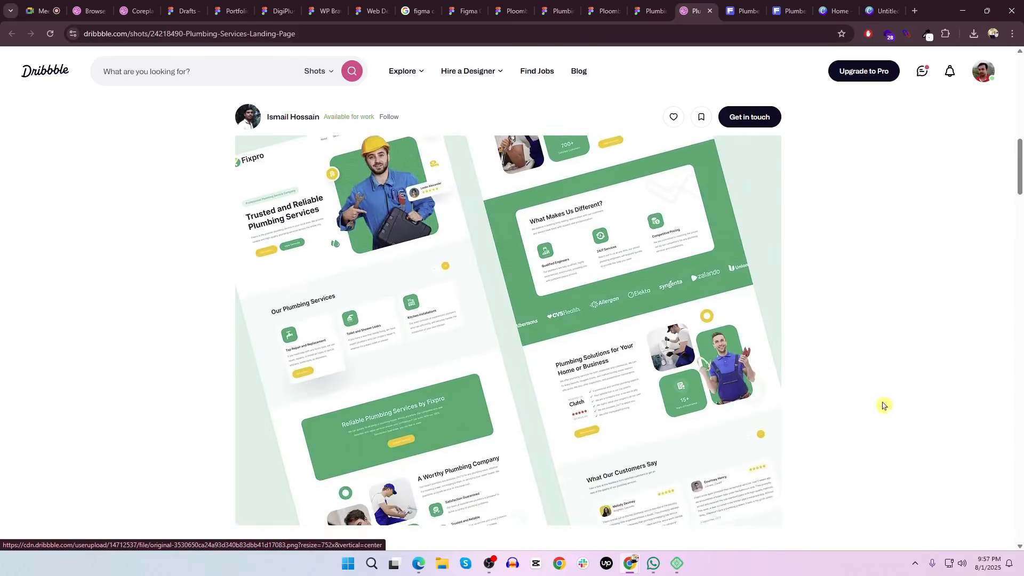
pyautogui.scroll(2, 924, 393)
pyautogui.scroll(-4, 586, 393)
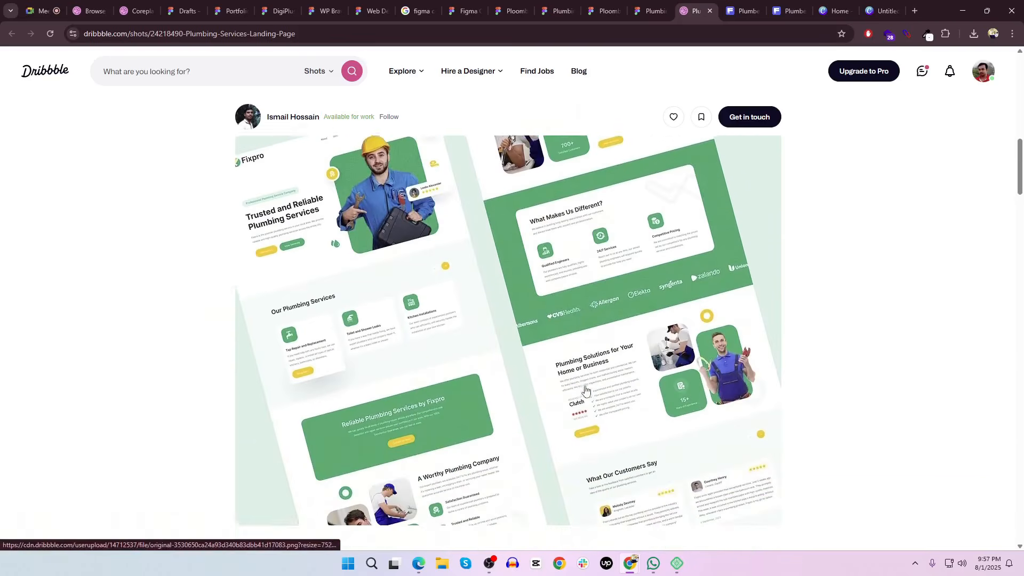
pyautogui.scroll(-15, 490, 403)
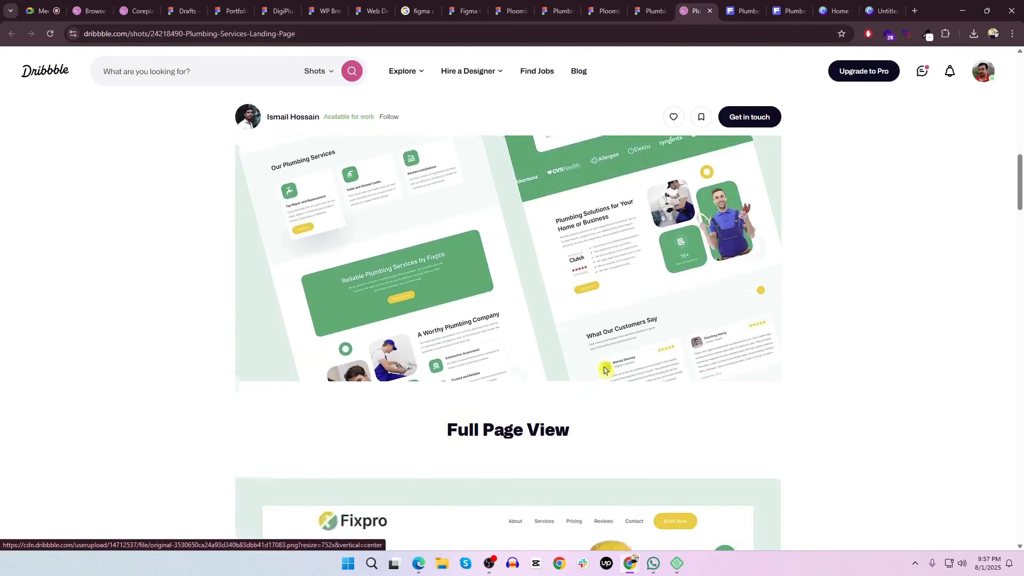
pyautogui.scroll(-2, 605, 372)
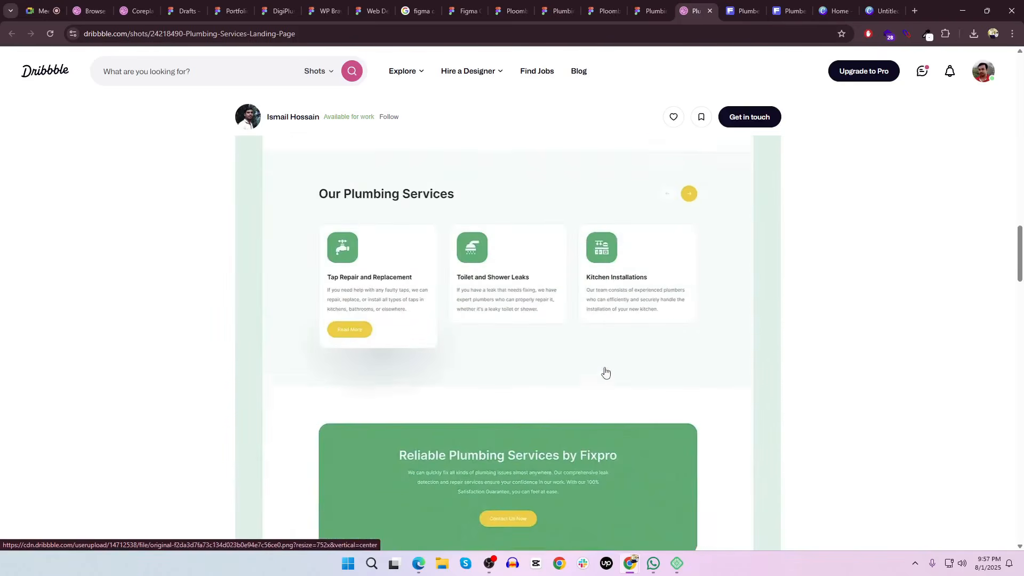
pyautogui.scroll(1, 606, 372)
pyautogui.scroll(-5, 605, 372)
pyautogui.scroll(-10, 606, 371)
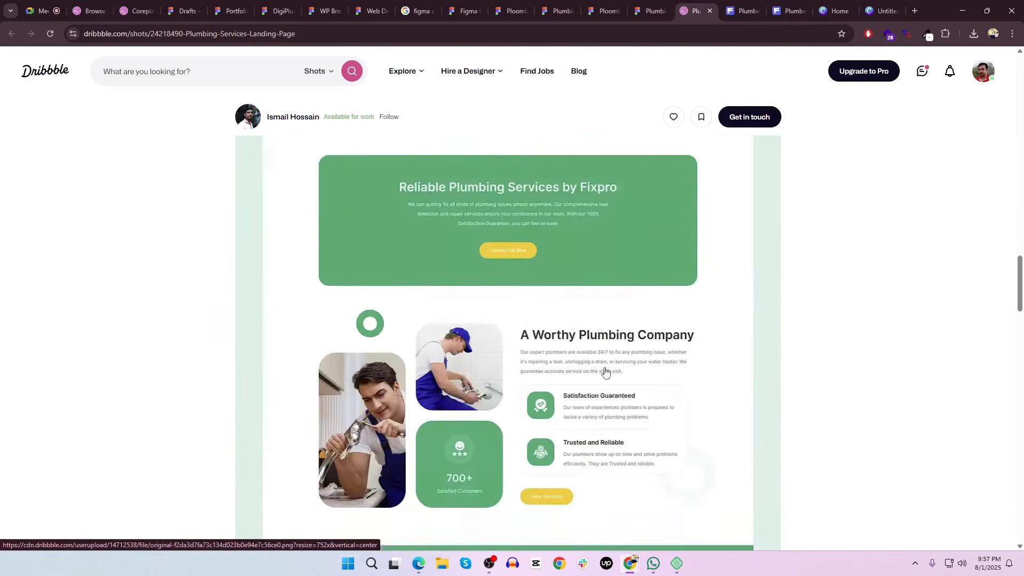
pyautogui.scroll(-6, 605, 372)
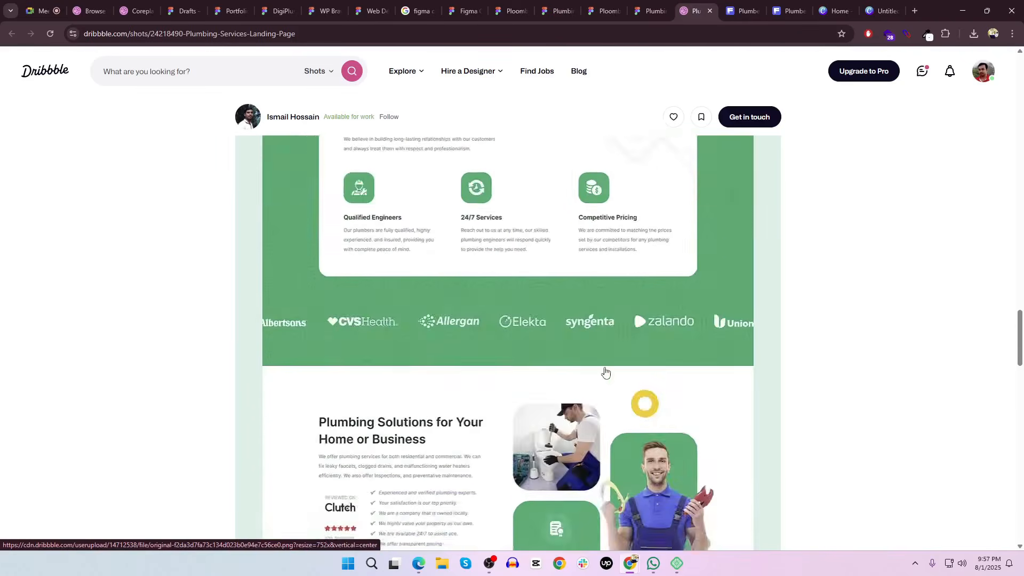
pyautogui.scroll(12, 605, 372)
pyautogui.scroll(8, 605, 372)
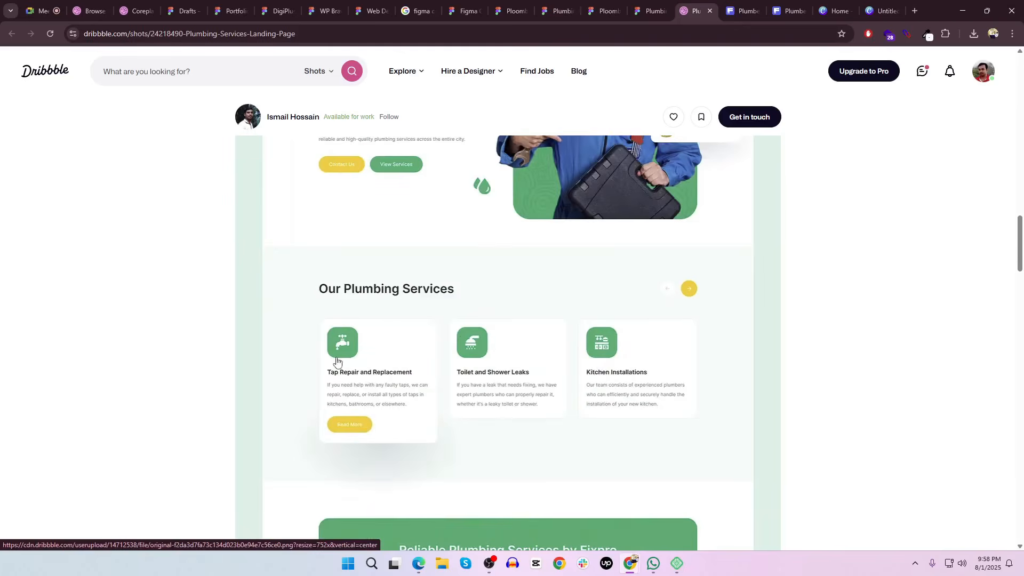
pyautogui.rightClick(494, 288)
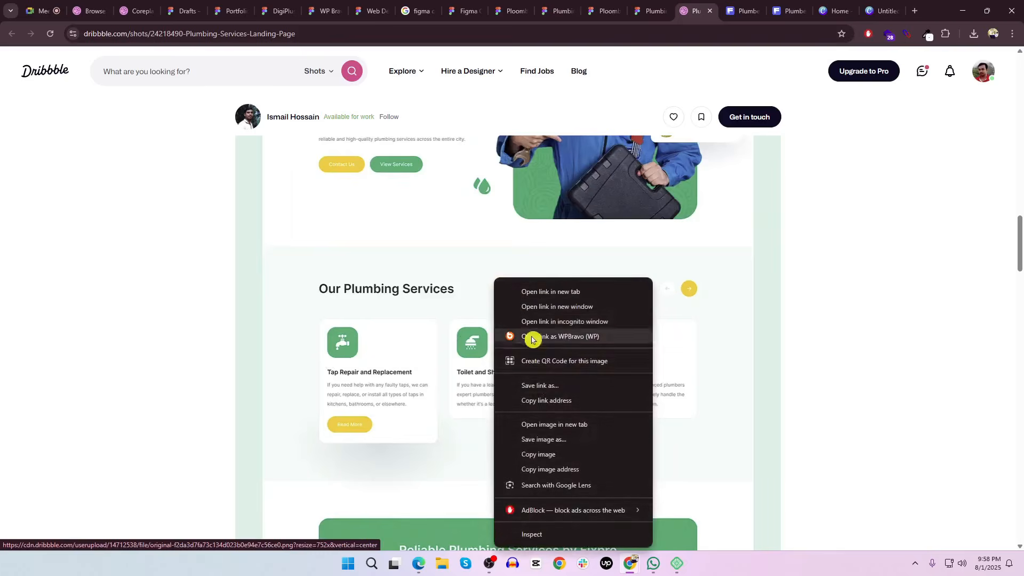
pyautogui.click(585, 440)
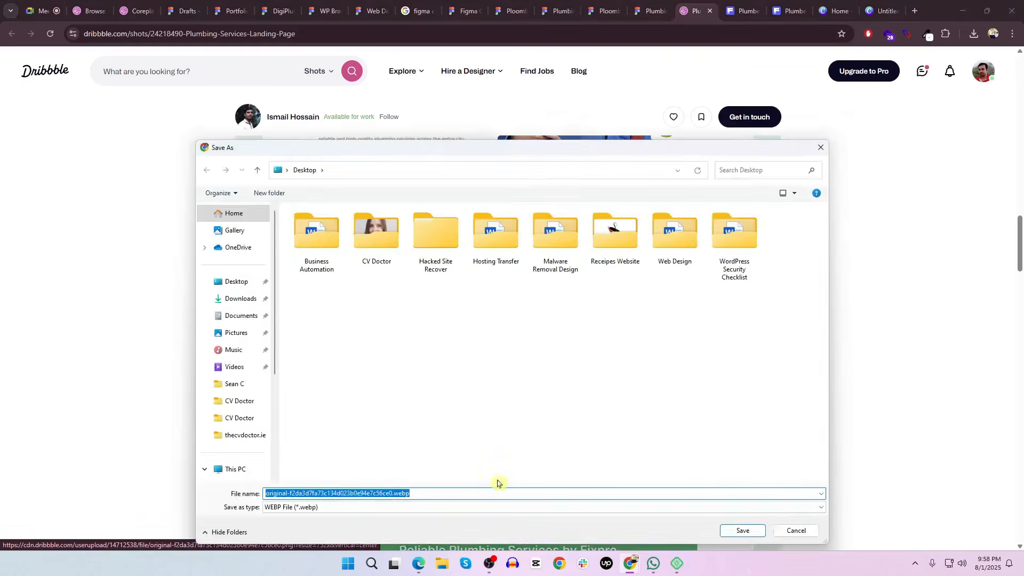
pyautogui.click(790, 533)
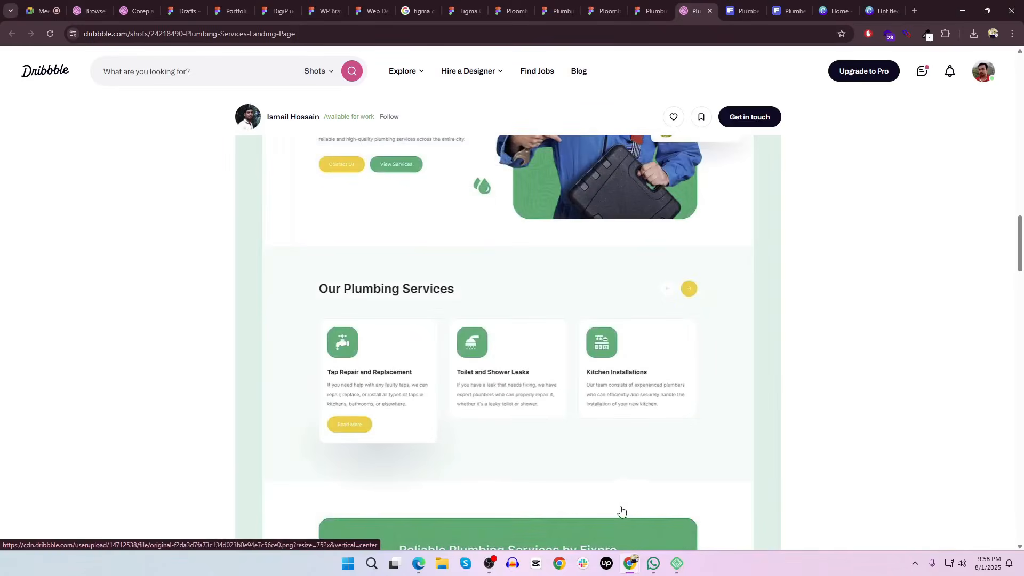
# Capture a Lightshot screenshot of the three service cards in the Dribbble shot and copy it to the clipboard
pyautogui.click(918, 566)
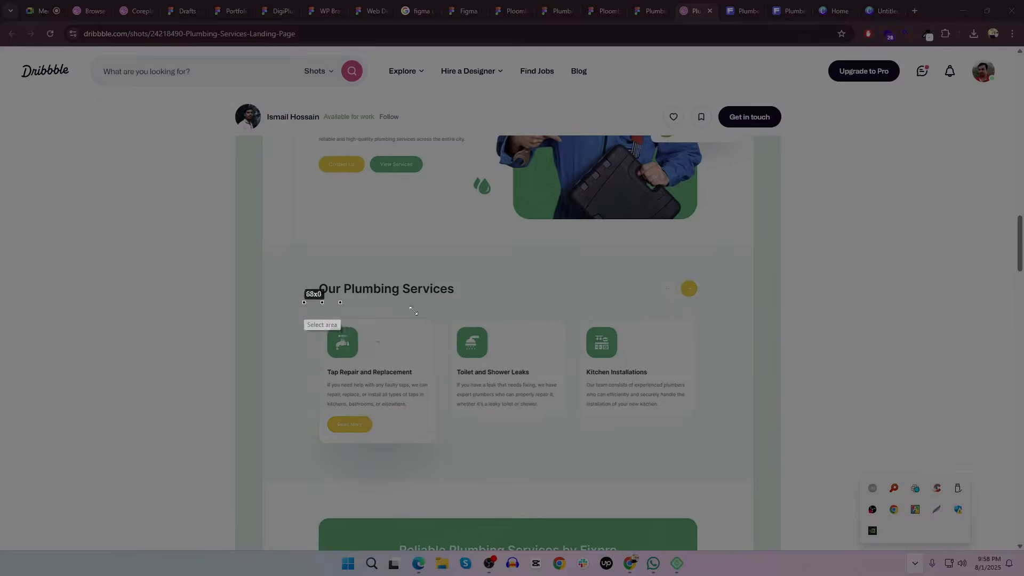
pyautogui.moveTo(304, 303); pyautogui.dragTo(745, 459)
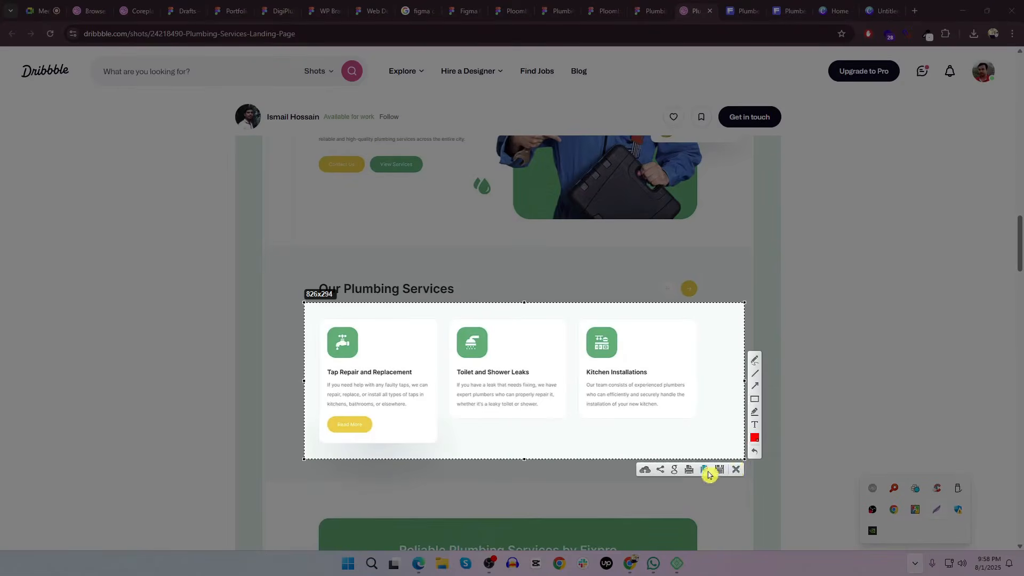
pyautogui.click(711, 469)
# Launch Photoshop and dismiss the Creative Cloud repair prompt
pyautogui.press('super+r')
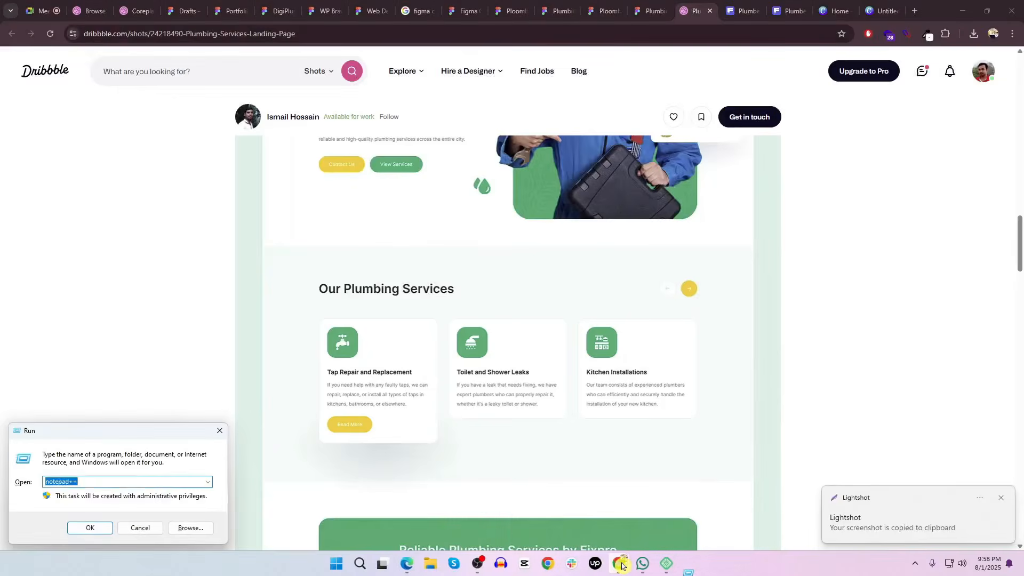
pyautogui.write('PHOTOSHOP')
pyautogui.press('Return')
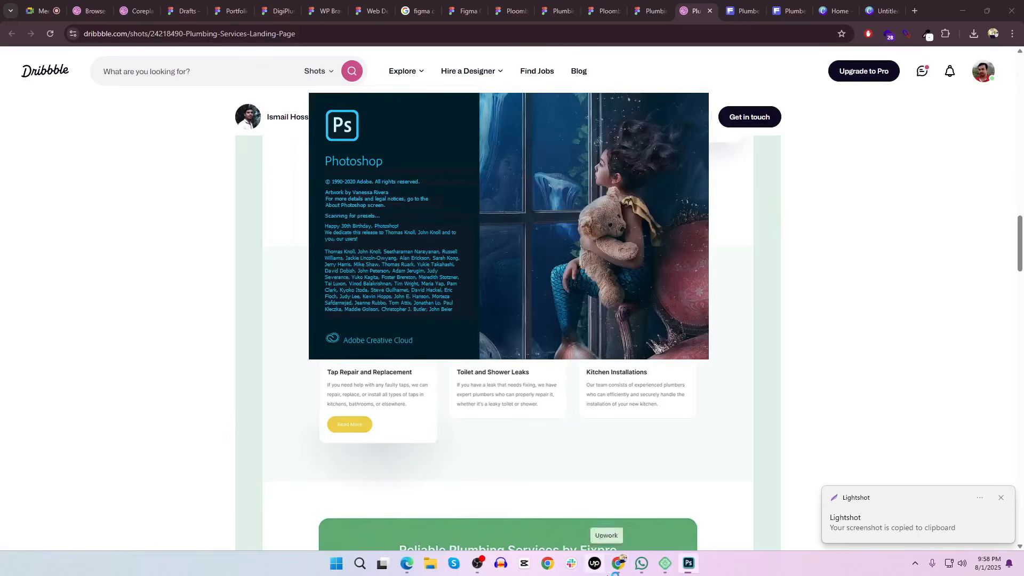
pyautogui.moveTo(613, 574)
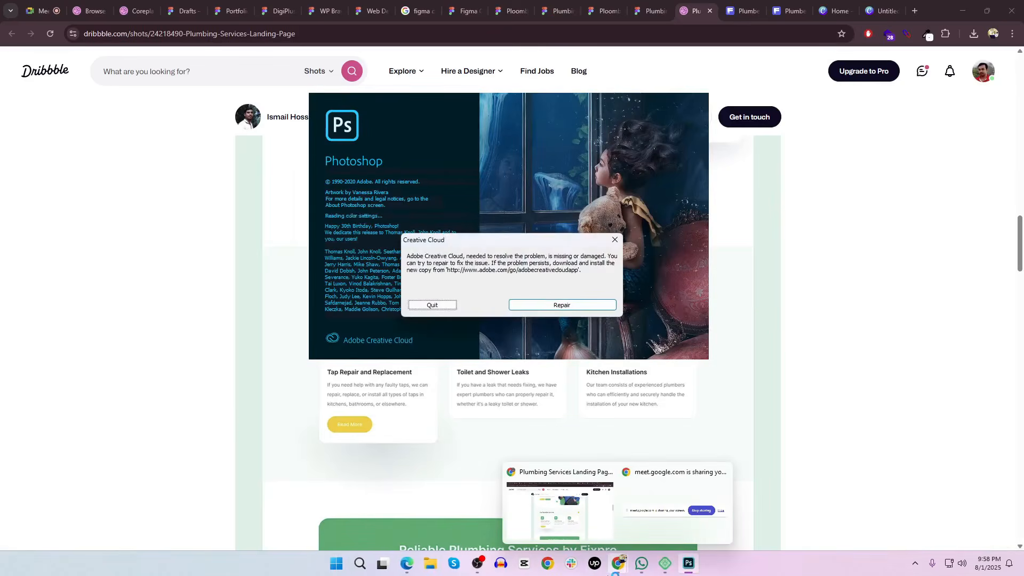
pyautogui.click(433, 304)
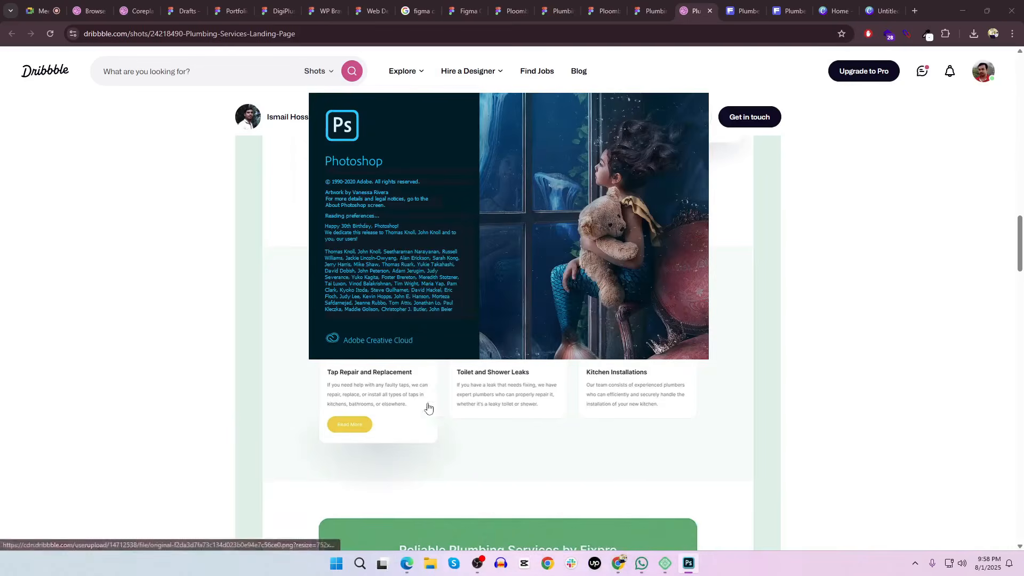
# Switch to the Elementor editor and replace the Image widget in the first service card container with an Icon widget
pyautogui.hotkey('alt', 'Tab')
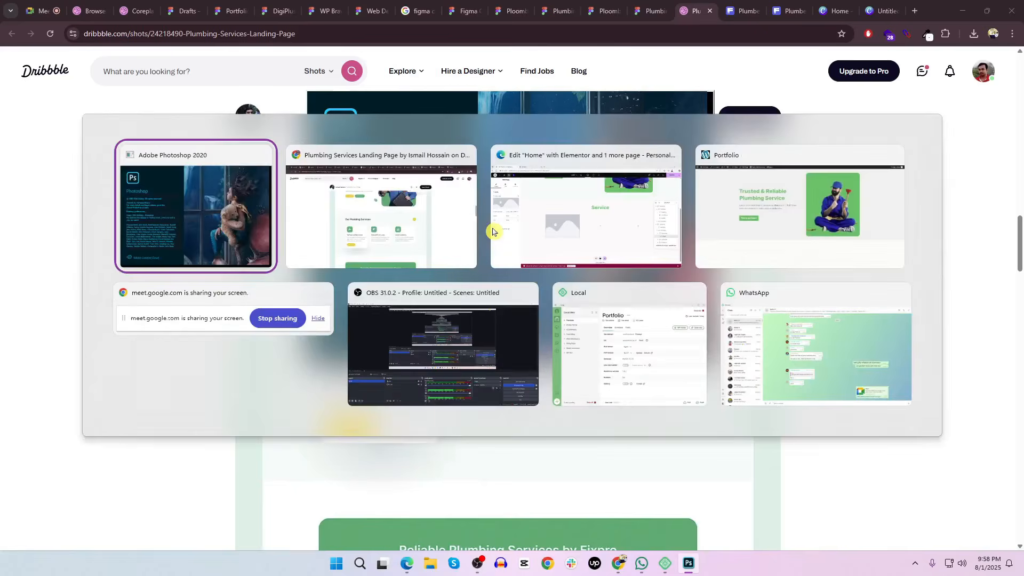
pyautogui.hotkey('alt', 'Tab')
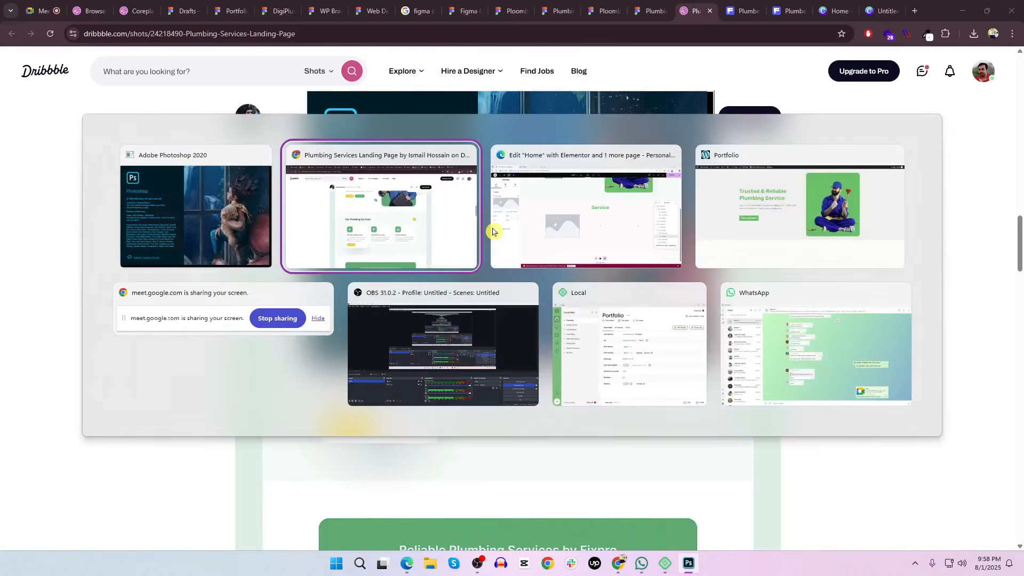
pyautogui.hotkey('alt', 'Tab')
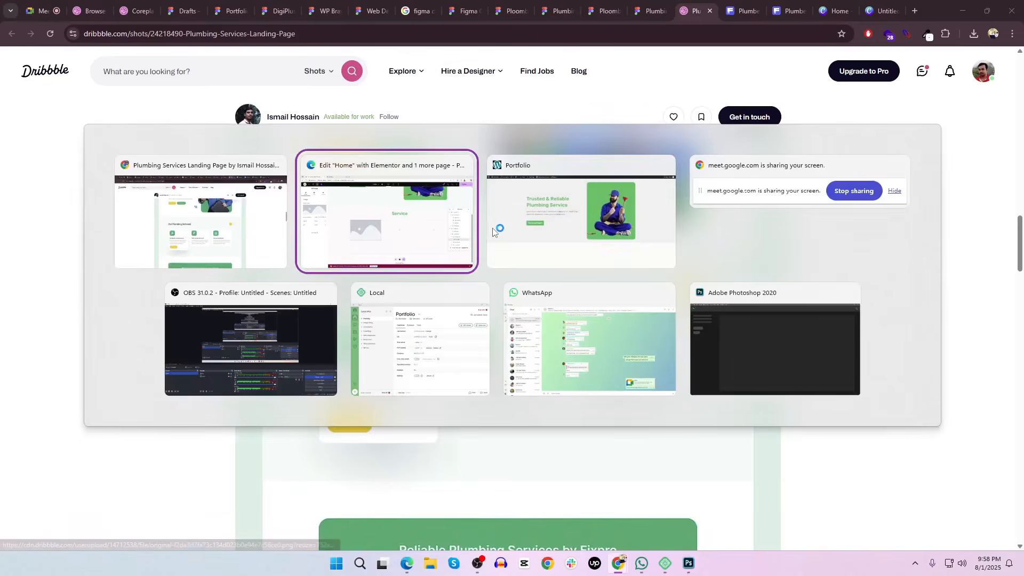
pyautogui.hotkey('alt', 'shift', 'Tab')
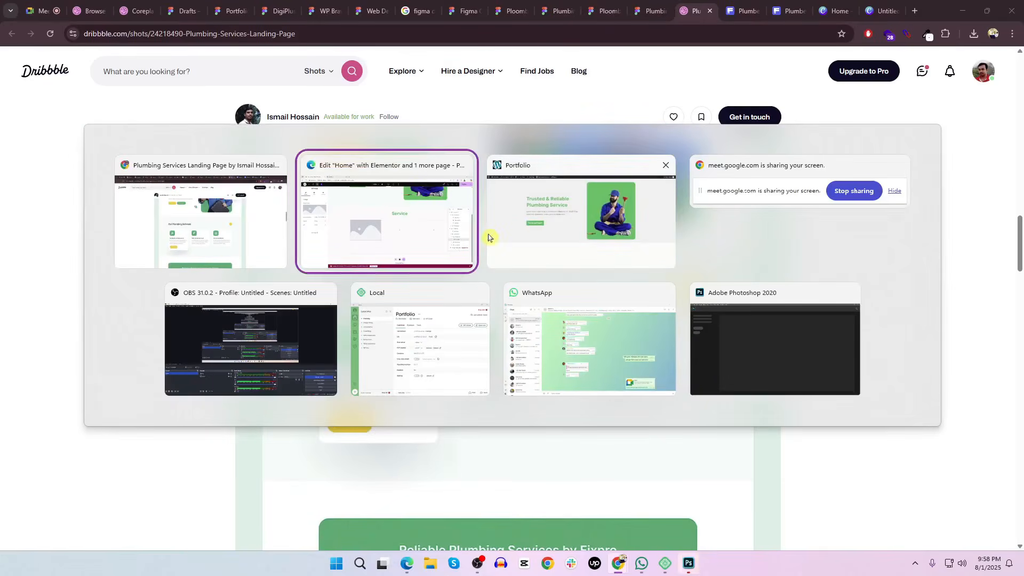
pyautogui.rightClick(384, 318)
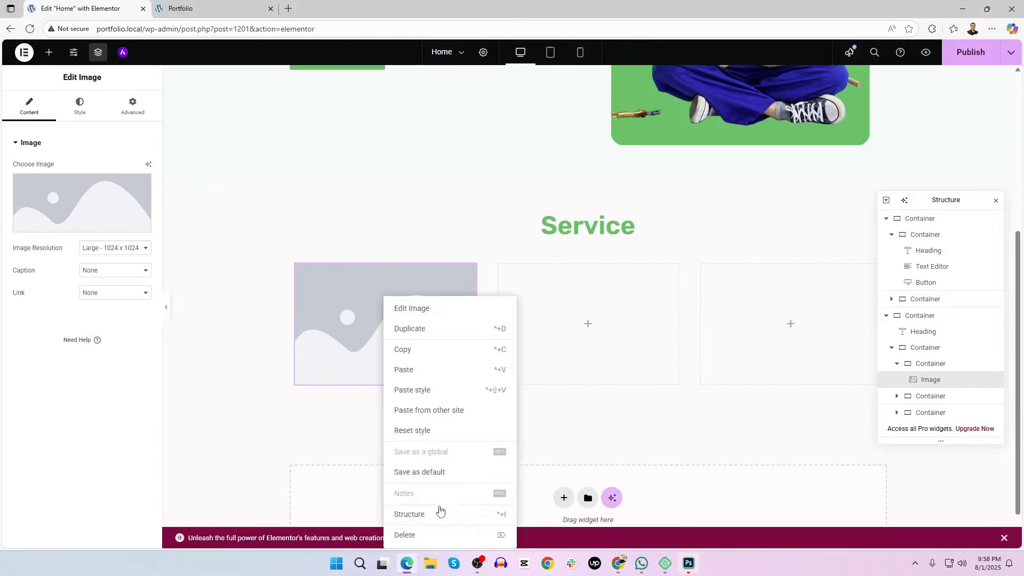
pyautogui.click(427, 536)
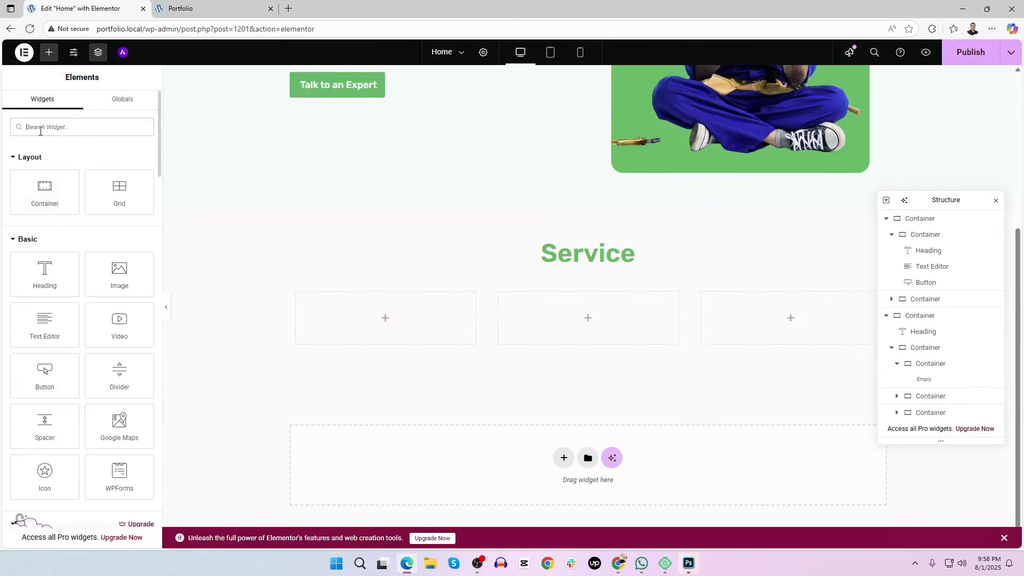
pyautogui.write('ico')
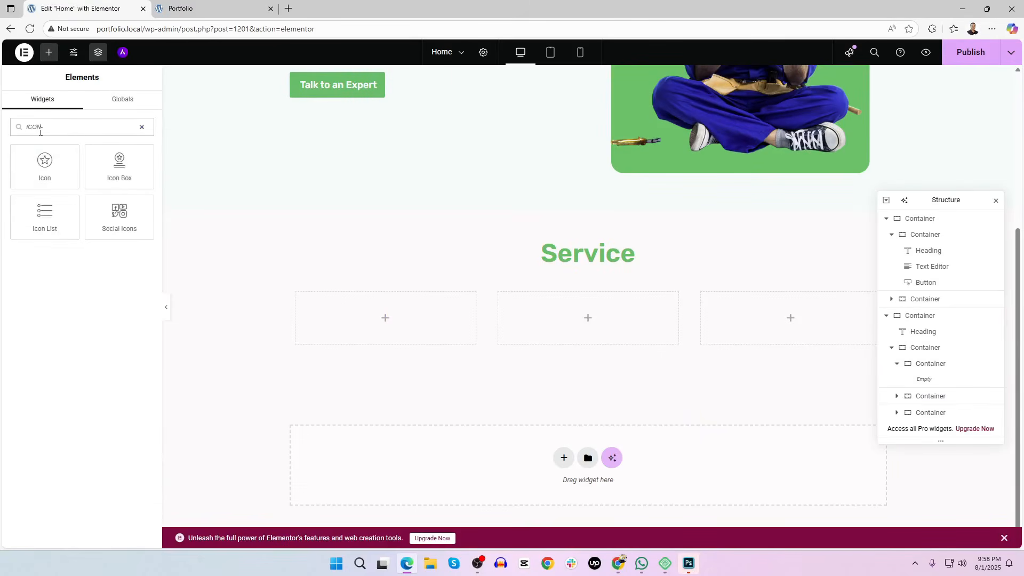
pyautogui.moveTo(42, 165); pyautogui.dragTo(392, 321)
# Search the icon library for a tap icon using the terms "TAB", "teb" and "tap", and close the library
pyautogui.click(71, 189)
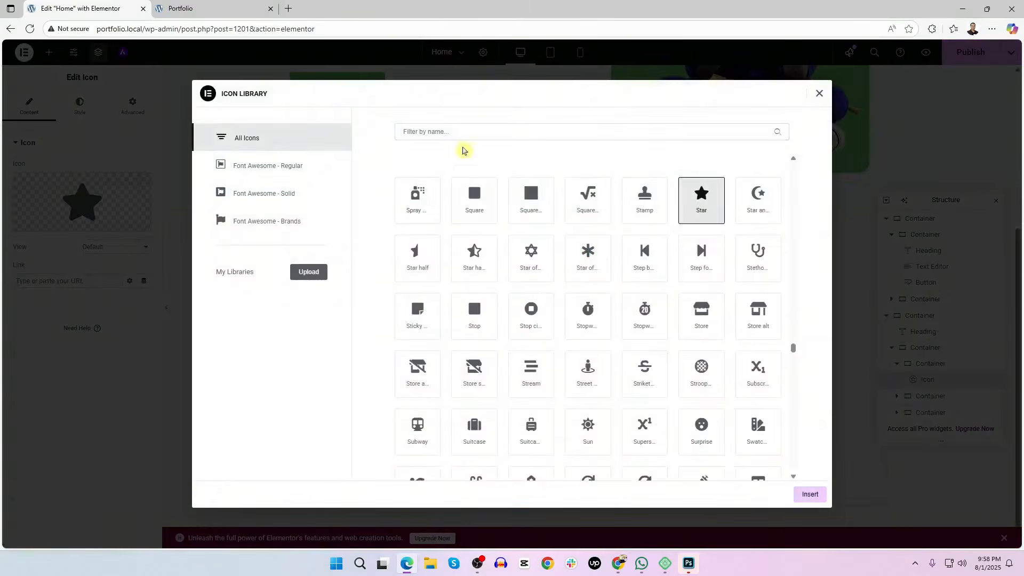
pyautogui.write('TAB')
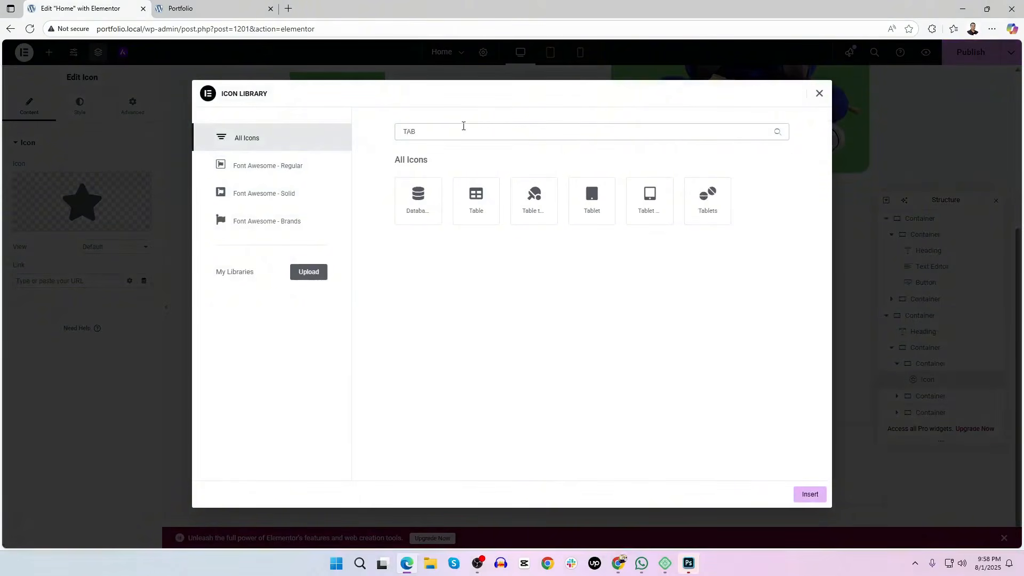
pyautogui.press('BackSpace')
pyautogui.press('BackSpace')
pyautogui.write('EB')
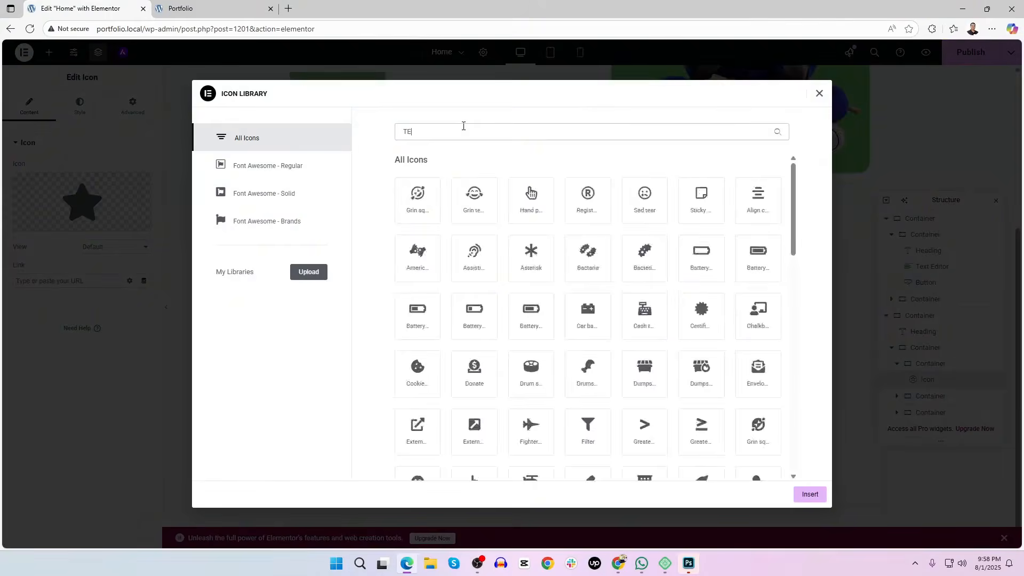
pyautogui.press('BackSpace')
pyautogui.press('BackSpace')
pyautogui.press('BackSpace')
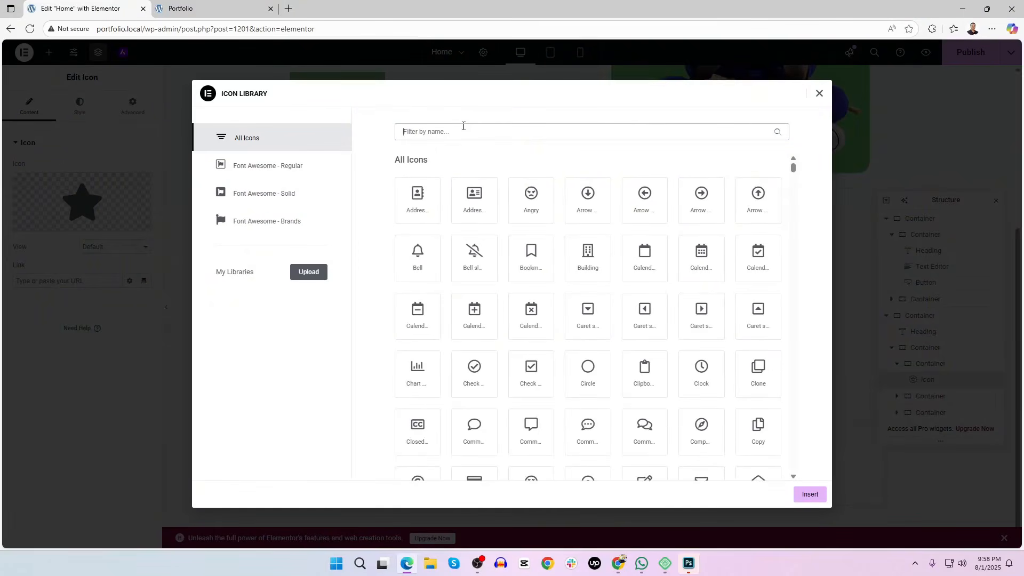
pyautogui.write('teb')
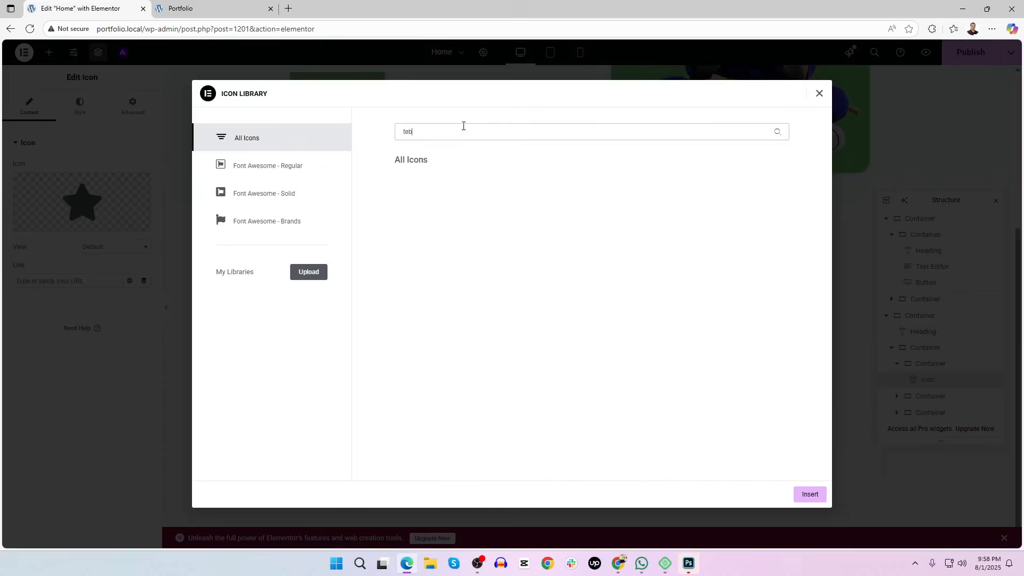
pyautogui.press('BackSpace')
pyautogui.press('BackSpace')
pyautogui.write('ap')
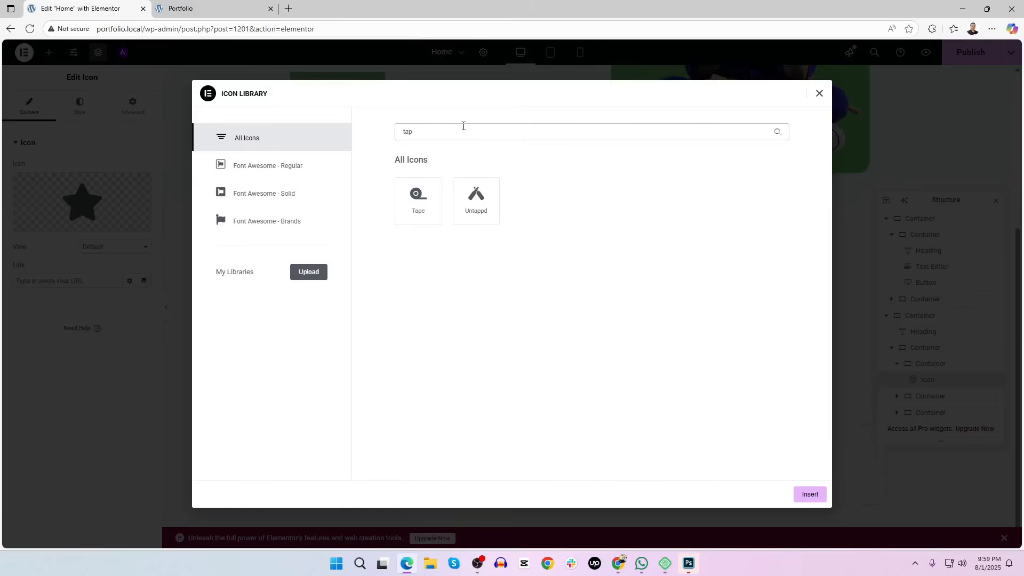
pyautogui.press('BackSpace')
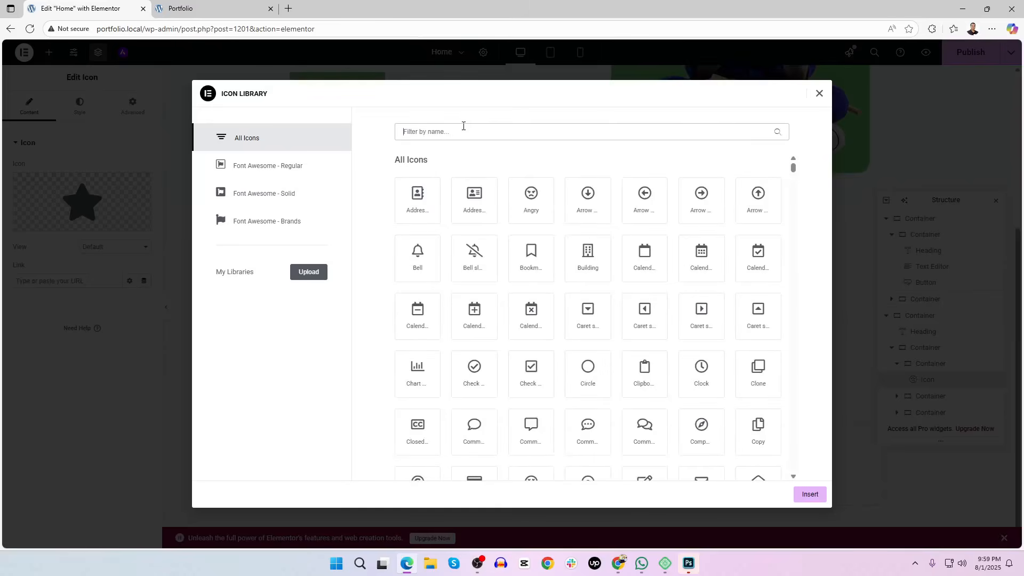
pyautogui.click(820, 93)
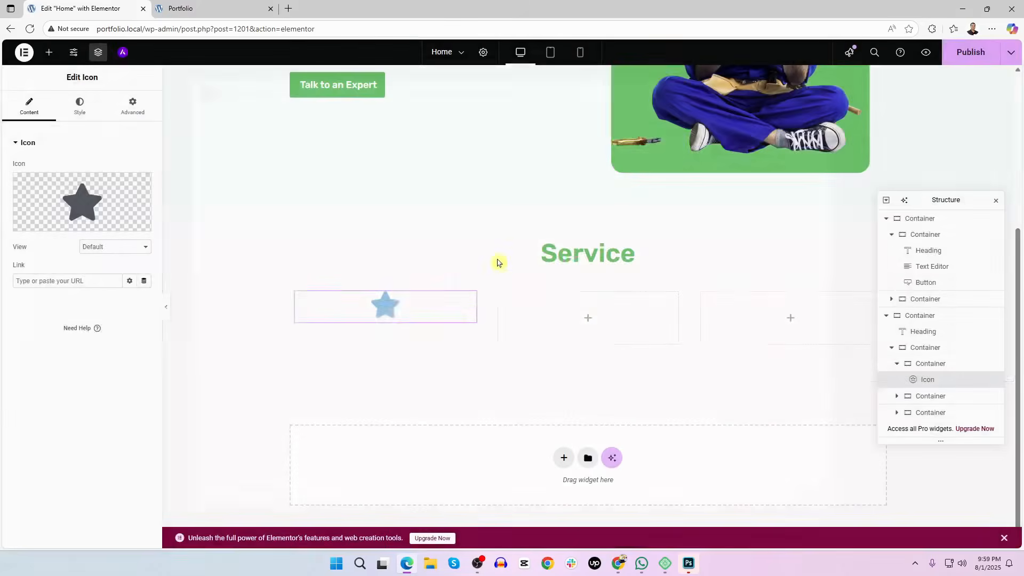
# Check the Dribbble service card icons and replace the star in the first card's Icon widget with the Leaf icon
pyautogui.hotkey('alt', 'Tab')
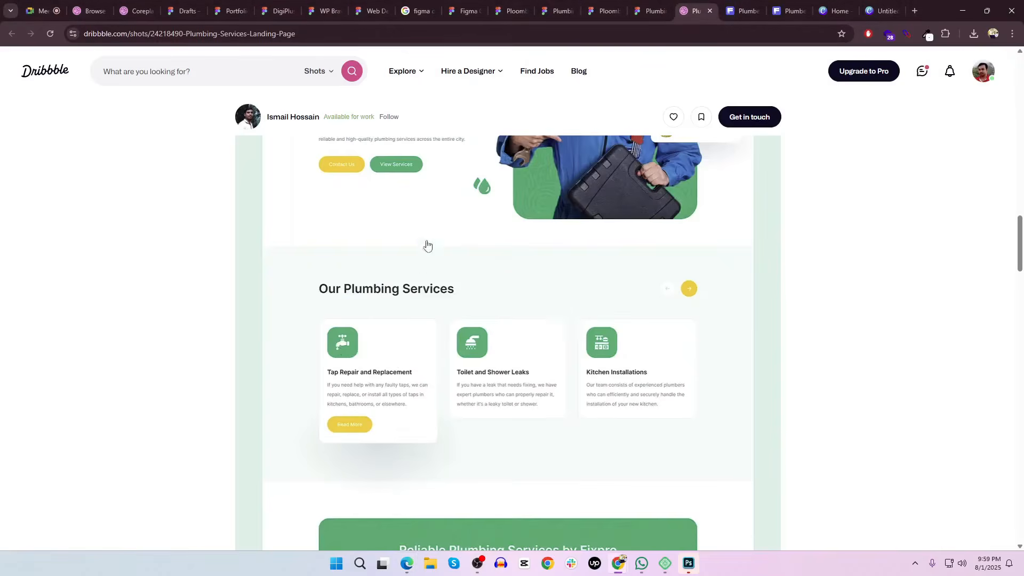
pyautogui.hotkey('alt', 'Tab')
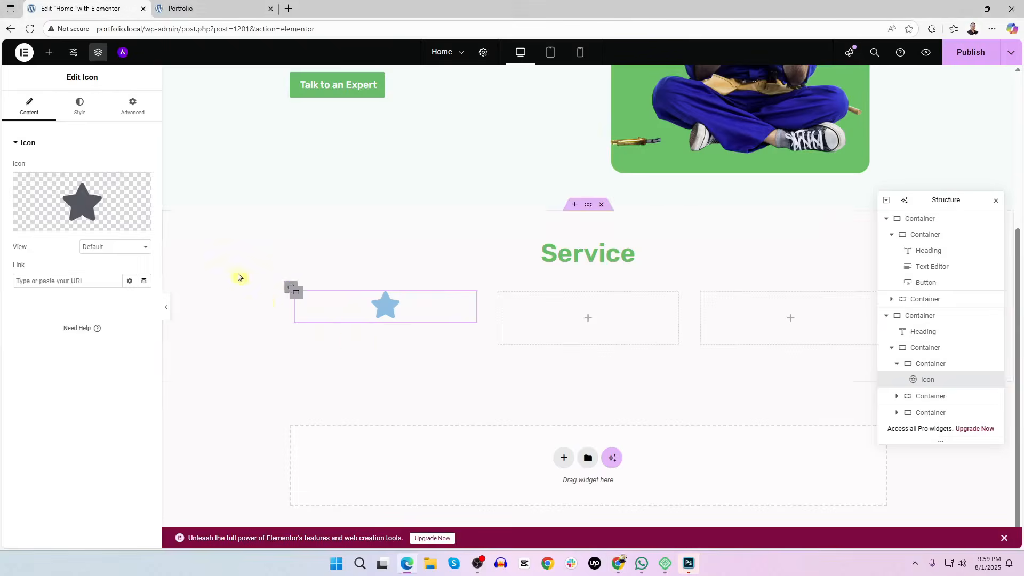
pyautogui.click(90, 195)
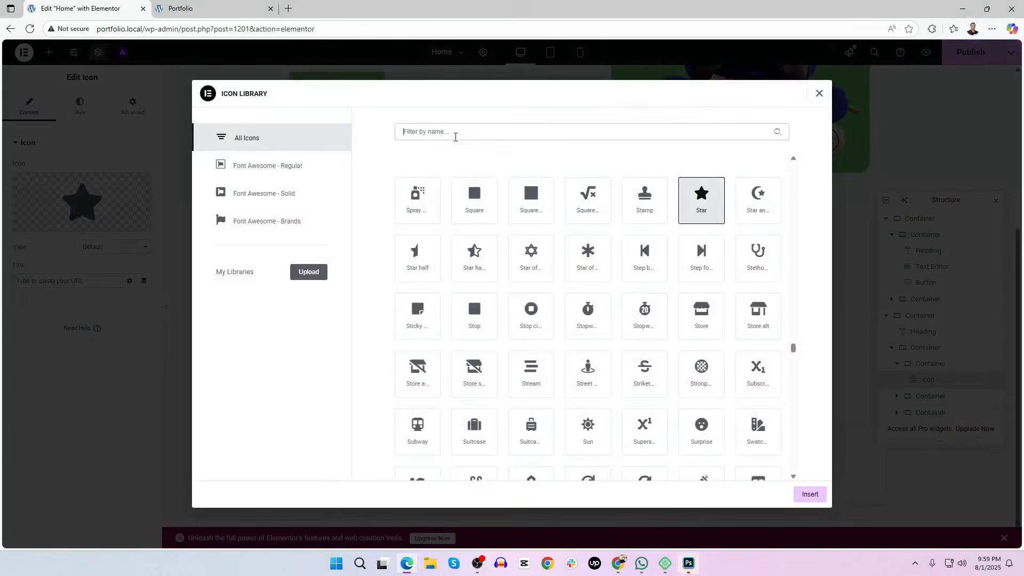
pyautogui.click(455, 138)
pyautogui.write('leaf')
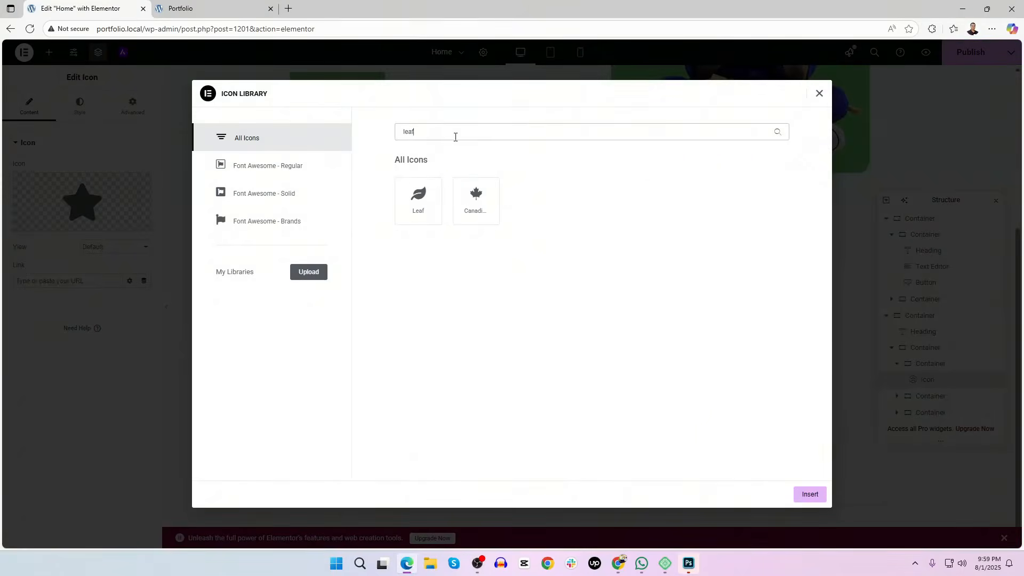
pyautogui.click(435, 193)
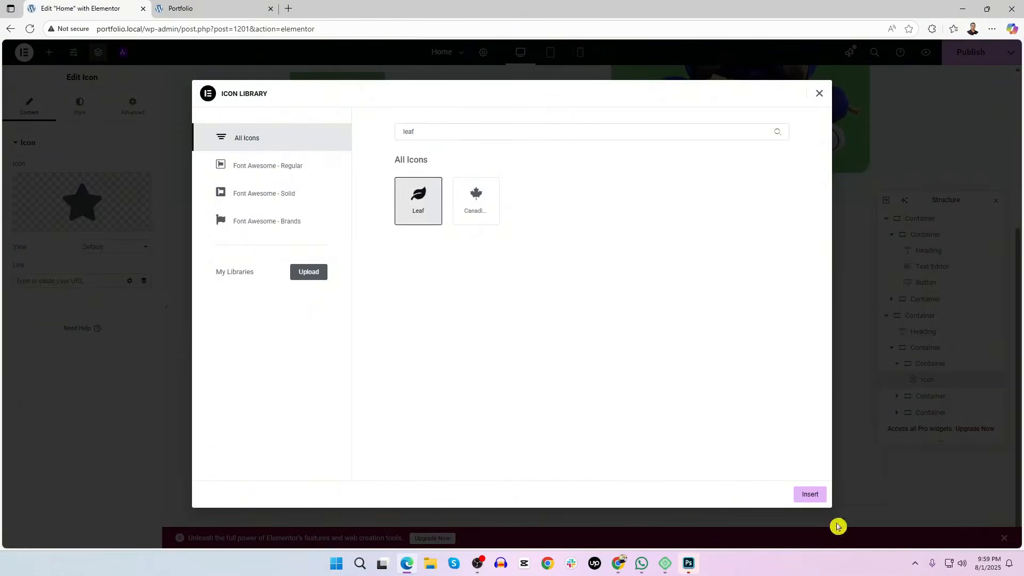
pyautogui.click(816, 495)
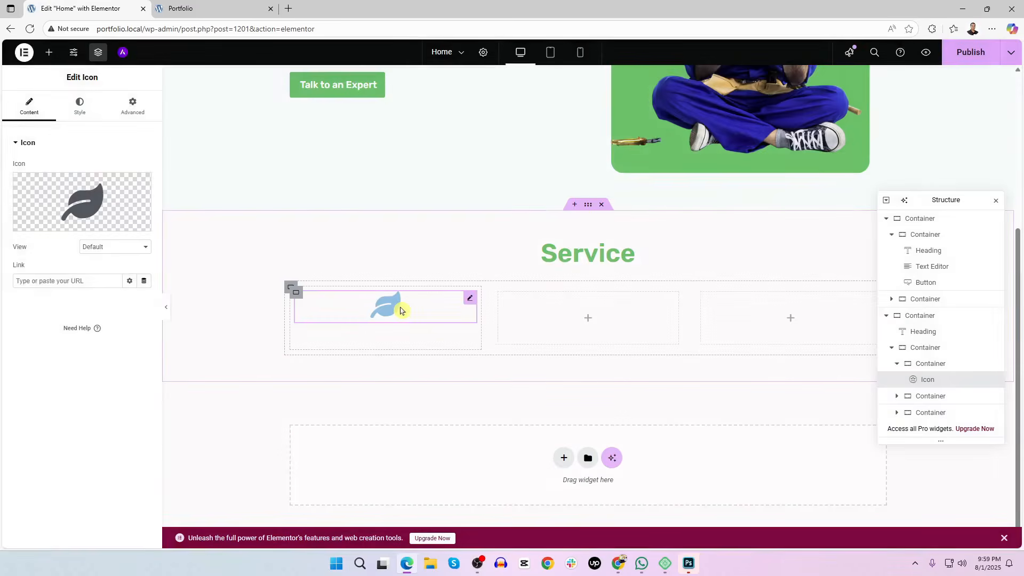
# Compare the icon placement with the Dribbble reference and left-align the leaf icon in the first service card
pyautogui.hotkey('alt', 'Tab')
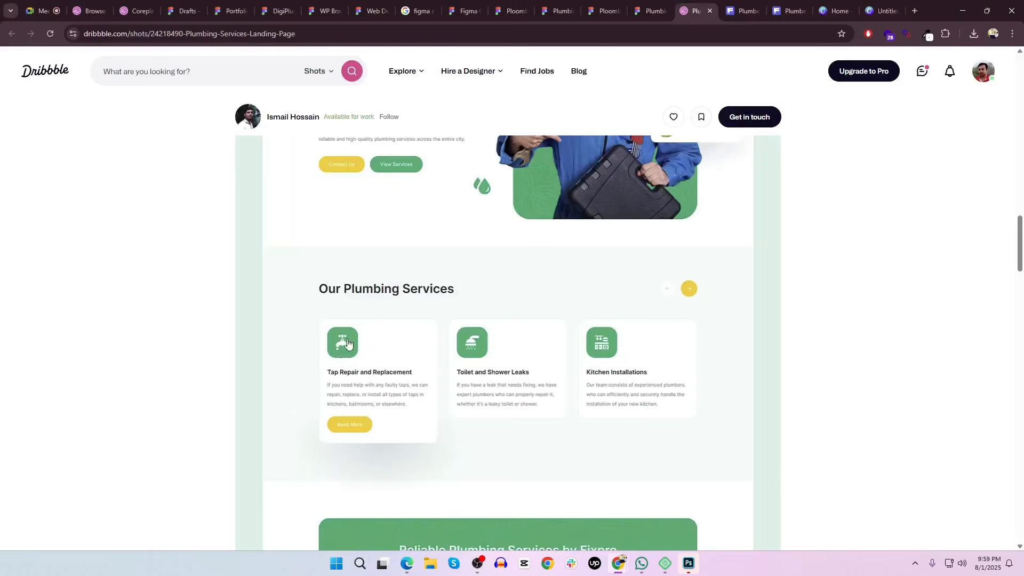
pyautogui.hotkey('alt', 'Tab')
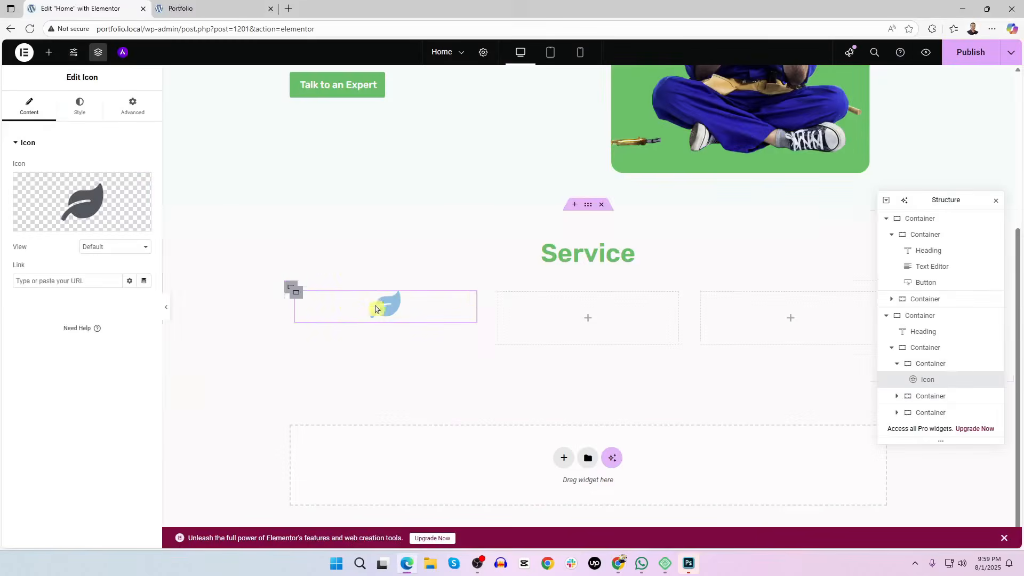
pyautogui.click(81, 110)
pyautogui.click(115, 167)
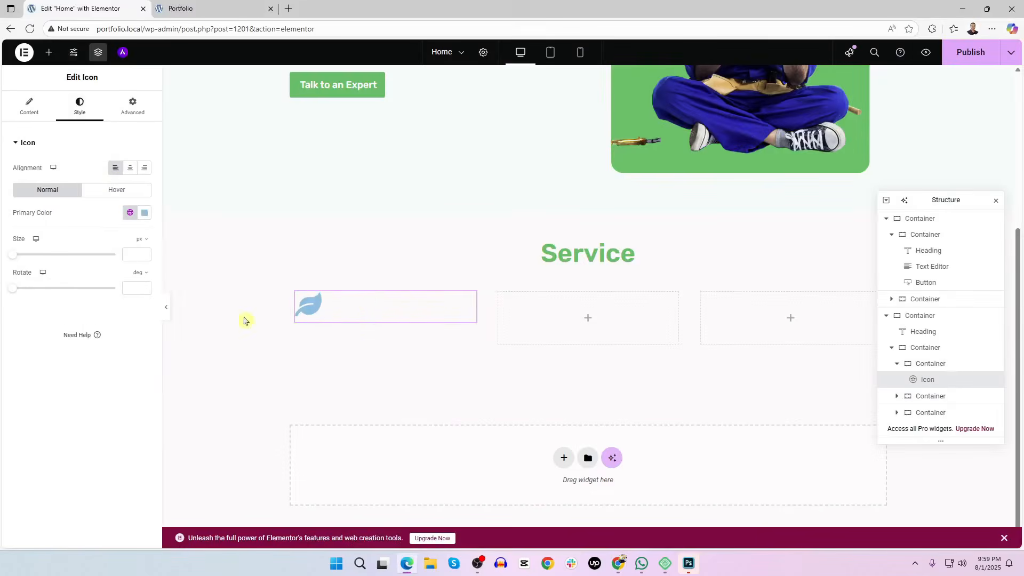
# Compare with the Dribbble service card, copy the hero heading "Trusted & Reliable Plumbing Service" and paste it below the first card's leaf icon
pyautogui.click(48, 52)
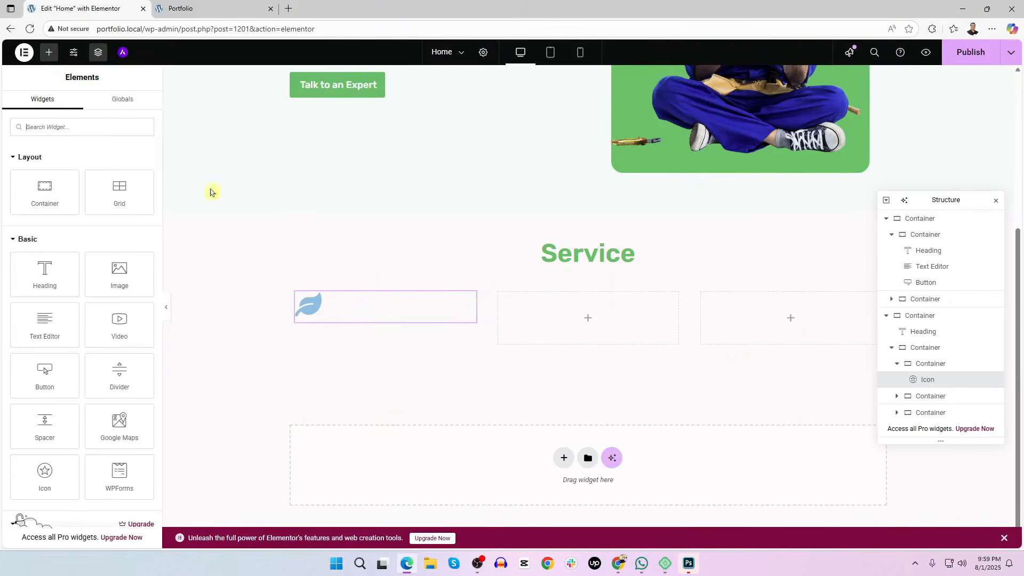
pyautogui.hotkey('alt', 'Tab')
pyautogui.scroll(1, 364, 450)
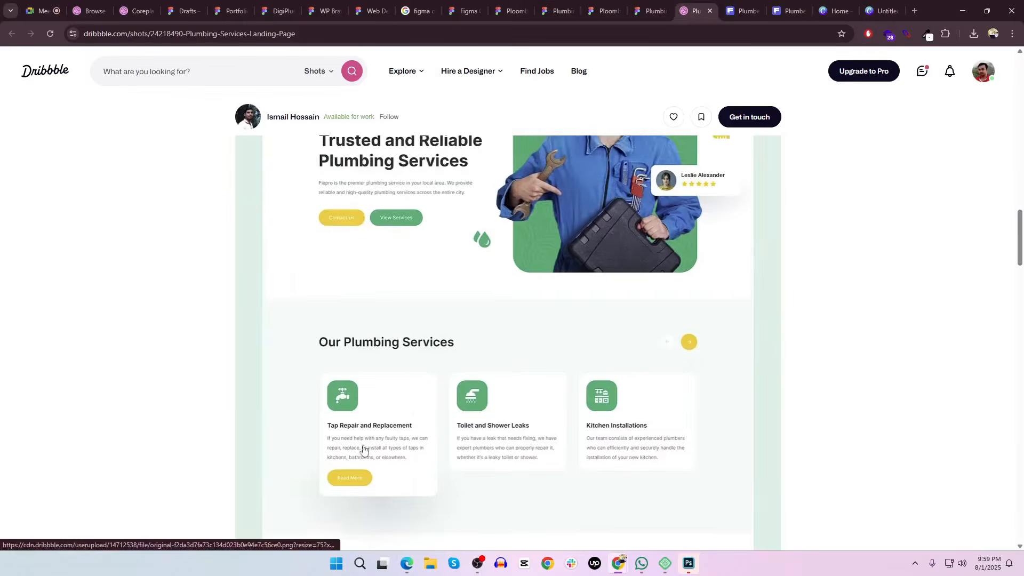
pyautogui.hotkey('alt', 'Tab')
pyautogui.scroll(4, 480, 332)
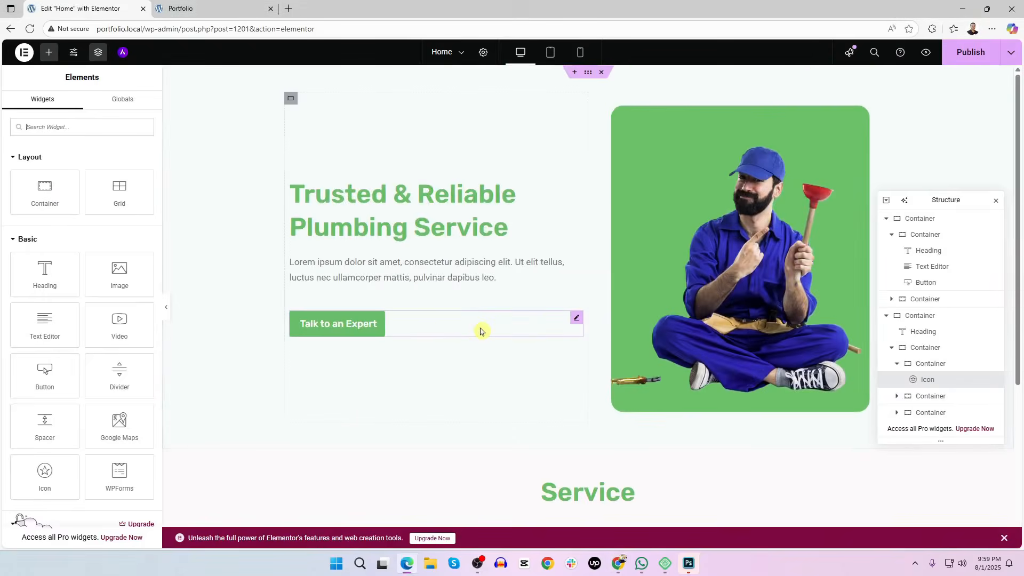
pyautogui.rightClick(438, 219)
pyautogui.click(473, 271)
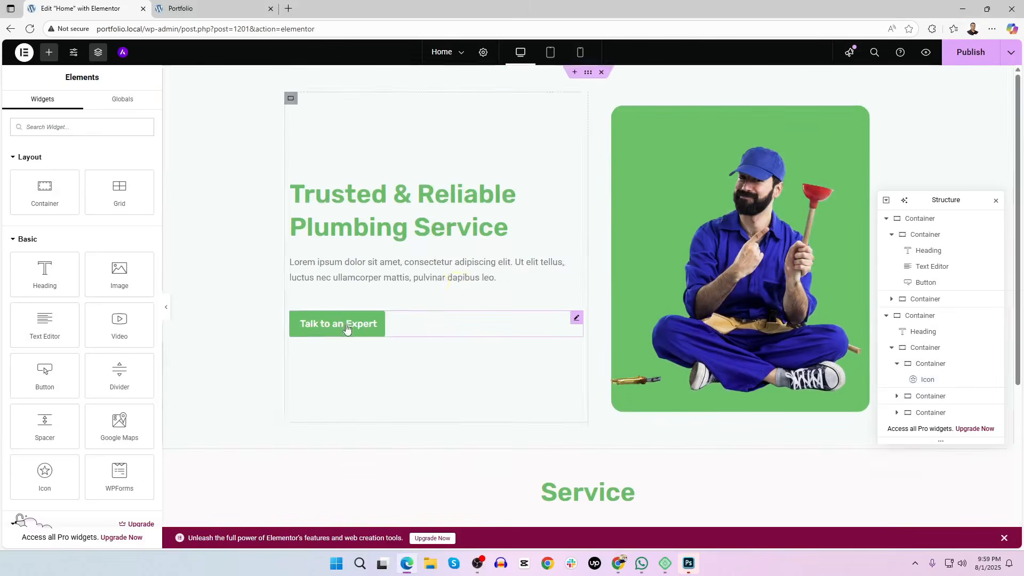
pyautogui.hotkey('alt', 'Tab')
pyautogui.hotkey('alt', 'Tab')
pyautogui.scroll(-5, 407, 313)
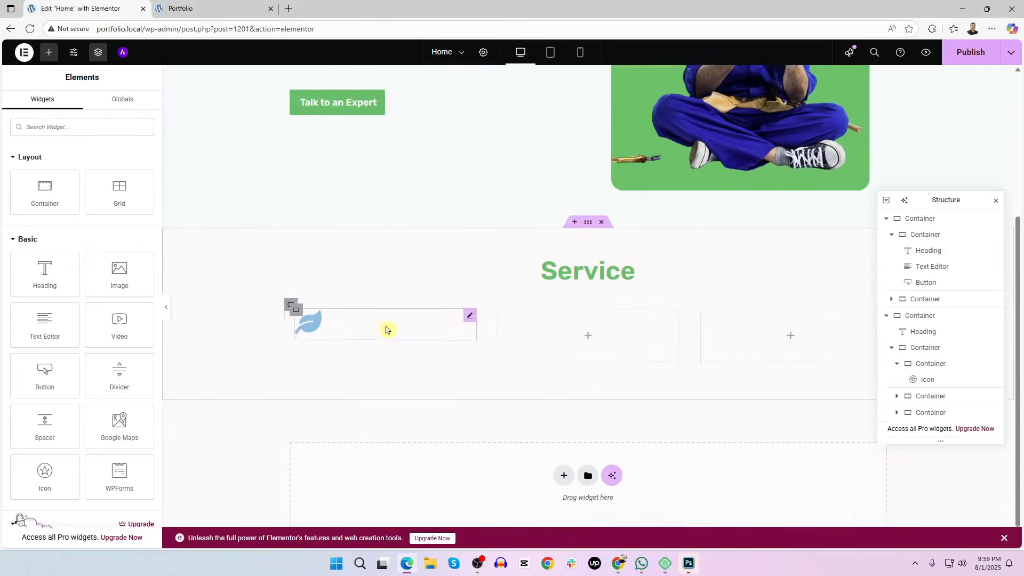
pyautogui.rightClick(341, 330)
pyautogui.click(374, 369)
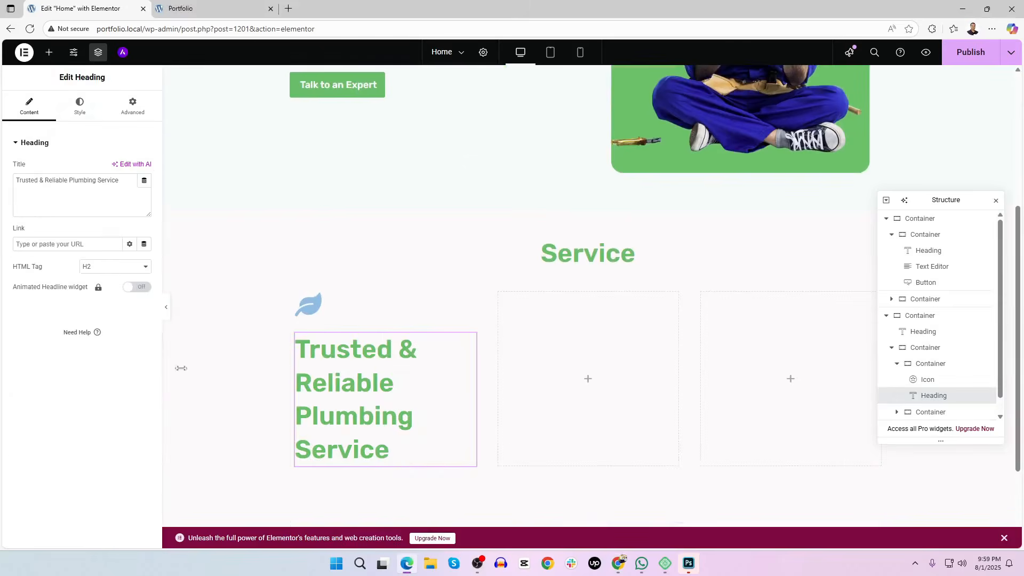
# Add a new Heading widget below the leaf icon in the first service card and delete the pasted hero heading copy
pyautogui.click(48, 52)
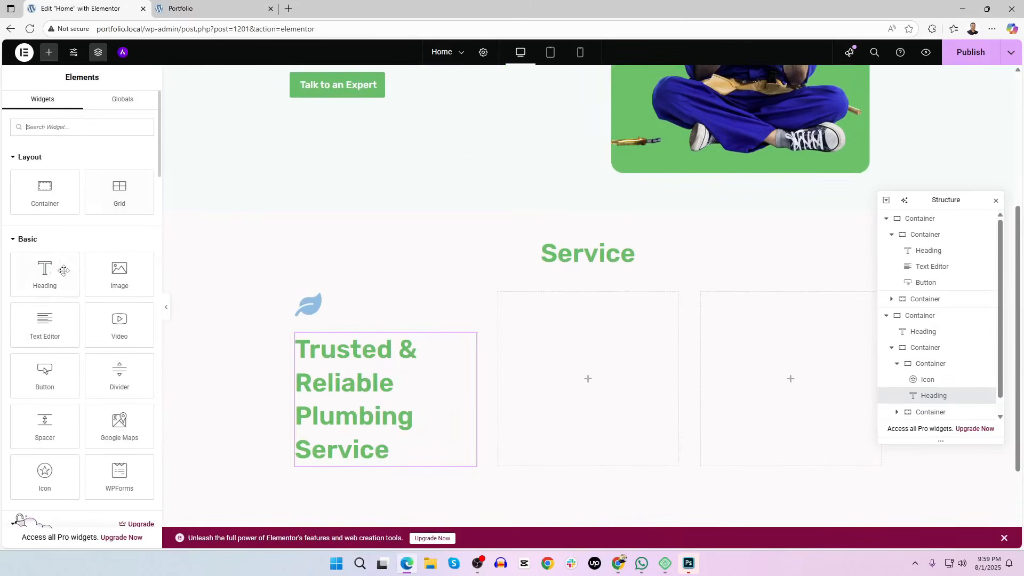
pyautogui.moveTo(45, 275); pyautogui.dragTo(361, 326)
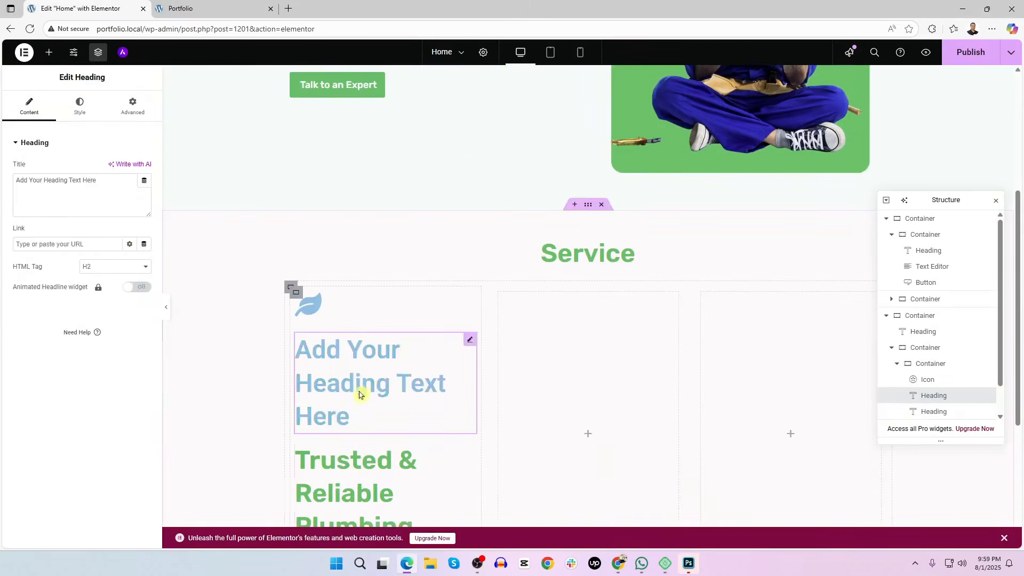
pyautogui.rightClick(349, 490)
pyautogui.click(374, 535)
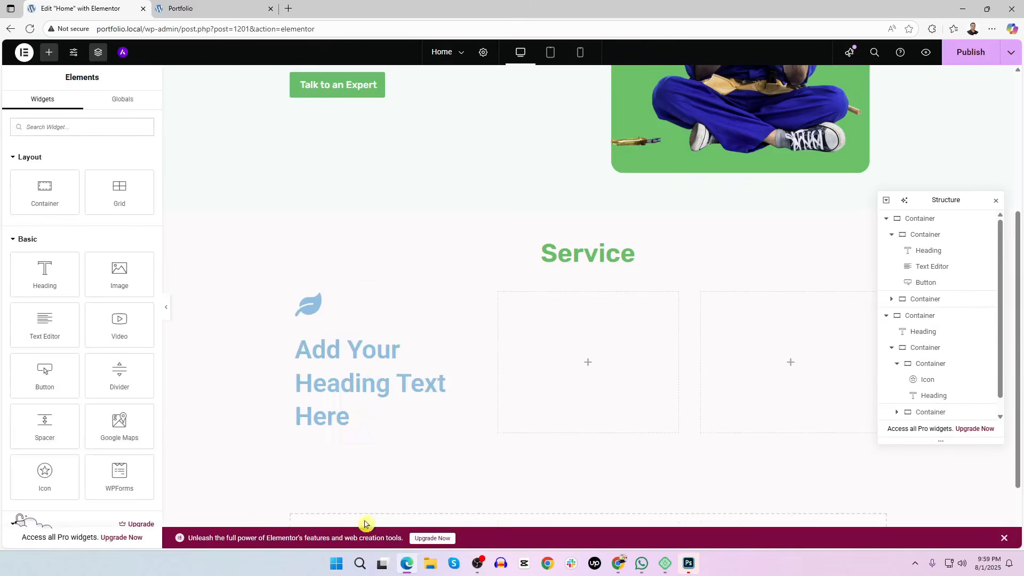
# Set the font family of the first service card's new heading to Rubik
pyautogui.click(346, 386)
pyautogui.click(79, 107)
pyautogui.click(144, 198)
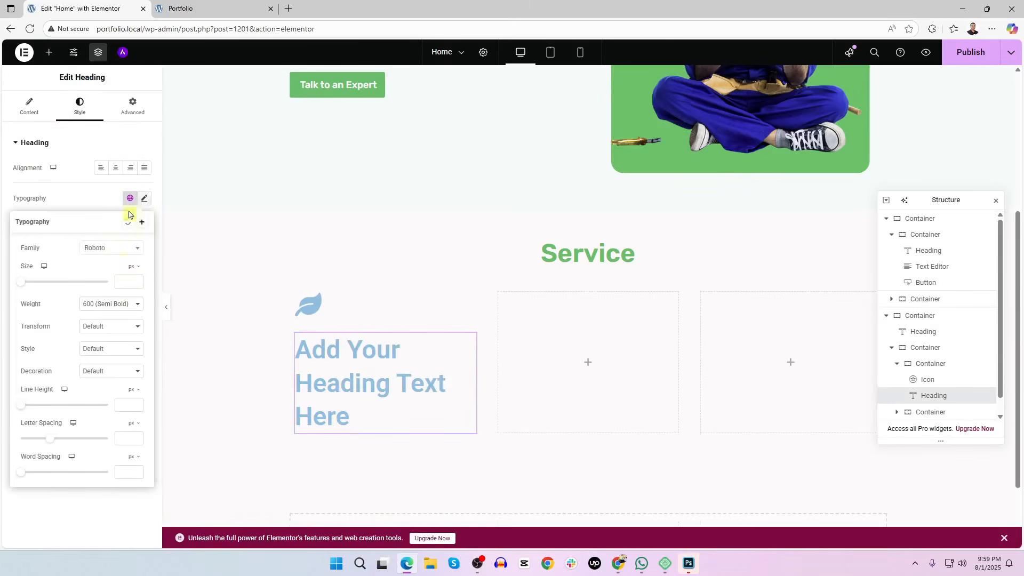
pyautogui.click(110, 250)
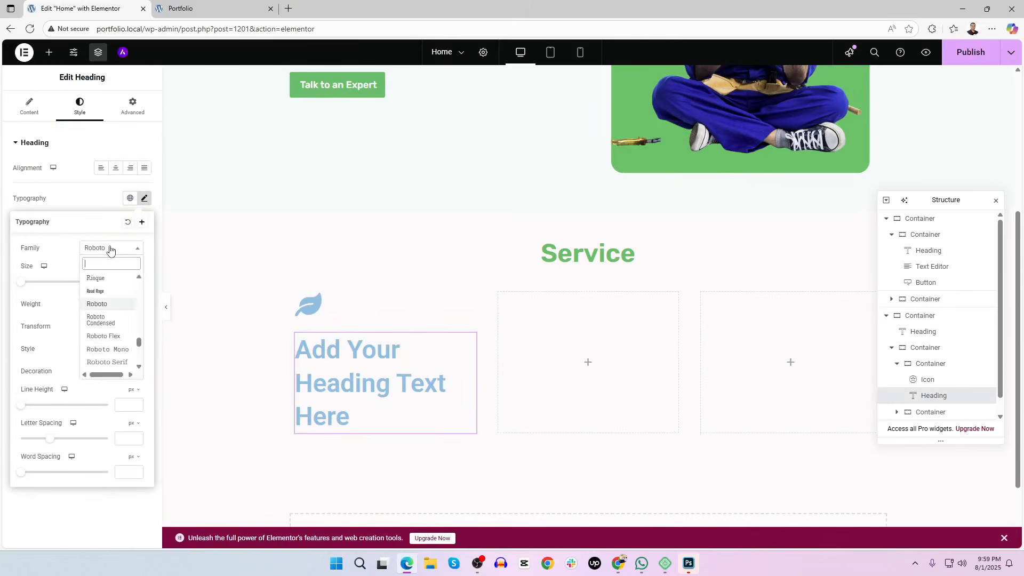
pyautogui.write('rubik')
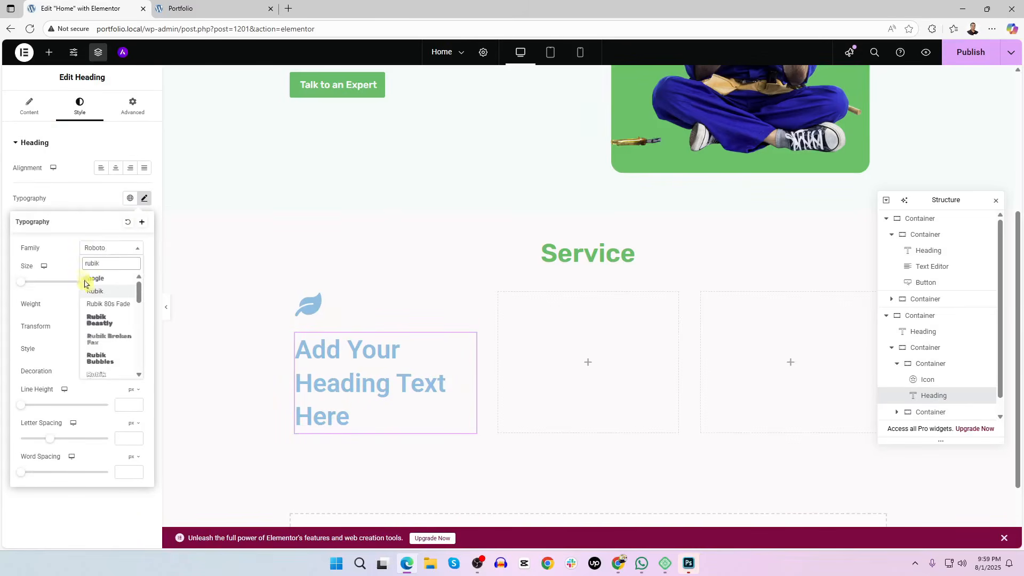
pyautogui.click(103, 292)
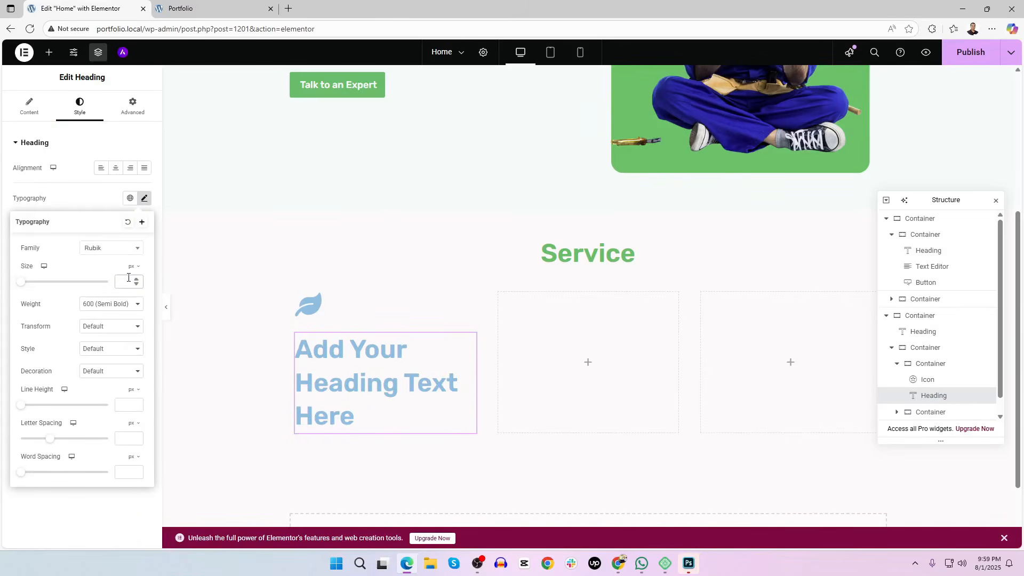
# Set the first service card heading's font size to 1.8 em
pyautogui.write('2')
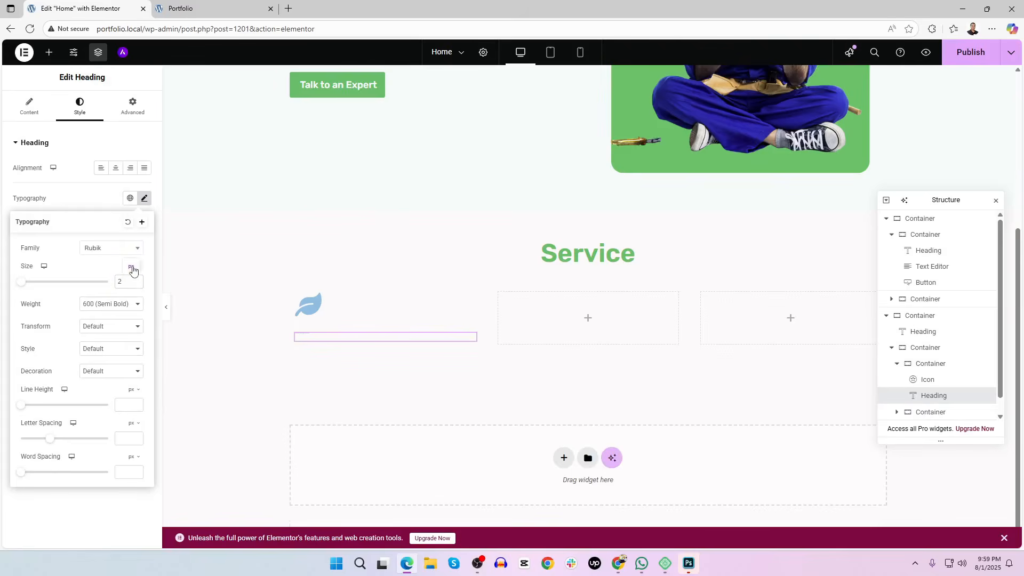
pyautogui.click(133, 268)
pyautogui.click(134, 284)
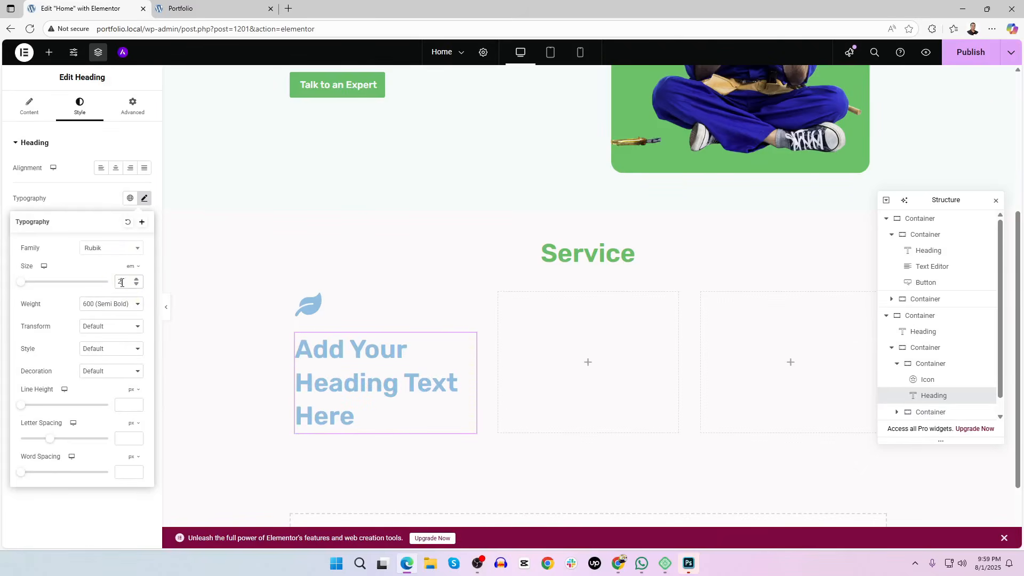
pyautogui.write('1.8')
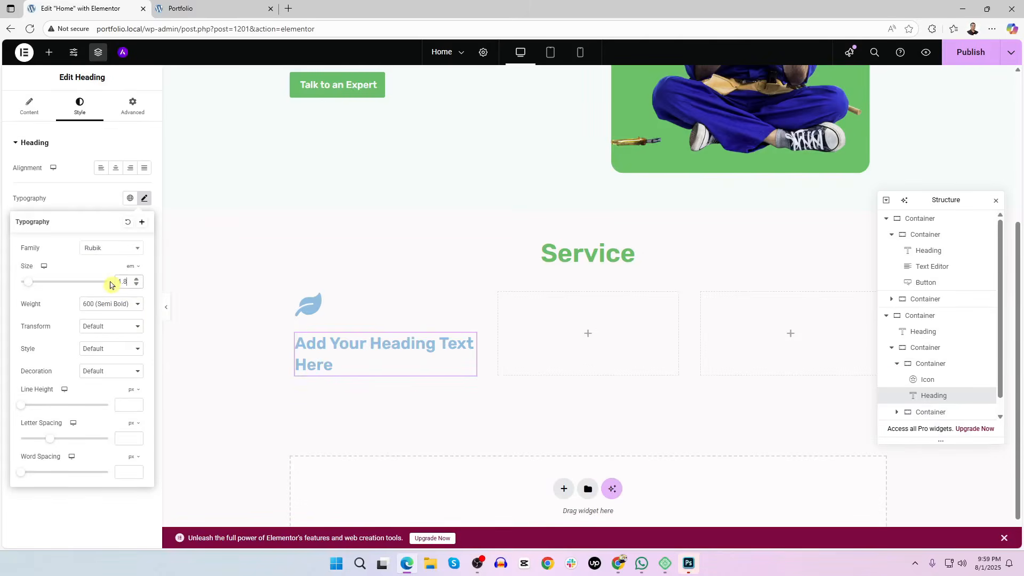
pyautogui.click(82, 195)
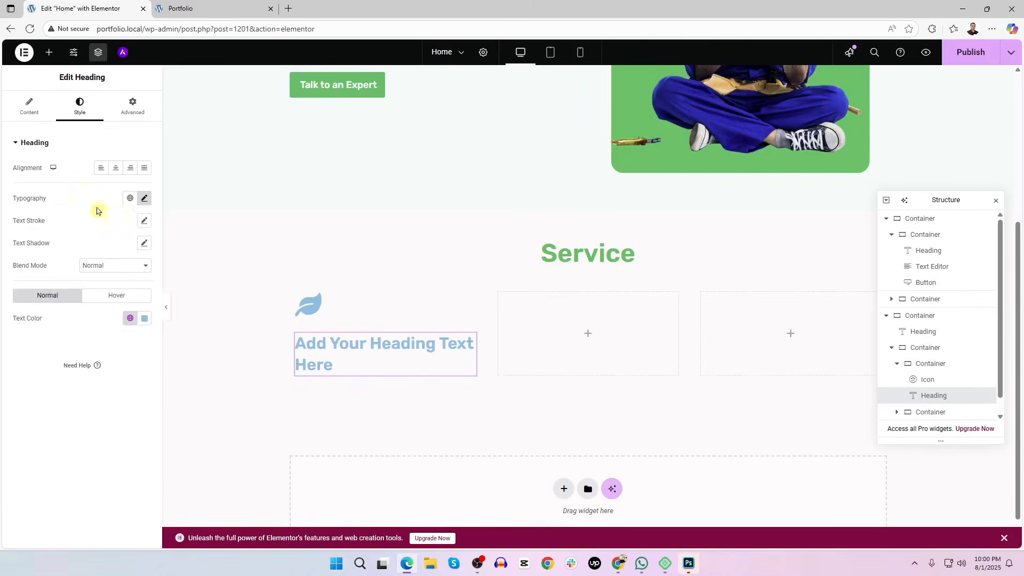
# Check the first card's title in the Dribbble design and change the Elementor card heading's text to "Tap Repair"
pyautogui.click(29, 107)
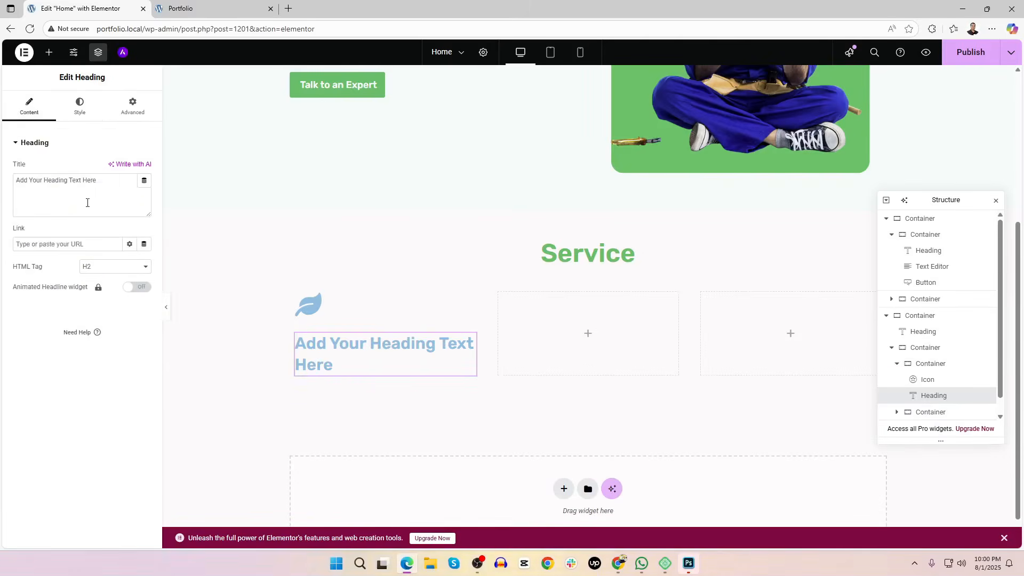
pyautogui.tripleClick(113, 185)
pyautogui.hotkey('alt', 'Tab')
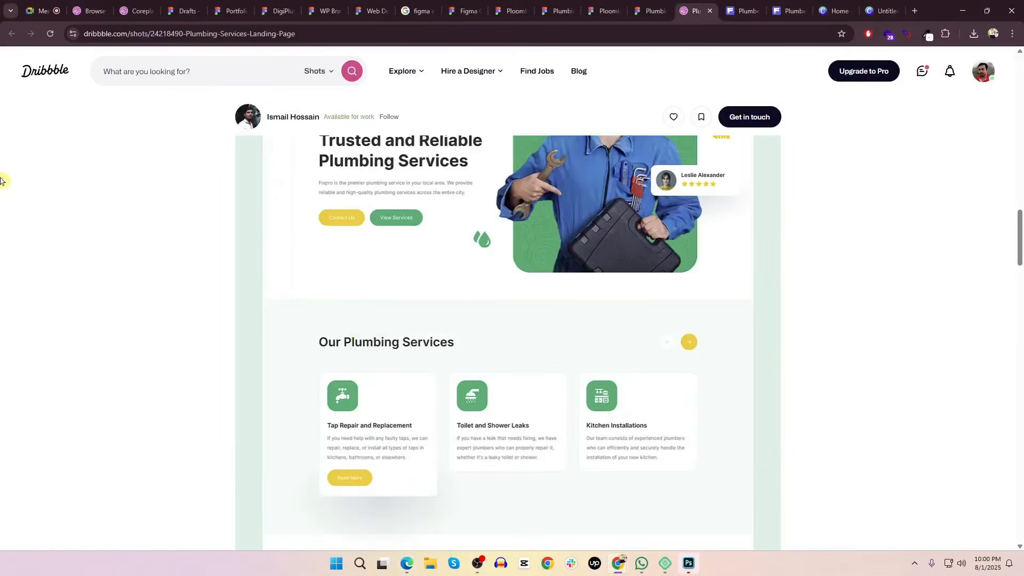
pyautogui.hotkey('alt', 'Tab')
pyautogui.write('Ta')
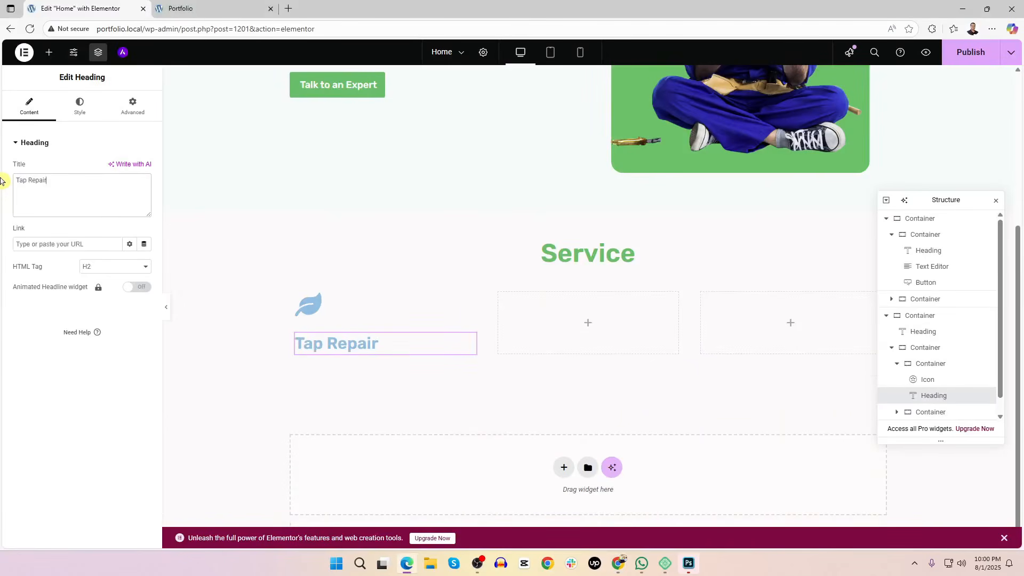
pyautogui.hotkey('alt', 'Tab')
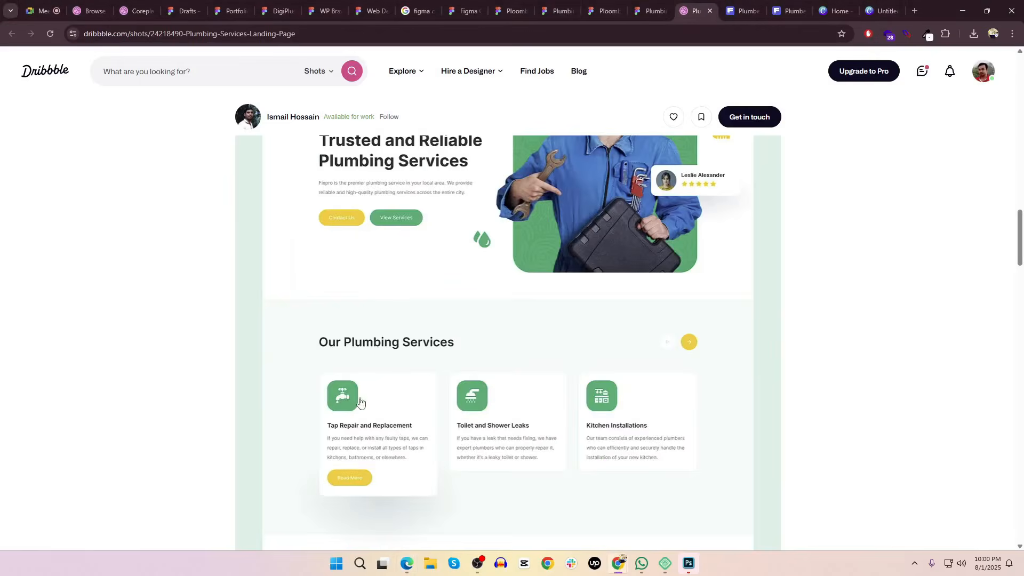
pyautogui.hotkey('alt', 'Tab')
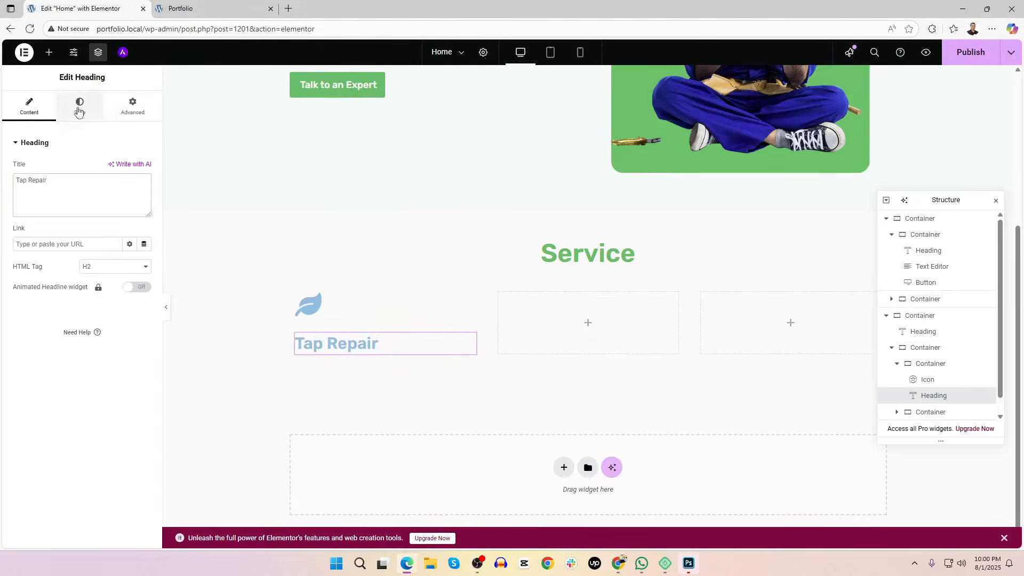
# Add a Text Editor widget below the "Tap Repair" heading in the first service card
pyautogui.click(79, 110)
pyautogui.click(48, 51)
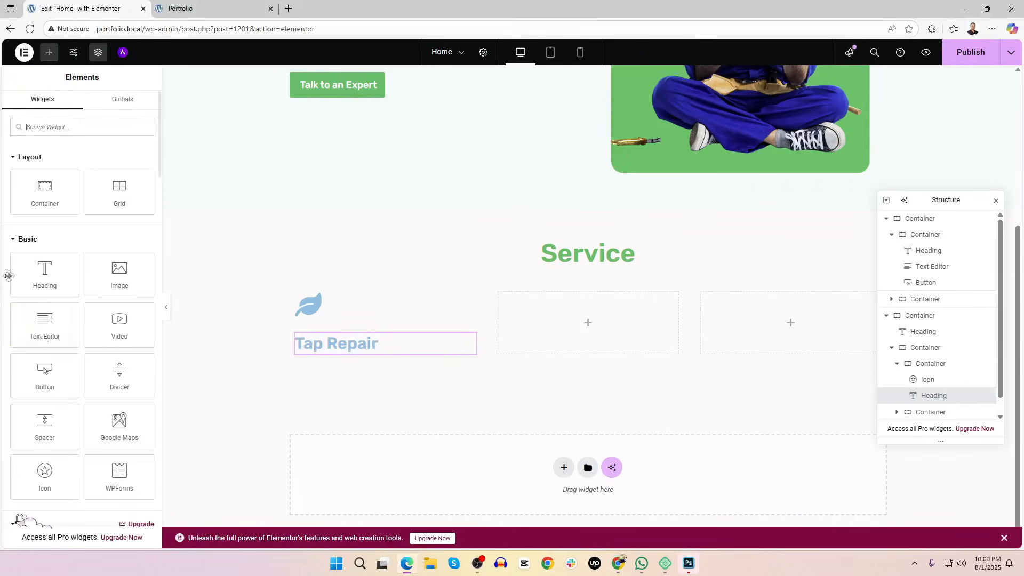
pyautogui.moveTo(46, 322); pyautogui.dragTo(349, 359)
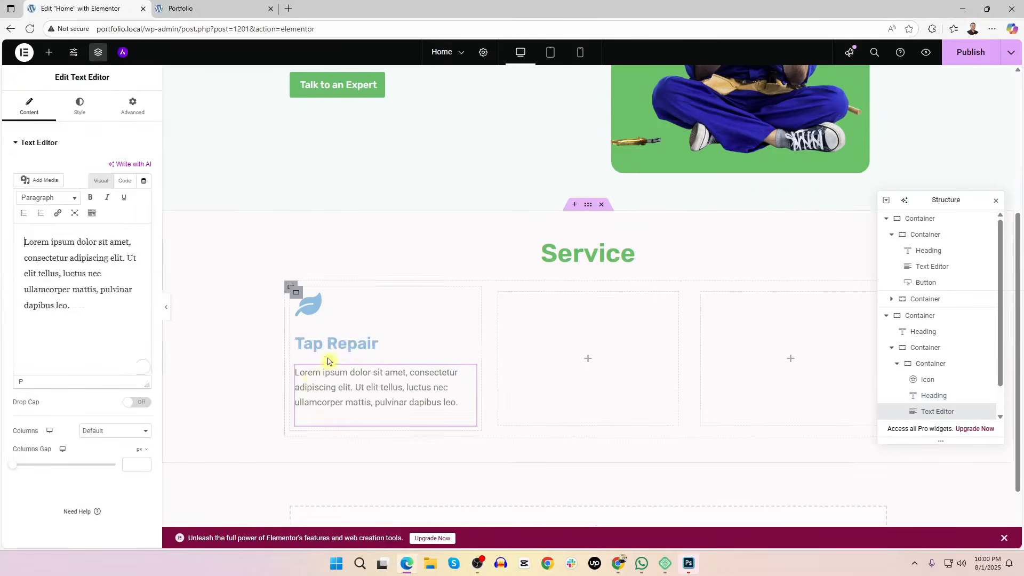
# Set the "Tap Repair" heading's text color to the global Theme Color 3
pyautogui.click(378, 330)
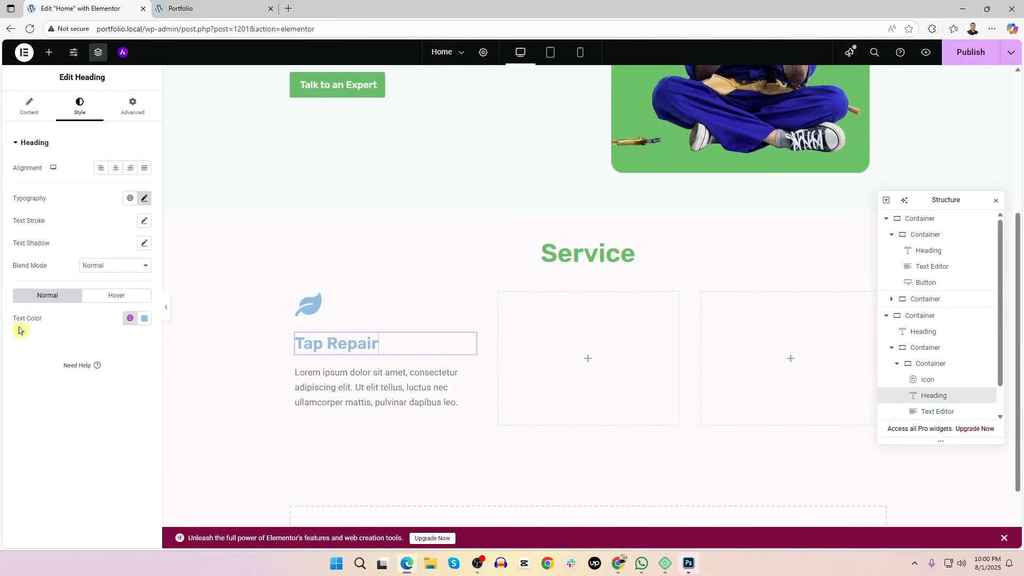
pyautogui.click(130, 319)
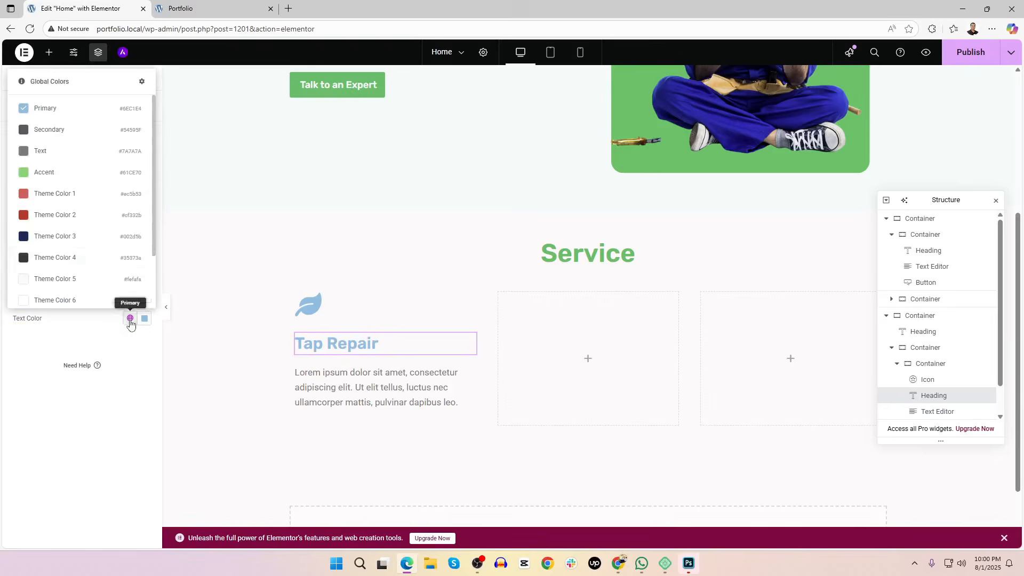
pyautogui.click(60, 244)
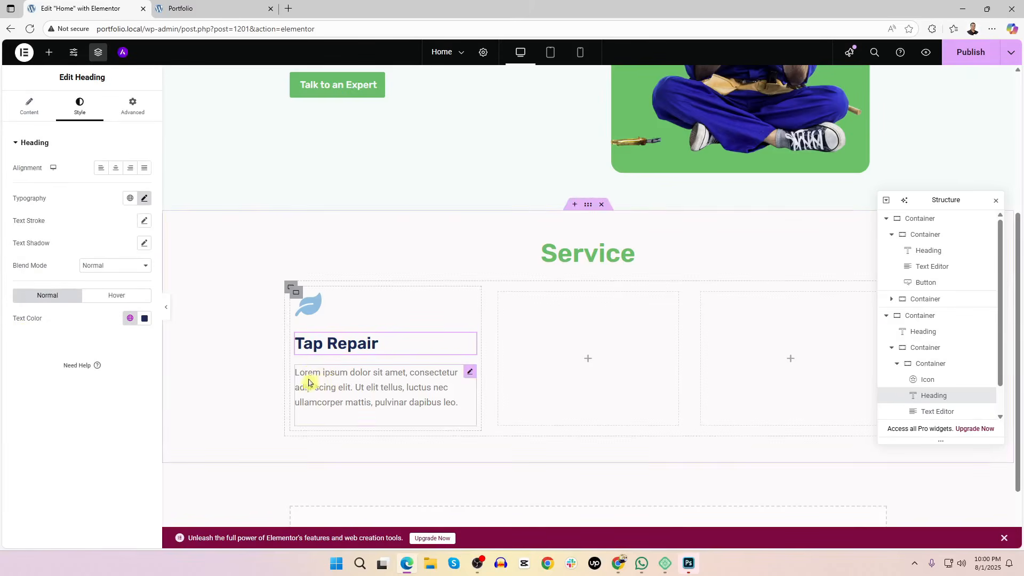
# Copy the green background color of the "Talk to an Expert" button and apply it as the leaf icon's primary color
pyautogui.click(312, 312)
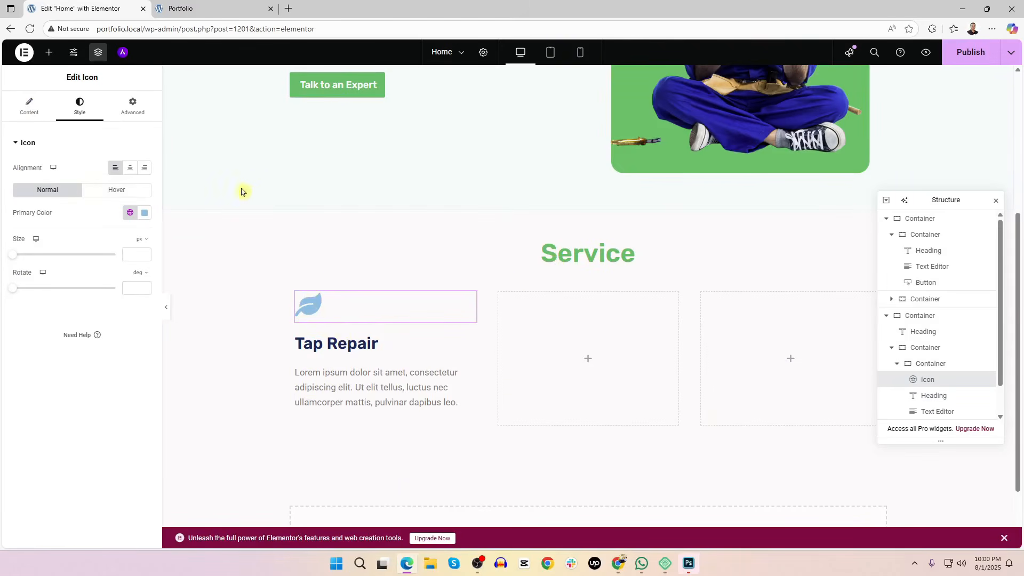
pyautogui.scroll(2, 215, 176)
pyautogui.click(373, 198)
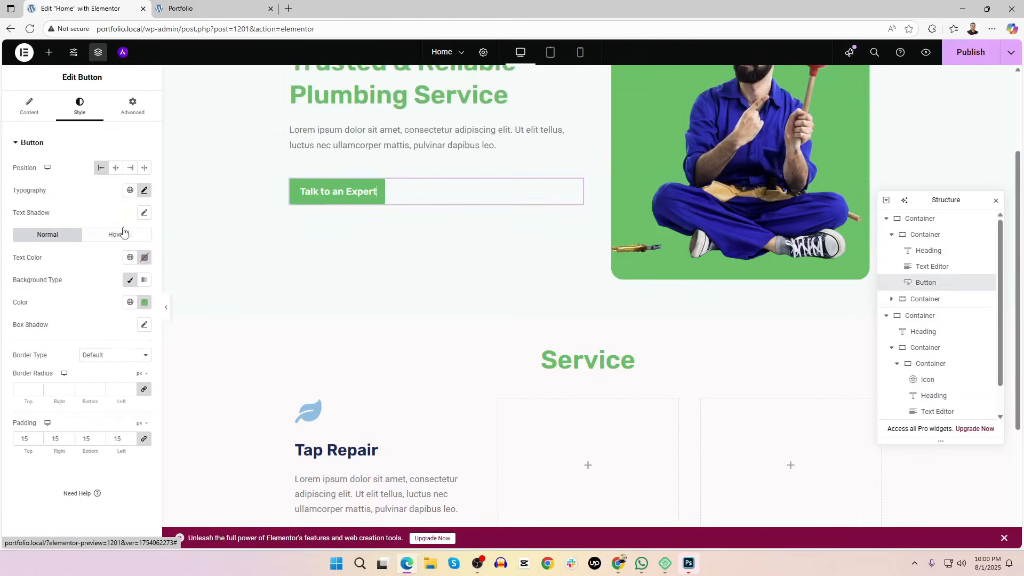
pyautogui.click(143, 303)
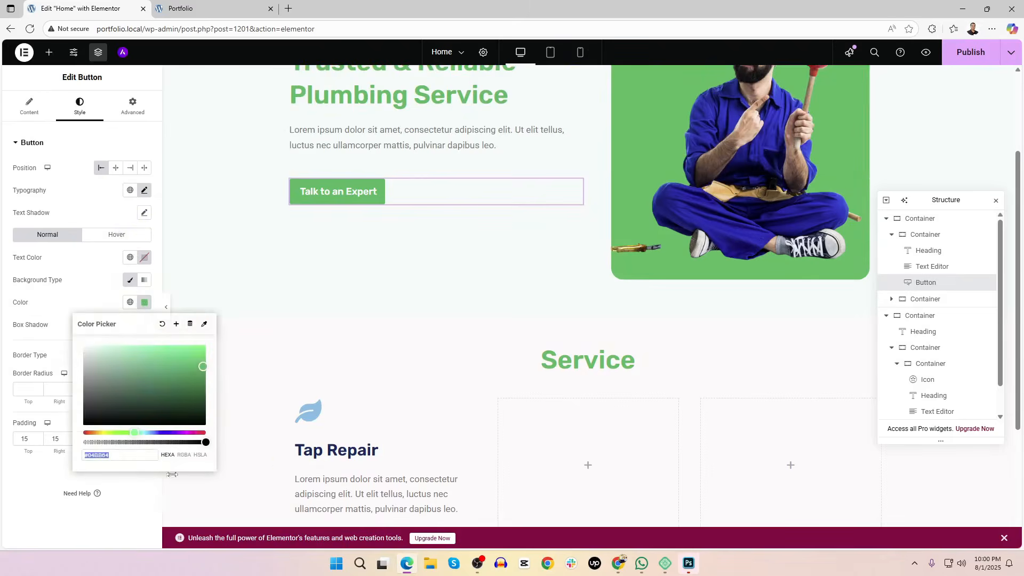
pyautogui.click(311, 415)
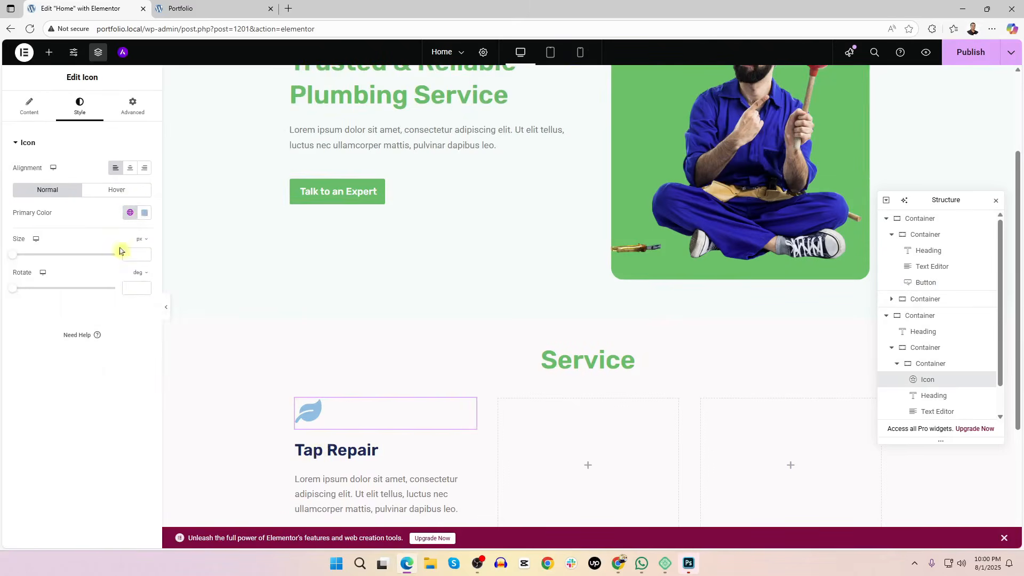
pyautogui.click(143, 215)
pyautogui.hotkey('ctrl', 'v')
pyautogui.click(87, 468)
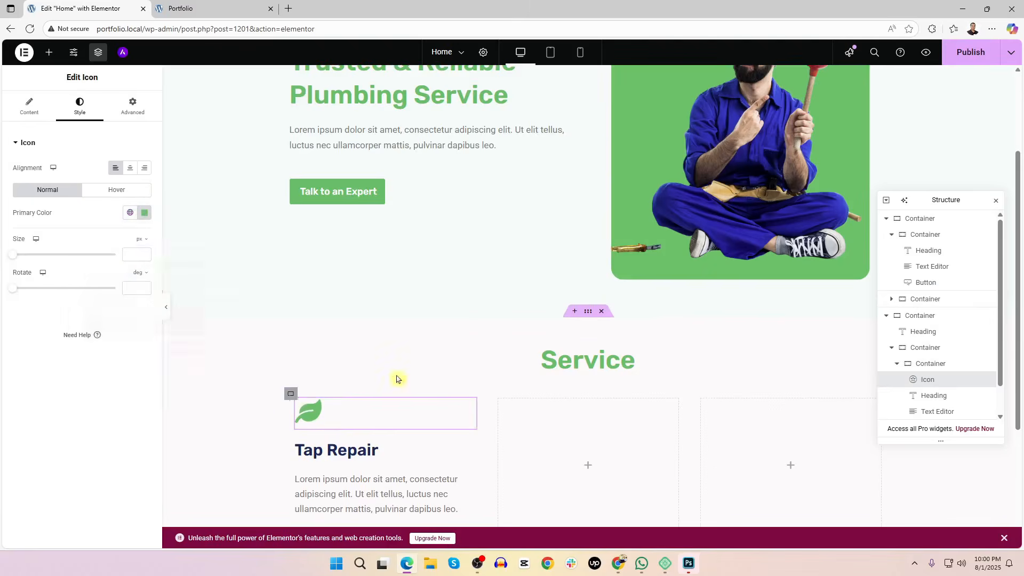
# Copy the hero's "Talk to an Expert" button and paste it below the text in the first service card
pyautogui.scroll(-2, 397, 379)
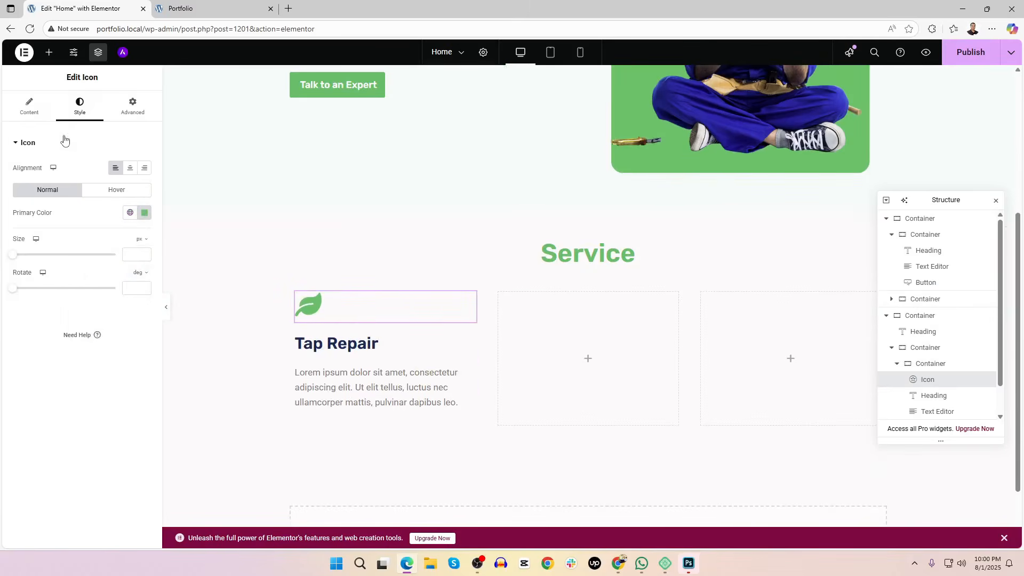
pyautogui.rightClick(345, 89)
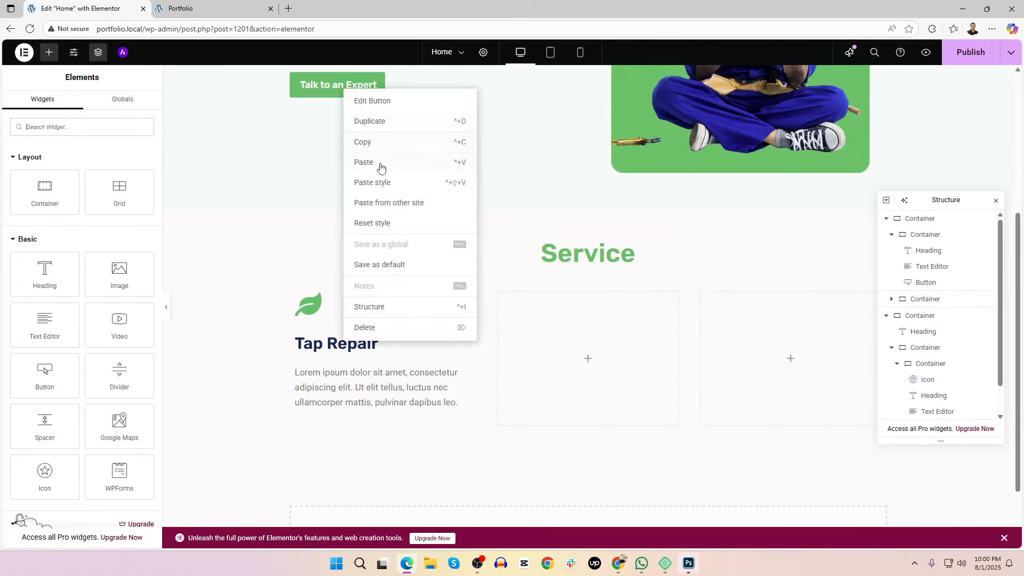
pyautogui.click(371, 142)
pyautogui.scroll(-1, 341, 373)
pyautogui.rightClick(344, 370)
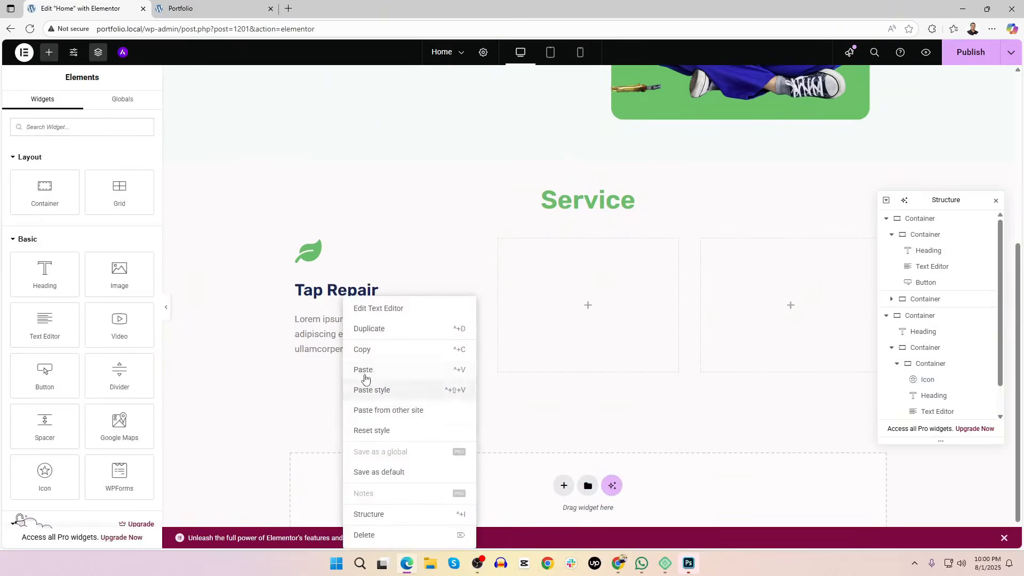
pyautogui.click(365, 374)
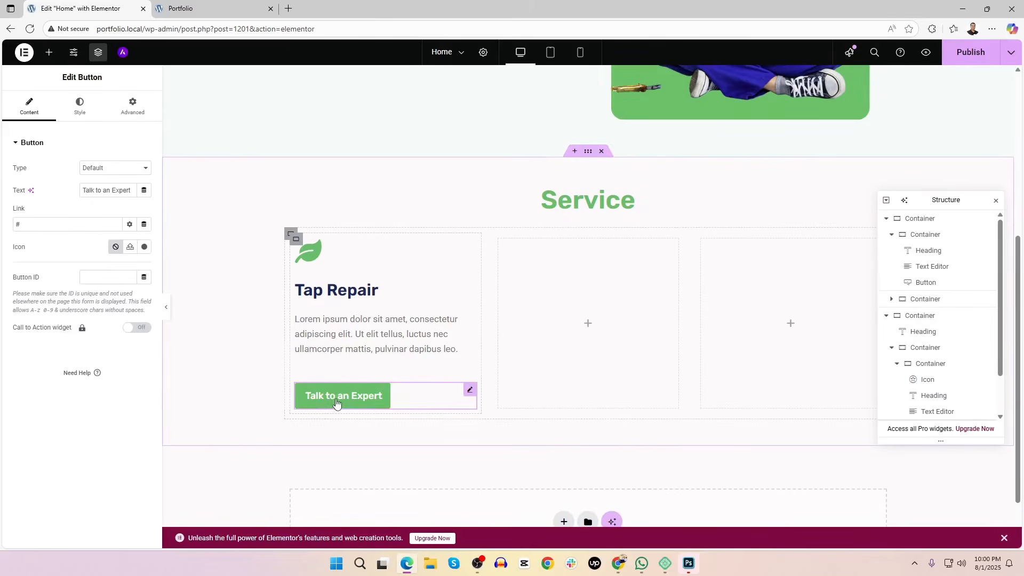
# Check the first card's button label in the Dribbble design and change the pasted Elementor button's text to "Read More"
pyautogui.hotkey('alt', 'Tab')
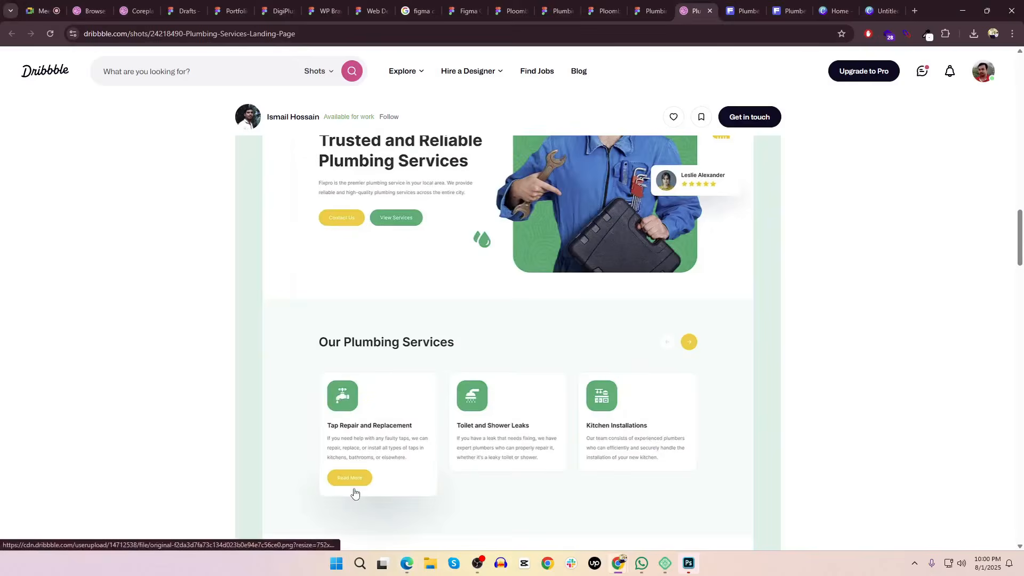
pyautogui.hotkey('alt', 'Tab')
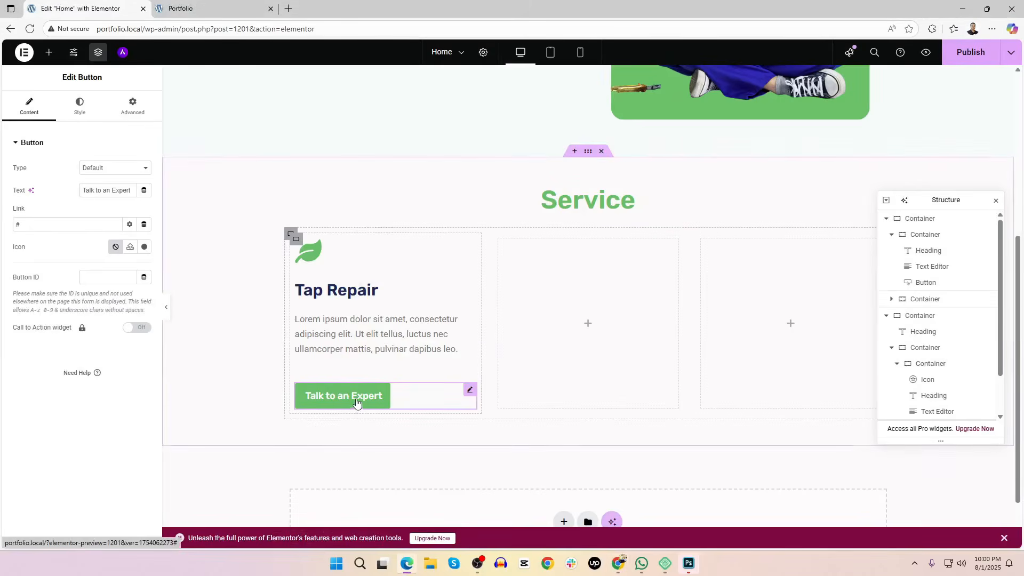
pyautogui.hotkey('alt', 'Tab')
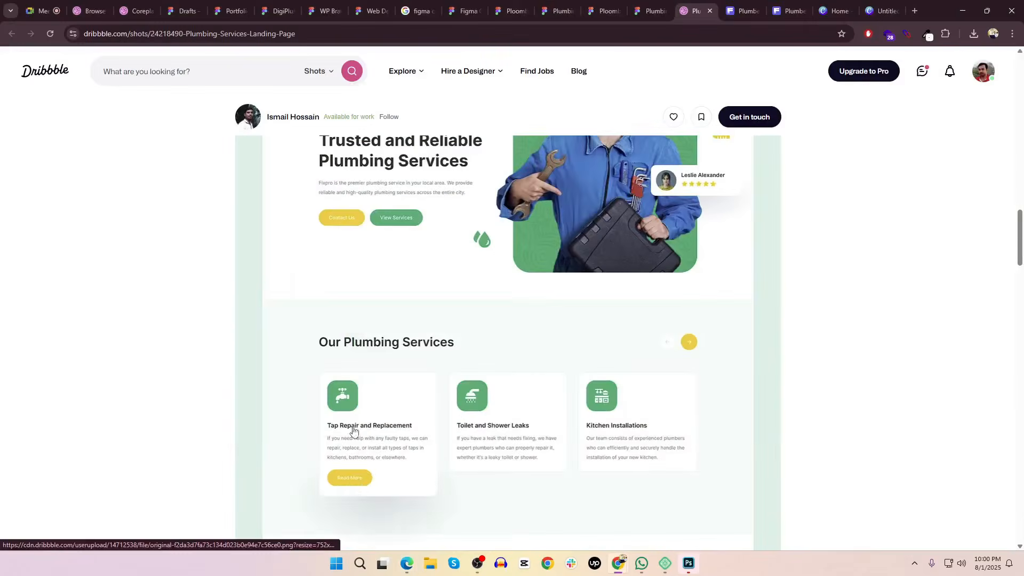
pyautogui.hotkey('alt', 'Tab')
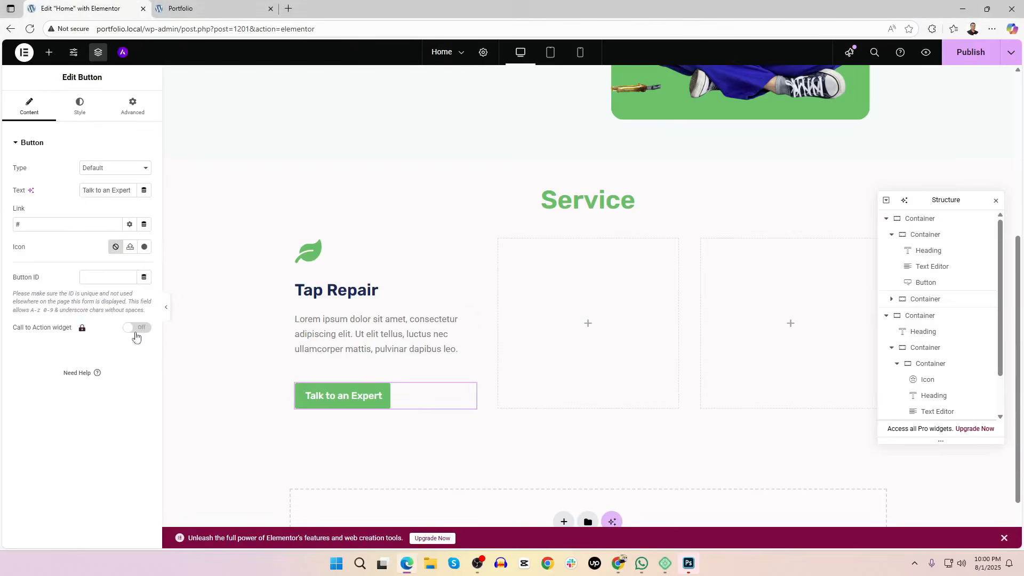
pyautogui.tripleClick(112, 193)
pyautogui.write('Read')
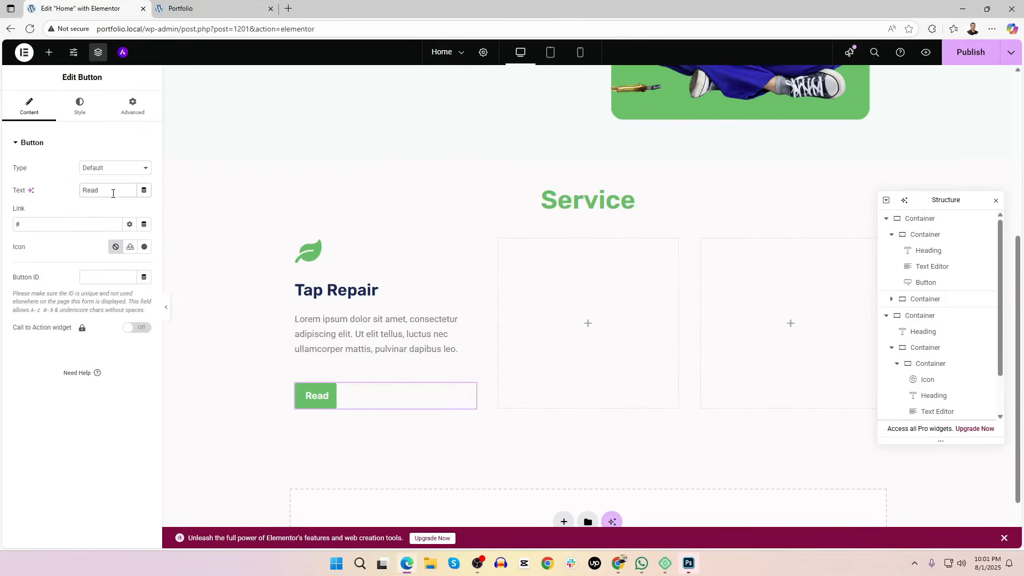
pyautogui.write(' More')
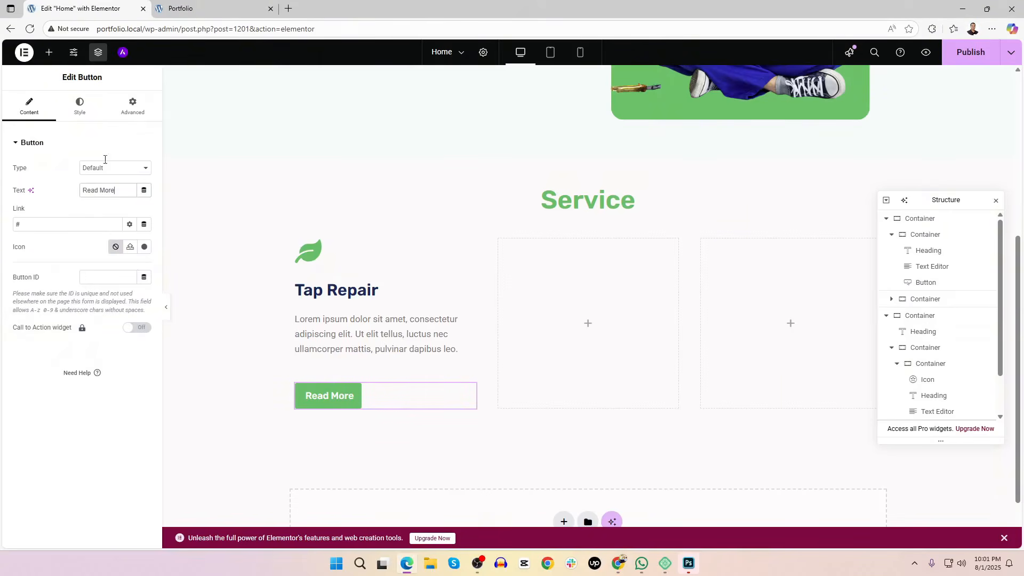
pyautogui.click(311, 258)
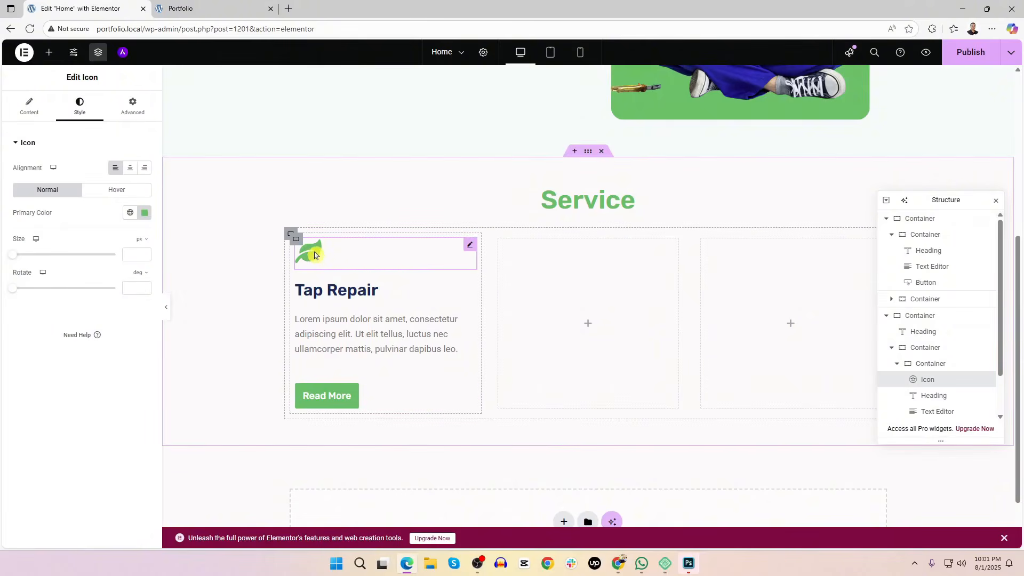
pyautogui.click(30, 105)
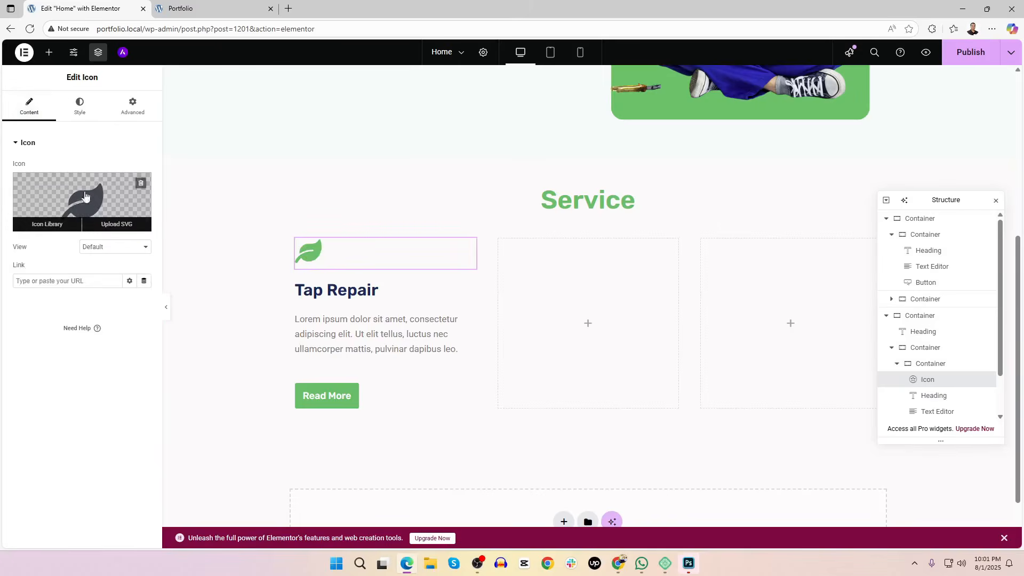
pyautogui.click(80, 106)
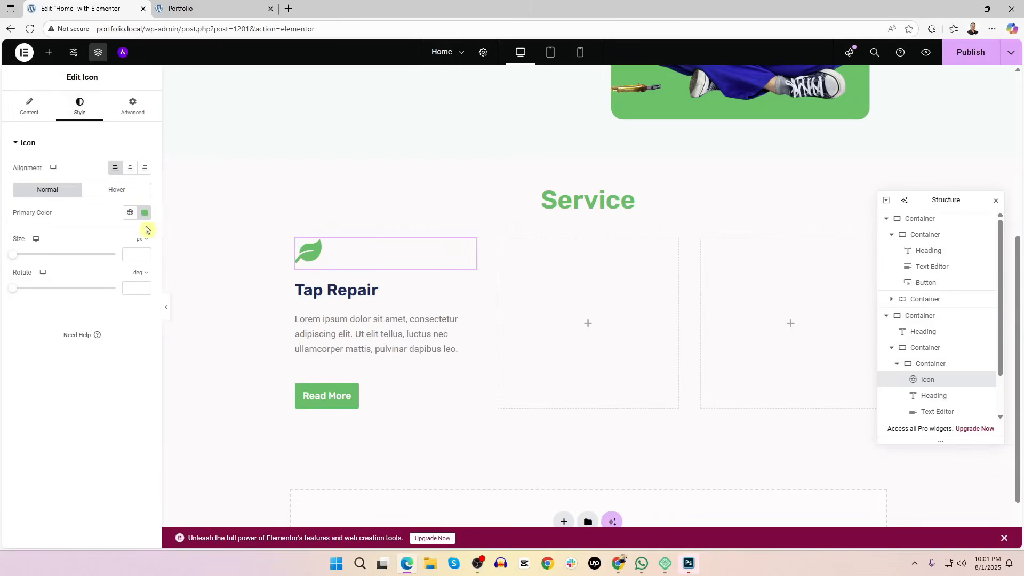
# Set the text color of the paragraph in the first service card to the global color #54595F
pyautogui.click(347, 331)
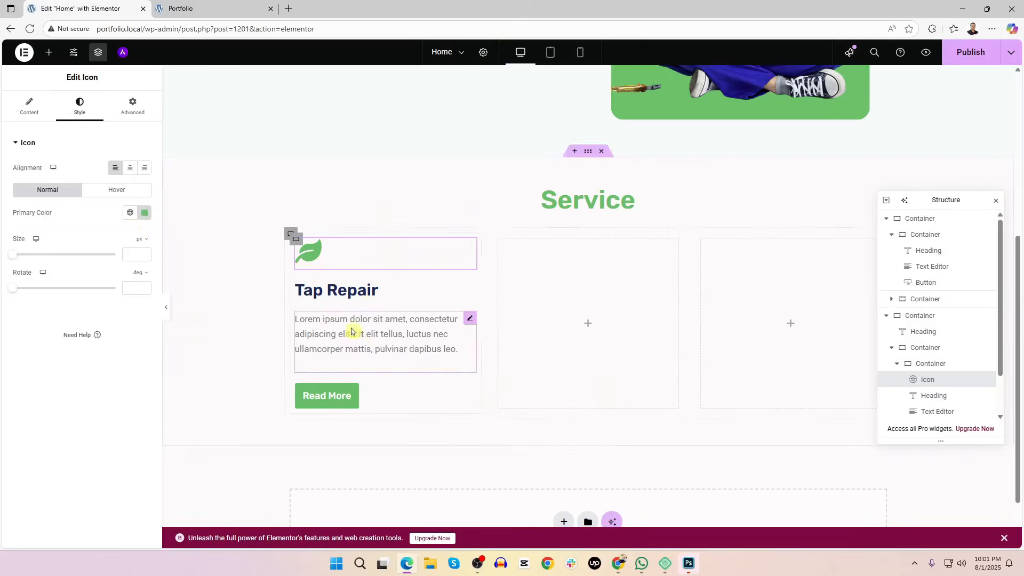
pyautogui.click(80, 106)
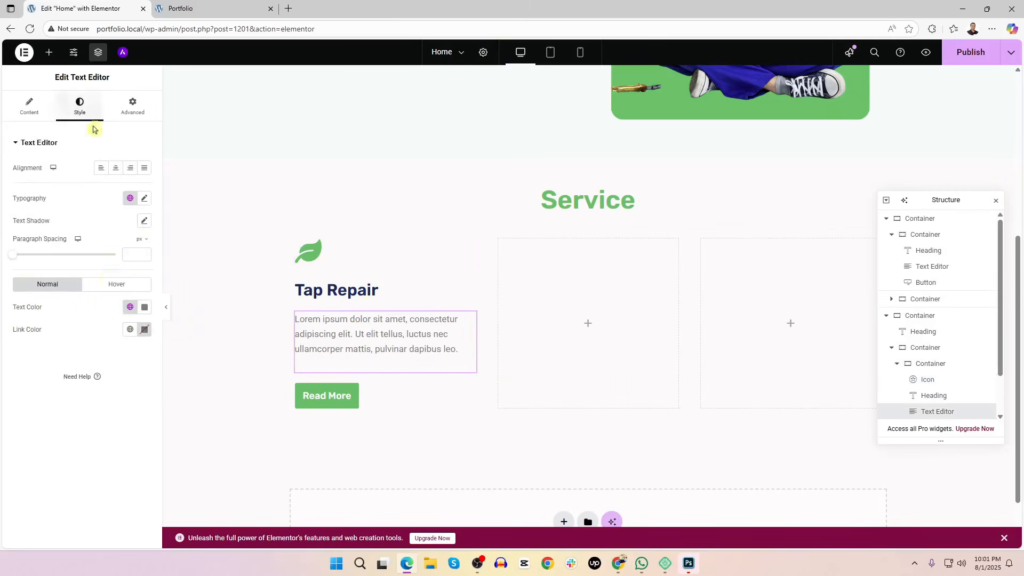
pyautogui.click(130, 307)
pyautogui.click(49, 118)
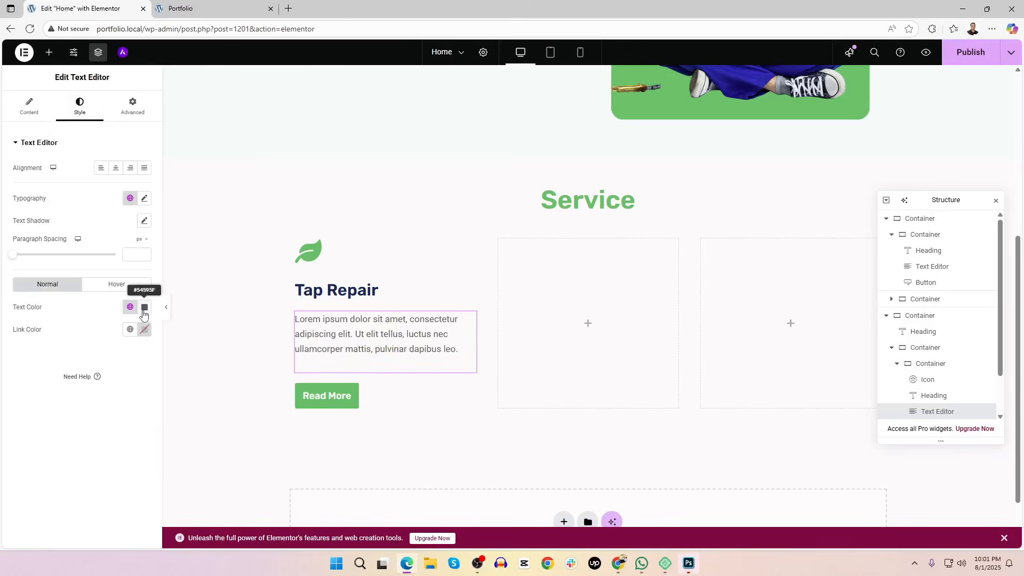
# Try a darker green as the "Service" heading's text color and undo the change
pyautogui.click(599, 201)
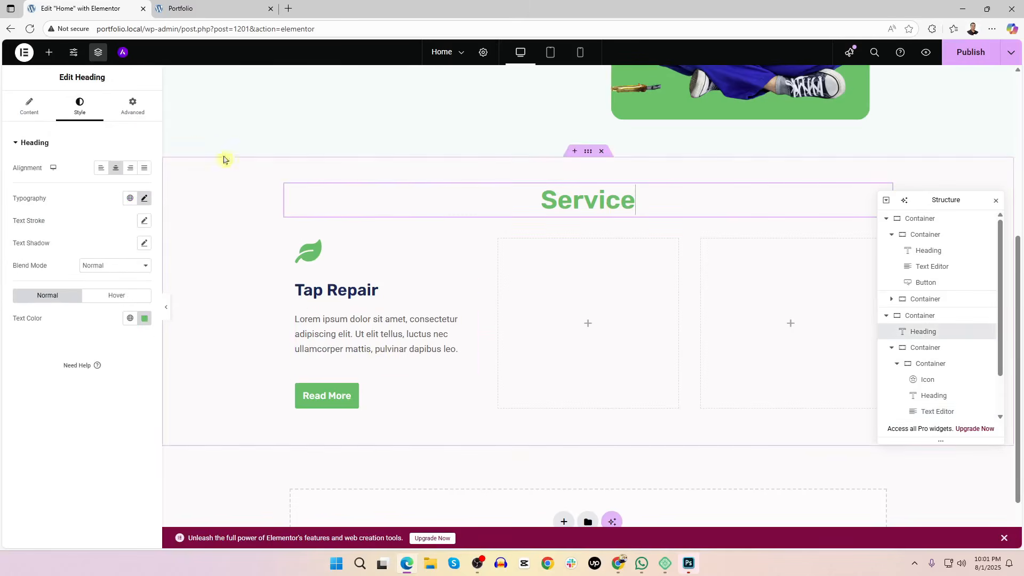
pyautogui.click(143, 319)
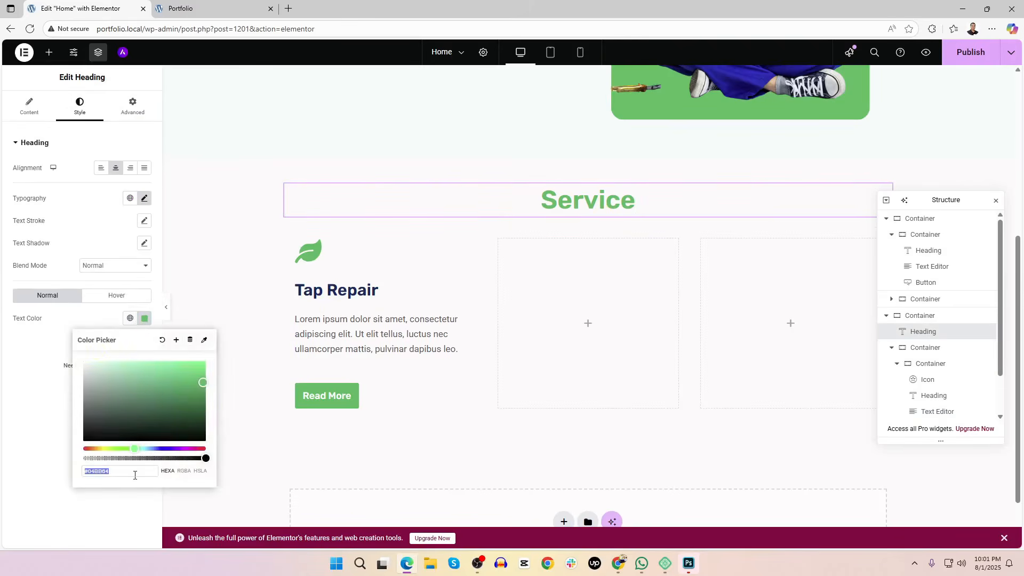
pyautogui.moveTo(148, 421)
pyautogui.mouseDown()
pyautogui.moveTo(143, 379)
pyautogui.moveTo(101, 402)
pyautogui.moveTo(210, 453)
pyautogui.moveTo(146, 376)
pyautogui.moveTo(172, 409)
pyautogui.mouseUp()
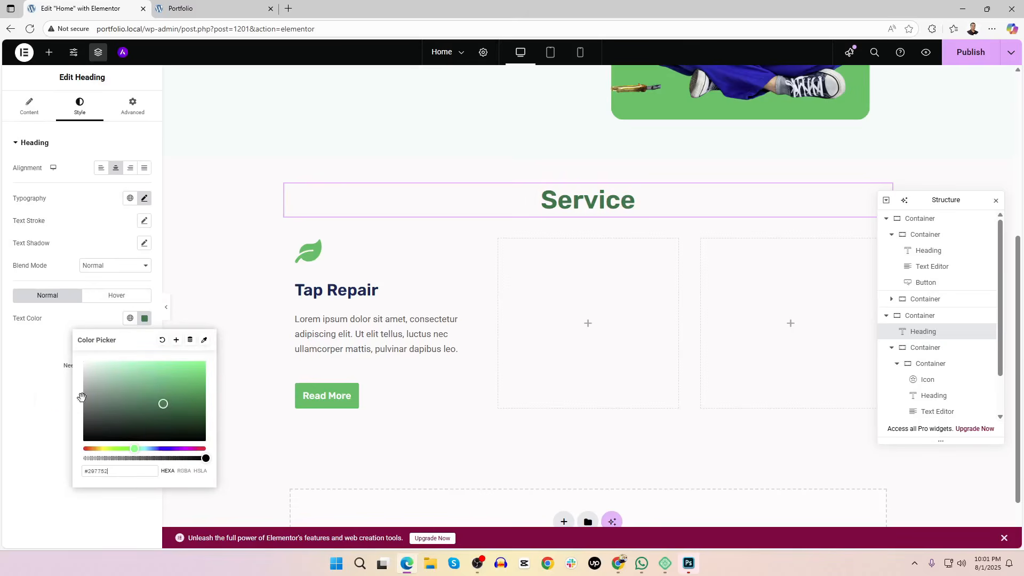
pyautogui.click(43, 398)
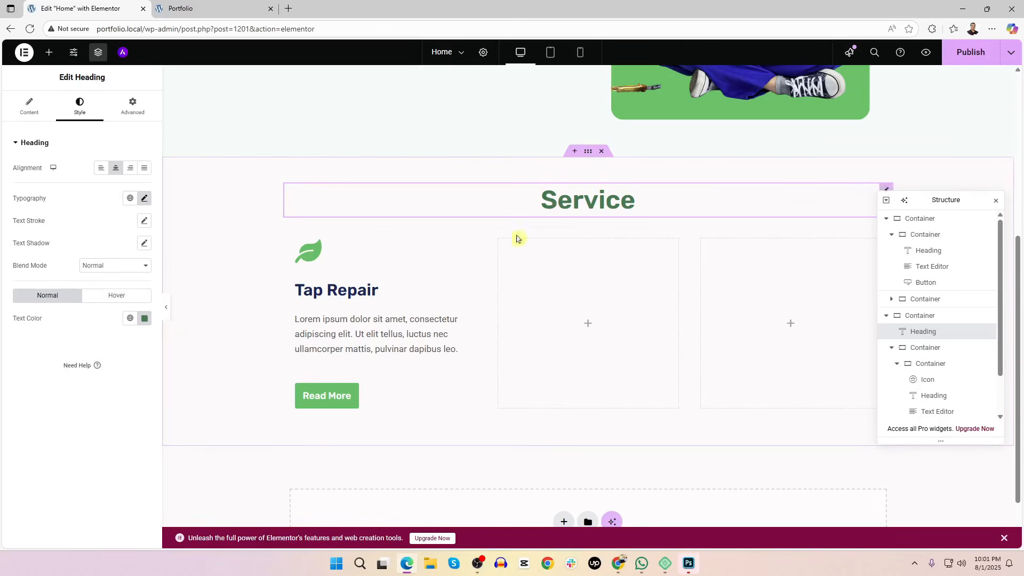
pyautogui.hotkey('ctrl', 'z')
pyautogui.hotkey('ctrl', 'z')
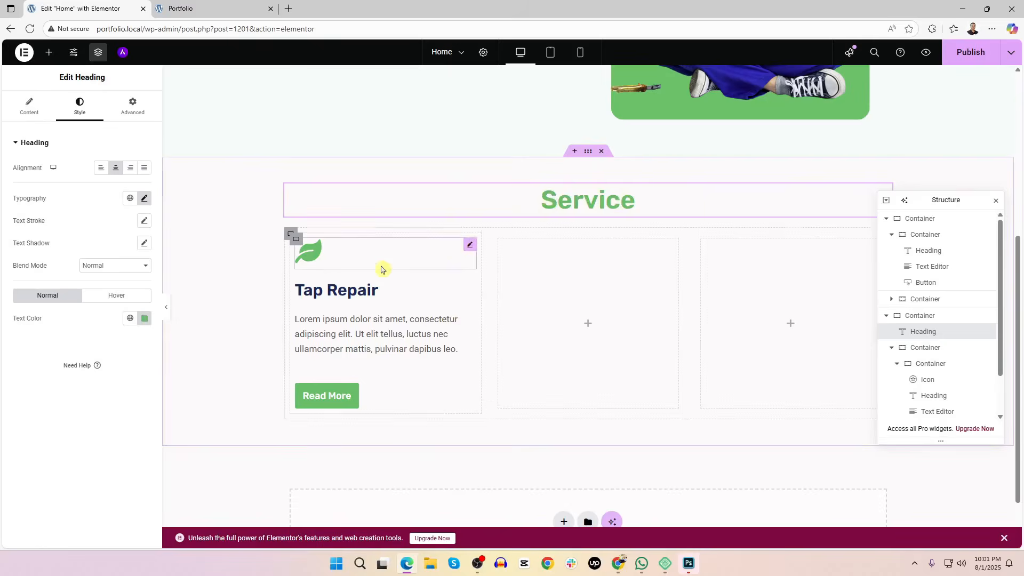
# Copy the hex code of the "Service" heading's green text color
pyautogui.scroll(3, 381, 268)
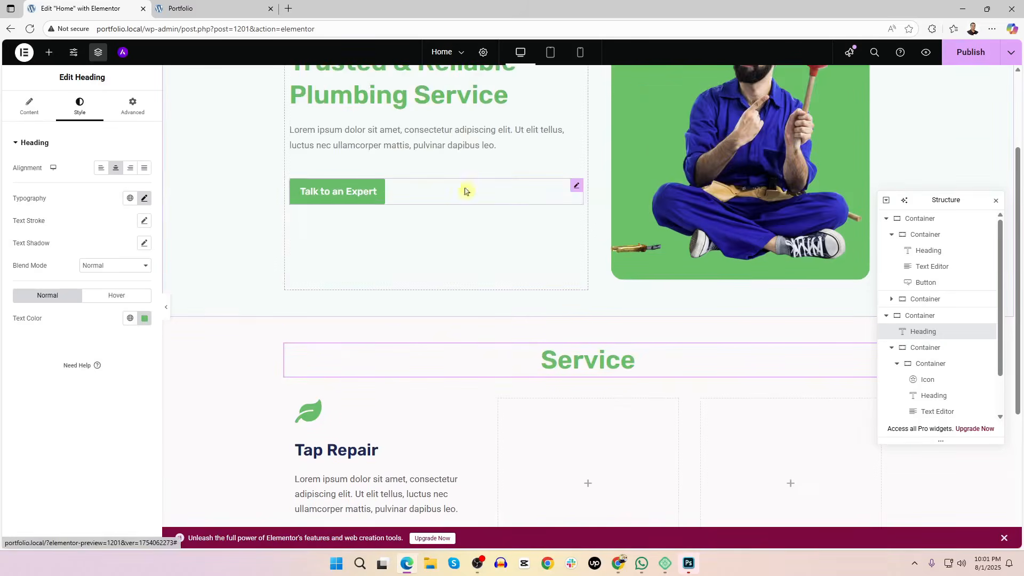
pyautogui.scroll(-1, 594, 299)
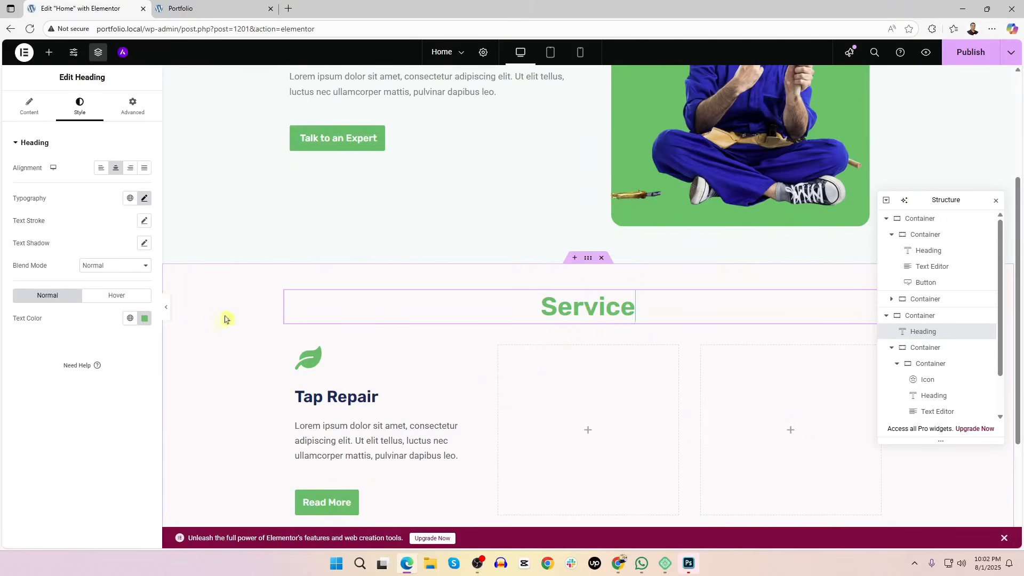
pyautogui.click(144, 318)
pyautogui.click(100, 471)
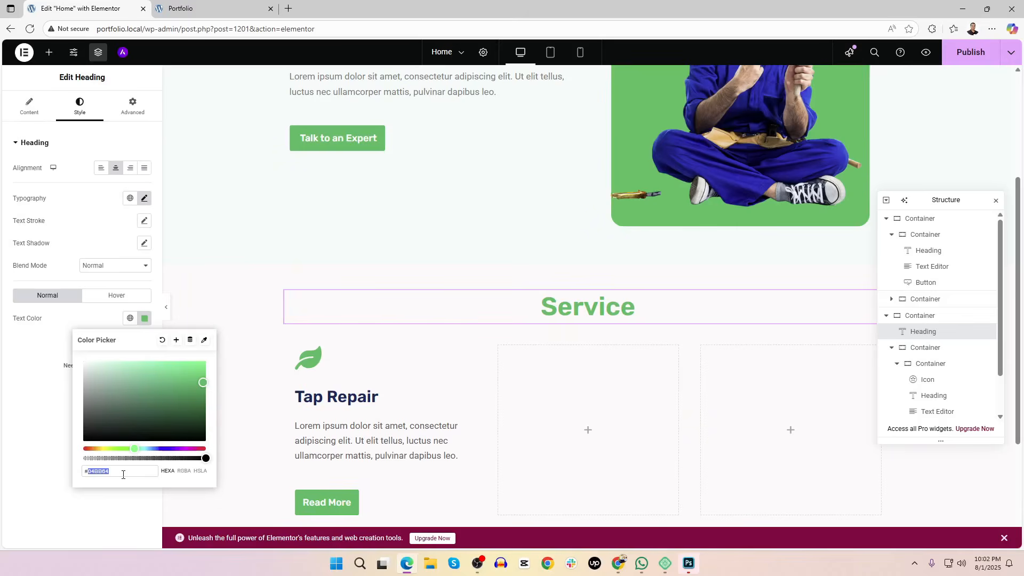
pyautogui.click(28, 480)
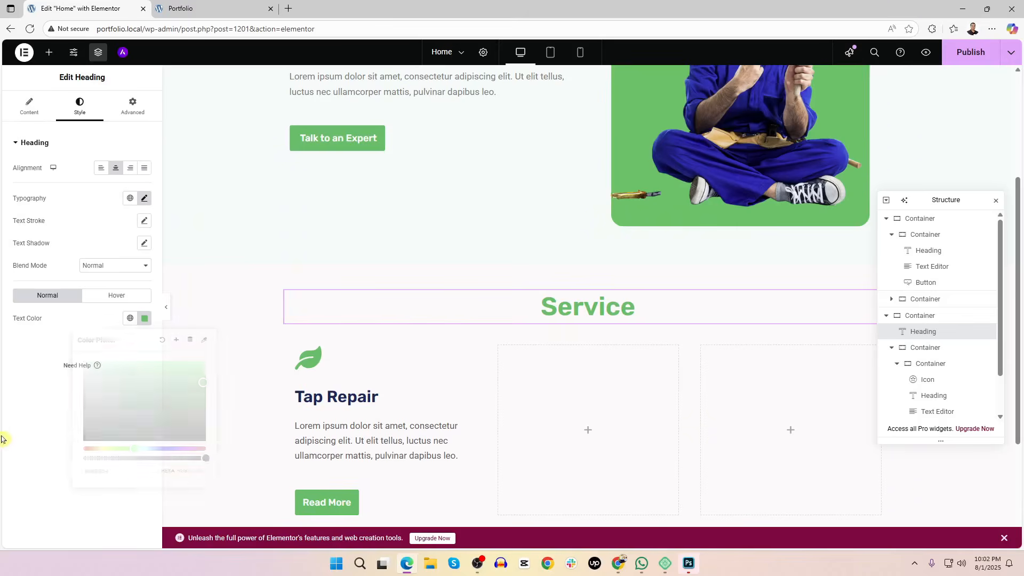
pyautogui.click(143, 320)
pyautogui.rightClick(113, 476)
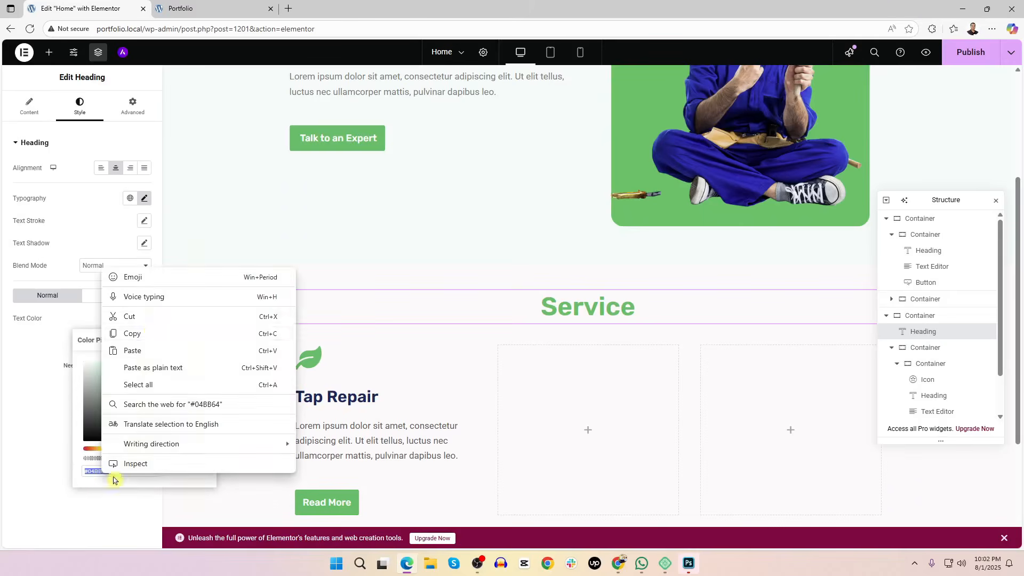
pyautogui.click(129, 342)
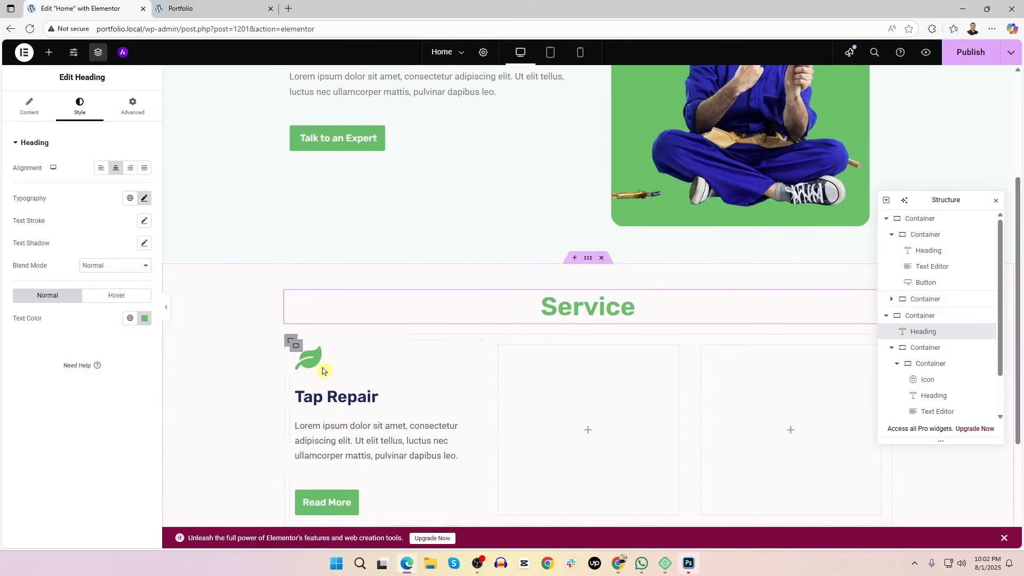
# Compare the hero and service sections in Elementor with the Dribbble design, and examine the design's sections below the service cards
pyautogui.scroll(-3, 342, 368)
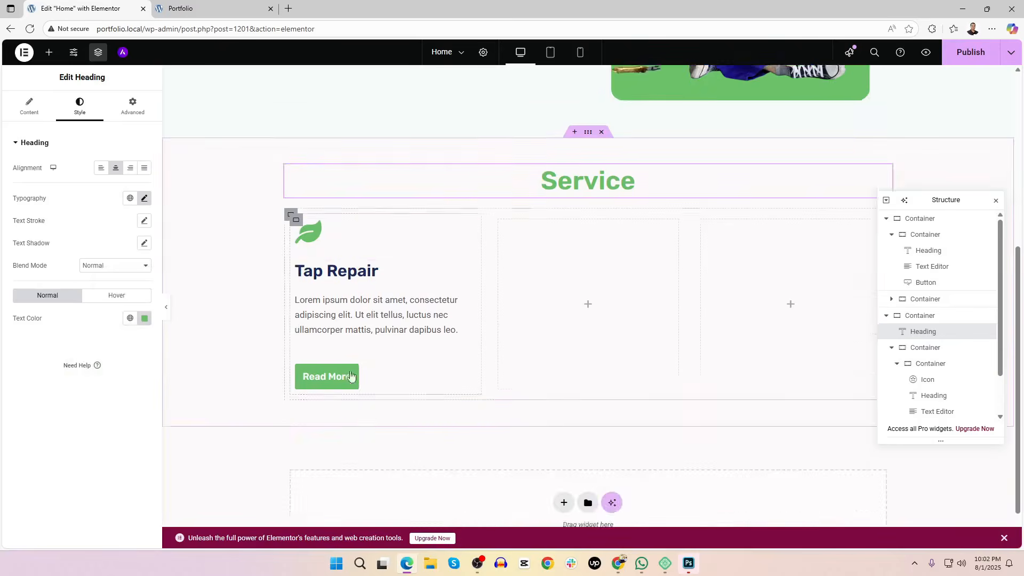
pyautogui.hotkey('alt', 'Tab')
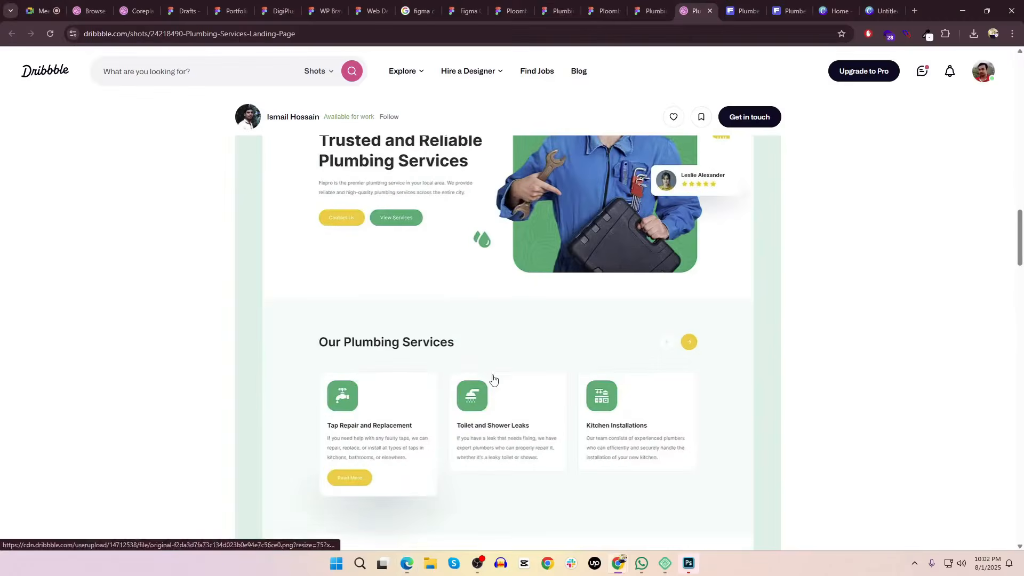
pyautogui.scroll(3, 491, 380)
pyautogui.hotkey('alt', 'Tab')
pyautogui.scroll(4, 492, 379)
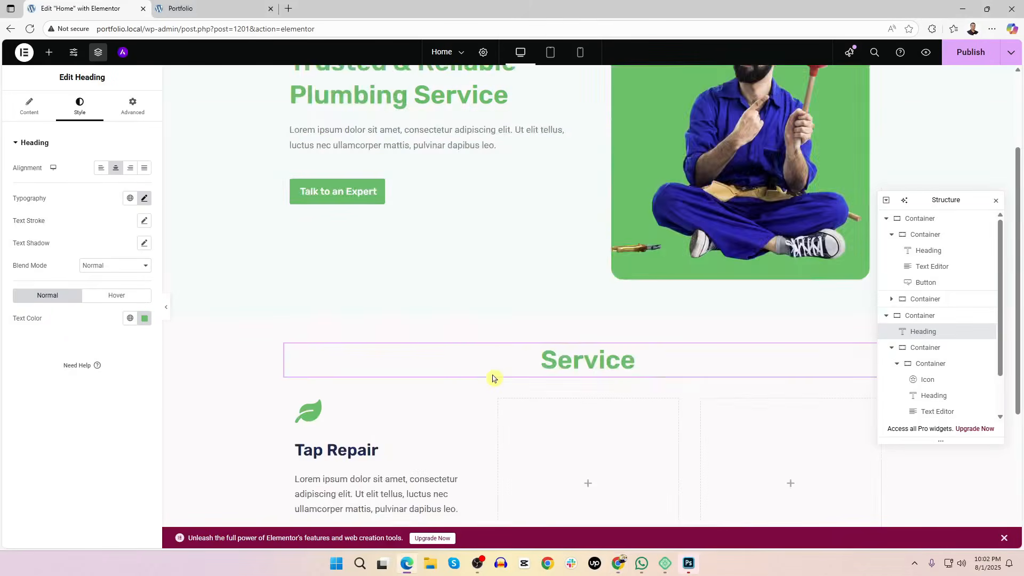
pyautogui.hotkey('alt', 'Tab')
pyautogui.scroll(-8, 491, 380)
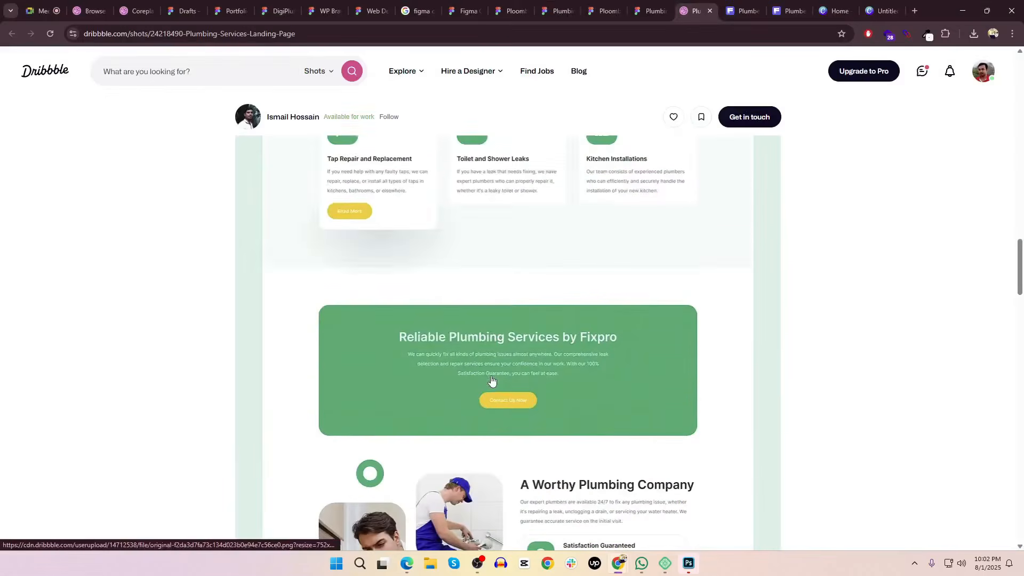
pyautogui.scroll(-3, 491, 380)
pyautogui.scroll(5, 491, 380)
pyautogui.hotkey('alt', 'Tab')
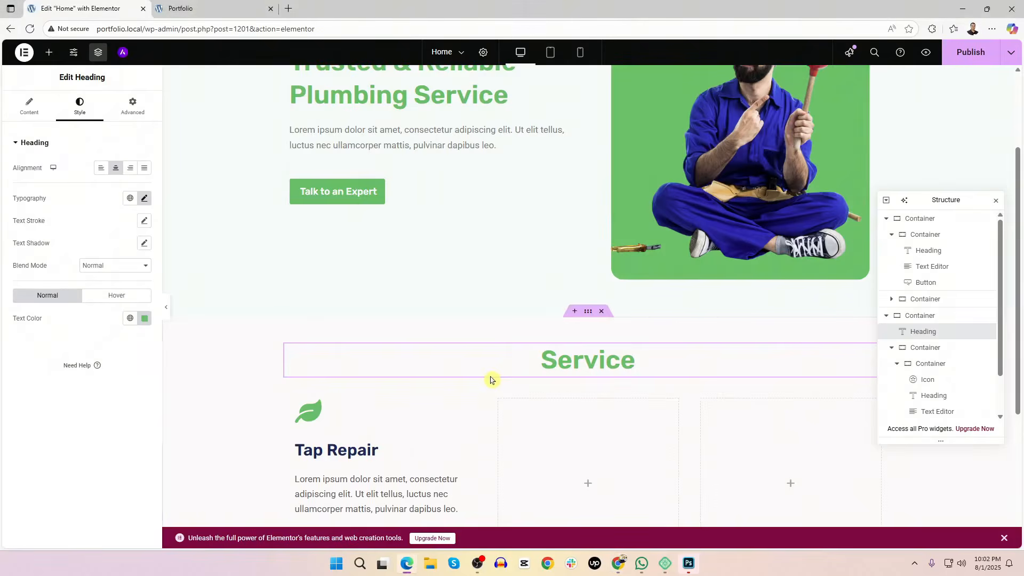
pyautogui.scroll(-3, 491, 380)
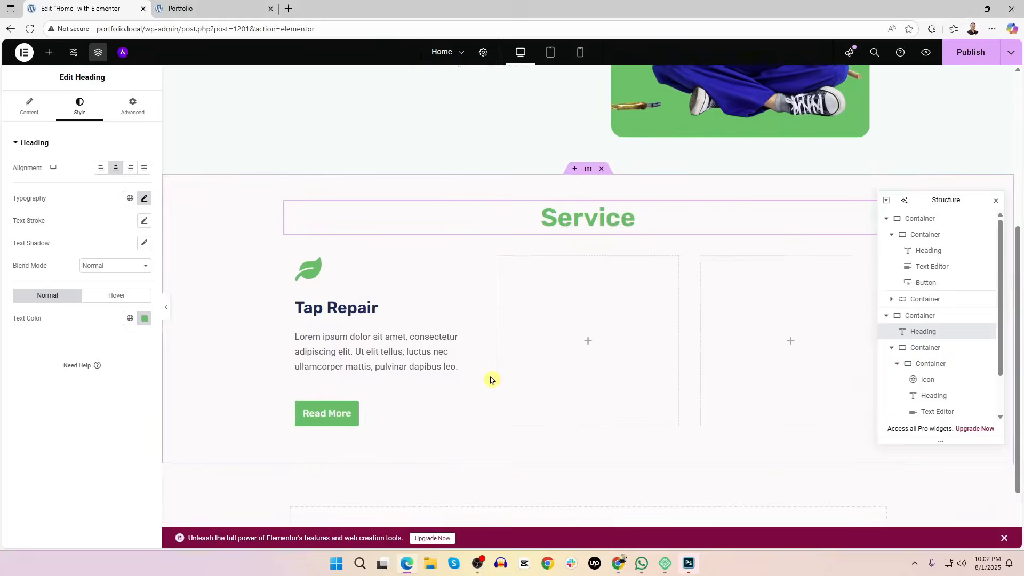
pyautogui.hotkey('alt', 'Tab')
pyautogui.scroll(-2, 491, 380)
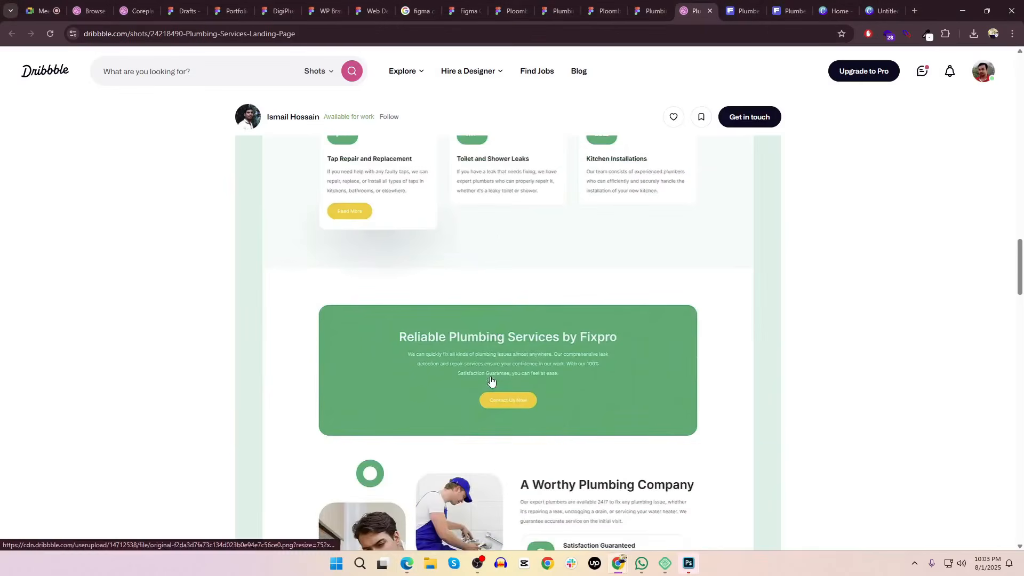
pyautogui.hotkey('alt', 'Tab')
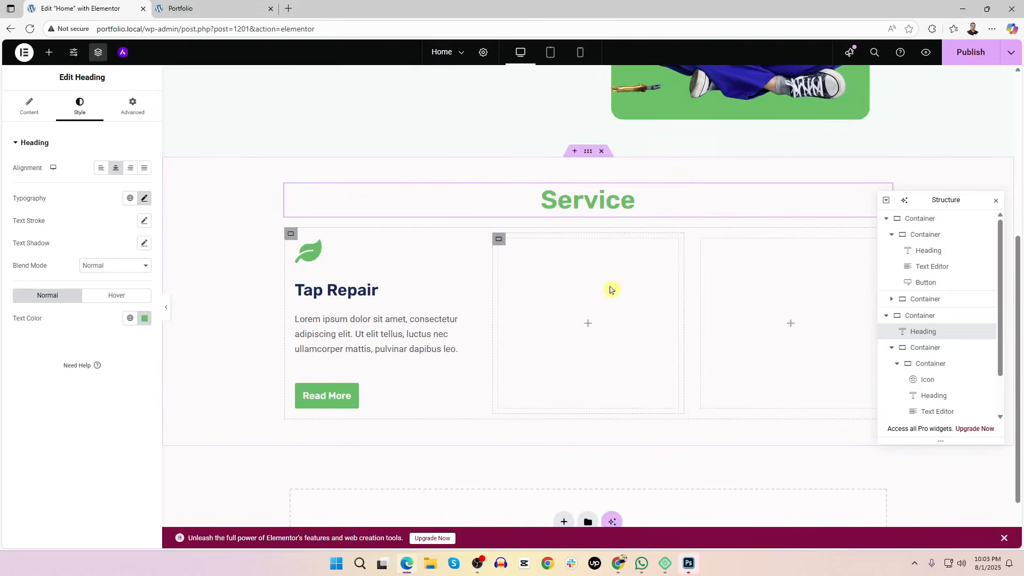
# Inspect the green of the "Reliable Plumbing Services" banner in the Dribbble design with the page color picker, and return to Elementor
pyautogui.hotkey('alt', 'Tab')
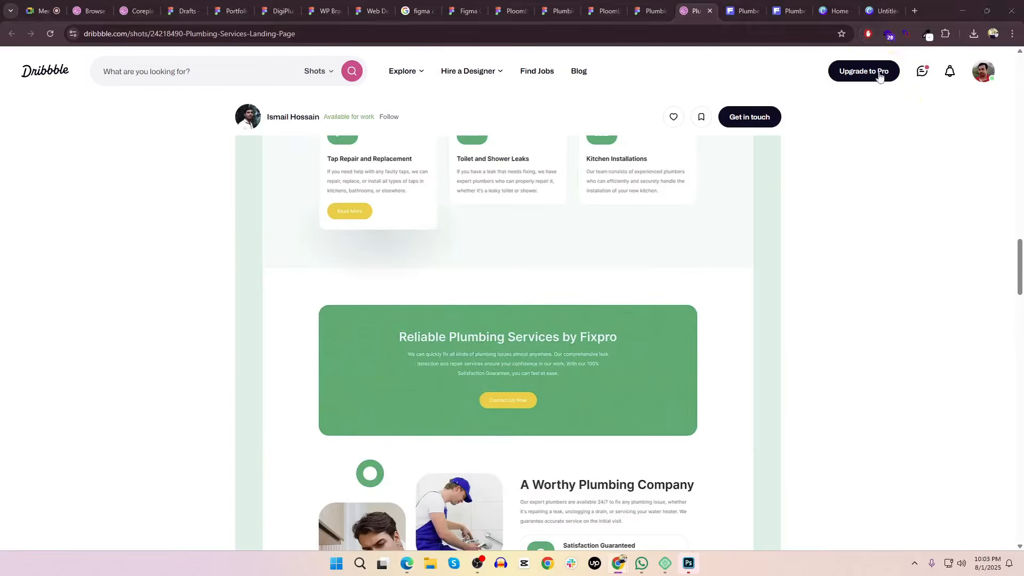
pyautogui.hotkey('alt', 'Tab')
pyautogui.hotkey('alt', 'Tab')
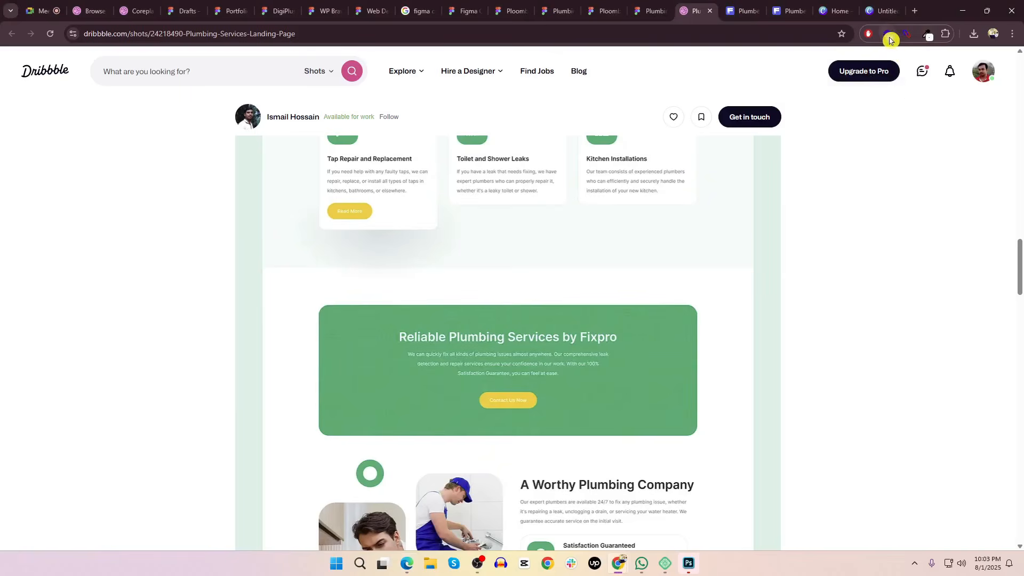
pyautogui.click(928, 36)
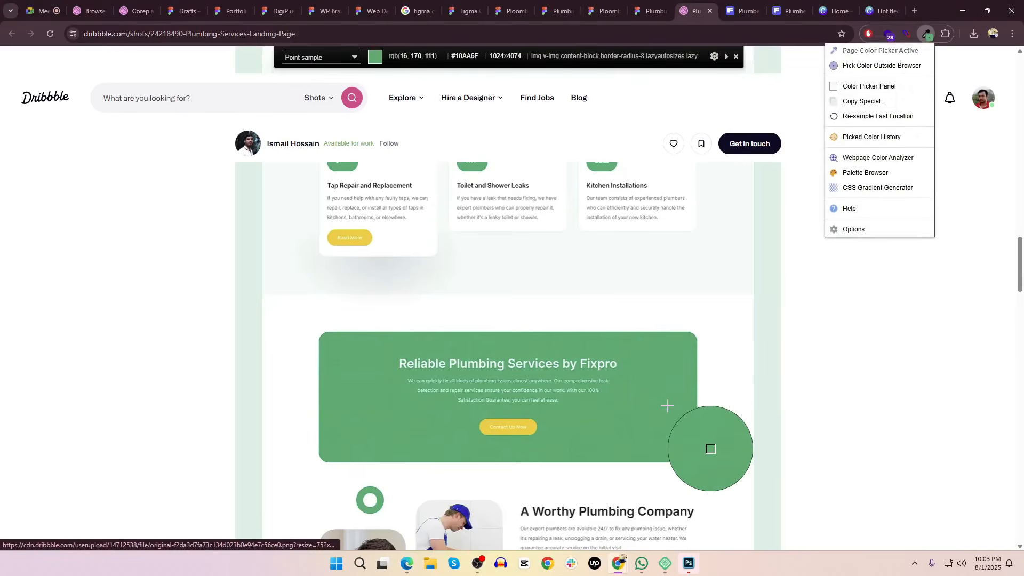
pyautogui.hotkey('alt', 'Tab')
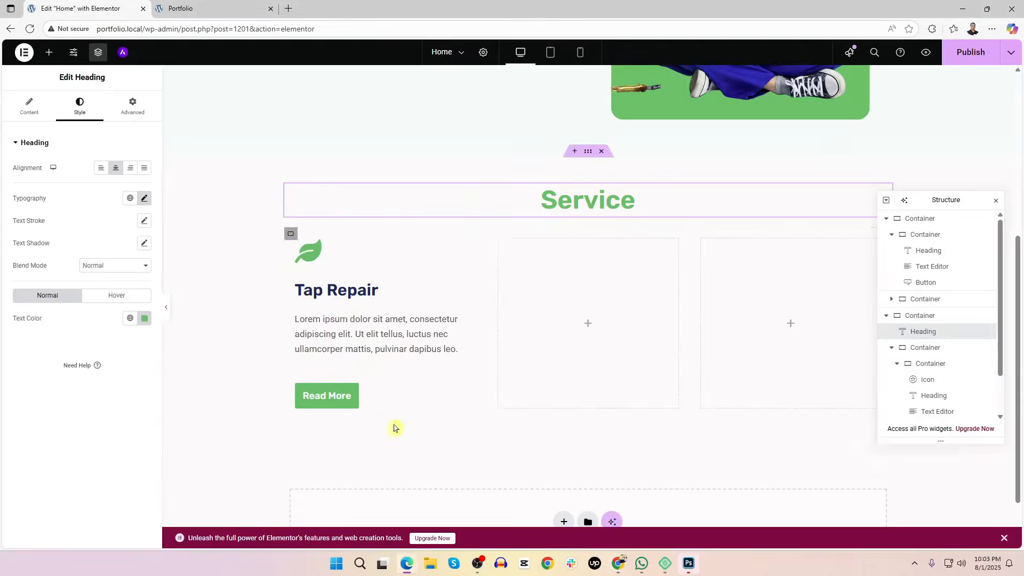
# Copy the leaf icon's green color and apply it as the classic background color of the Service section container
pyautogui.click(299, 241)
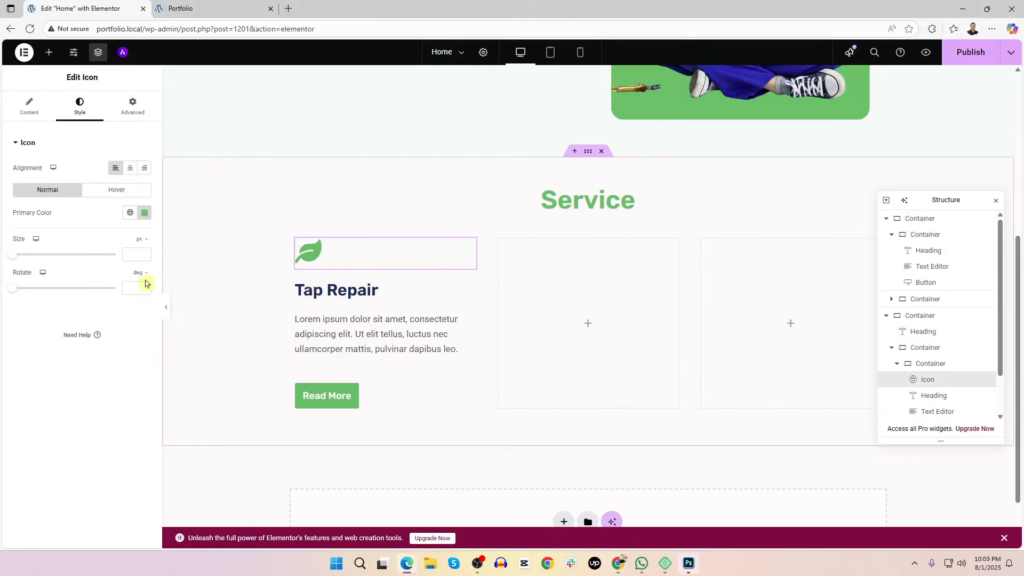
pyautogui.click(145, 213)
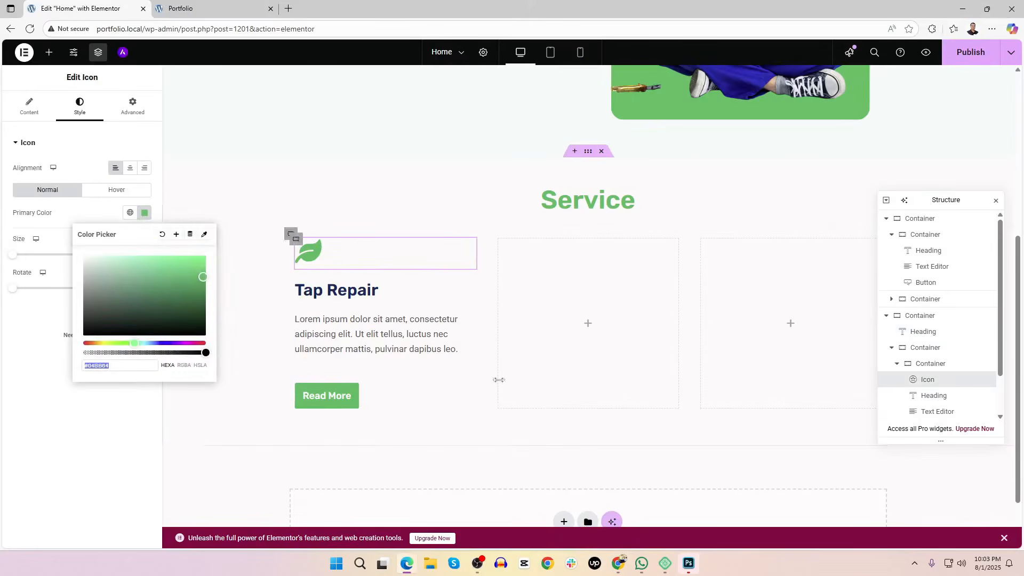
pyautogui.click(588, 153)
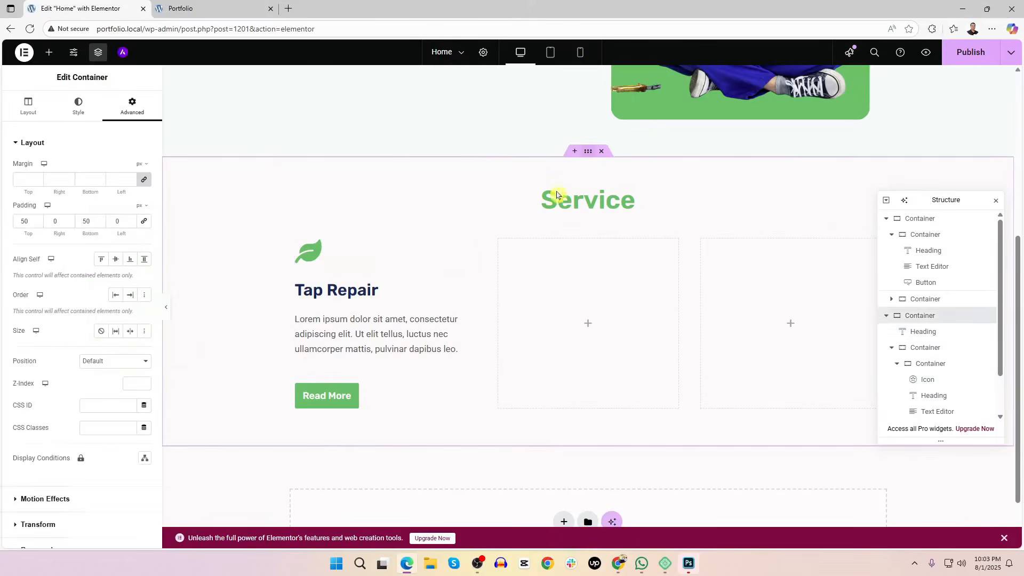
pyautogui.click(78, 105)
pyautogui.click(102, 190)
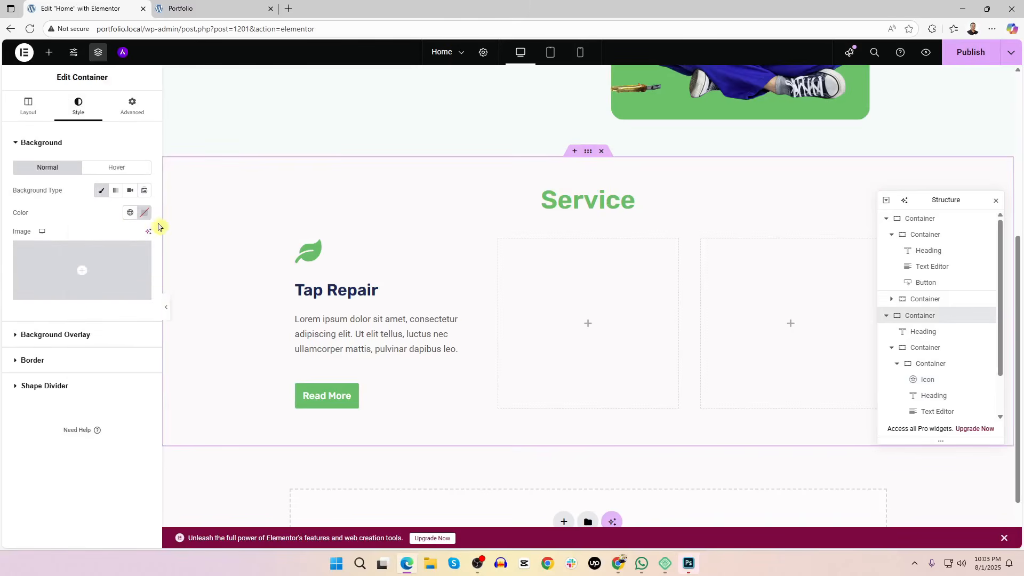
pyautogui.click(146, 215)
pyautogui.hotkey('ctrl', 'v')
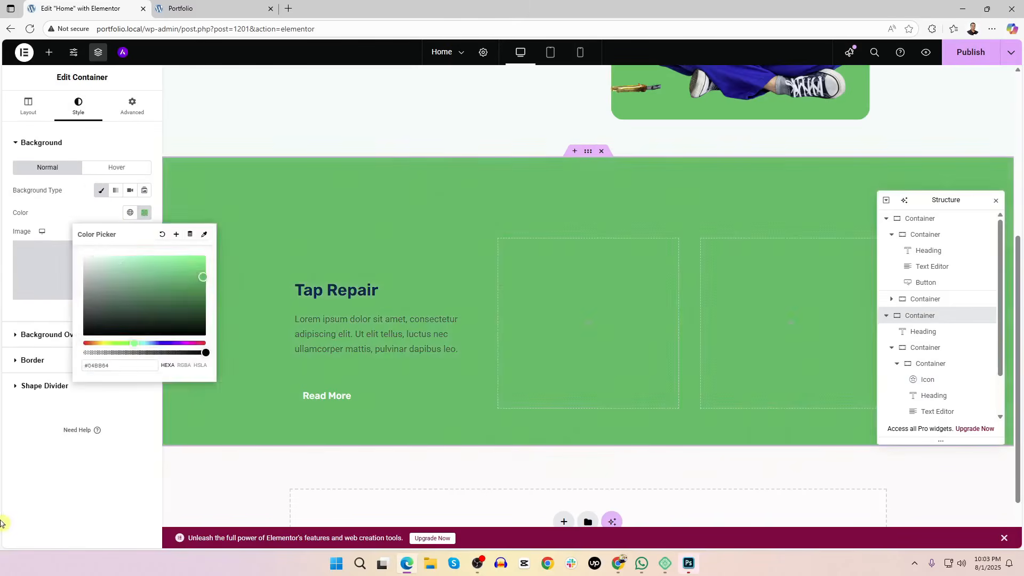
pyautogui.click(14, 519)
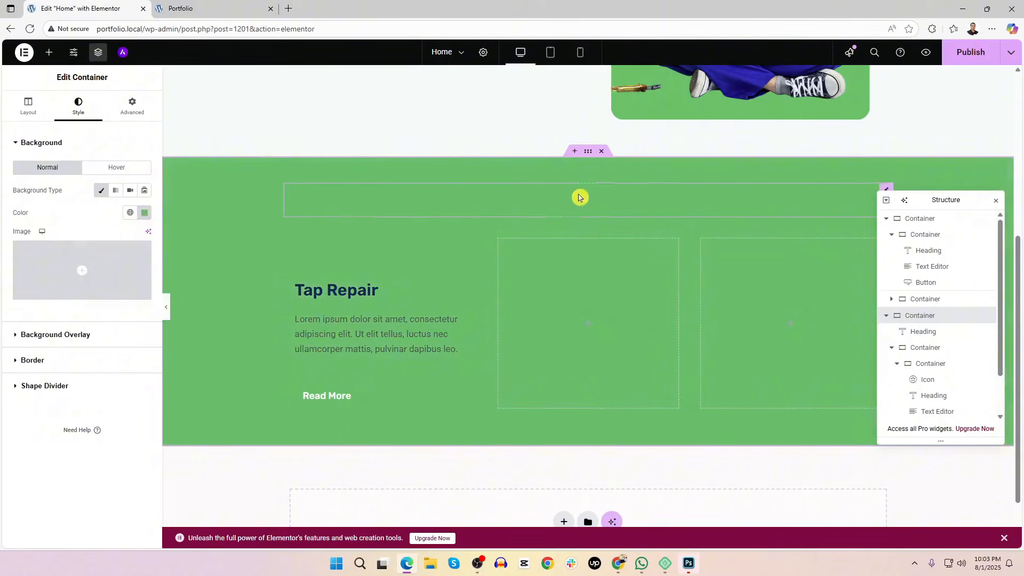
# Set the "Service" heading's text color to white, #FFFFFF
pyautogui.click(577, 200)
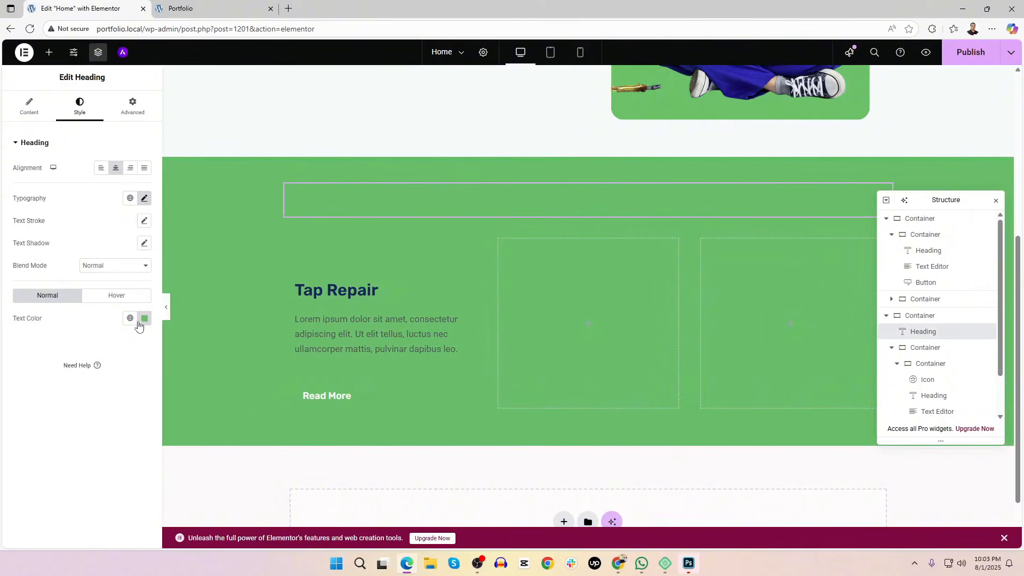
pyautogui.click(142, 320)
pyautogui.moveTo(120, 374); pyautogui.dragTo(11, 320)
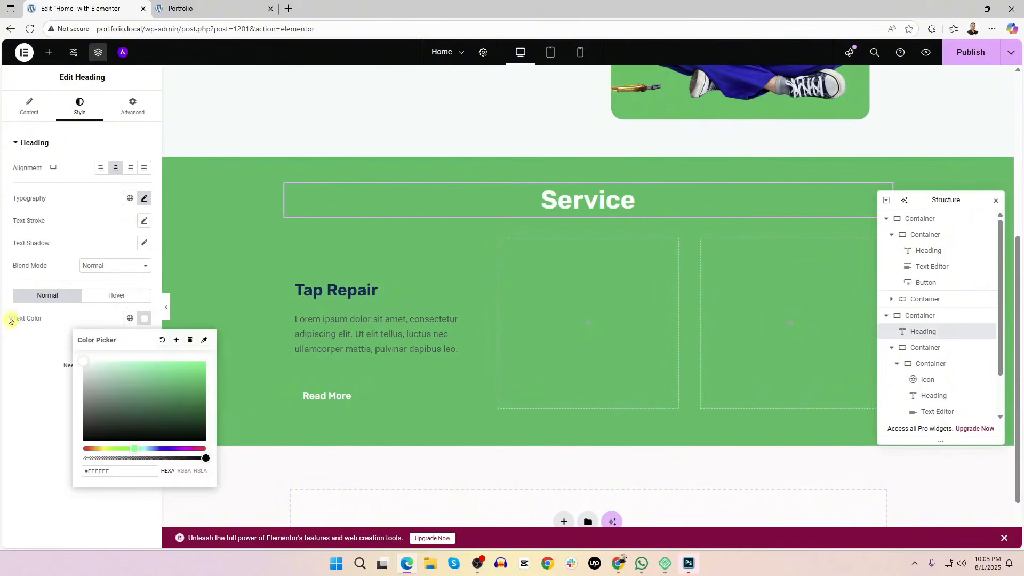
pyautogui.click(1, 425)
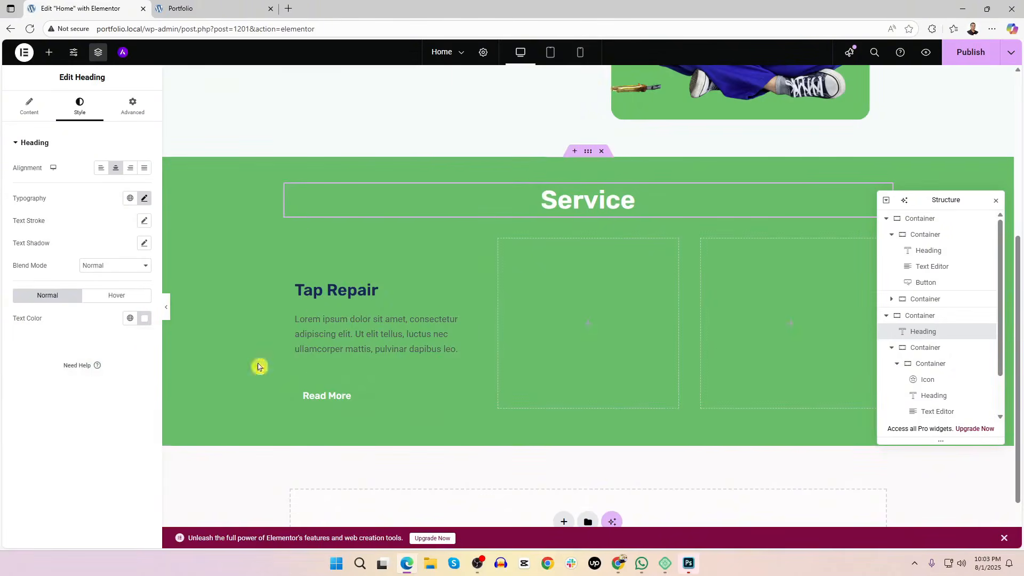
# Try white as the text color of the "Tap Repair" heading in the first service card
pyautogui.click(358, 289)
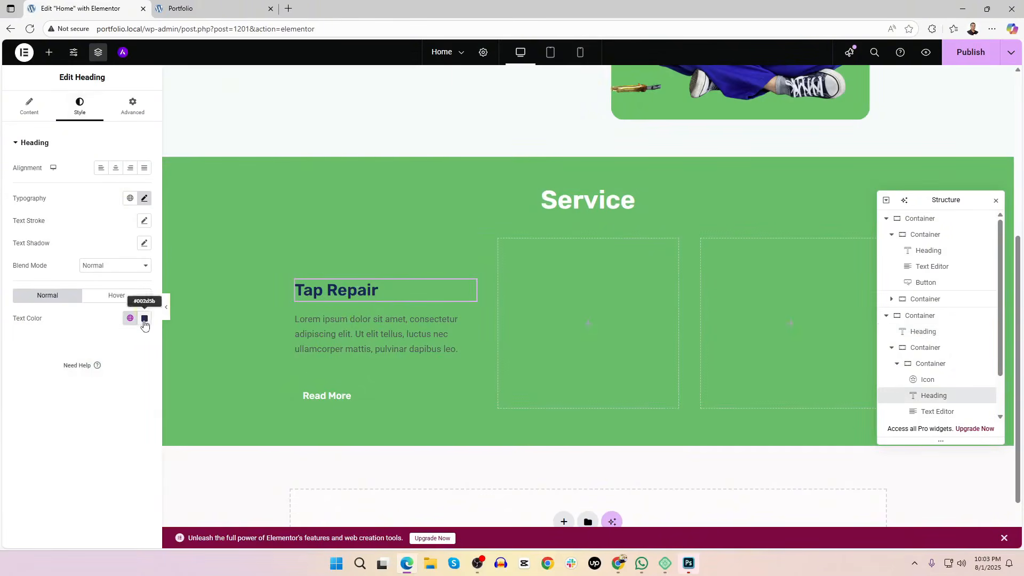
pyautogui.click(144, 318)
pyautogui.moveTo(111, 405); pyautogui.dragTo(25, 297)
pyautogui.click(6, 410)
# Try white as the text color of the paragraph under the "Tap Repair" heading
pyautogui.click(403, 341)
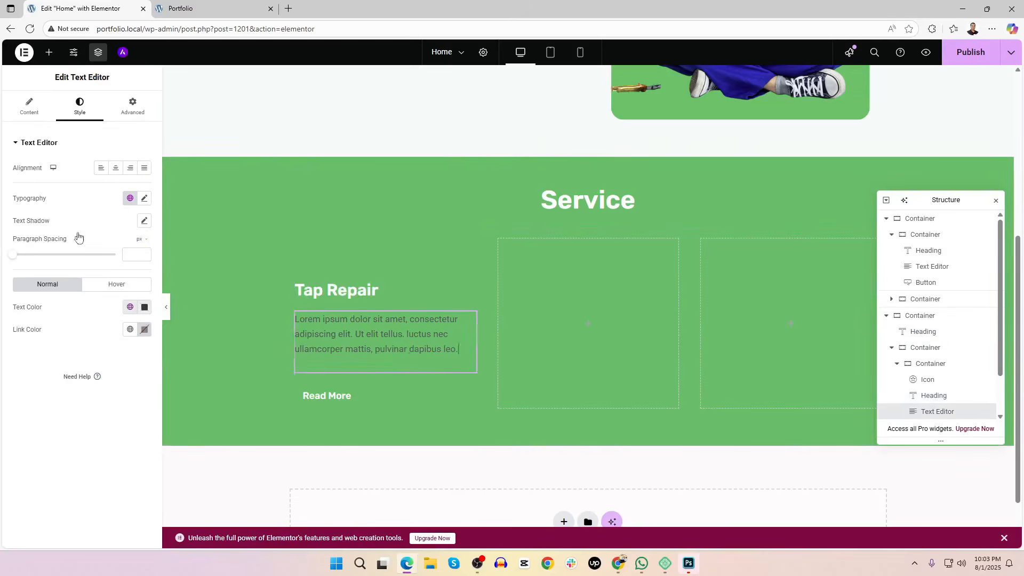
pyautogui.click(144, 308)
pyautogui.moveTo(101, 361); pyautogui.dragTo(5, 388)
pyautogui.click(10, 432)
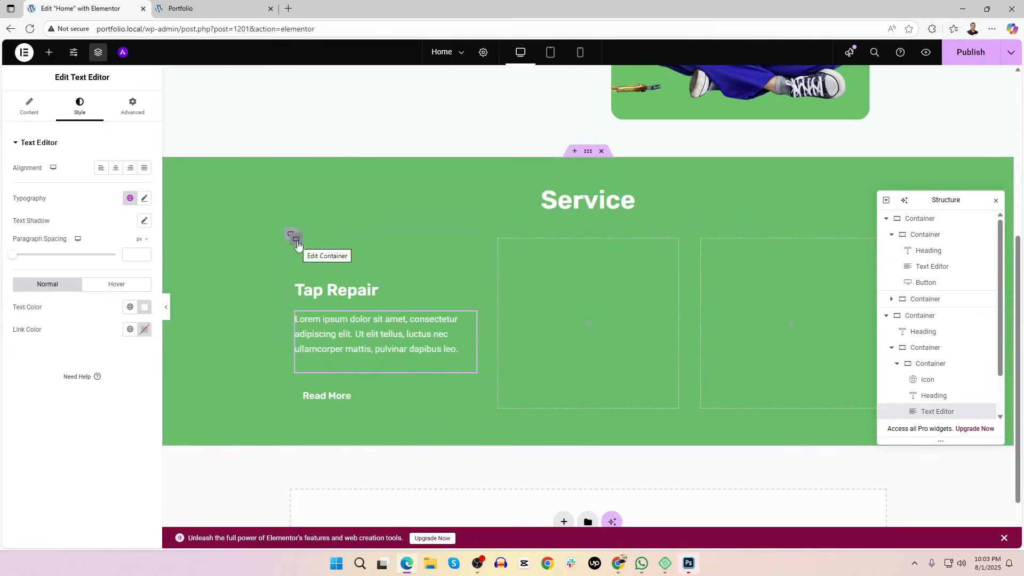
# Undo the white text colors on the first card's heading and paragraph, keeping the "Service" heading white
pyautogui.hotkey('ctrl', 'z')
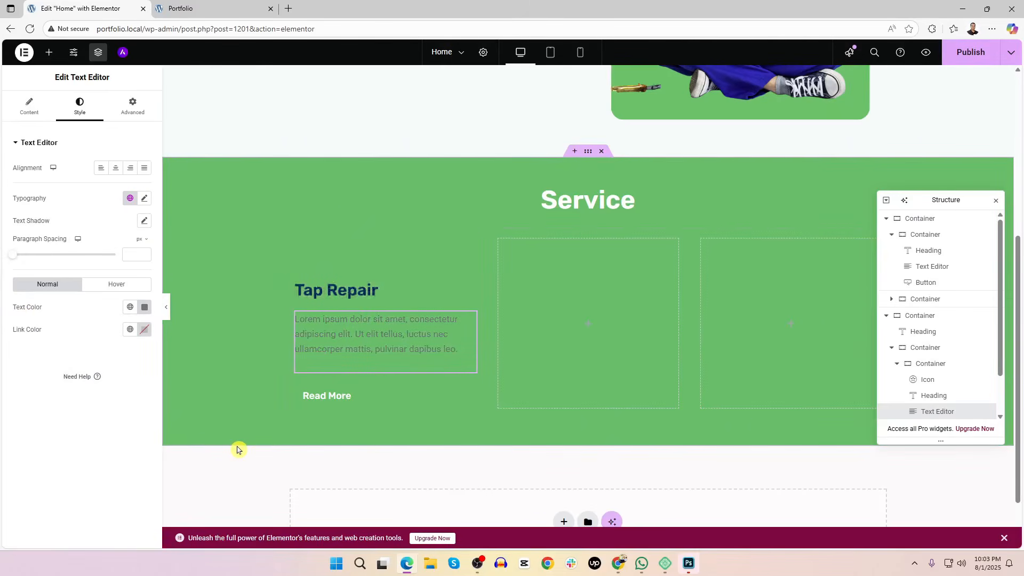
pyautogui.hotkey('ctrl', 'z')
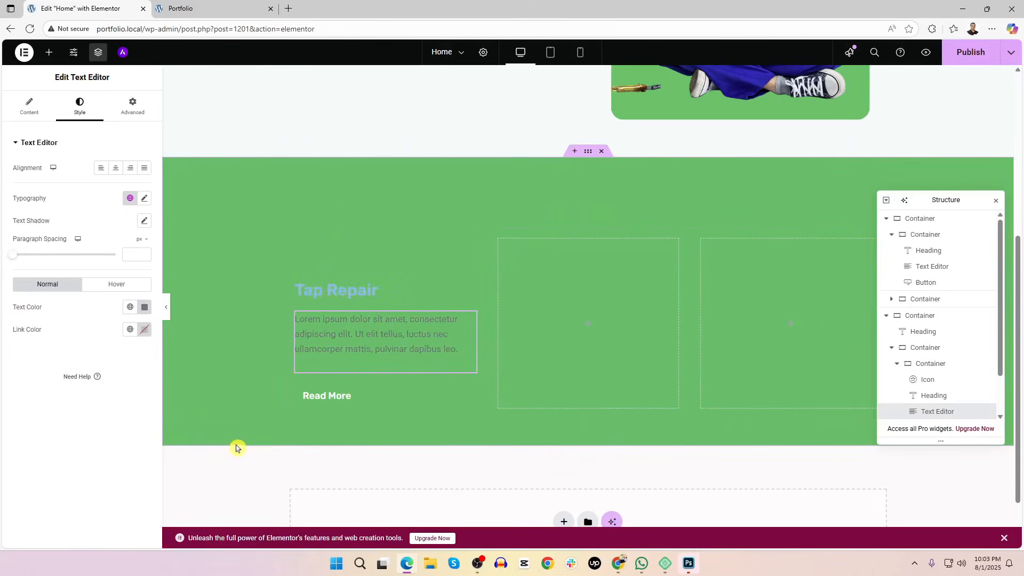
pyautogui.hotkey('ctrl', 'shift', 'z')
# Set the "Tap Repair" heading's text color to the global navy Theme Color 3, #002d5b
pyautogui.click(330, 294)
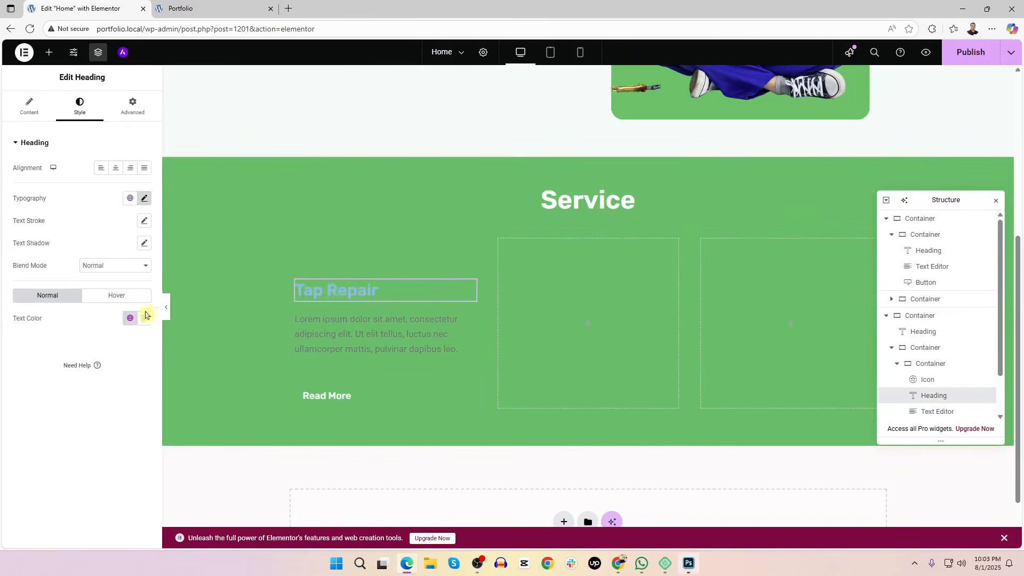
pyautogui.click(130, 317)
pyautogui.click(52, 246)
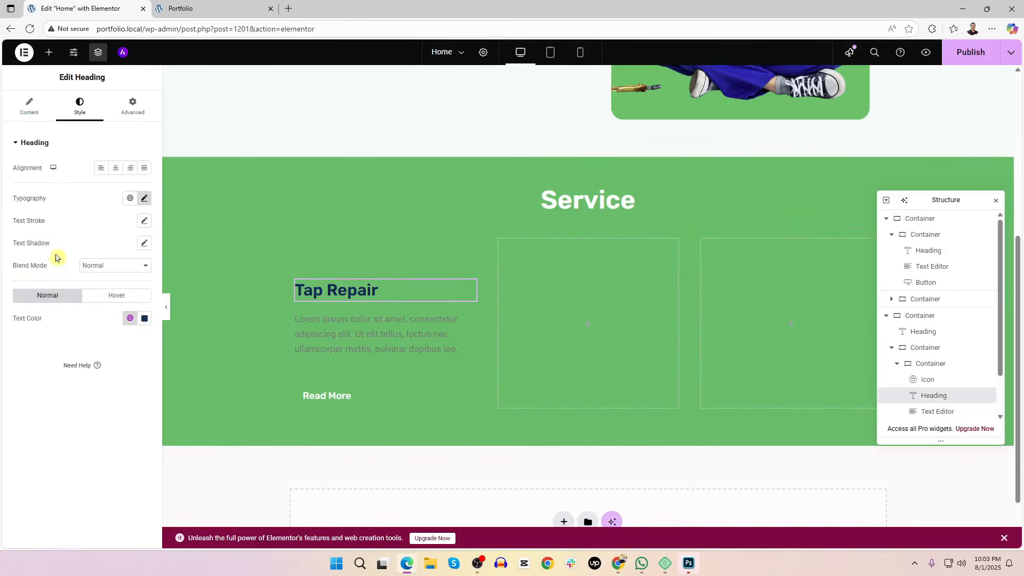
# Set the first service card's paragraph text to the global Secondary color, #54595F
pyautogui.click(299, 338)
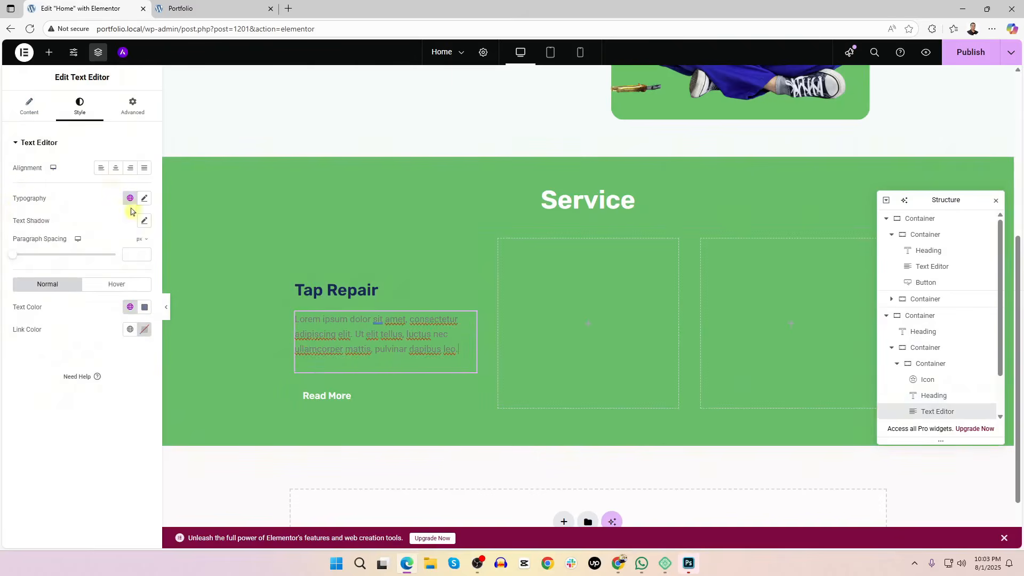
pyautogui.click(130, 307)
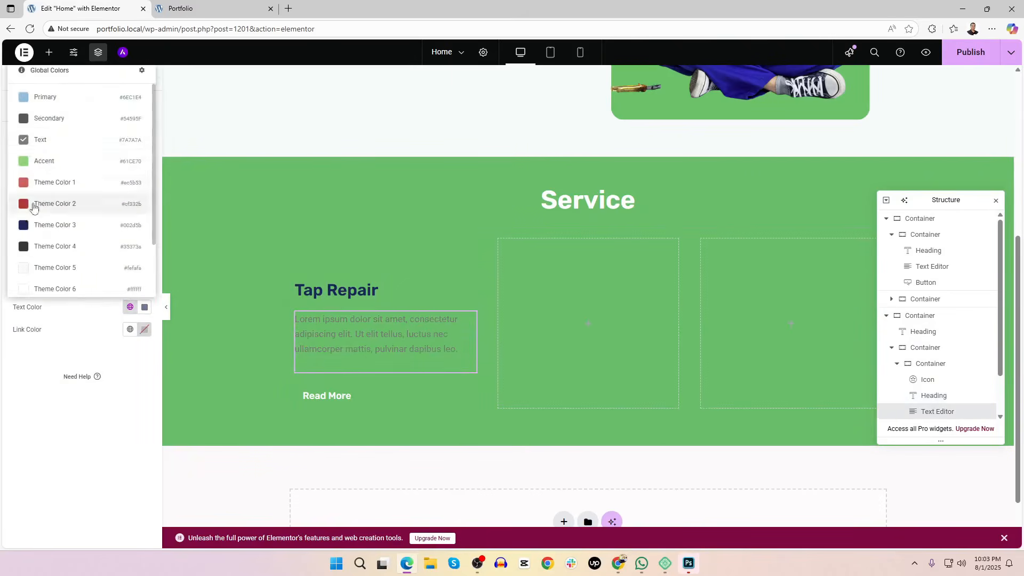
pyautogui.click(46, 121)
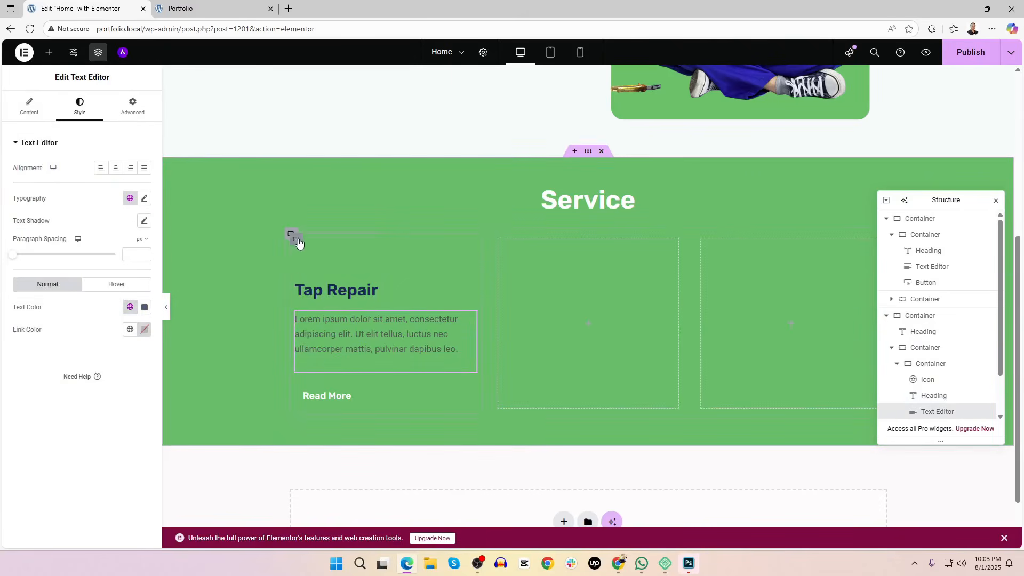
# Give the first service card's container a classic background in white, #FFFFFF
pyautogui.click(297, 240)
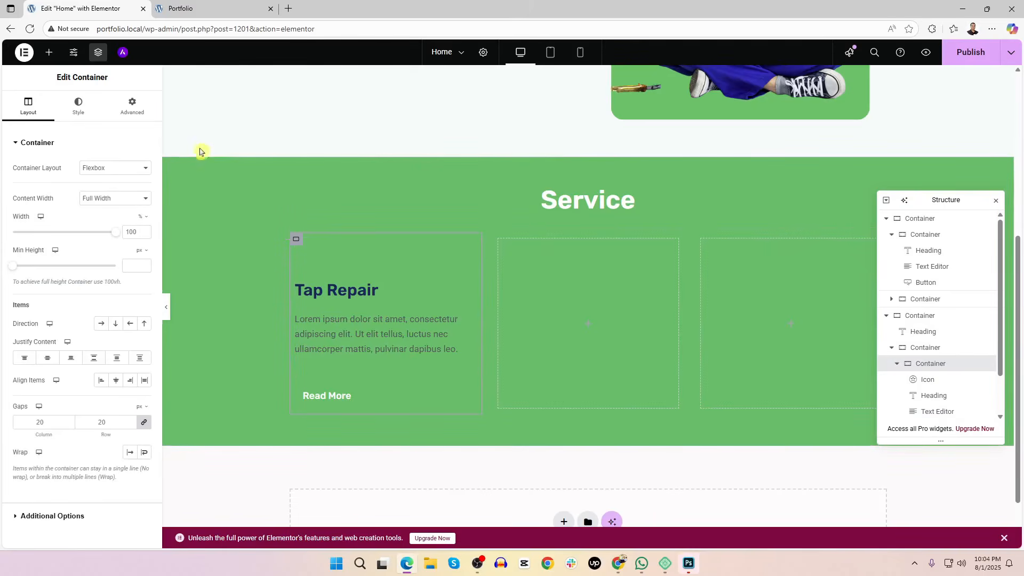
pyautogui.click(79, 105)
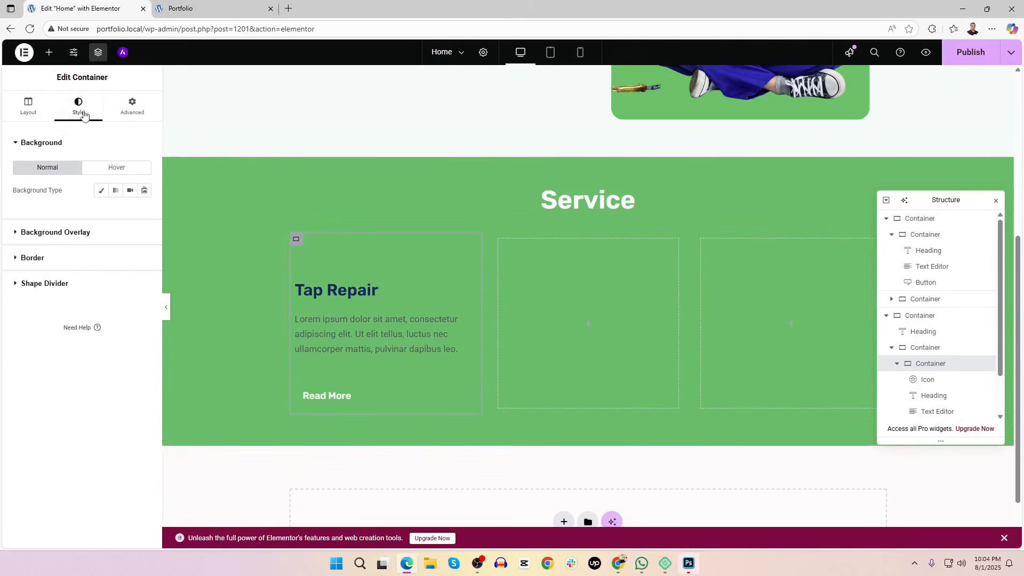
pyautogui.click(102, 193)
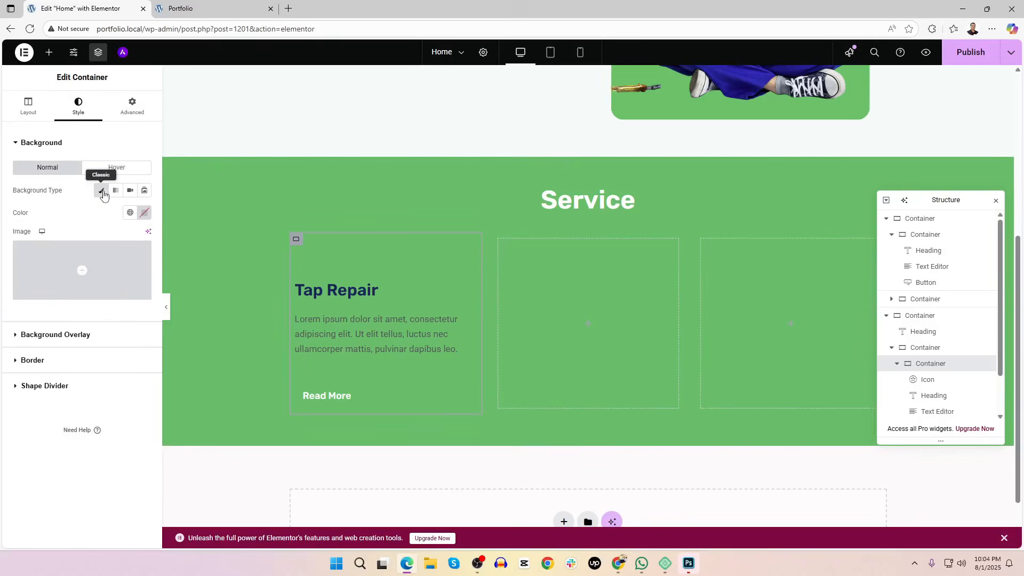
pyautogui.click(130, 212)
pyautogui.scroll(-2, 59, 404)
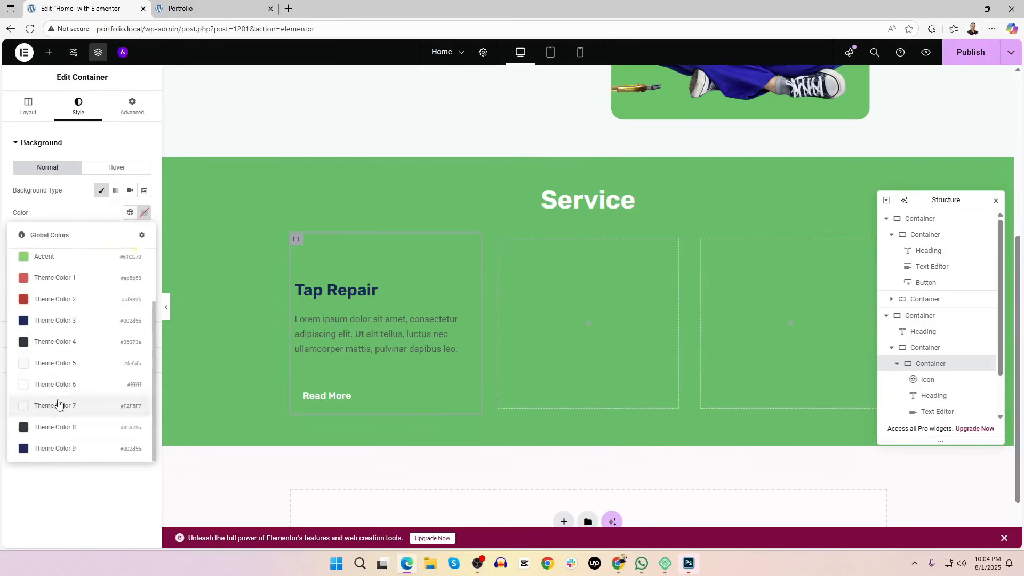
pyautogui.click(144, 212)
pyautogui.click(100, 273)
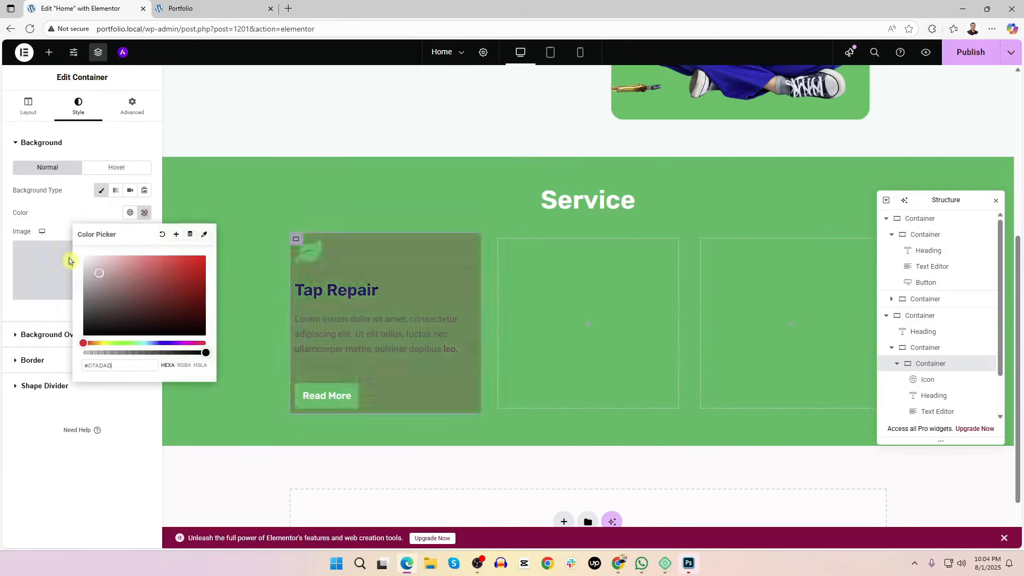
pyautogui.moveTo(71, 261); pyautogui.dragTo(42, 245)
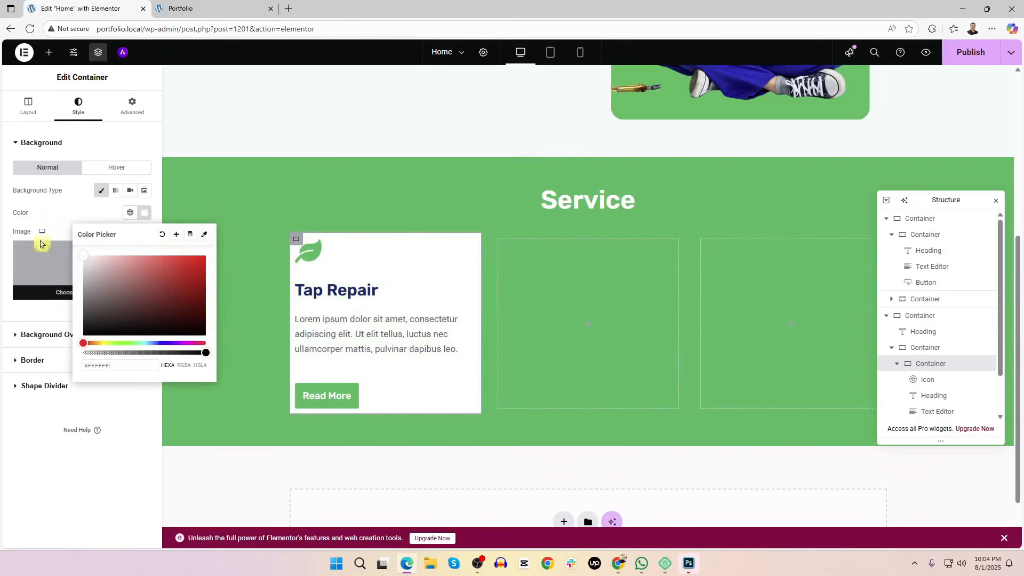
# Set the Tap Repair card container's padding to 25 px on all sides
pyautogui.click(62, 468)
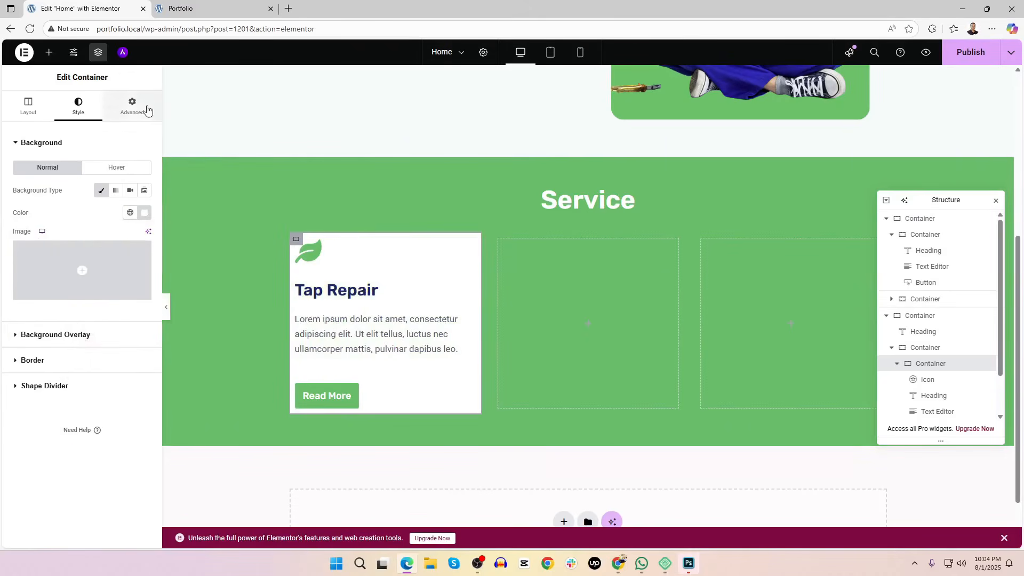
pyautogui.click(138, 106)
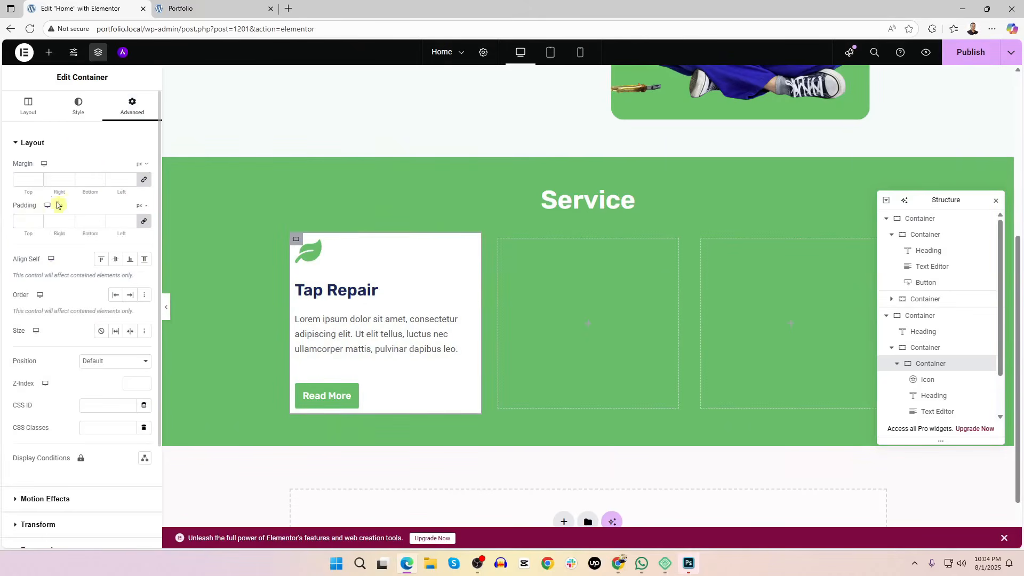
pyautogui.click(26, 216)
pyautogui.write('25')
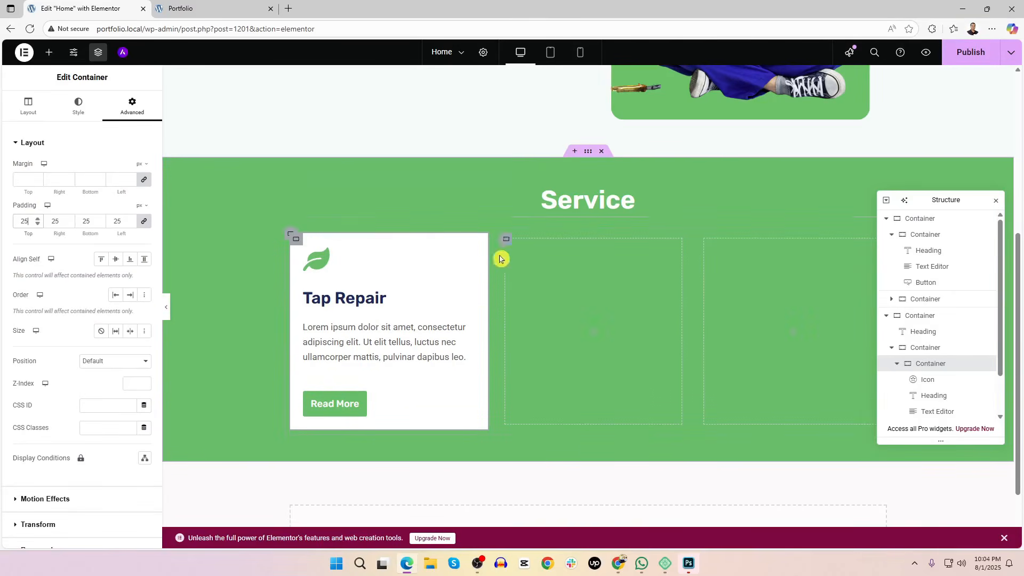
# Round the Tap Repair card's corners with a border radius of 6 px and save the page
pyautogui.click(79, 109)
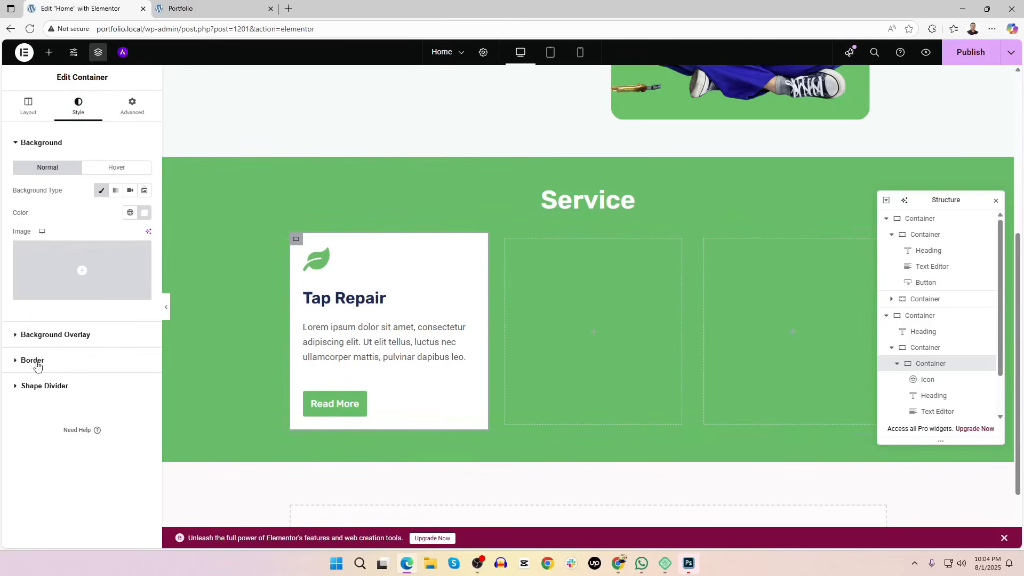
pyautogui.click(33, 361)
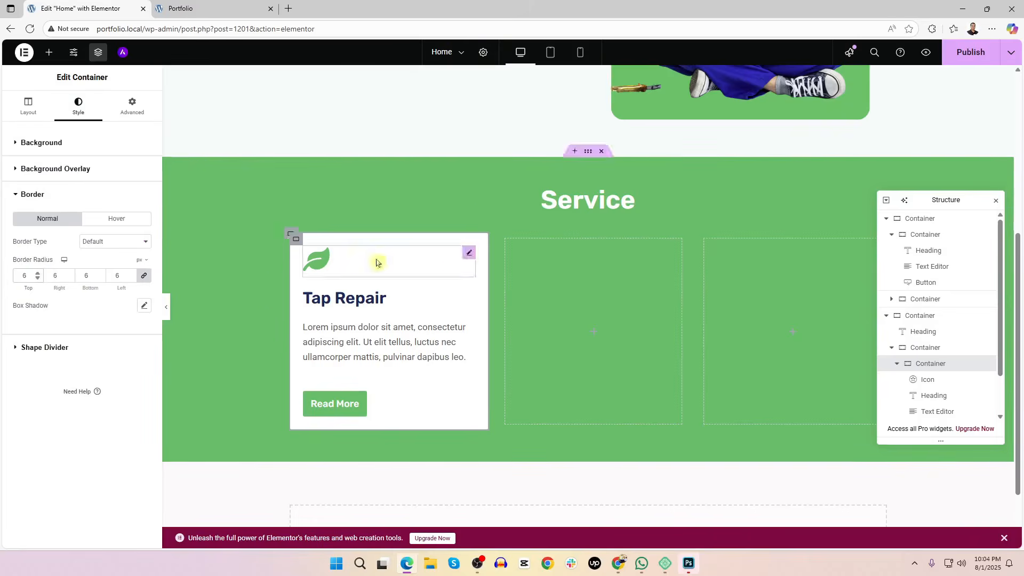
pyautogui.write('0')
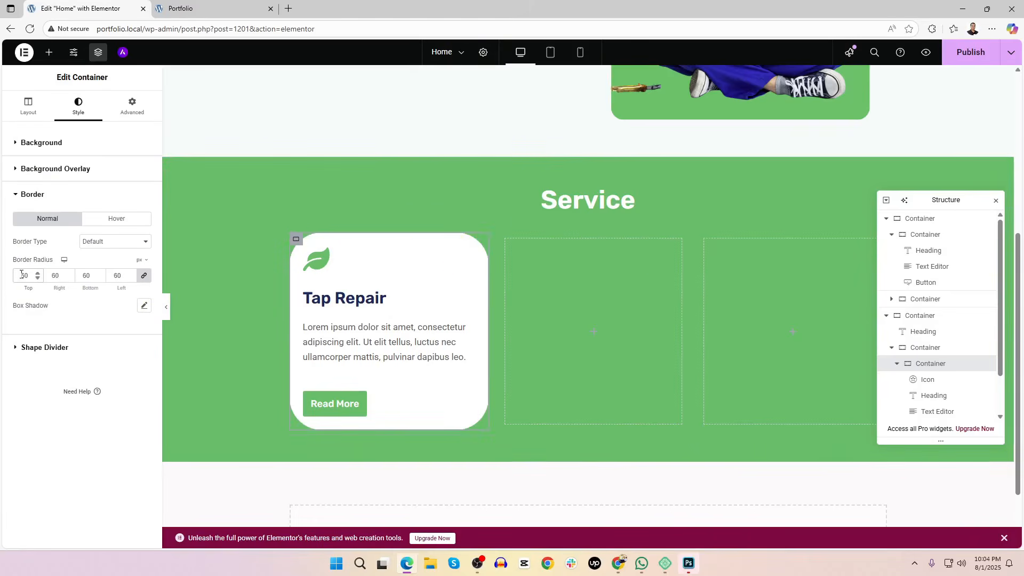
pyautogui.moveTo(29, 276); pyautogui.dragTo(2, 276)
pyautogui.write('6')
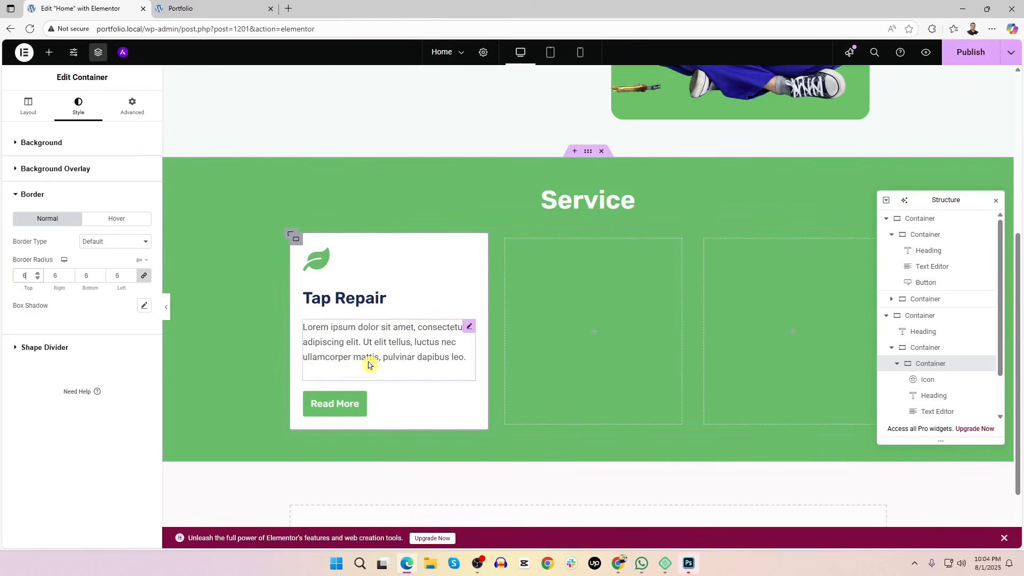
pyautogui.hotkey('ctrl', 's')
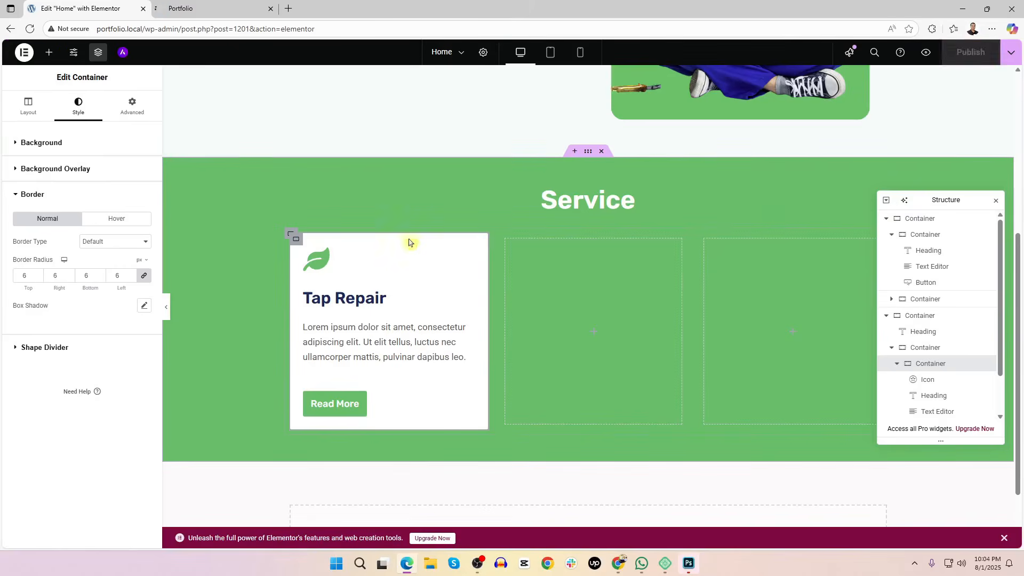
# Reload the Portfolio preview page and check the Tap Repair card in the Service section
pyautogui.click(219, 7)
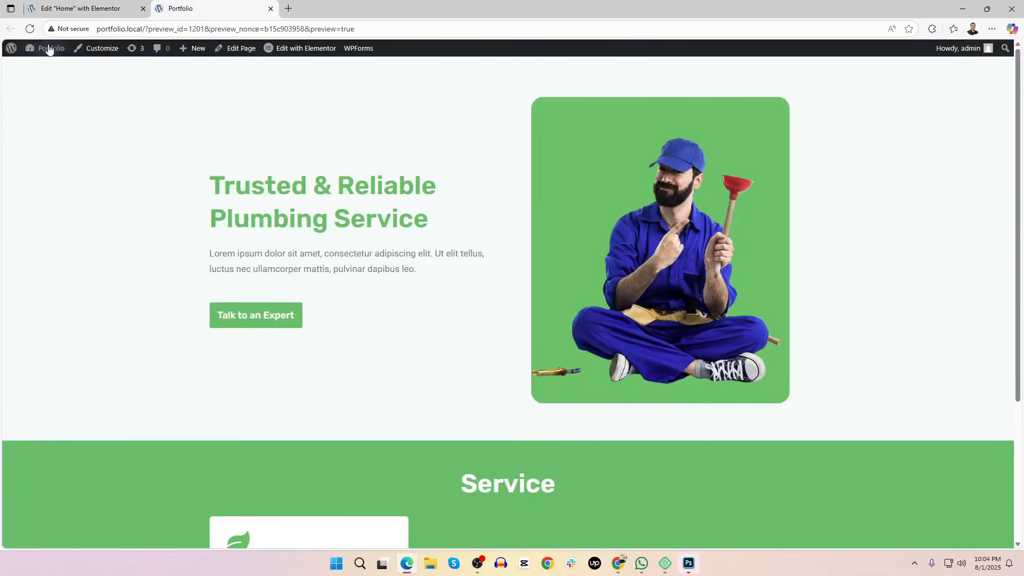
pyautogui.click(30, 28)
pyautogui.scroll(-4, 1, 256)
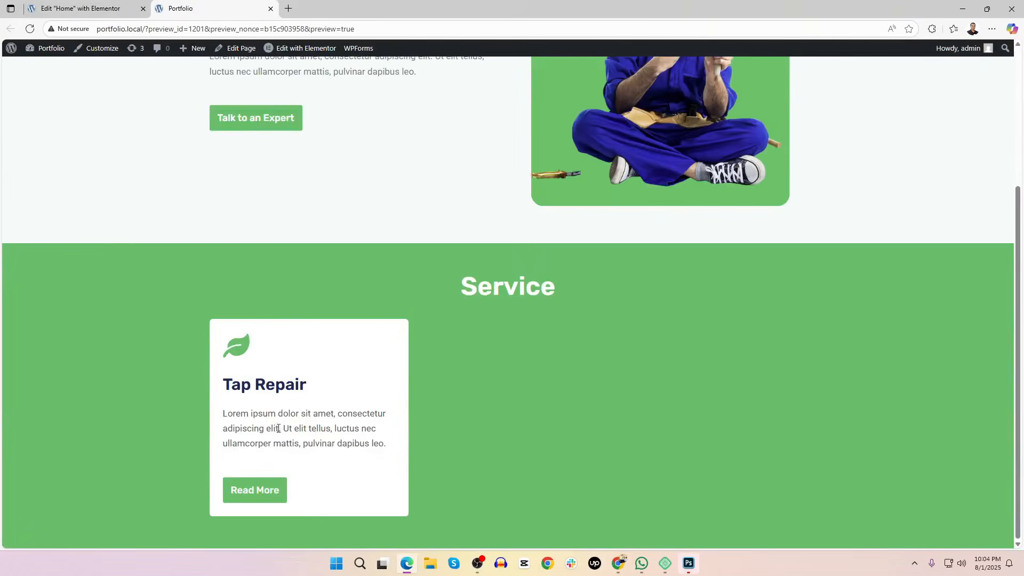
pyautogui.scroll(4, 340, 388)
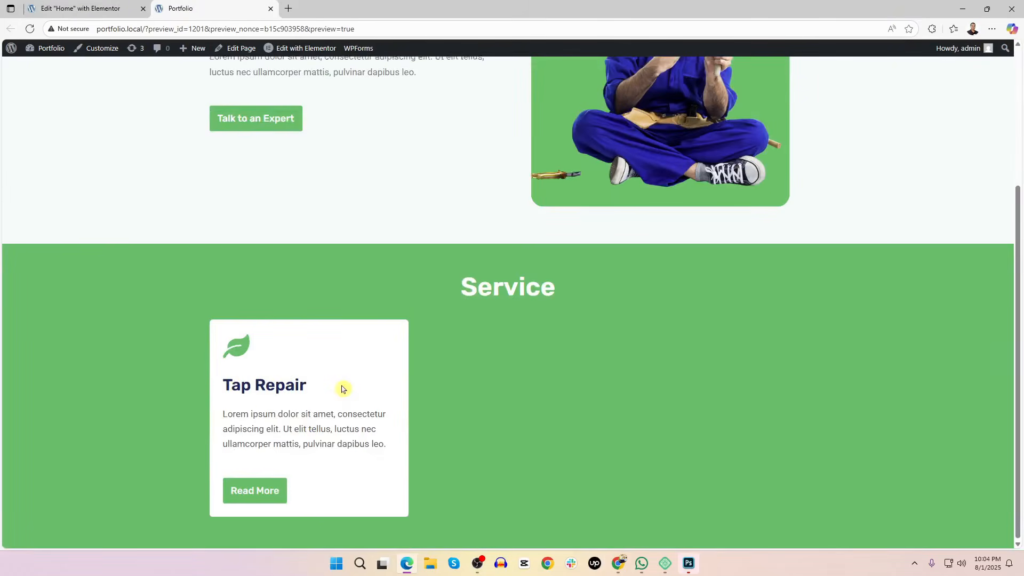
# Return to the page editor and duplicate the Tap Repair card twice to make three cards in the Service row
pyautogui.click(122, 8)
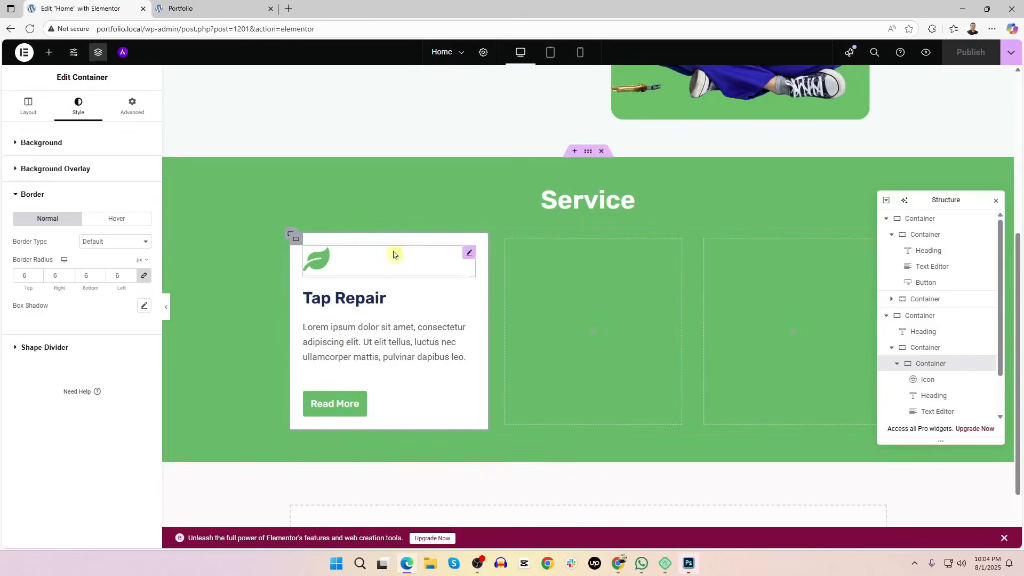
pyautogui.rightClick(297, 243)
pyautogui.click(322, 270)
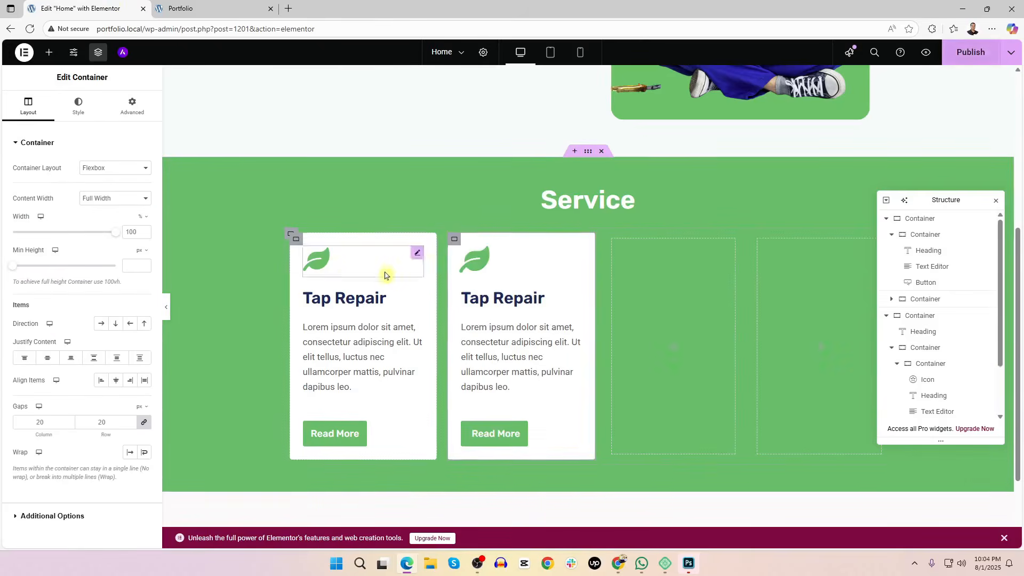
pyautogui.rightClick(453, 245)
pyautogui.click(474, 270)
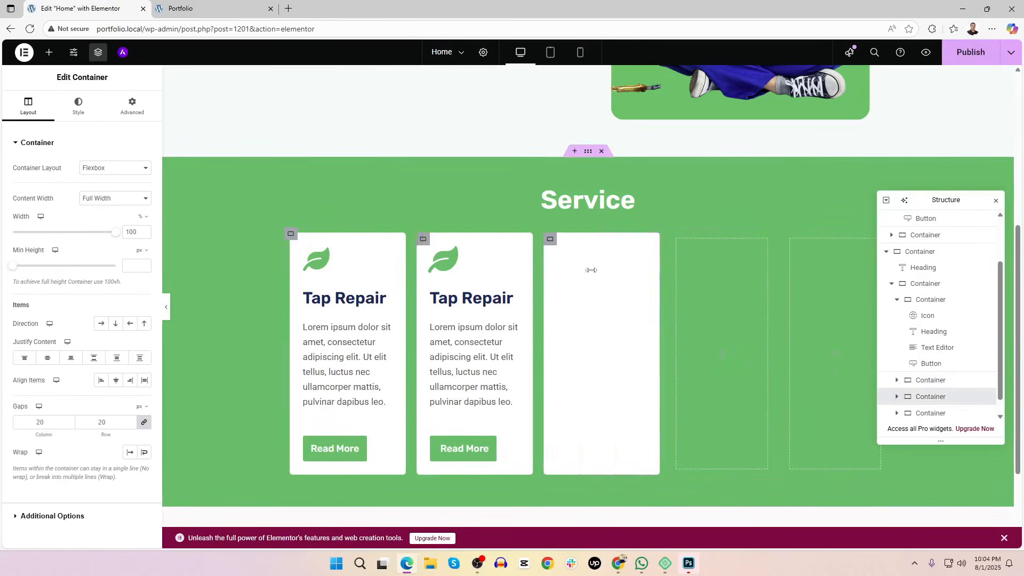
# Delete the two empty containers beside the three Tap Repair cards in the Service row
pyautogui.rightClick(677, 239)
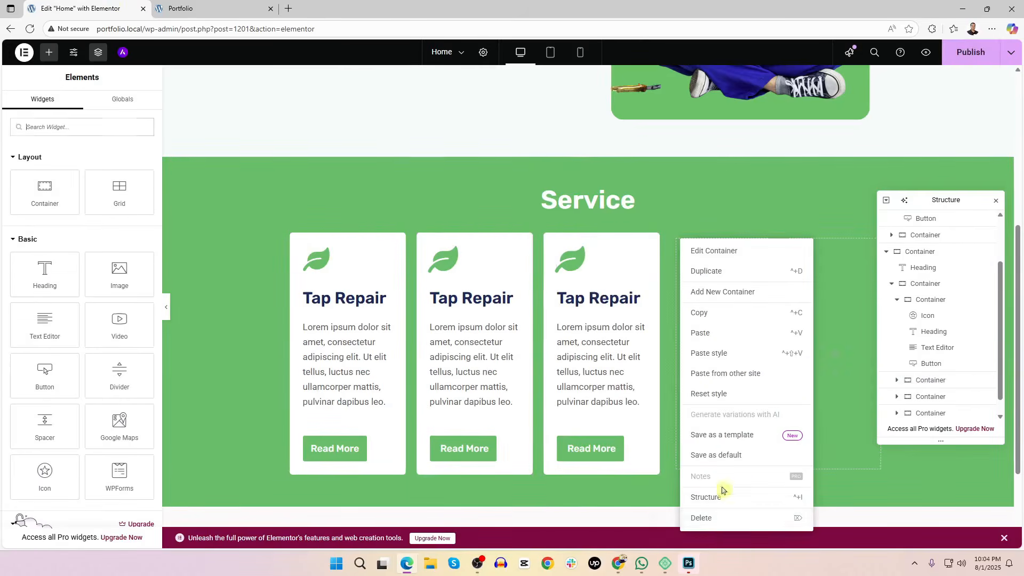
pyautogui.click(719, 521)
pyautogui.rightClick(761, 239)
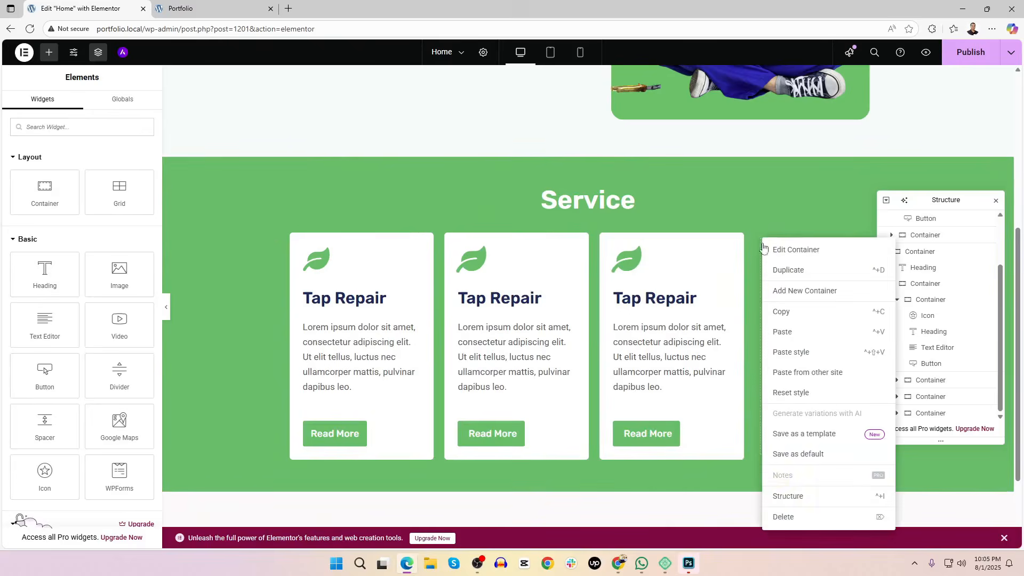
pyautogui.click(780, 512)
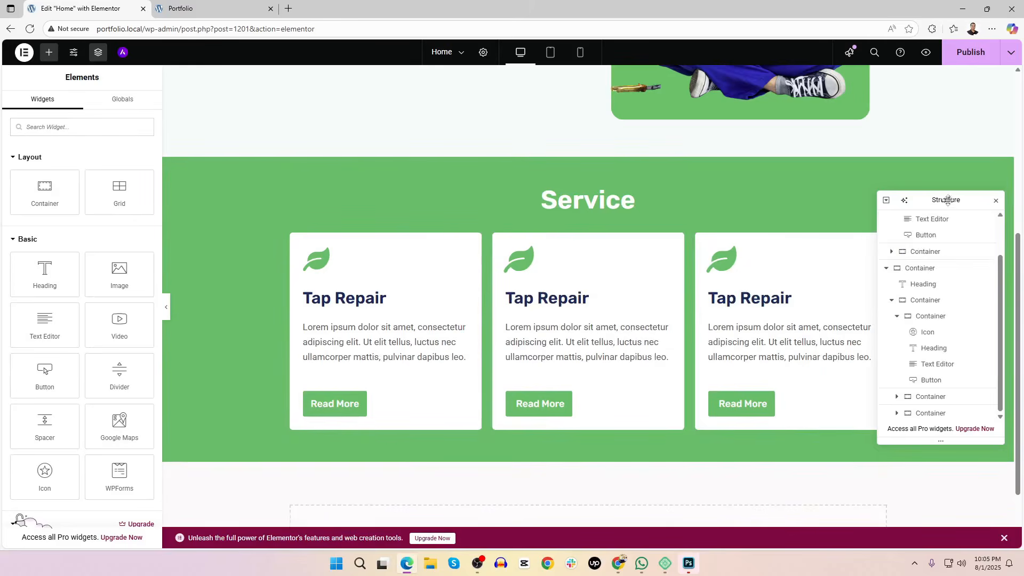
# Close the Structure navigator and publish the updated Home page
pyautogui.moveTo(947, 200); pyautogui.dragTo(832, 410)
pyautogui.click(897, 397)
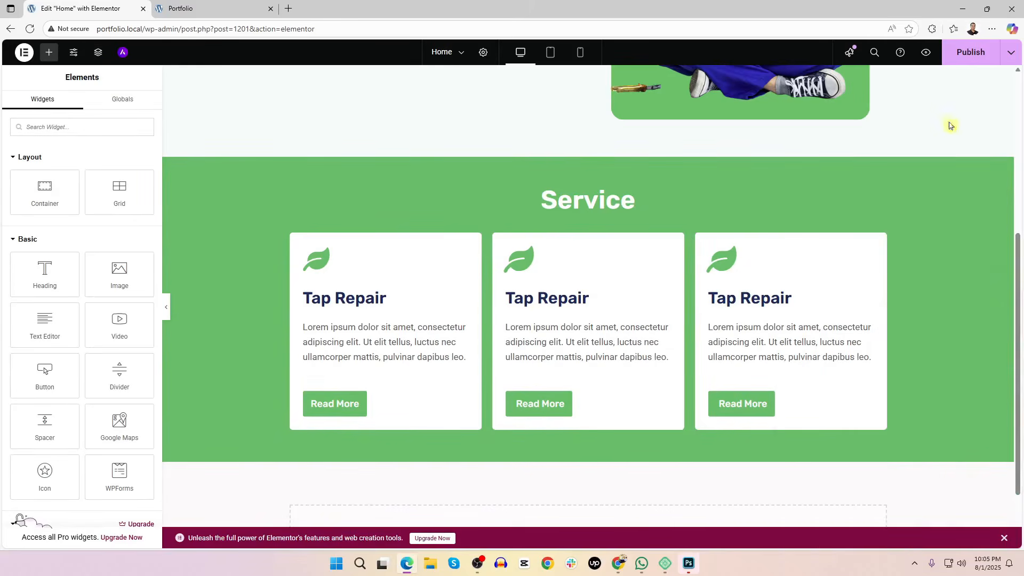
pyautogui.click(969, 55)
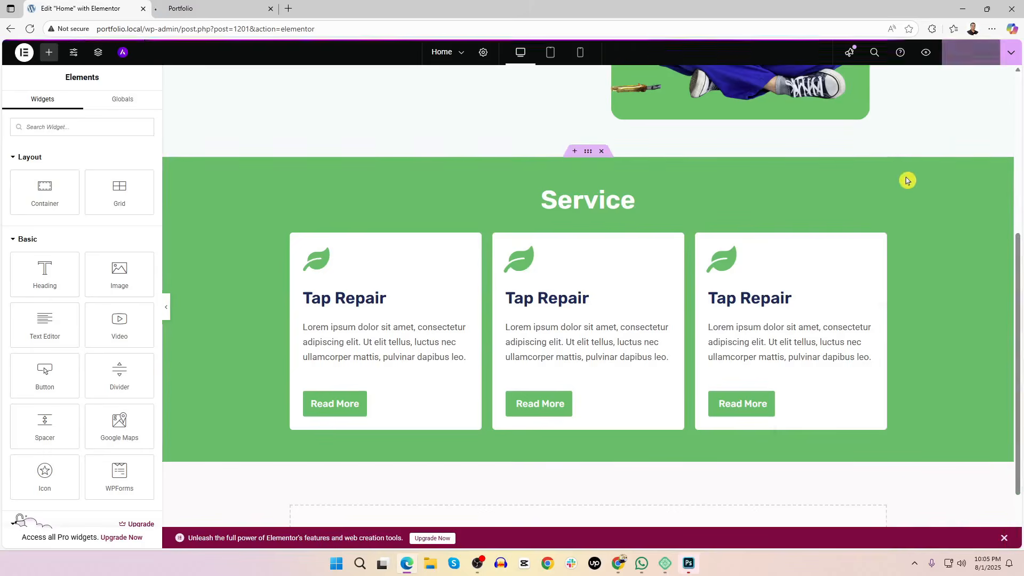
# Refresh the Portfolio preview and inspect the three service cards under the Service heading
pyautogui.click(245, 8)
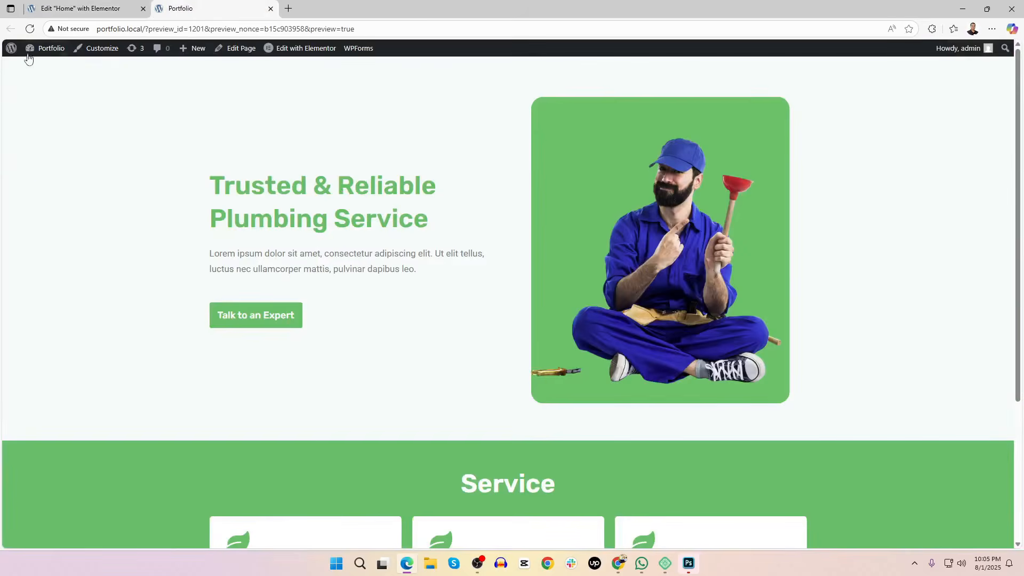
pyautogui.click(31, 28)
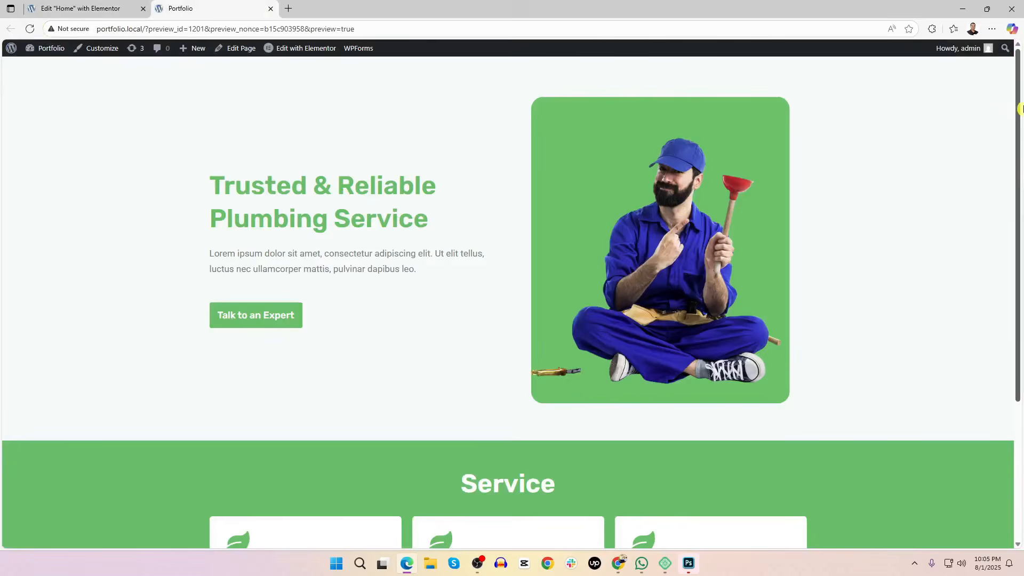
pyautogui.moveTo(1019, 109); pyautogui.dragTo(1019, 252)
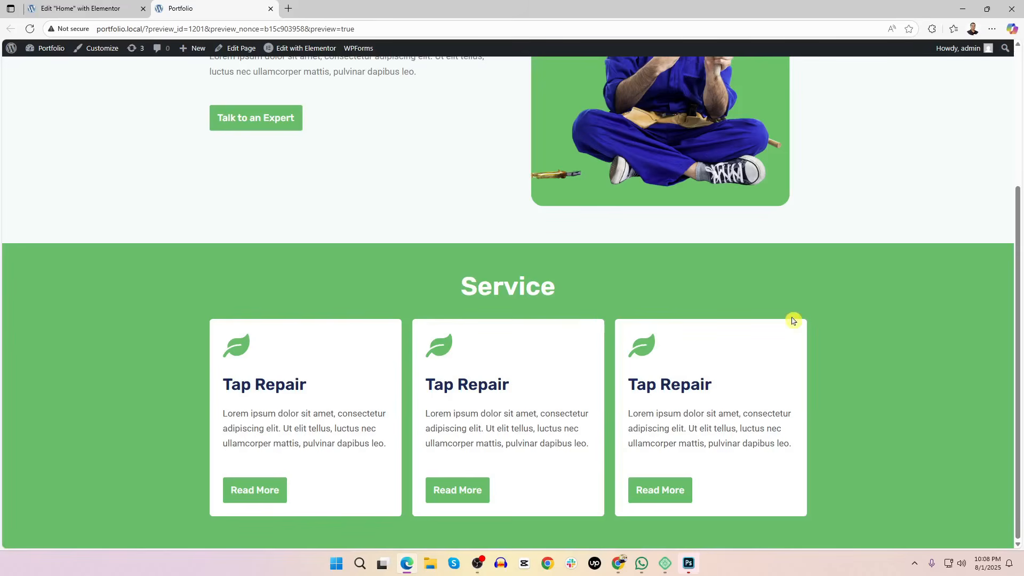
# Switch to the Google Meet call in Chrome and admit everyone waiting to join
pyautogui.hotkey('alt', 'Tab')
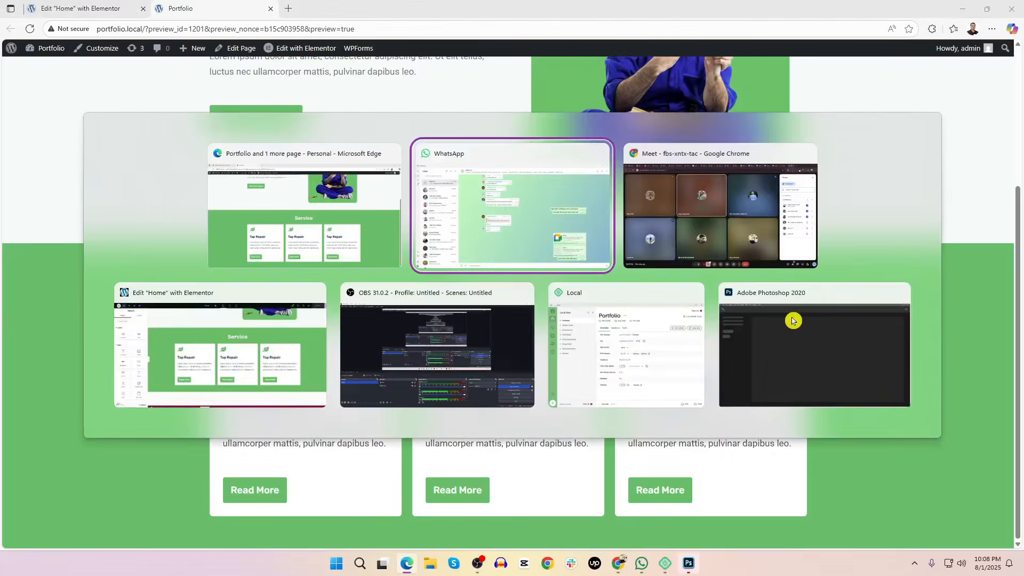
pyautogui.hotkey('alt', 'Tab')
pyautogui.hotkey('alt', 'Tab')
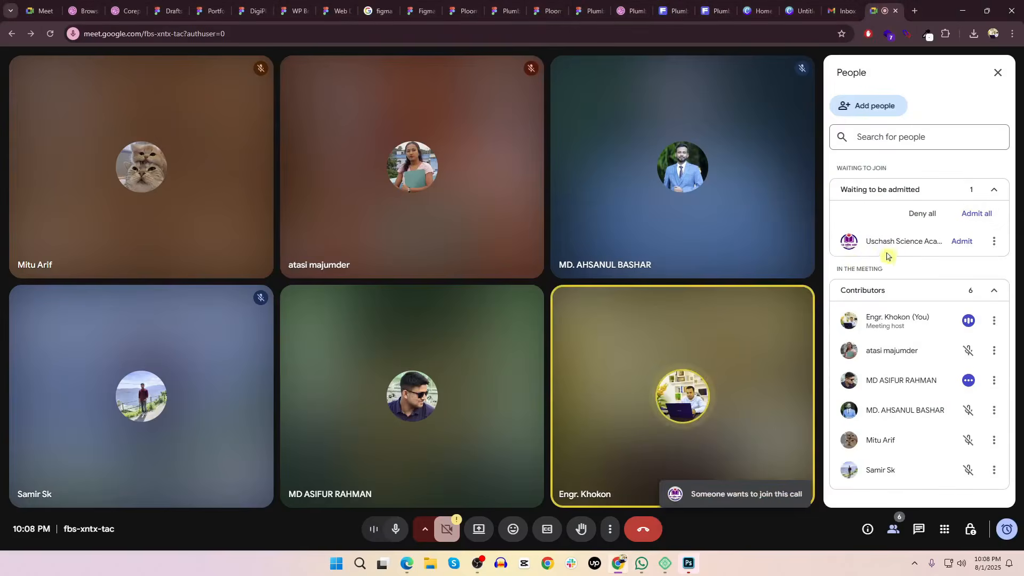
pyautogui.click(966, 216)
pyautogui.click(555, 326)
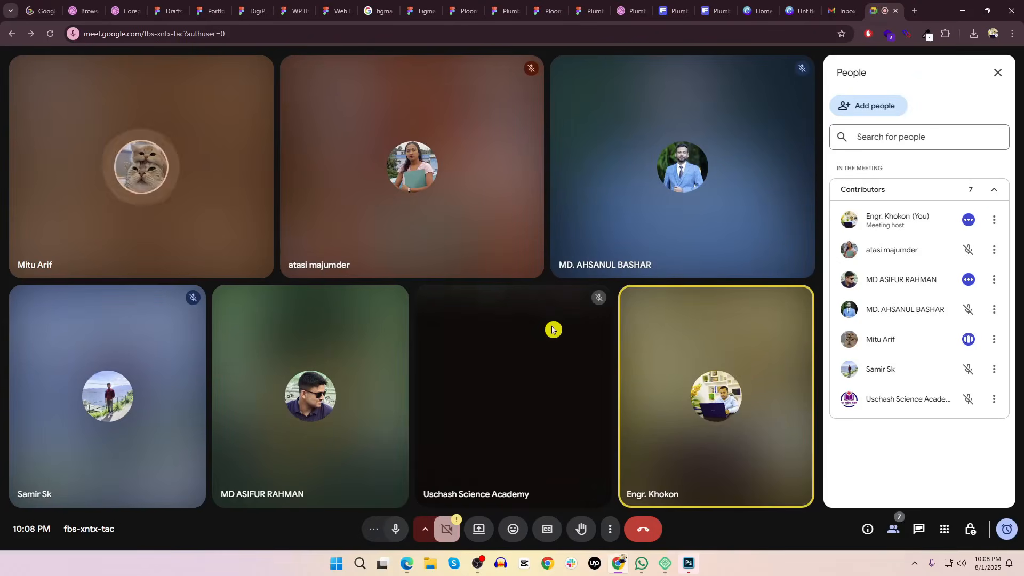
# Switch back to the Portfolio preview in Edge and review the hero section's text and image and the Service section's cards
pyautogui.hotkey('alt', 'Tab')
pyautogui.hotkey('alt', 'Tab')
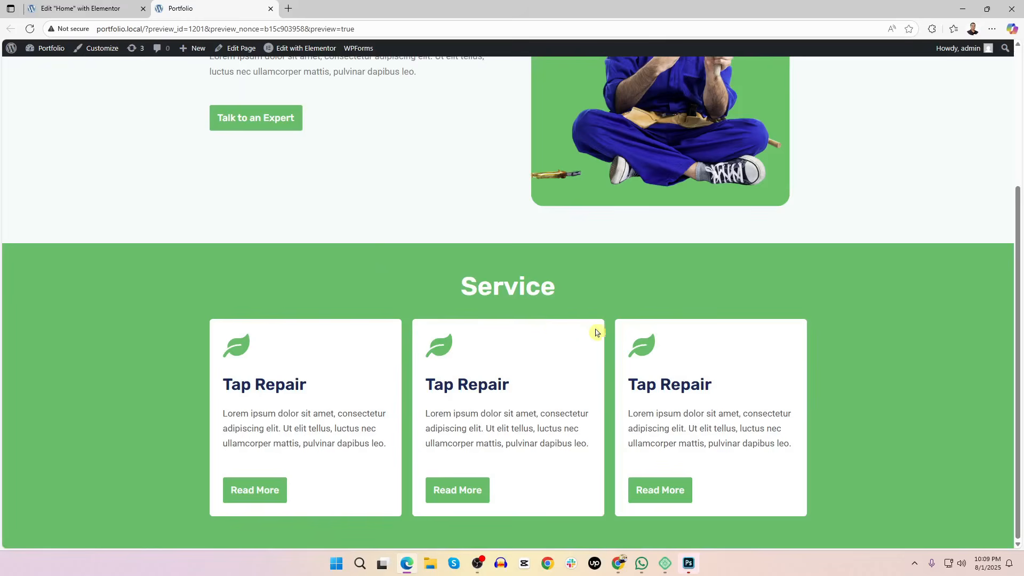
pyautogui.scroll(4, 596, 331)
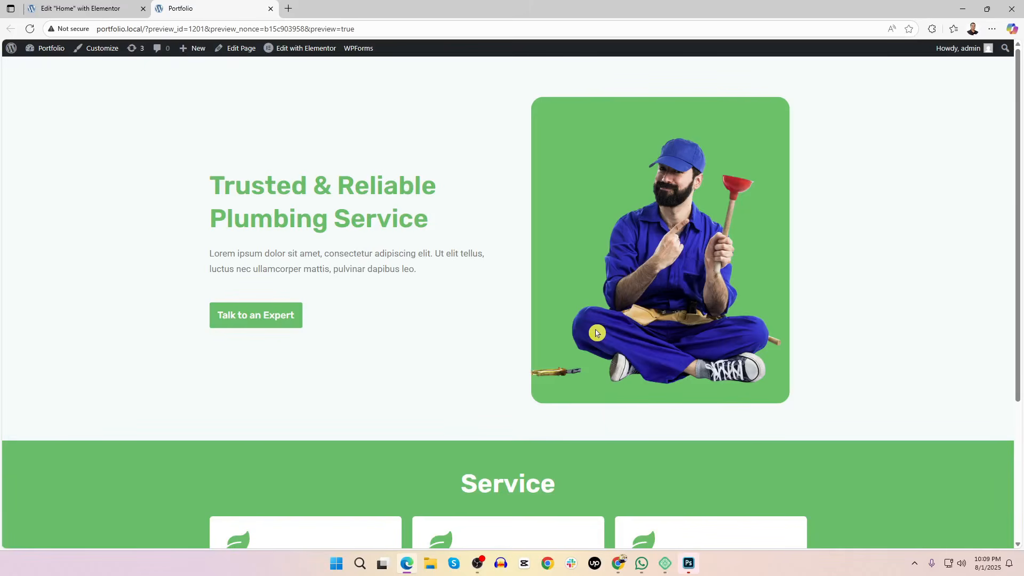
pyautogui.scroll(-3, 587, 323)
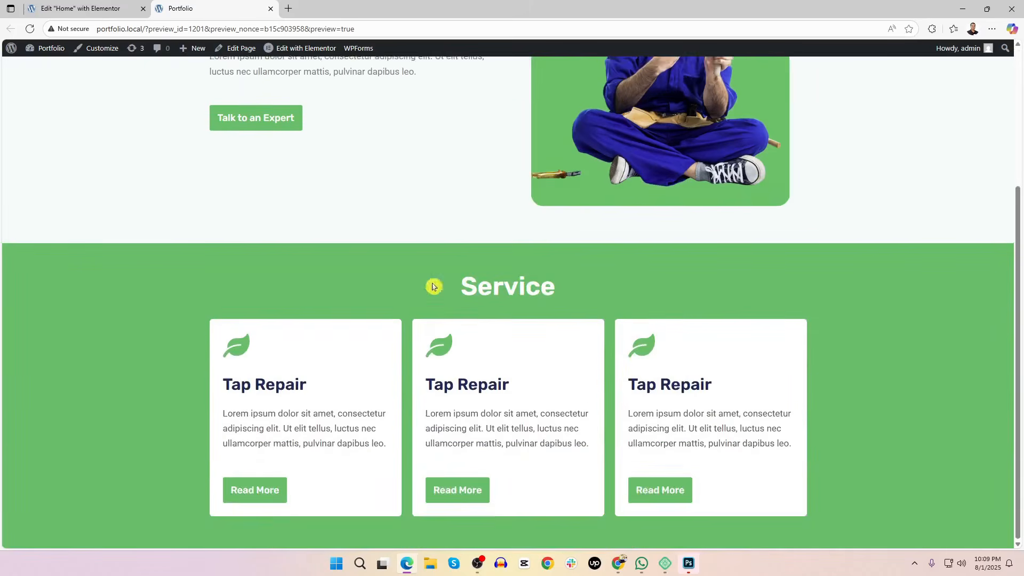
pyautogui.scroll(3, 434, 286)
pyautogui.scroll(-3, 498, 301)
pyautogui.scroll(3, 498, 297)
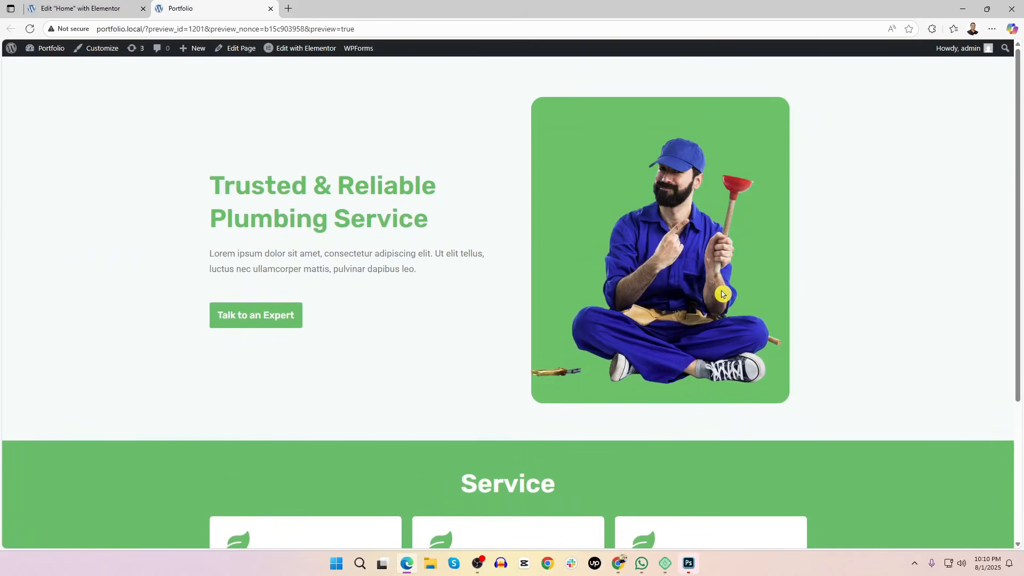
pyautogui.scroll(-3, 721, 293)
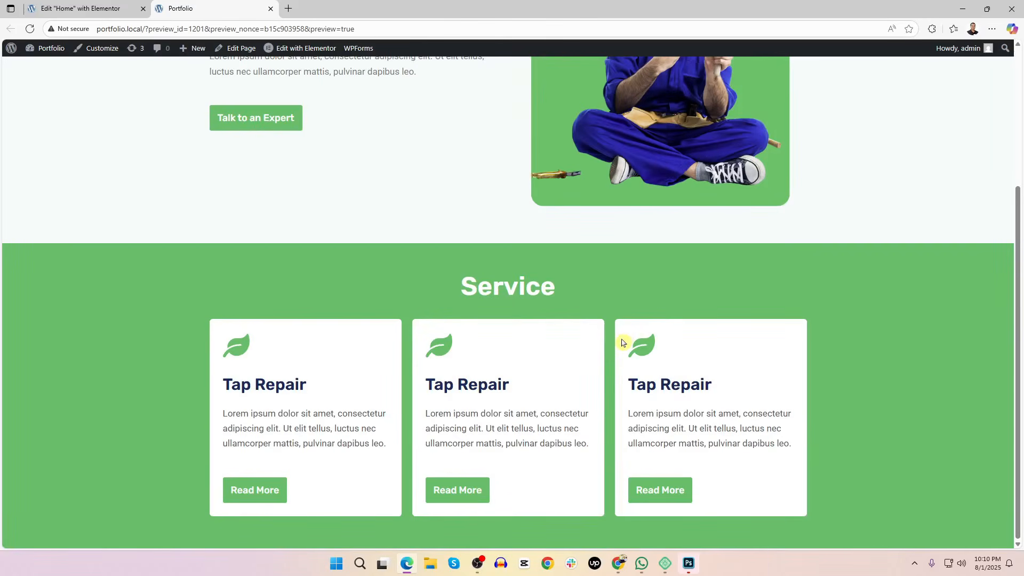
pyautogui.scroll(3, 613, 341)
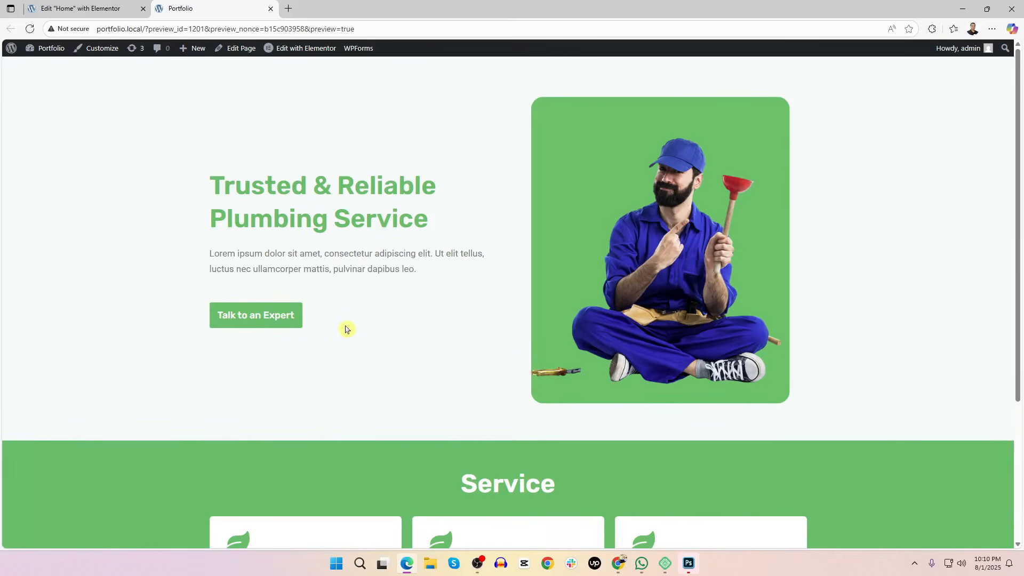
pyautogui.moveTo(211, 182); pyautogui.dragTo(417, 272)
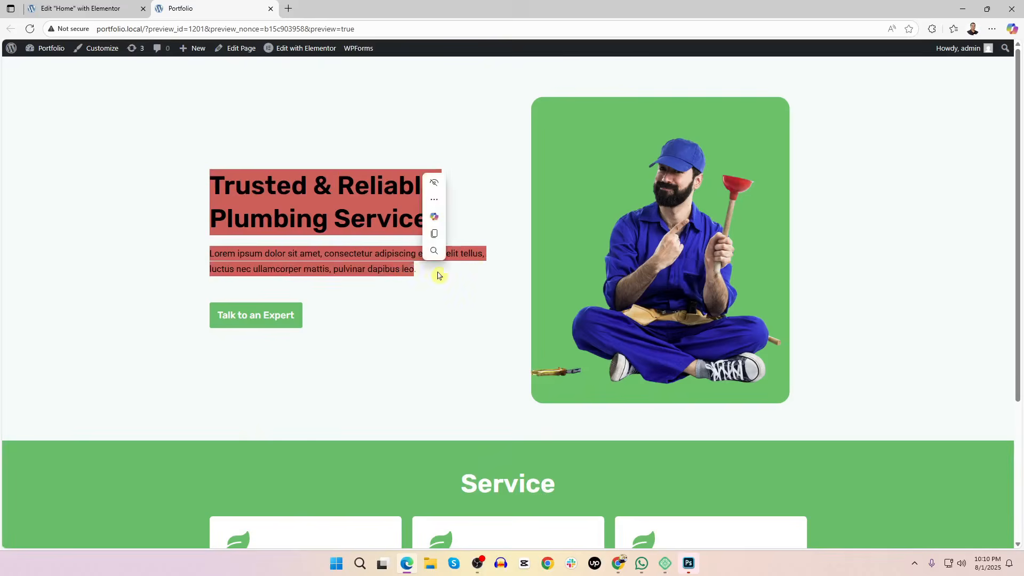
pyautogui.click(438, 273)
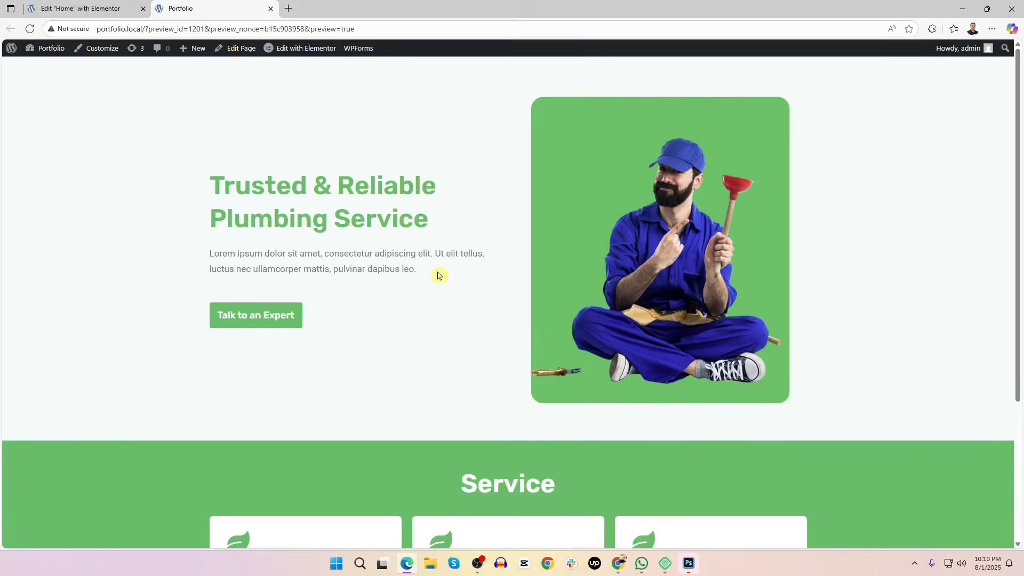
# Switch to the Google Meet call in Chrome and share the entire screen with the participants
pyautogui.hotkey('alt', 'Tab')
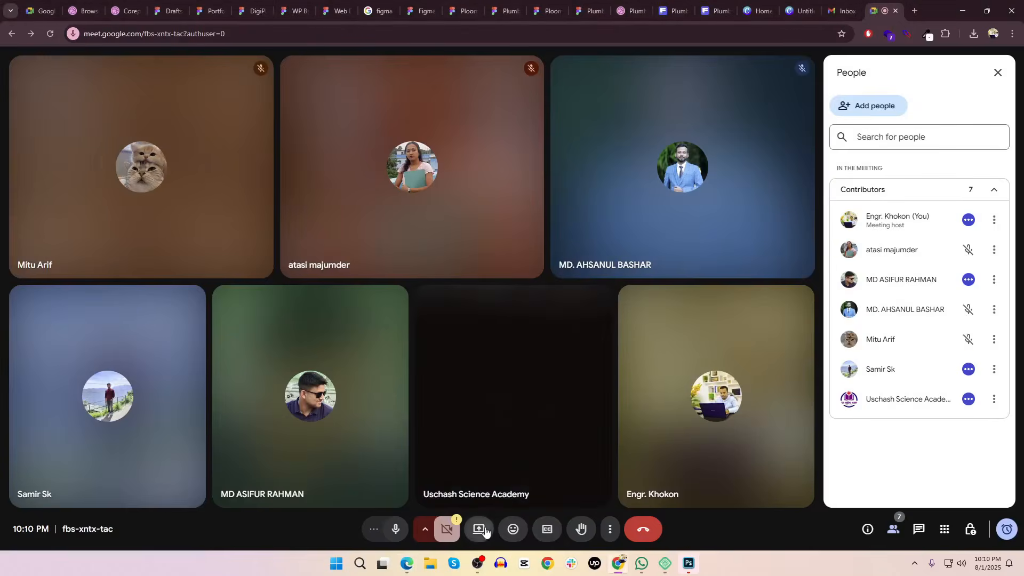
pyautogui.click(485, 532)
pyautogui.click(601, 98)
pyautogui.click(455, 164)
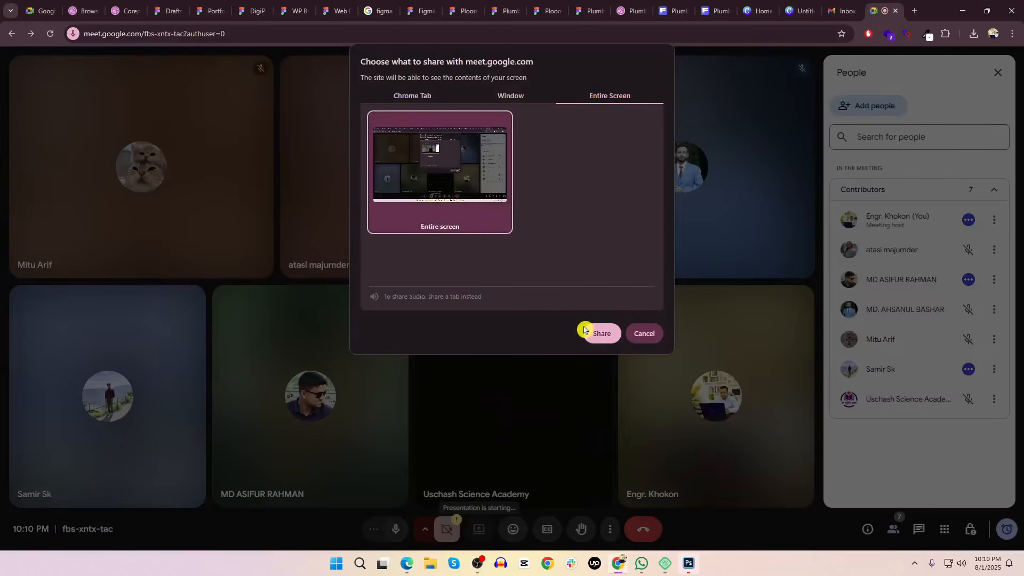
pyautogui.click(598, 334)
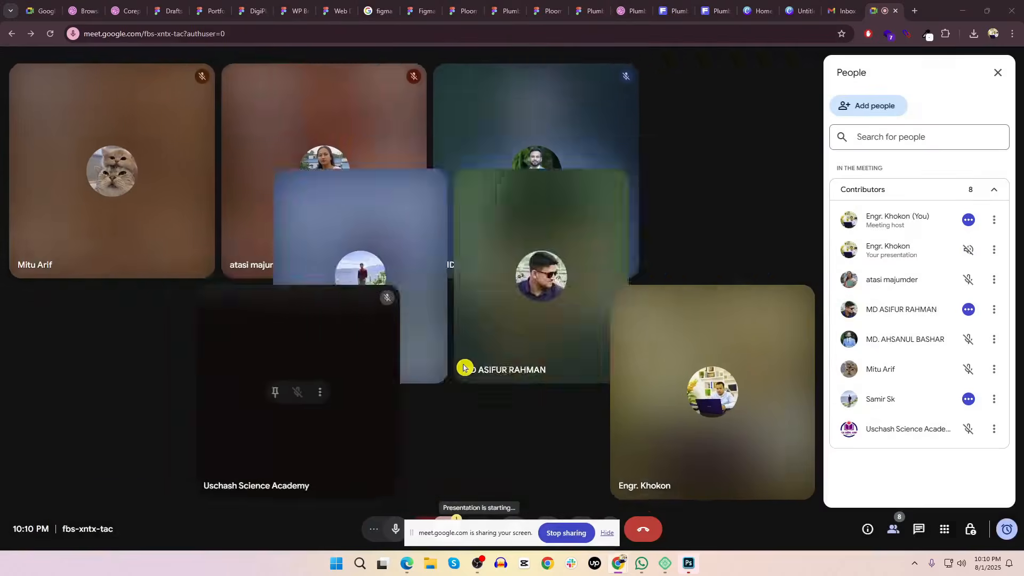
# Switch back to the Portfolio preview in Edge, hide the screen-sharing notice and review the hero and Service sections
pyautogui.hotkey('alt', 'Tab')
pyautogui.hotkey('alt', 'Tab')
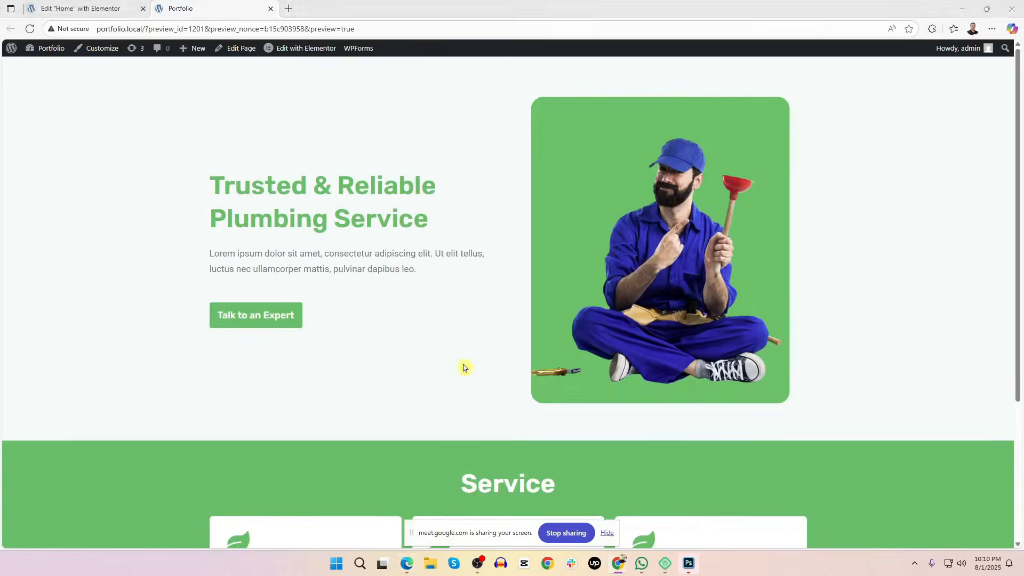
pyautogui.scroll(-3, 709, 302)
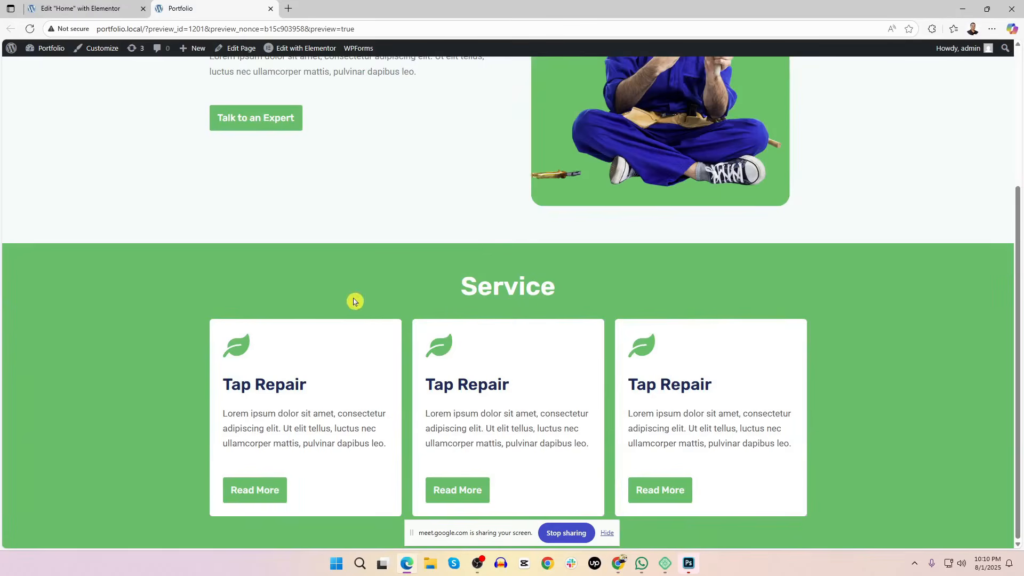
pyautogui.click(607, 533)
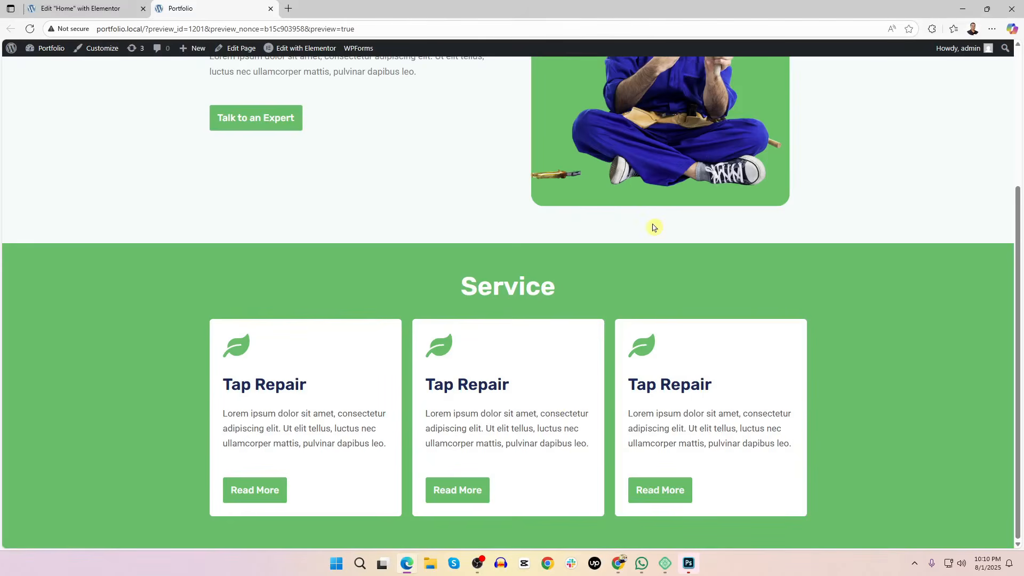
pyautogui.scroll(3, 654, 228)
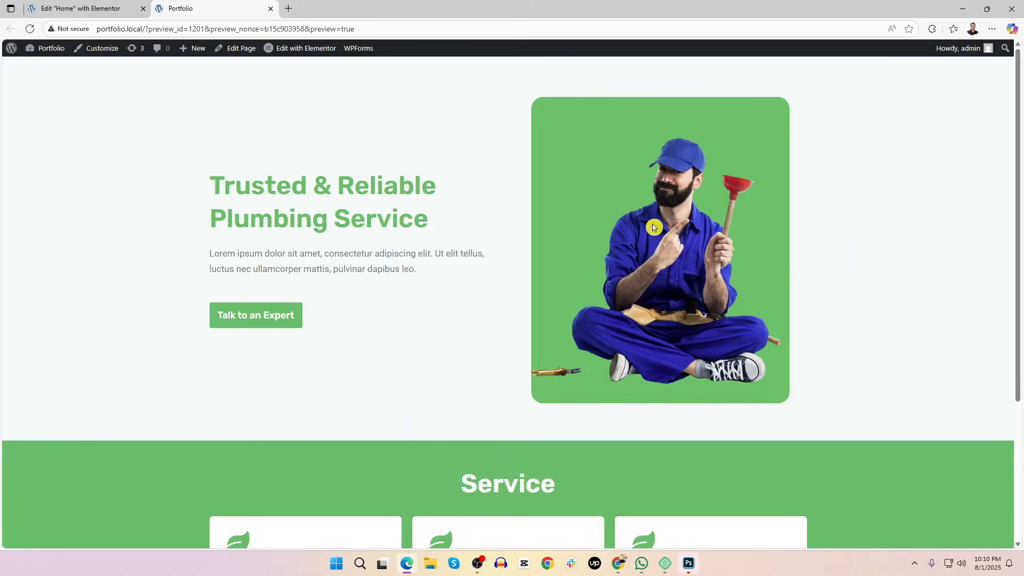
pyautogui.scroll(-3, 661, 216)
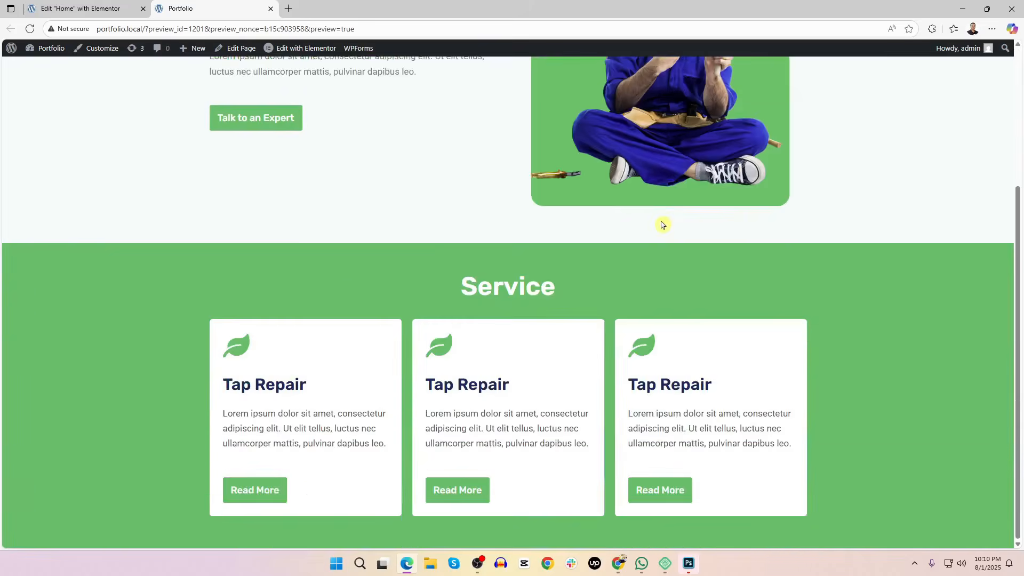
# Return to the Elementor editor and inspect the middle service card's heading, description text and Read More button
pyautogui.click(90, 4)
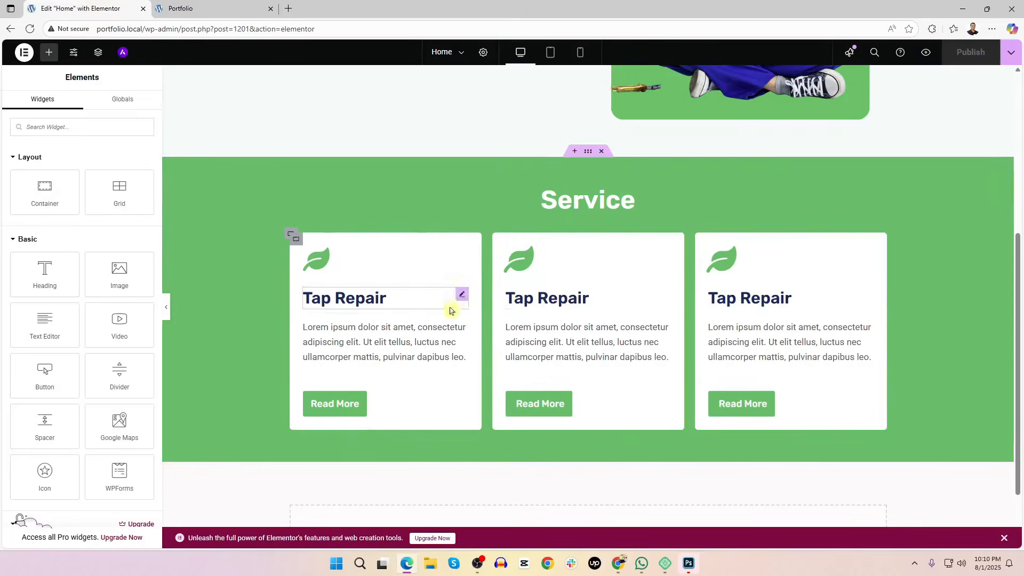
pyautogui.click(563, 298)
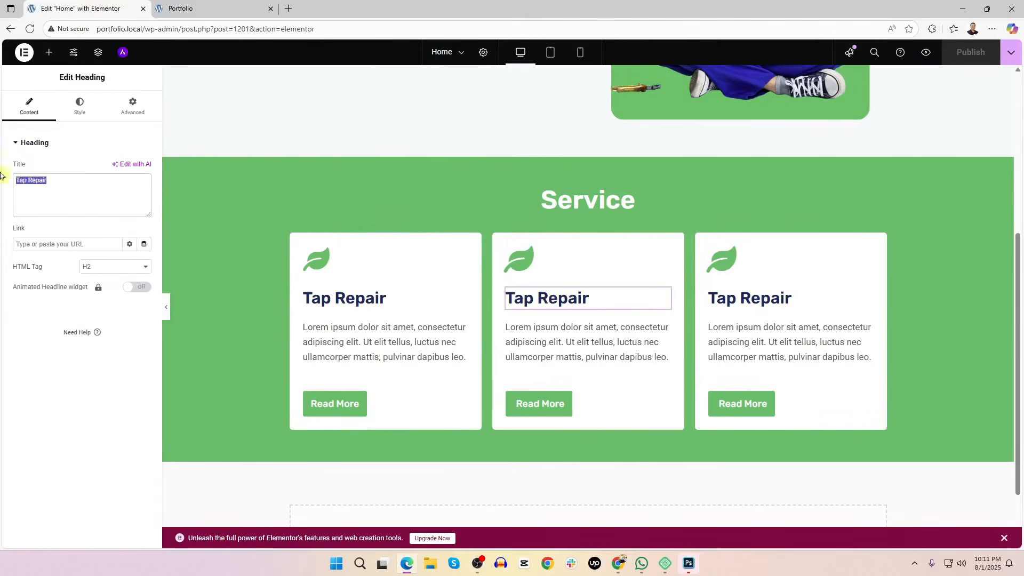
pyautogui.click(533, 342)
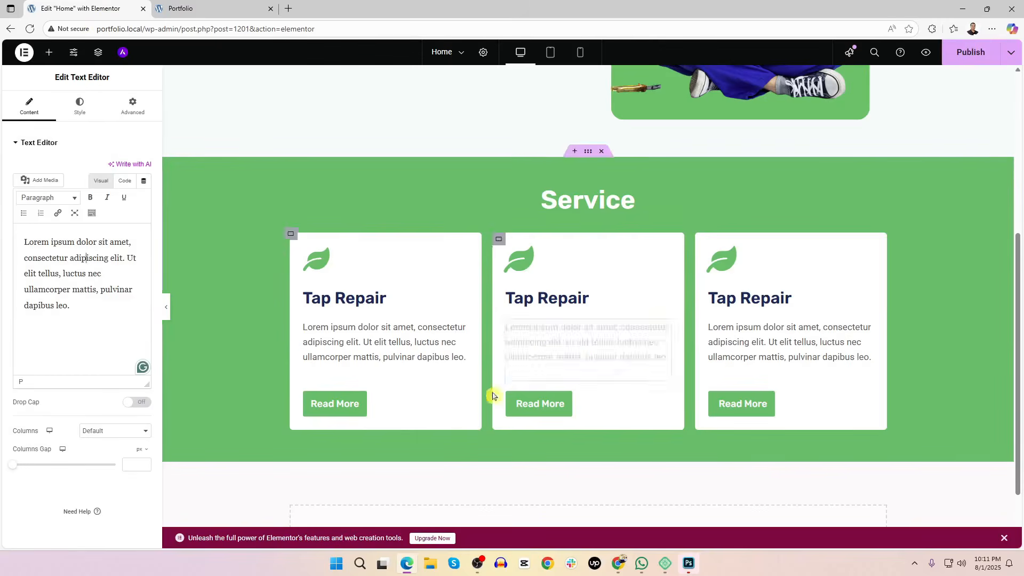
pyautogui.click(533, 406)
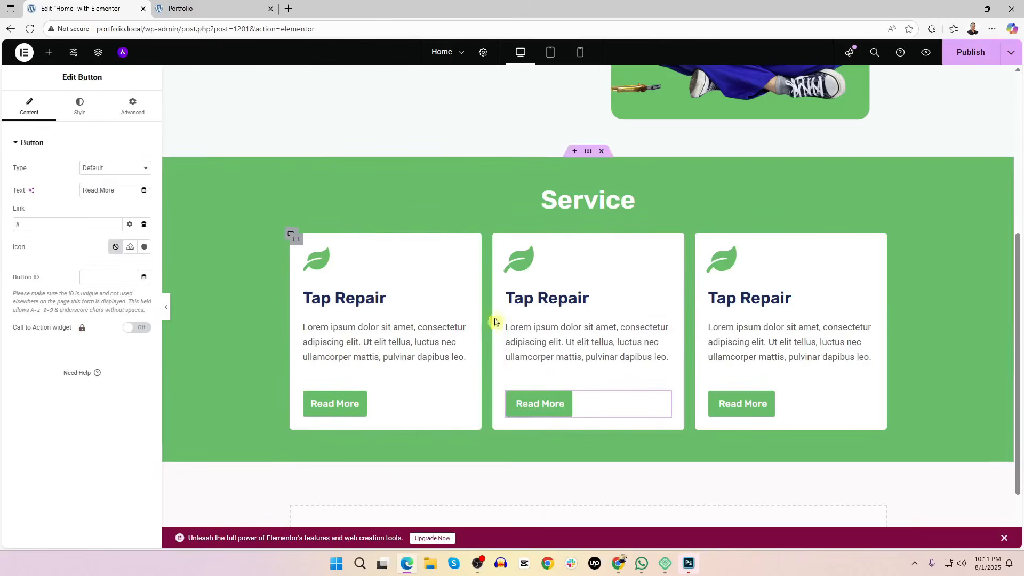
# Switch to Chrome and examine the "Our Plumbing Services" cards in the Dribbble Plumbing Services Landing Page design
pyautogui.hotkey('alt', 'Tab')
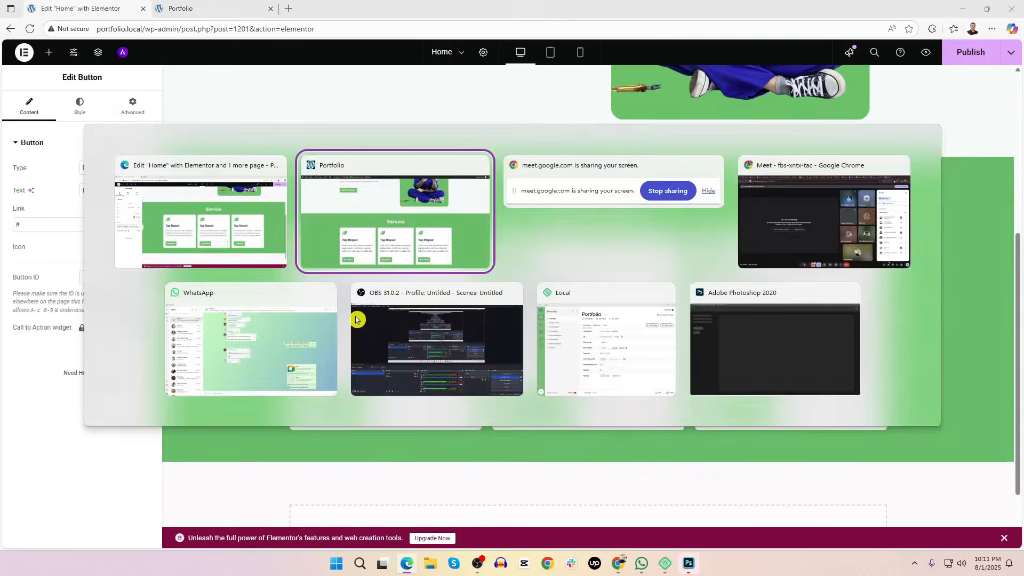
pyautogui.press('Tab')
pyautogui.press('Tab')
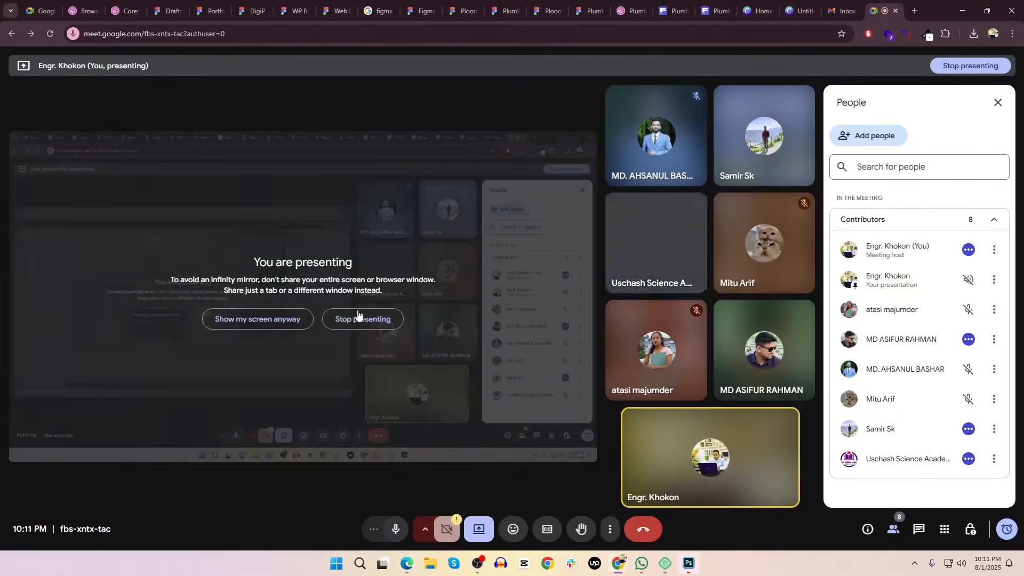
pyautogui.click(635, 6)
pyautogui.scroll(-2, 515, 352)
pyautogui.scroll(3, 514, 349)
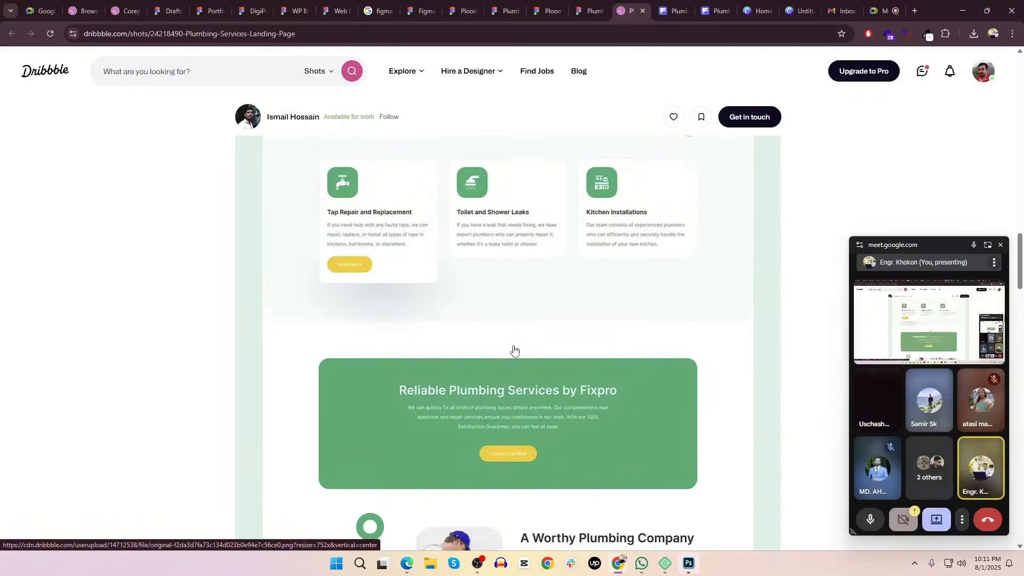
pyautogui.scroll(3, 514, 350)
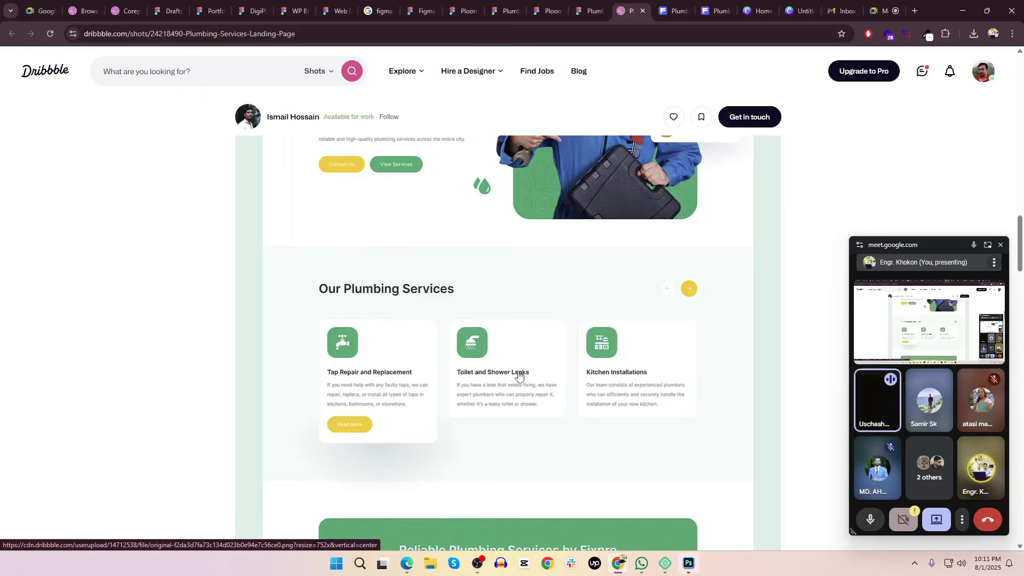
# Switch back to the Elementor editor in Edge and change the third service card's heading to "Kitchen Repair"
pyautogui.hotkey('alt', 'Tab')
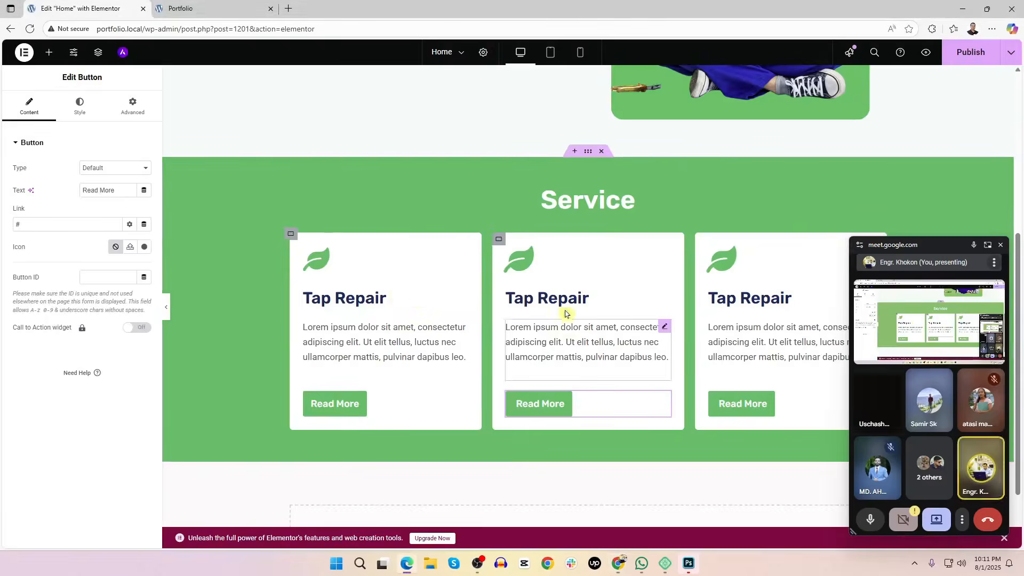
pyautogui.click(732, 303)
pyautogui.moveTo(26, 182); pyautogui.dragTo(1, 182)
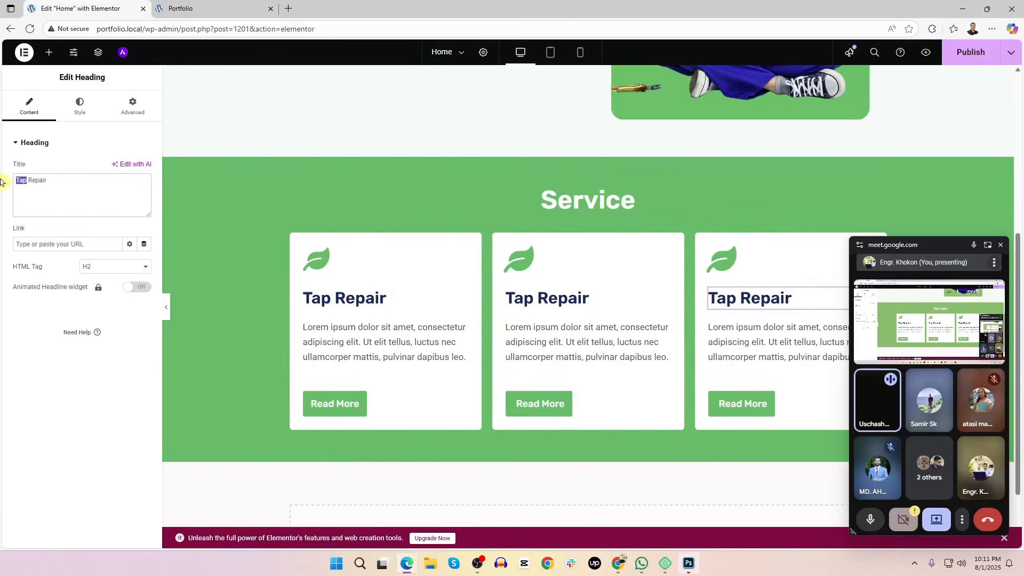
pyautogui.write('Kitchen')
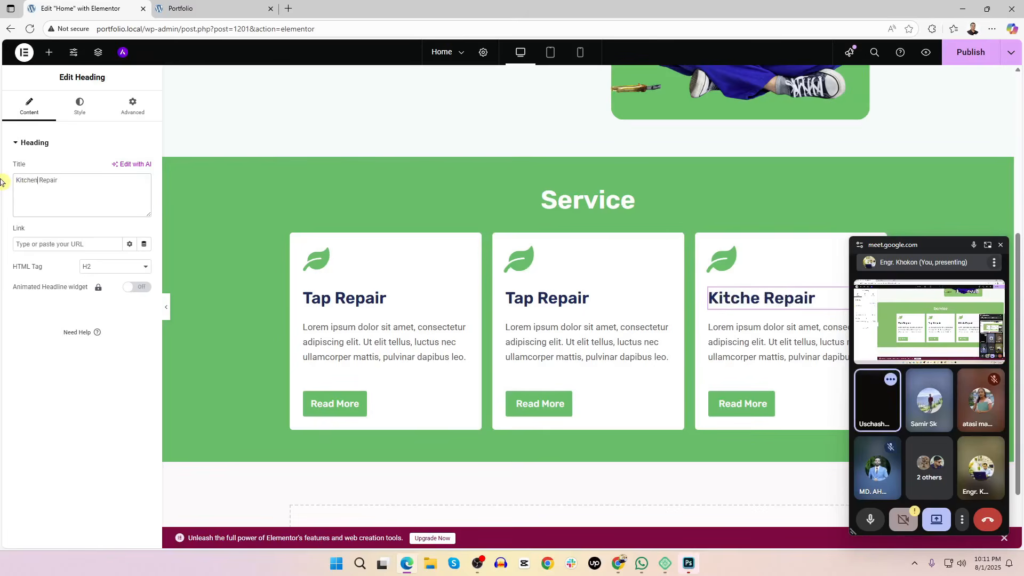
# Open the icon library for the Kitchen Repair card's icon and search it for "pen", "pan" and "kitc"
pyautogui.click(721, 259)
pyautogui.click(105, 194)
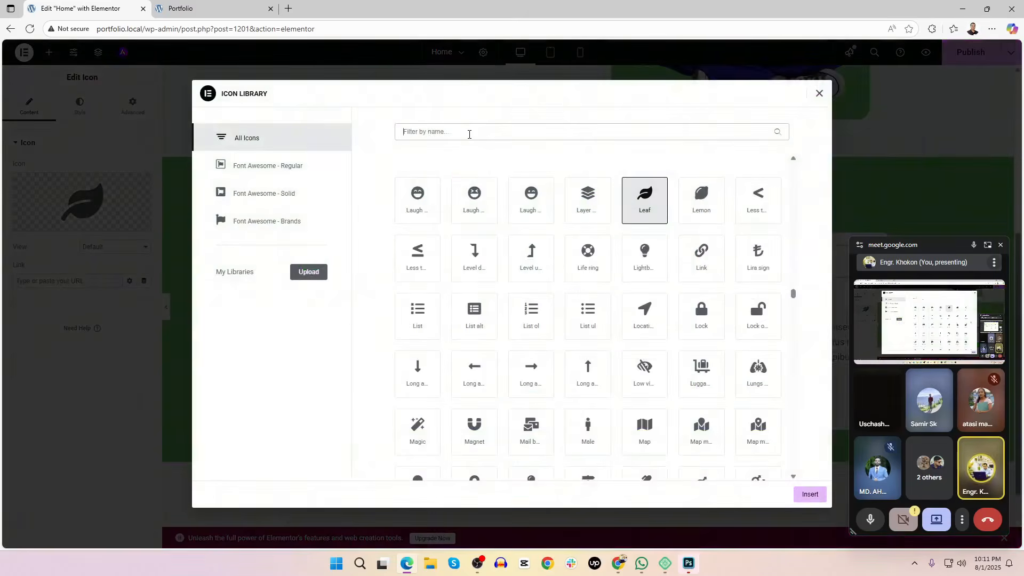
pyautogui.write('pen')
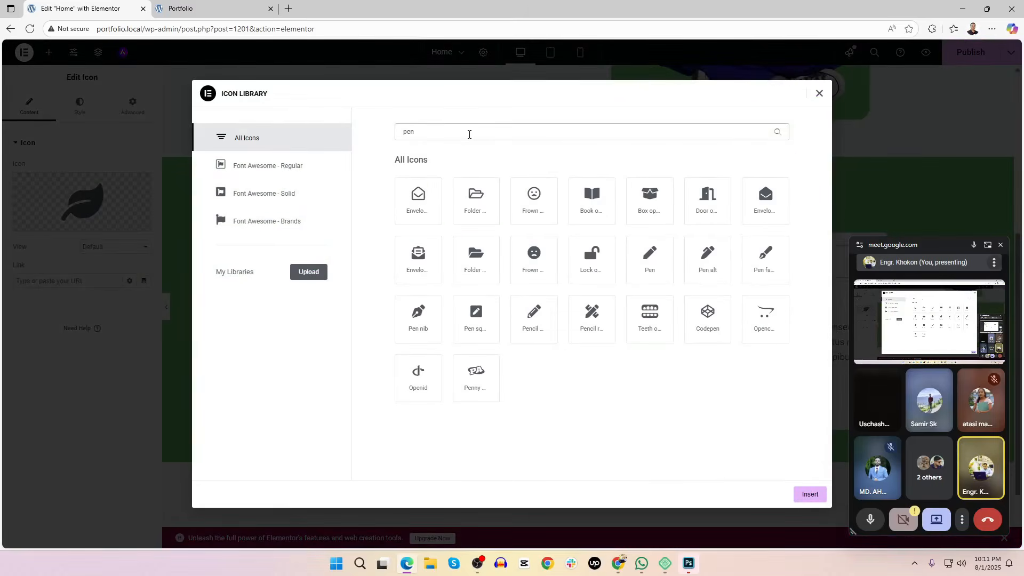
pyautogui.press('BackSpace')
pyautogui.press('BackSpace')
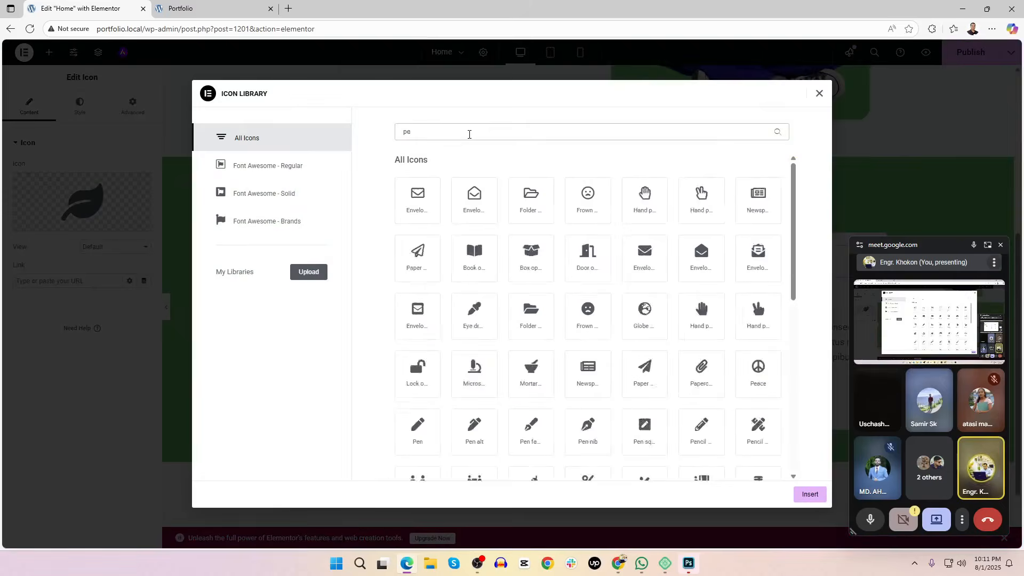
pyautogui.write('an')
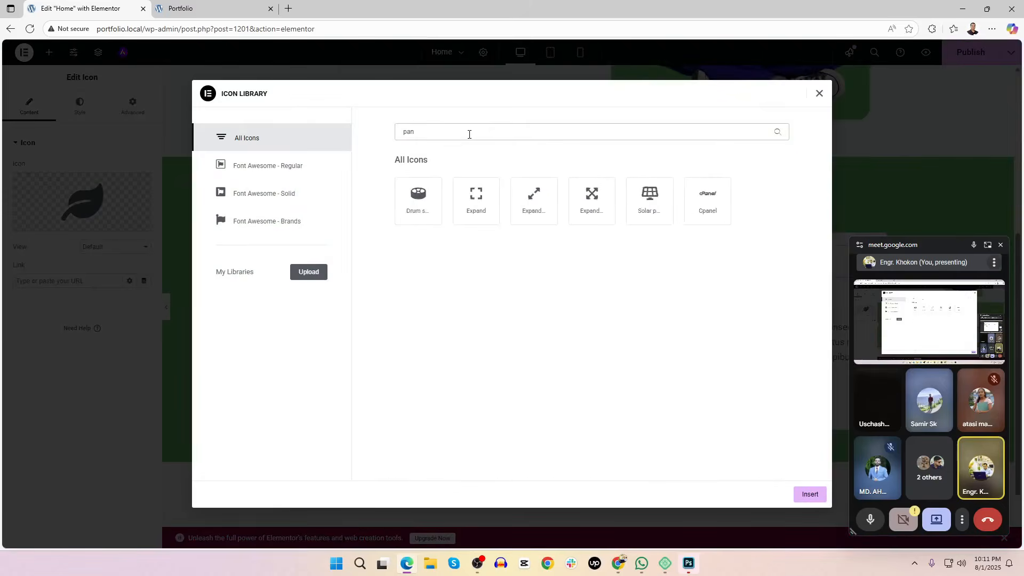
pyautogui.press('BackSpace')
pyautogui.press('BackSpace')
pyautogui.press('BackSpace')
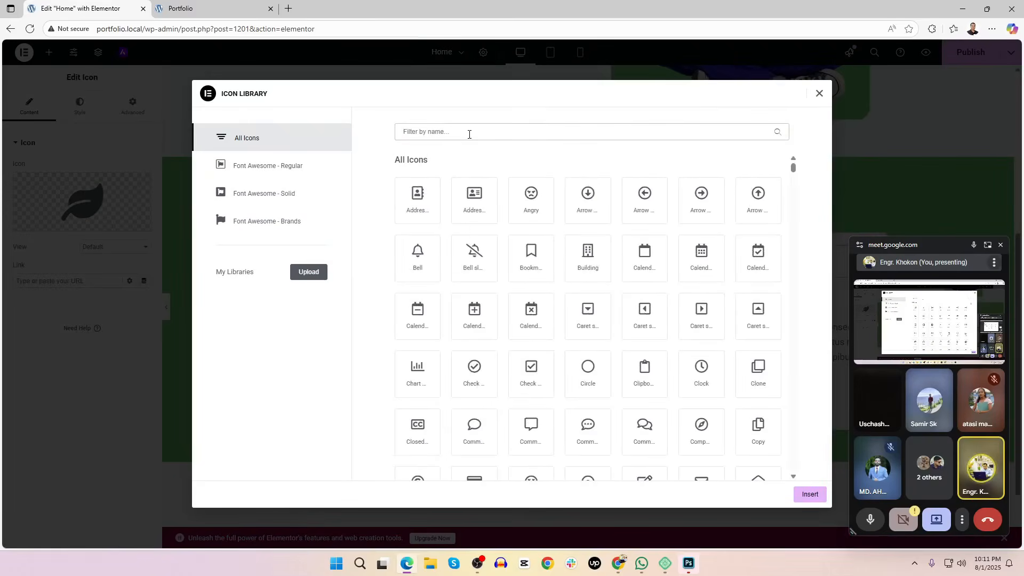
pyautogui.hotkey('alt', 'Tab')
pyautogui.press('Escape')
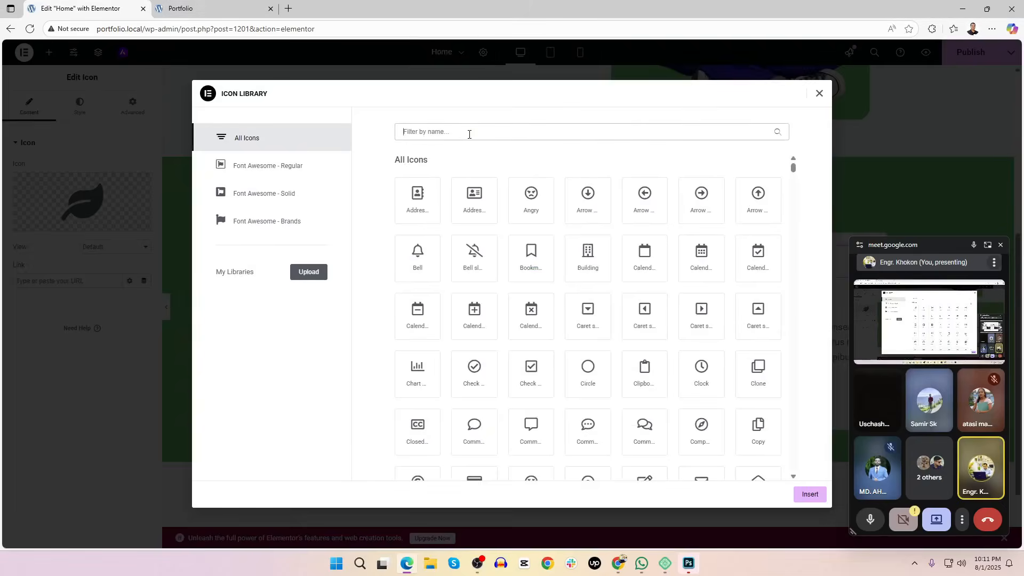
pyautogui.write('kitc')
pyautogui.press('BackSpace')
pyautogui.press('BackSpace')
pyautogui.press('BackSpace')
pyautogui.press('BackSpace')
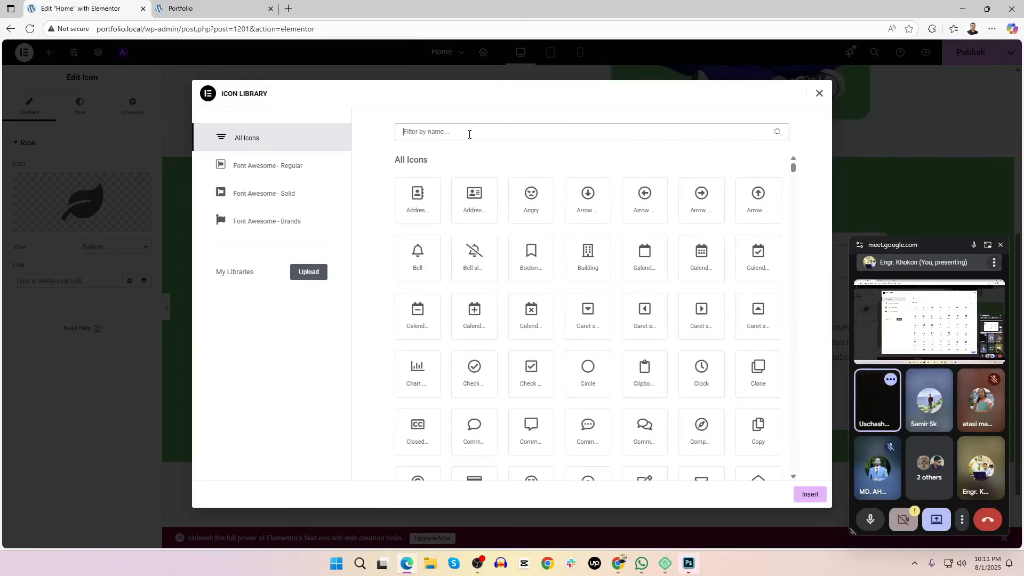
# Search the icon library for "acc" and insert the Accusoft icon in the Kitchen Repair card
pyautogui.write('acc')
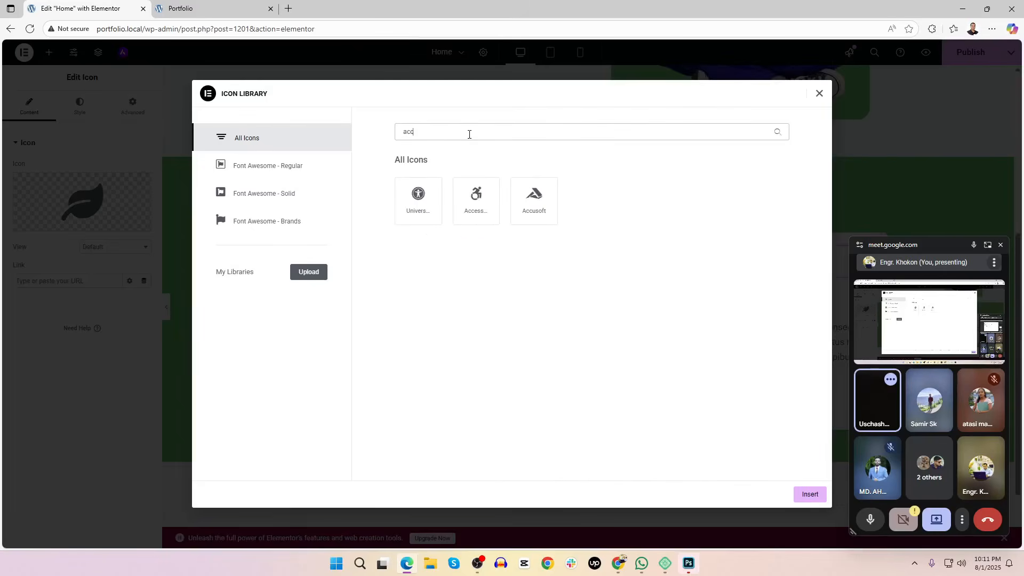
pyautogui.click(538, 202)
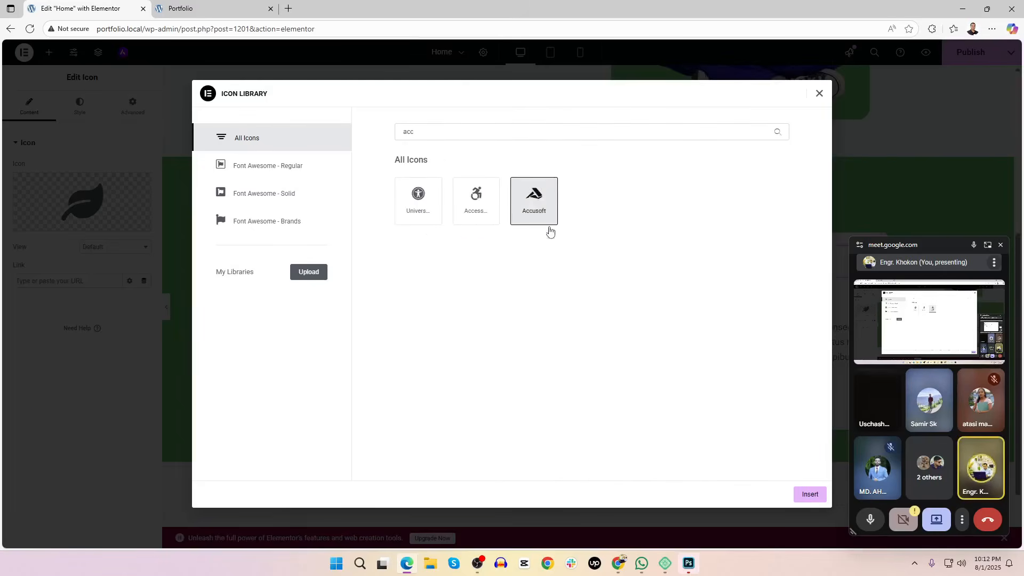
pyautogui.click(807, 493)
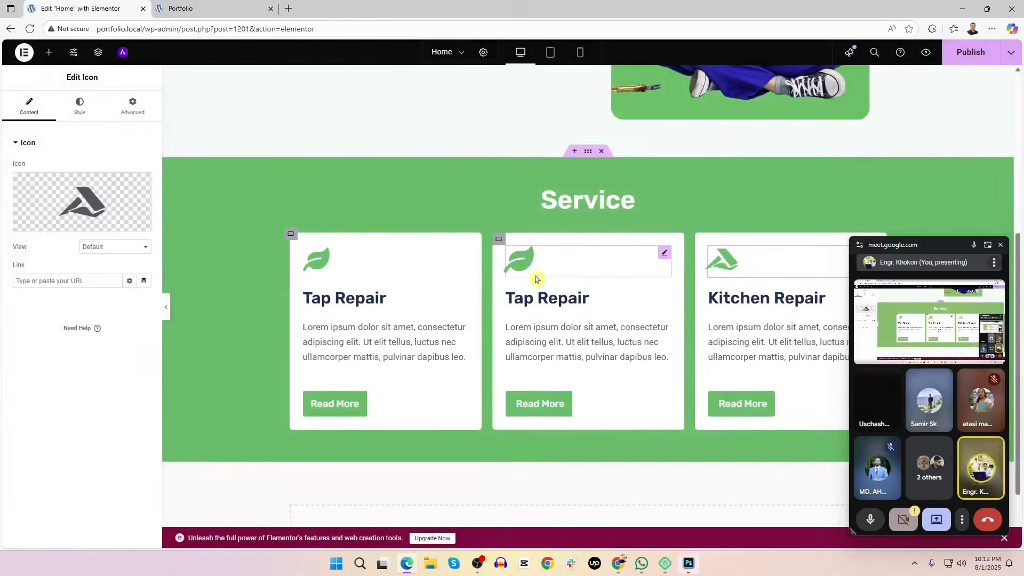
# Replace the middle service card's leaf icon with the outlined Gem icon, filtering the icon library by "ge"
pyautogui.click(521, 265)
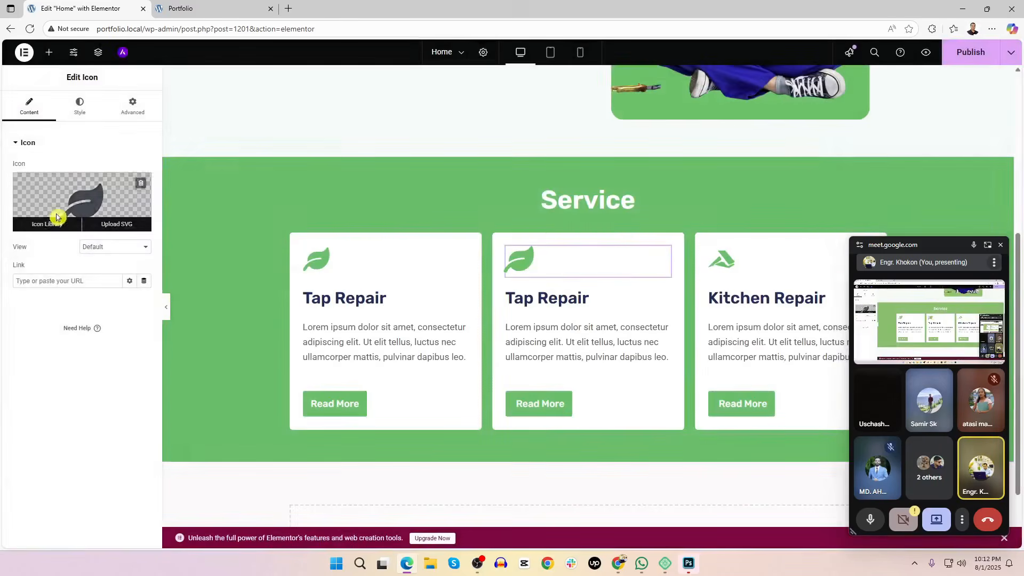
pyautogui.click(57, 220)
pyautogui.click(534, 125)
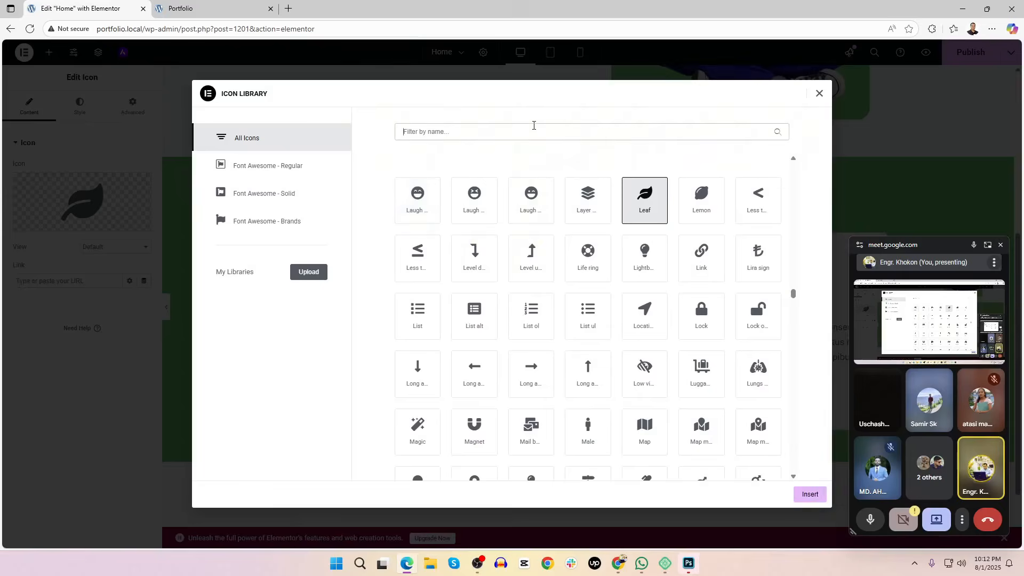
pyautogui.write('gear')
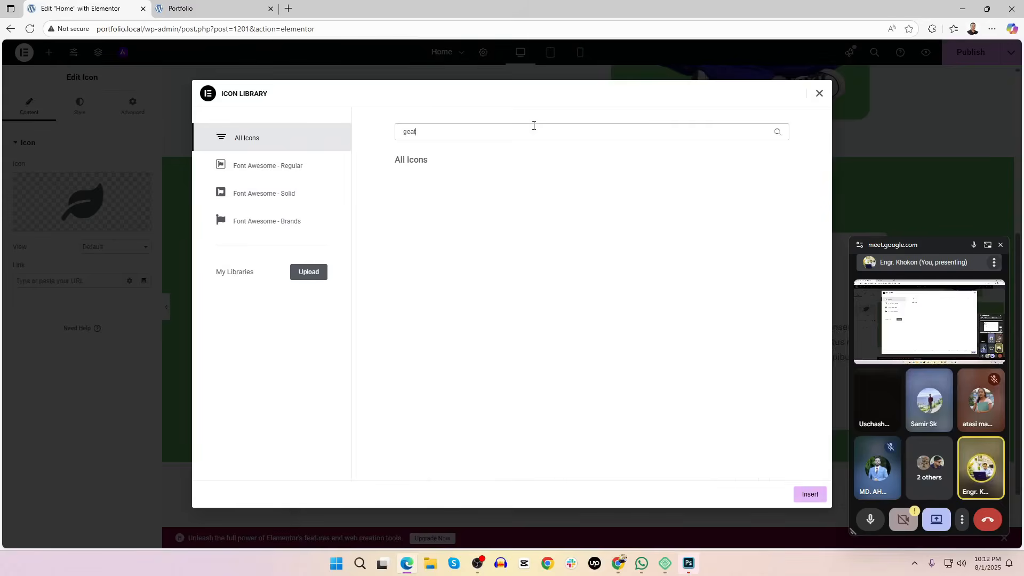
pyautogui.press('BackSpace')
pyautogui.press('BackSpace')
pyautogui.press('BackSpace')
pyautogui.press('BackSpace')
pyautogui.write('gea')
pyautogui.write('ge')
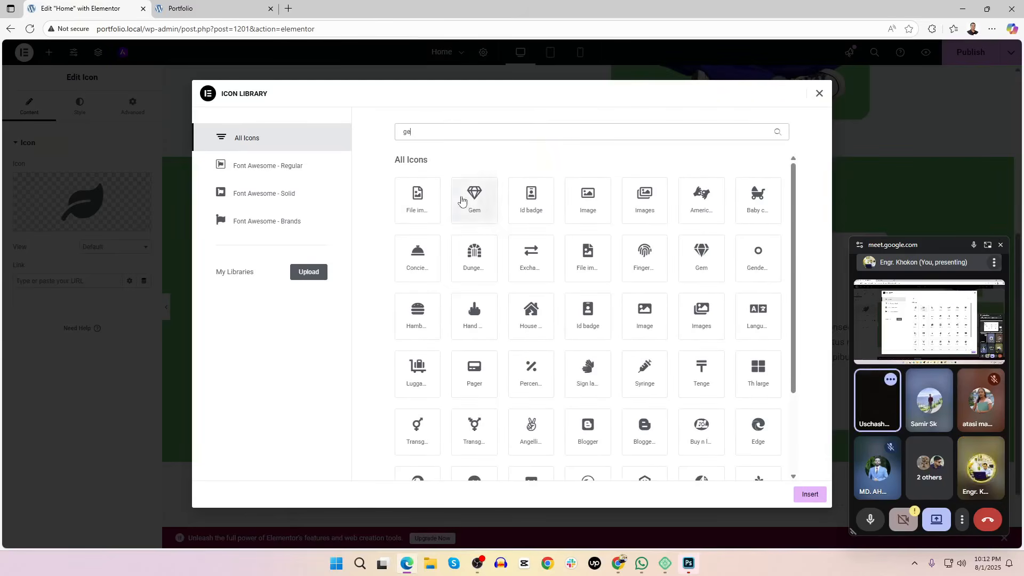
pyautogui.click(458, 202)
pyautogui.click(811, 495)
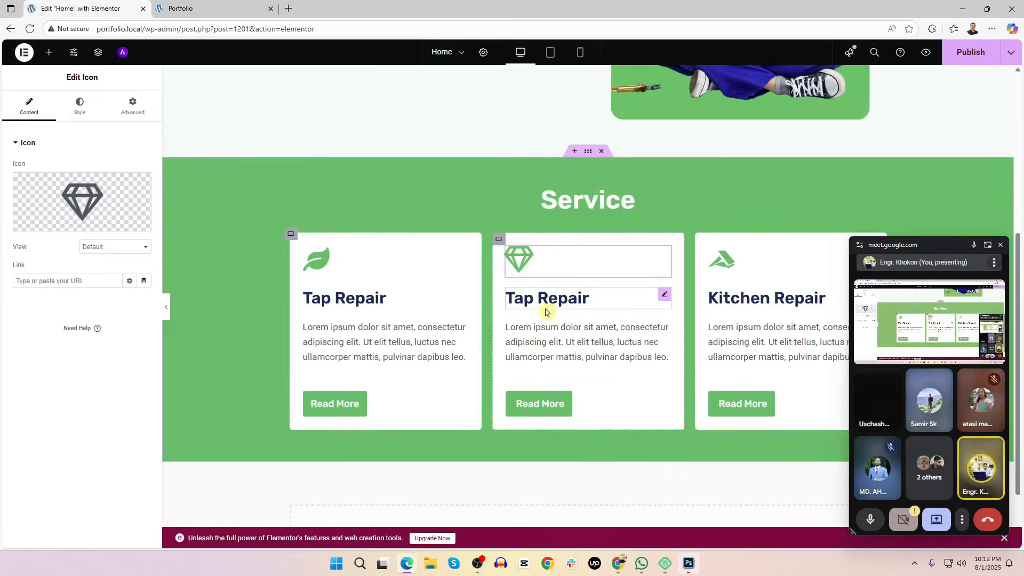
# Close the floating Google Meet window covering the editor
pyautogui.click(1001, 246)
pyautogui.click(1001, 245)
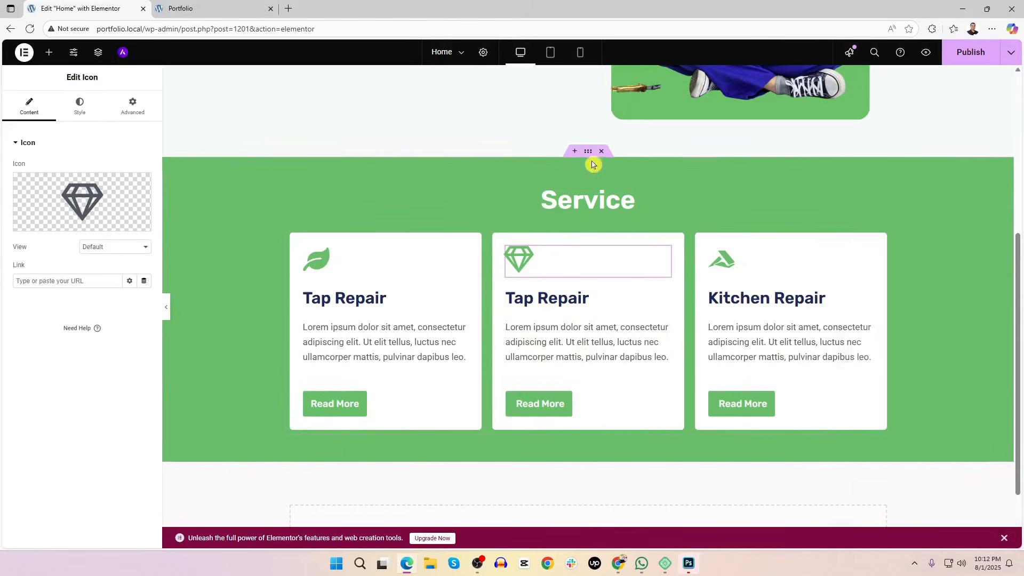
# Set the column and row gaps of the container holding the three service cards to 35 px, selecting it through the Structure tree
pyautogui.click(587, 152)
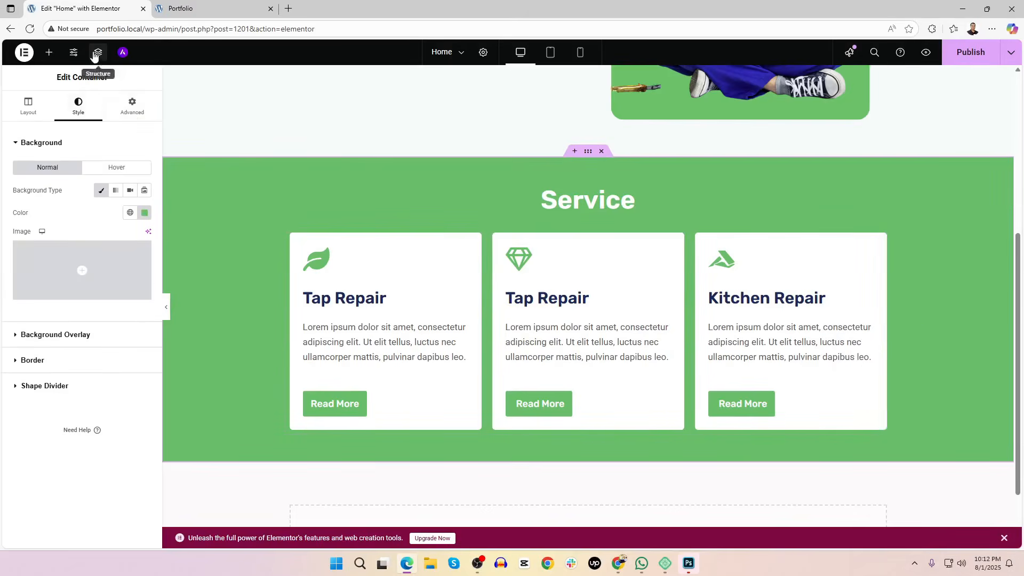
pyautogui.click(97, 51)
pyautogui.scroll(-2, 875, 482)
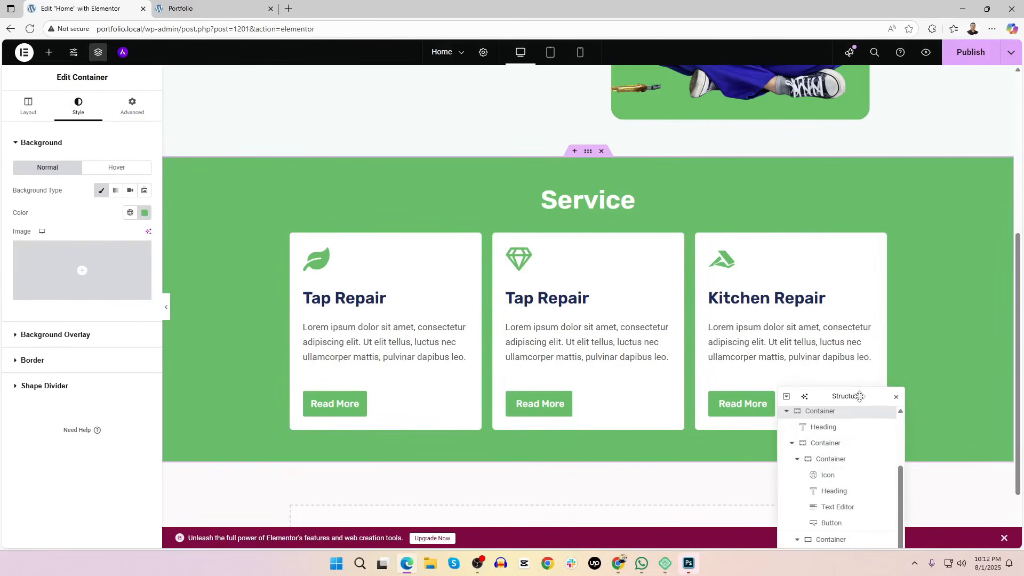
pyautogui.moveTo(860, 397); pyautogui.dragTo(919, 273)
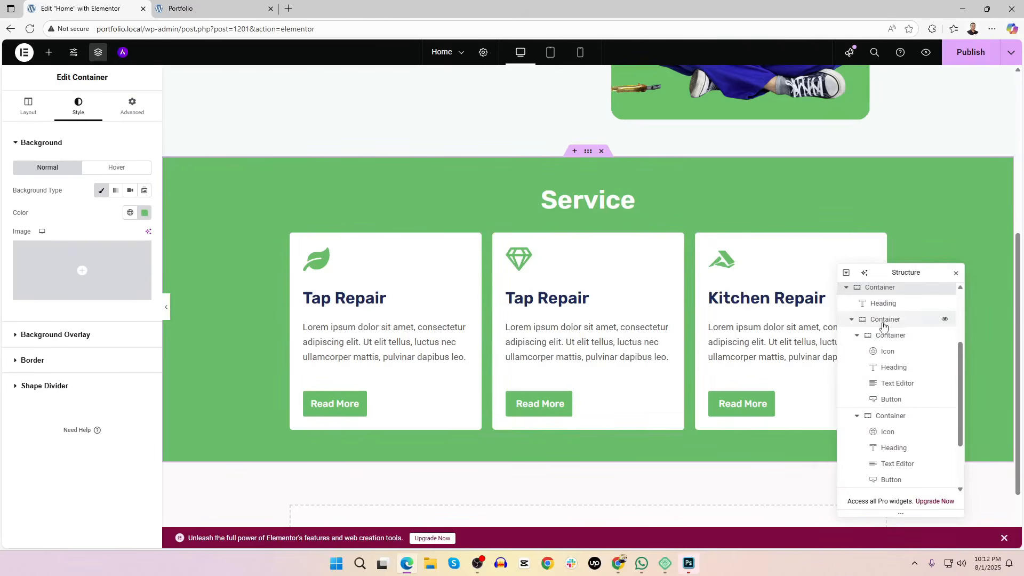
pyautogui.click(884, 320)
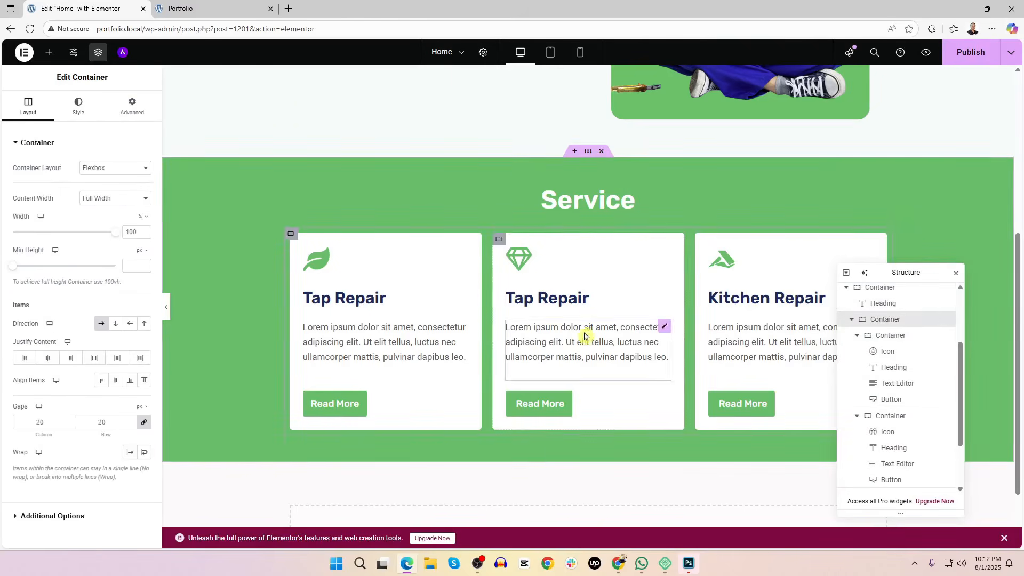
pyautogui.write('35')
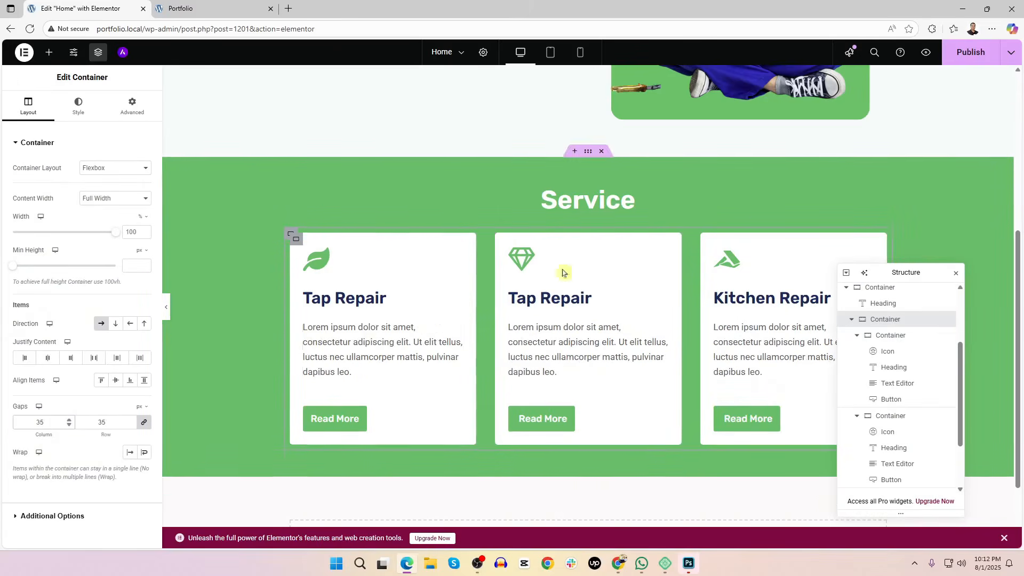
# Set the hover text color of the first service card's Read More button to white (#FFFFFF)
pyautogui.click(350, 424)
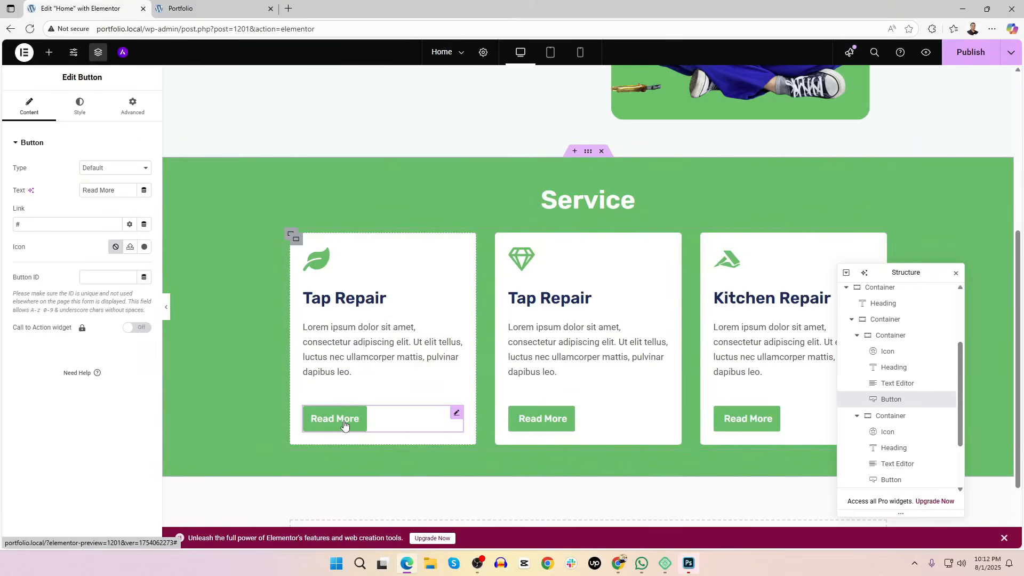
pyautogui.click(83, 110)
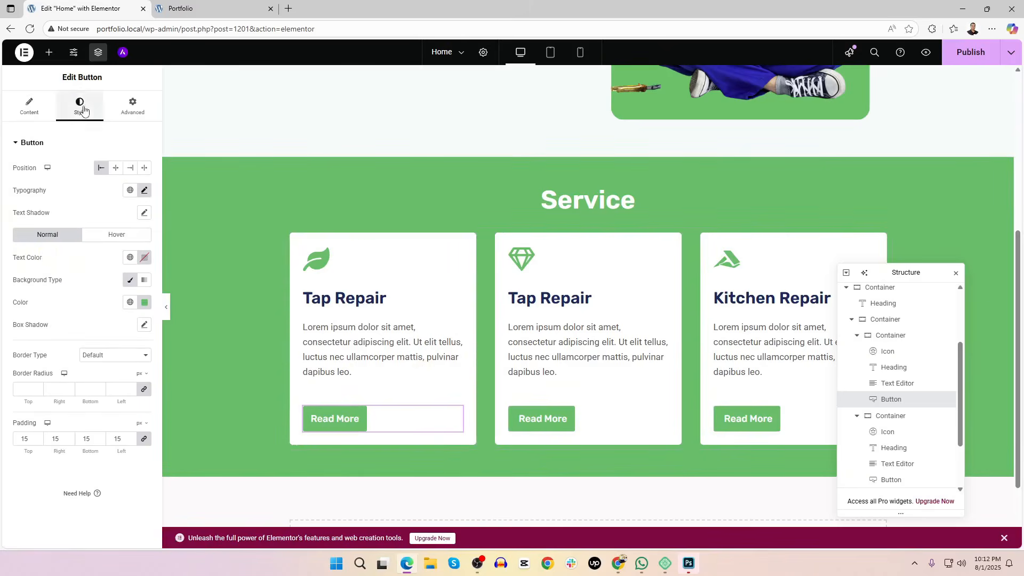
pyautogui.click(108, 238)
pyautogui.click(46, 238)
pyautogui.click(113, 239)
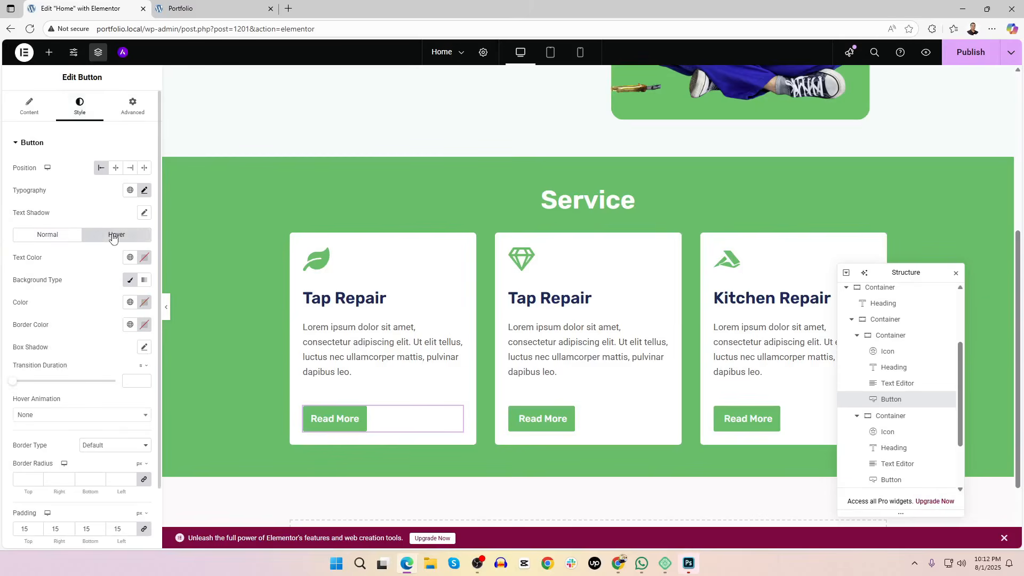
pyautogui.click(130, 261)
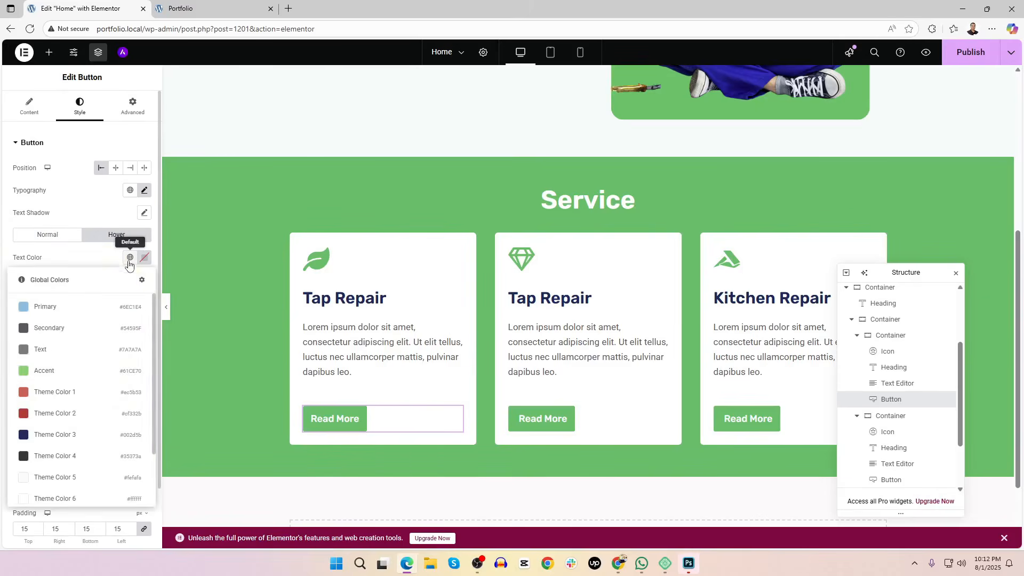
pyautogui.click(144, 263)
pyautogui.moveTo(125, 315); pyautogui.dragTo(43, 270)
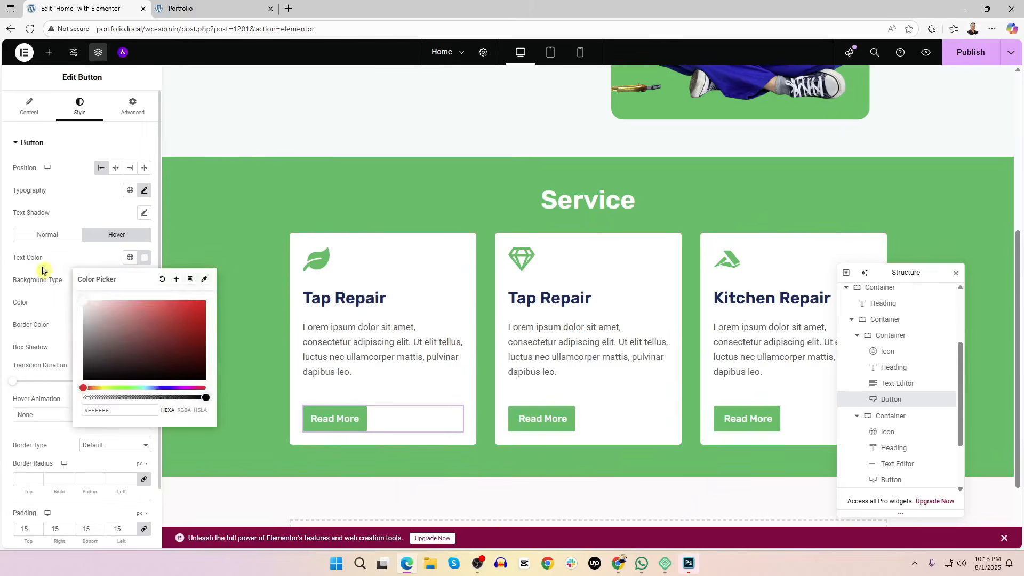
pyautogui.click(87, 253)
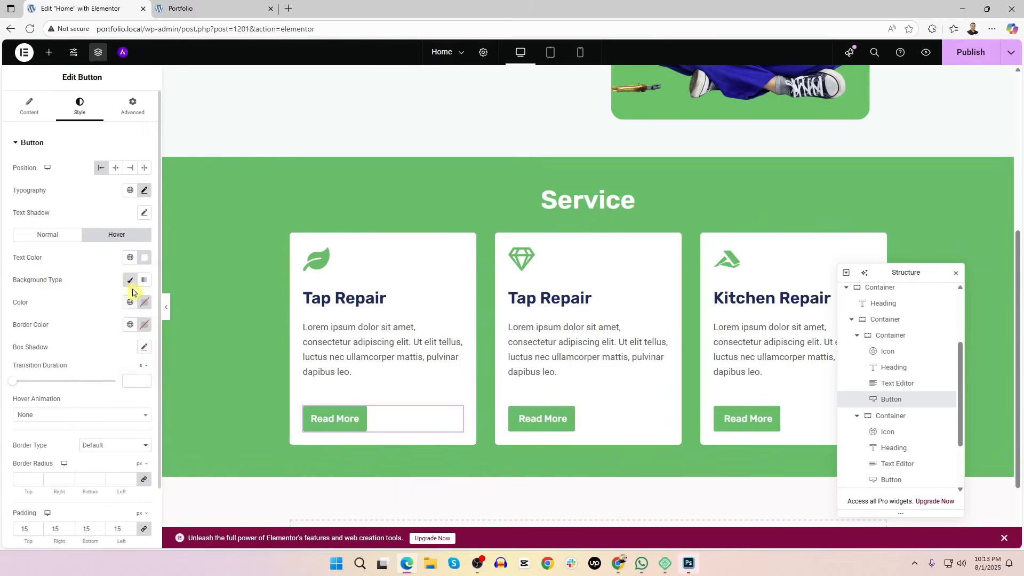
# Give the first card's Read More button a Theme Color 3 hover background with a transition duration of 1 second
pyautogui.click(131, 302)
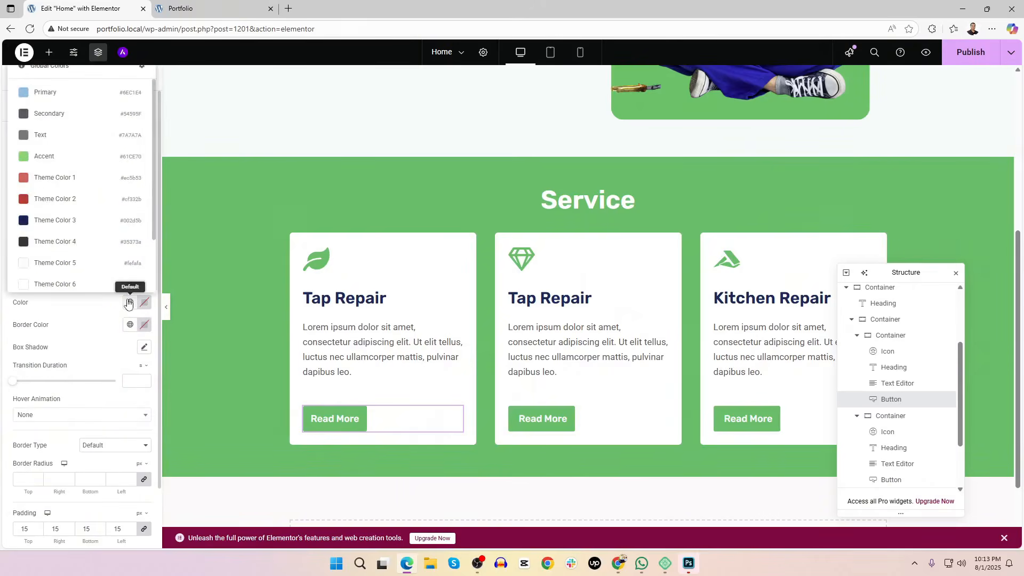
pyautogui.click(60, 221)
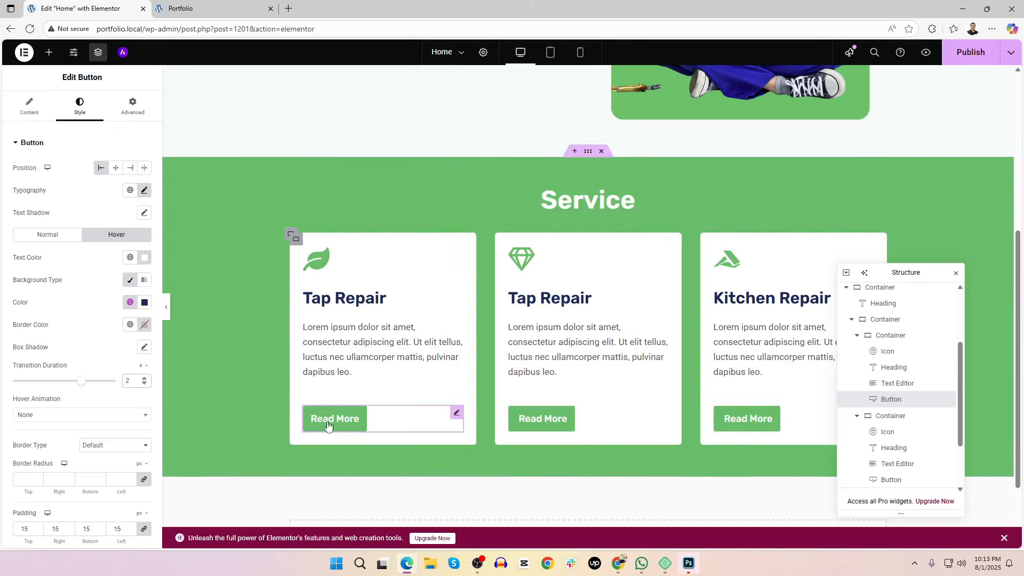
pyautogui.moveTo(133, 381); pyautogui.dragTo(96, 380)
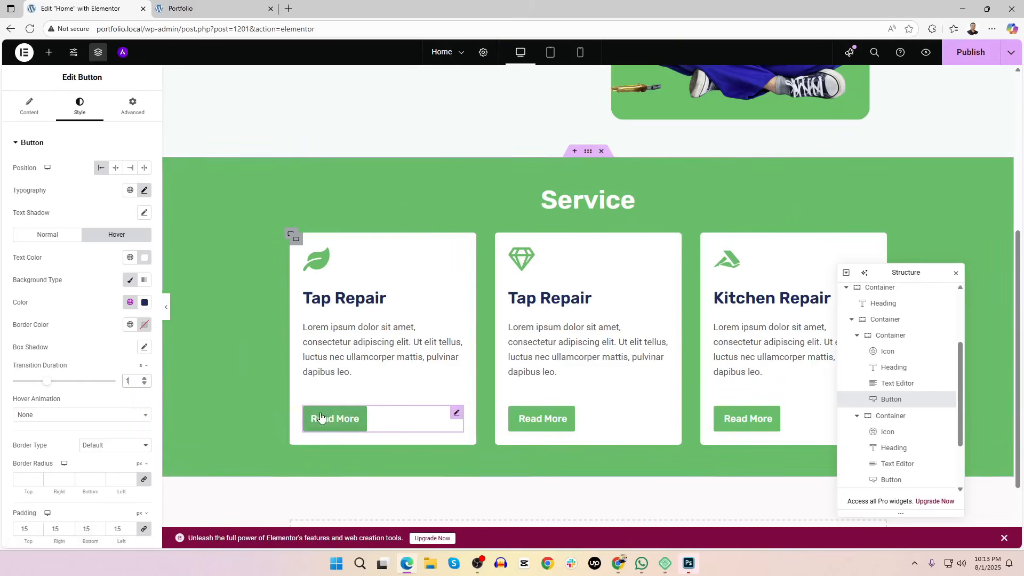
# Style the middle card's Read More button on hover with white text, a Theme Color 3 background and a 1-second transition
pyautogui.click(513, 427)
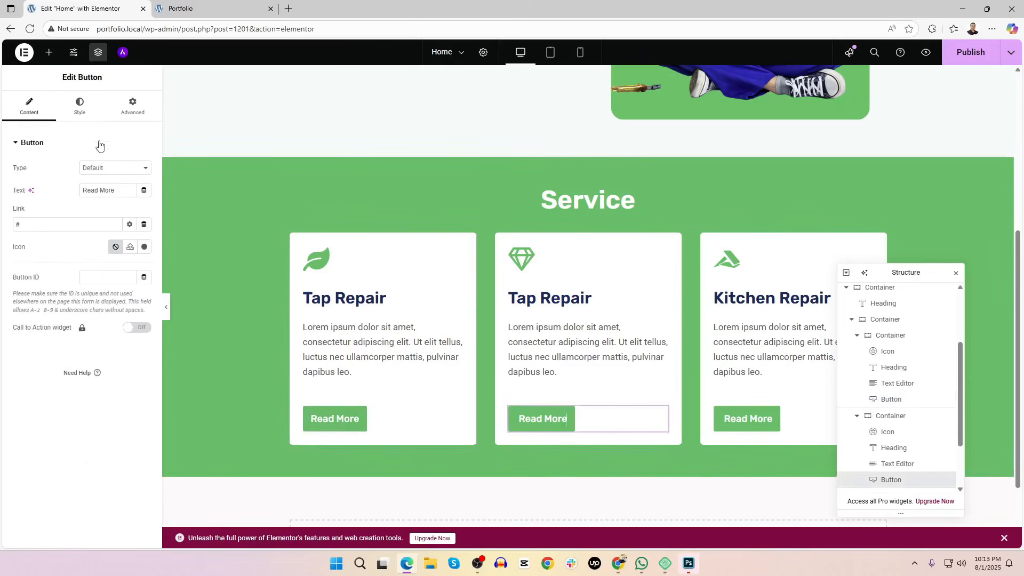
pyautogui.click(79, 105)
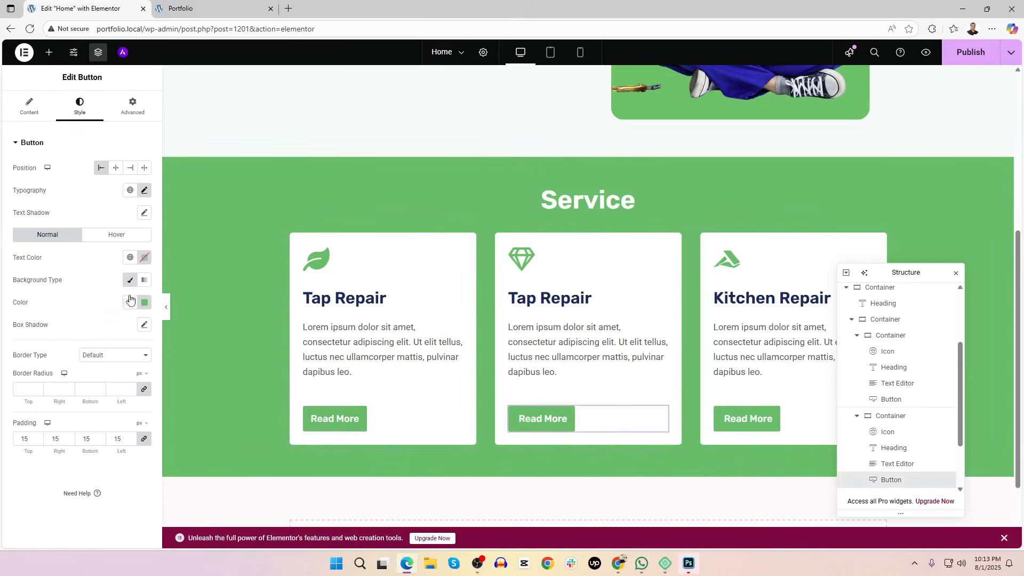
pyautogui.click(112, 235)
pyautogui.click(130, 257)
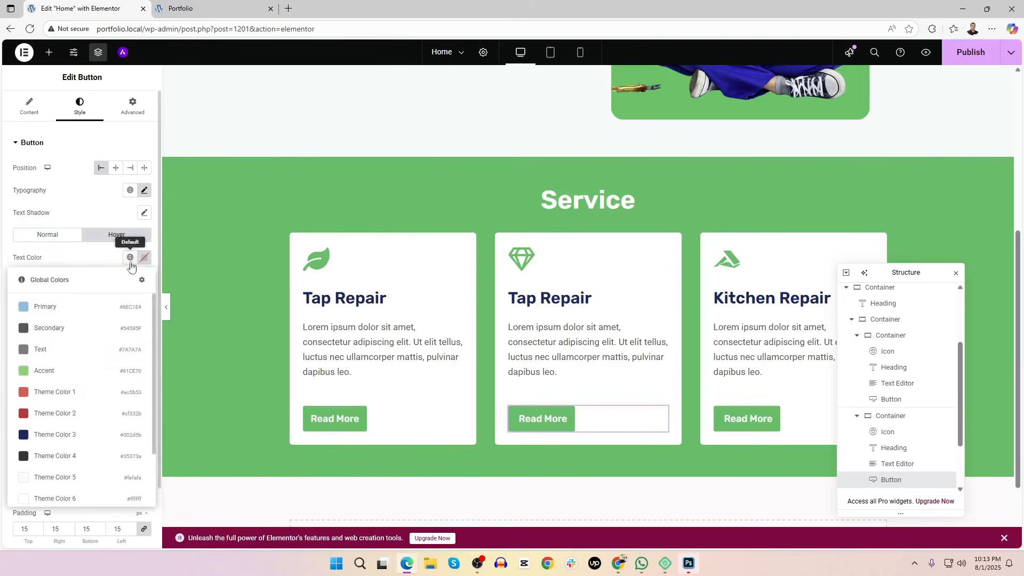
pyautogui.click(144, 258)
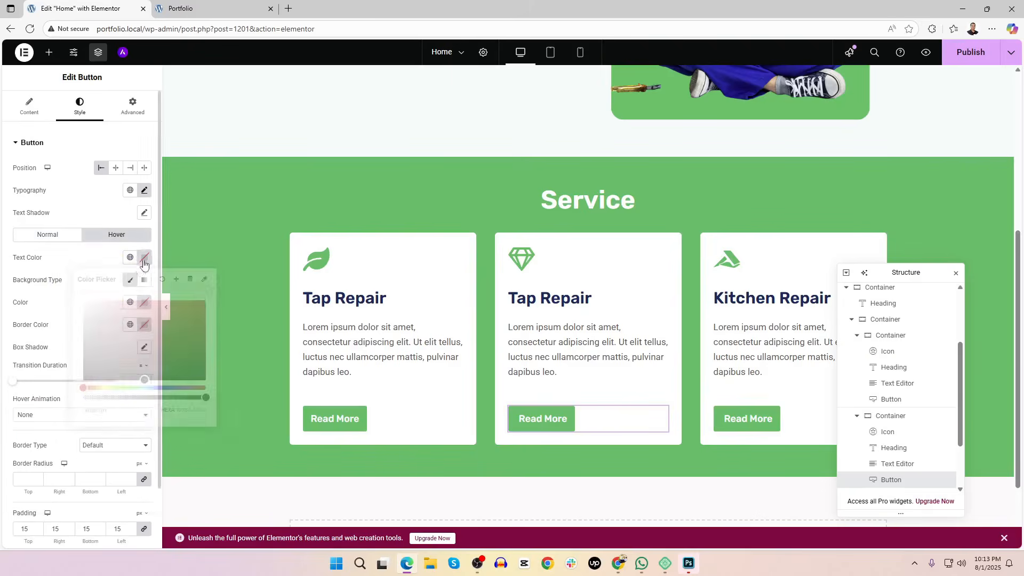
pyautogui.click(117, 321)
pyautogui.moveTo(118, 320); pyautogui.dragTo(53, 292)
pyautogui.click(48, 268)
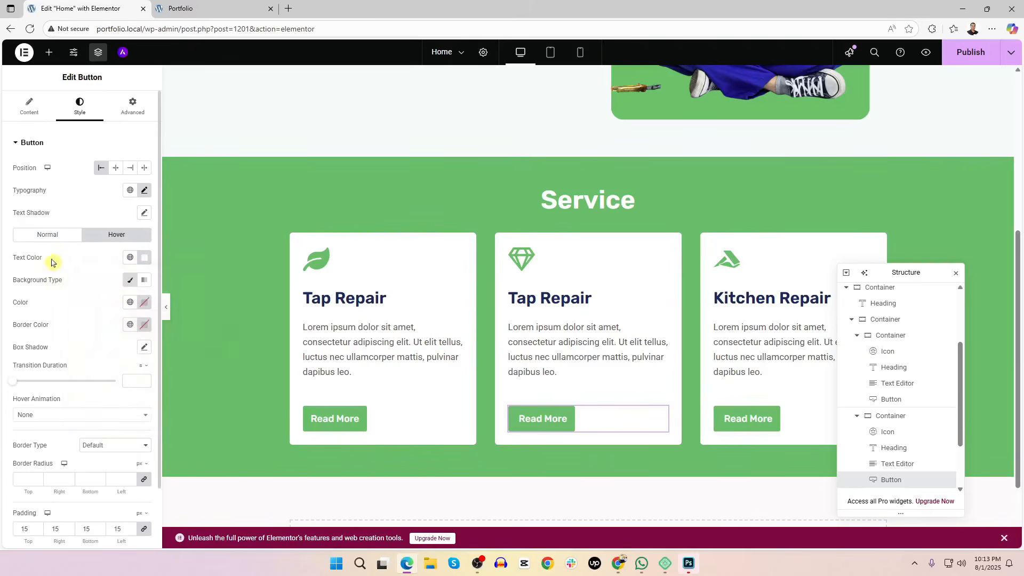
pyautogui.click(130, 302)
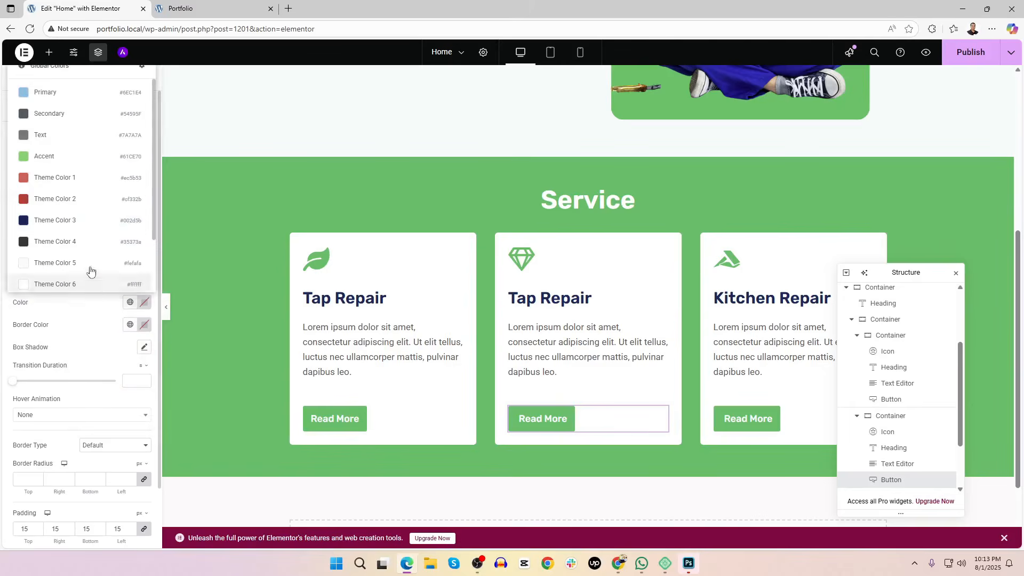
pyautogui.click(60, 221)
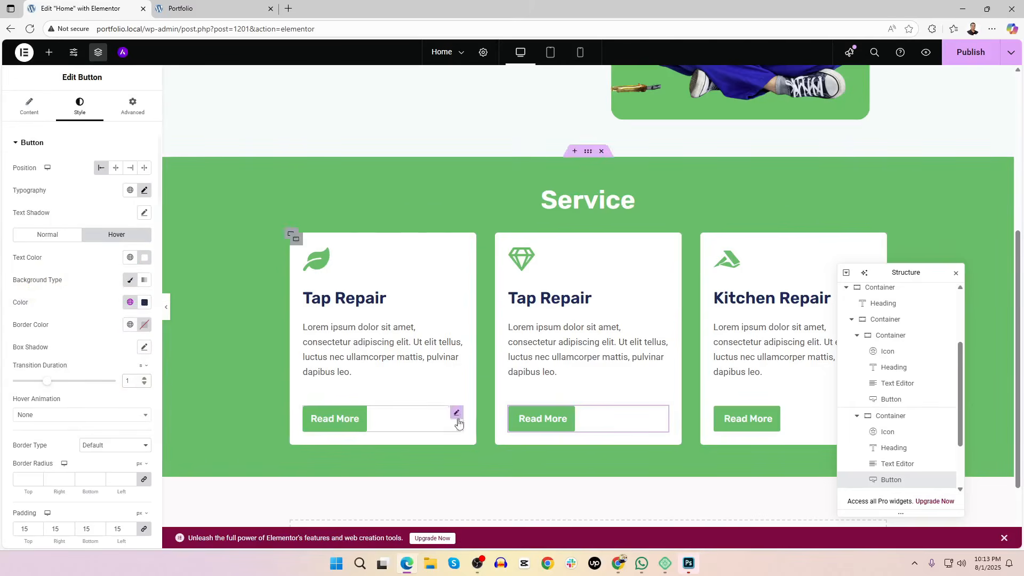
# Style the Kitchen Repair card's Read More button on hover with white text, a Theme Color 3 background and a 1-second transition
pyautogui.click(745, 421)
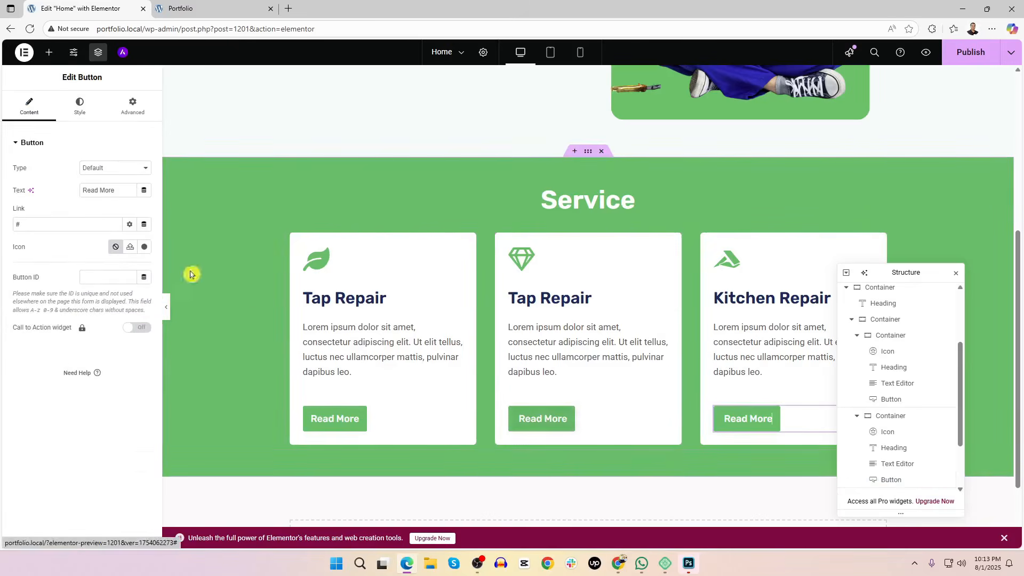
pyautogui.click(80, 105)
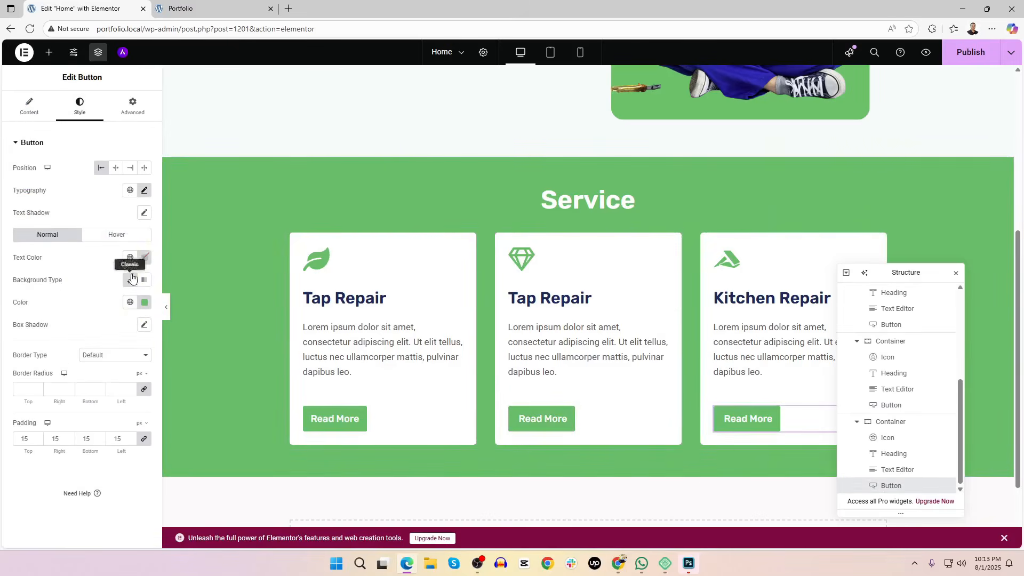
pyautogui.click(110, 238)
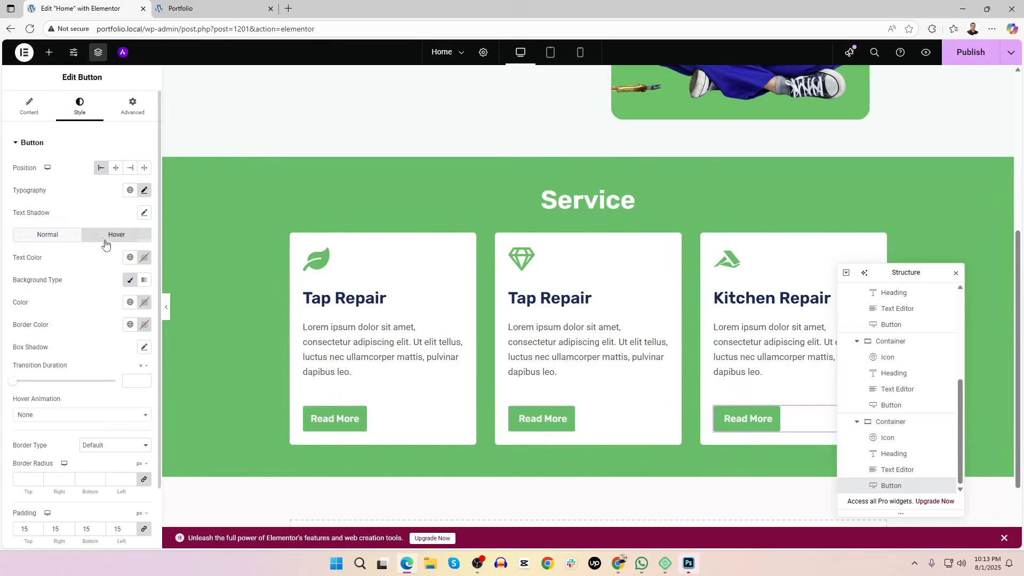
pyautogui.click(133, 260)
pyautogui.click(145, 263)
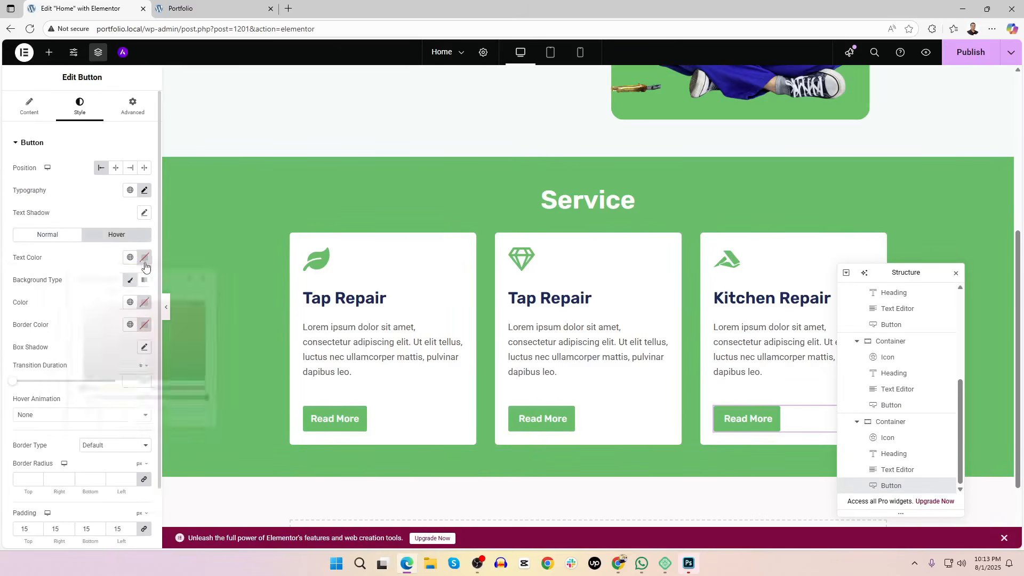
pyautogui.moveTo(109, 322); pyautogui.dragTo(62, 265)
pyautogui.click(88, 263)
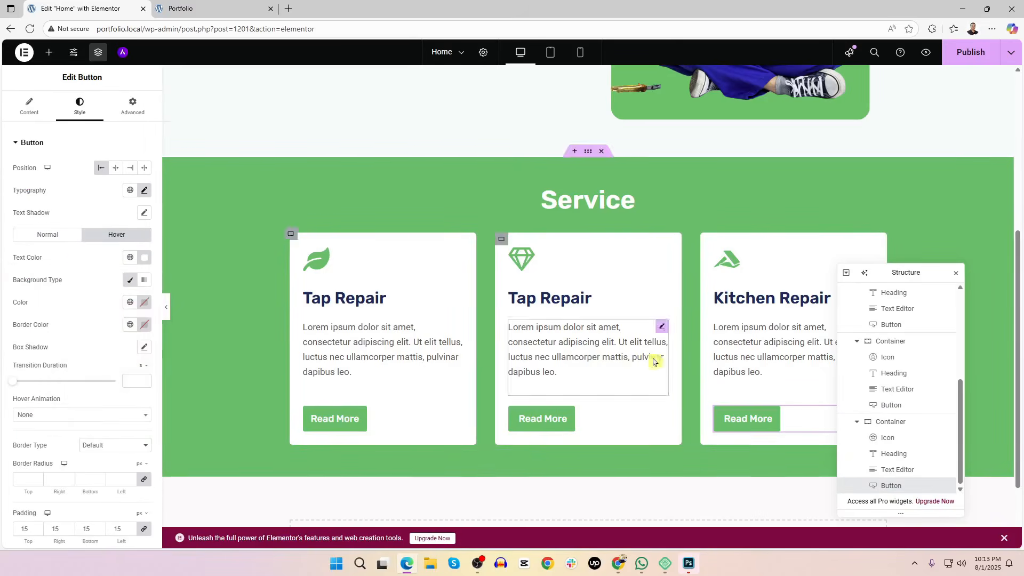
pyautogui.click(130, 301)
pyautogui.click(52, 224)
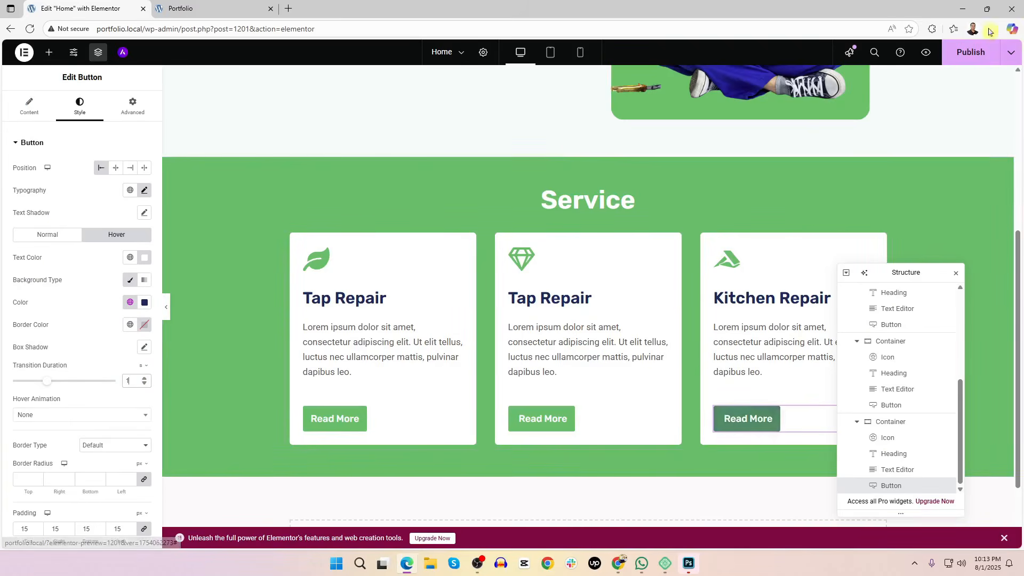
# Publish the page and reload its preview to review the Service section
pyautogui.click(971, 52)
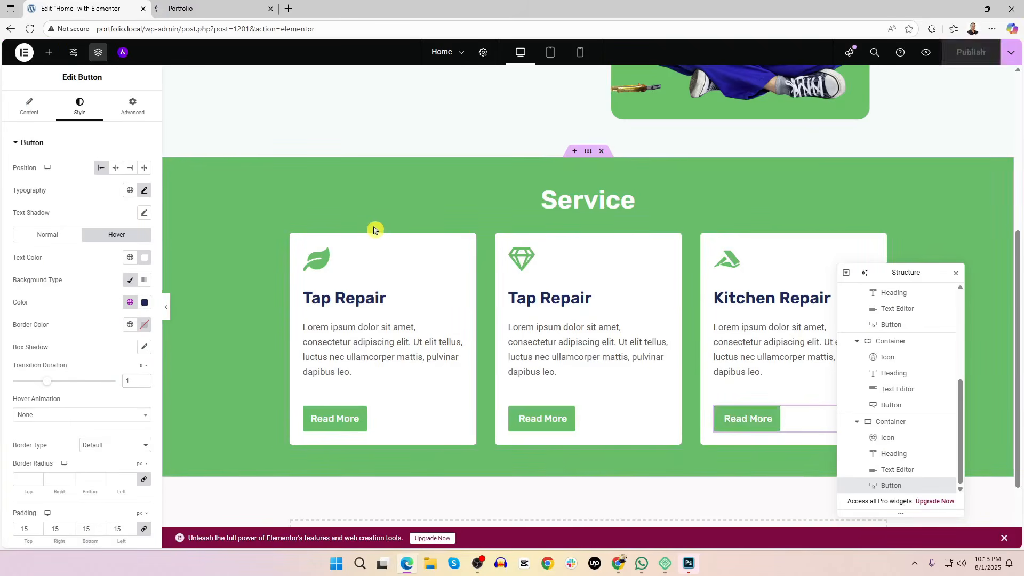
pyautogui.click(205, 12)
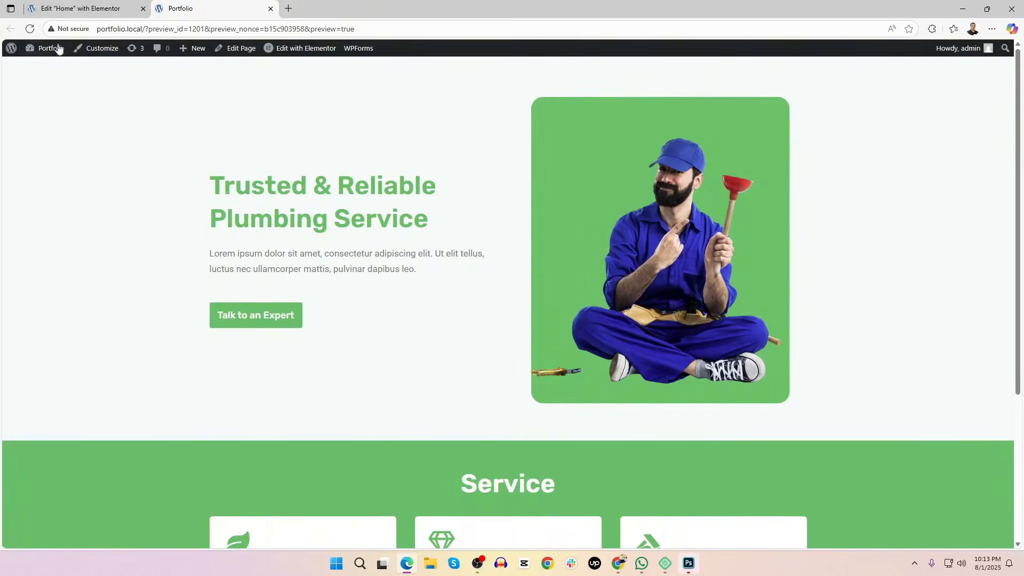
pyautogui.click(30, 30)
pyautogui.scroll(-4, 312, 352)
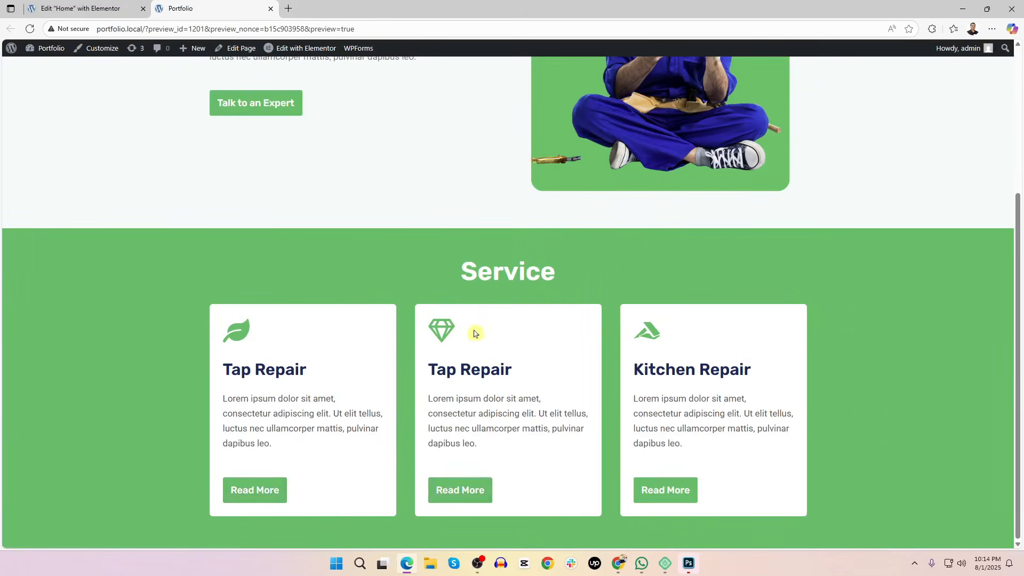
# Return to the Elementor editor and add a flexbox container with two equal columns below the Service section
pyautogui.click(115, 4)
pyautogui.scroll(-2, 586, 256)
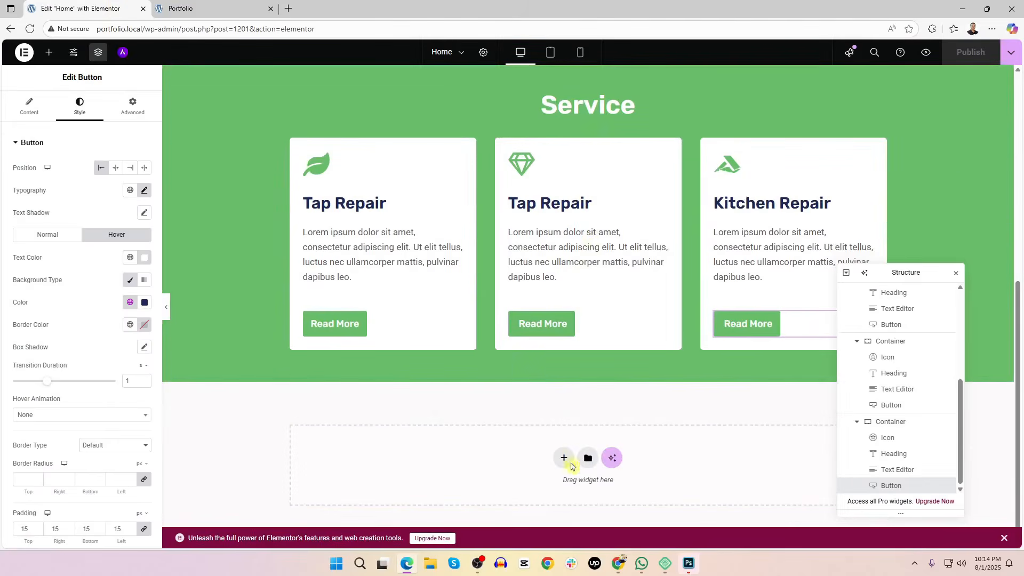
pyautogui.click(564, 459)
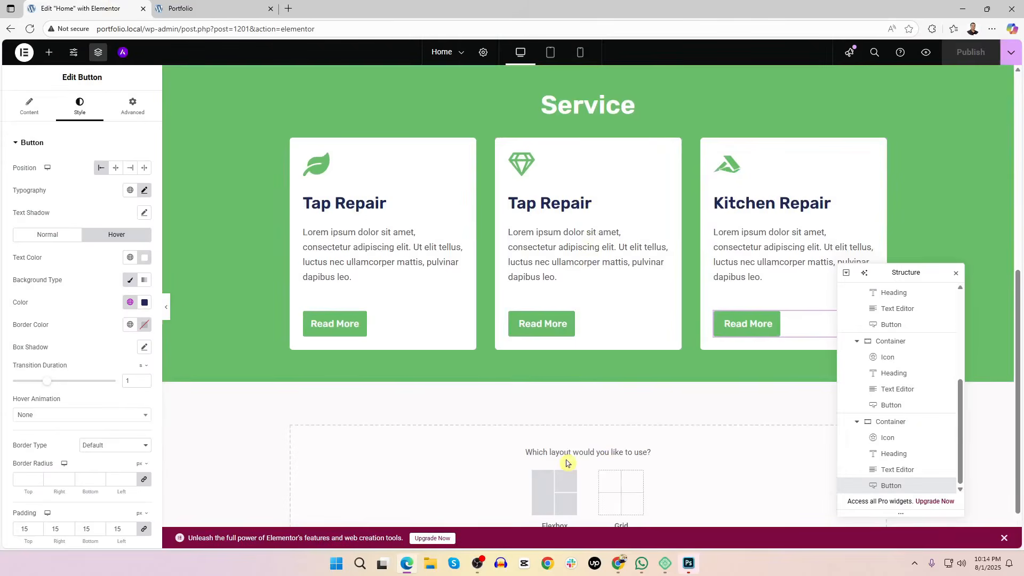
pyautogui.click(558, 482)
pyautogui.scroll(-1, 665, 411)
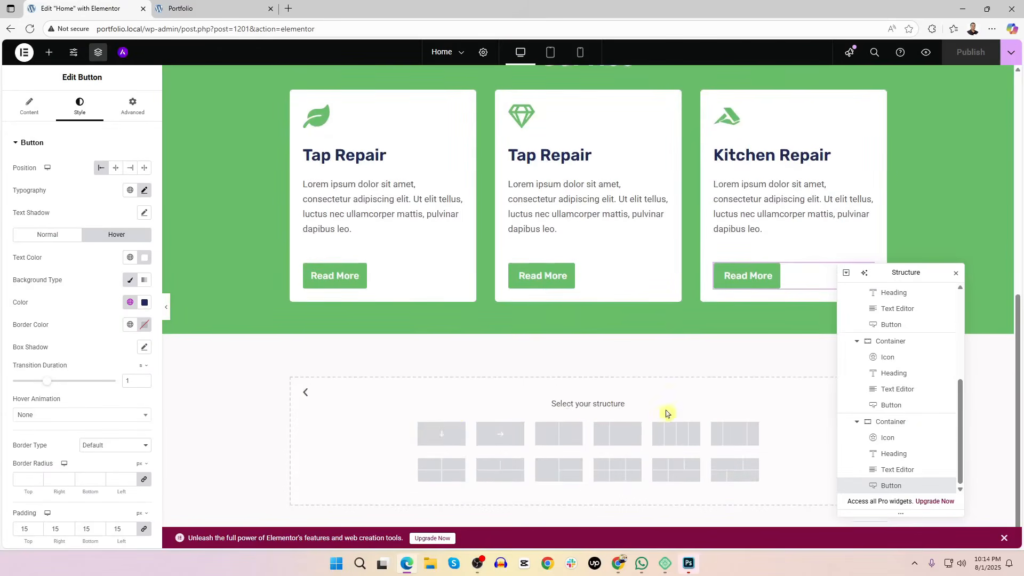
pyautogui.click(559, 439)
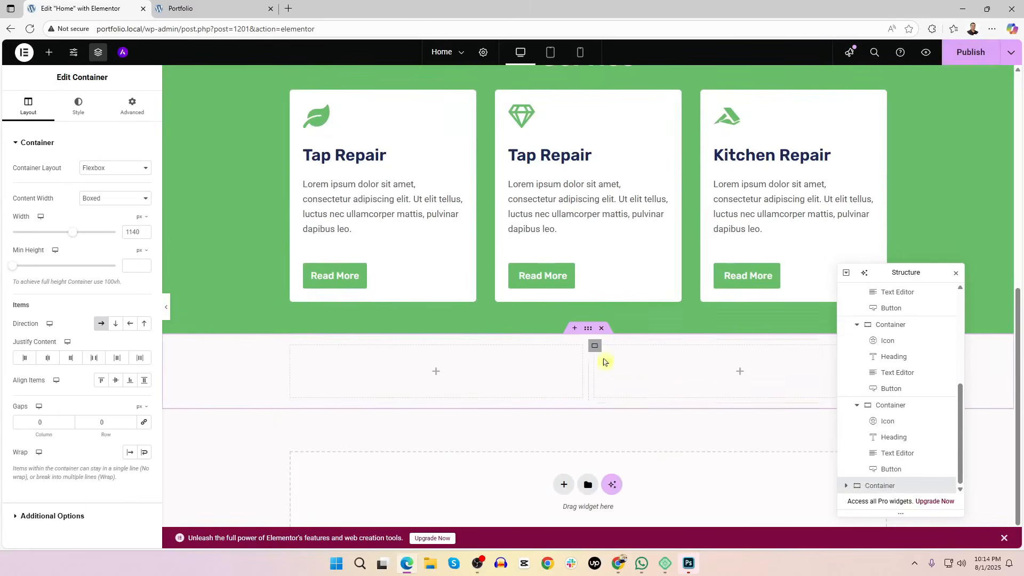
# Set the new two-column container's padding to 20 px on all sides
pyautogui.click(132, 105)
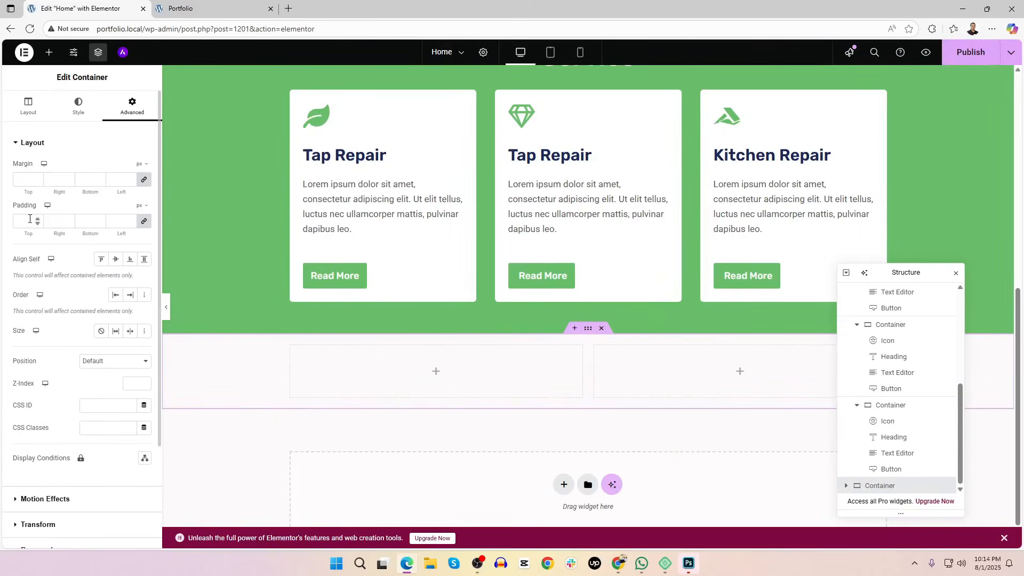
pyautogui.write('50')
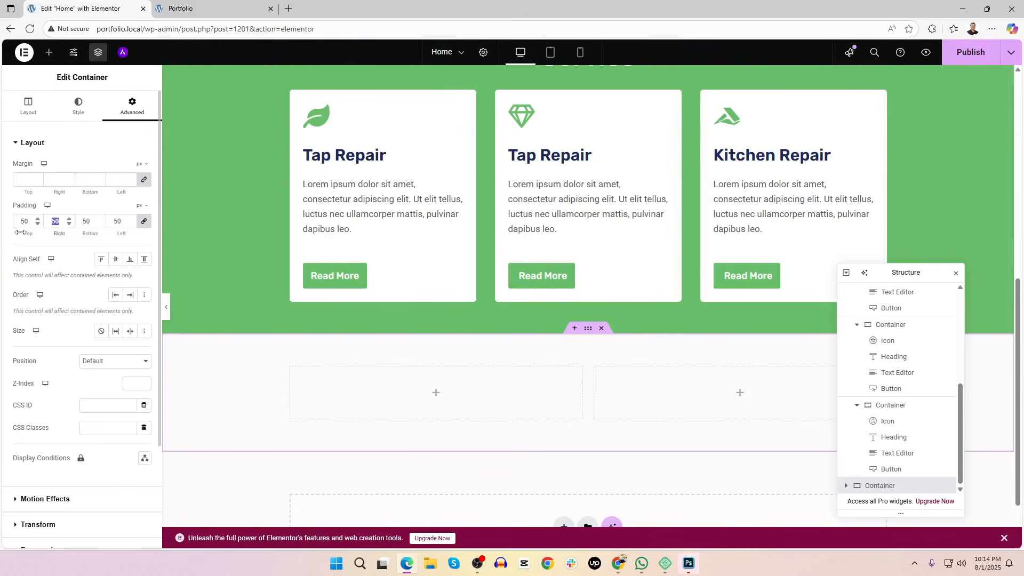
pyautogui.write('20')
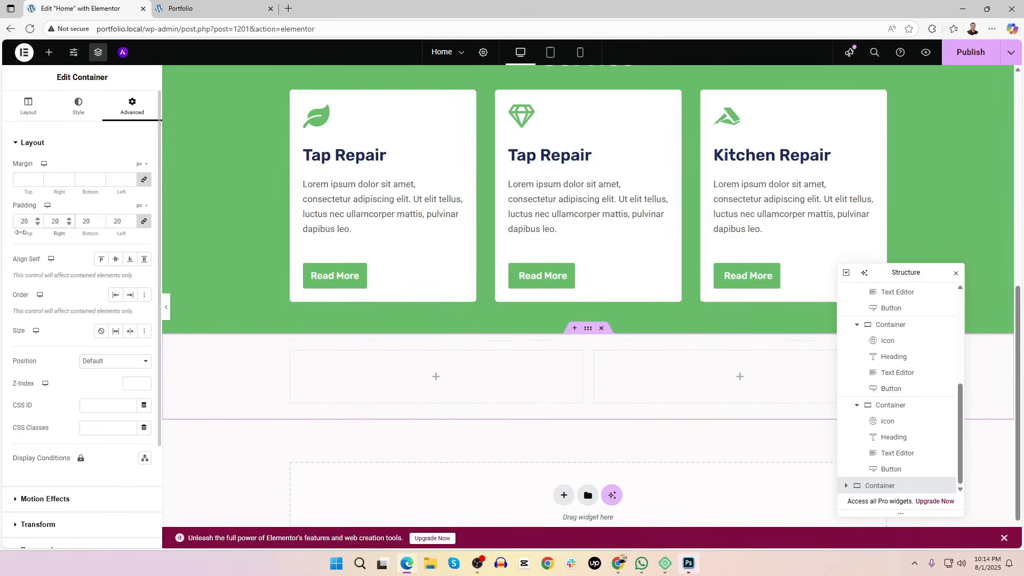
# Switch to the Google Meet call in Chrome to check its participants, and return to the Elementor editor
pyautogui.hotkey('alt', 'Tab')
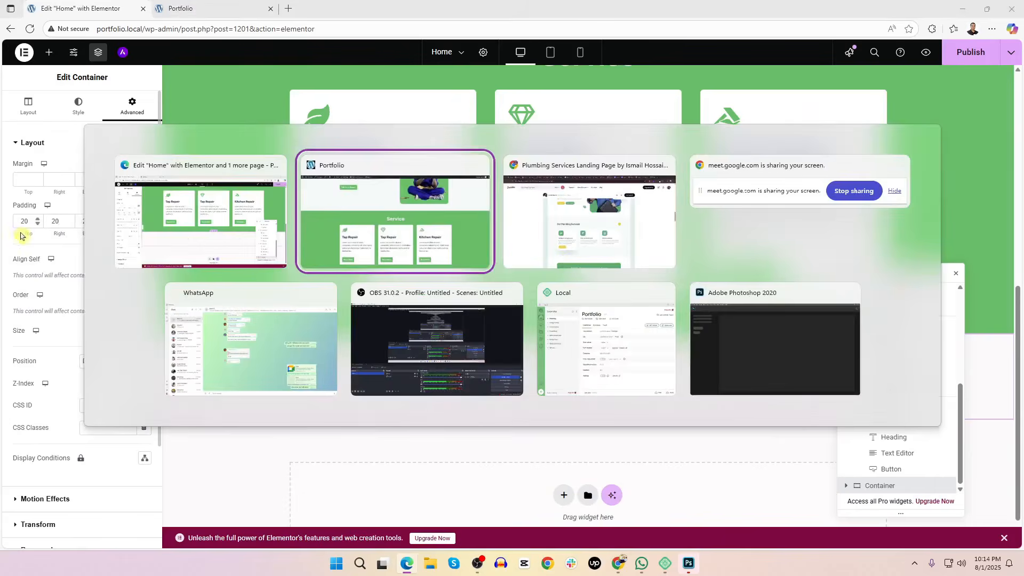
pyautogui.hotkey('alt', 'Tab')
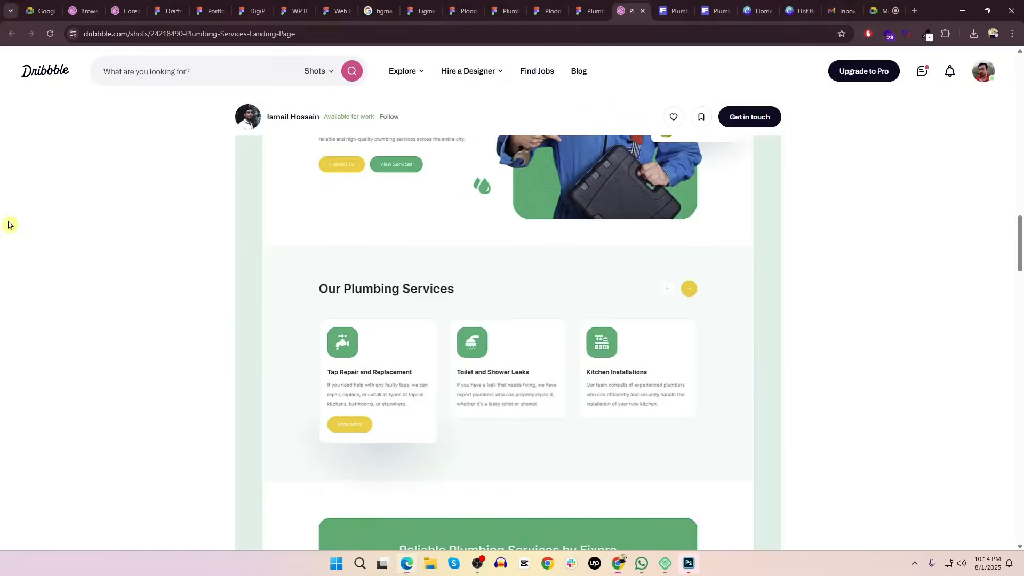
pyautogui.click(881, 8)
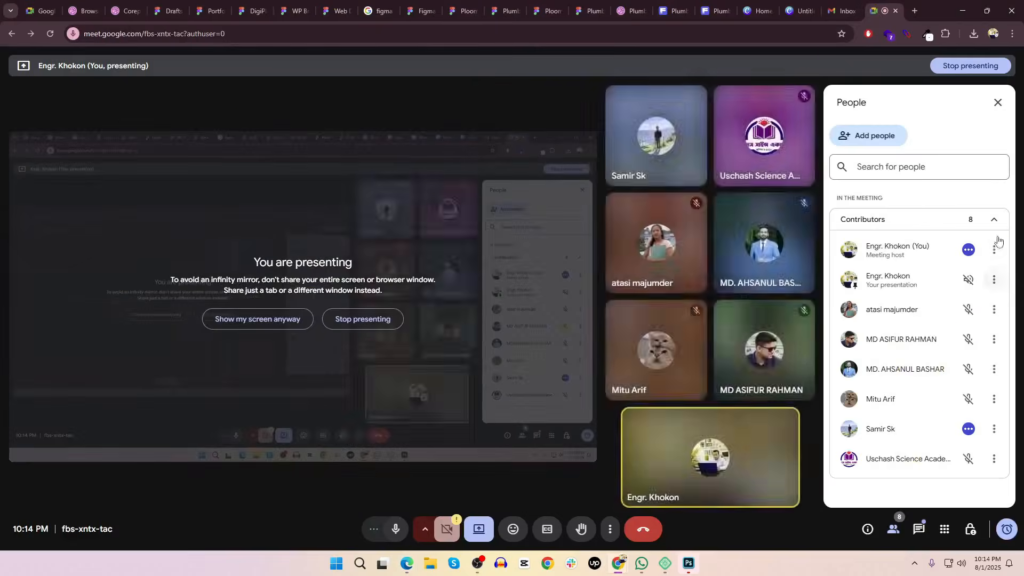
pyautogui.hotkey('alt', 'Tab')
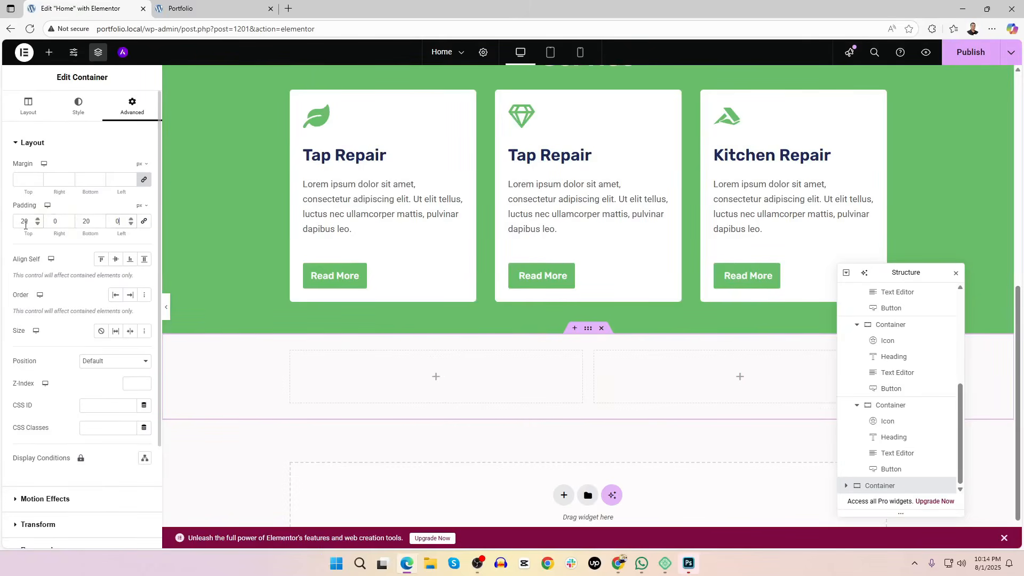
# Set the two-column container's top and bottom padding to 50 px
pyautogui.press('BackSpace')
pyautogui.press('BackSpace')
pyautogui.write('50')
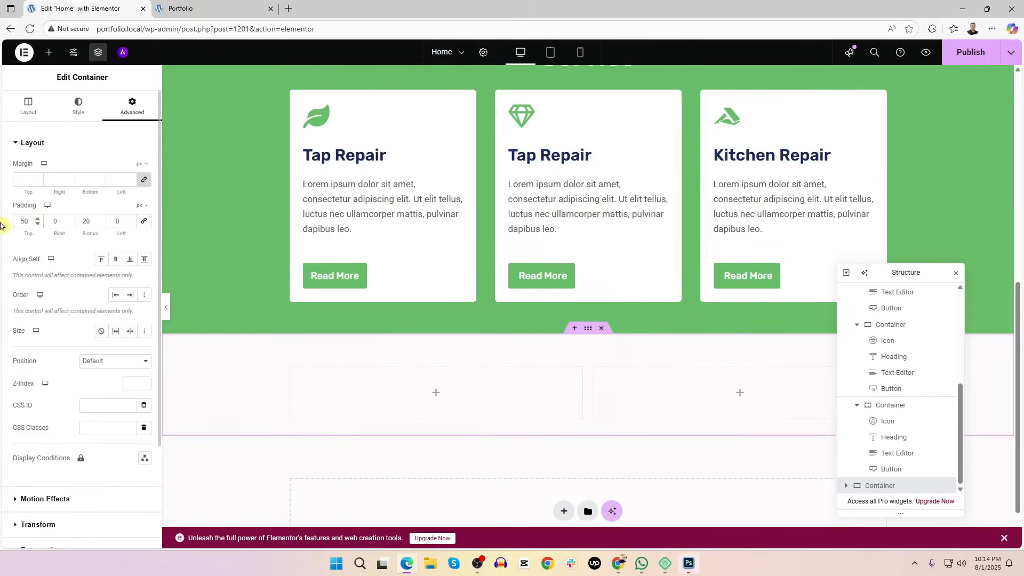
pyautogui.write('50')
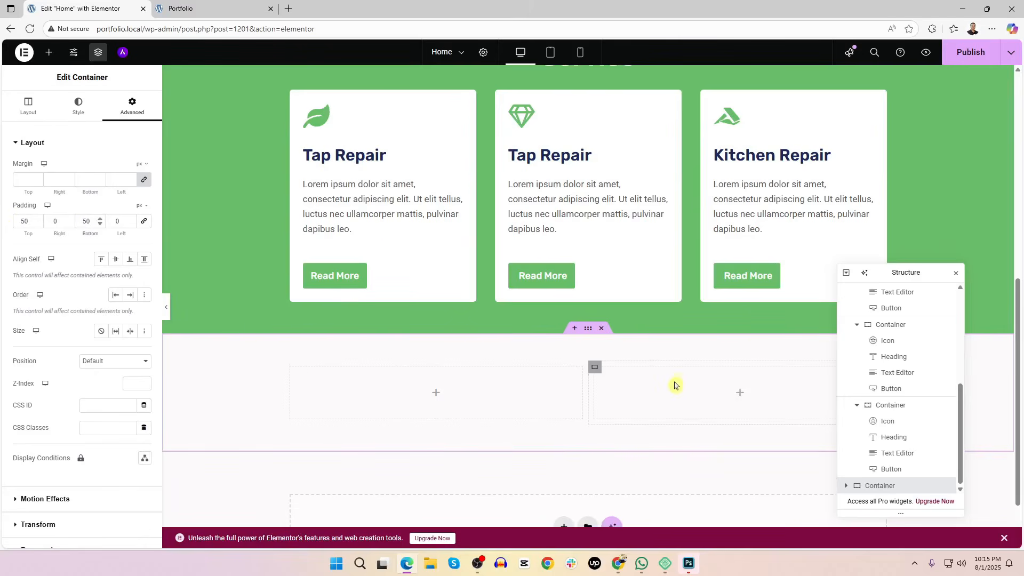
pyautogui.scroll(4, 675, 384)
pyautogui.scroll(-5, 677, 384)
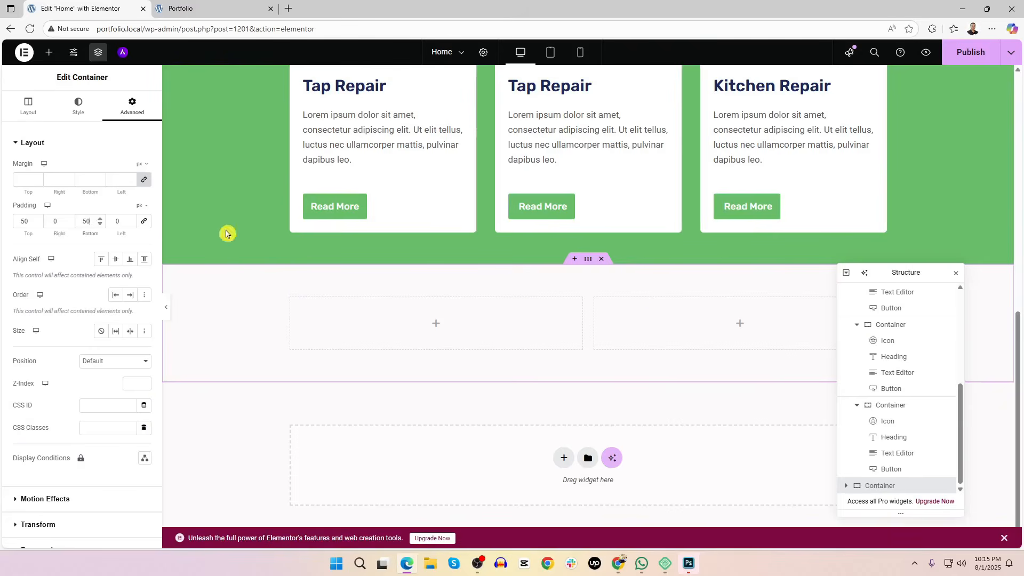
# Try a top padding of 0 on the container, restore it to 50 px and review the page sections above
pyautogui.write('0')
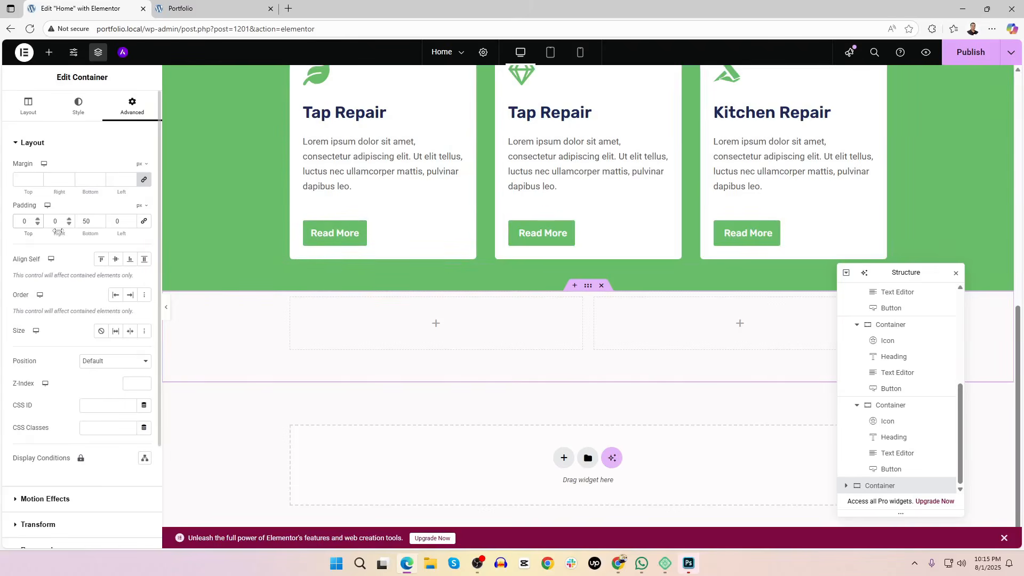
pyautogui.write('5')
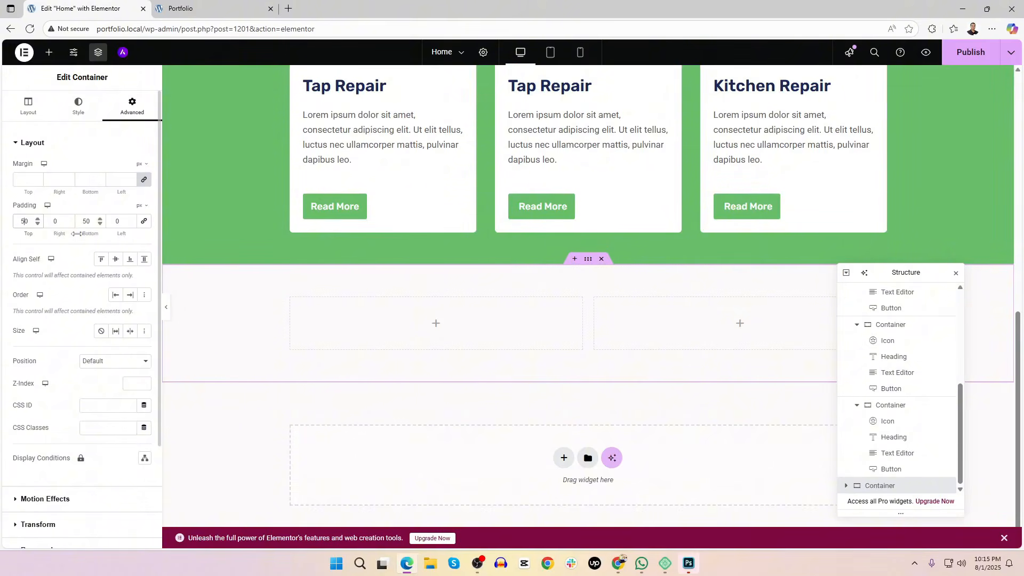
pyautogui.scroll(8, 530, 307)
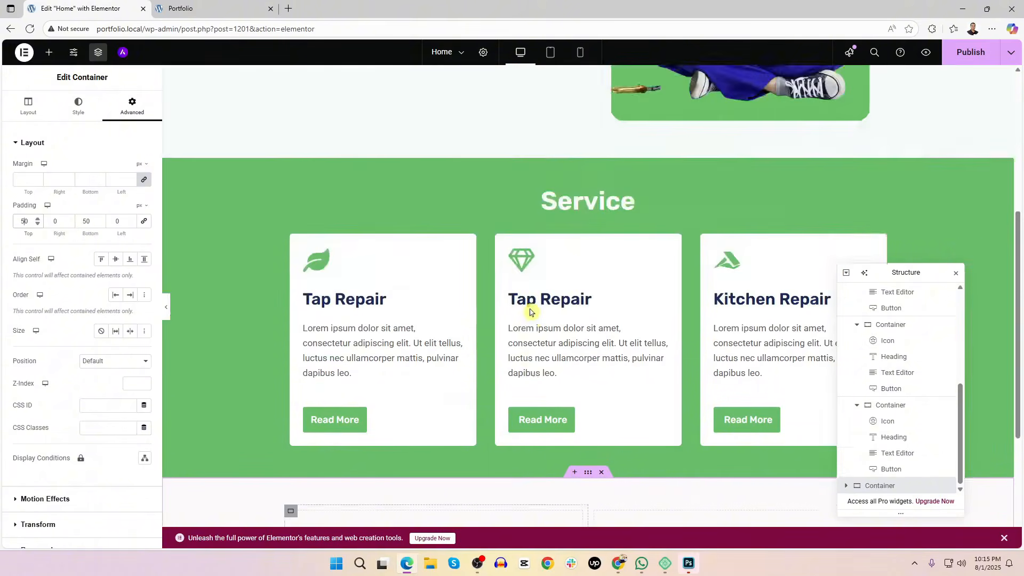
pyautogui.scroll(-8, 530, 311)
pyautogui.scroll(8, 530, 309)
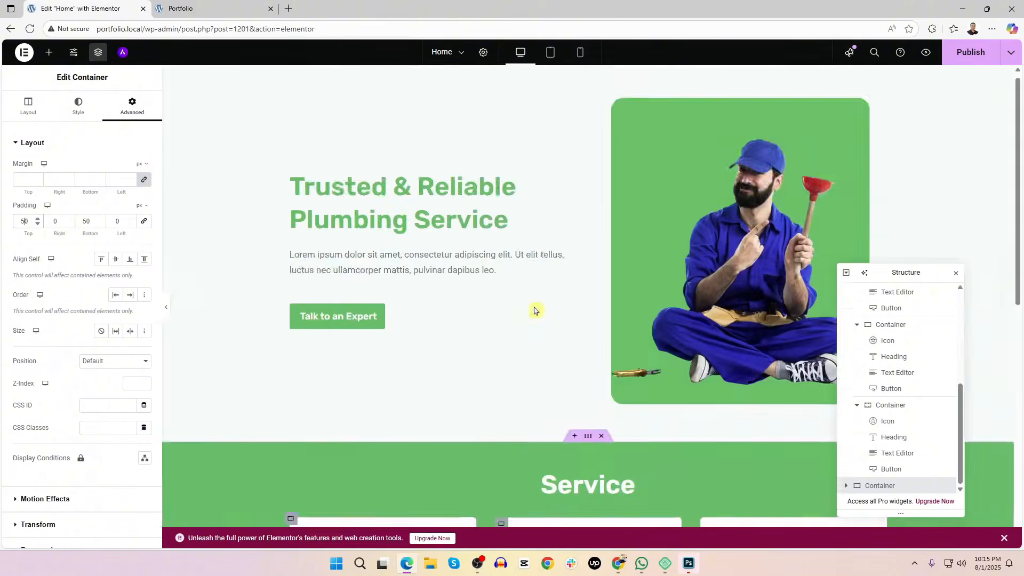
pyautogui.scroll(-8, 534, 310)
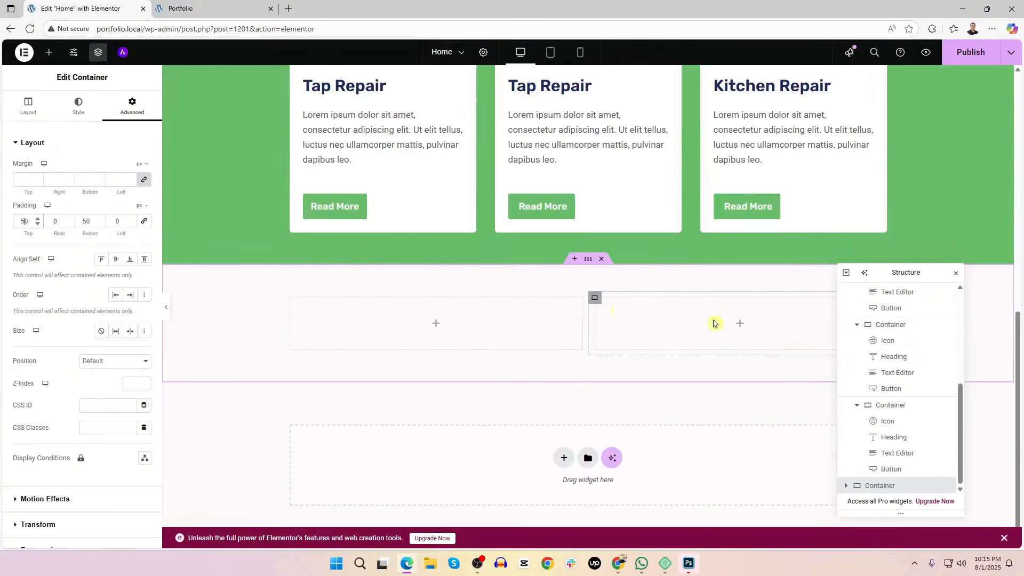
# Add an Image widget to the new section's left column and upload 952.jpg from Downloads as its picture
pyautogui.click(48, 51)
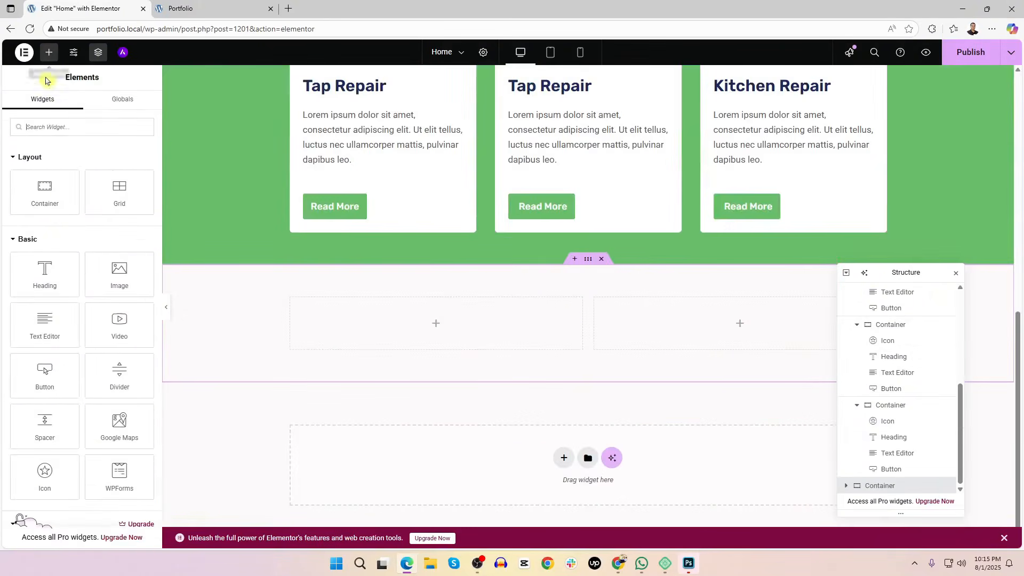
pyautogui.moveTo(104, 266); pyautogui.dragTo(405, 331)
pyautogui.click(77, 176)
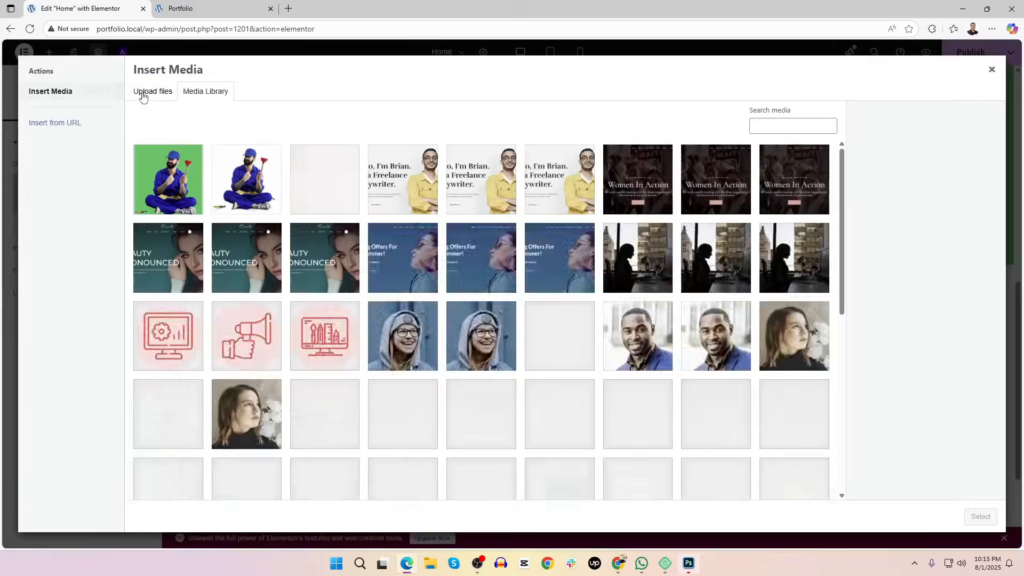
pyautogui.click(146, 93)
pyautogui.click(545, 282)
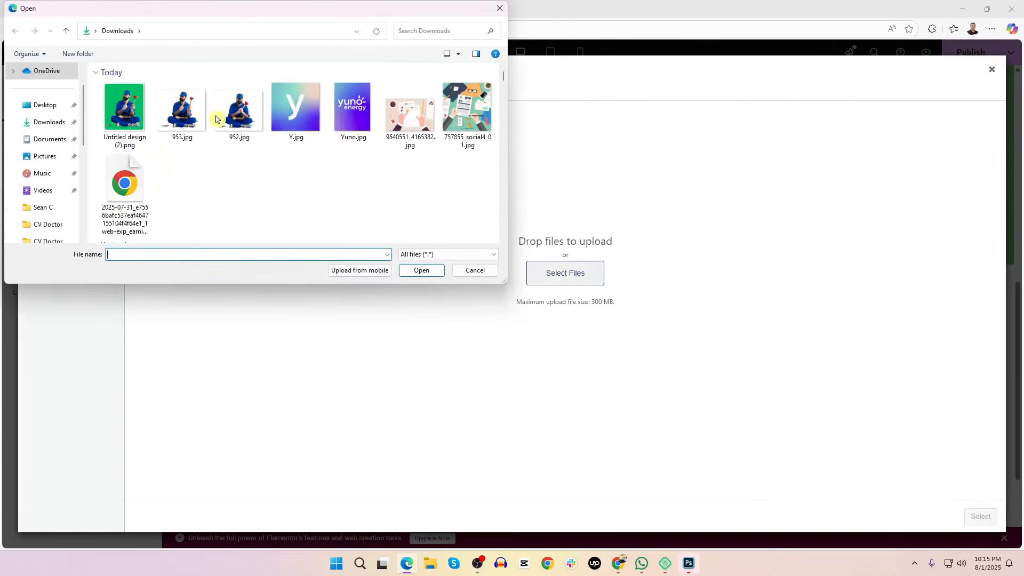
pyautogui.doubleClick(235, 112)
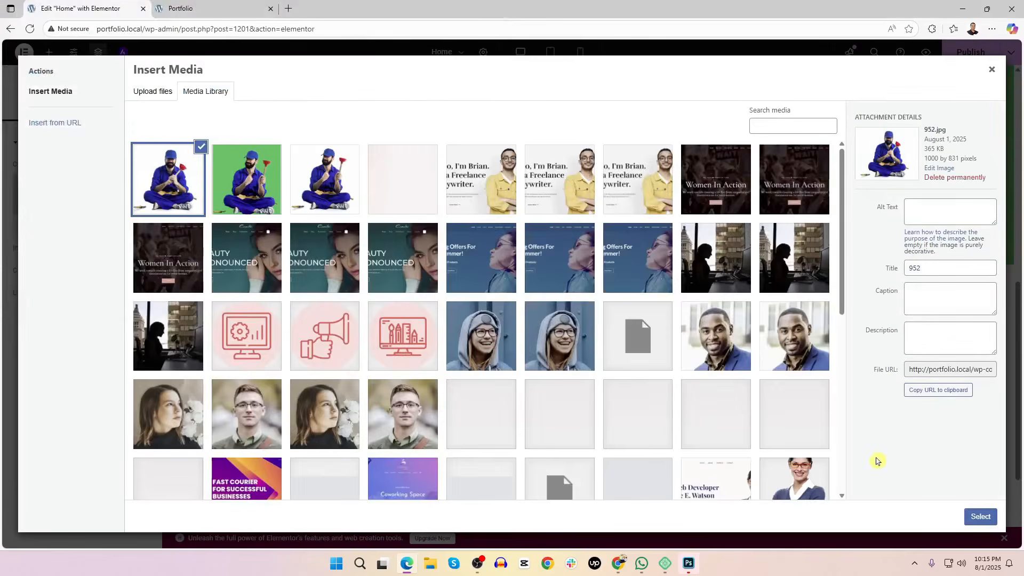
pyautogui.click(980, 517)
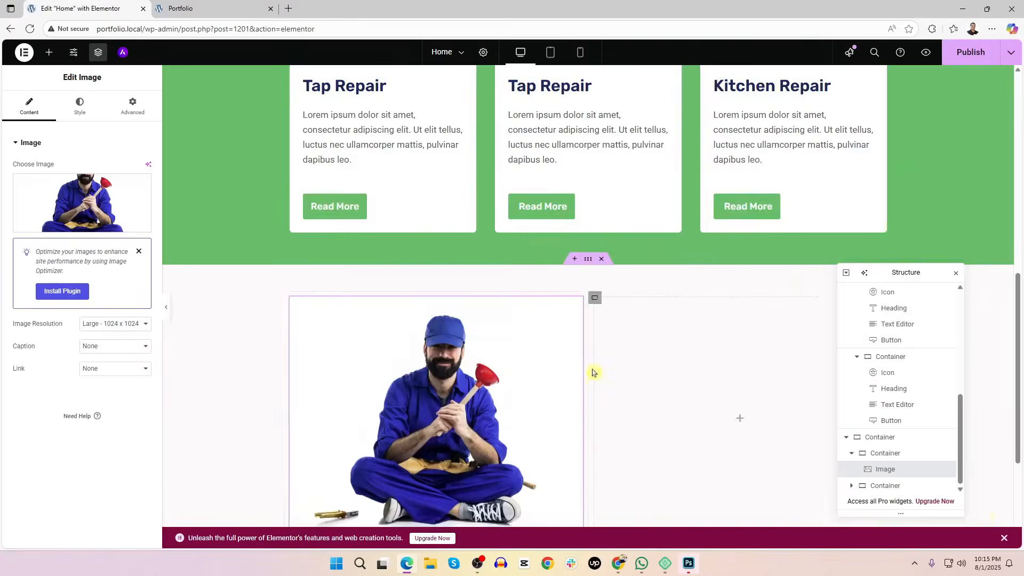
# Align the plumber image to the left within its column
pyautogui.scroll(-1, 670, 365)
pyautogui.click(80, 107)
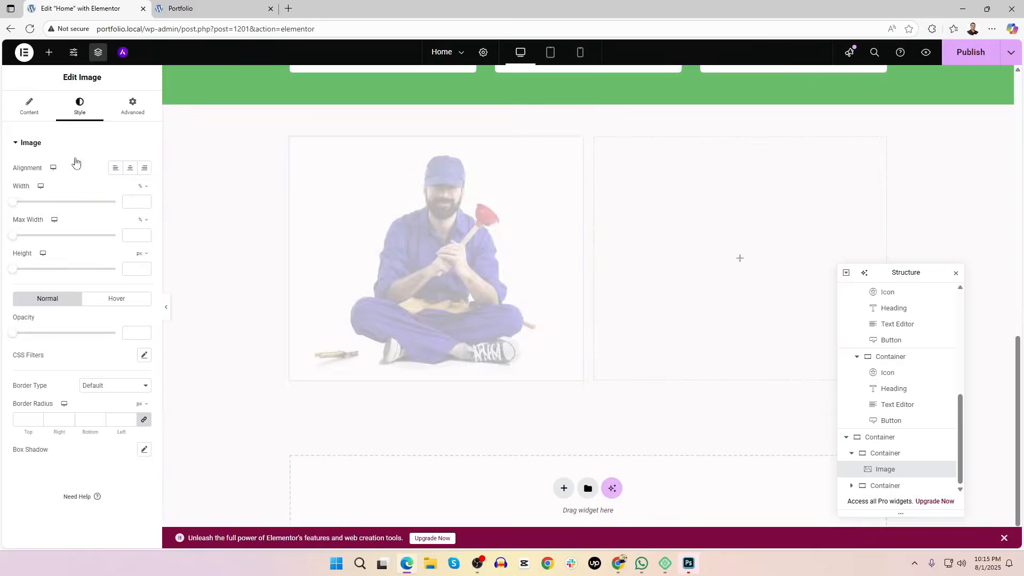
pyautogui.click(114, 168)
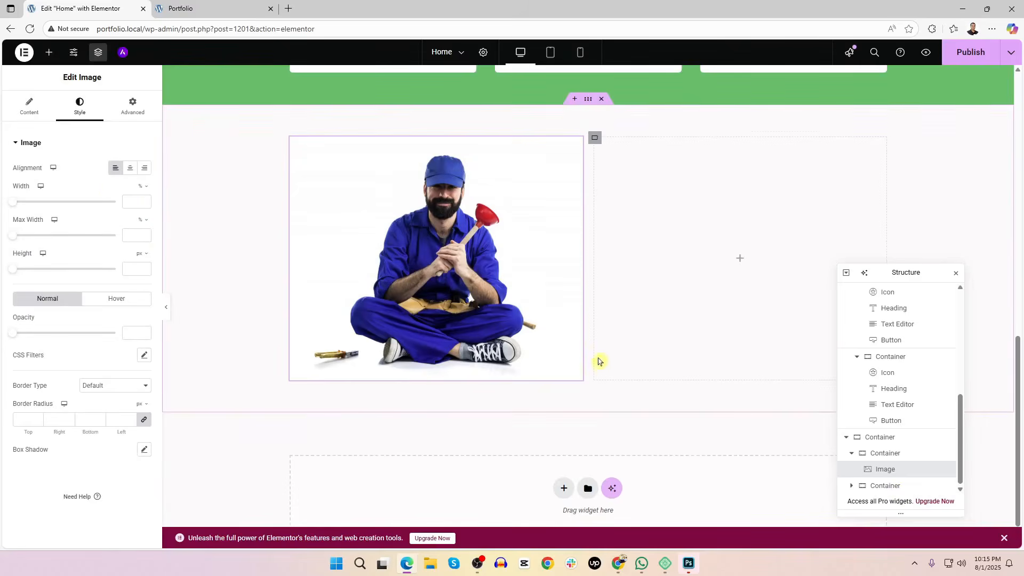
# Copy the hero heading into the new section's right column and change its title to "Why Choos Us?"
pyautogui.scroll(10, 592, 328)
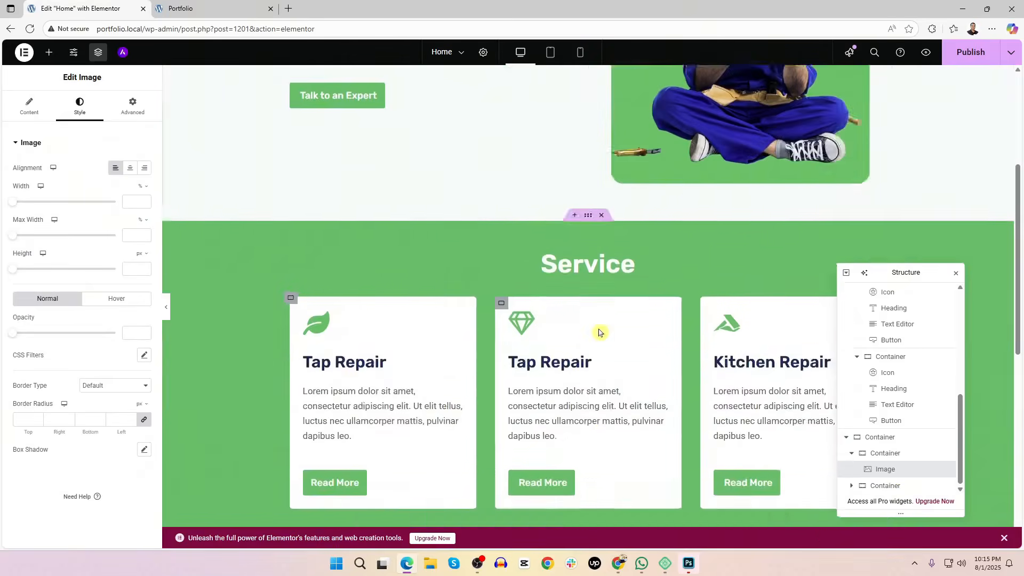
pyautogui.scroll(2, 599, 332)
pyautogui.rightClick(402, 190)
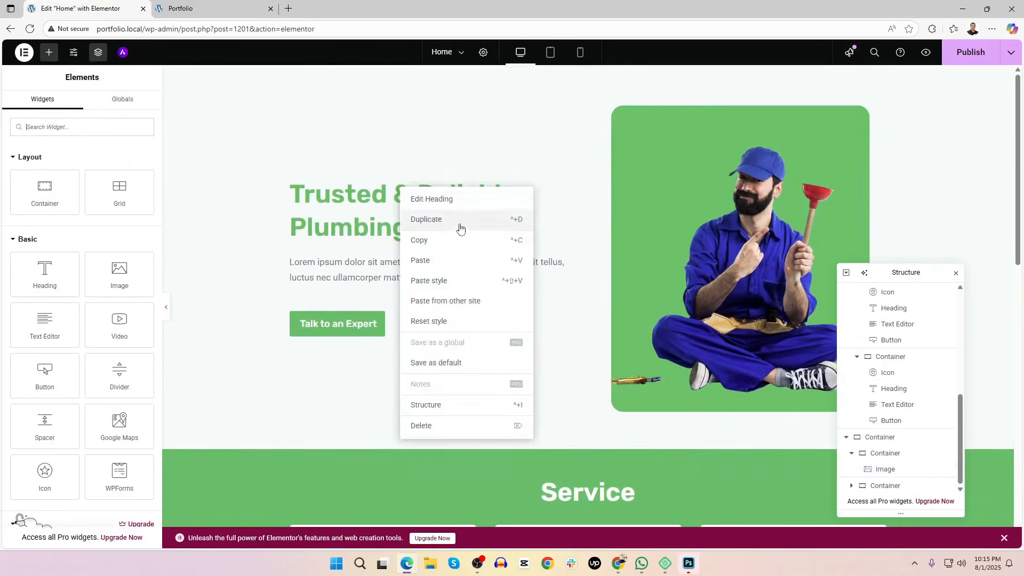
pyautogui.click(431, 248)
pyautogui.scroll(-10, 603, 363)
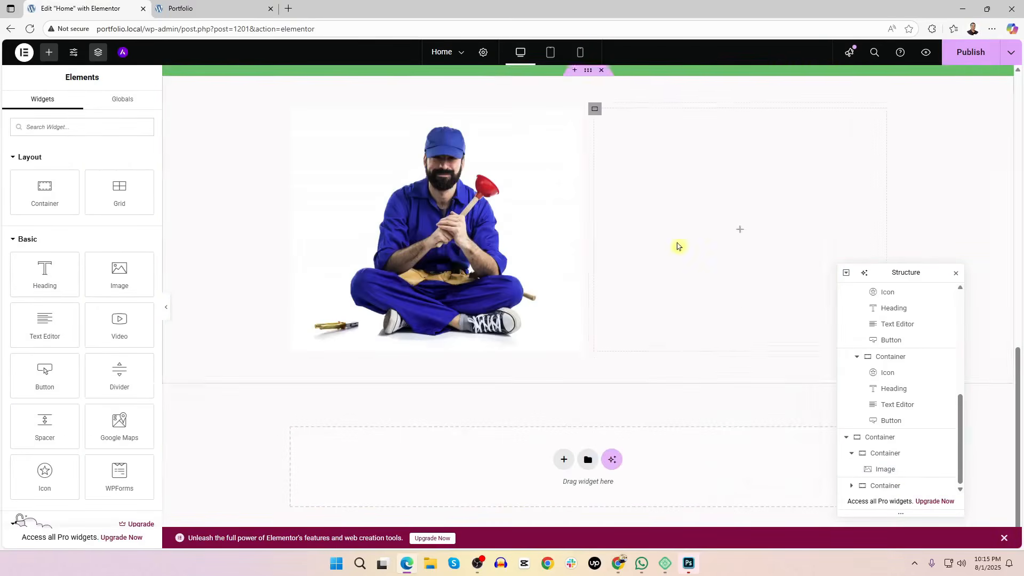
pyautogui.rightClick(683, 200)
pyautogui.click(706, 292)
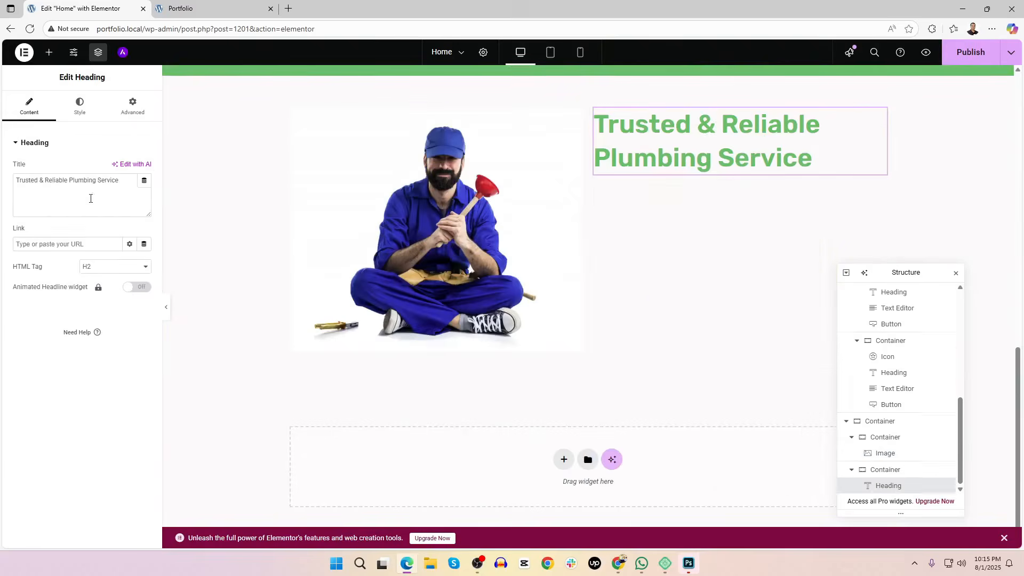
pyautogui.tripleClick(48, 185)
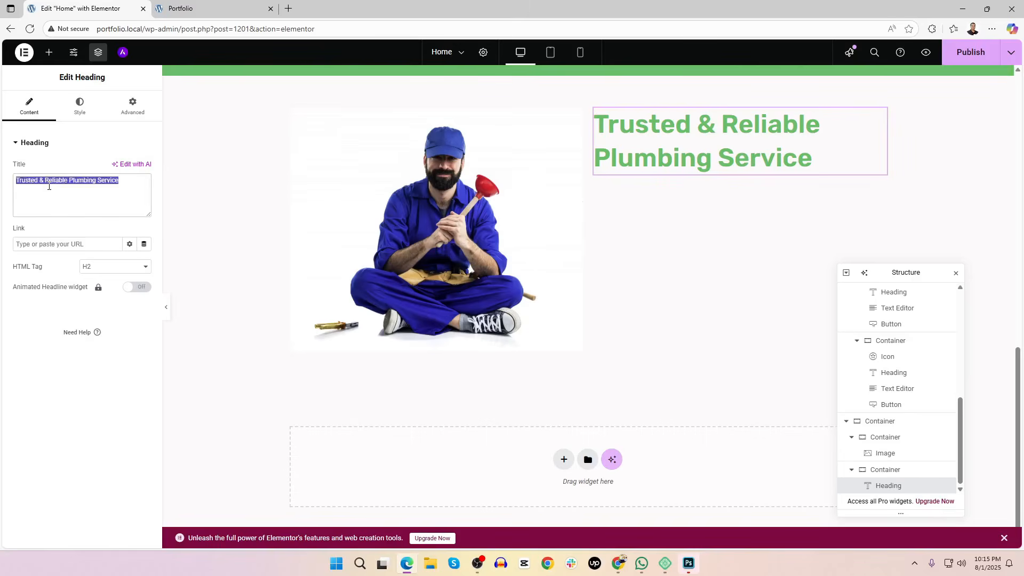
pyautogui.write('Why Choos Us?')
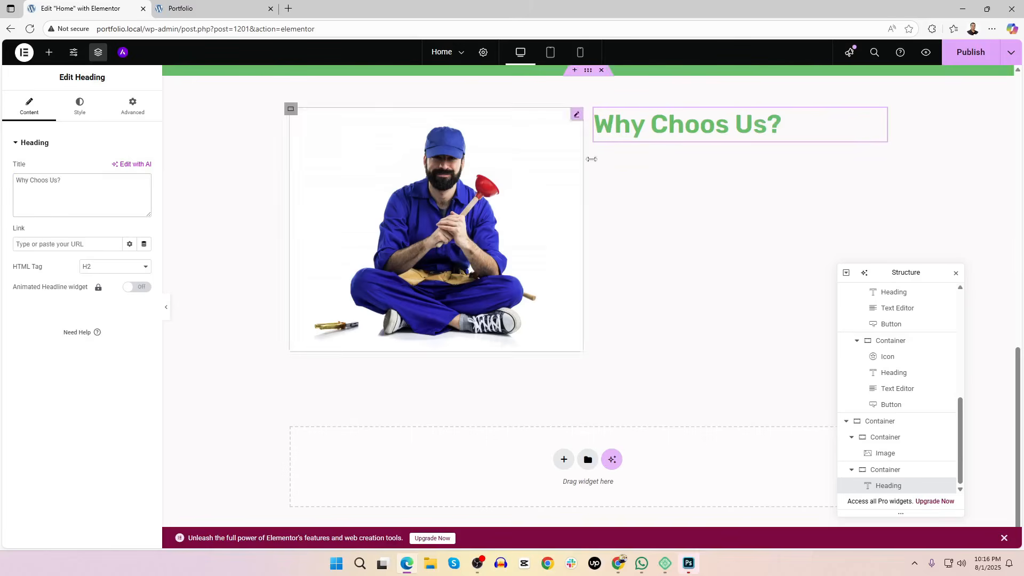
# Copy the hero's paragraph text and paste it below the "Why Choos Us?" heading
pyautogui.scroll(4, 647, 210)
pyautogui.scroll(-3, 629, 272)
pyautogui.scroll(8, 630, 272)
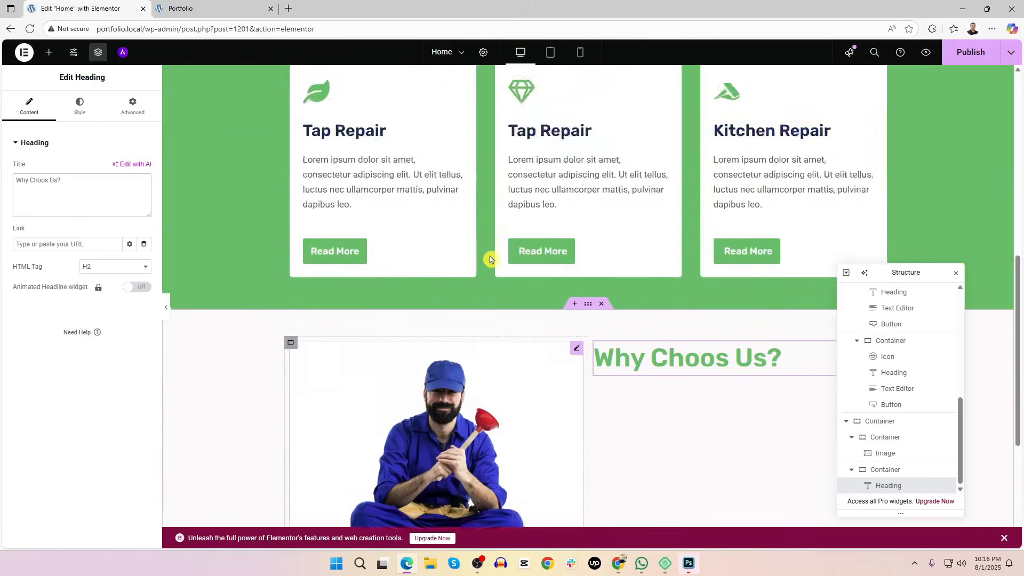
pyautogui.scroll(-3, 380, 270)
pyautogui.scroll(5, 380, 270)
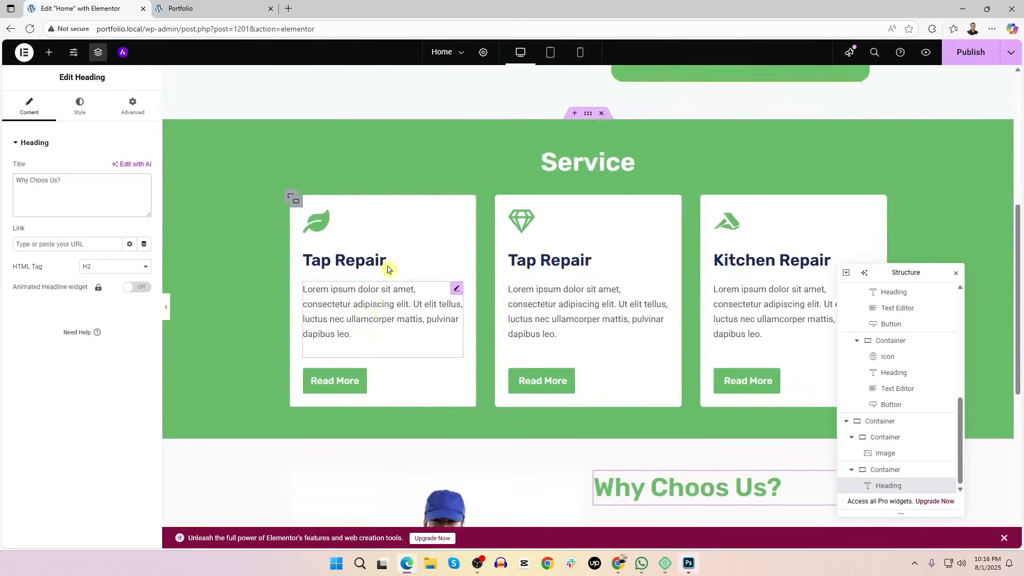
pyautogui.rightClick(443, 213)
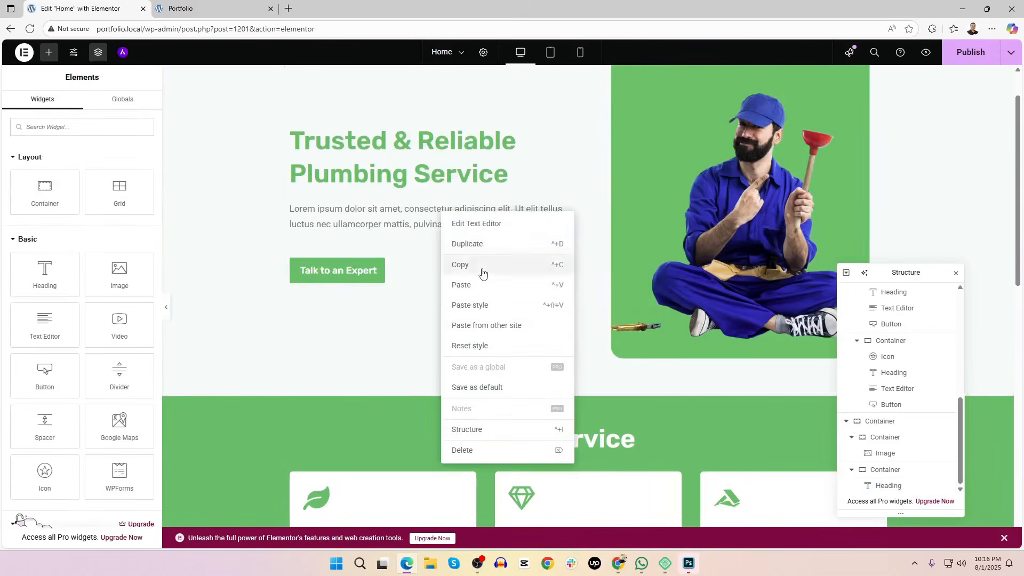
pyautogui.click(486, 265)
pyautogui.scroll(-12, 487, 269)
pyautogui.rightClick(700, 218)
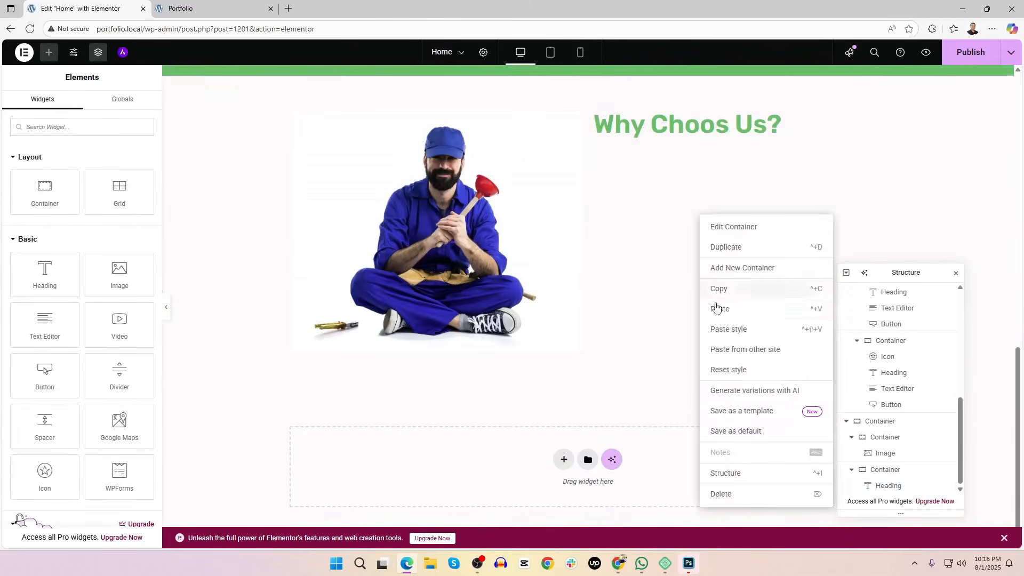
pyautogui.click(721, 308)
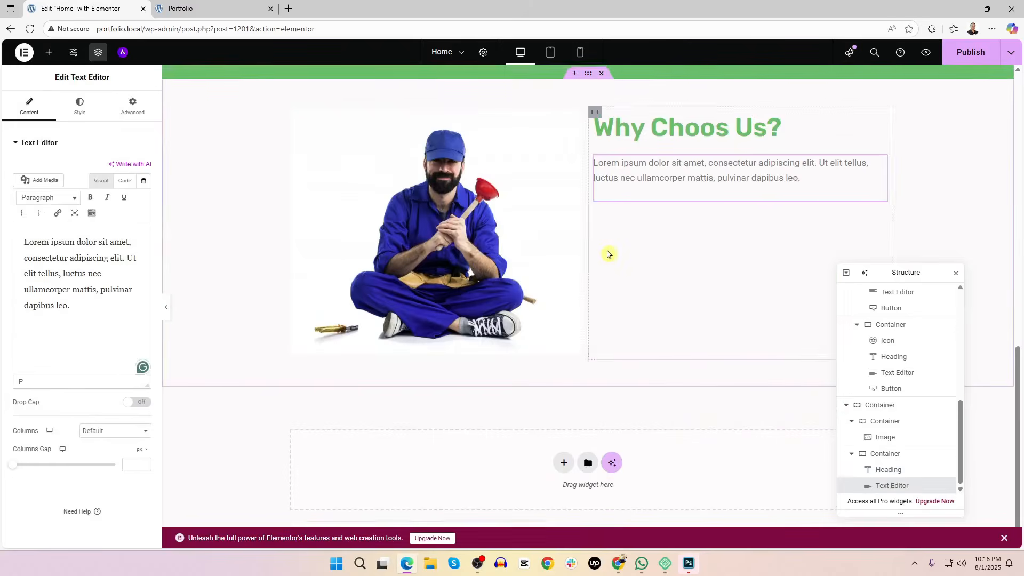
# Find the Icon List widget and add it below the paragraph in the "Why Choos Us?" column
pyautogui.scroll(5, 608, 253)
pyautogui.scroll(-4, 640, 267)
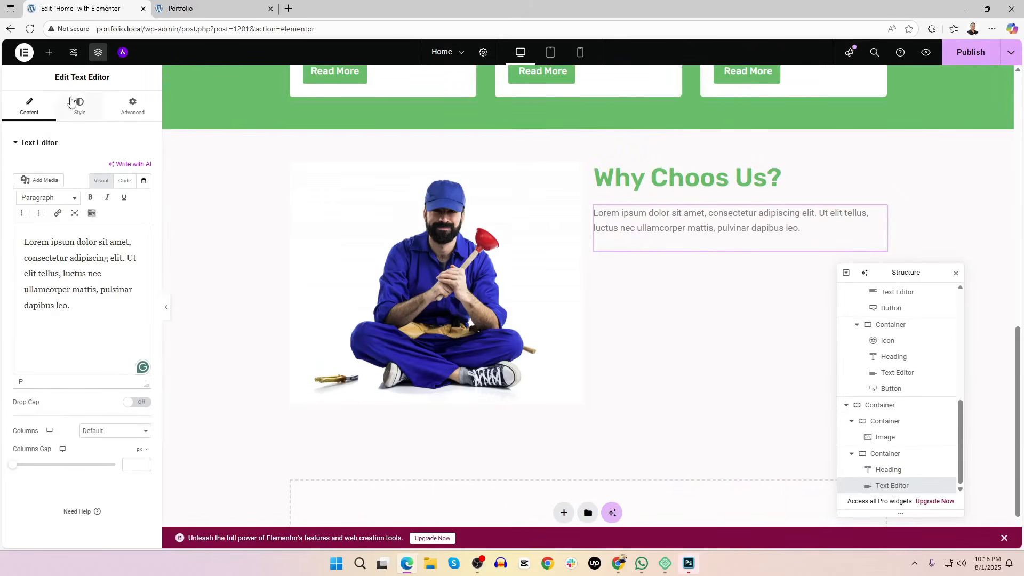
pyautogui.click(49, 51)
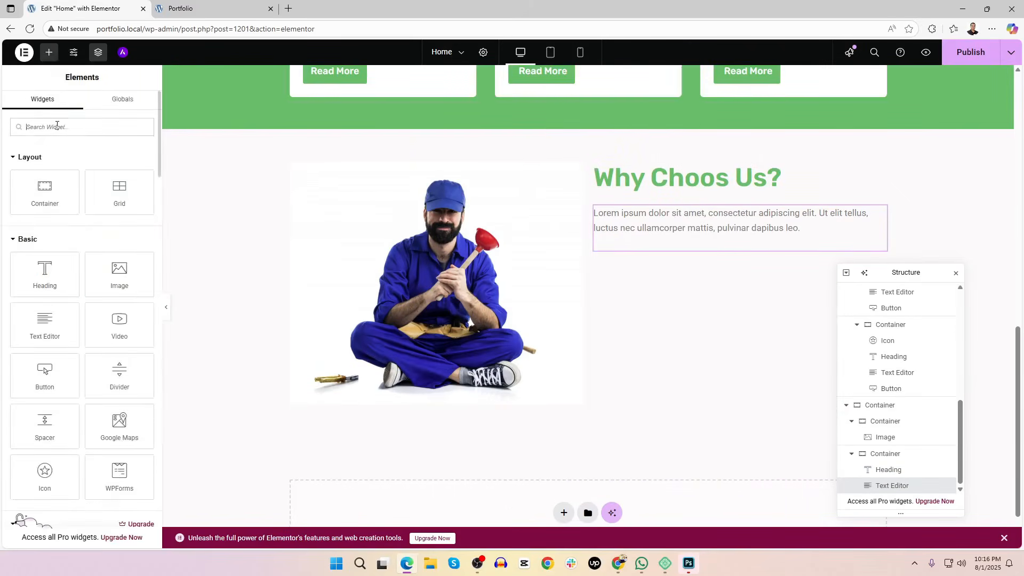
pyautogui.write('list')
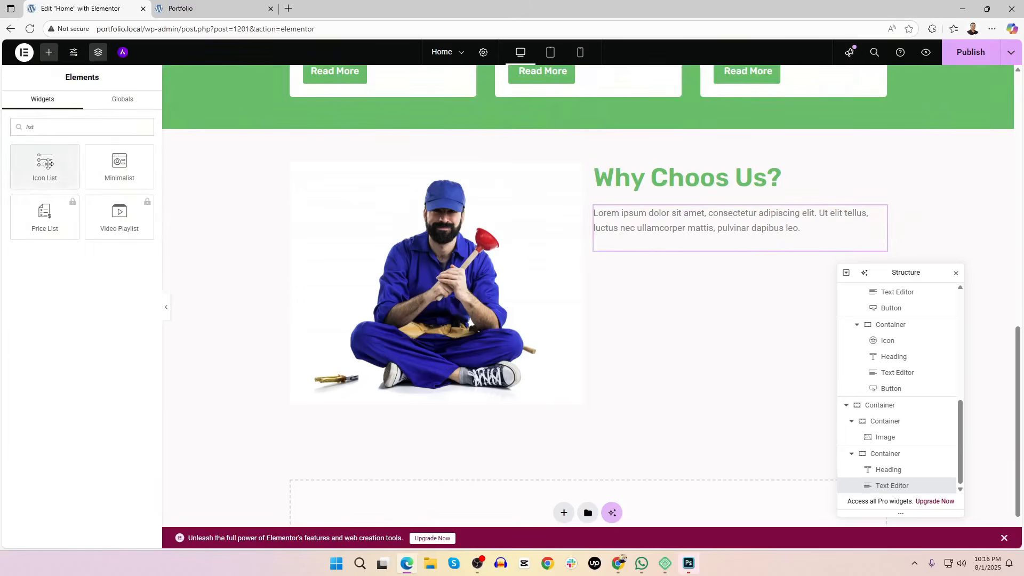
pyautogui.moveTo(47, 163); pyautogui.dragTo(704, 261)
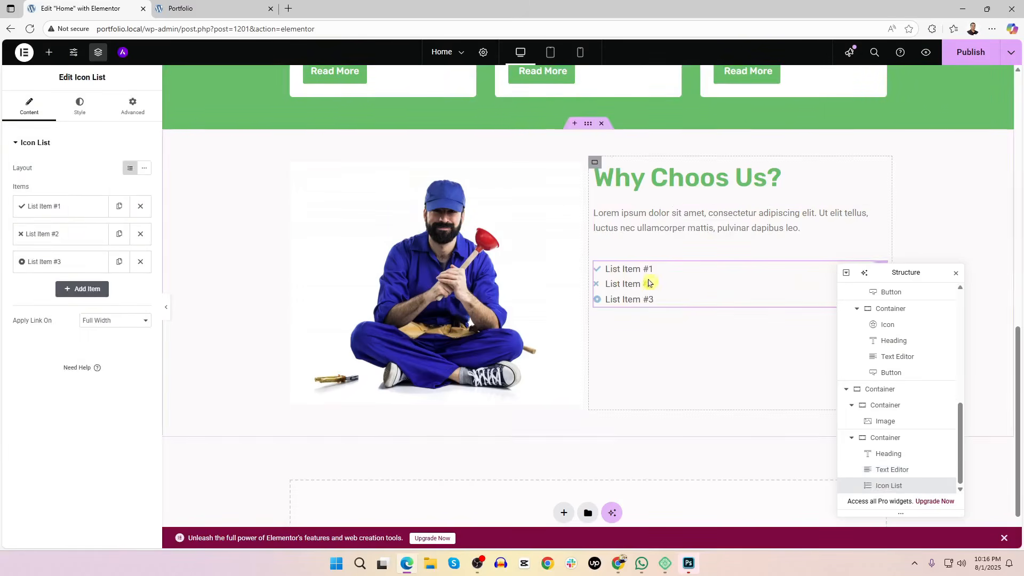
# Remove the second and third list items and change the remaining item's icon to Circle
pyautogui.click(140, 261)
pyautogui.click(140, 234)
pyautogui.click(69, 208)
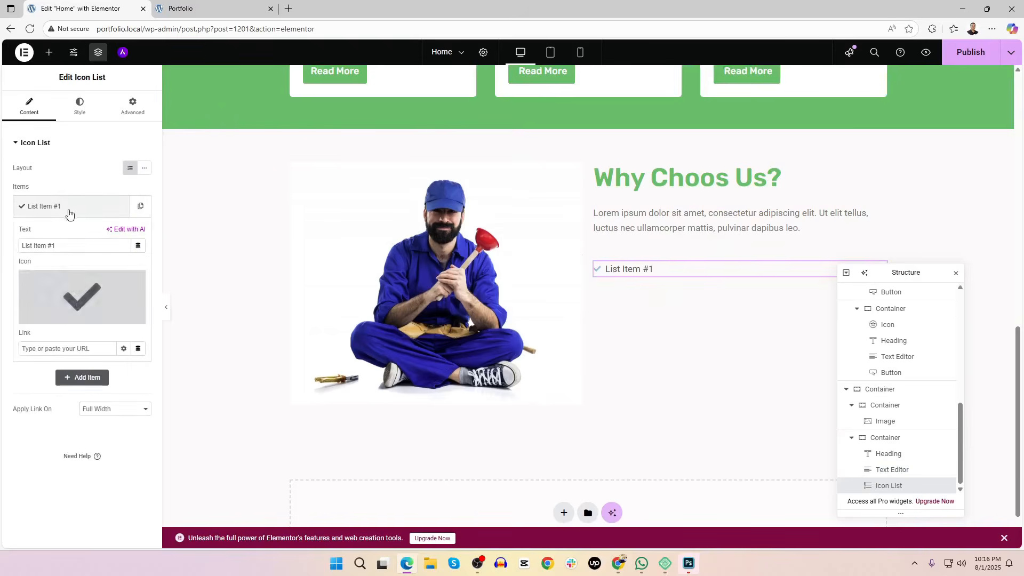
pyautogui.click(53, 312)
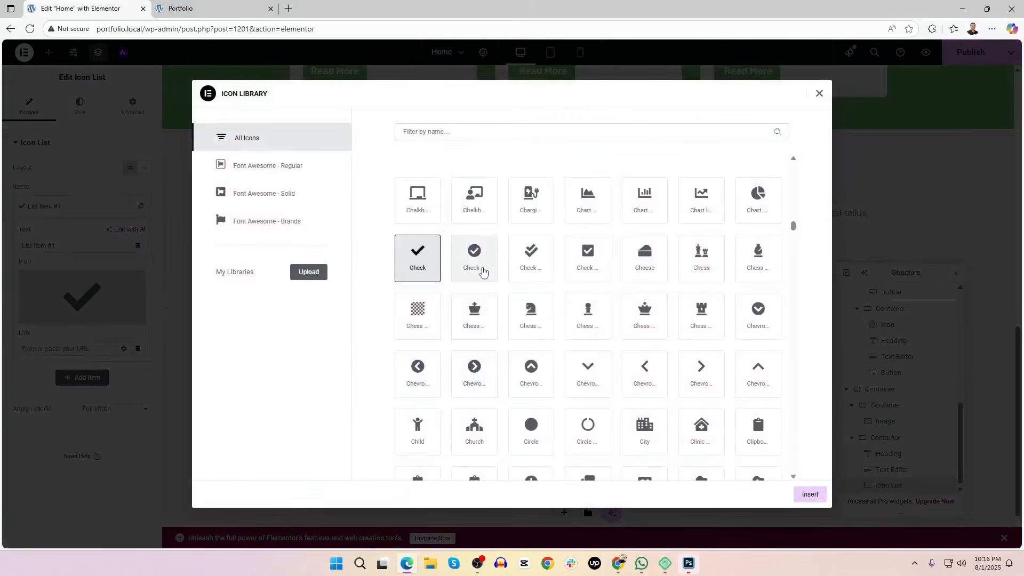
pyautogui.click(531, 431)
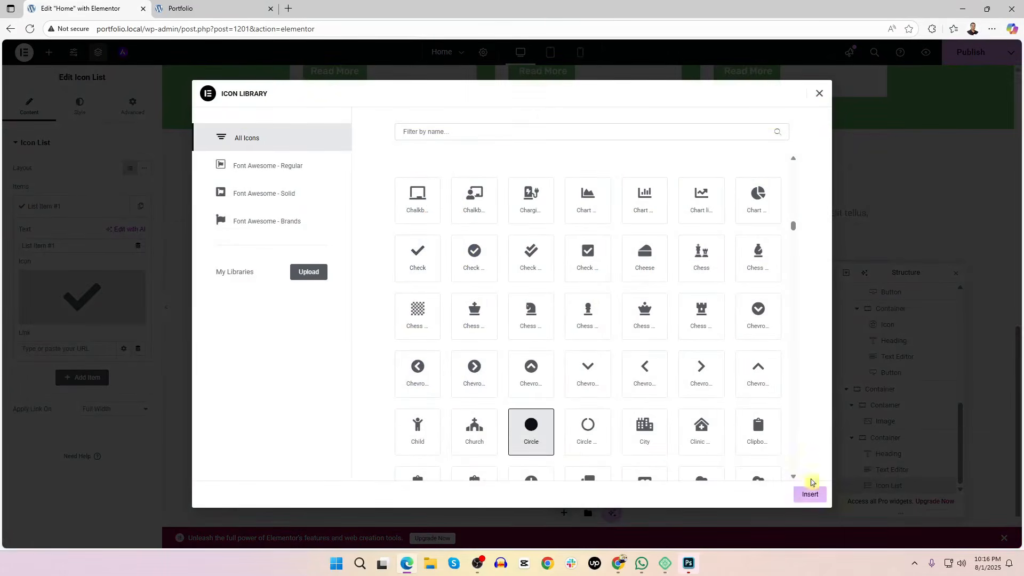
pyautogui.click(809, 494)
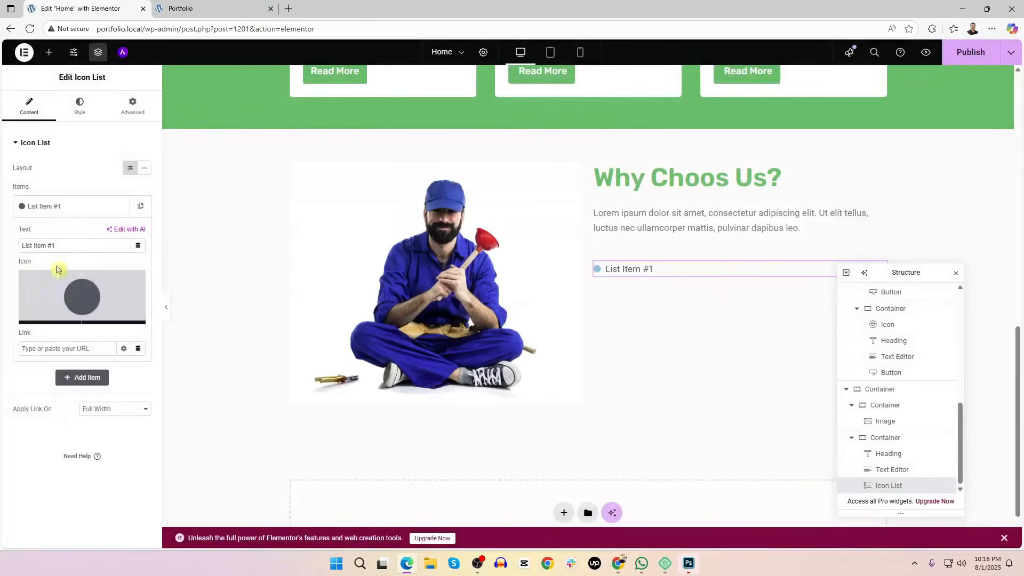
# Copy the green background color of the first card's Read More button and apply it to the list icon
pyautogui.click(75, 113)
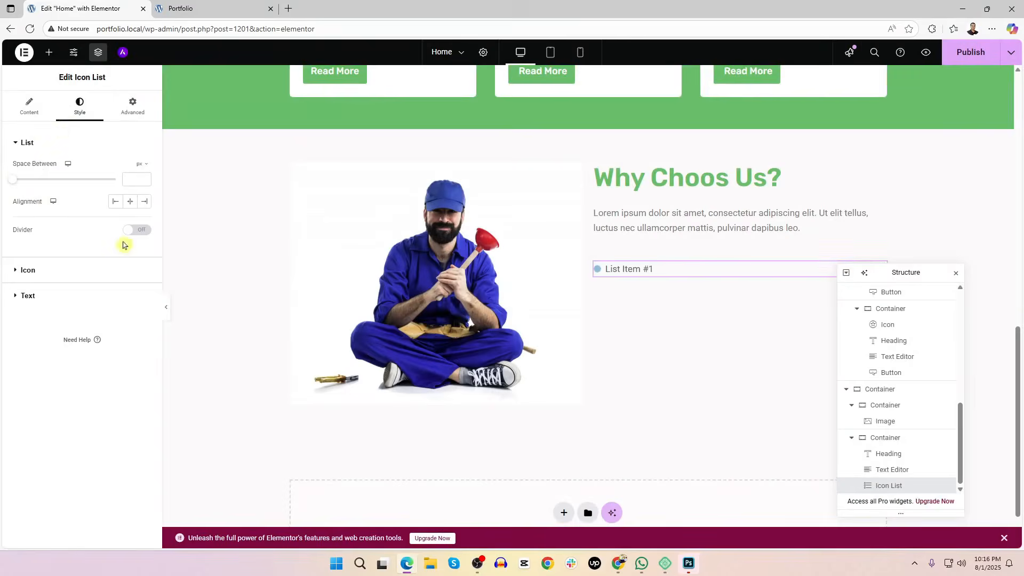
pyautogui.click(32, 271)
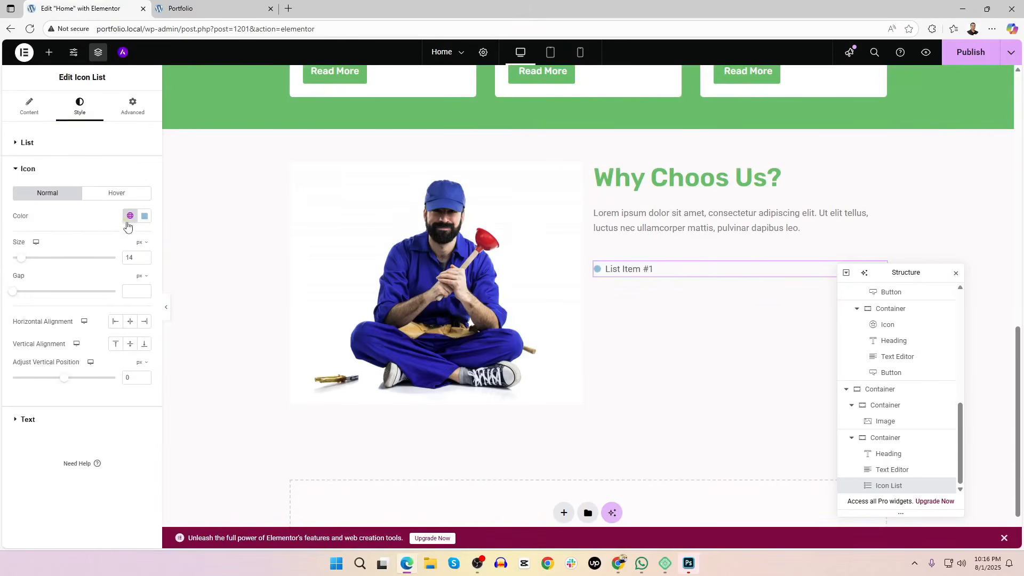
pyautogui.scroll(2, 251, 226)
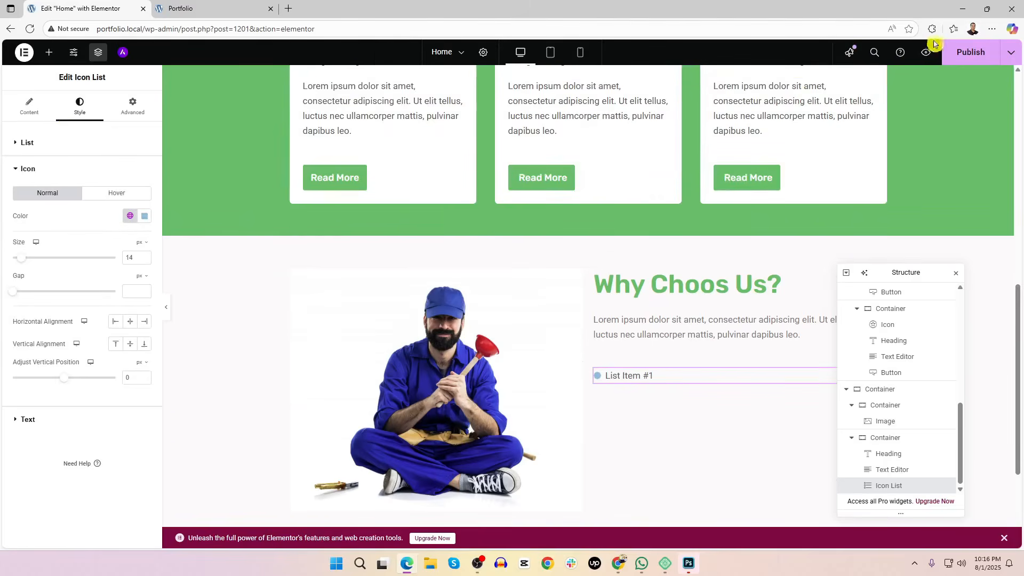
pyautogui.click(332, 180)
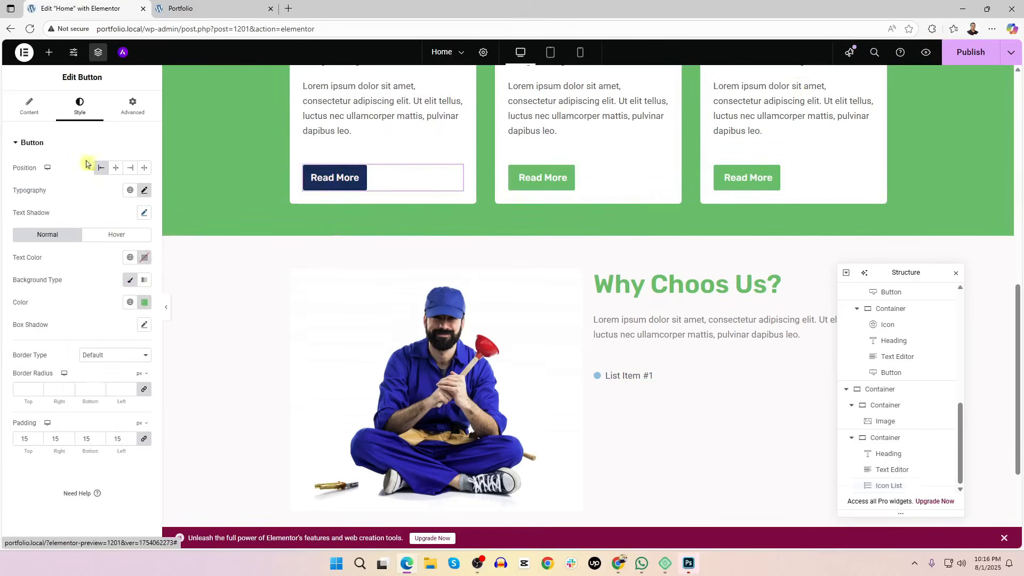
pyautogui.click(144, 302)
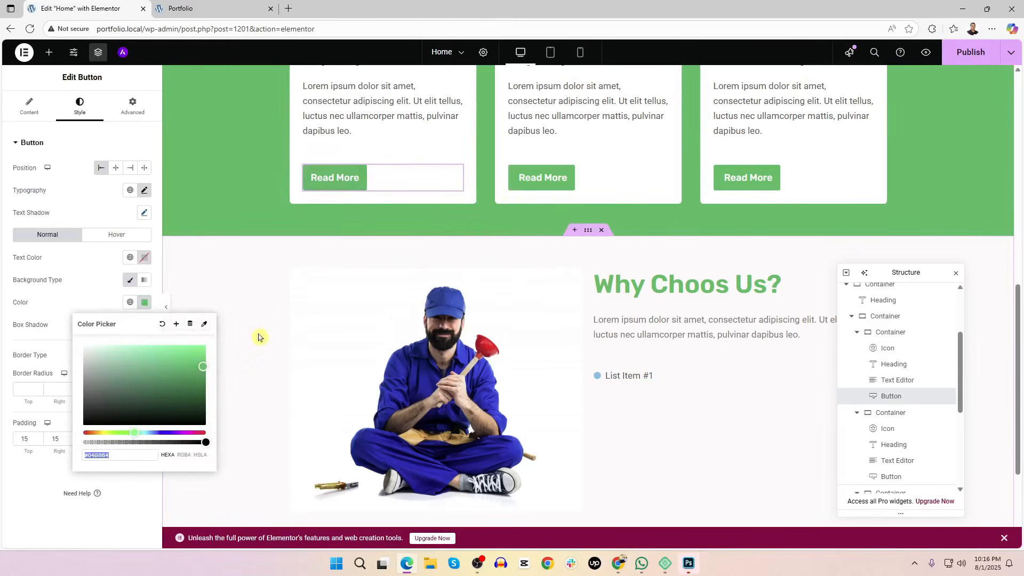
pyautogui.click(602, 375)
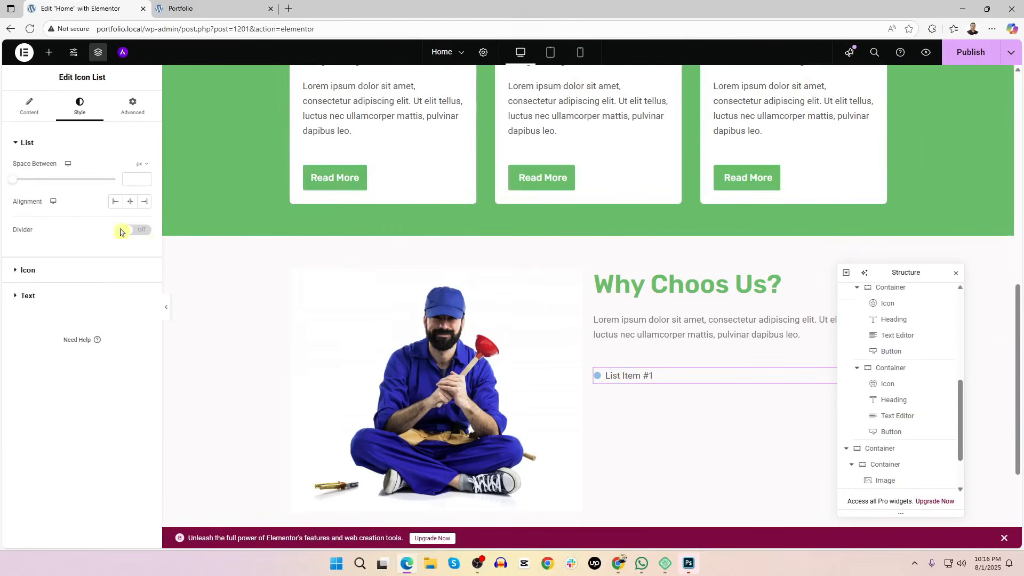
pyautogui.click(41, 272)
pyautogui.click(144, 216)
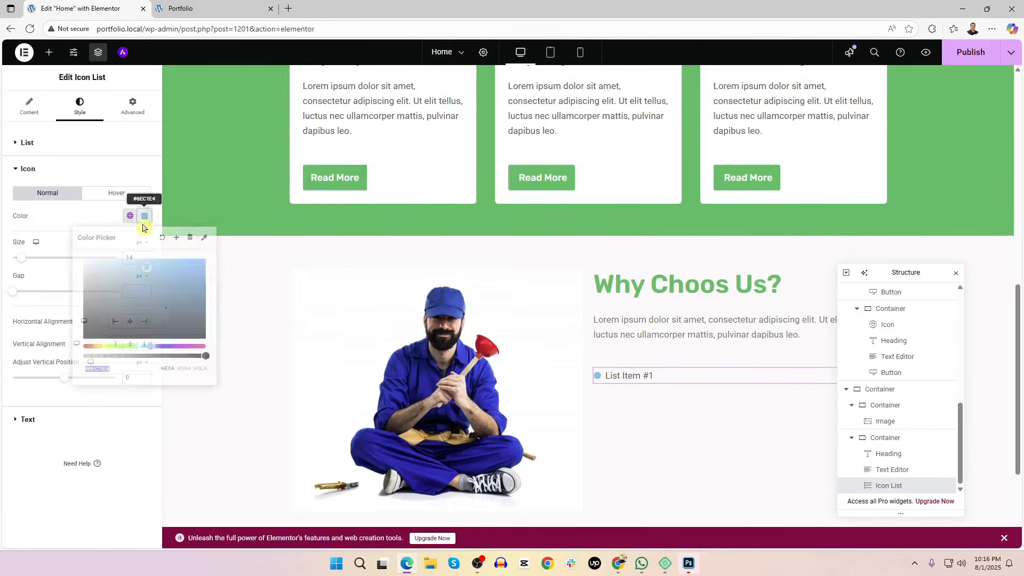
pyautogui.hotkey('ctrl', 'v')
pyautogui.click(124, 466)
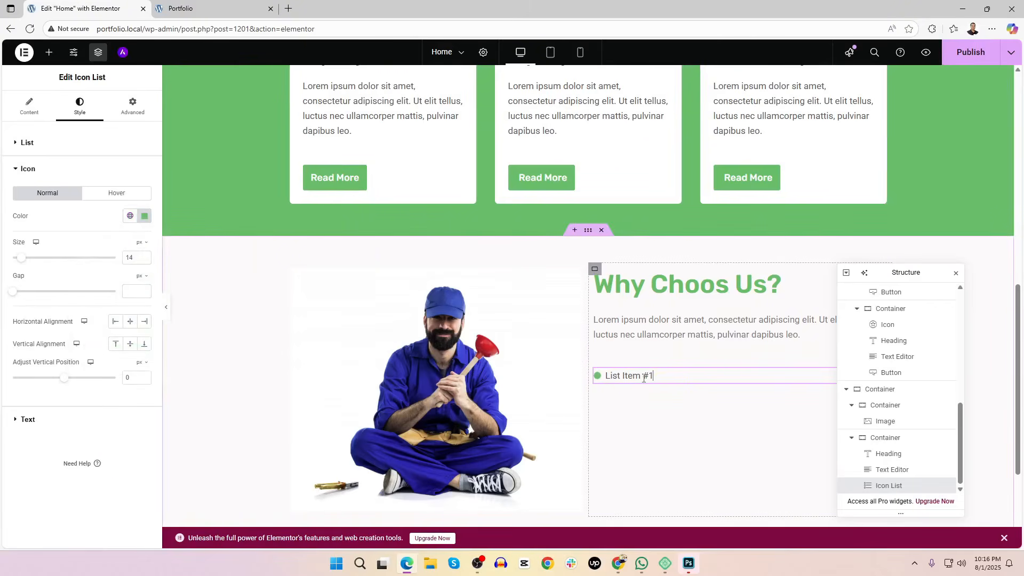
# Change the list item's text to "24/7 Service"
pyautogui.hotkey('ctrl', 'a')
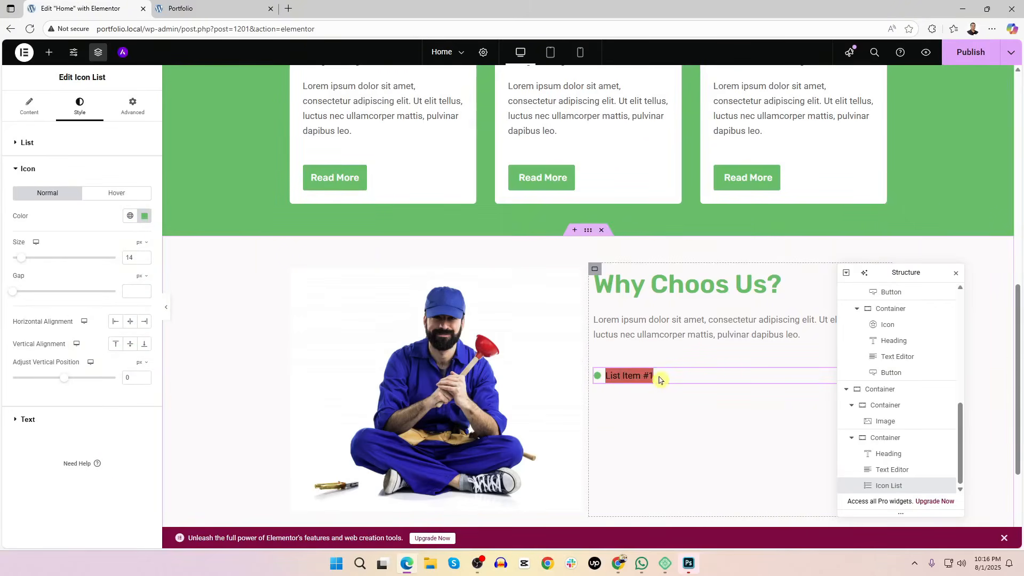
pyautogui.click(29, 107)
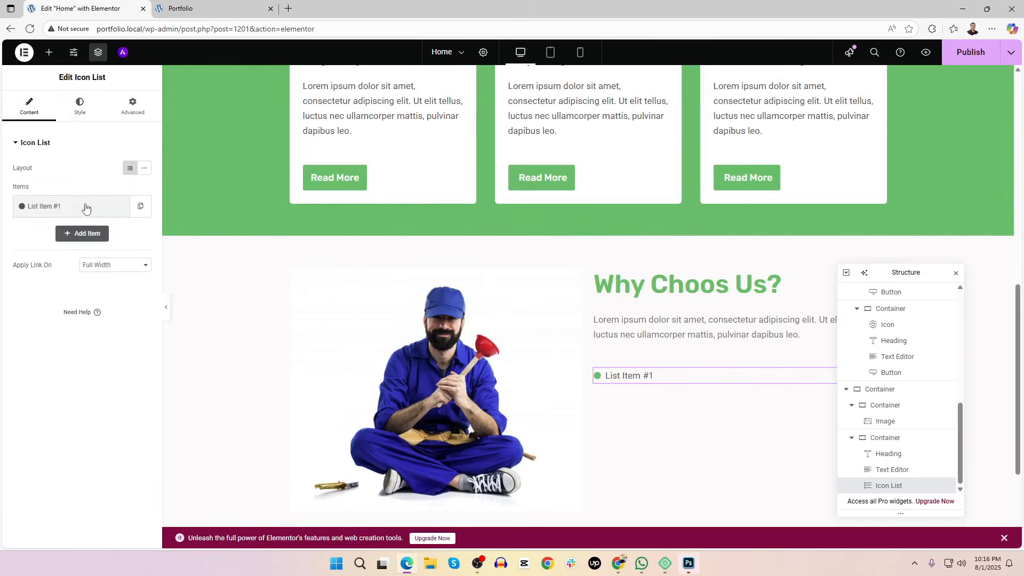
pyautogui.click(85, 207)
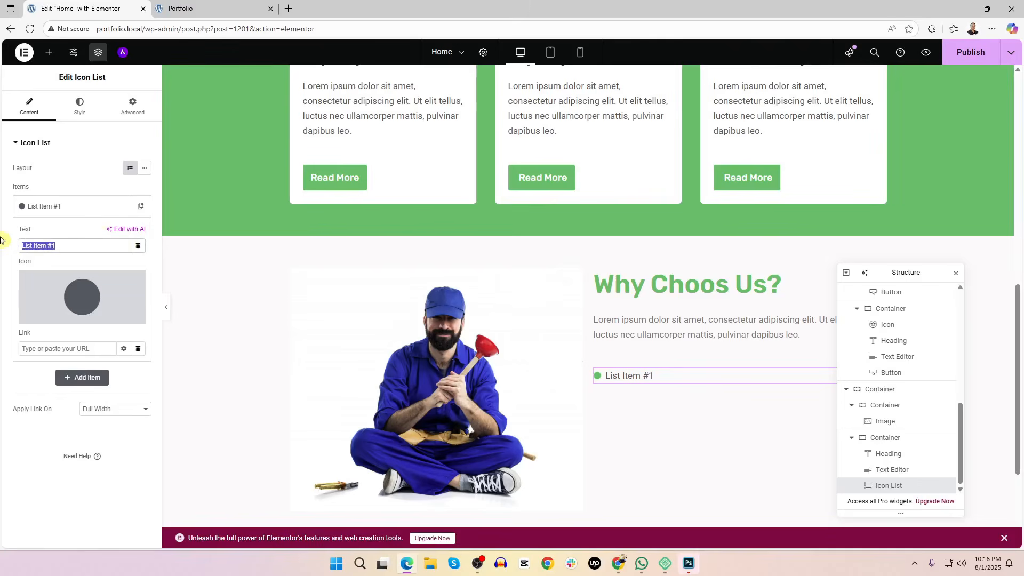
pyautogui.write('24/7 Service')
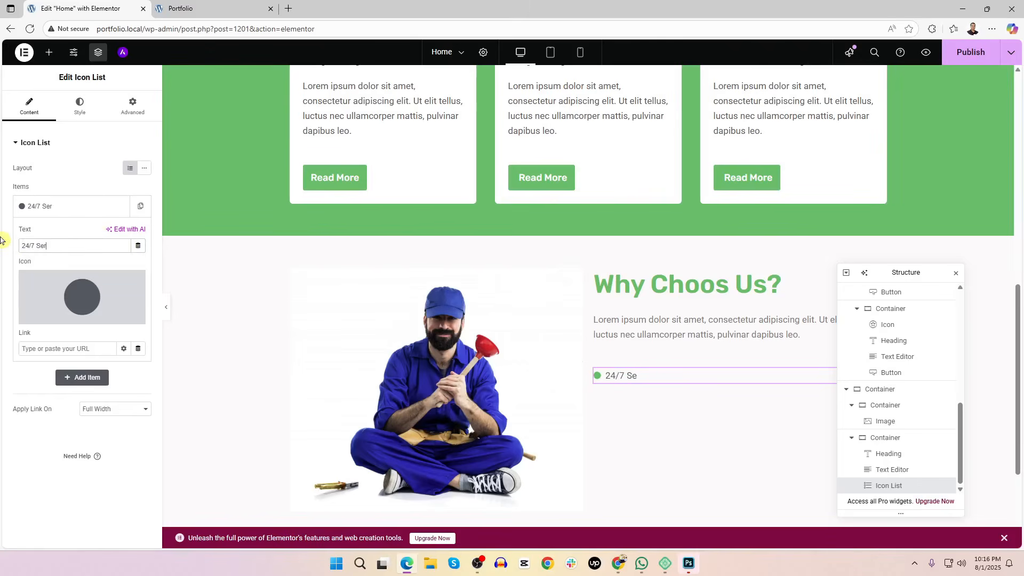
pyautogui.click(64, 213)
# Duplicate the "24/7 Service" item and change the copy's text to "10+ Years Experience"
pyautogui.click(141, 207)
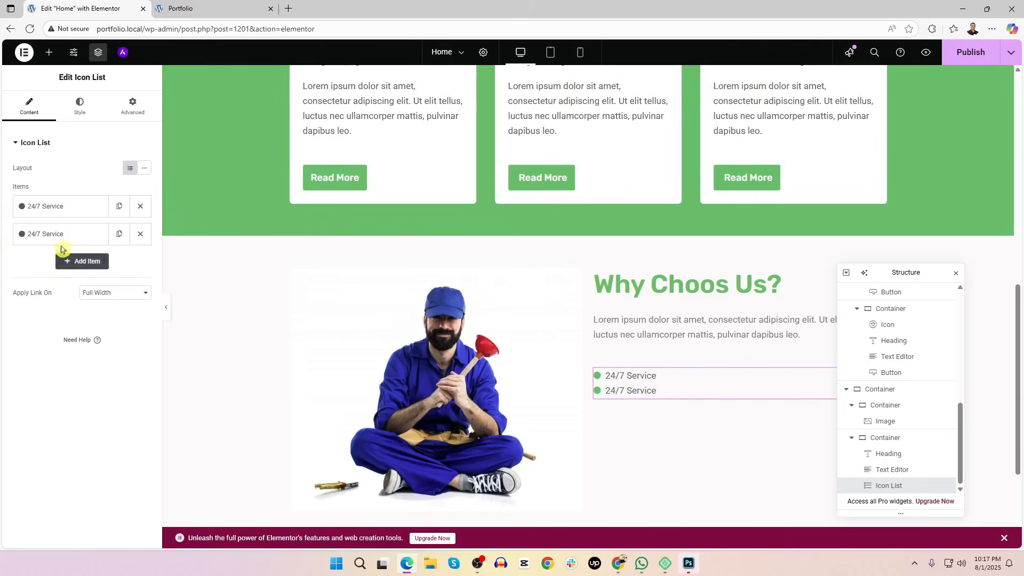
pyautogui.click(61, 237)
pyautogui.moveTo(73, 274); pyautogui.dragTo(15, 273)
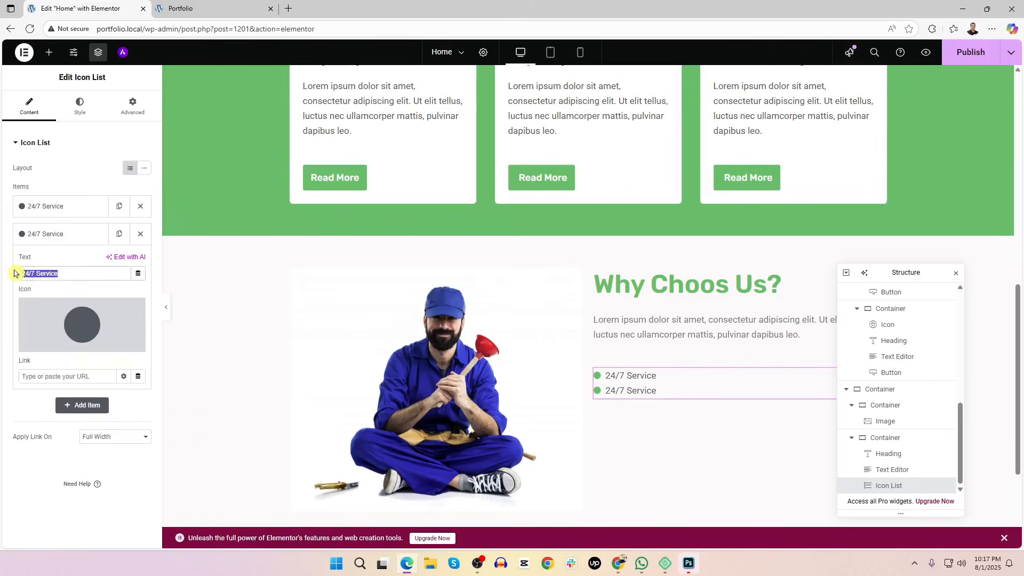
pyautogui.write('10+')
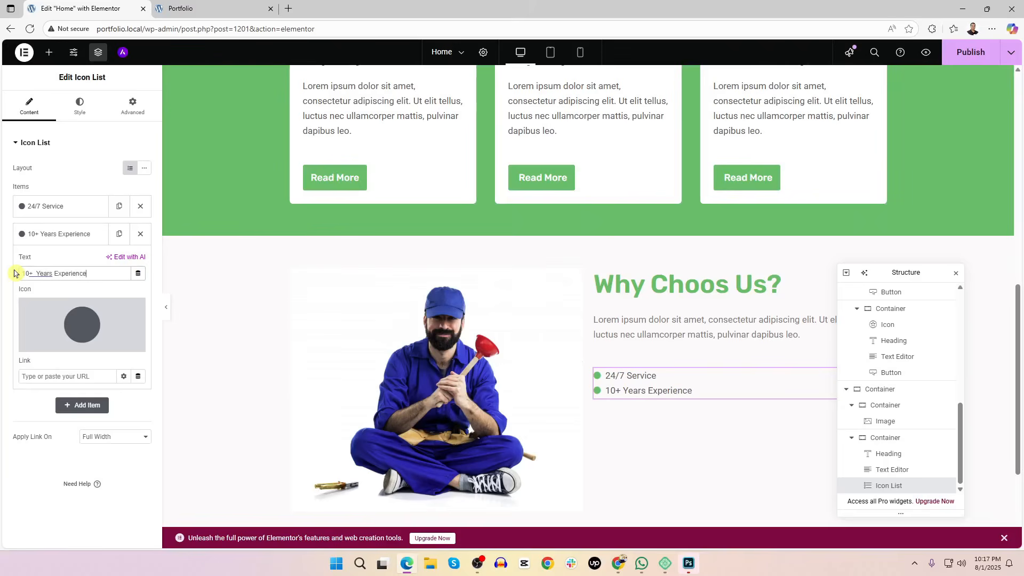
# Duplicate the "10+ Years Experience" item and change the new copy's text to "5000+ Project Delivery"
pyautogui.click(68, 236)
pyautogui.click(119, 234)
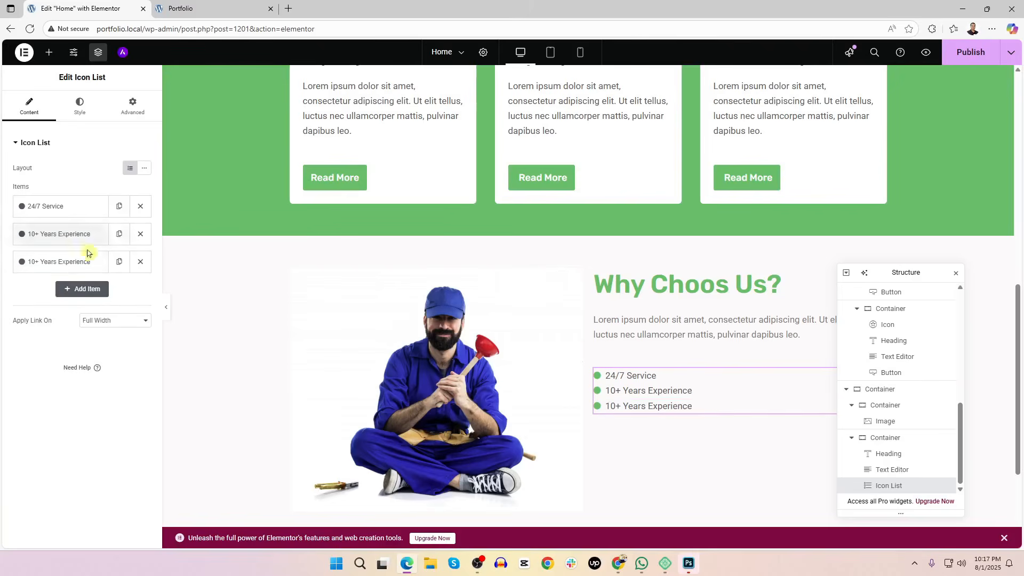
pyautogui.click(70, 262)
pyautogui.click(80, 302)
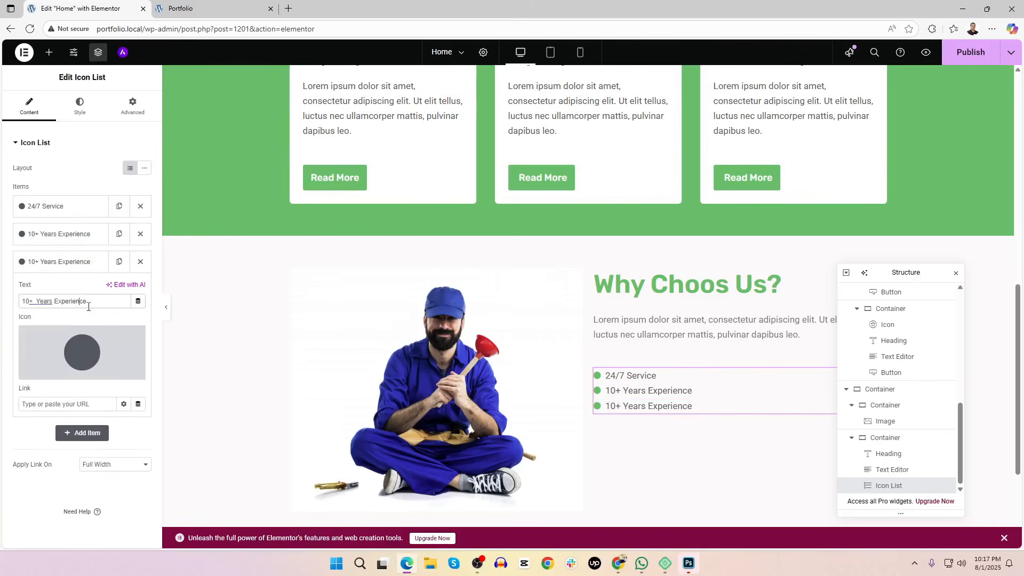
pyautogui.moveTo(103, 305); pyautogui.dragTo(0, 307)
pyautogui.write('5000+ Project Delivery')
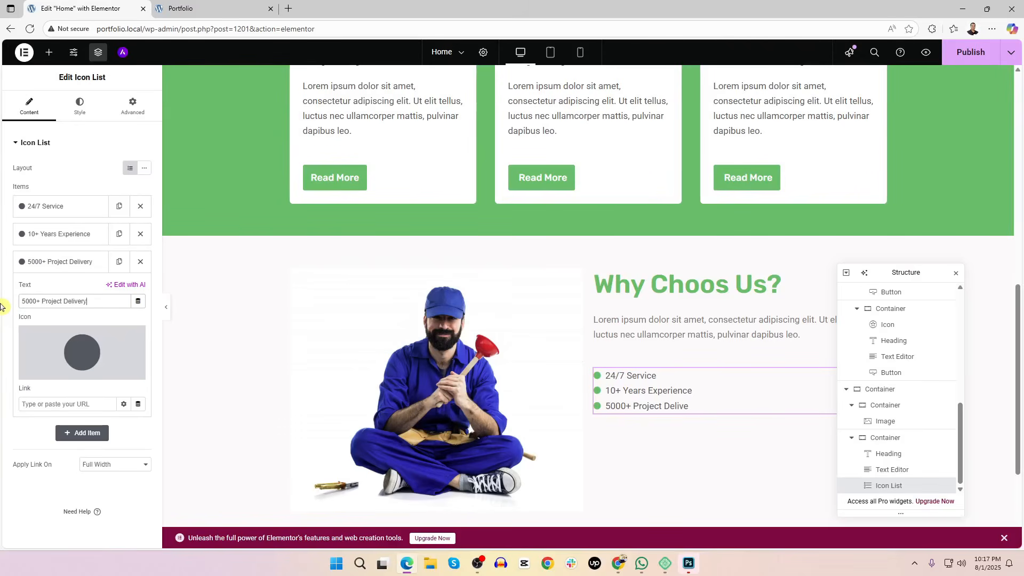
# Set the space between the icon list's items to 13 px
pyautogui.scroll(-1, 676, 380)
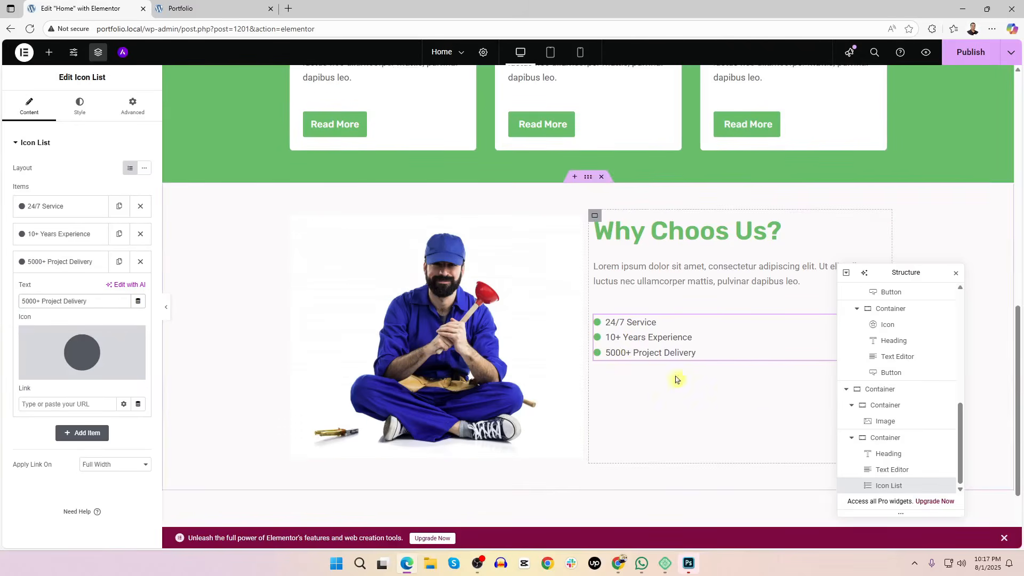
pyautogui.click(40, 267)
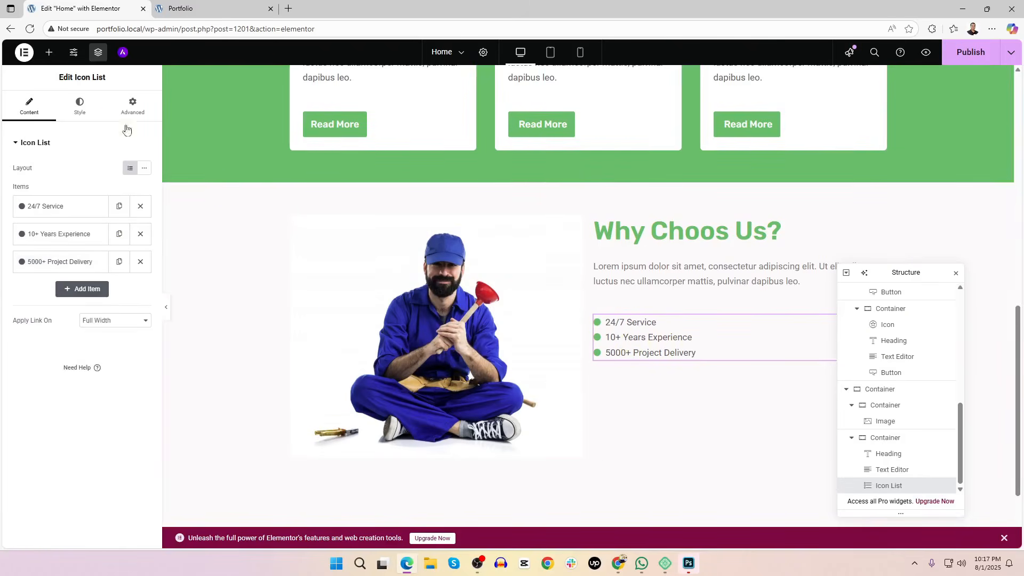
pyautogui.click(84, 111)
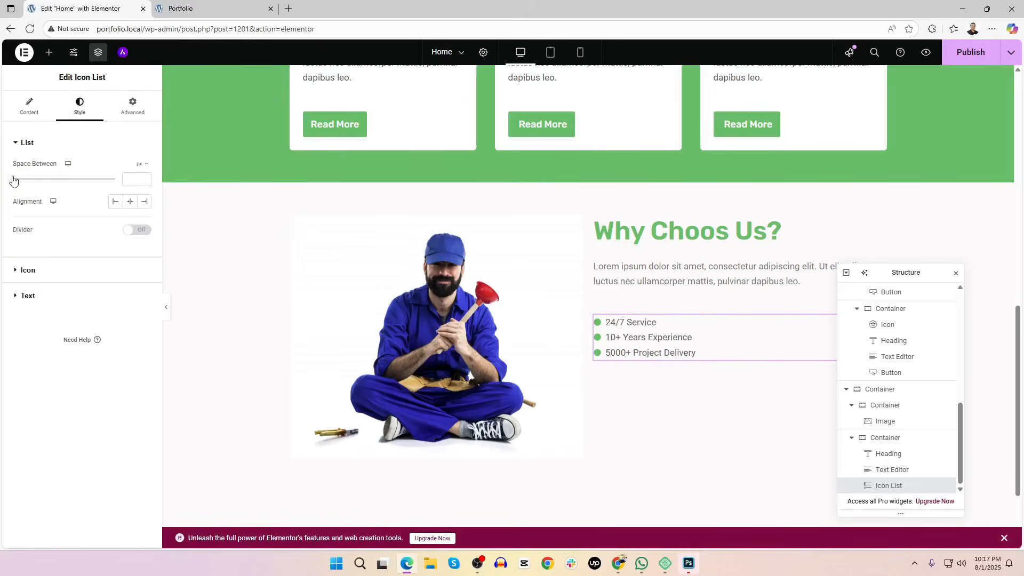
pyautogui.moveTo(12, 181); pyautogui.dragTo(40, 180)
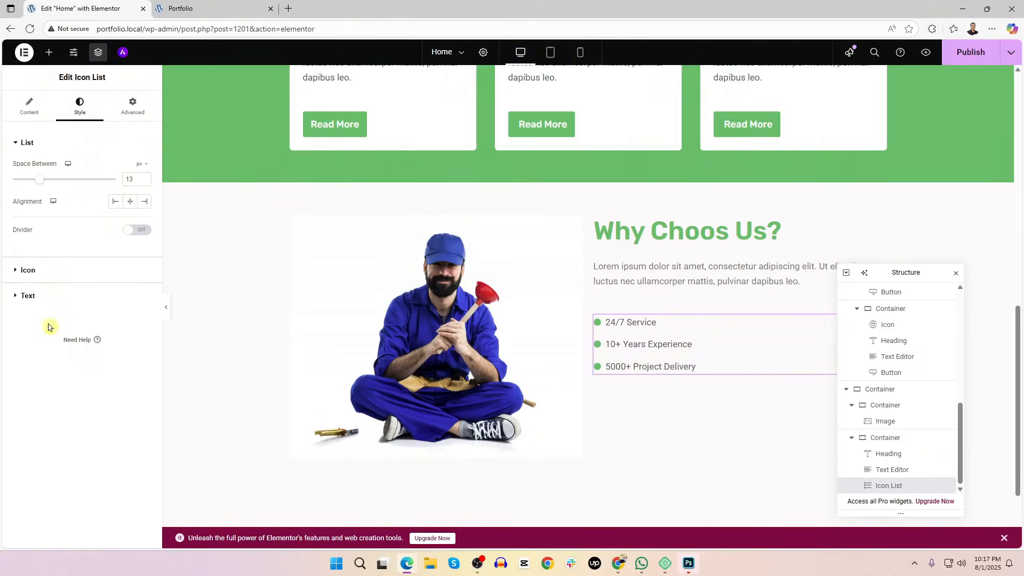
# Set the size of the list icons to 17 px
pyautogui.click(47, 271)
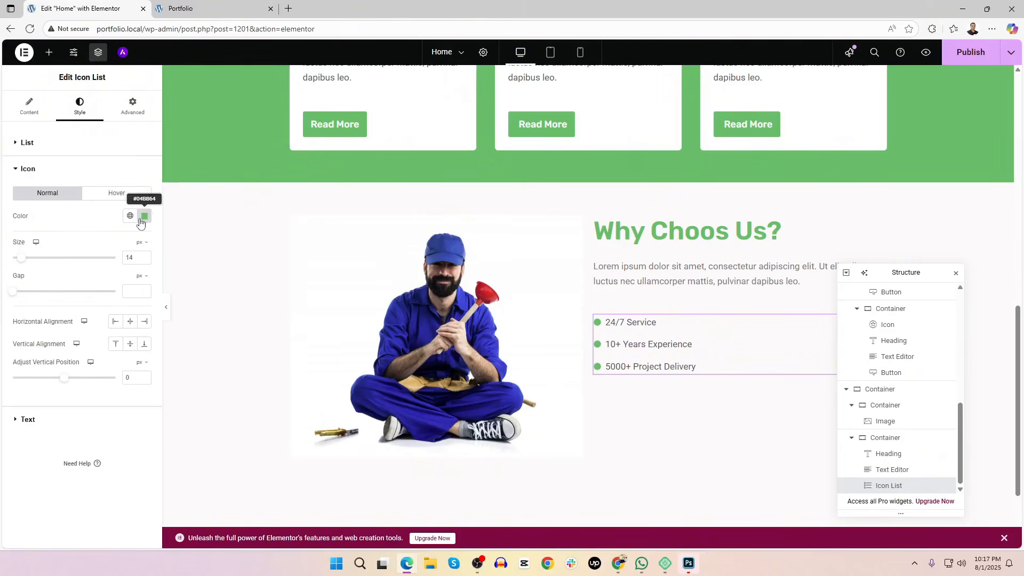
pyautogui.moveTo(23, 261); pyautogui.dragTo(28, 261)
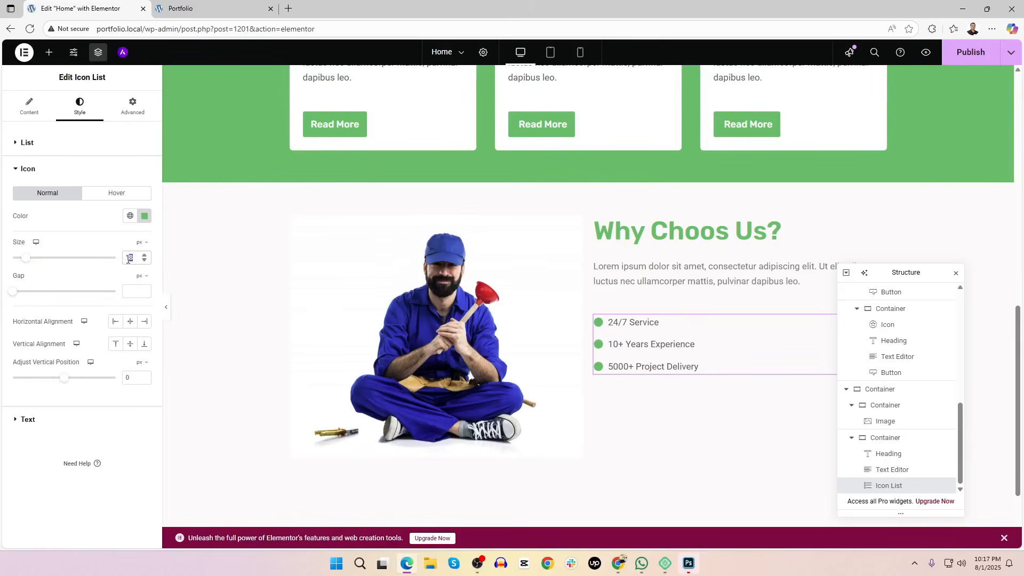
pyautogui.write('7')
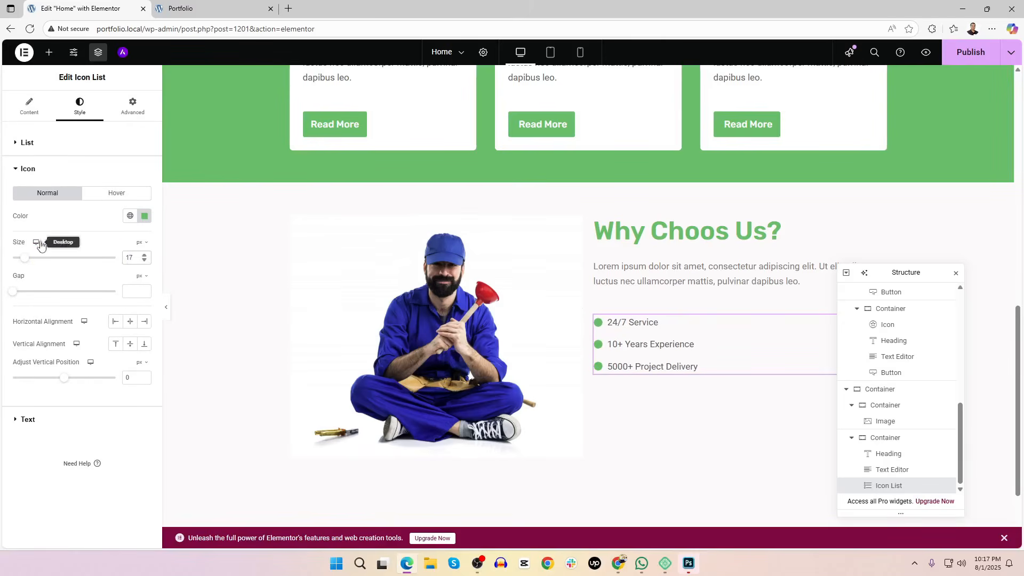
pyautogui.click(21, 113)
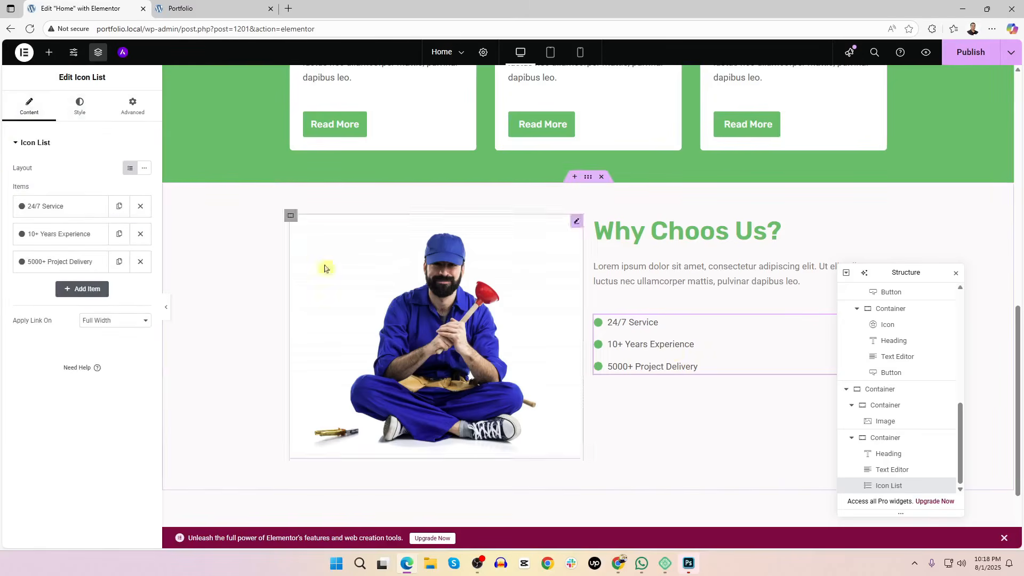
pyautogui.click(79, 107)
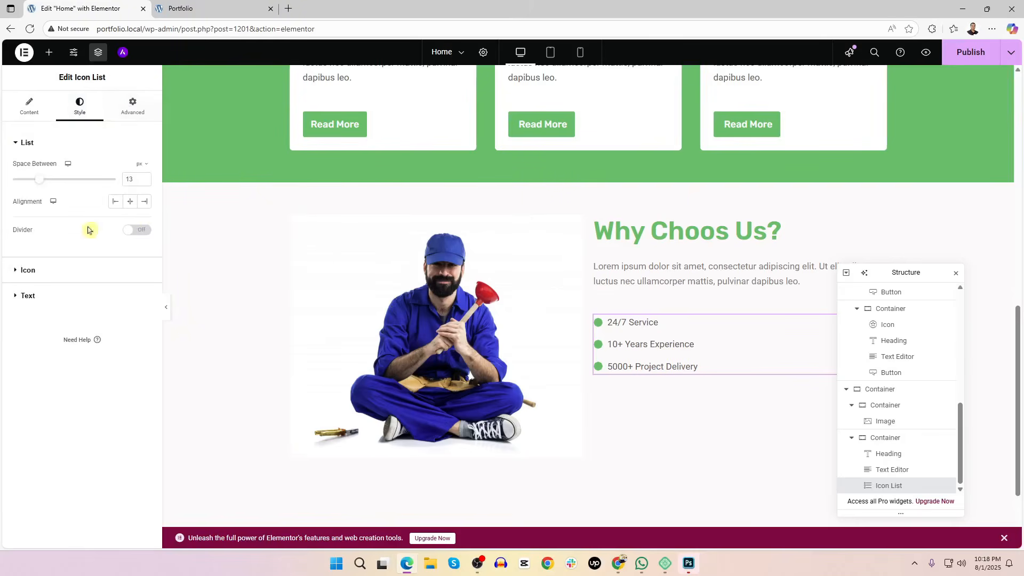
# Copy the "Read More" button from the first Service card and paste it below the icon list in the "Why Choos Us?" section
pyautogui.scroll(2, 684, 318)
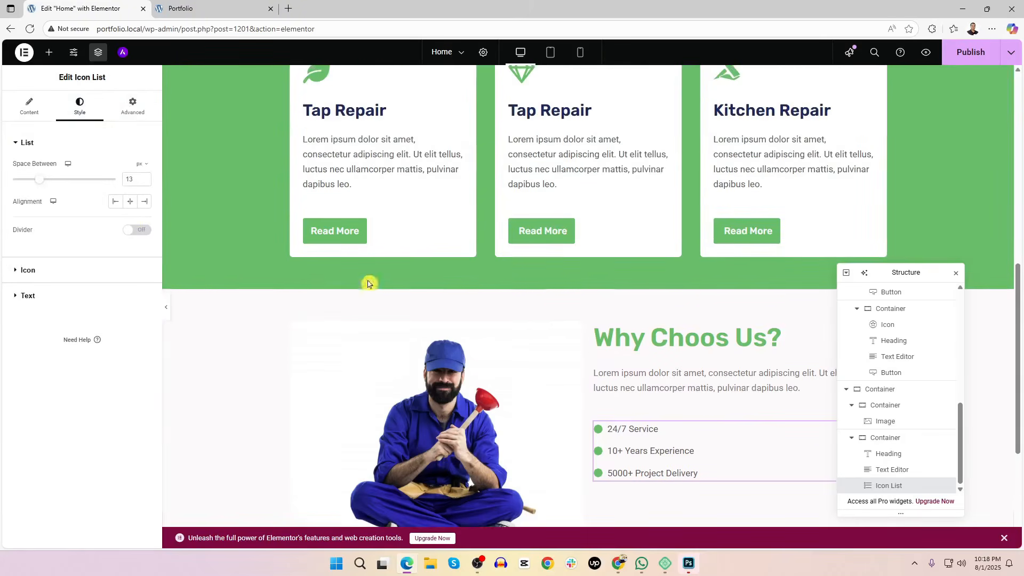
pyautogui.rightClick(325, 230)
pyautogui.click(407, 283)
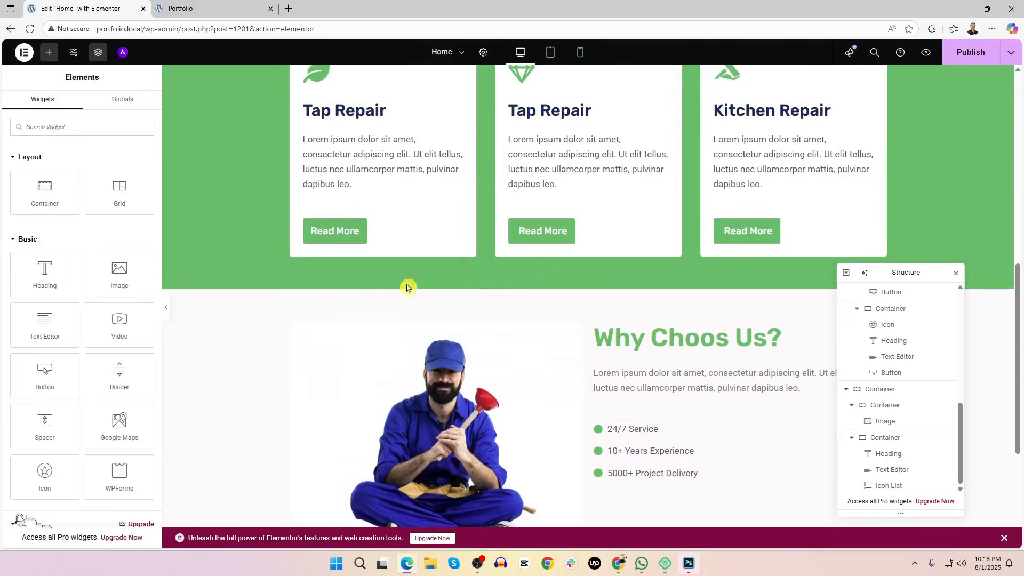
pyautogui.scroll(-4, 645, 311)
pyautogui.rightClick(657, 313)
pyautogui.click(692, 359)
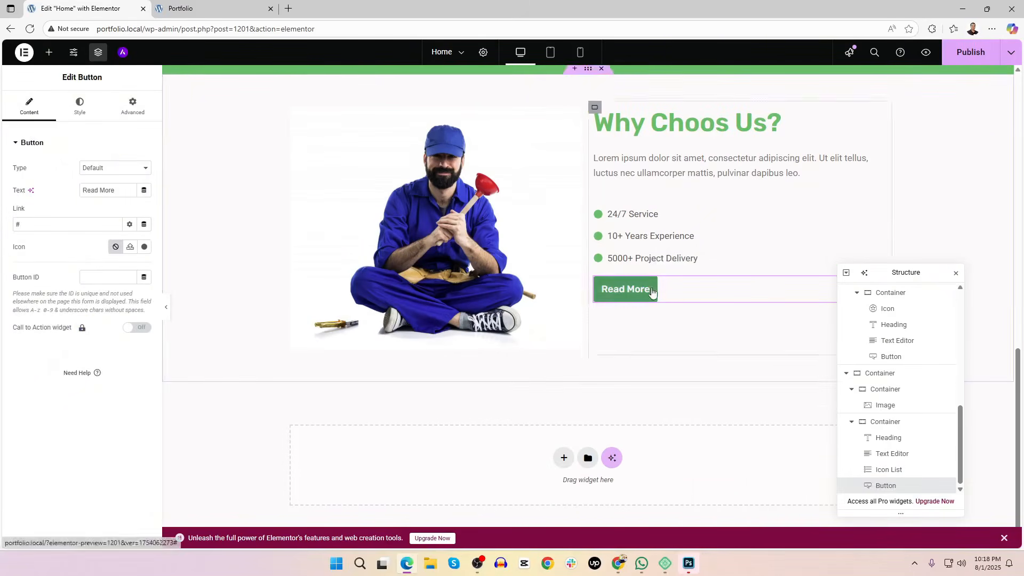
# Add a new default button widget below the pasted "Read More" button, and delete it again
pyautogui.click(48, 52)
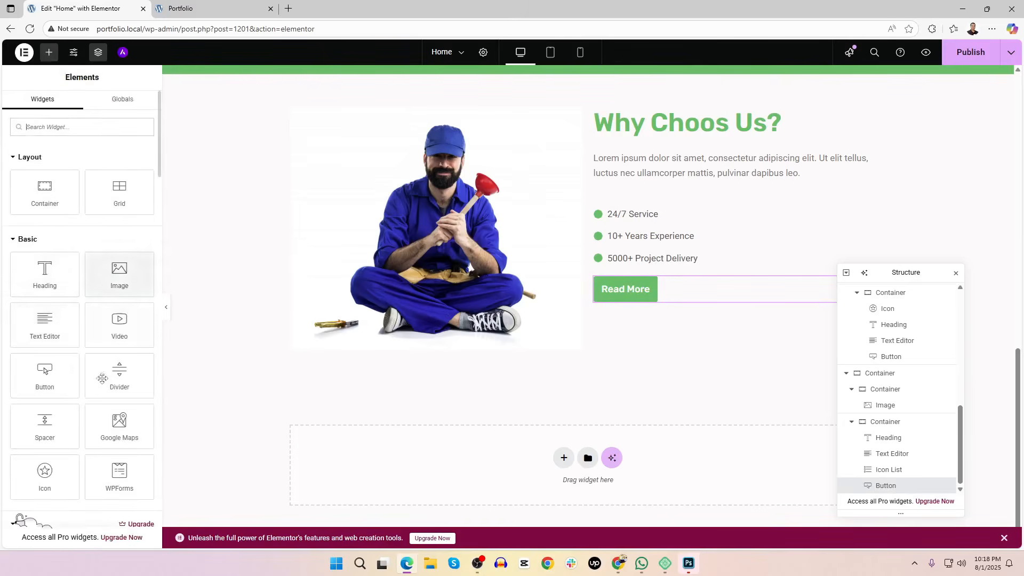
pyautogui.moveTo(48, 373); pyautogui.dragTo(650, 298)
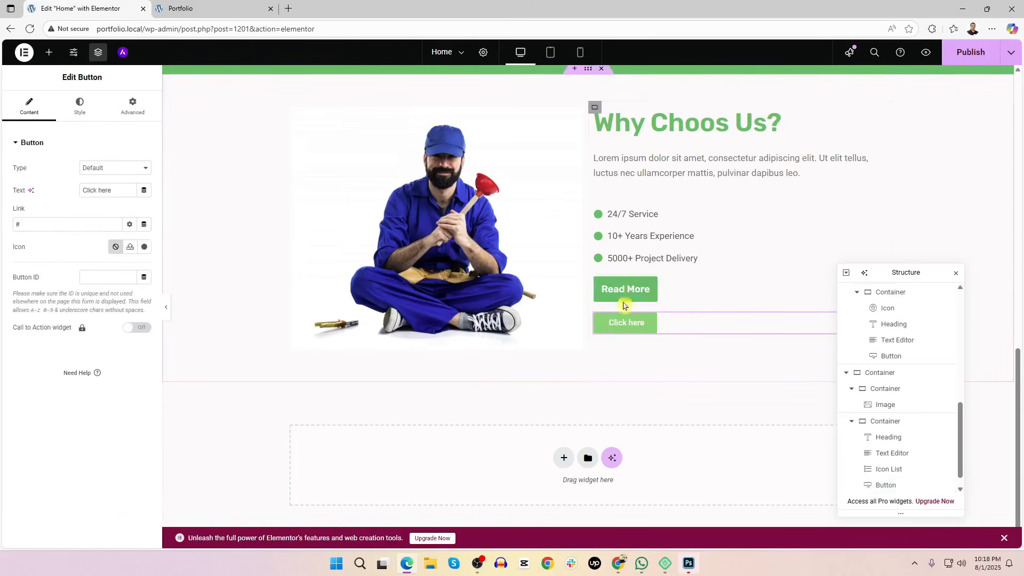
pyautogui.rightClick(635, 322)
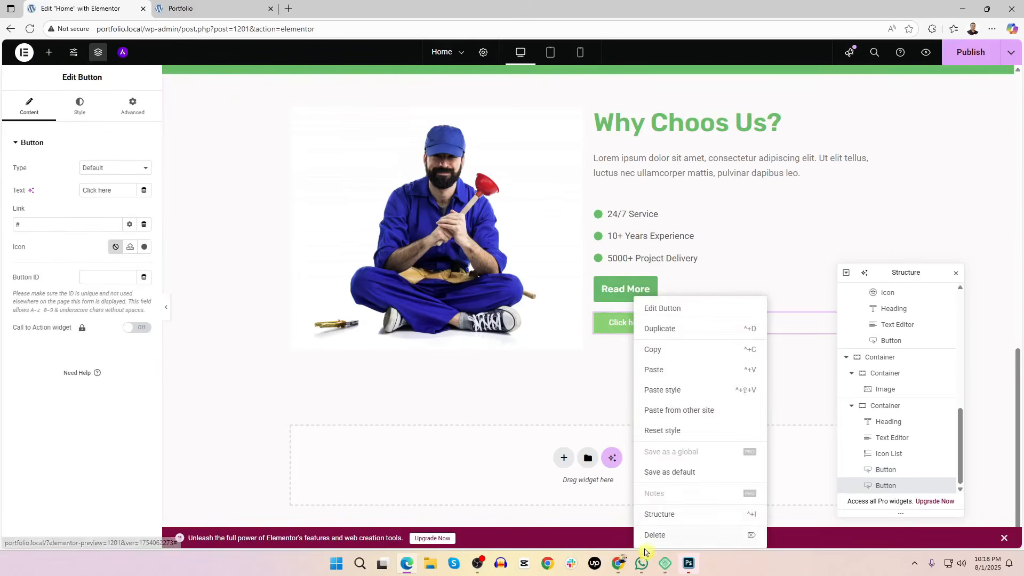
pyautogui.click(675, 540)
pyautogui.scroll(4, 491, 302)
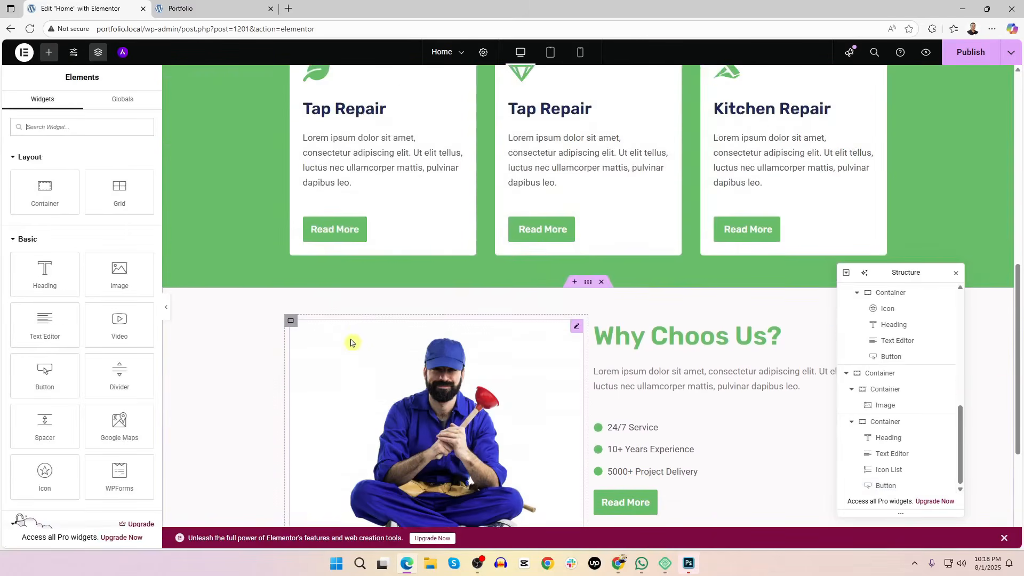
pyautogui.scroll(5, 441, 274)
pyautogui.scroll(4, 444, 276)
pyautogui.scroll(-8, 695, 197)
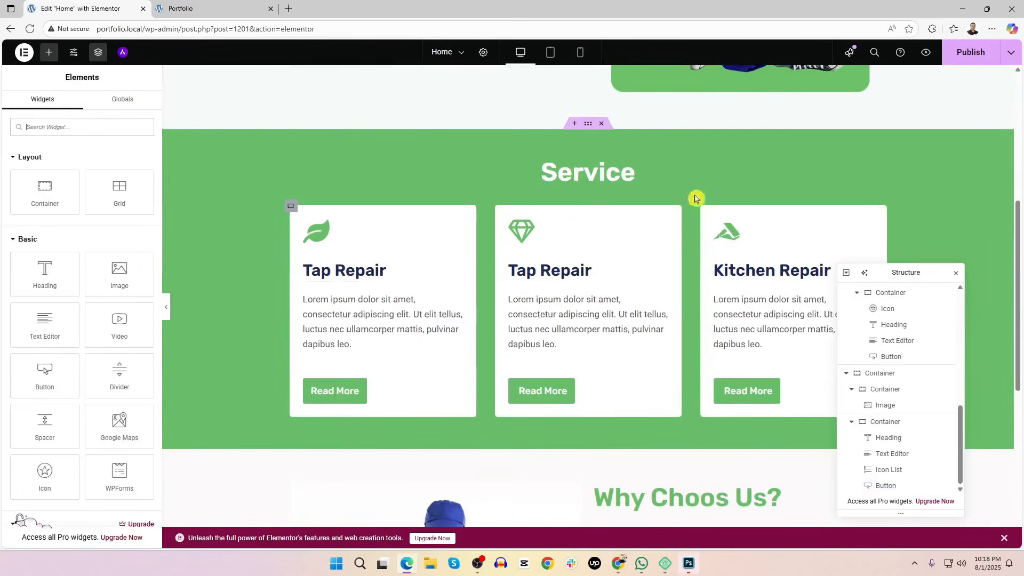
pyautogui.scroll(-3, 530, 275)
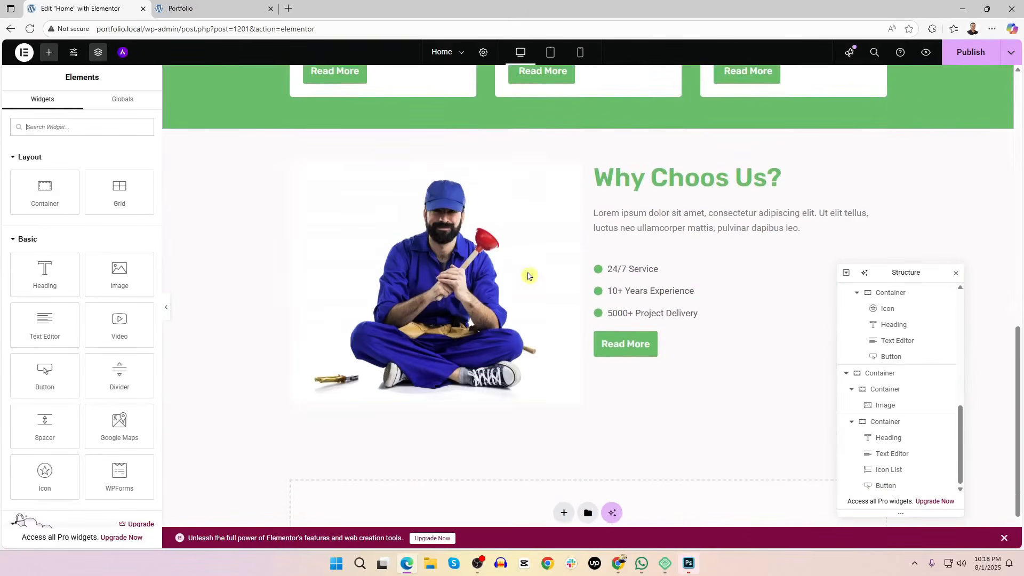
# Lengthen the "Why Choos Us?" paragraph by adding a second copy of its Lorem ipsum text at the end
pyautogui.click(750, 233)
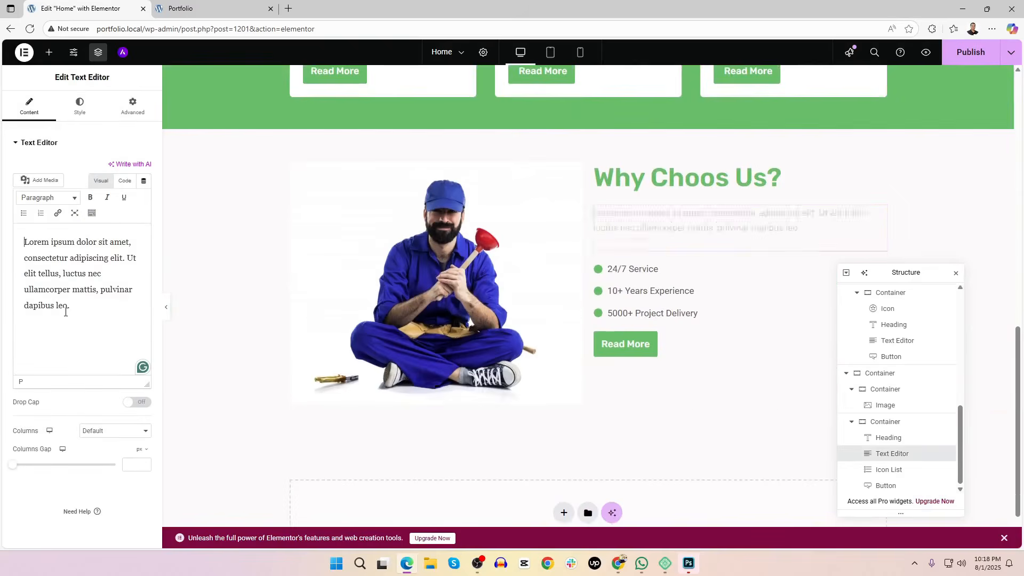
pyautogui.moveTo(82, 311); pyautogui.dragTo(1, 243)
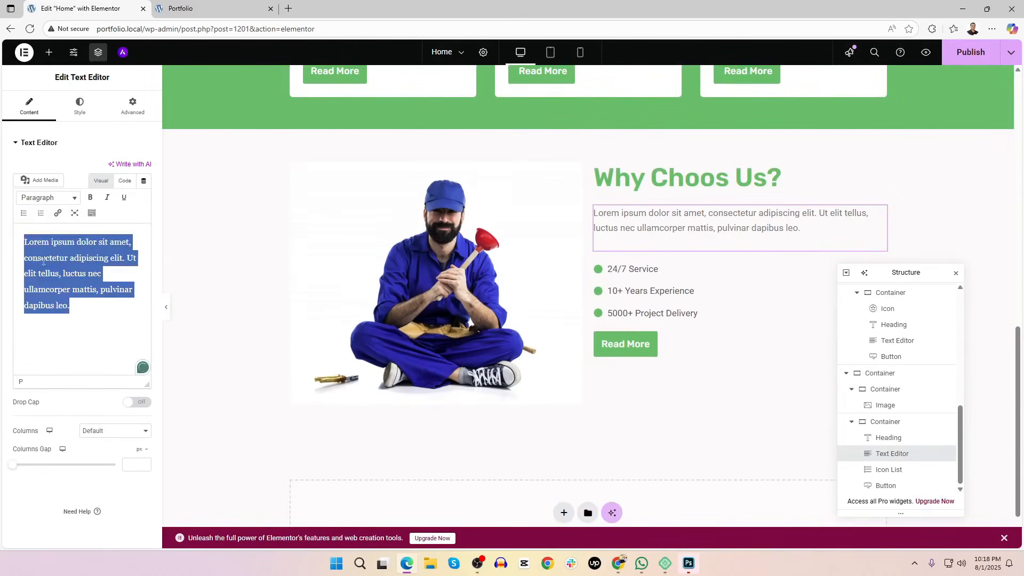
pyautogui.click(98, 304)
pyautogui.hotkey('ctrl', 'v')
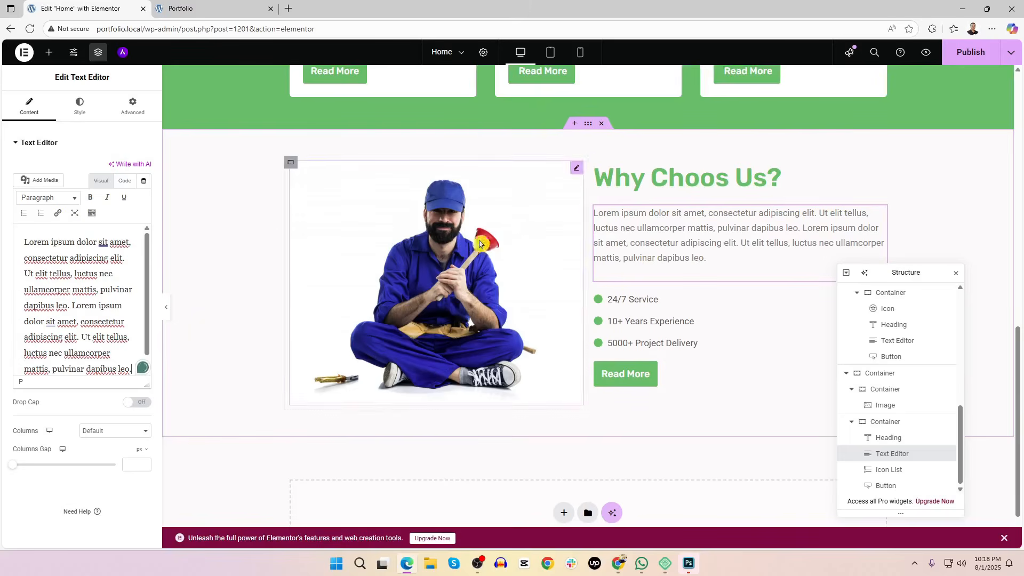
# Set the plumber image's resolution to a custom size of 500 x 500 and apply it
pyautogui.click(576, 168)
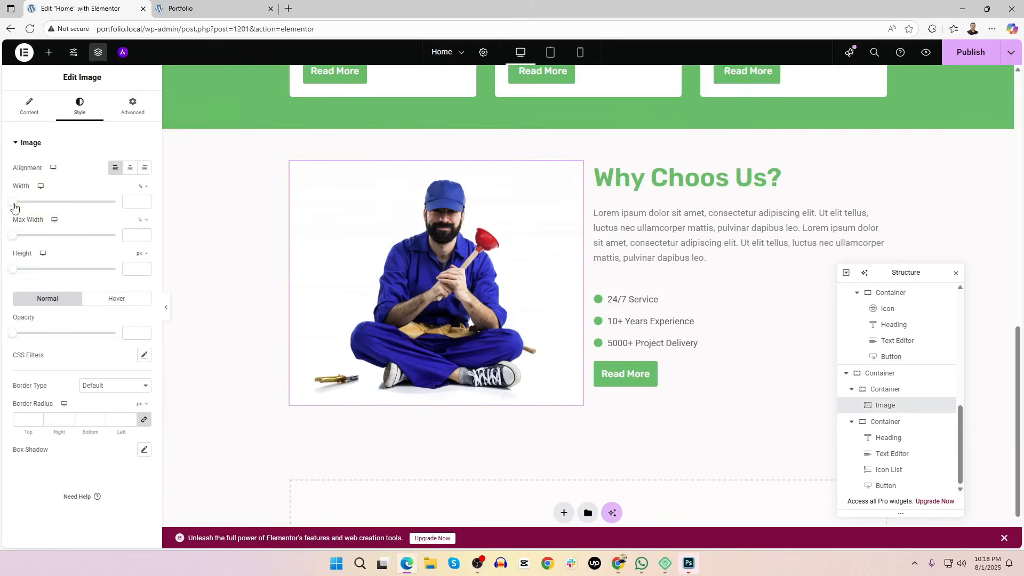
pyautogui.click(30, 107)
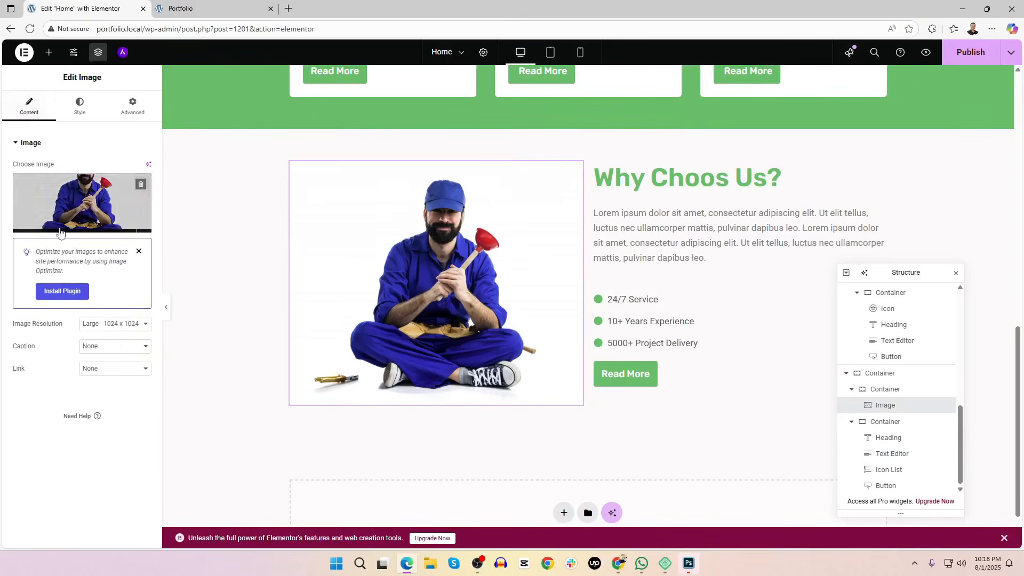
pyautogui.click(123, 326)
pyautogui.click(116, 433)
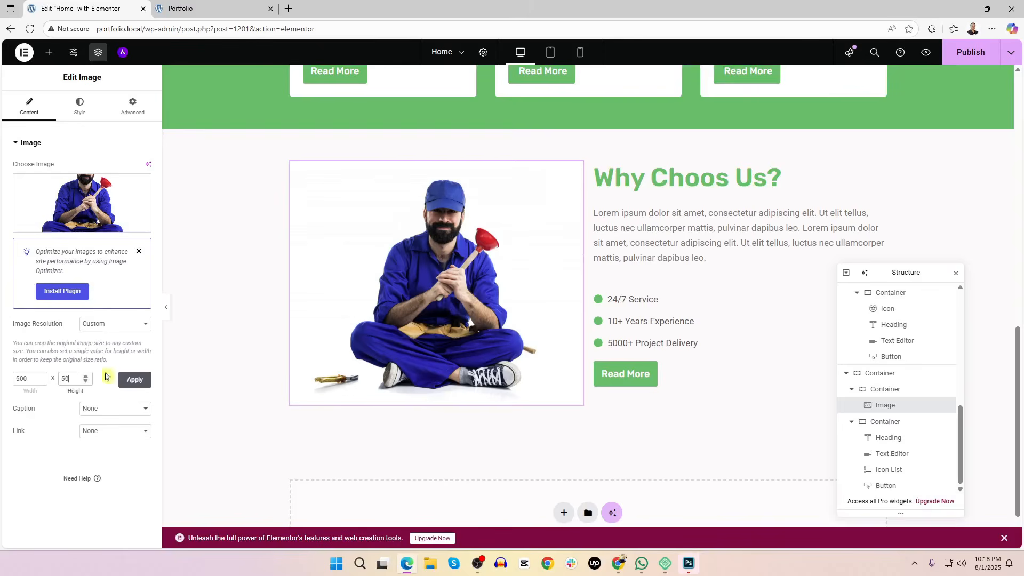
pyautogui.click(132, 381)
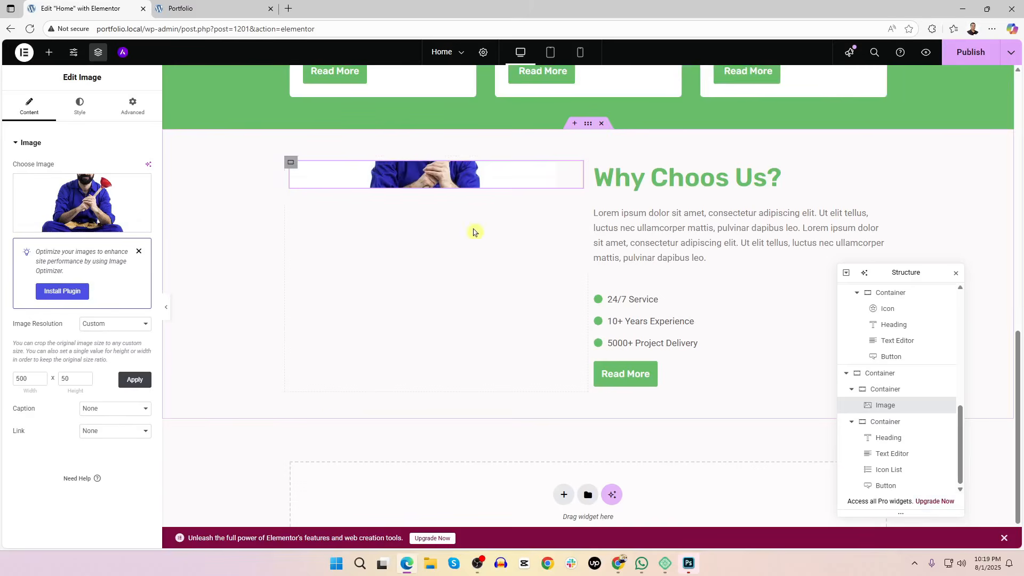
pyautogui.click(82, 379)
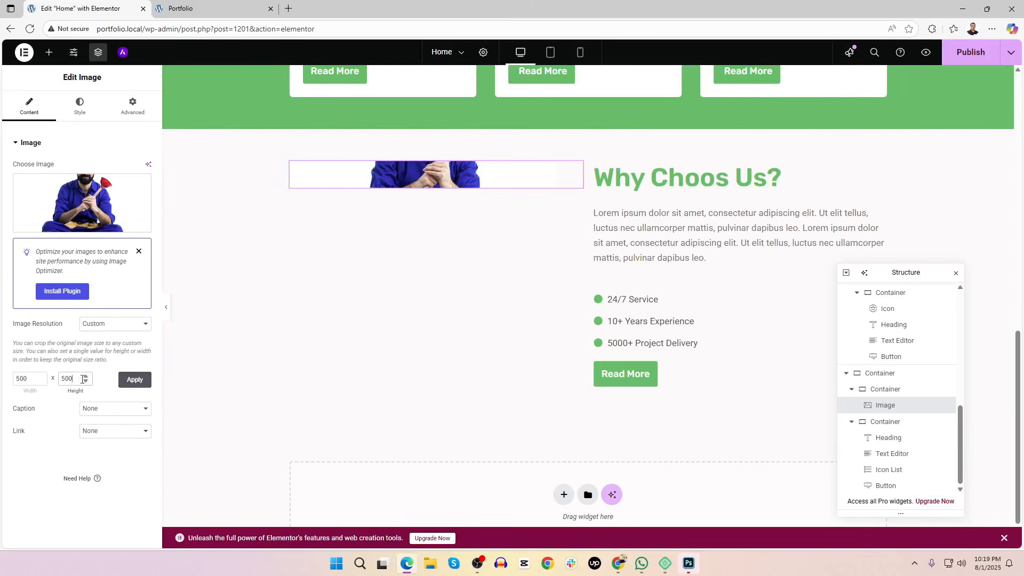
pyautogui.write('0')
pyautogui.click(136, 379)
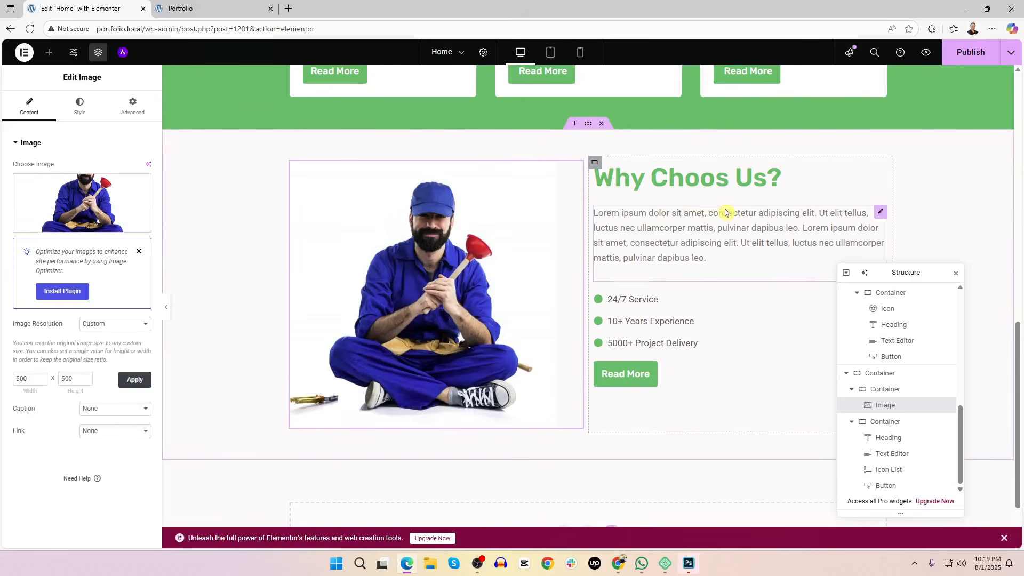
pyautogui.scroll(2, 443, 249)
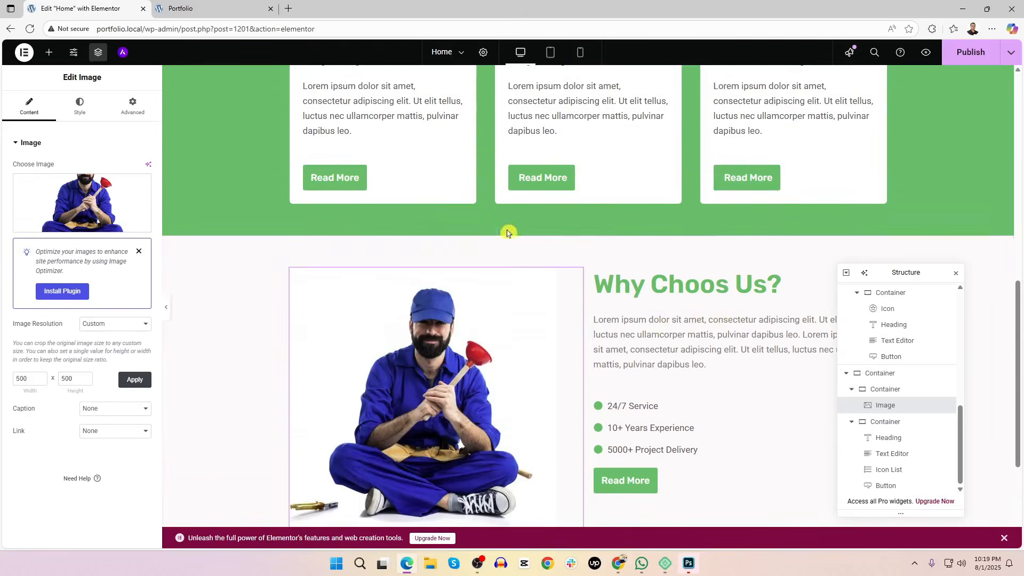
pyautogui.scroll(5, 517, 227)
pyautogui.scroll(-5, 492, 219)
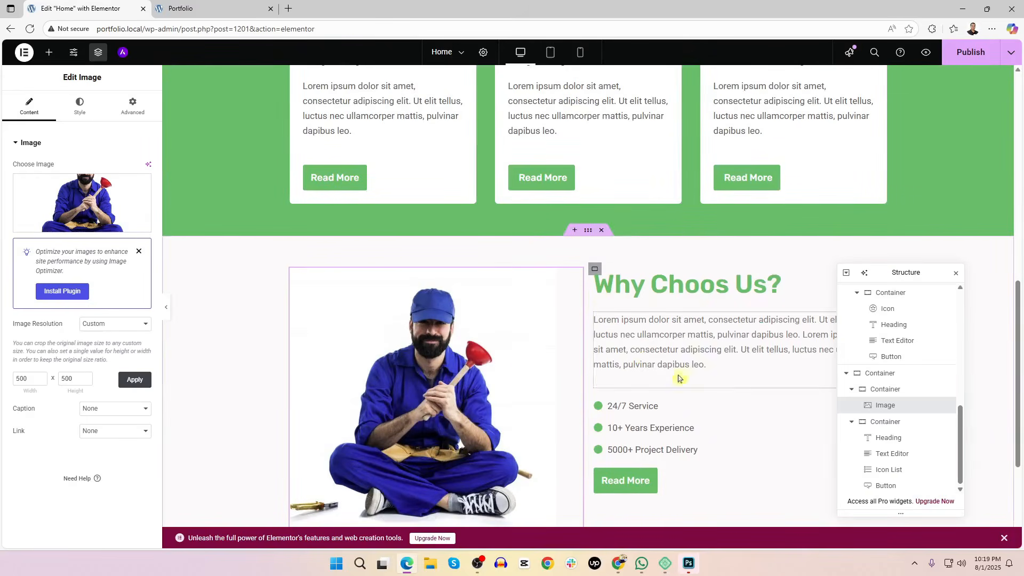
# Set the column gap of the "Why Choos Us?" section's outer container to 20 px
pyautogui.click(885, 388)
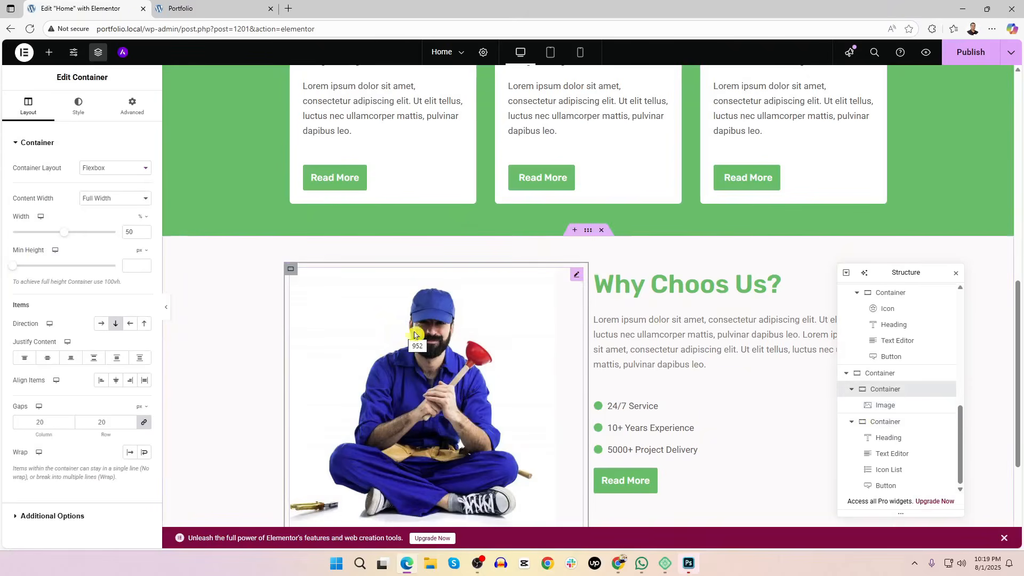
pyautogui.click(875, 373)
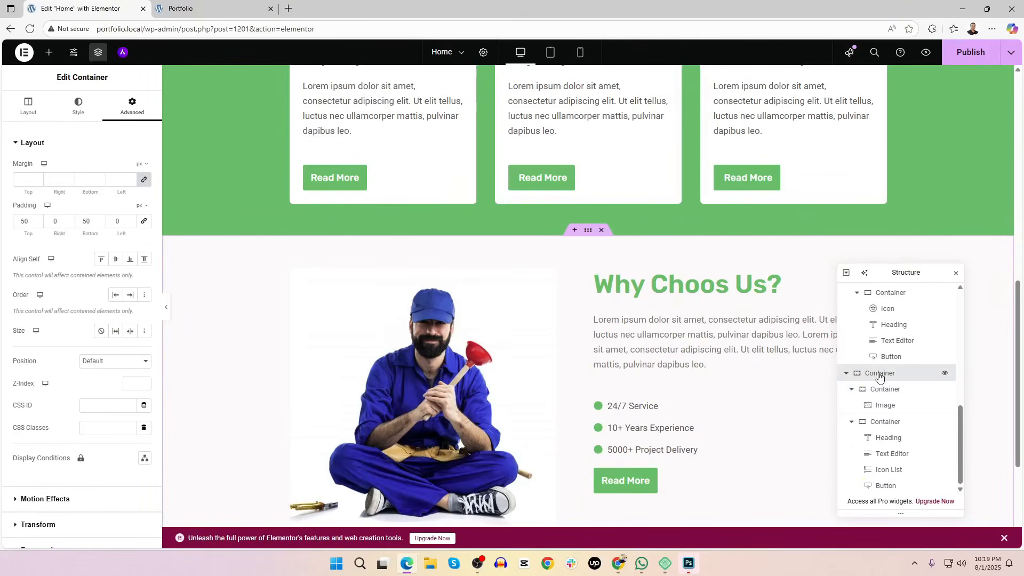
pyautogui.click(28, 107)
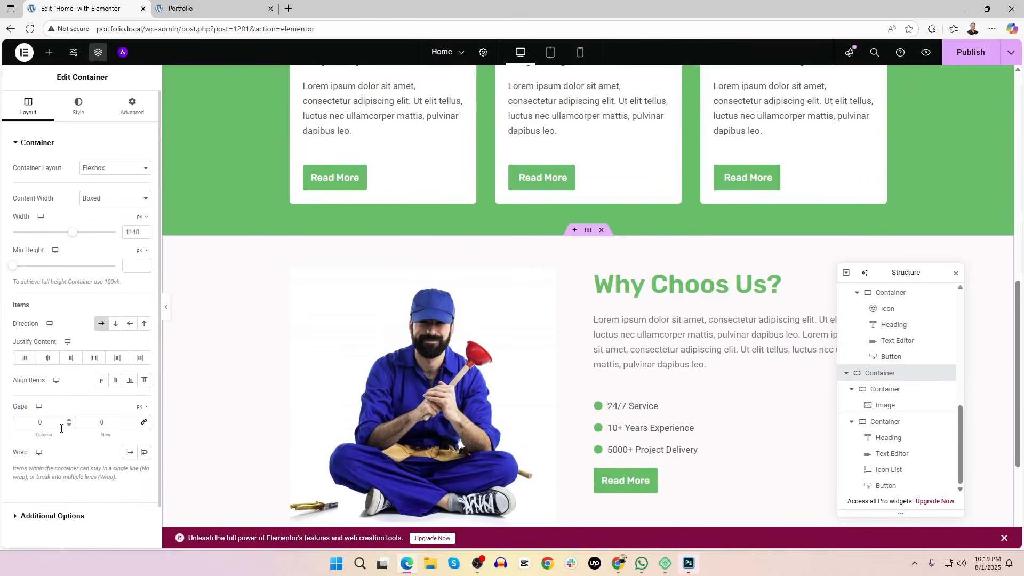
pyautogui.moveTo(50, 424); pyautogui.dragTo(1, 428)
pyautogui.click(886, 422)
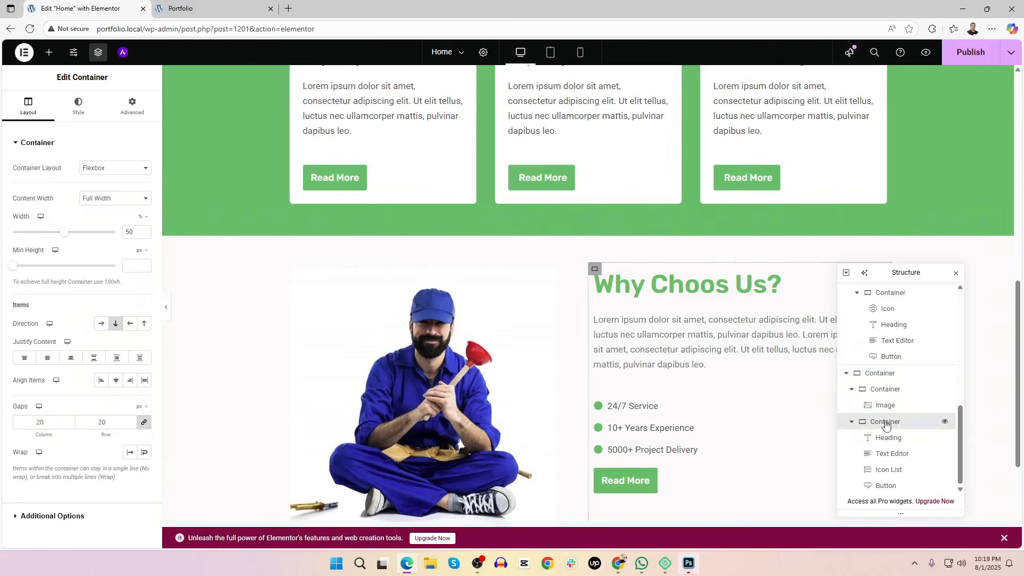
pyautogui.click(877, 373)
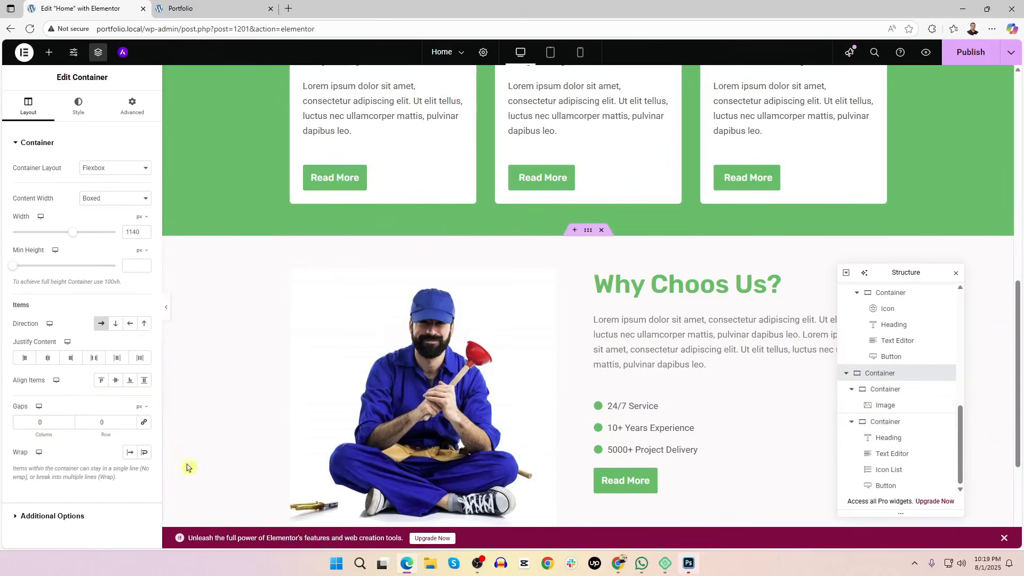
pyautogui.moveTo(52, 420); pyautogui.dragTo(1, 414)
pyautogui.write('5')
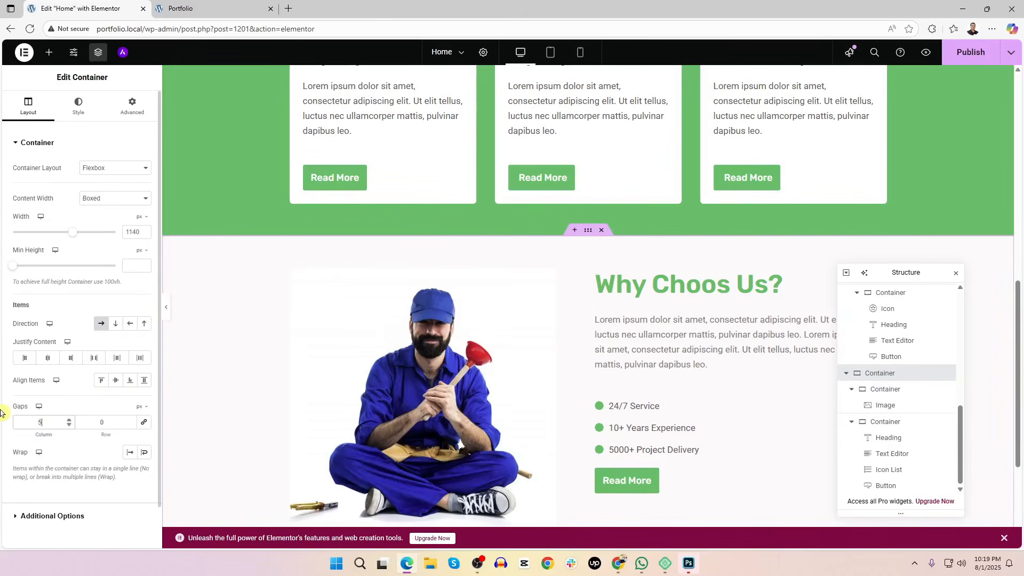
pyautogui.write('0')
pyautogui.press('BackSpace')
pyautogui.press('BackSpace')
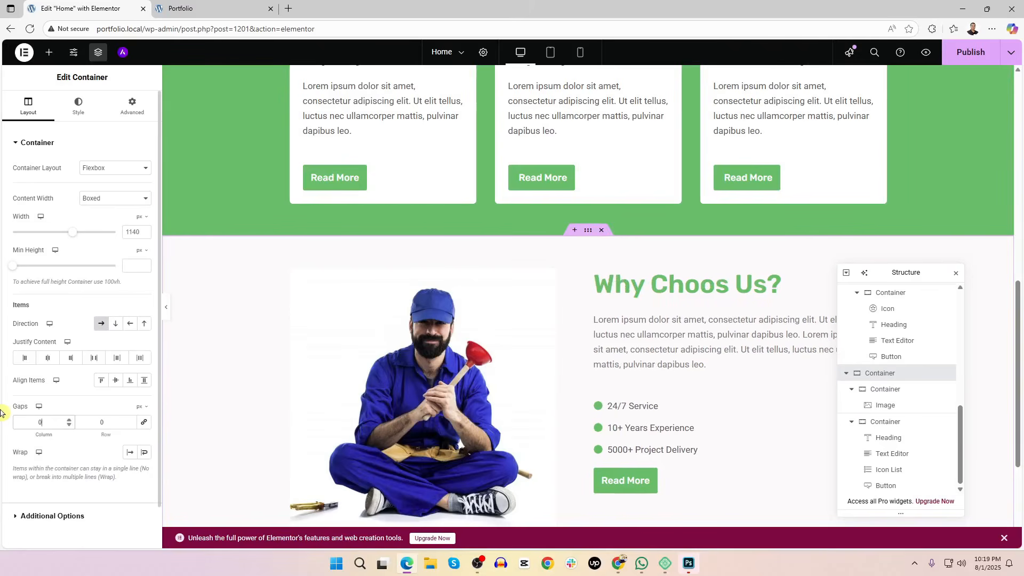
pyautogui.write('20')
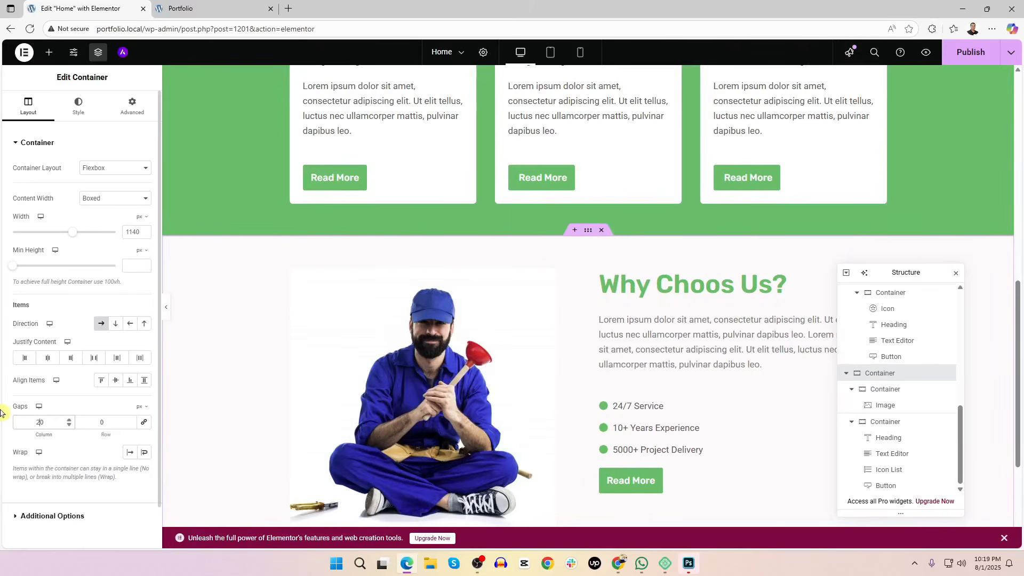
# Set the column and row gaps of the container holding the three Service cards to 40 px
pyautogui.scroll(4, 373, 299)
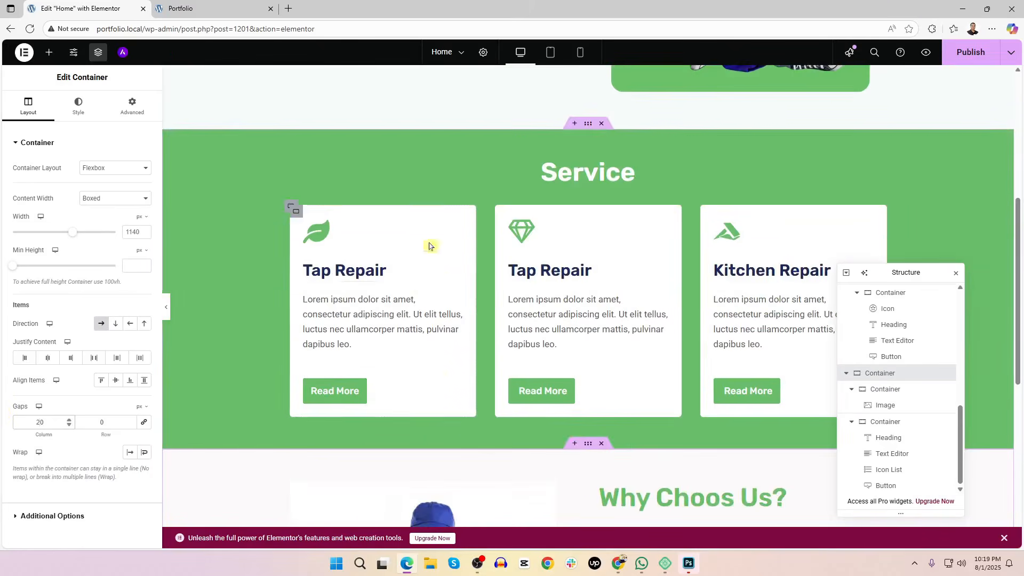
pyautogui.click(291, 206)
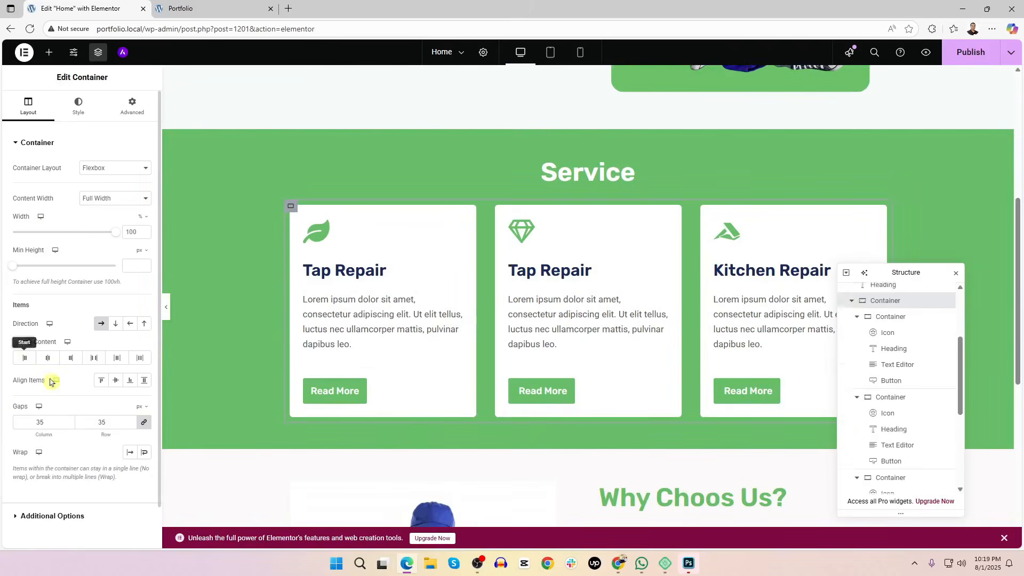
pyautogui.write('50')
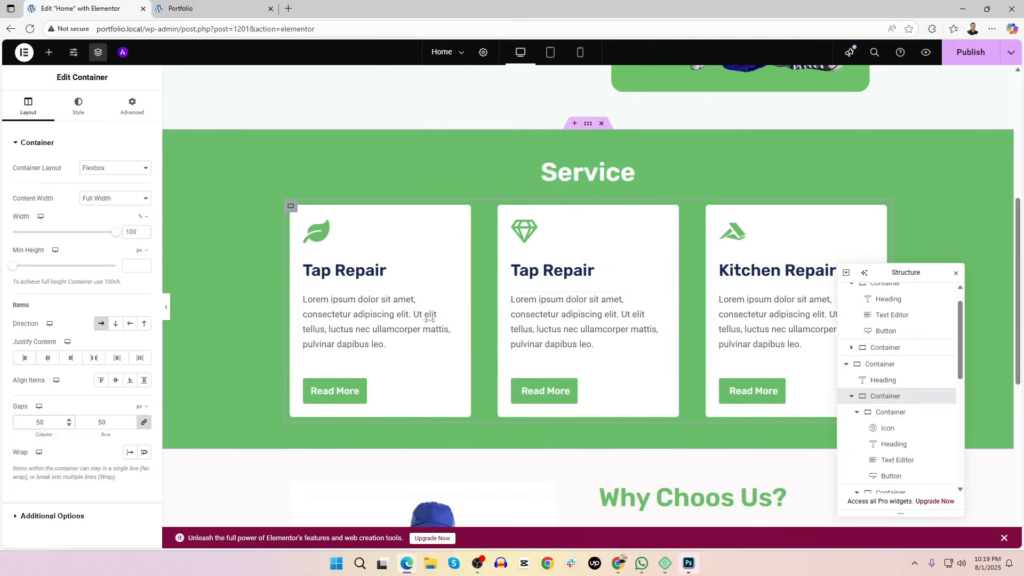
pyautogui.moveTo(48, 421); pyautogui.dragTo(9, 425)
pyautogui.write('40')
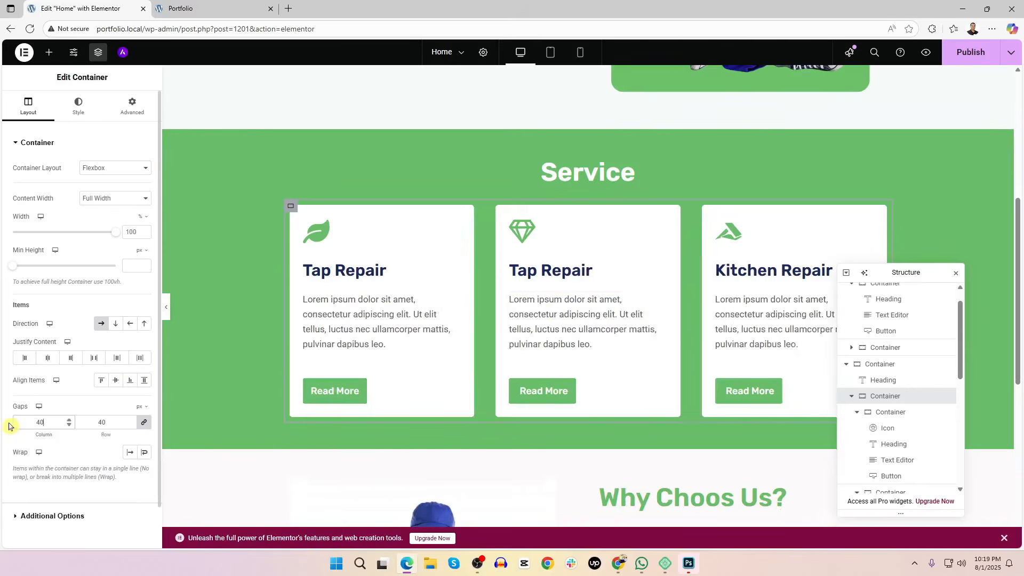
# Publish the Home page with the finished "Why Choos Us?" section
pyautogui.scroll(-6, 682, 458)
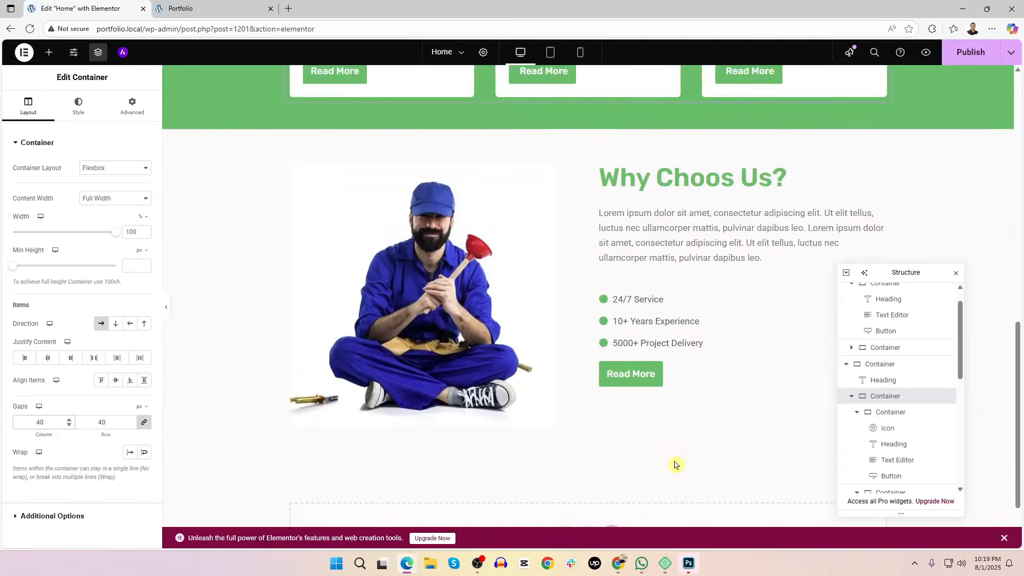
pyautogui.scroll(-1, 619, 427)
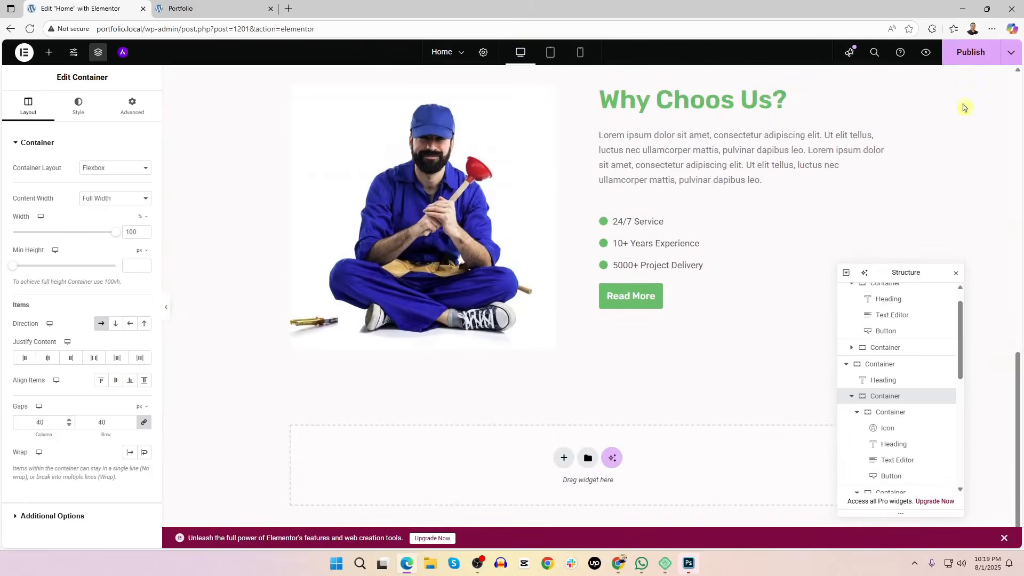
pyautogui.click(971, 53)
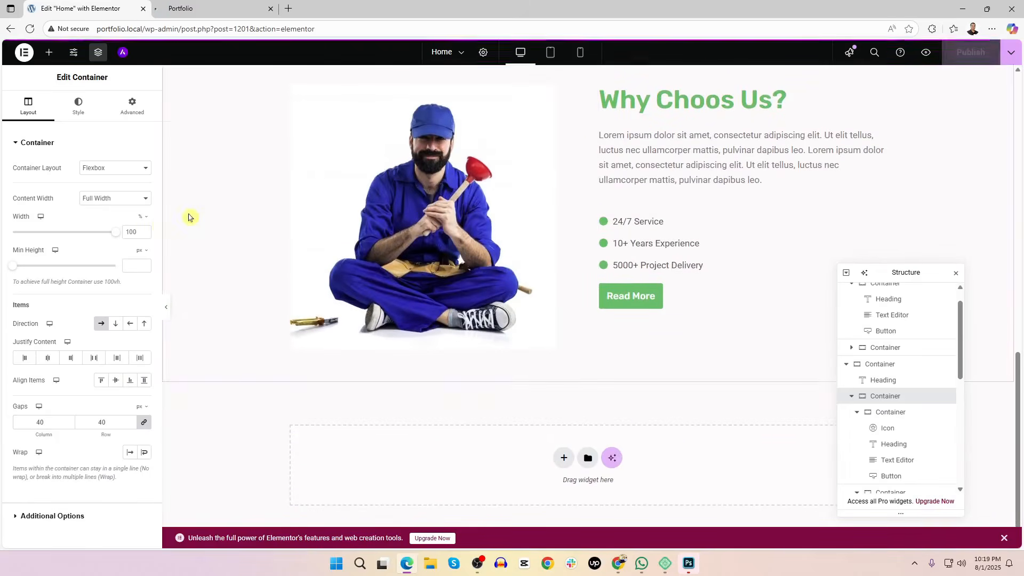
# Check the page preview, return to the editor, and inspect the Service heading's style and the section's spacing
pyautogui.click(223, 8)
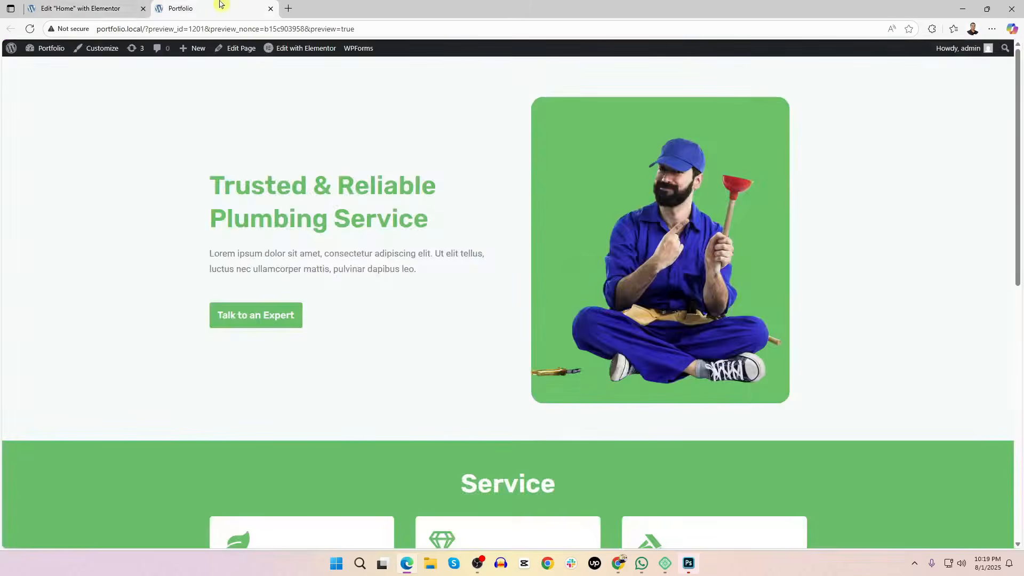
pyautogui.click(94, 7)
pyautogui.scroll(8, 464, 299)
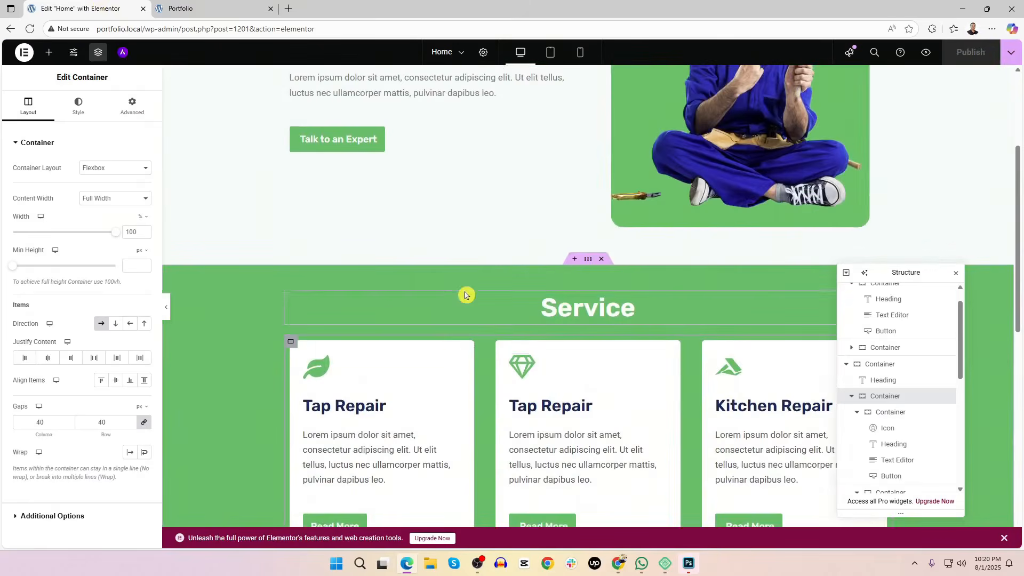
pyautogui.click(595, 307)
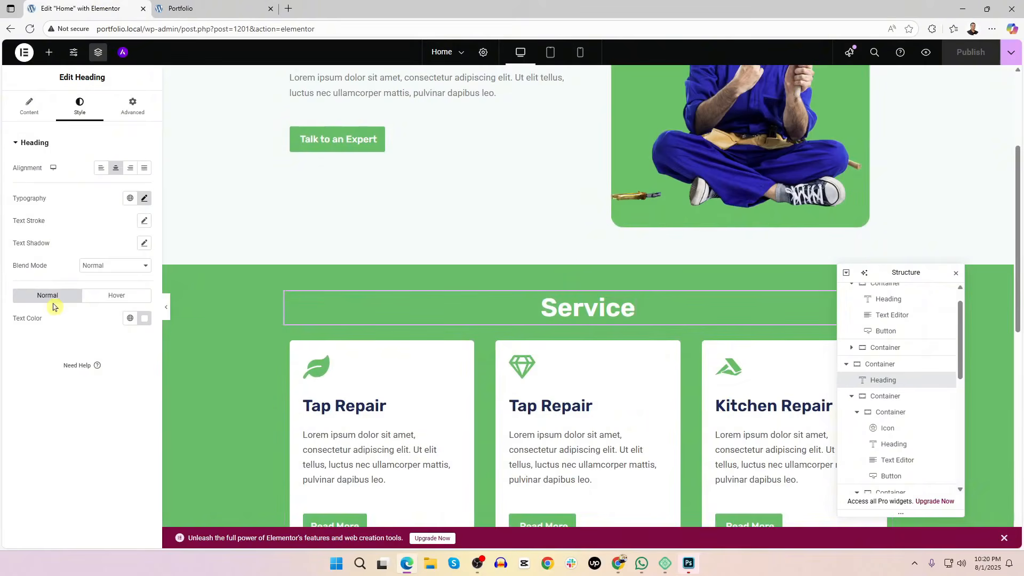
pyautogui.scroll(-2, 543, 306)
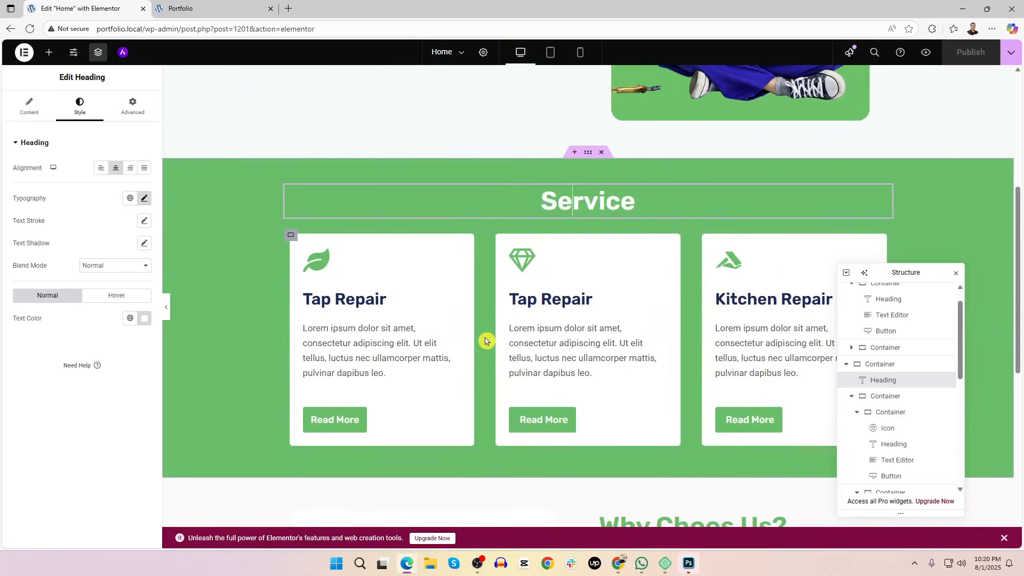
pyautogui.scroll(-1, 486, 344)
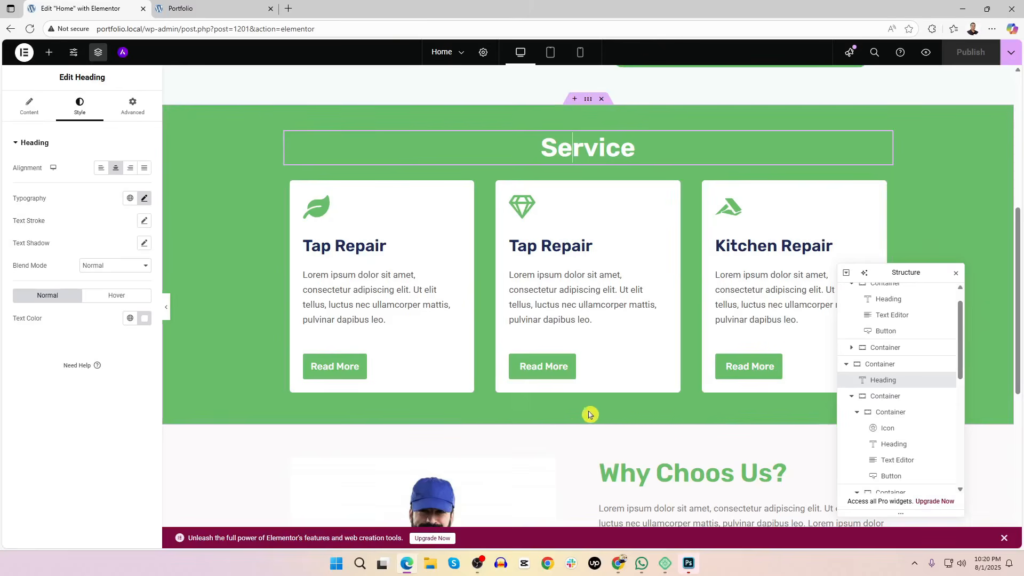
# Set the top and bottom padding of the Service section's outer container to 100 px
pyautogui.click(591, 99)
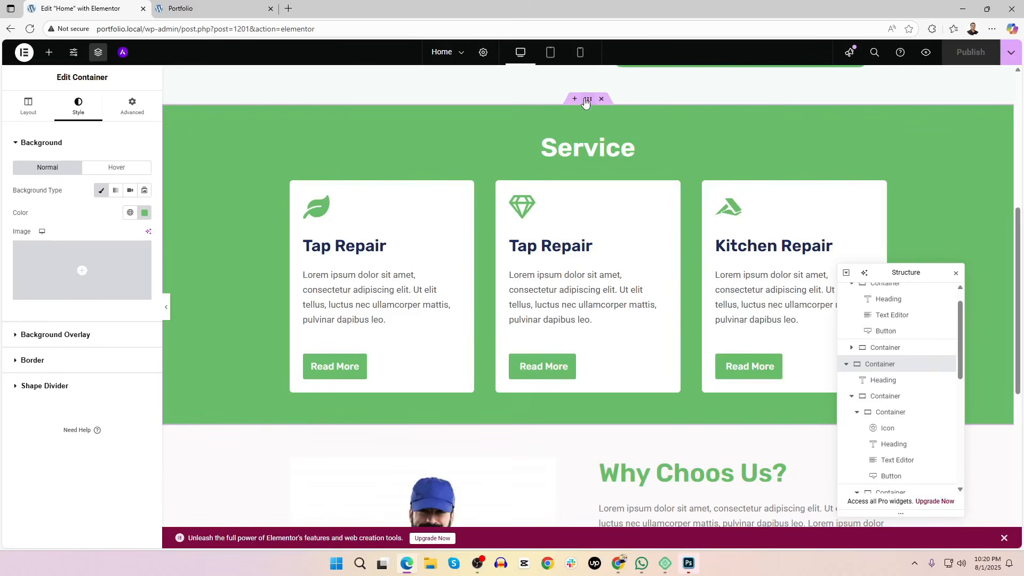
pyautogui.click(129, 108)
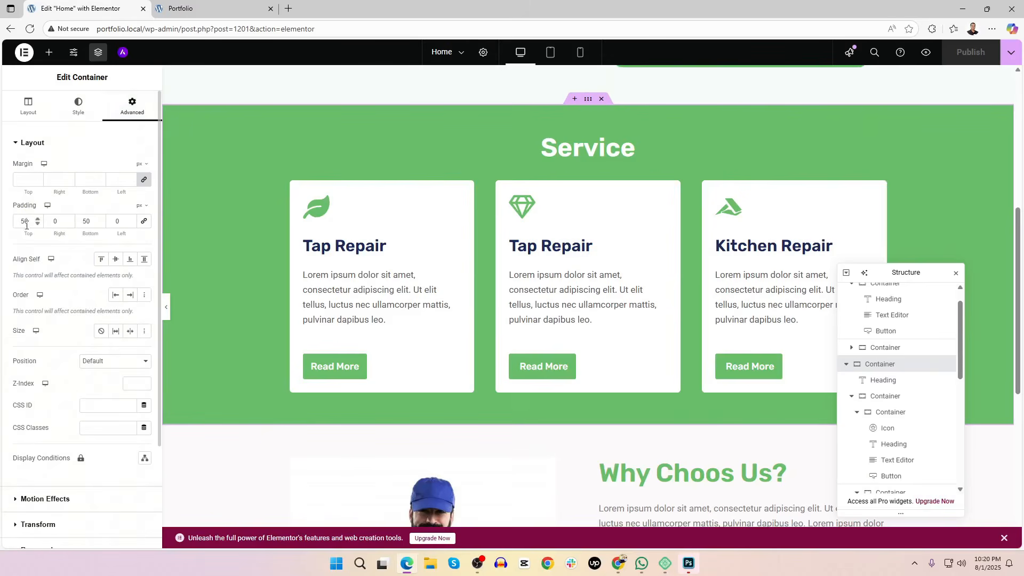
pyautogui.moveTo(25, 223); pyautogui.dragTo(2, 227)
pyautogui.write('100')
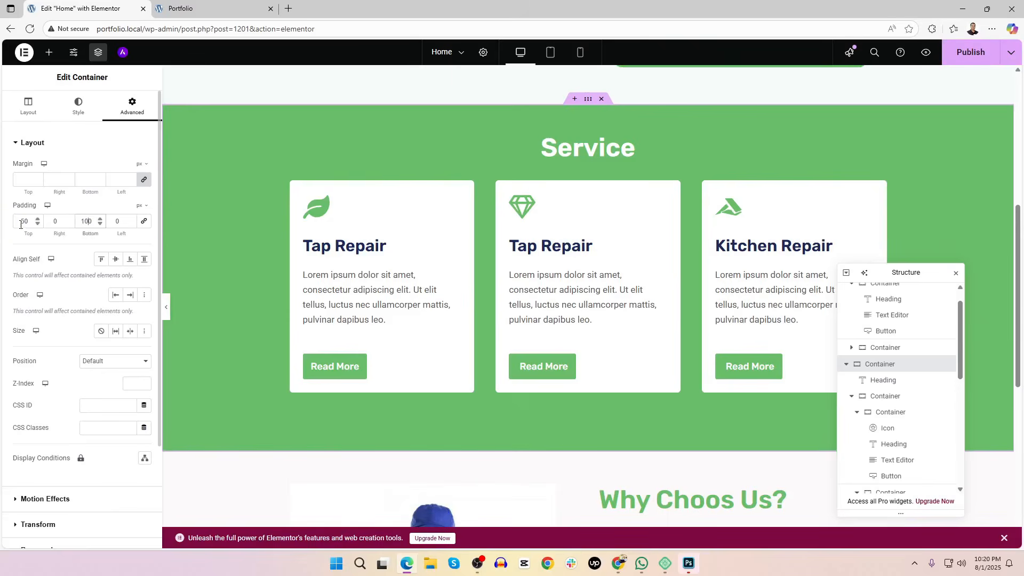
pyautogui.moveTo(16, 223); pyautogui.dragTo(2, 224)
pyautogui.write('100')
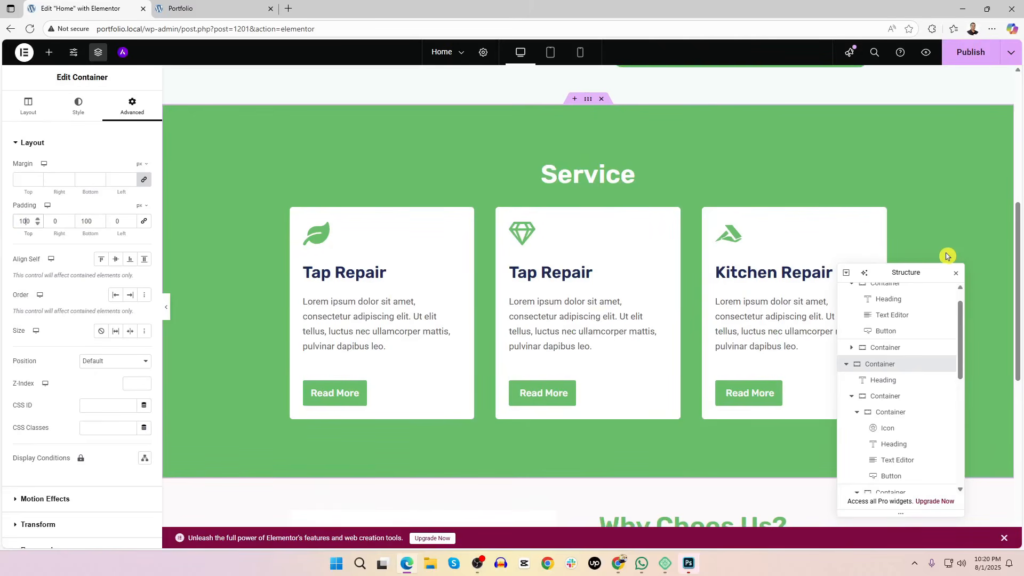
pyautogui.scroll(5, 302, 302)
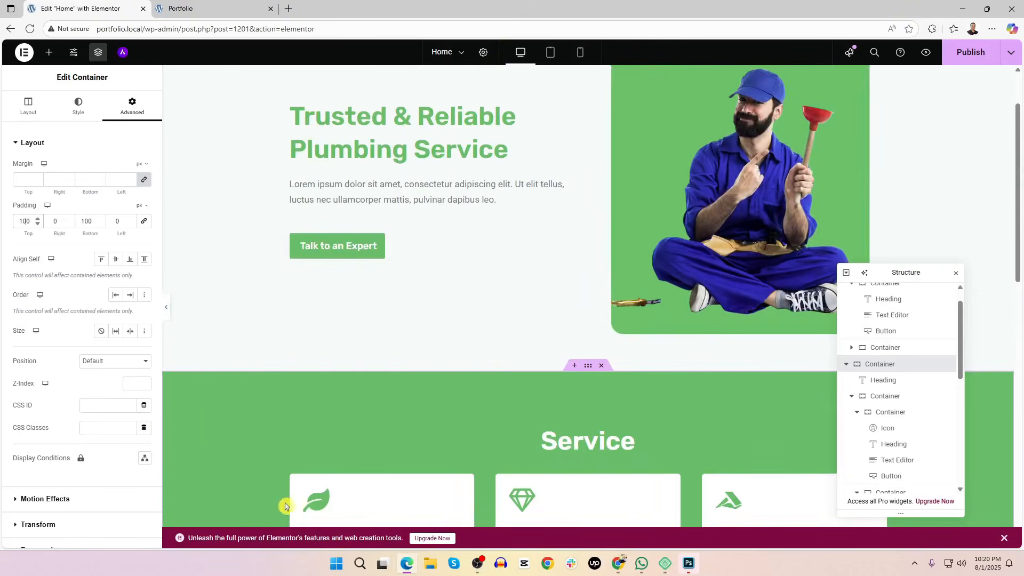
# Try a 20 px margin on all sides of the Service section's outer container
pyautogui.scroll(-4, 276, 338)
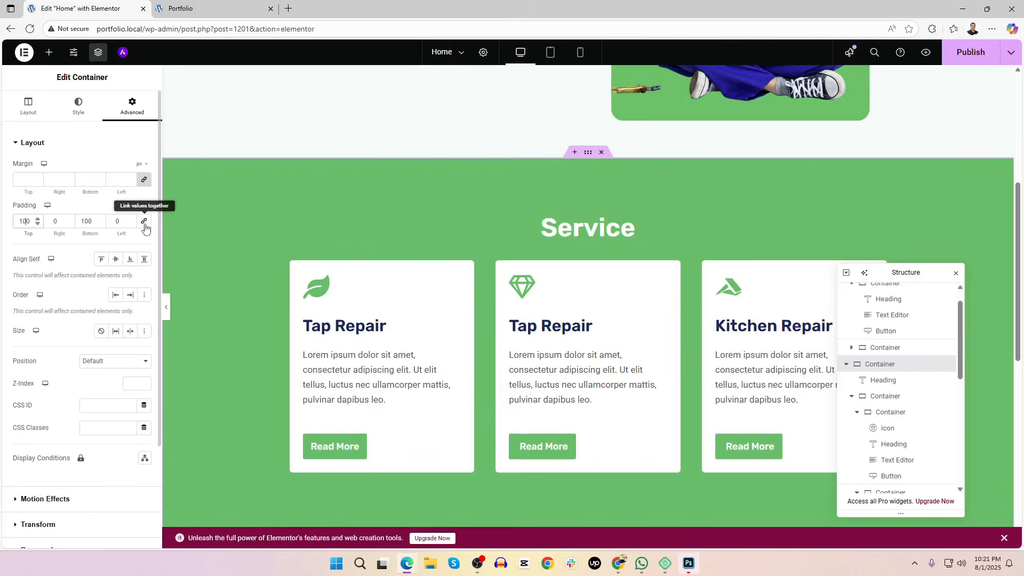
pyautogui.click(26, 179)
pyautogui.write('20')
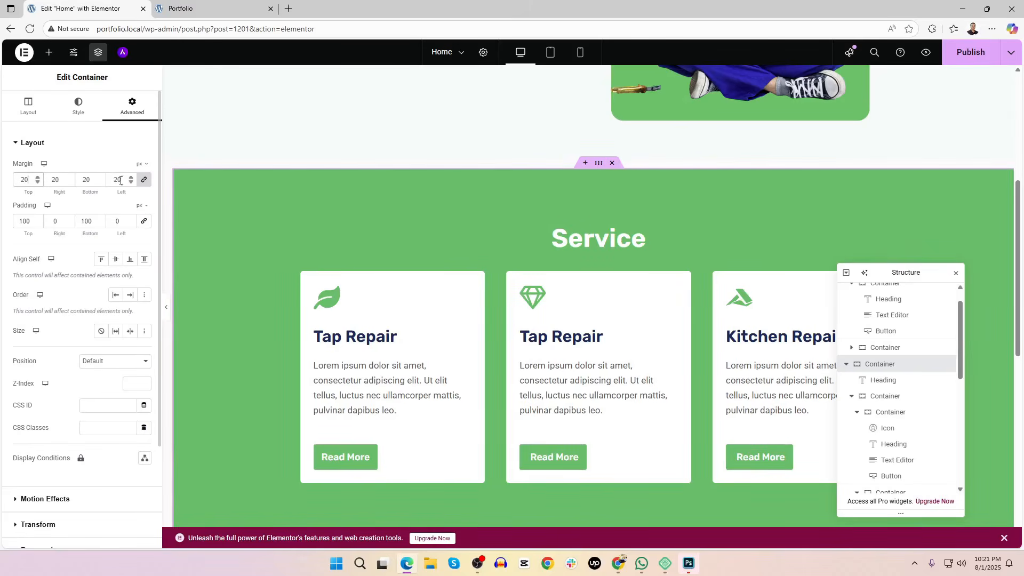
pyautogui.press('Tab')
pyautogui.press('Tab')
# Unlink the Service container's margin values and set all four sides to 0 px
pyautogui.click(144, 184)
pyautogui.moveTo(60, 179); pyautogui.dragTo(8, 179)
pyautogui.write('0')
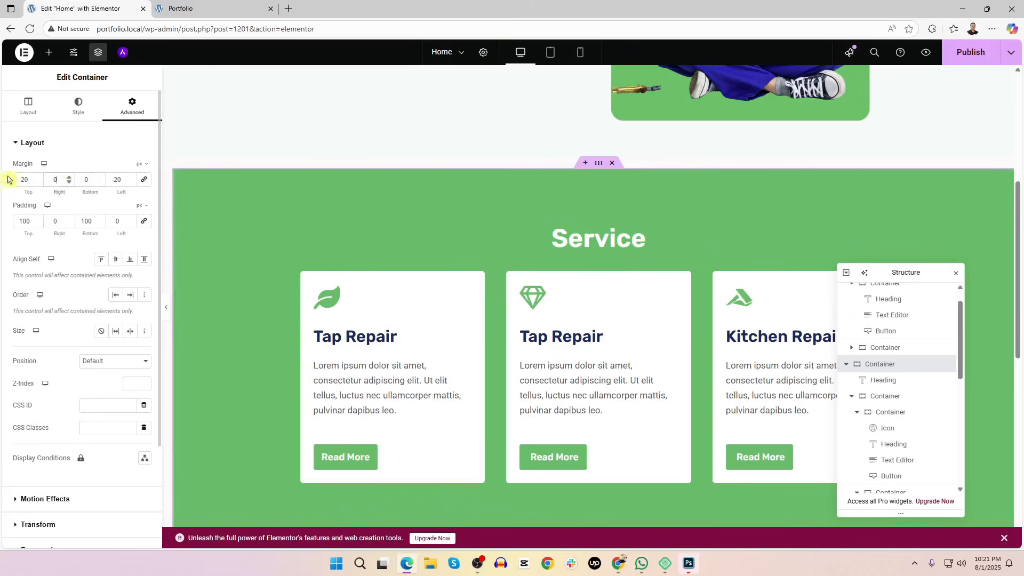
pyautogui.write('0')
pyautogui.doubleClick(118, 179)
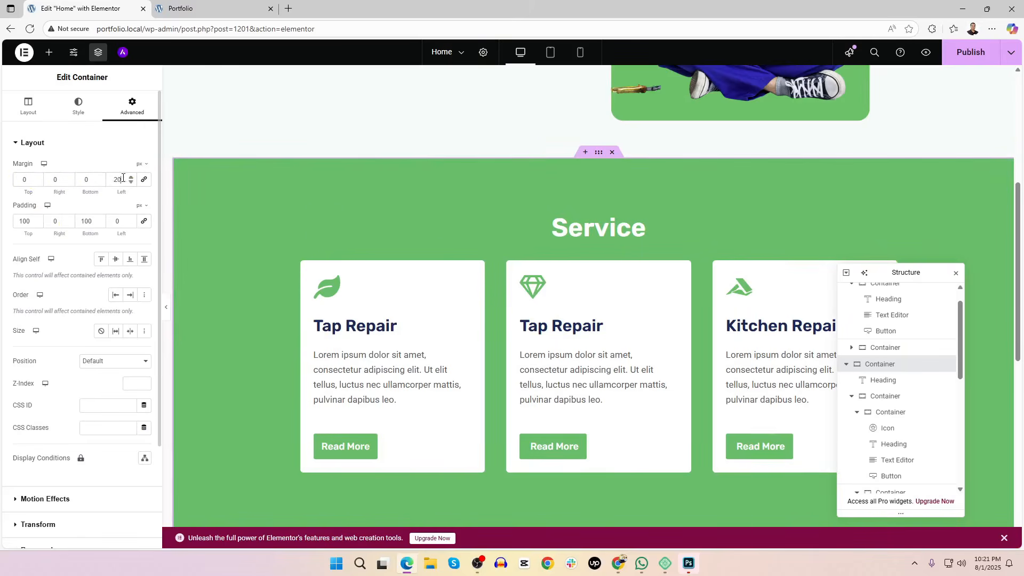
pyautogui.write('0')
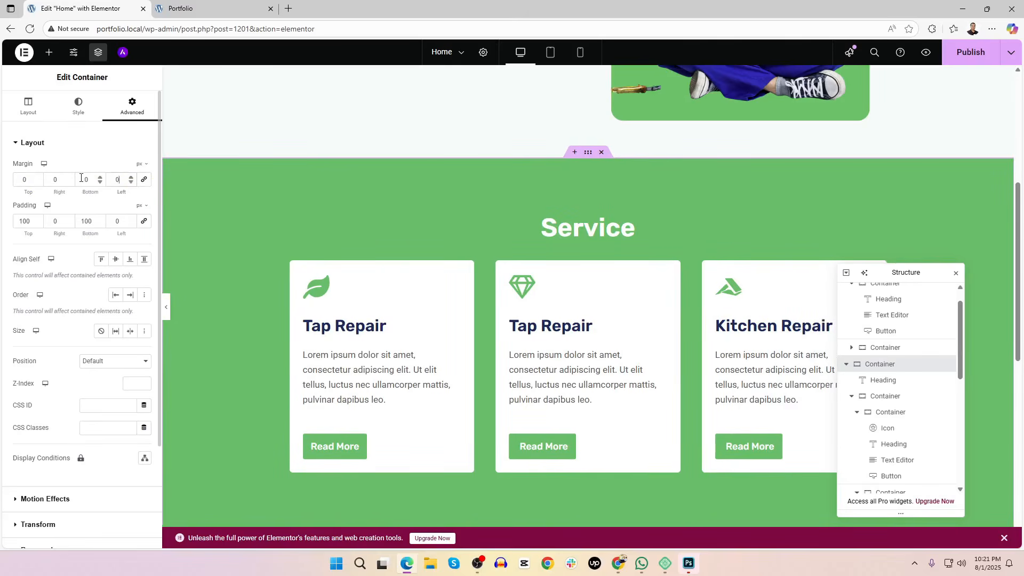
# Close the page structure overview and review the spacing of the hero, Service and "Why Choos Us?" sections
pyautogui.moveTo(910, 272); pyautogui.dragTo(963, 269)
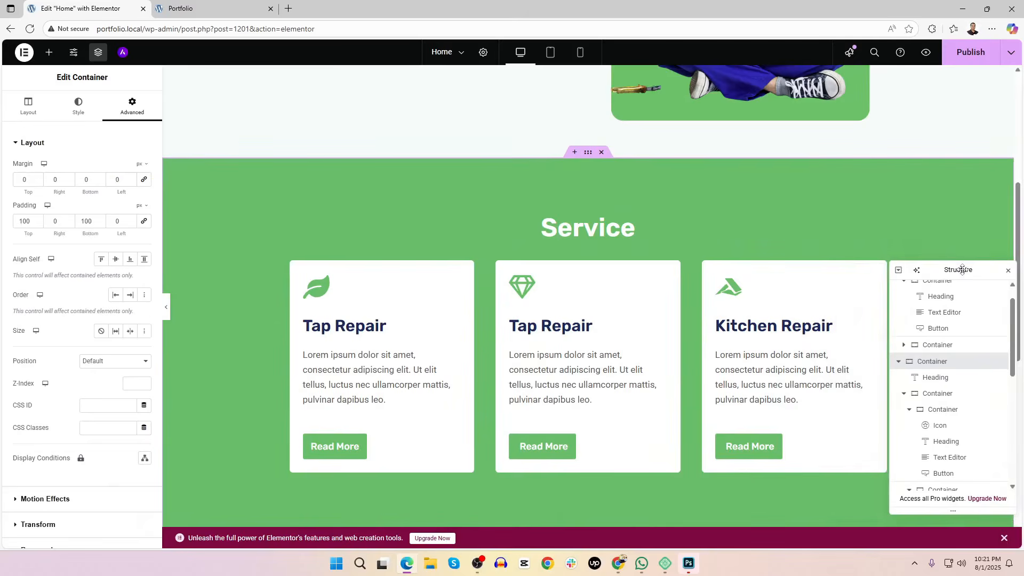
pyautogui.click(1008, 271)
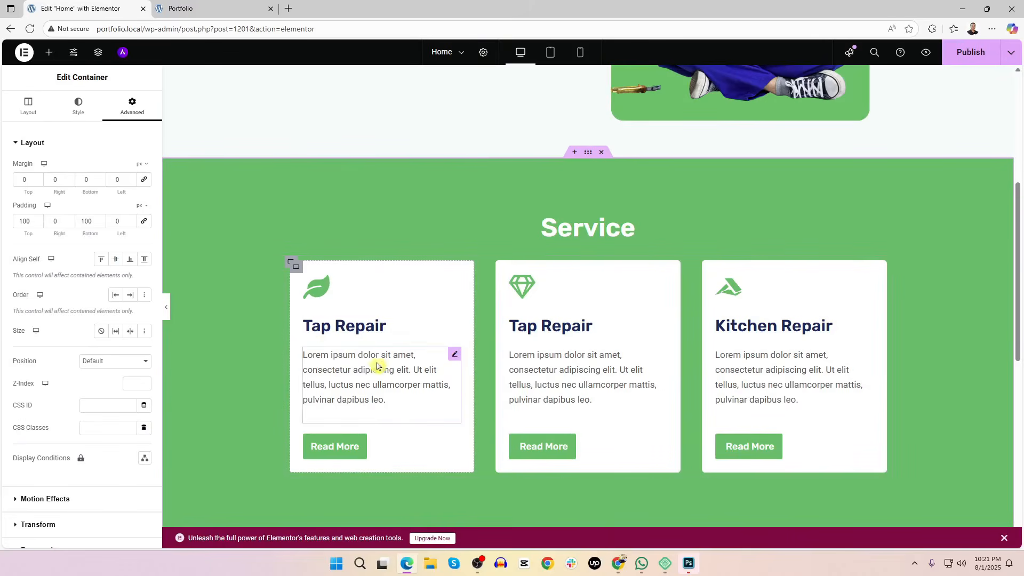
pyautogui.scroll(-2, 610, 311)
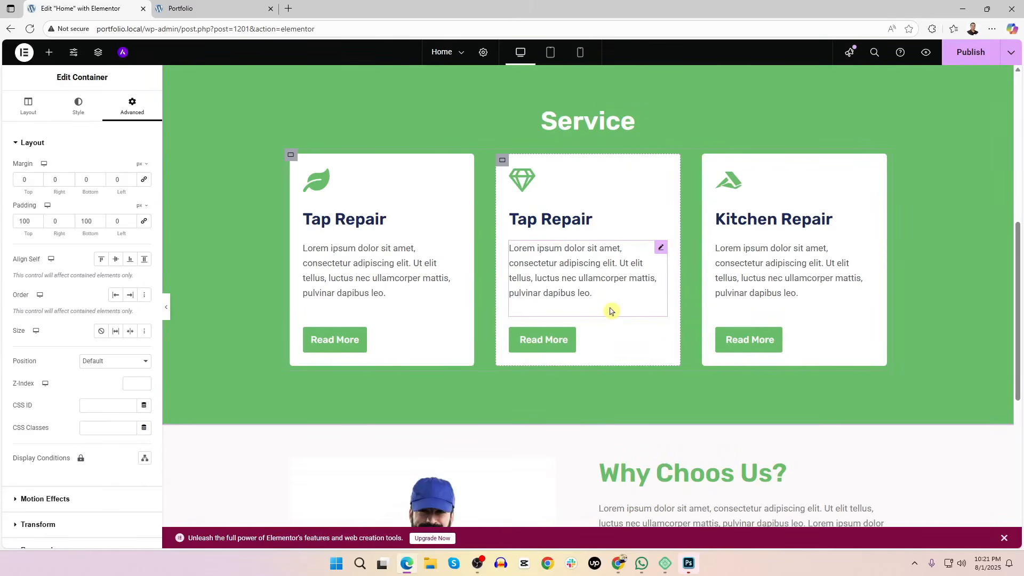
pyautogui.scroll(-7, 517, 285)
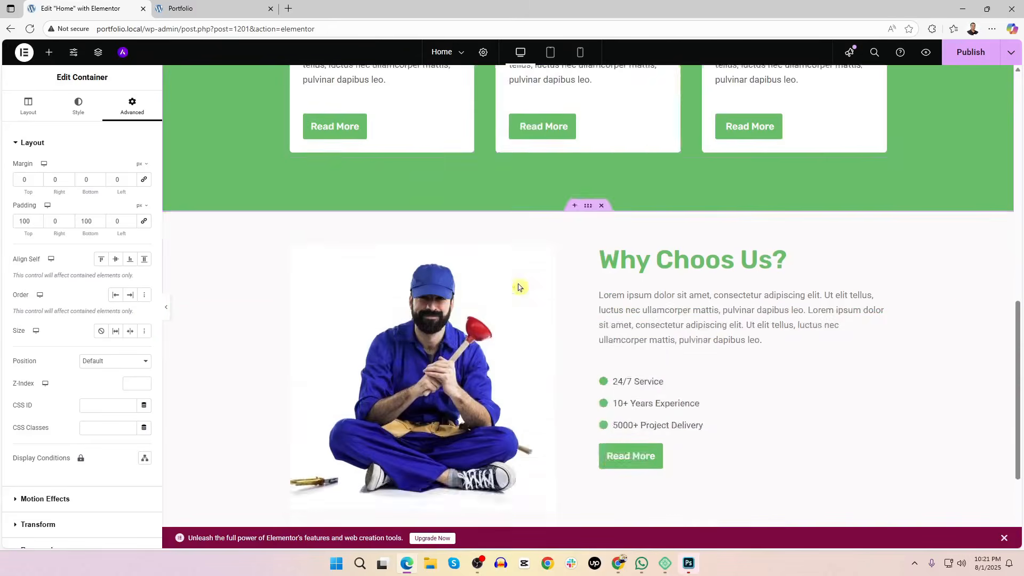
pyautogui.scroll(1, 875, 325)
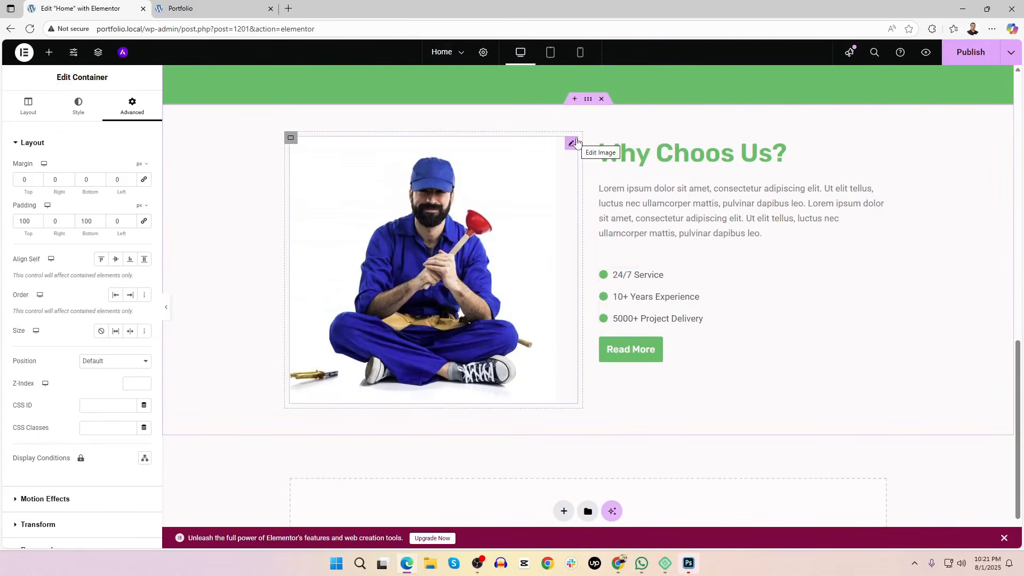
pyautogui.scroll(12, 857, 272)
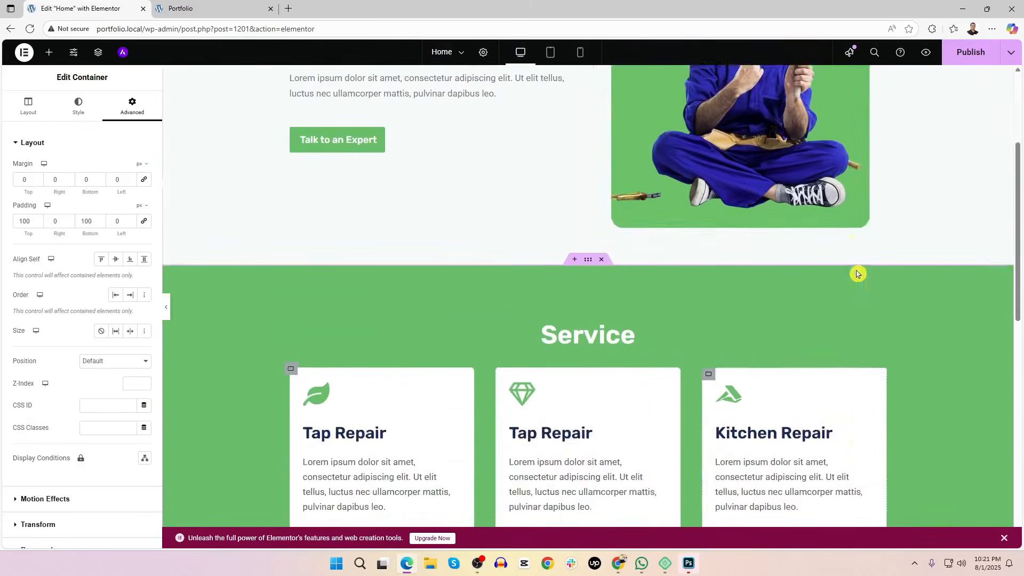
pyautogui.scroll(2, 857, 274)
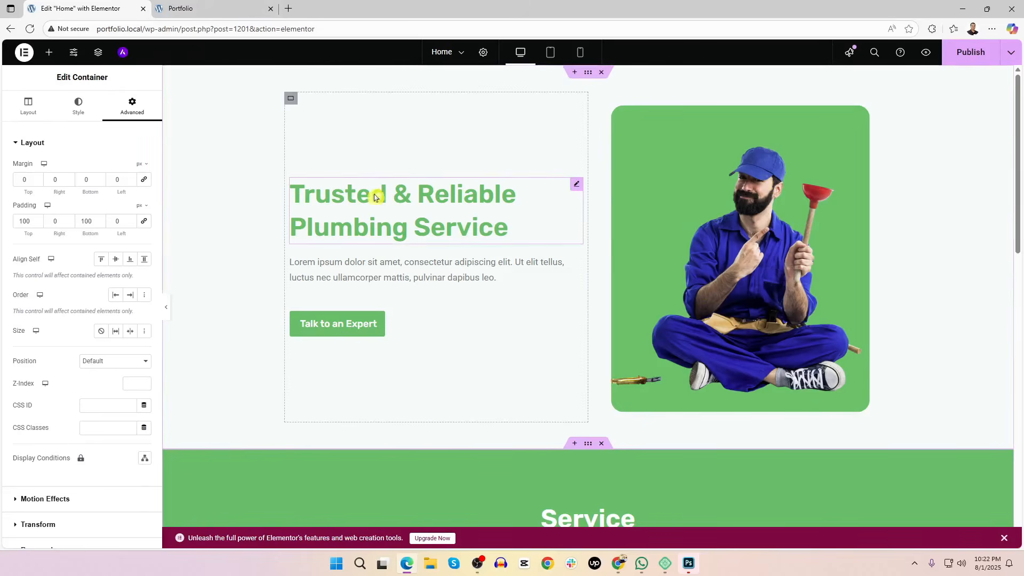
pyautogui.scroll(-4, 426, 293)
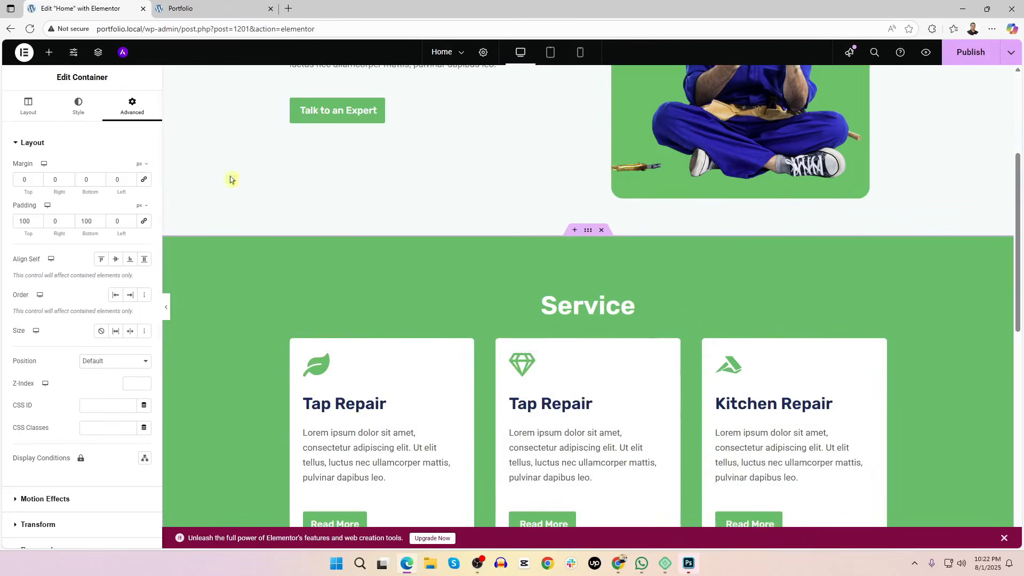
# Search the widget library for "vid" and examine the layout of the page's three sections
pyautogui.click(49, 52)
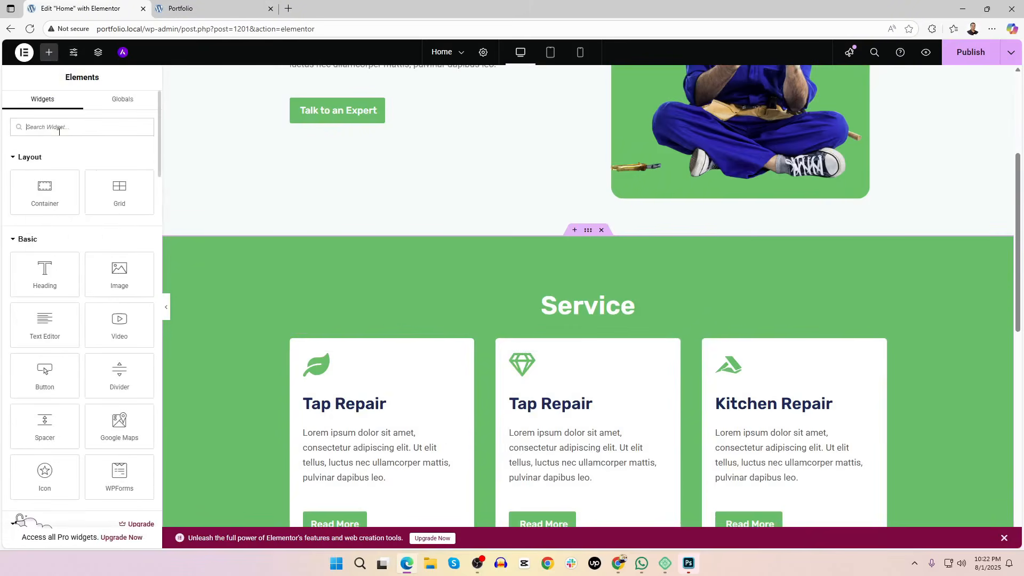
pyautogui.write('vid')
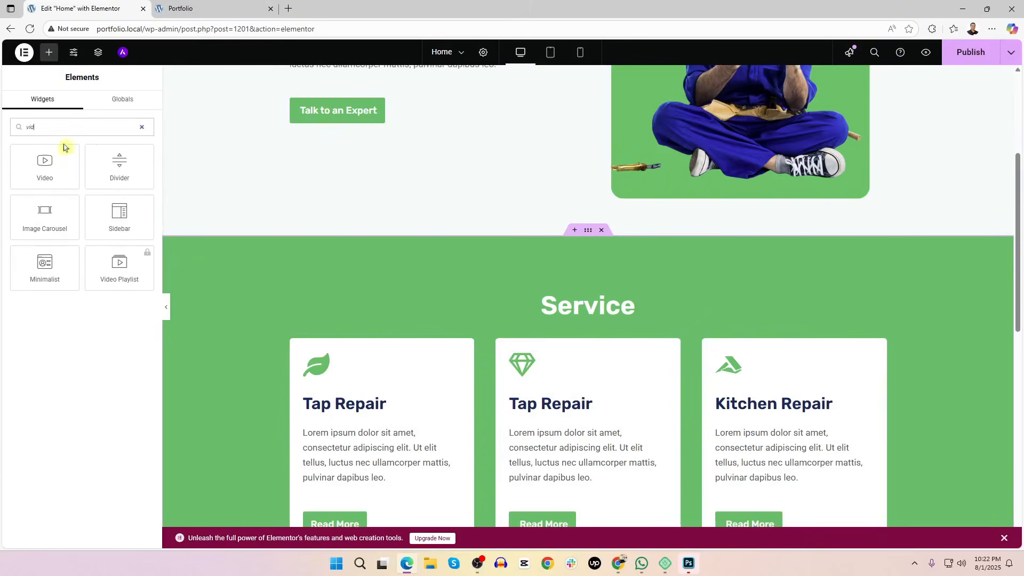
pyautogui.scroll(-6, 487, 233)
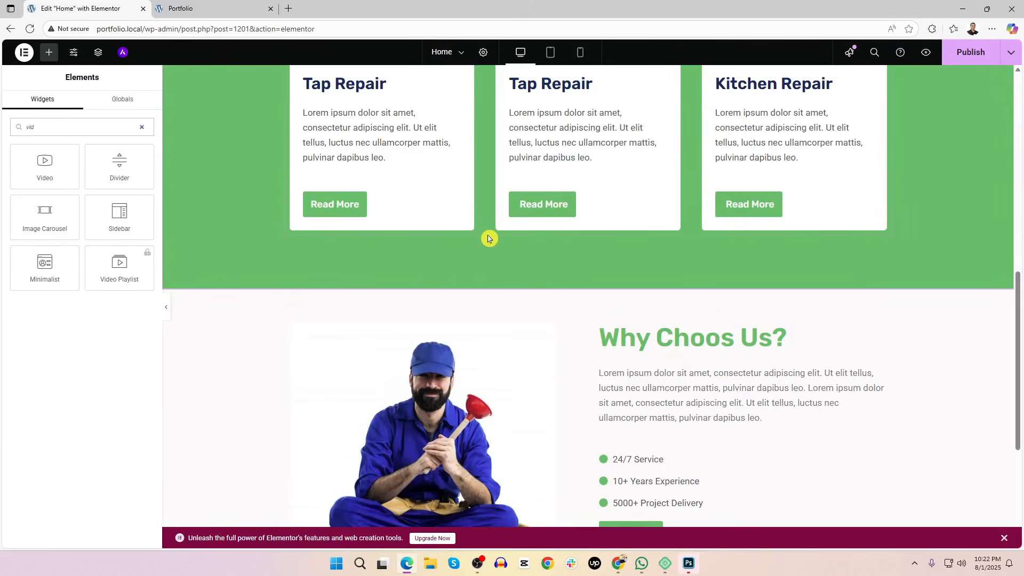
pyautogui.scroll(-2, 489, 238)
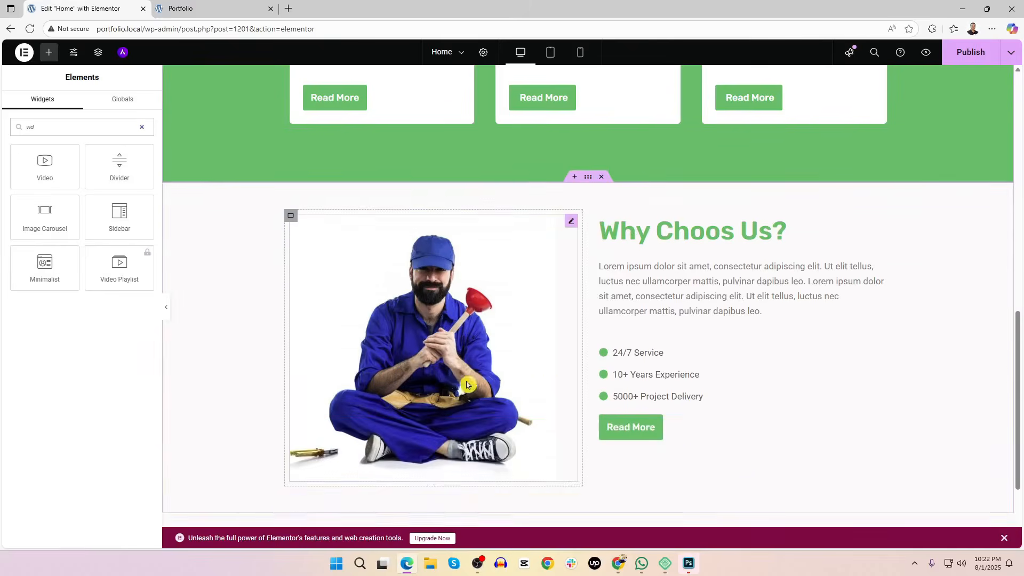
pyautogui.scroll(6, 413, 322)
pyautogui.scroll(3, 411, 322)
pyautogui.scroll(-2, 347, 384)
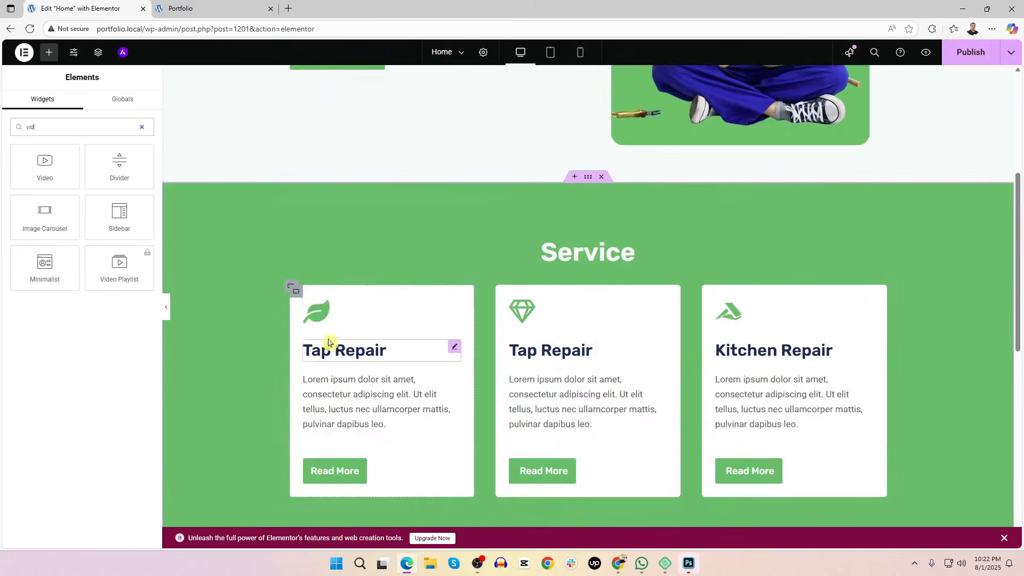
pyautogui.scroll(3, 382, 338)
pyautogui.scroll(2, 853, 186)
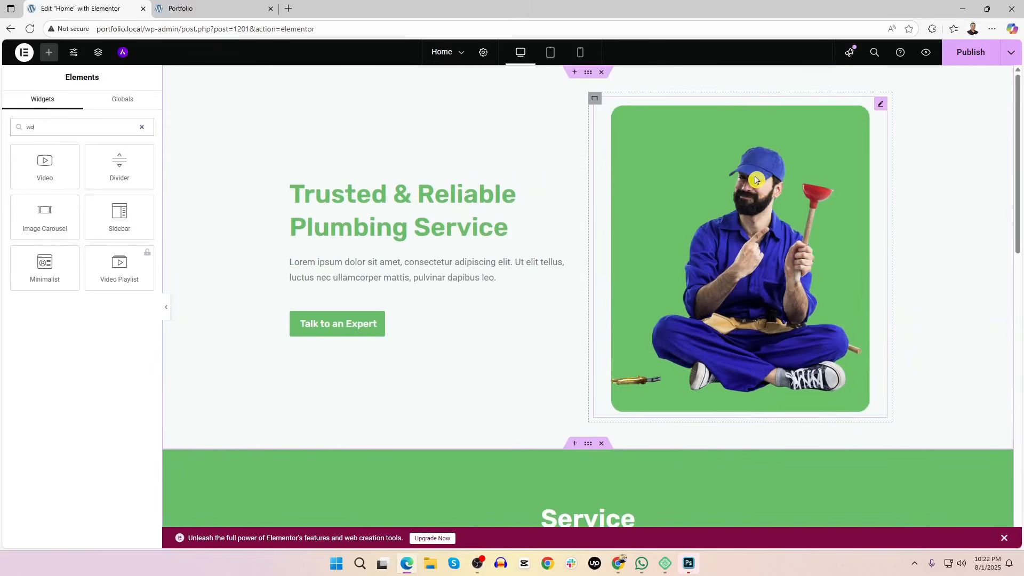
pyautogui.scroll(-12, 686, 250)
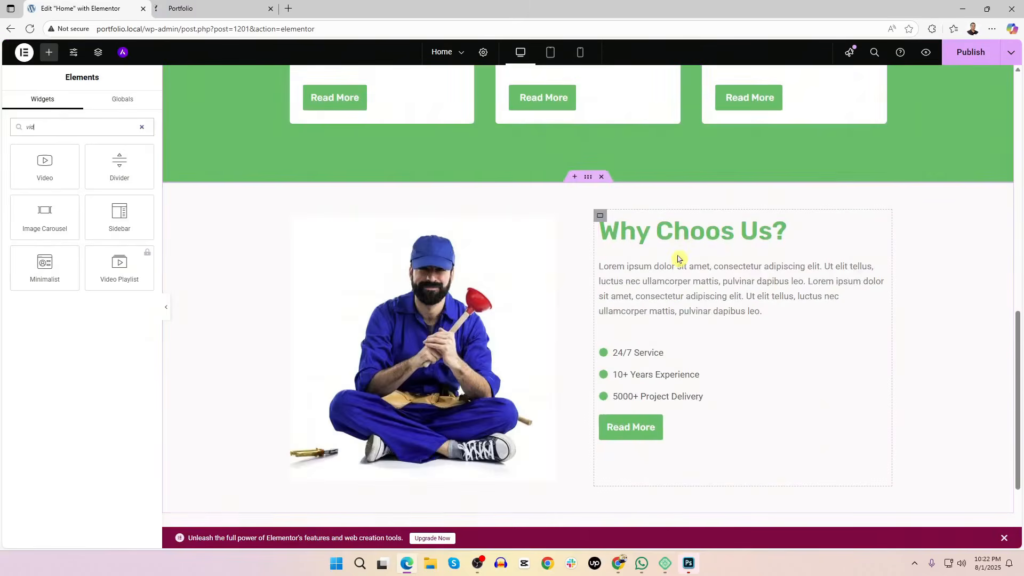
pyautogui.scroll(12, 671, 271)
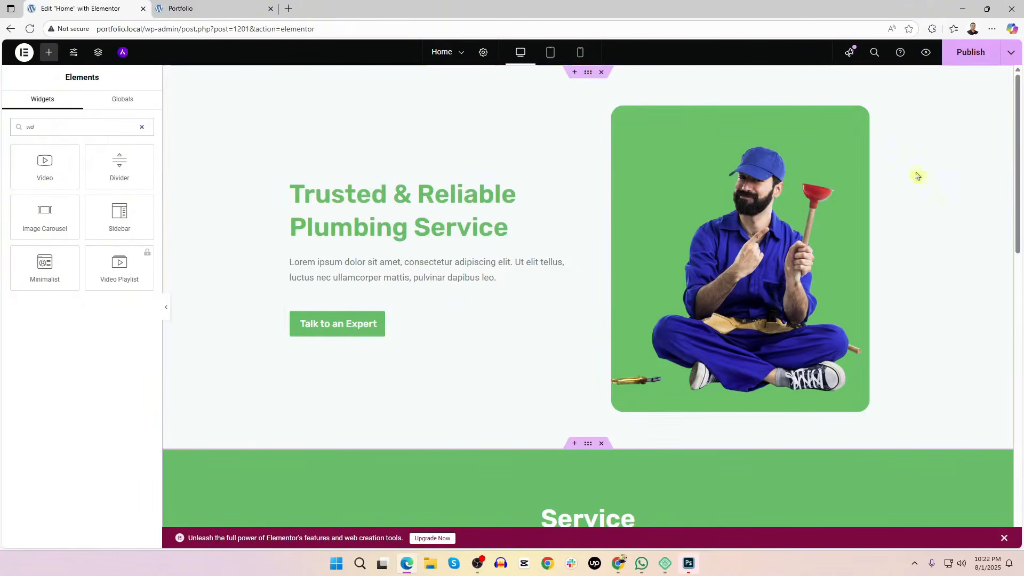
pyautogui.hotkey('alt', 'Tab')
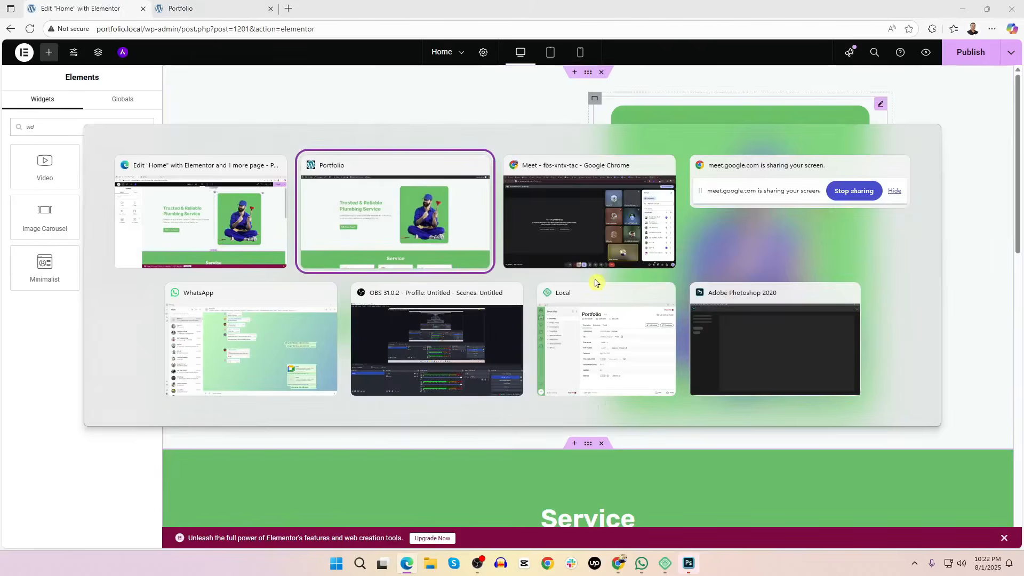
pyautogui.hotkey('alt', 'Tab')
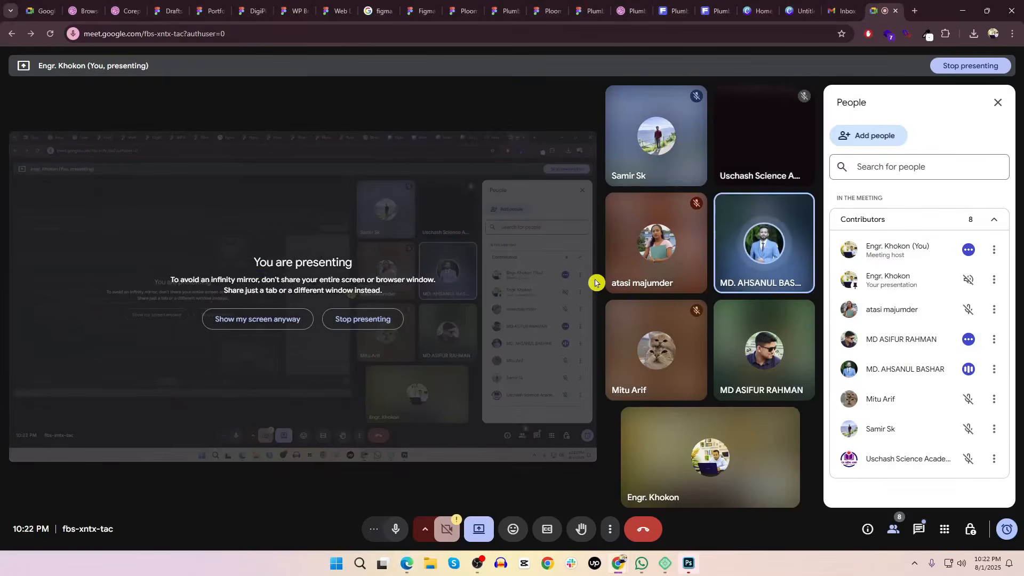
pyautogui.hotkey('alt', 'Tab')
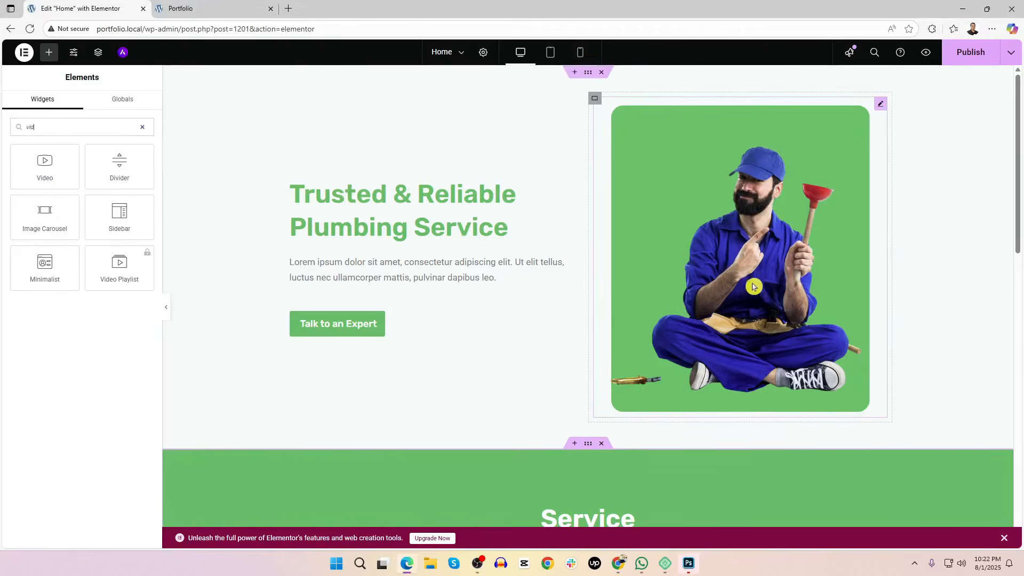
pyautogui.scroll(-5, 559, 310)
pyautogui.scroll(-3, 688, 411)
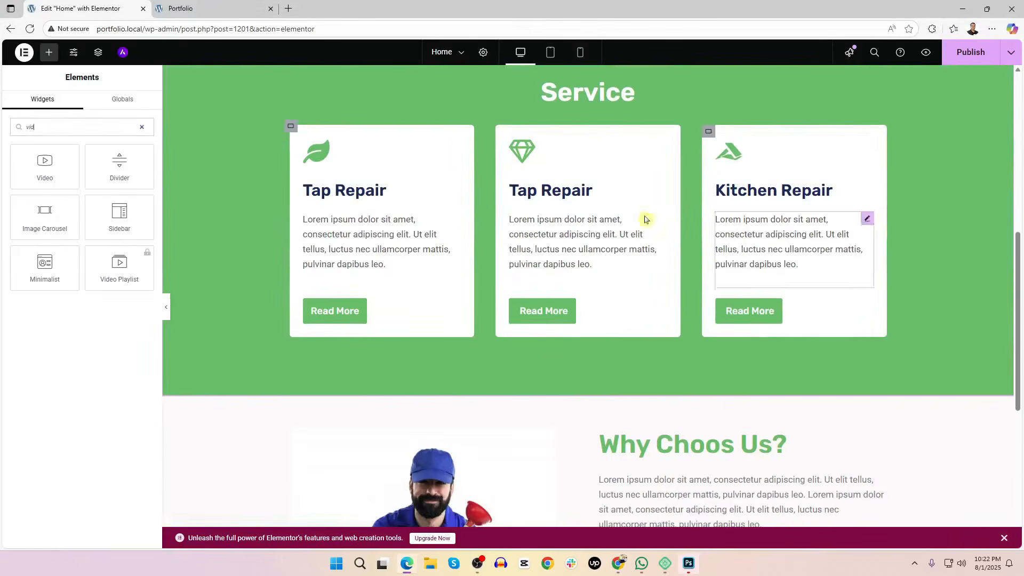
# Review the hero and Service sections, and switch to the Chrome window with the Dribbble plumbing landing page design
pyautogui.scroll(5, 587, 259)
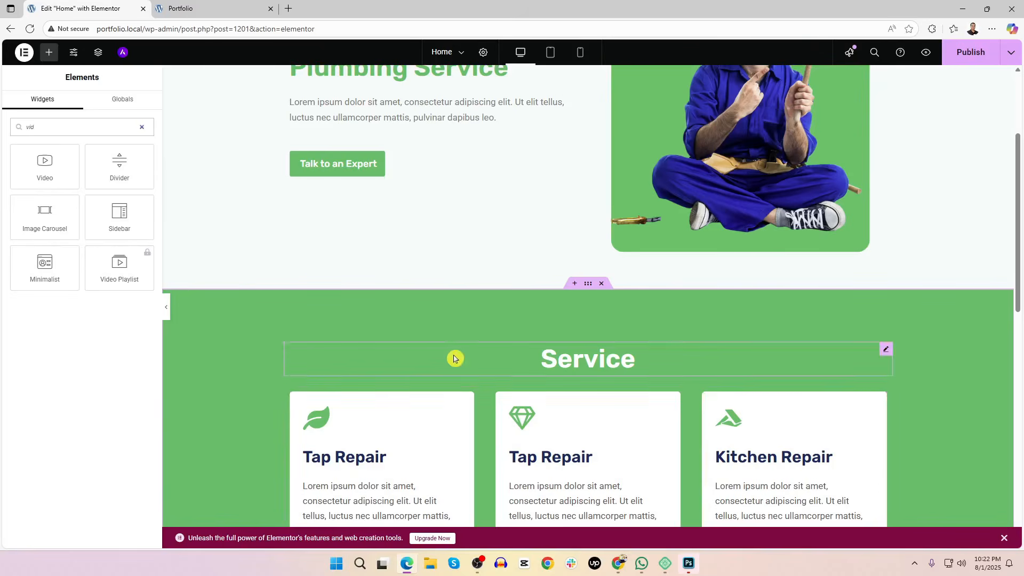
pyautogui.scroll(-2, 457, 359)
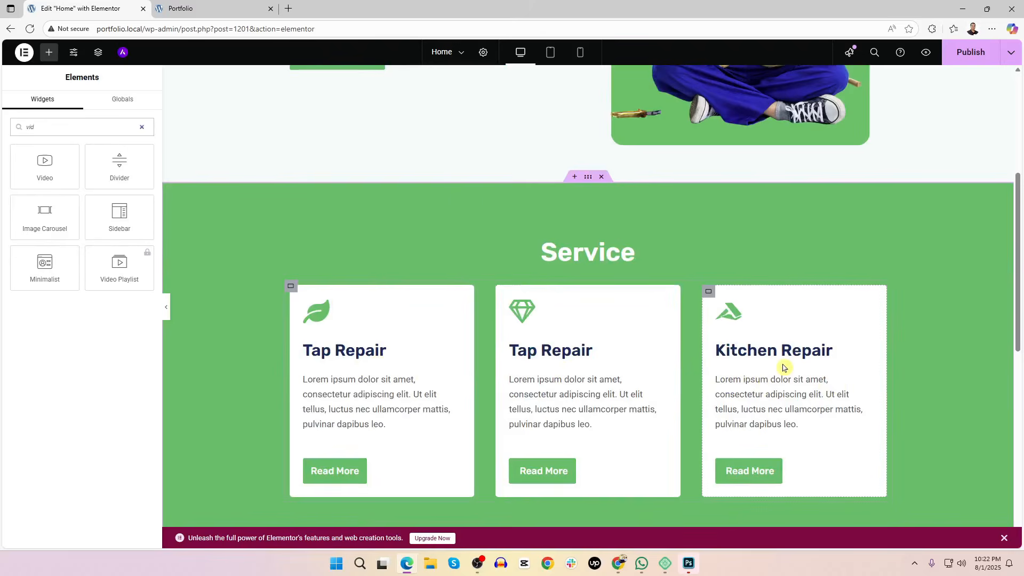
pyautogui.hotkey('alt', 'Tab')
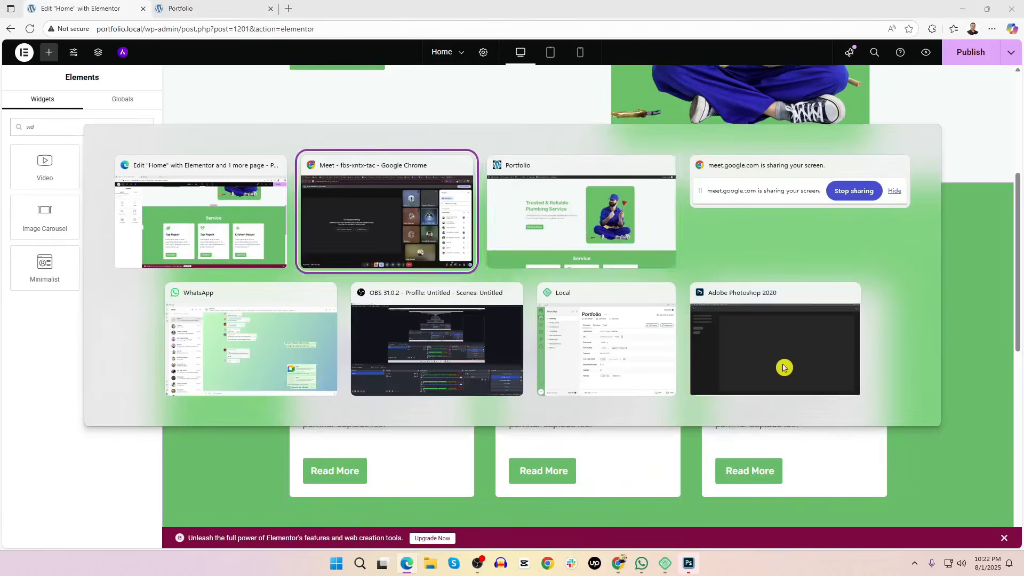
pyautogui.hotkey('alt', 'Tab')
pyautogui.hotkey('alt', 'shift', 'Tab')
pyautogui.click(640, 3)
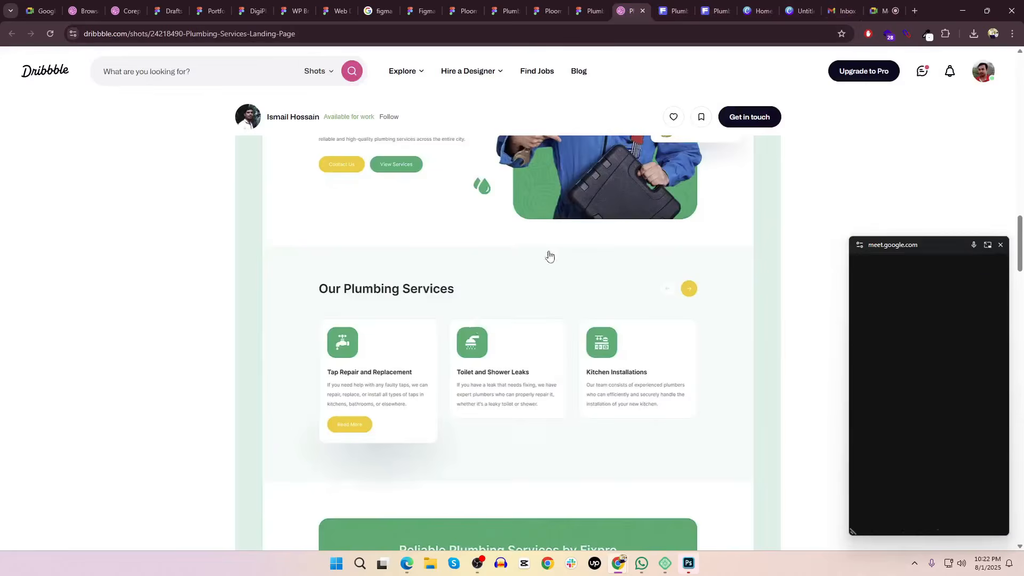
# Examine the reference design's "Our Plumbing Services", "Reliable Plumbing Services by Fixpro" and "A Worthy Plumbing Company" sections
pyautogui.scroll(-1, 373, 347)
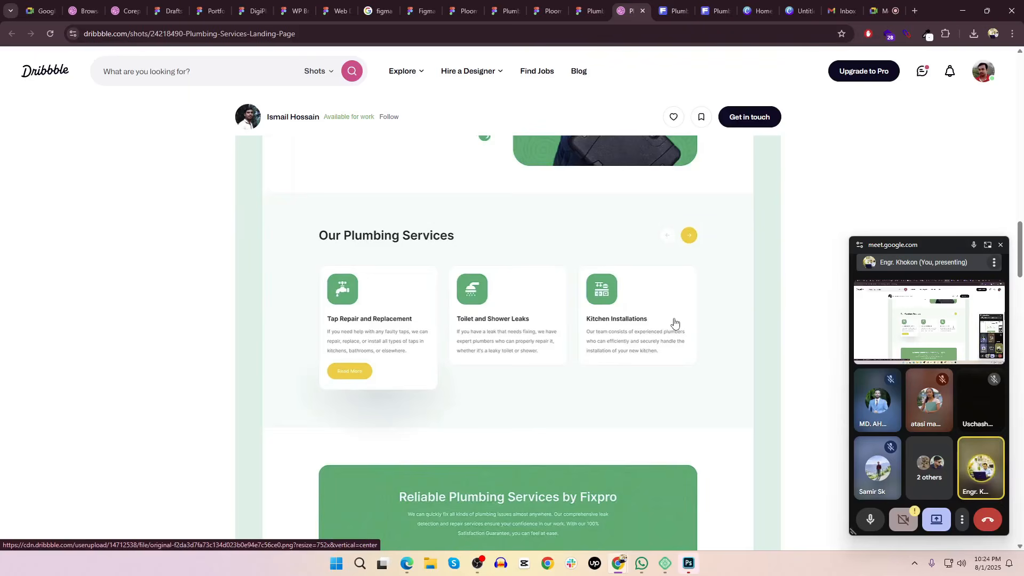
pyautogui.scroll(-5, 618, 325)
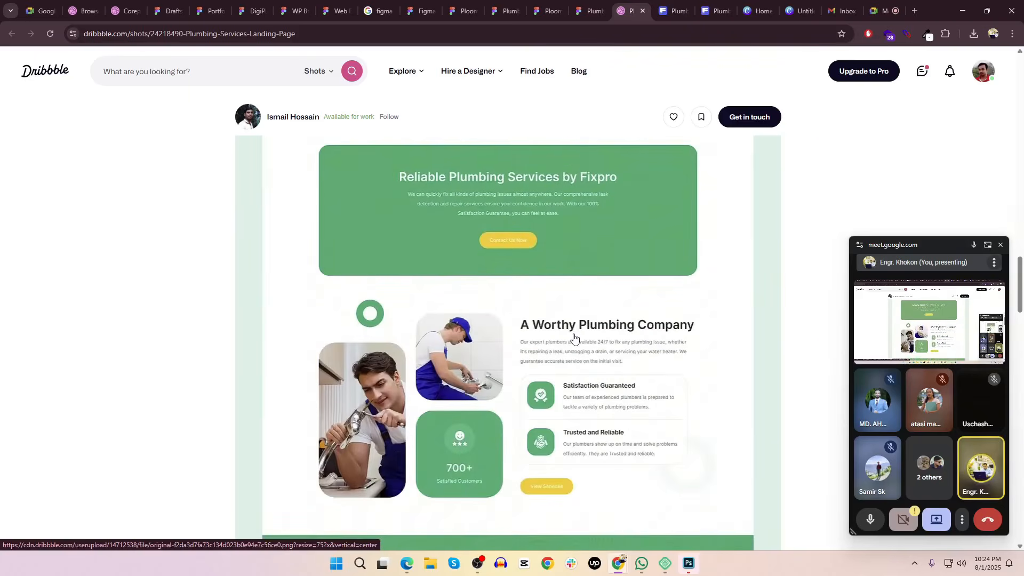
pyautogui.scroll(6, 627, 328)
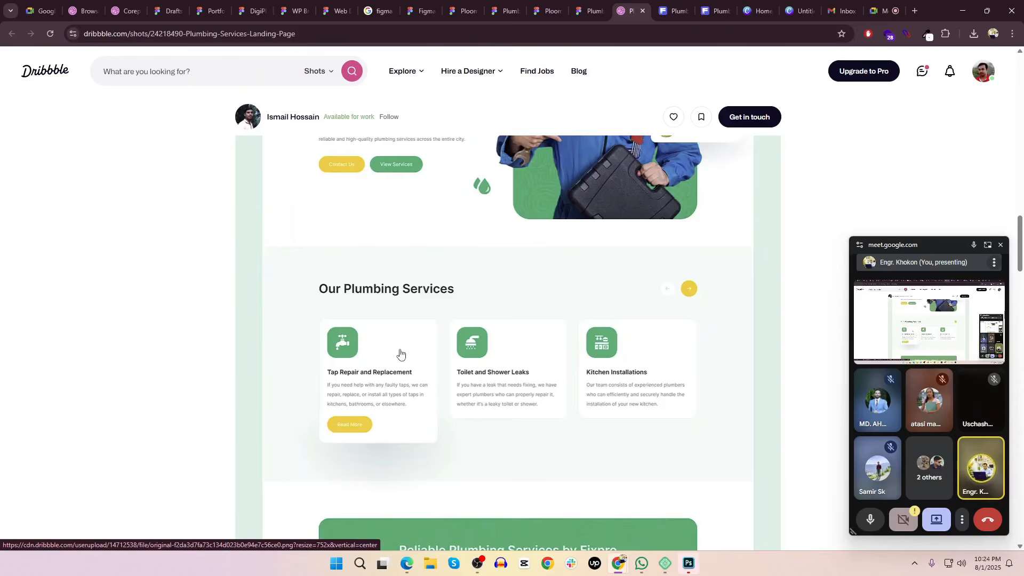
pyautogui.scroll(-2, 506, 344)
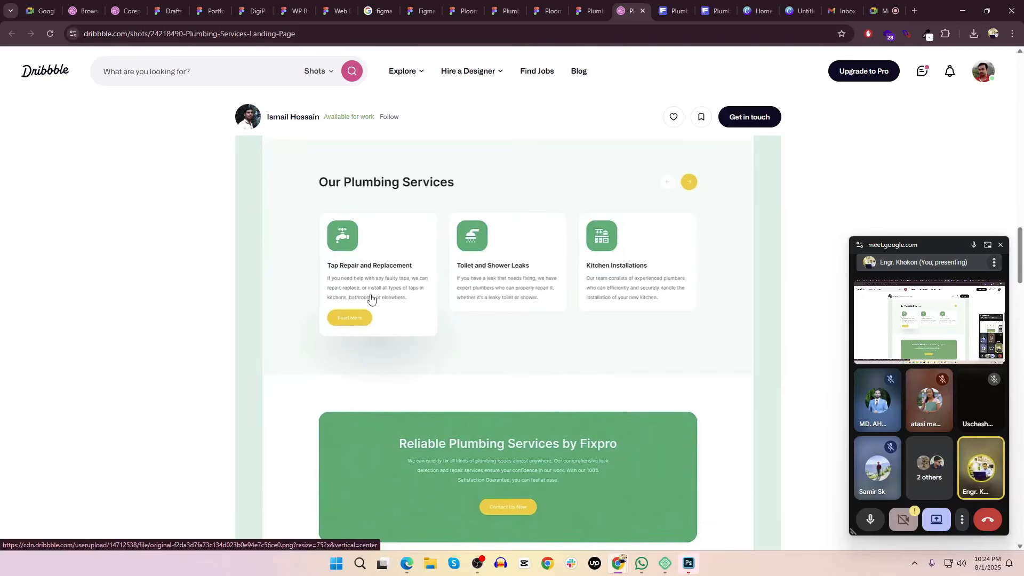
pyautogui.scroll(-2, 490, 288)
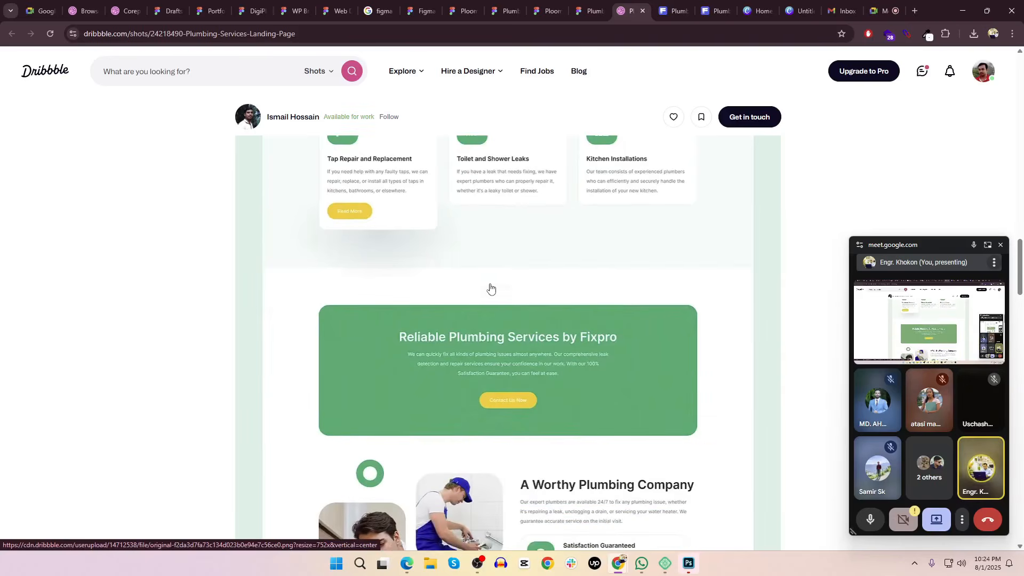
pyautogui.scroll(1, 535, 290)
pyautogui.scroll(-2, 535, 290)
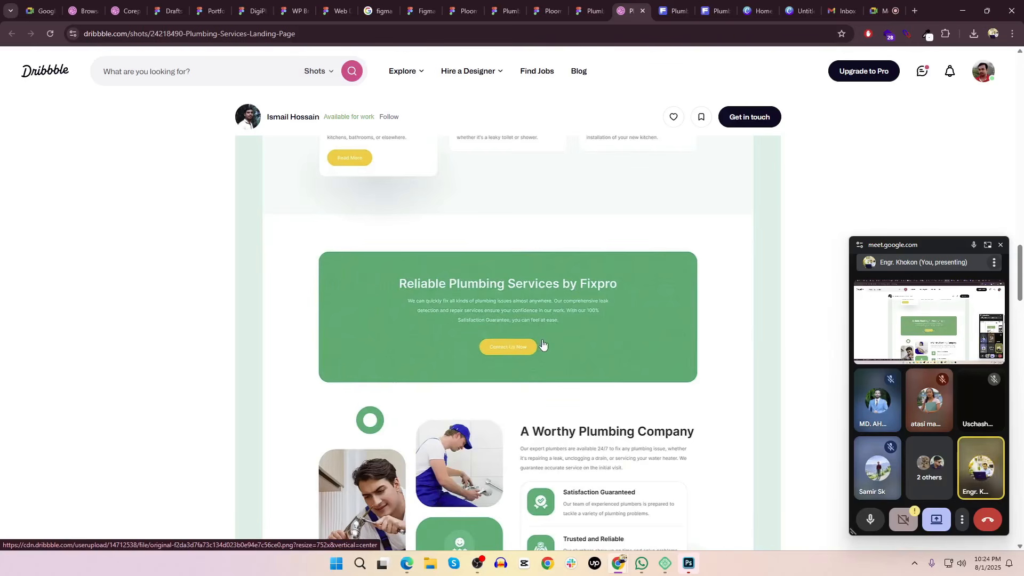
pyautogui.scroll(10, 543, 342)
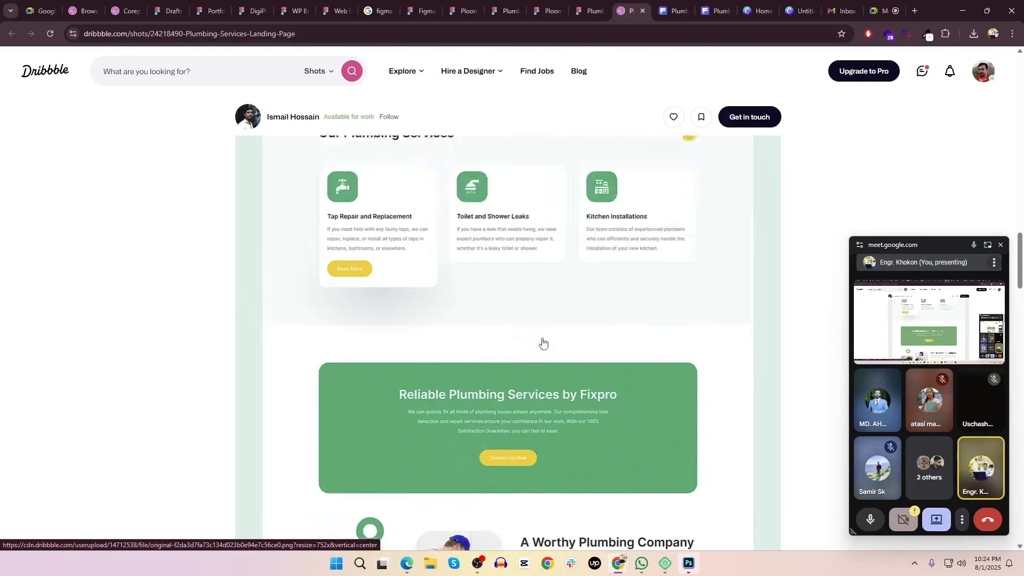
pyautogui.scroll(-10, 543, 342)
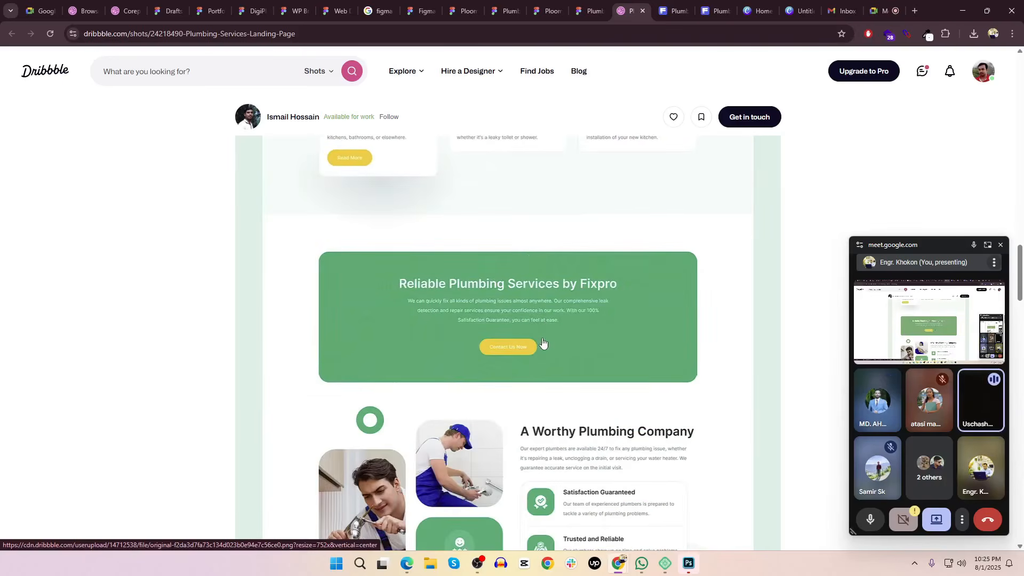
# Open the landing page design in the full-page image viewer and zoom in on it
pyautogui.rightClick(528, 257)
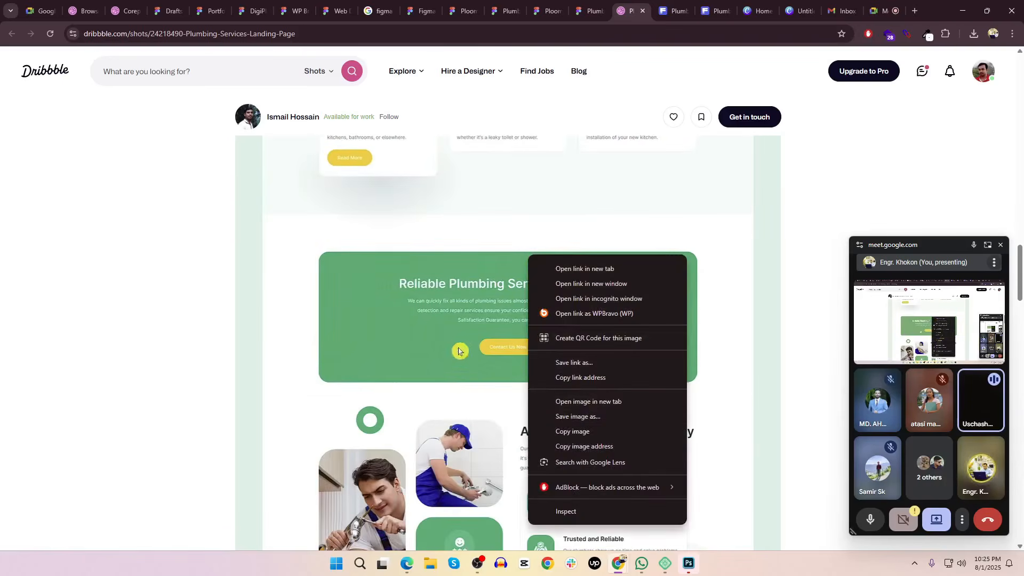
pyautogui.click(413, 330)
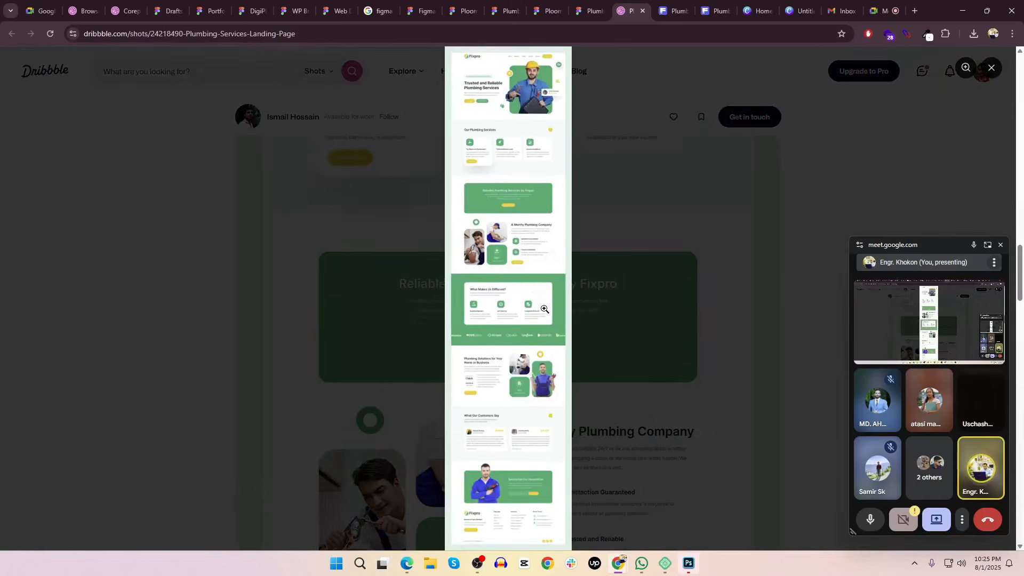
pyautogui.click(544, 309)
# Compare the layouts of the enlarged "Reliable Plumbing Services", "A Worthy Plumbing Company" and "What Makes Us Different?" sections
pyautogui.scroll(-3, 492, 299)
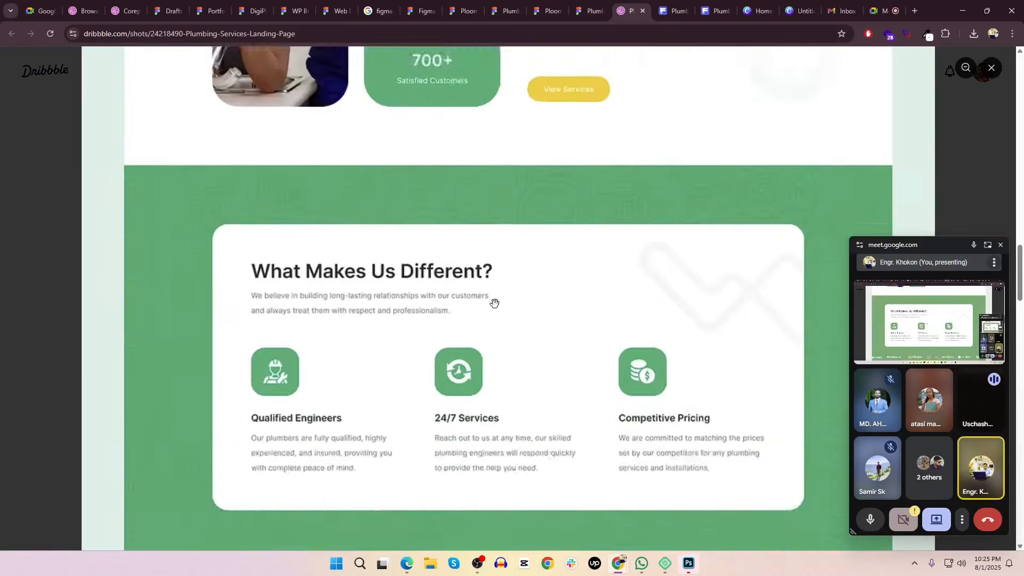
pyautogui.scroll(10, 494, 303)
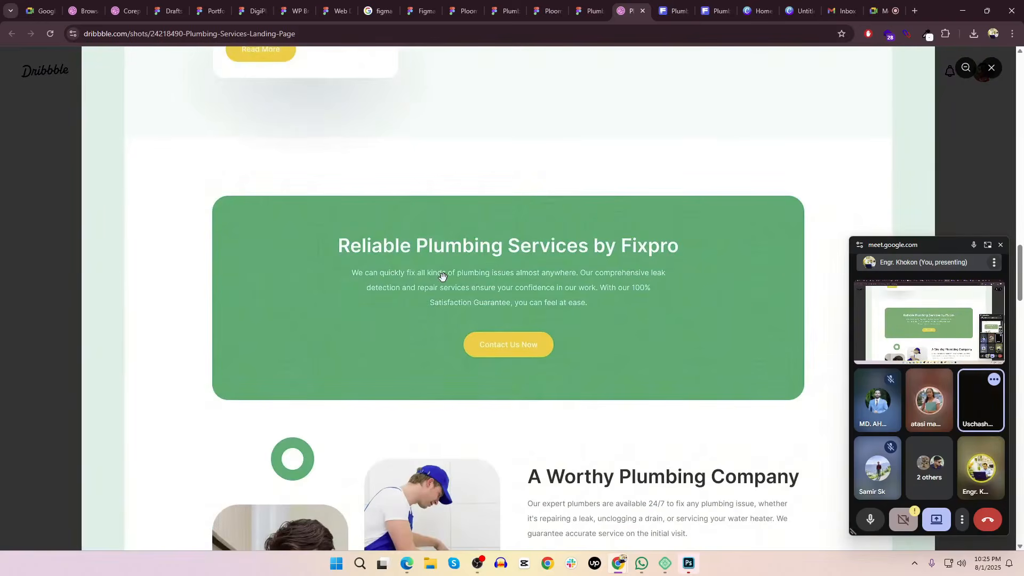
pyautogui.scroll(-5, 462, 270)
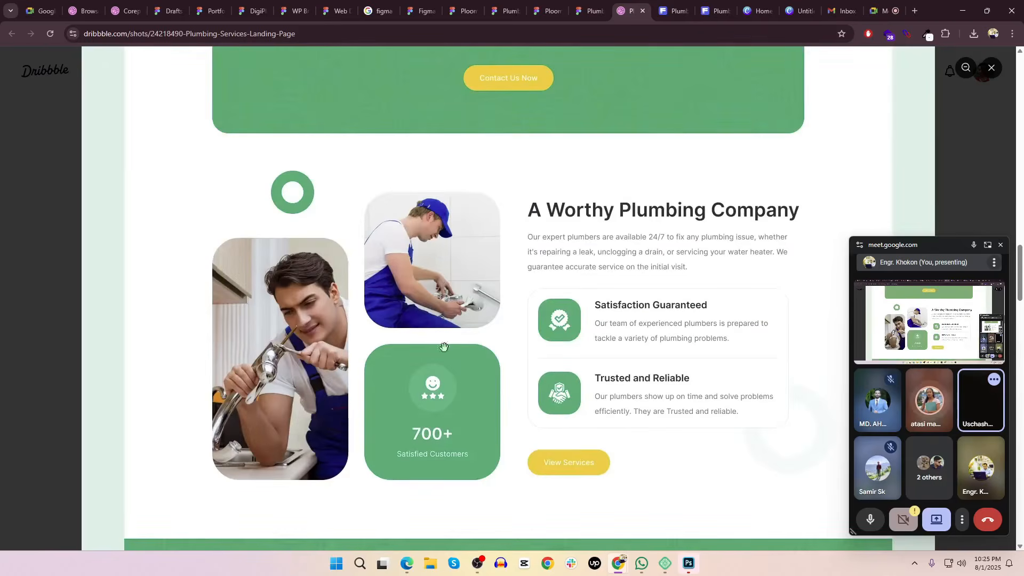
pyautogui.scroll(5, 408, 274)
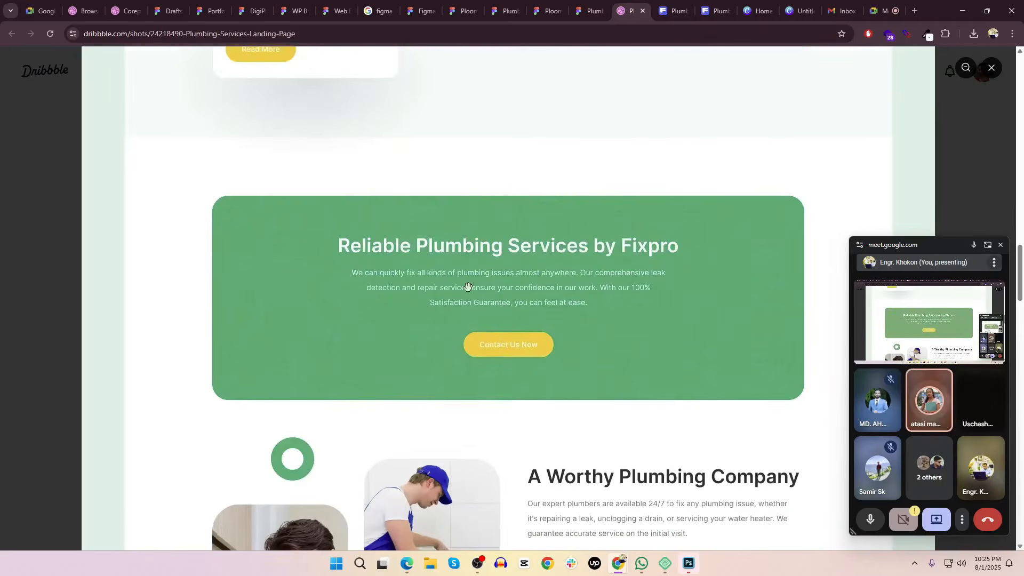
pyautogui.scroll(-5, 522, 336)
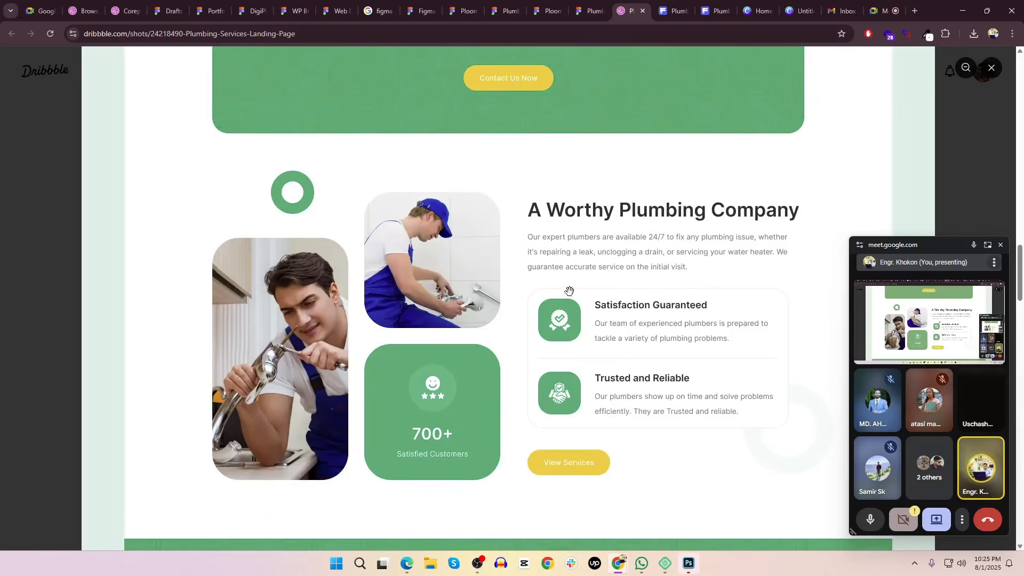
pyautogui.scroll(-9, 517, 291)
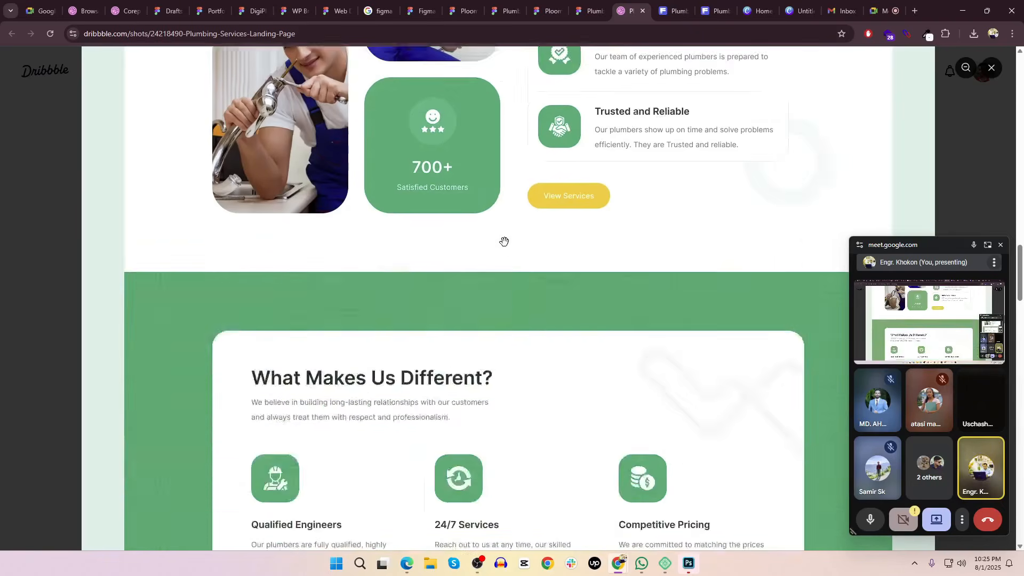
pyautogui.scroll(8, 526, 251)
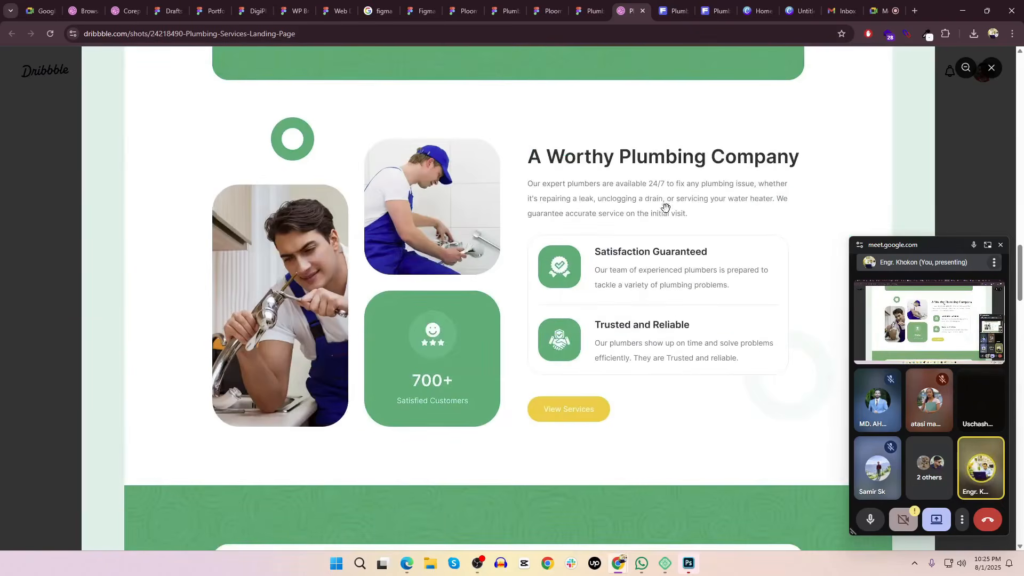
pyautogui.scroll(-7, 494, 254)
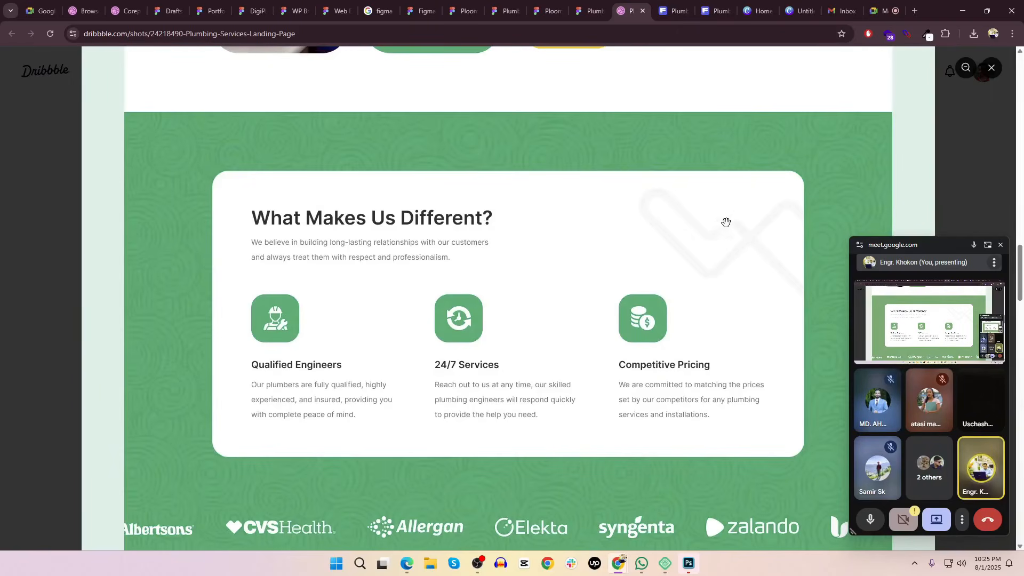
# Select a 1606x850 screenshot area around "What Makes Us Different?" and outline its section, white card and heading block with red rectangles
pyautogui.click(915, 563)
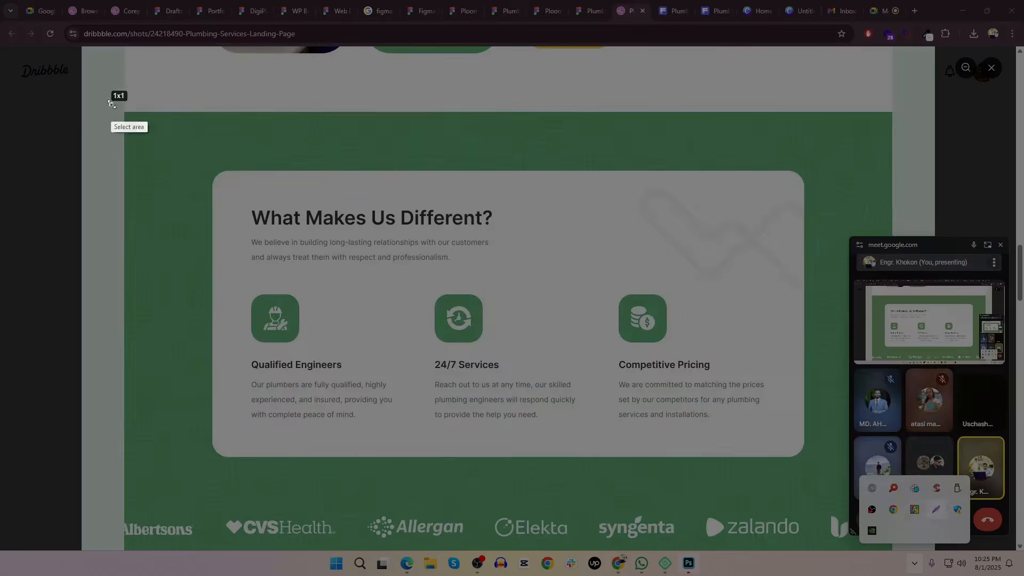
pyautogui.moveTo(111, 104); pyautogui.dragTo(967, 557)
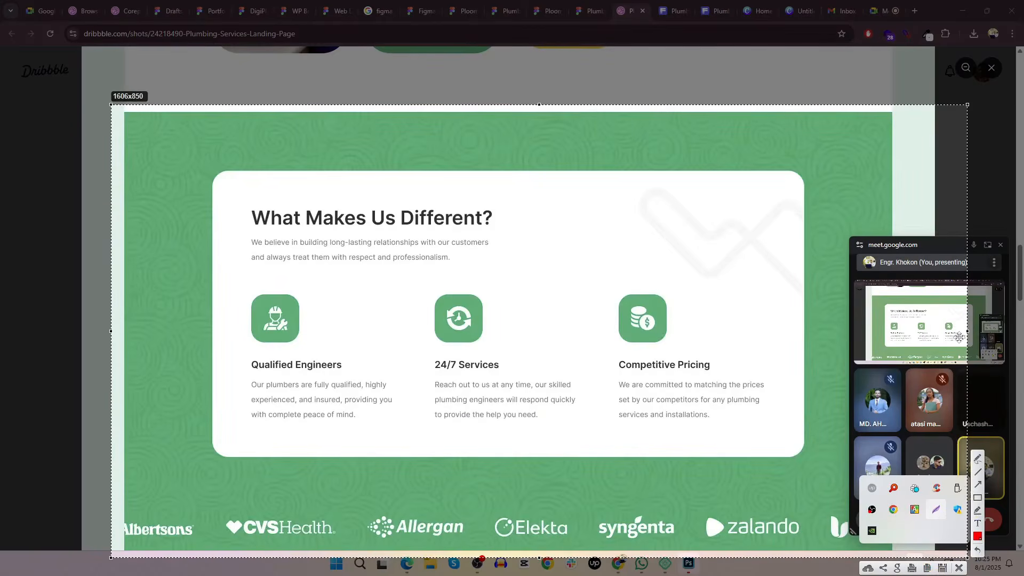
pyautogui.click(977, 497)
pyautogui.moveTo(126, 113)
pyautogui.mouseDown()
pyautogui.moveTo(942, 558)
pyautogui.moveTo(893, 554)
pyautogui.mouseUp()
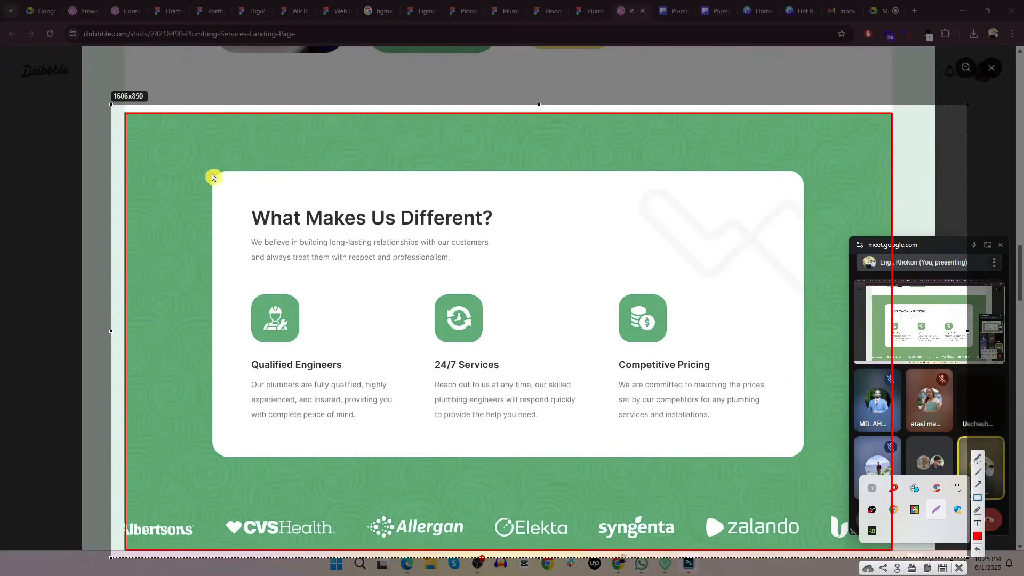
pyautogui.moveTo(212, 173); pyautogui.dragTo(805, 460)
pyautogui.moveTo(228, 187)
pyautogui.mouseDown()
pyautogui.moveTo(606, 289)
pyautogui.moveTo(736, 276)
pyautogui.moveTo(796, 258)
pyautogui.moveTo(798, 275)
pyautogui.mouseUp()
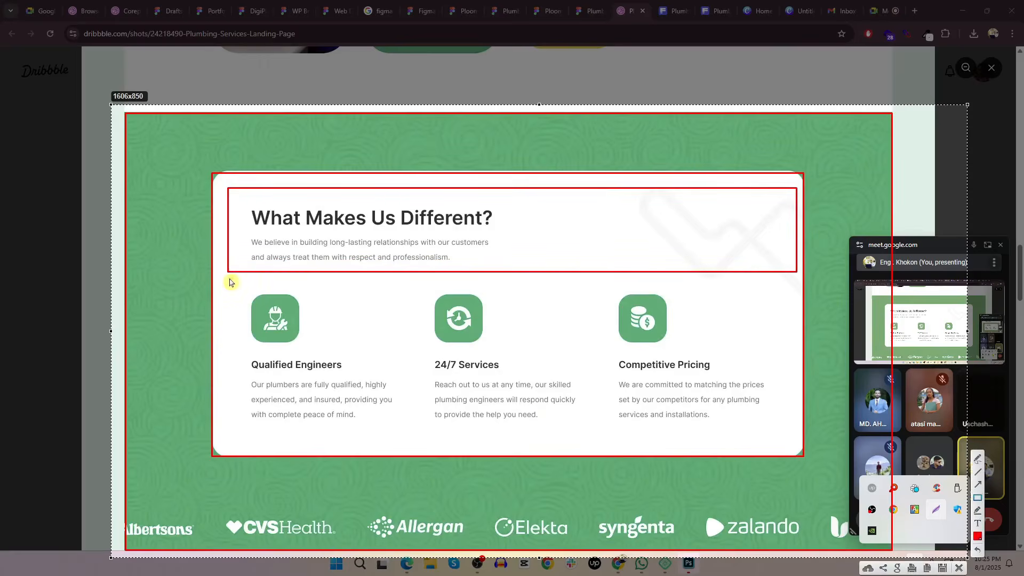
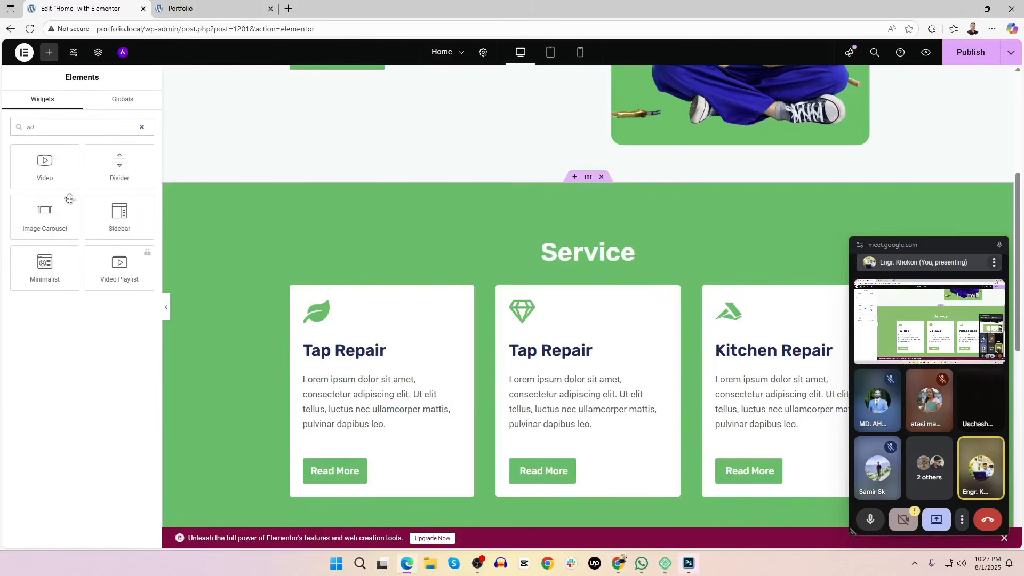
# Back in Elementor, check the Service container's layout settings and try the row direction on the middle card's container
pyautogui.click(588, 183)
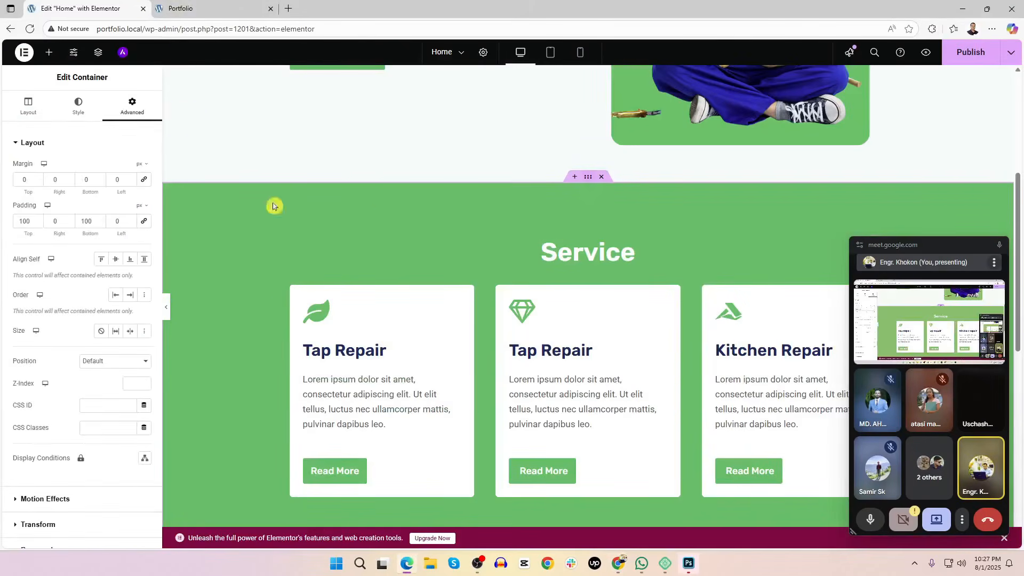
pyautogui.click(29, 106)
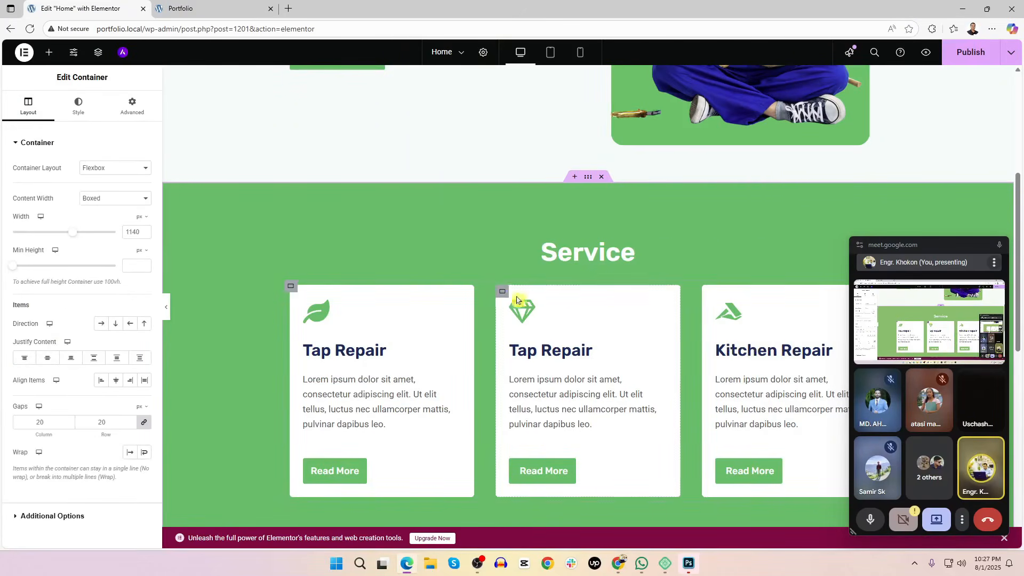
pyautogui.click(518, 333)
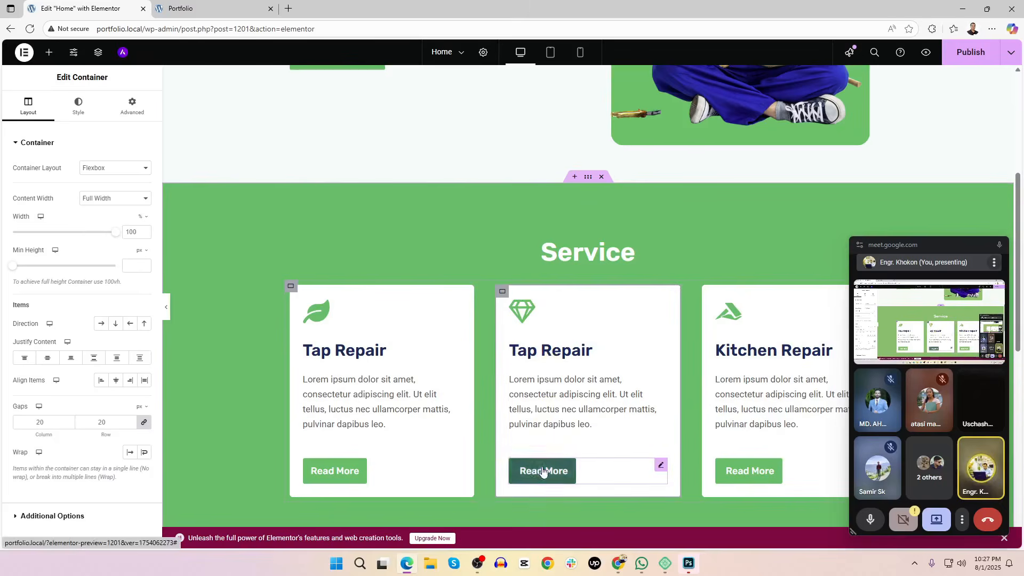
pyautogui.click(104, 326)
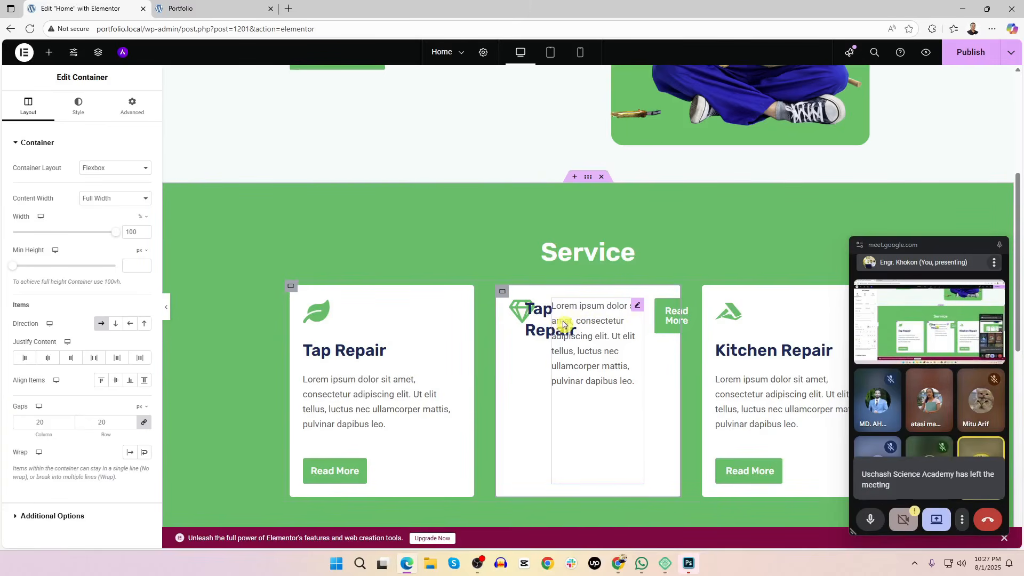
pyautogui.click(99, 326)
# Switch back to the Dribbble design in Chrome and examine its lower sections down to the newsletter block and footer
pyautogui.hotkey('alt', 'Tab')
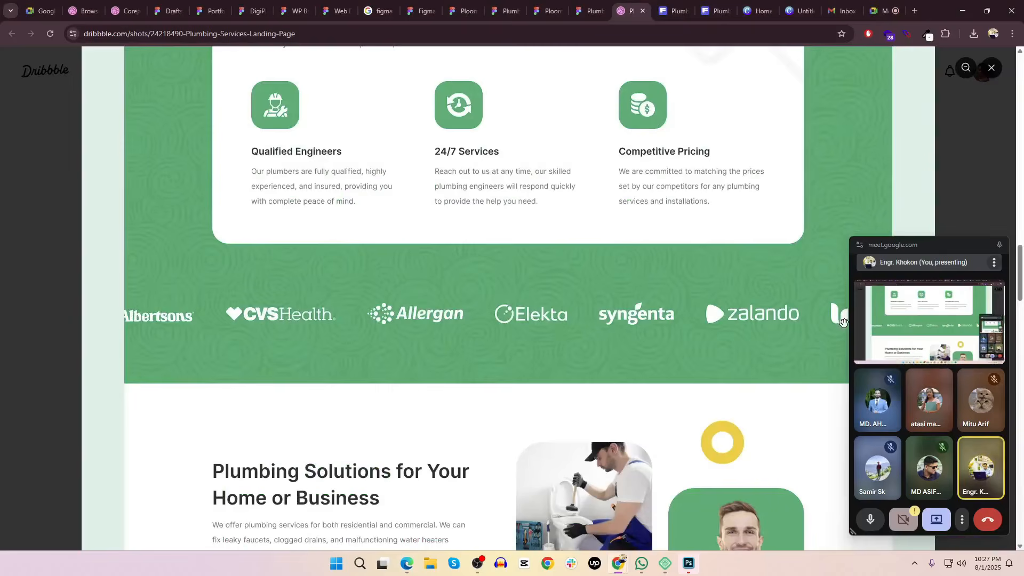
pyautogui.scroll(-13, 477, 307)
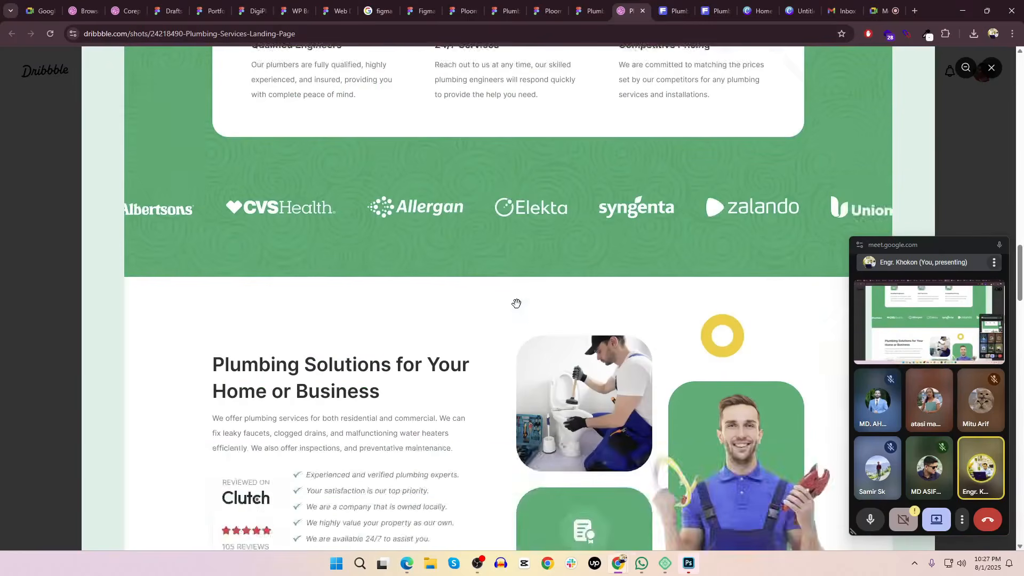
pyautogui.scroll(-7, 477, 240)
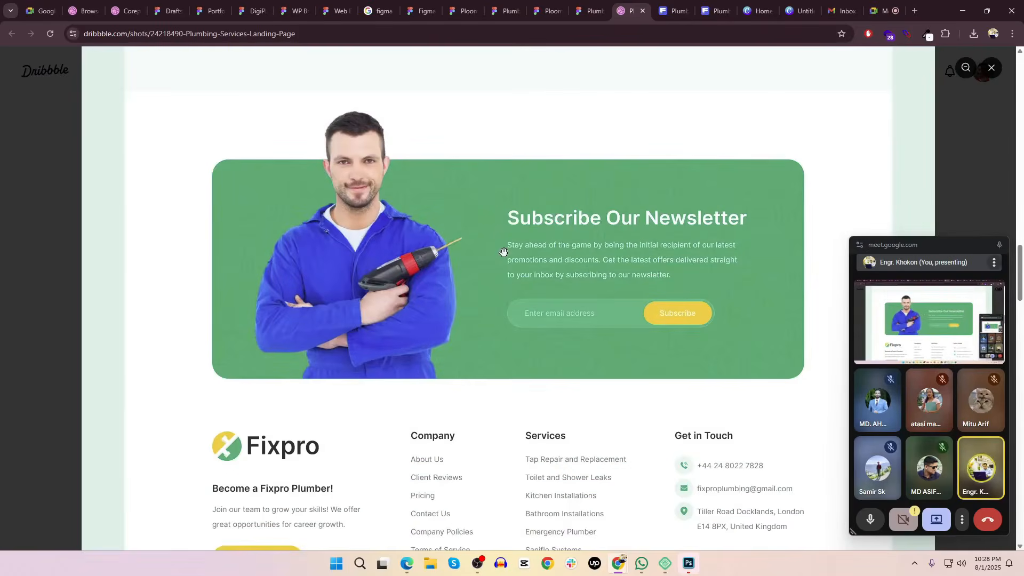
pyautogui.scroll(-1, 503, 252)
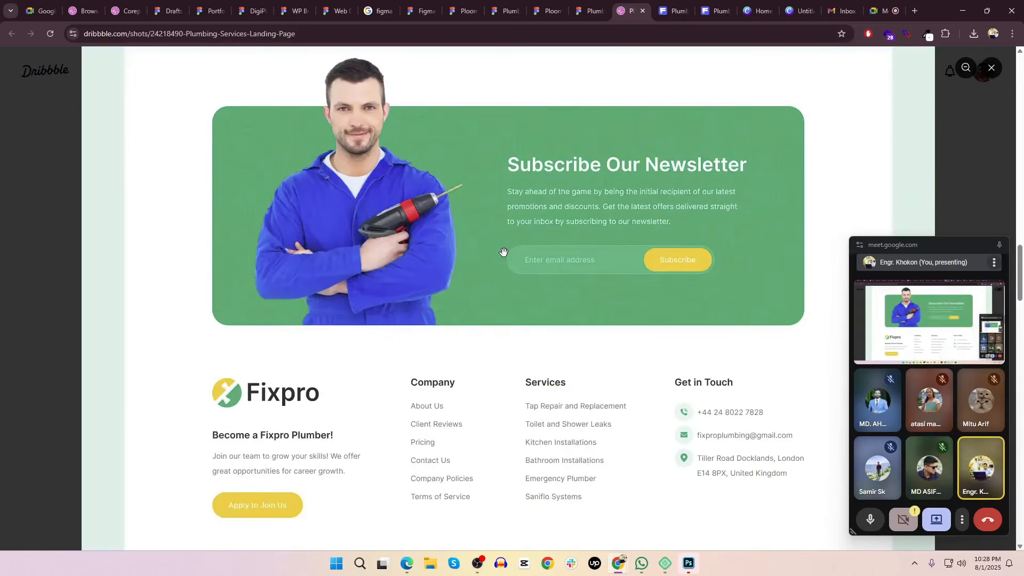
# Examine the Dribbble plumbing design from its footer up to the hero, as a full-page overview, and around "What Makes Us Different?"
pyautogui.scroll(-2, 504, 252)
pyautogui.scroll(8, 503, 252)
pyautogui.scroll(20, 503, 252)
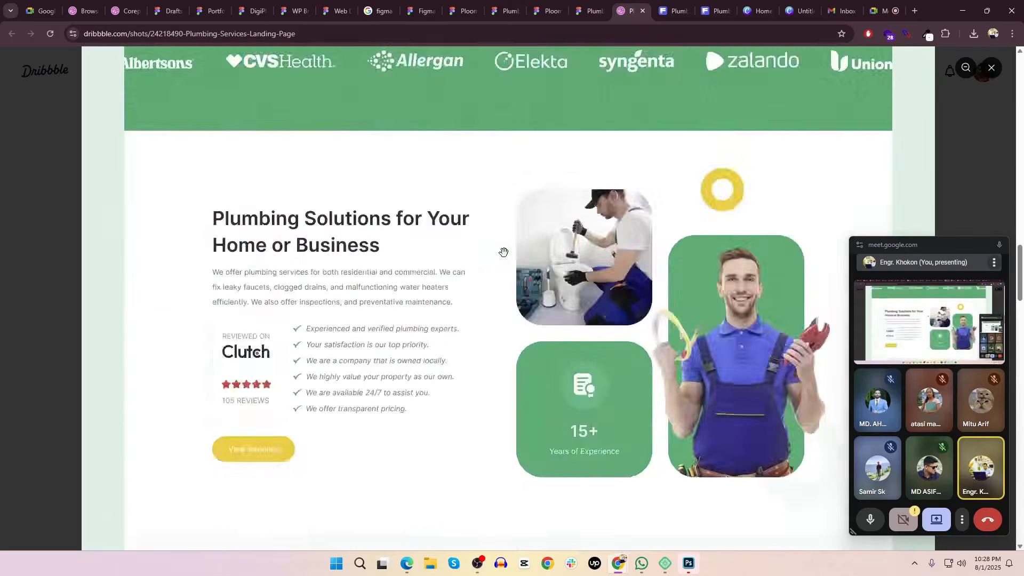
pyautogui.scroll(5, 504, 252)
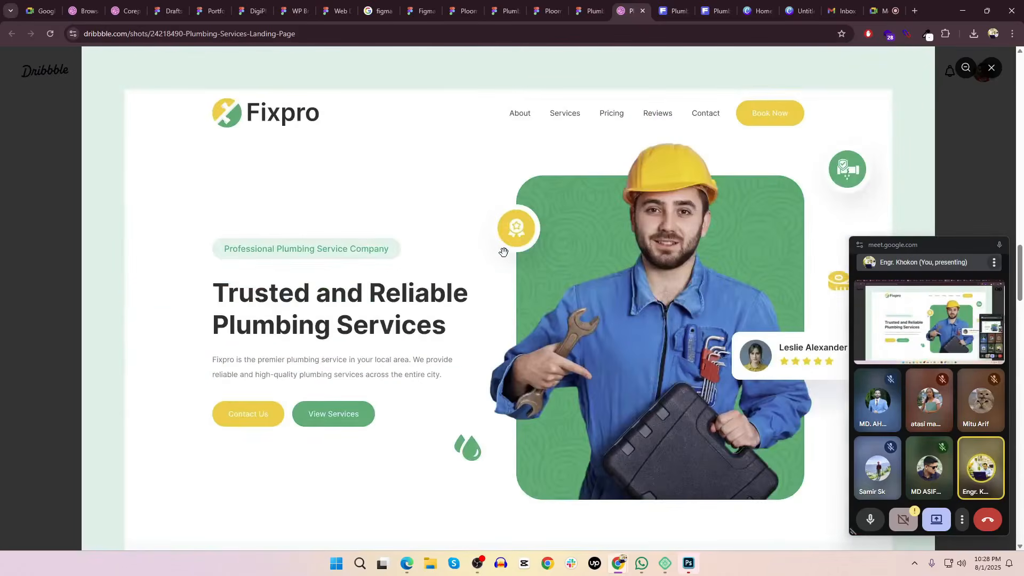
pyautogui.rightClick(369, 141)
pyautogui.click(435, 173)
pyautogui.press('Escape')
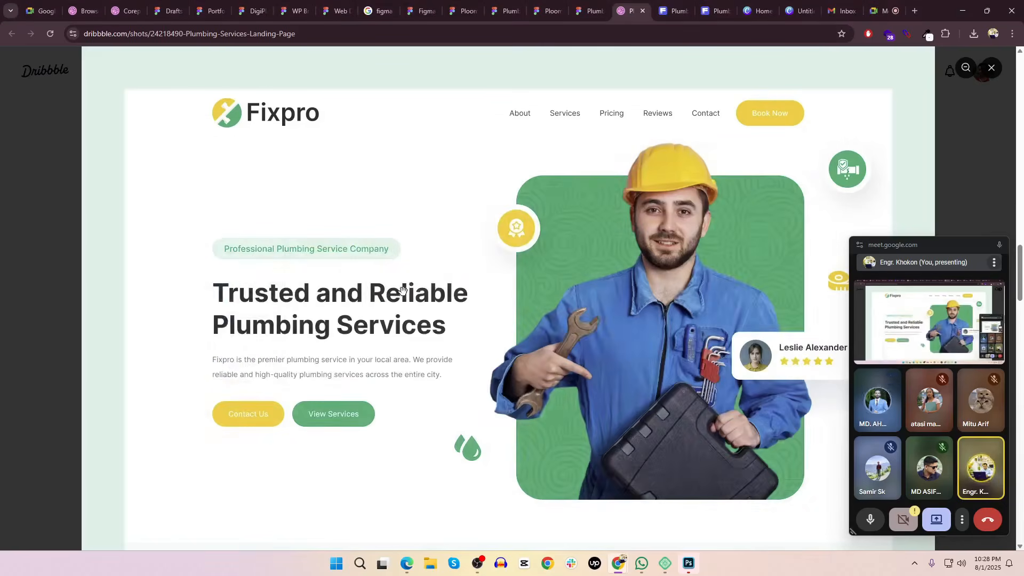
pyautogui.click(447, 282)
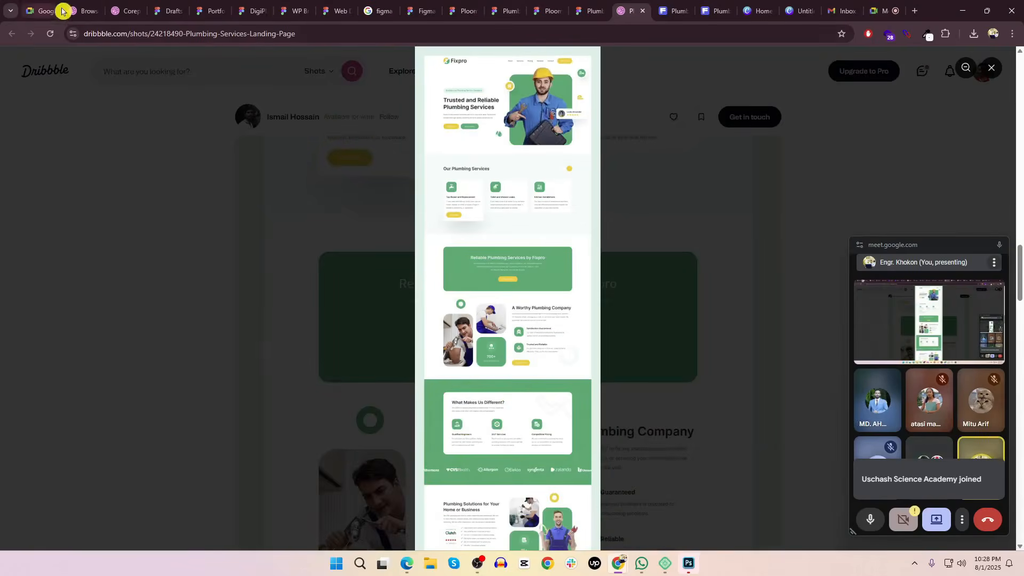
pyautogui.click(471, 206)
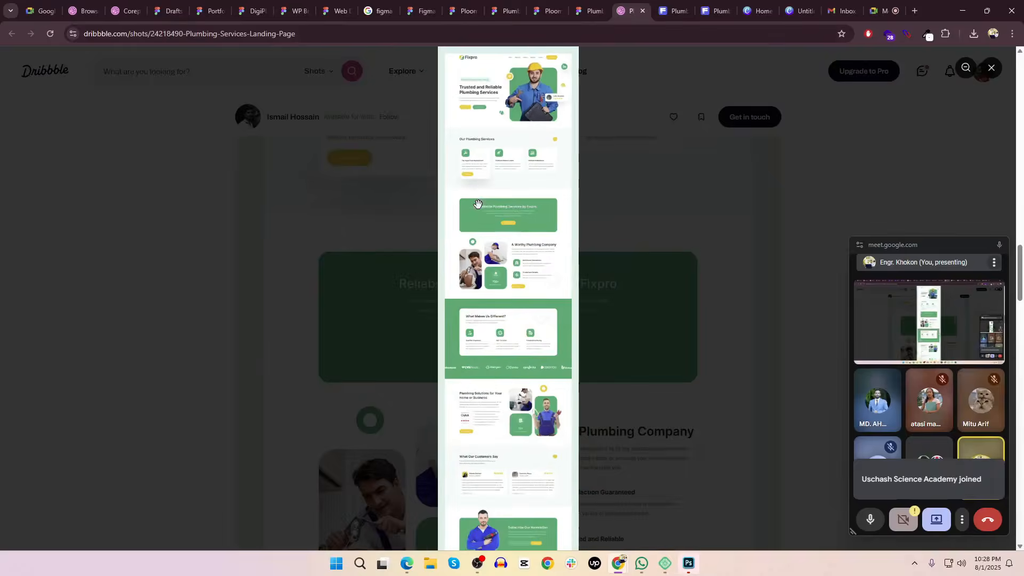
pyautogui.click(478, 205)
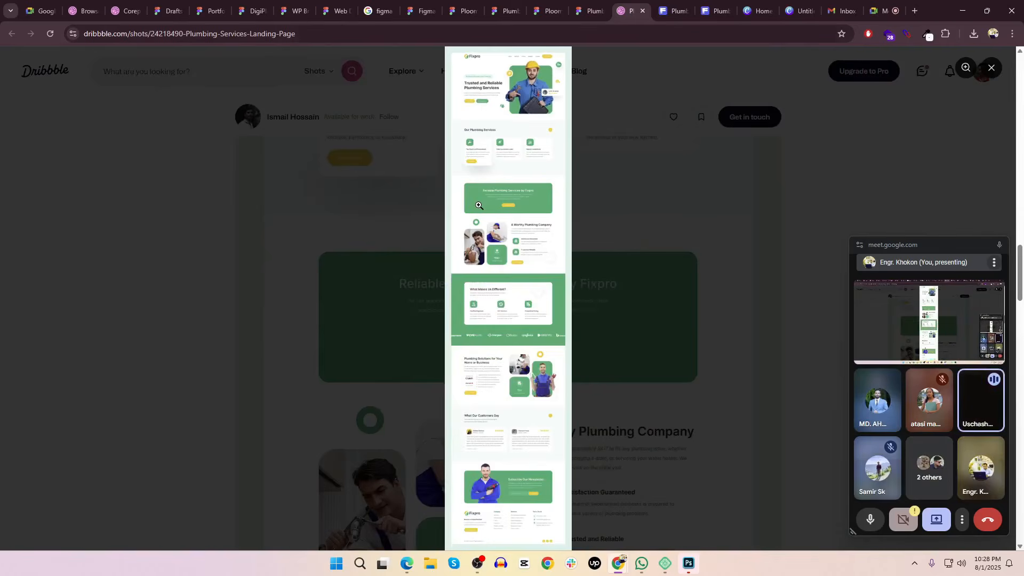
pyautogui.click(480, 204)
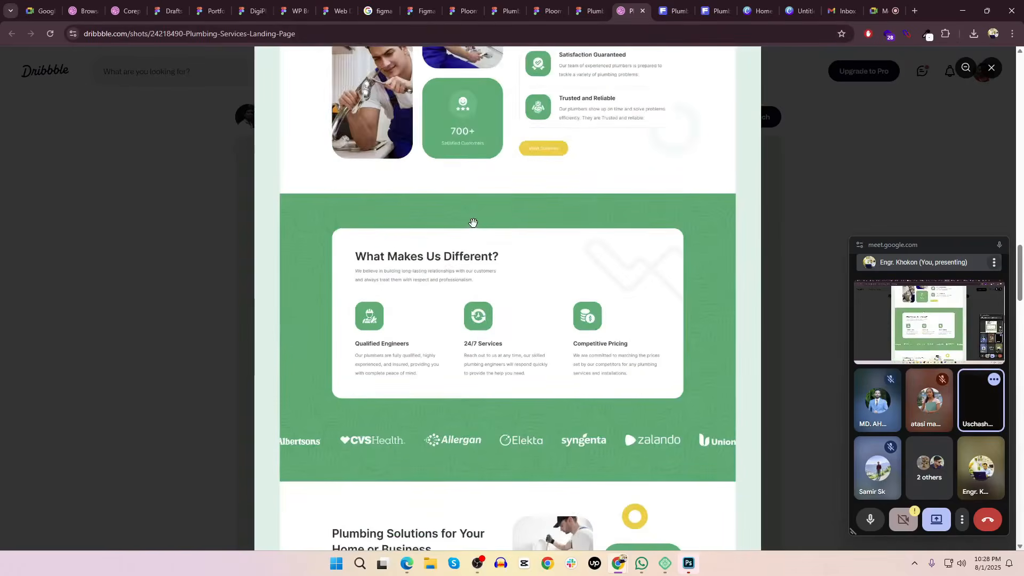
pyautogui.scroll(-2, 373, 267)
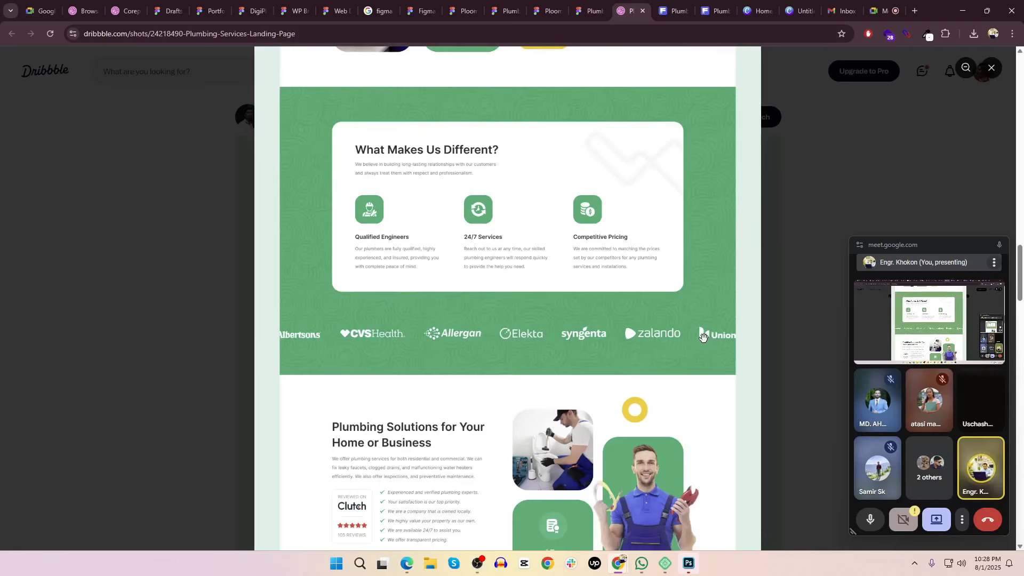
# Switch back to Elementor, try the row direction on the middle Service card's container, and return it to the column direction
pyautogui.hotkey('alt', 'Tab')
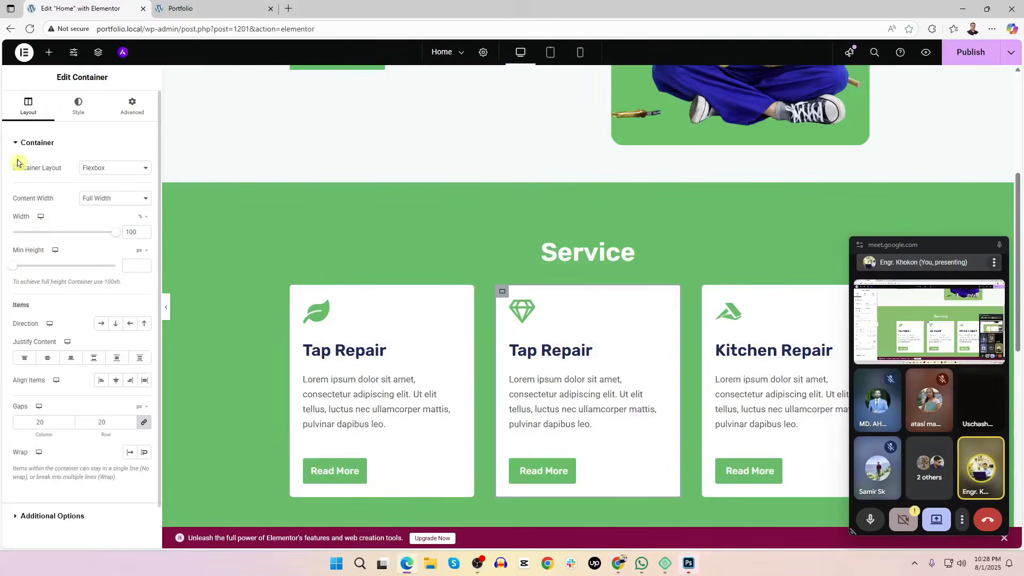
pyautogui.click(102, 323)
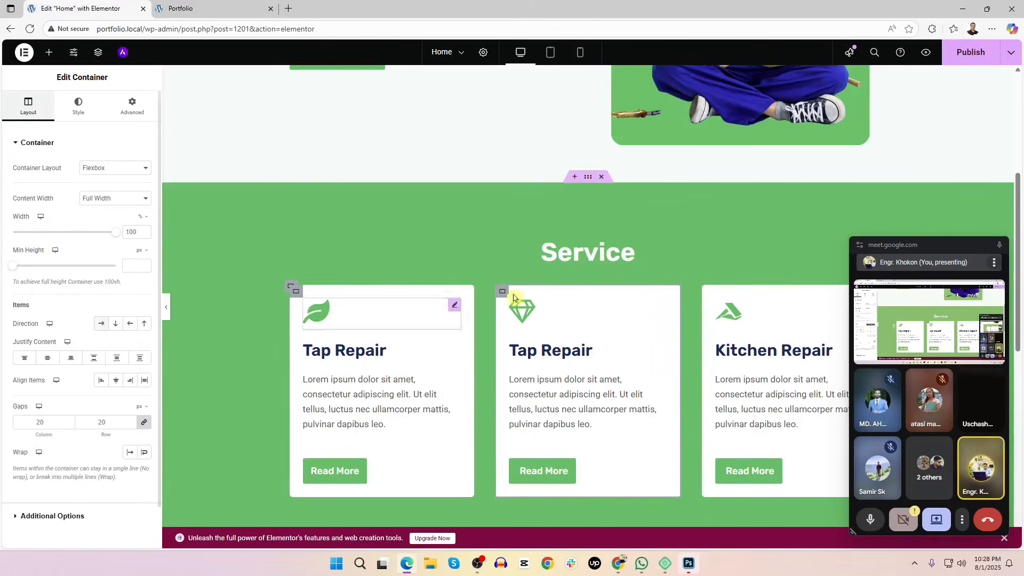
pyautogui.click(505, 292)
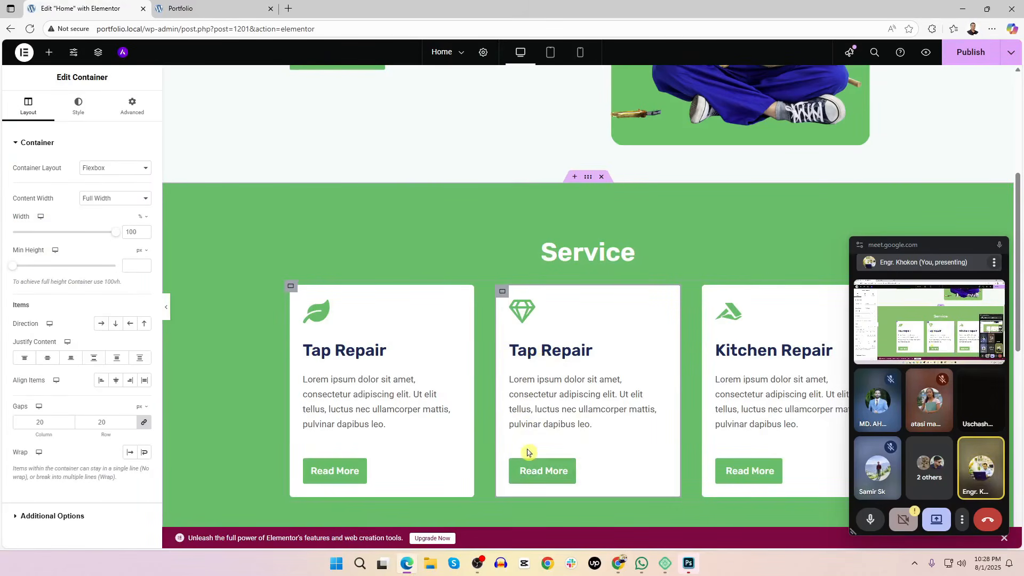
pyautogui.click(101, 324)
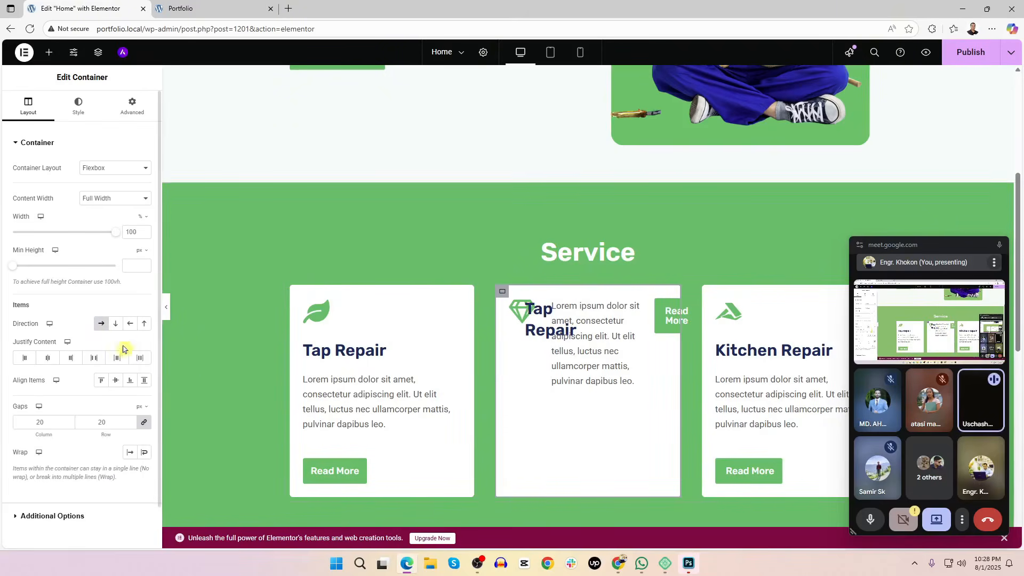
pyautogui.click(115, 324)
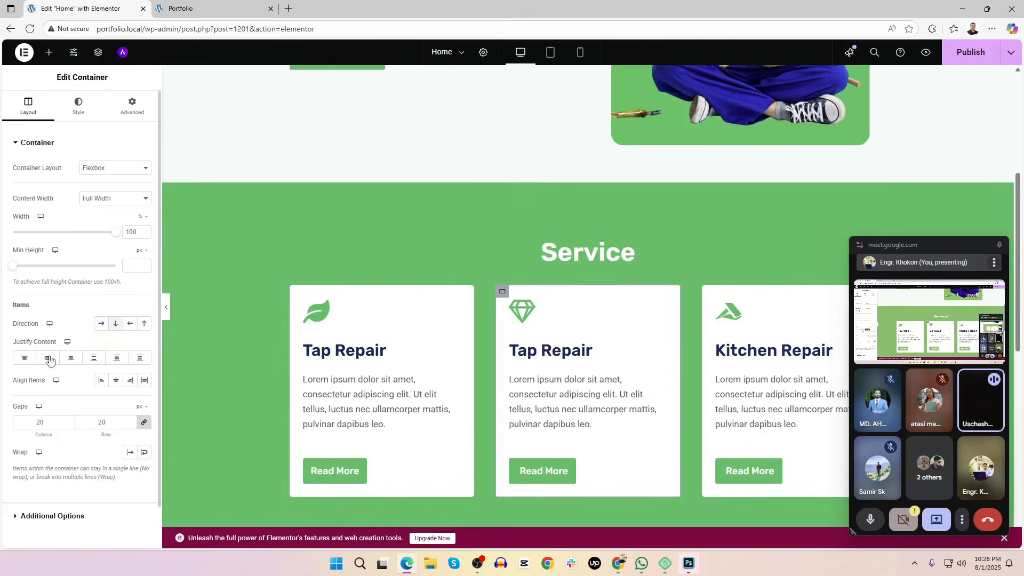
# Check the brand logo strip in the Dribbble design and search Elementor's widgets for "slid"
pyautogui.hotkey('alt', 'Tab')
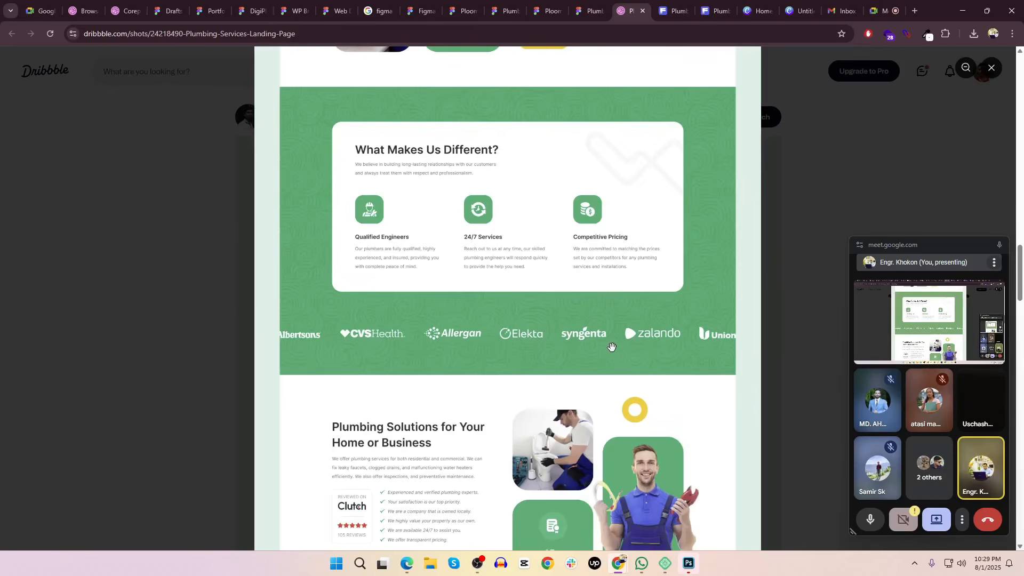
pyautogui.hotkey('alt', 'Tab')
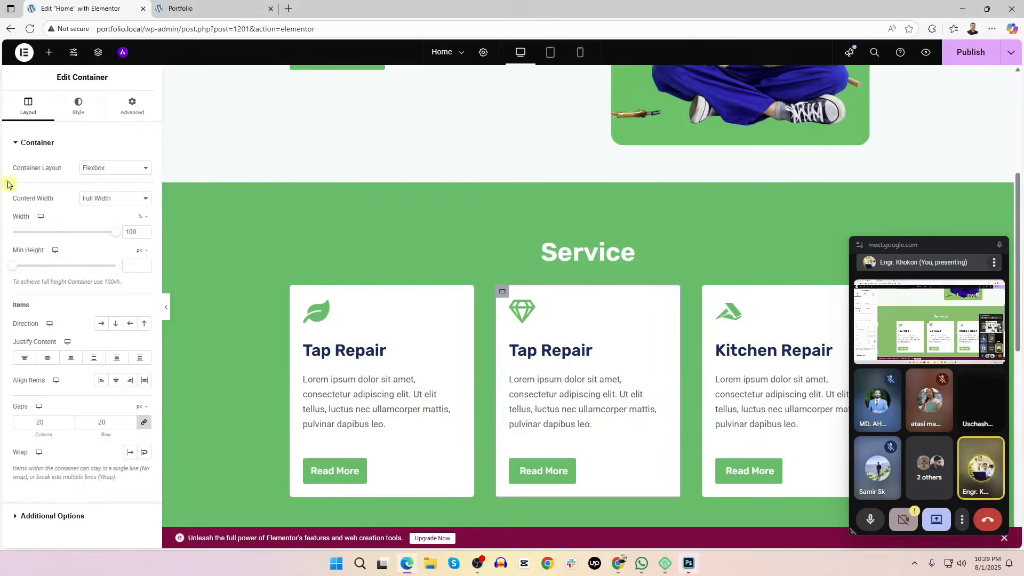
pyautogui.click(48, 51)
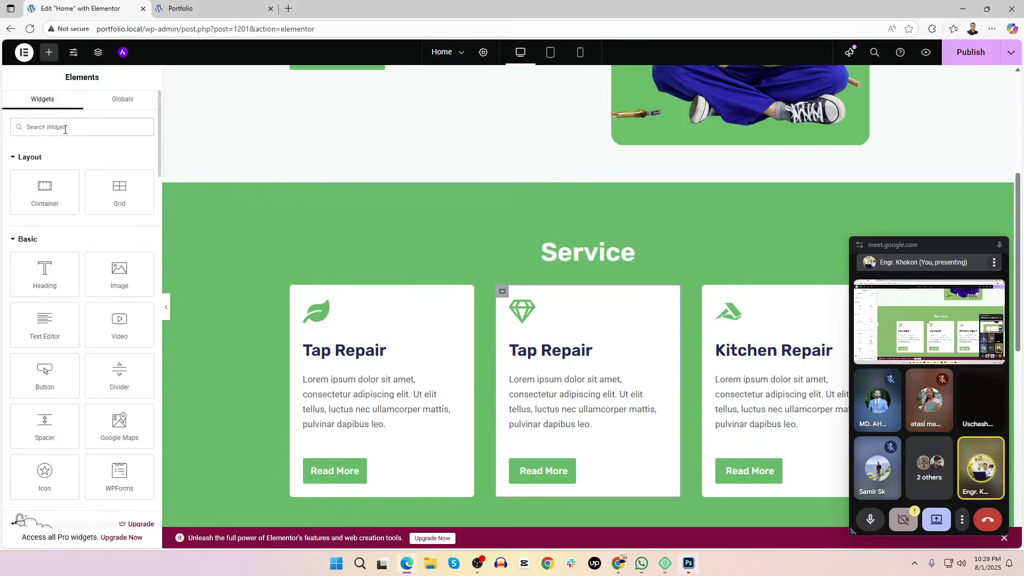
pyautogui.write('slid')
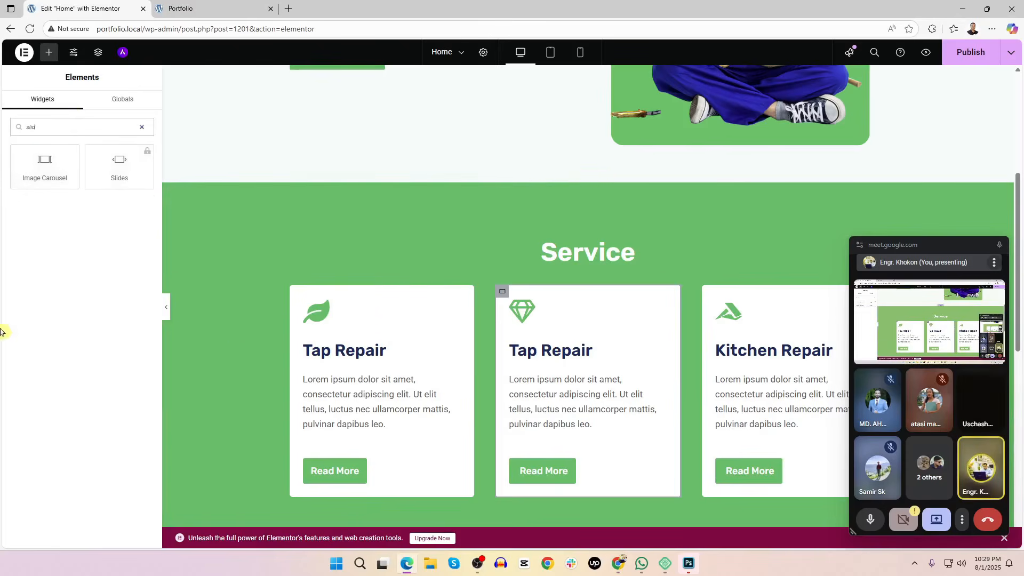
# Switch to the Dribbble design in Chrome and review its sections from the customer reviews up to the hero
pyautogui.hotkey('alt', 'Tab')
pyautogui.scroll(-12, 543, 303)
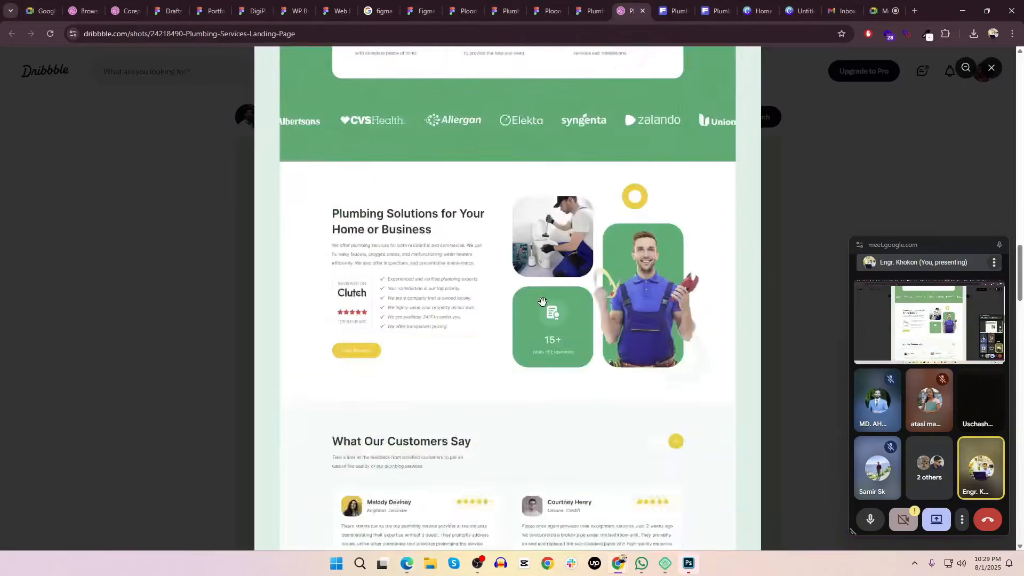
pyautogui.scroll(15, 543, 303)
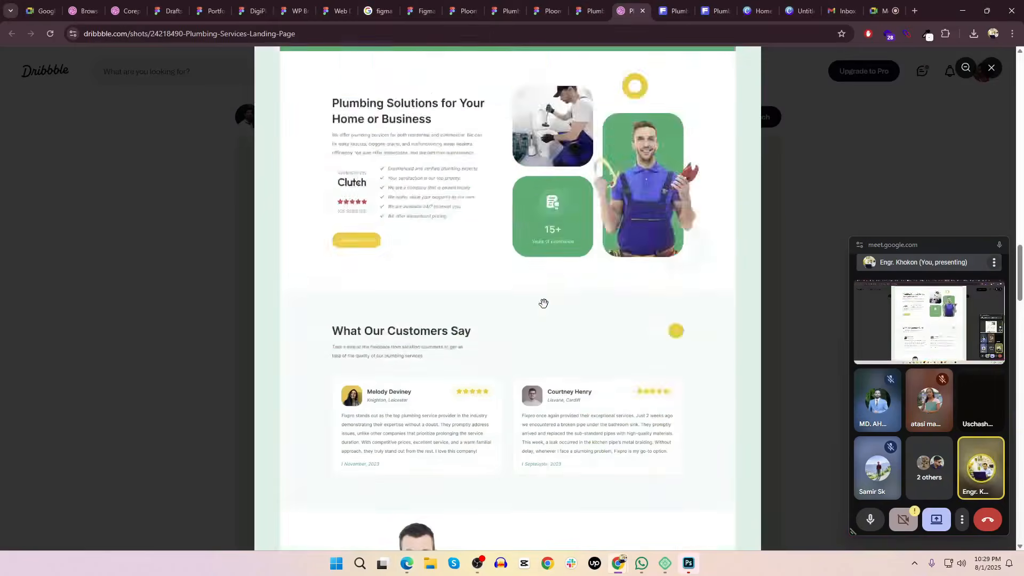
pyautogui.scroll(8, 542, 307)
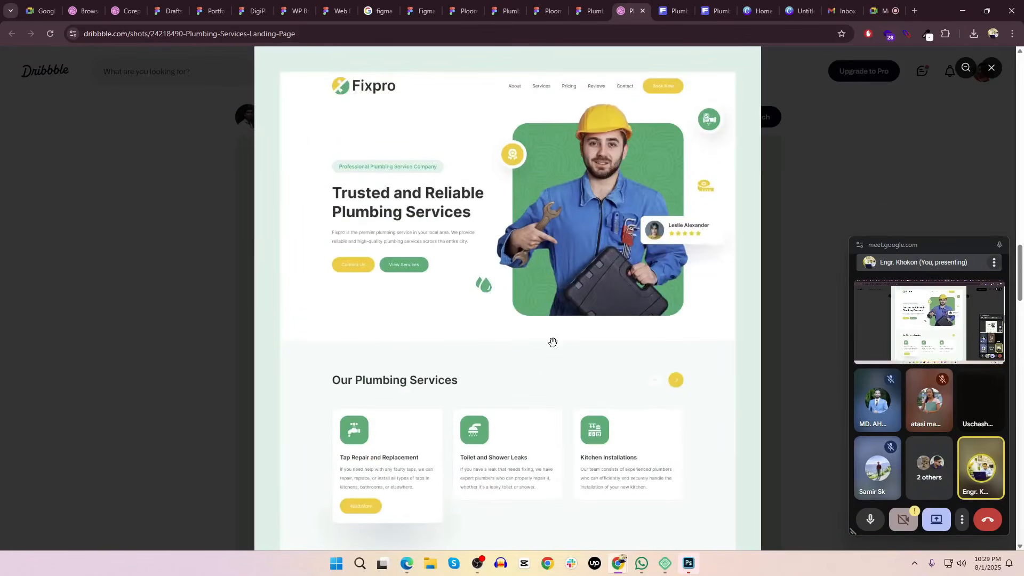
# Back in Elementor, close the floating Google Meet window and fit the hero, Service and "Why Choos Us?" sections in view together
pyautogui.hotkey('alt', 'Tab')
pyautogui.scroll(4, 610, 306)
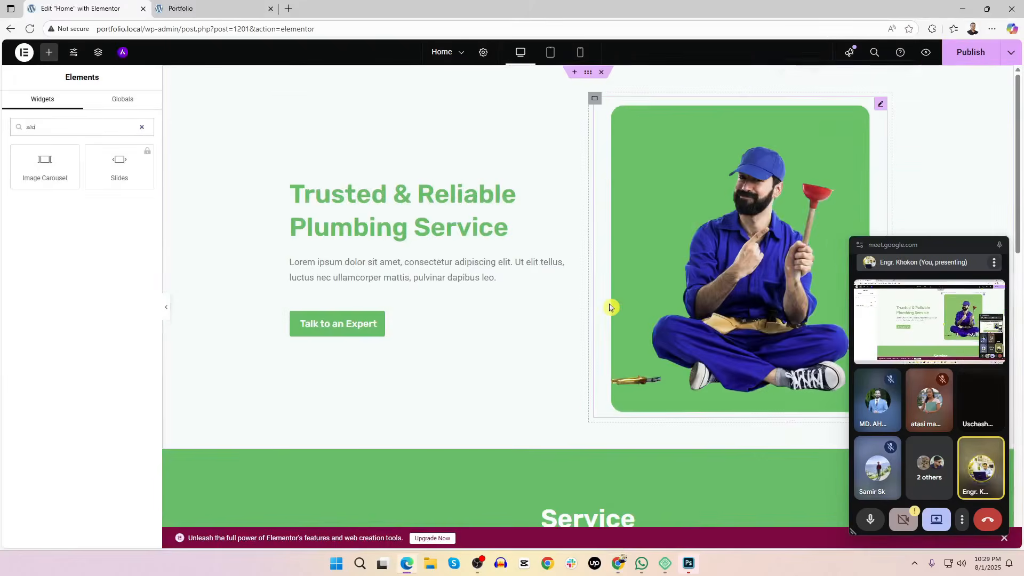
pyautogui.scroll(-4, 610, 306)
pyautogui.scroll(-3, 637, 268)
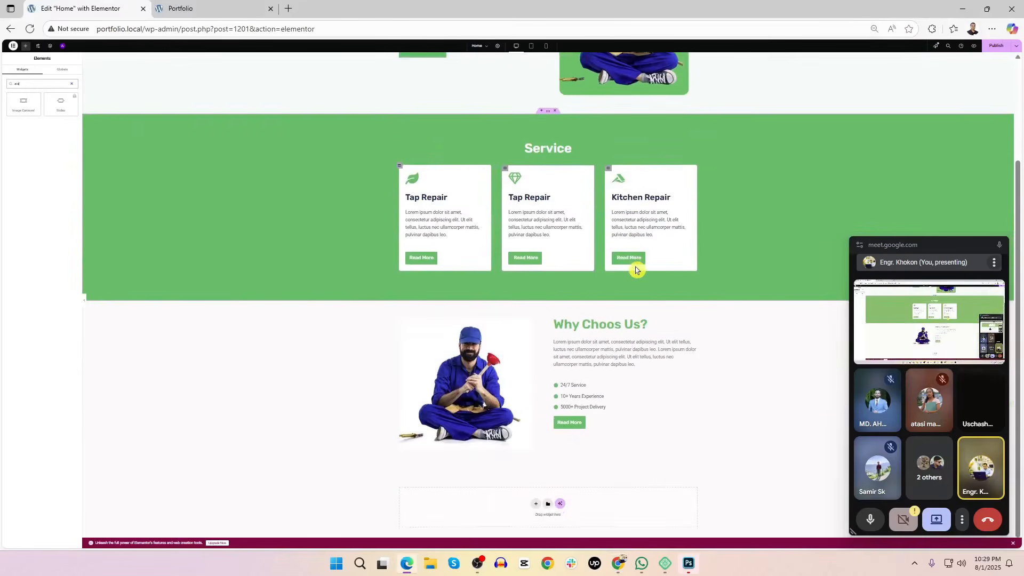
pyautogui.scroll(2, 637, 269)
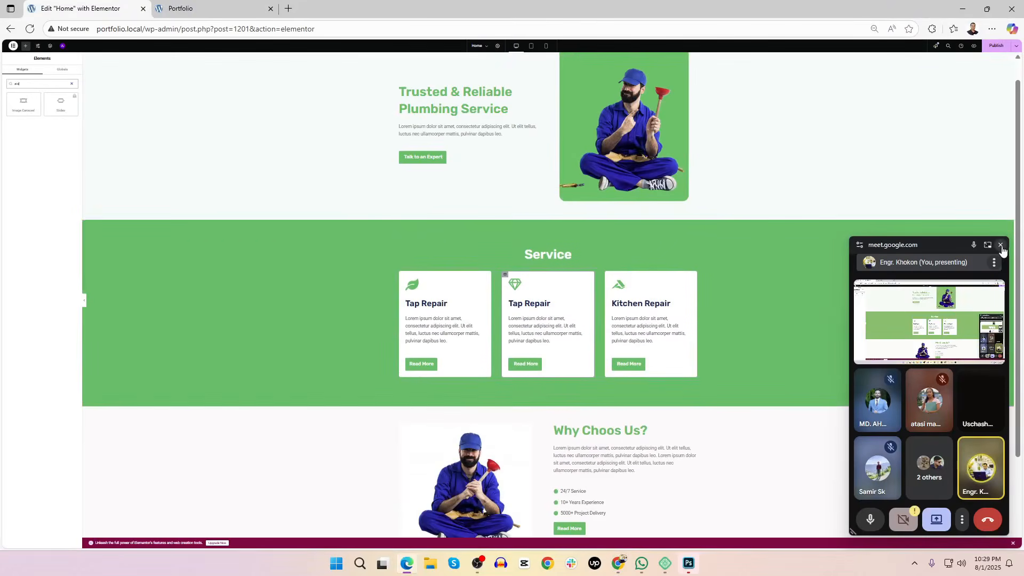
pyautogui.click(999, 244)
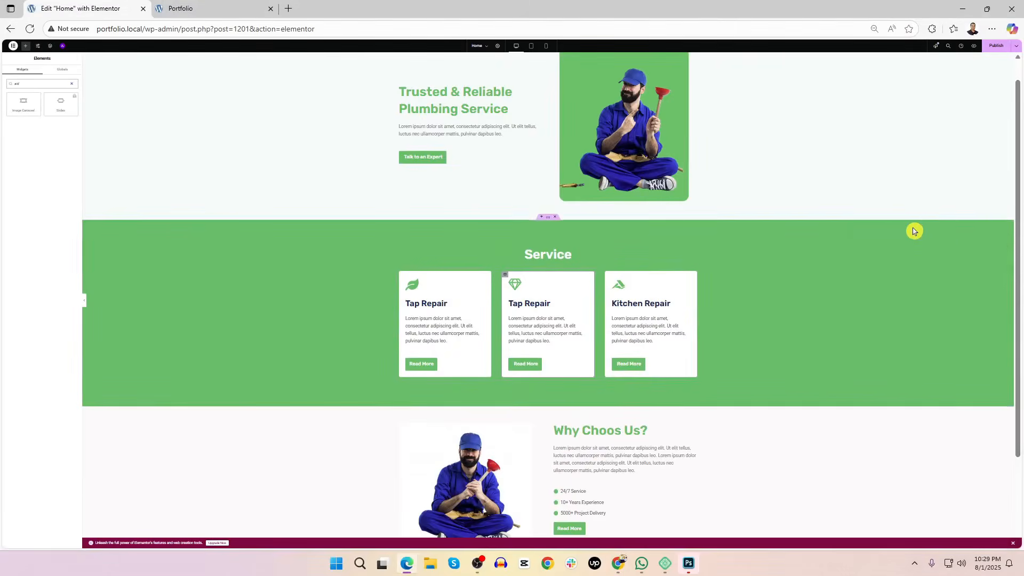
pyautogui.scroll(-1, 913, 231)
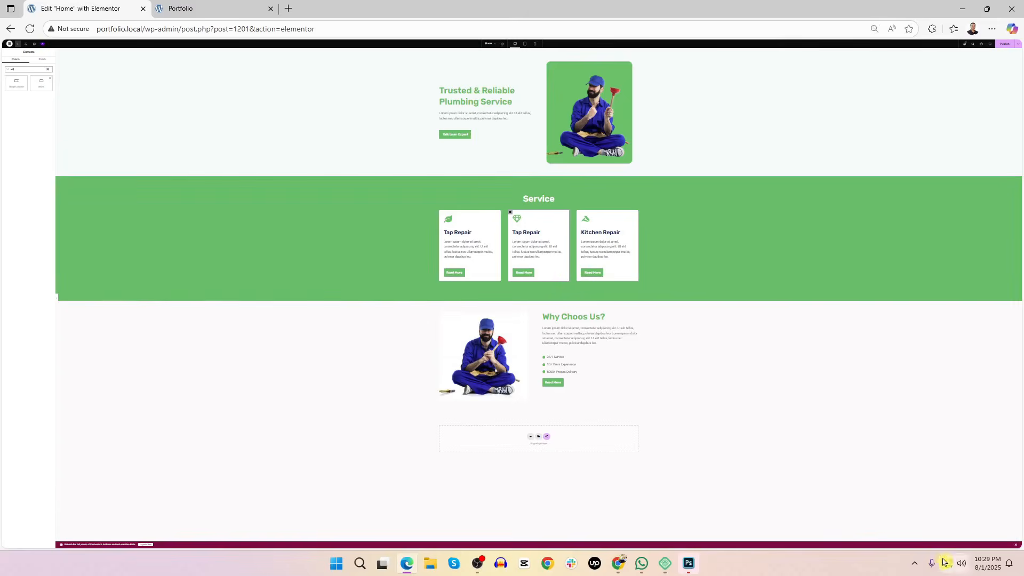
# Capture a 546x703 Lightshot screenshot of the three home page sections and save it in Downloads as the JPEG "Plumber"
pyautogui.click(915, 562)
pyautogui.click(936, 510)
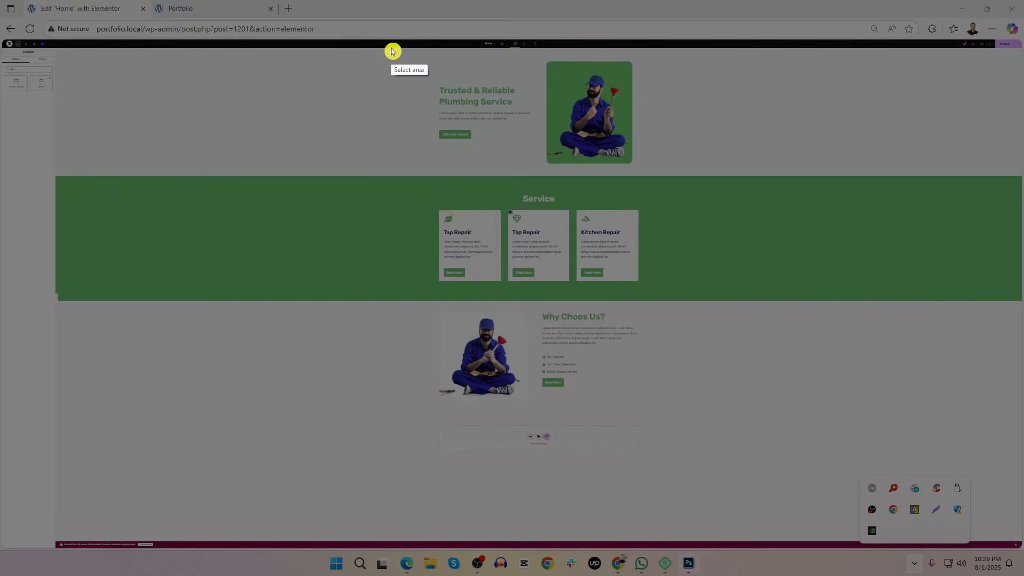
pyautogui.moveTo(391, 48); pyautogui.dragTo(677, 423)
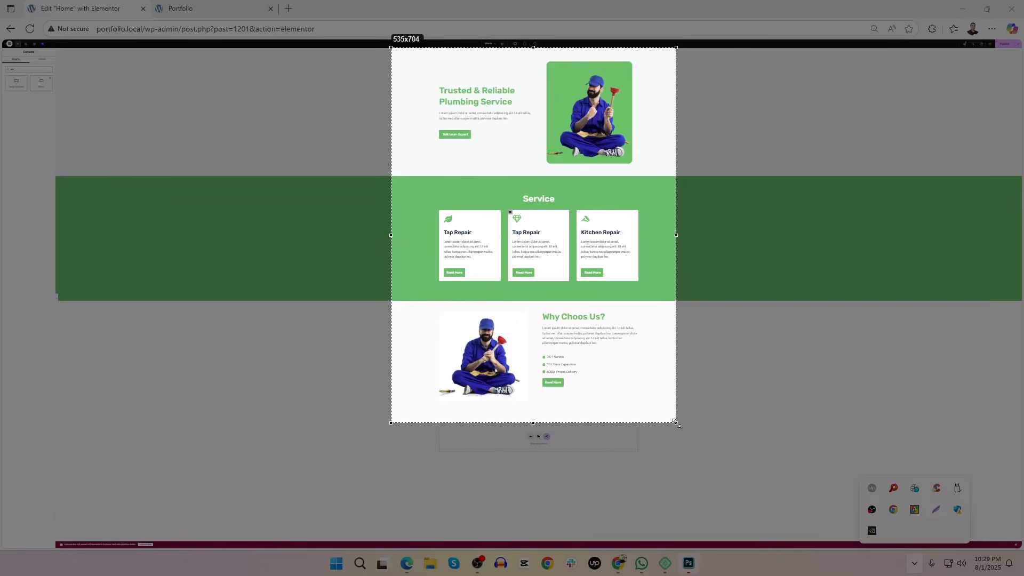
pyautogui.moveTo(675, 422); pyautogui.dragTo(682, 422)
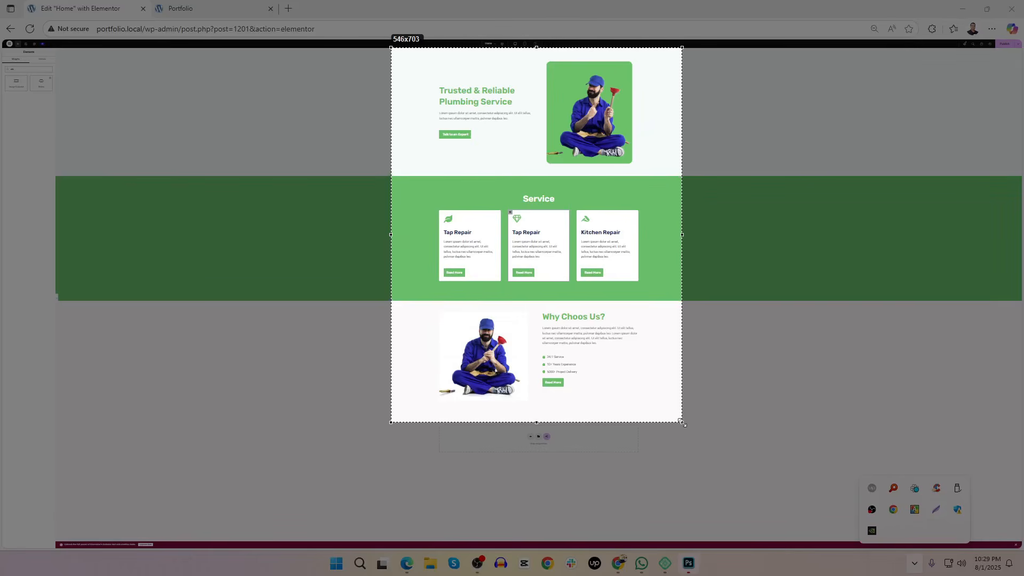
pyautogui.click(654, 434)
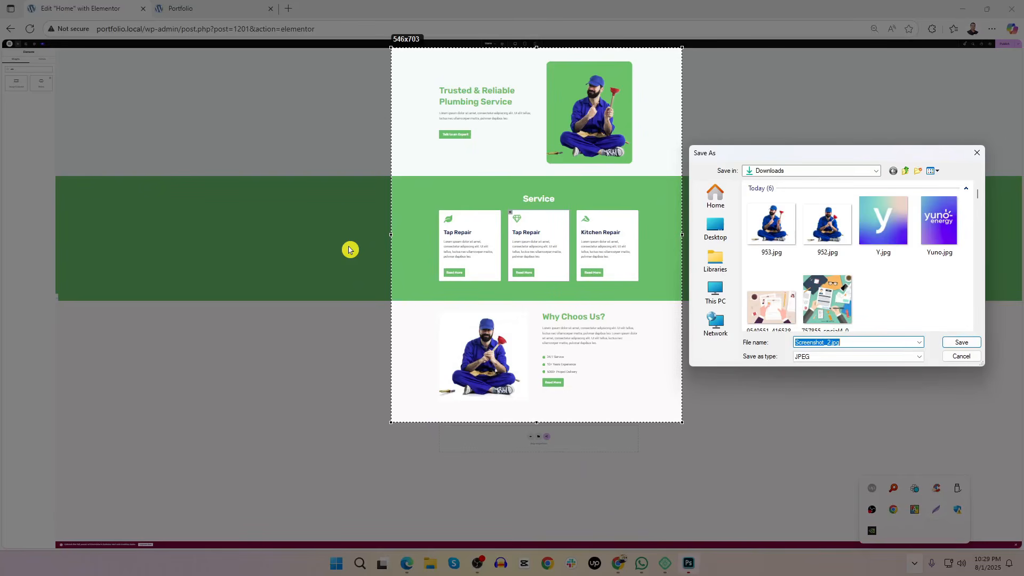
pyautogui.write('Plum')
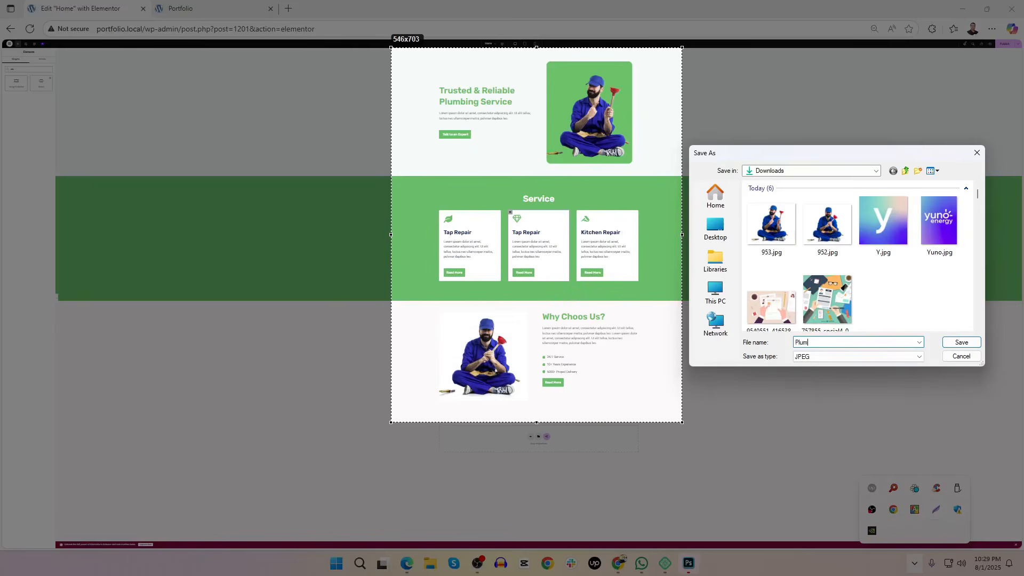
pyautogui.write('ber')
pyautogui.press('Return')
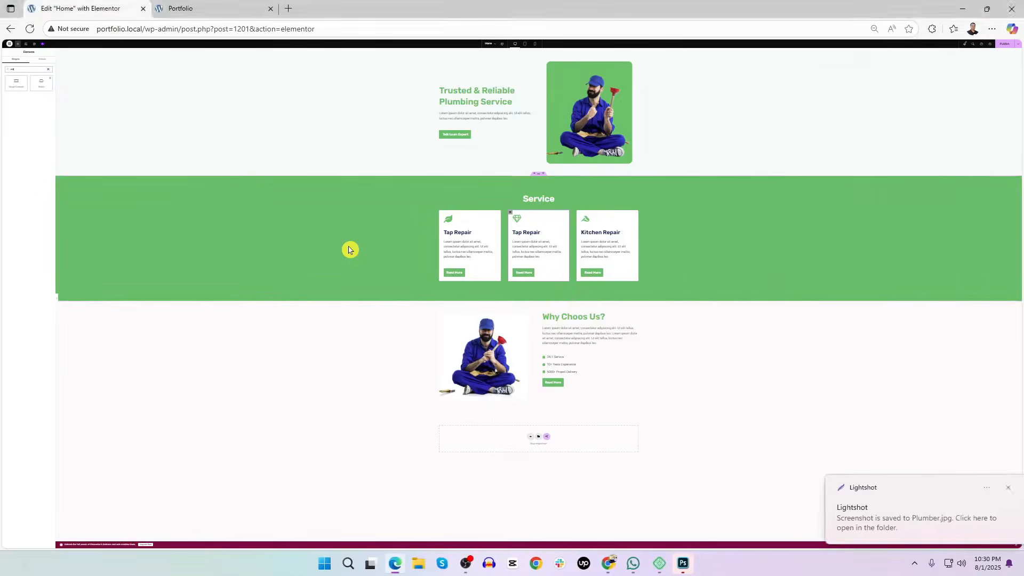
# Switch to WhatsApp and open the document file chooser for an attachment in the "Batch # 5" group chat
pyautogui.hotkey('alt', 'Tab')
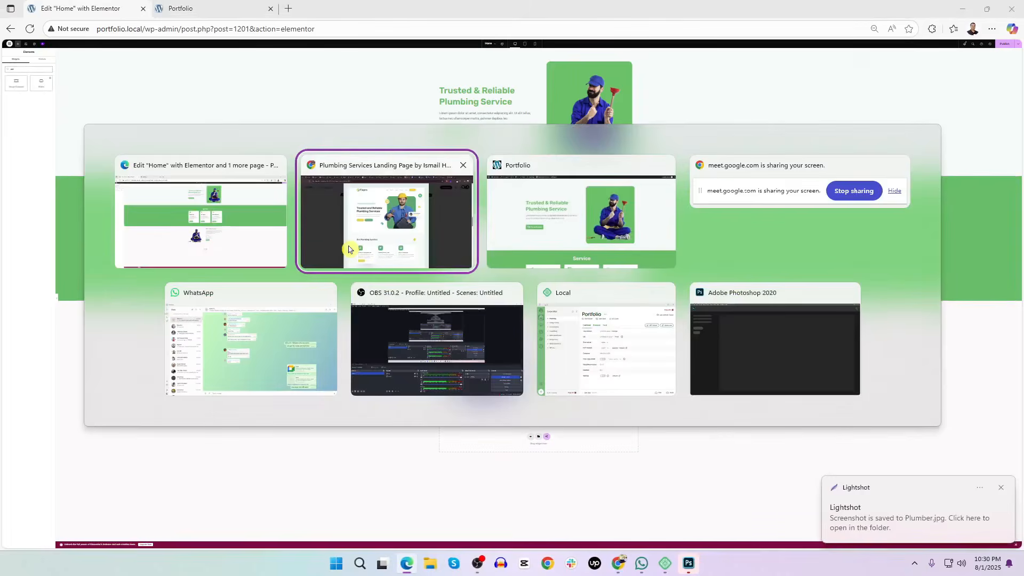
pyautogui.hotkey('alt', 'Tab')
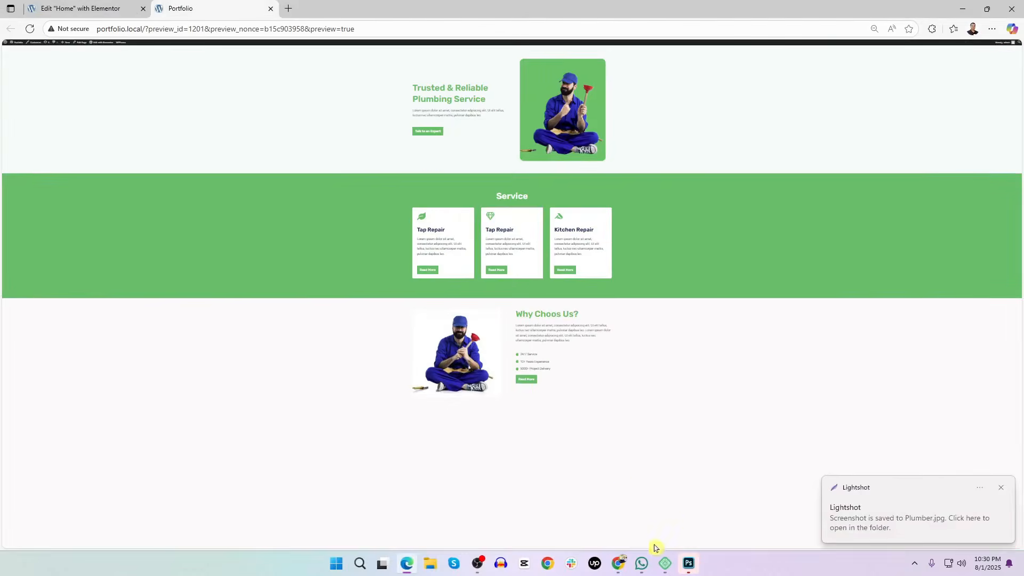
pyautogui.click(640, 560)
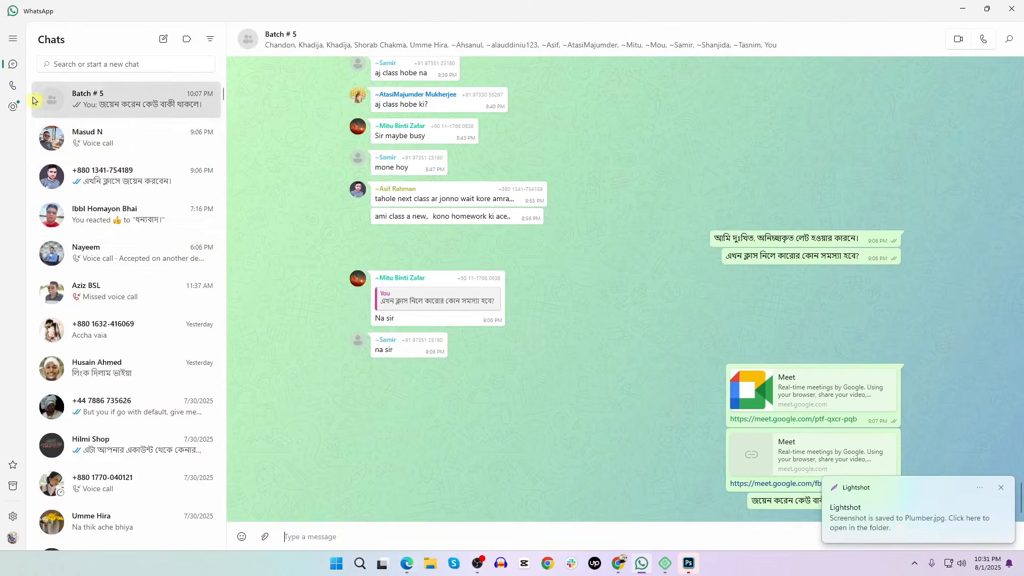
pyautogui.click(264, 537)
pyautogui.click(287, 414)
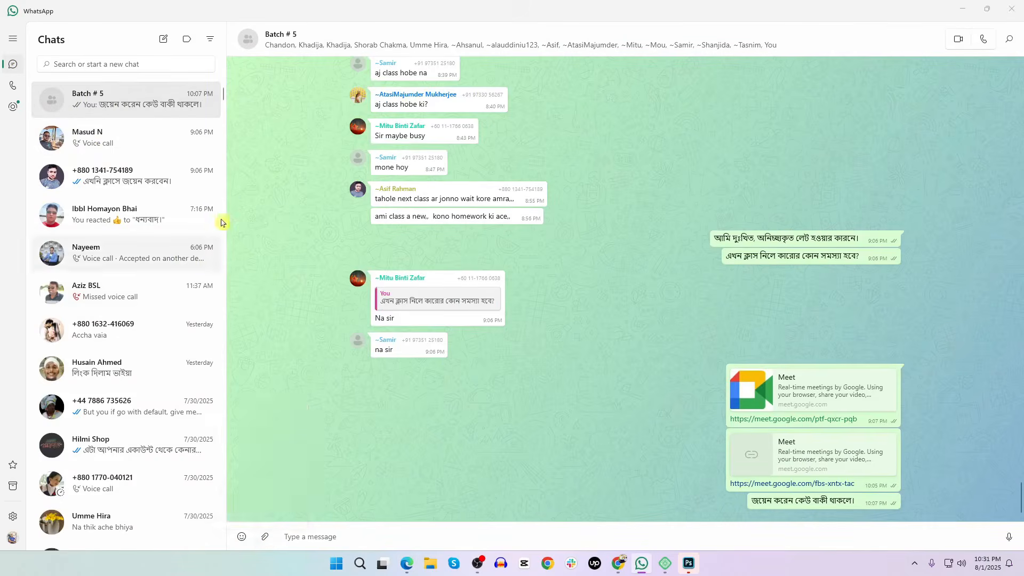
pyautogui.press('Escape')
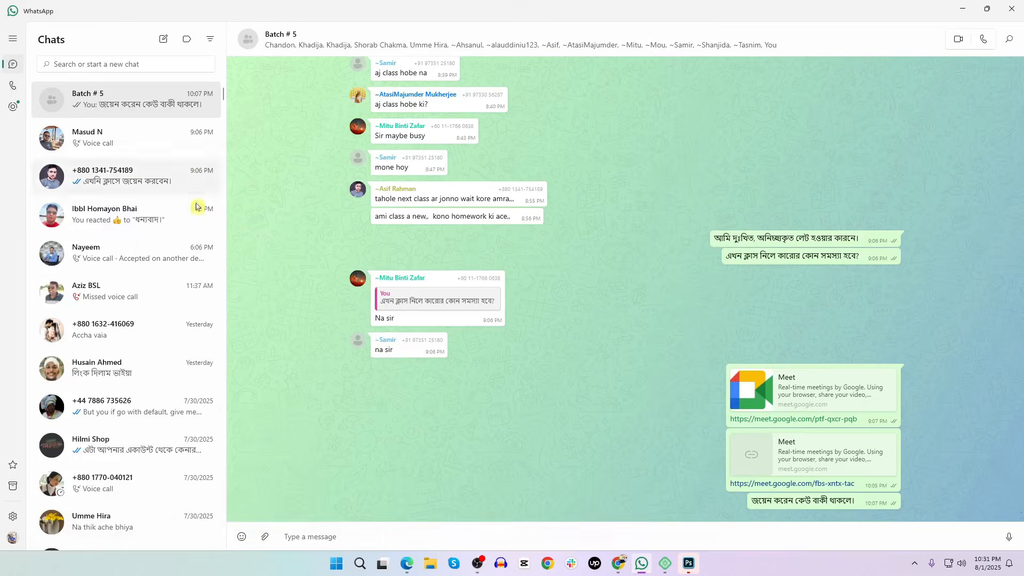
pyautogui.click(265, 537)
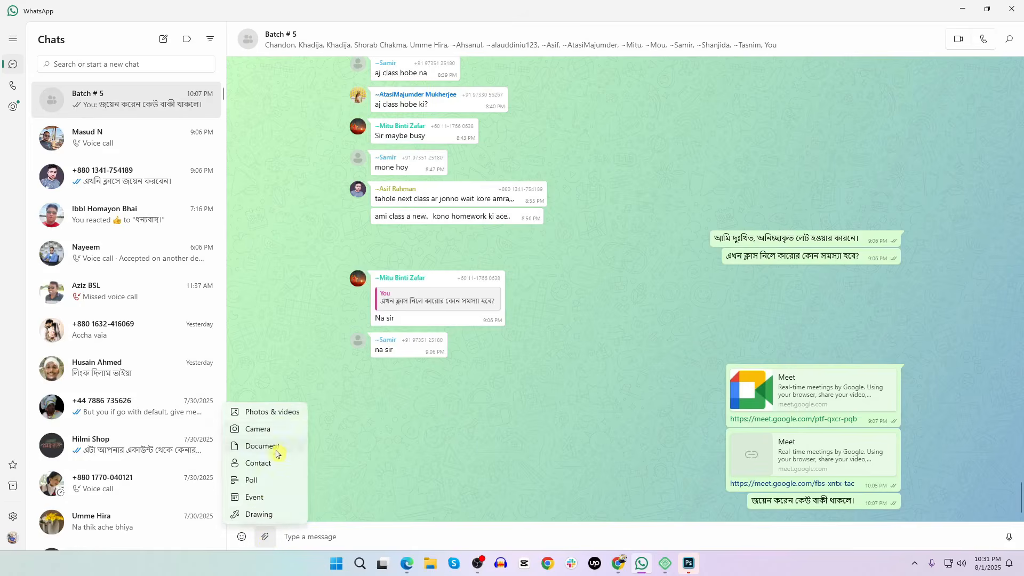
pyautogui.press('Escape')
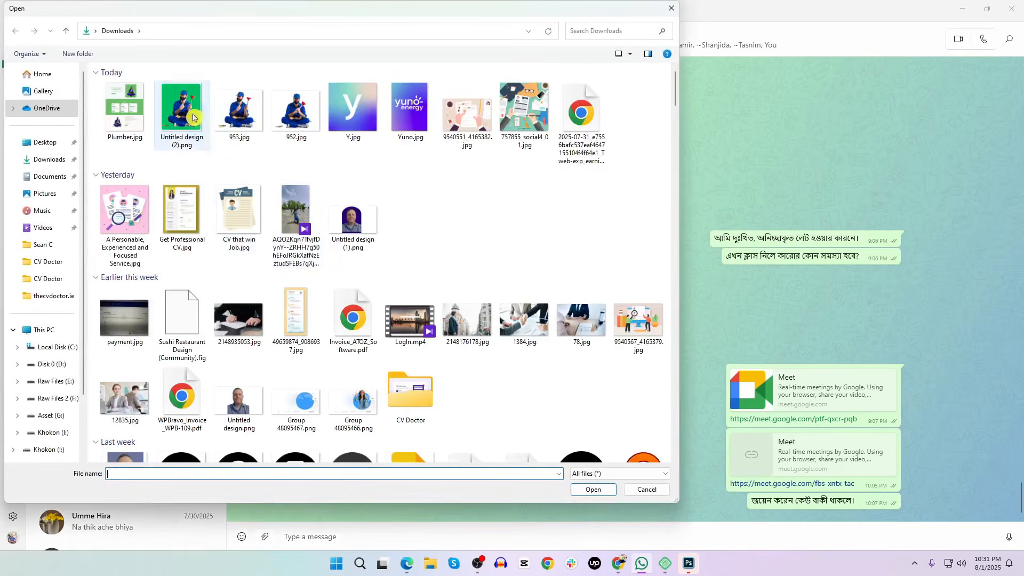
# Send Plumber.jpg, Untitled design (2).png, 953.jpg and 952.jpg from Downloads to the group as documents
pyautogui.click(193, 117)
pyautogui.keyDown('ctrl'); pyautogui.click(239, 113); pyautogui.keyUp('ctrl')
pyautogui.keyDown('ctrl'); pyautogui.click(296, 113); pyautogui.keyUp('ctrl')
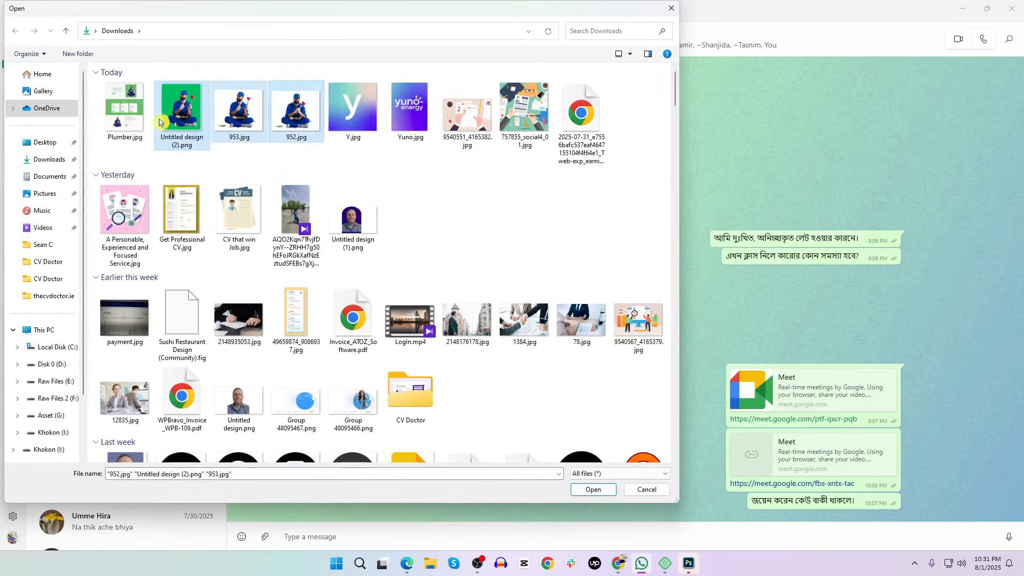
pyautogui.keyDown('ctrl'); pyautogui.click(135, 115); pyautogui.keyUp('ctrl')
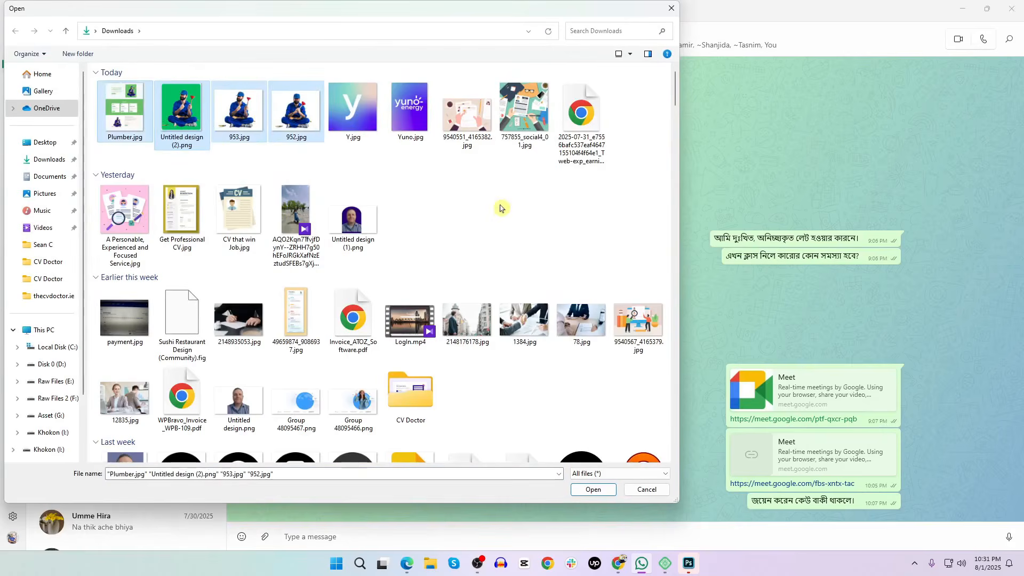
pyautogui.press('Return')
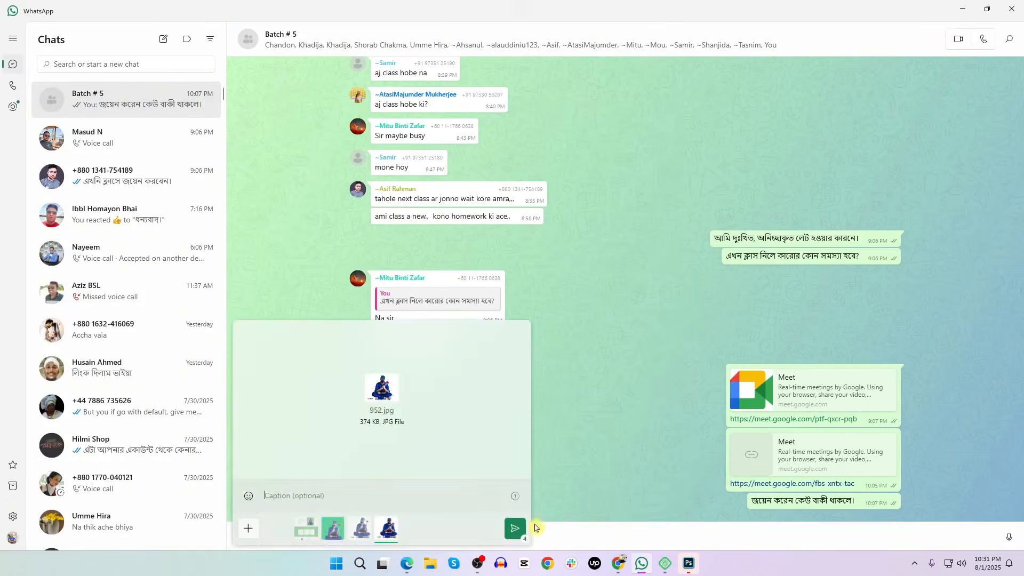
pyautogui.click(515, 528)
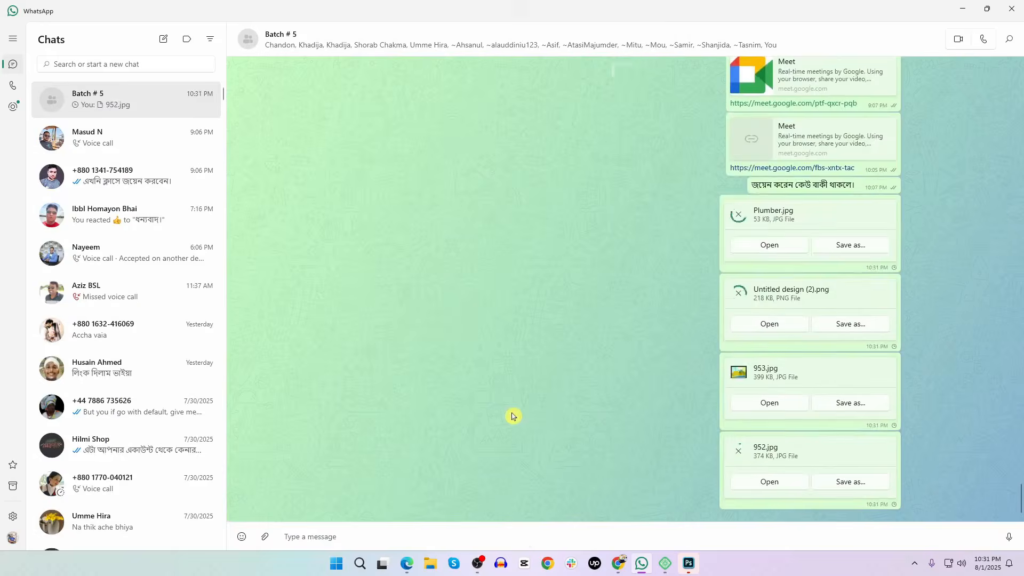
# Switch to the Dribbble plumbing design in Chrome and copy the page's web address
pyautogui.hotkey('alt', 'Tab')
pyautogui.hotkey('alt', 'Tab')
pyautogui.hotkey('alt', 'Tab')
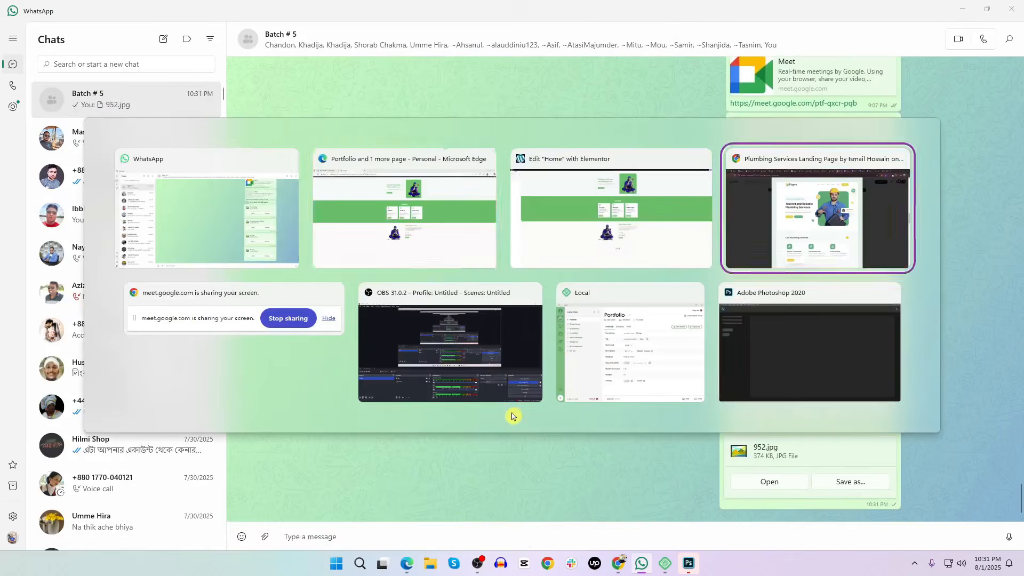
pyautogui.click(276, 34)
pyautogui.hotkey('ctrl', 'c')
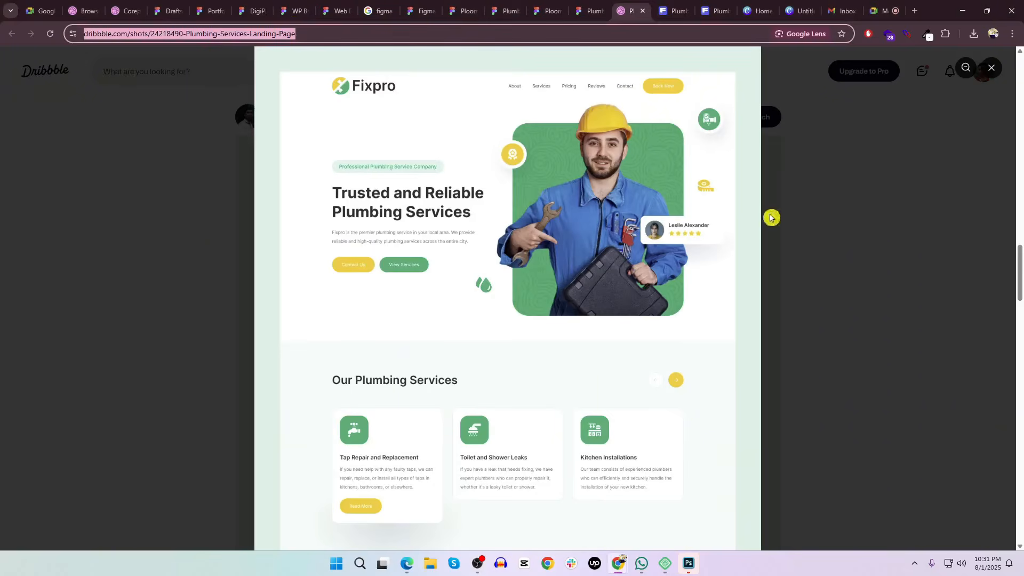
pyautogui.scroll(-12, 562, 313)
# Back in WhatsApp, send the copied Dribbble design link to the "Batch # 5" group
pyautogui.hotkey('alt', 'Tab')
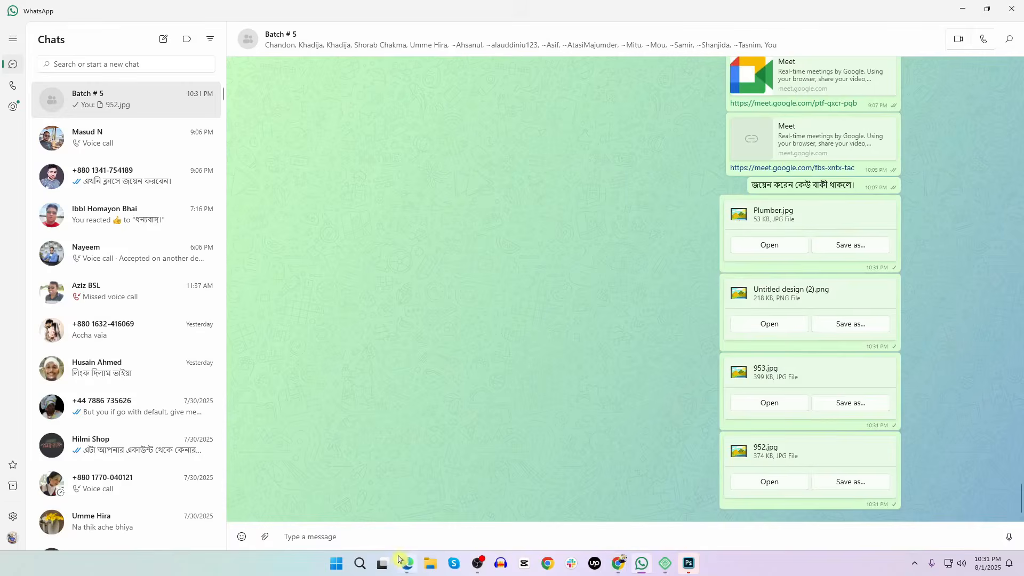
pyautogui.click(406, 535)
pyautogui.hotkey('ctrl', 'v')
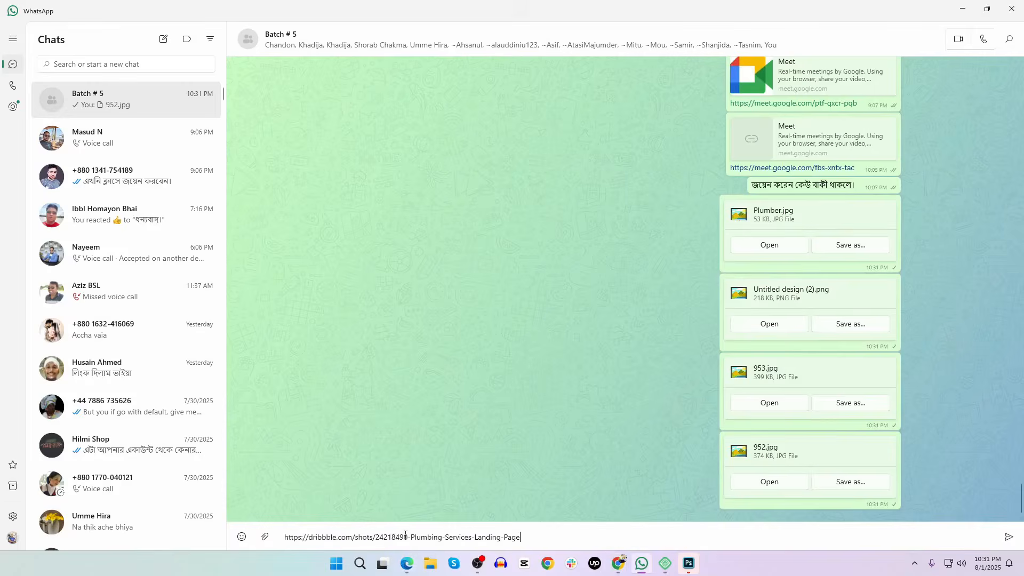
pyautogui.press('Return')
# Return to the Dribbble design in Chrome and save its full image to the Desktop as a WEBP file under the suggested name
pyautogui.hotkey('alt', 'Tab')
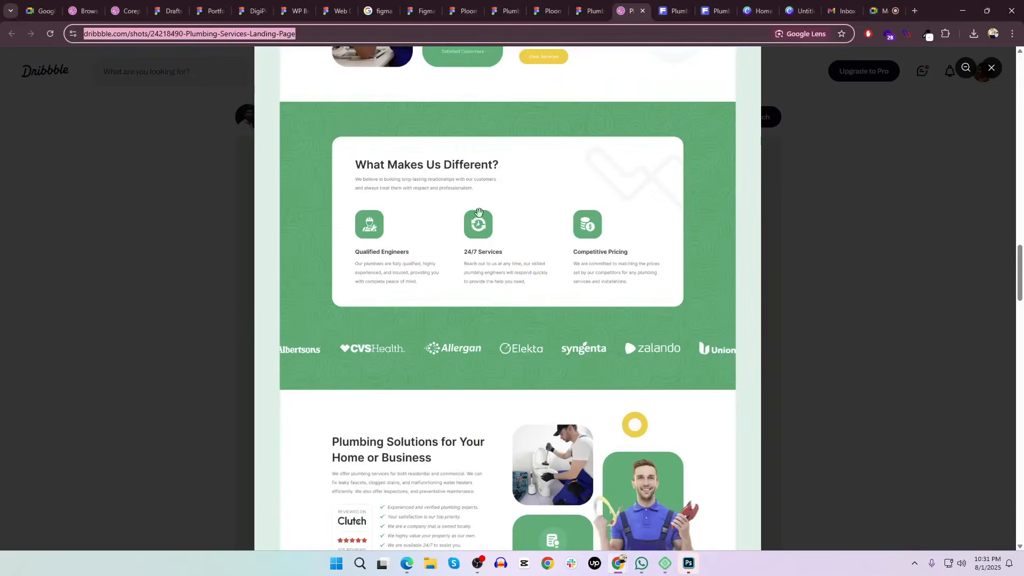
pyautogui.rightClick(478, 189)
pyautogui.click(527, 218)
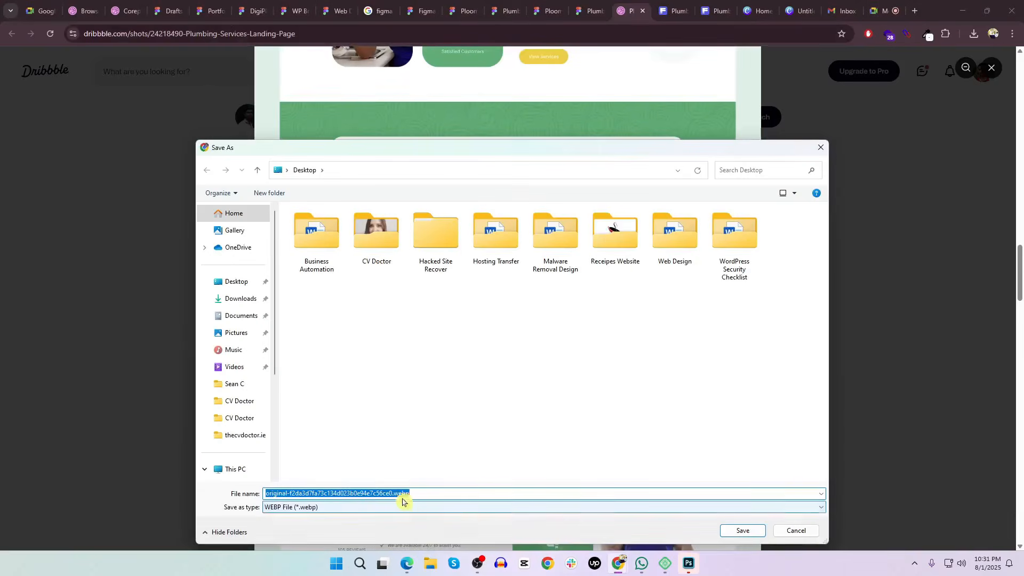
pyautogui.click(742, 530)
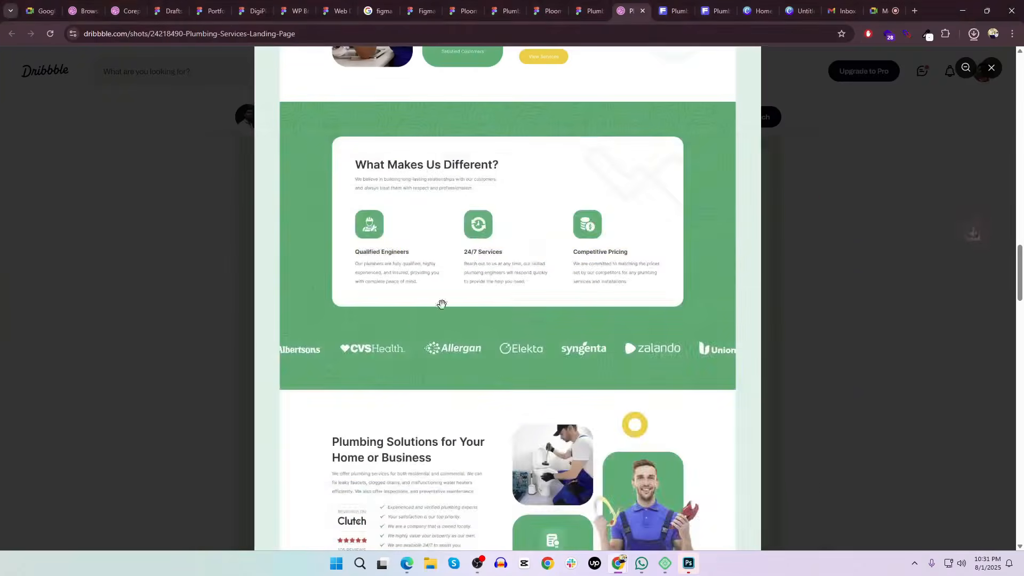
pyautogui.hotkey('alt', 'Tab')
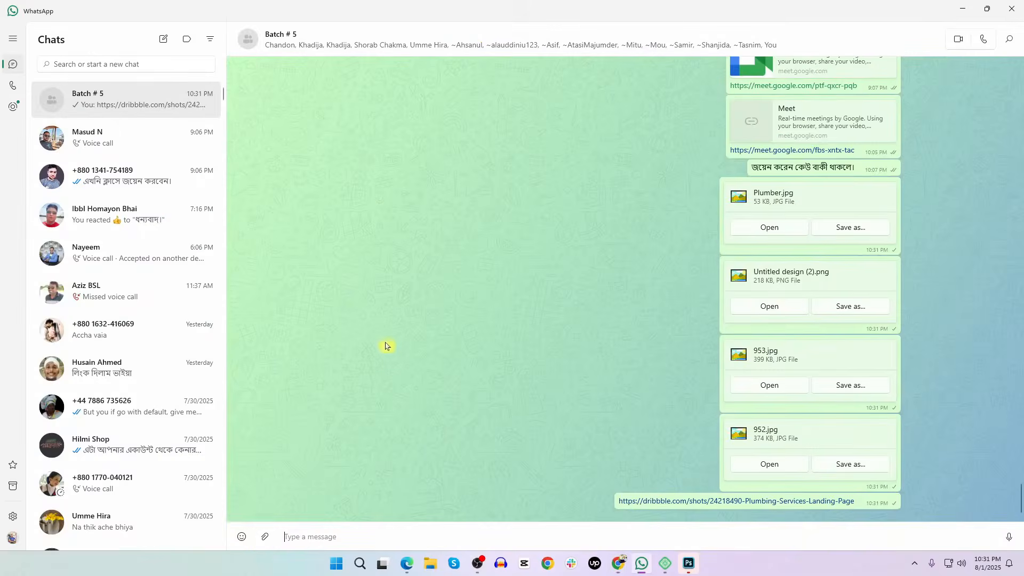
pyautogui.click(264, 537)
pyautogui.click(269, 451)
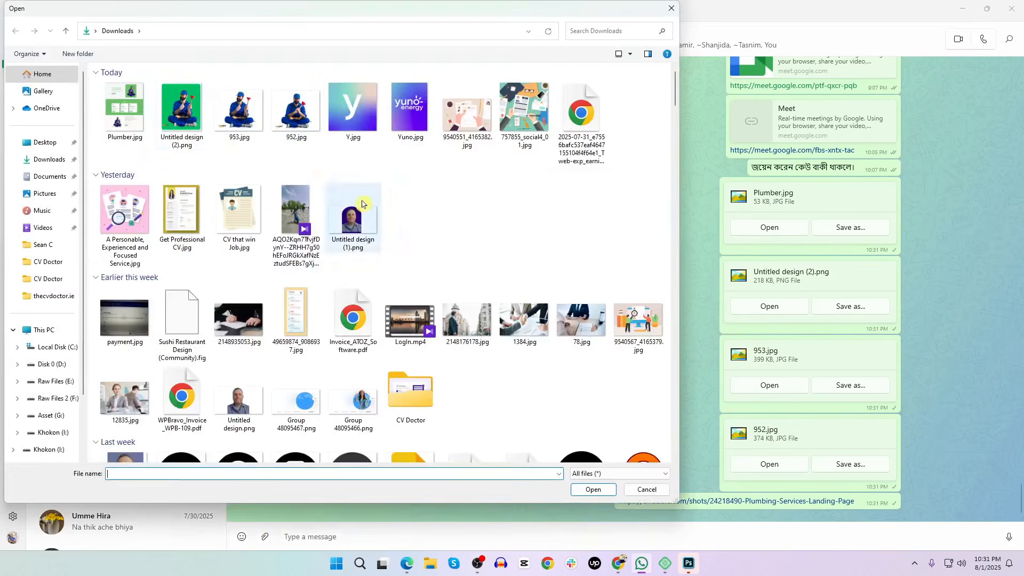
pyautogui.press('Escape')
pyautogui.hotkey('alt', 'Tab')
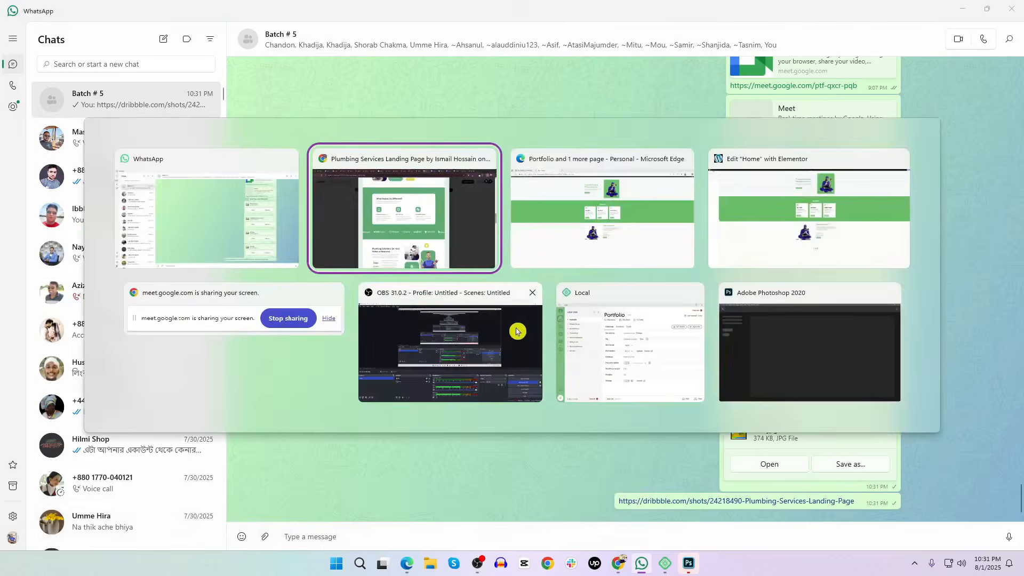
pyautogui.rightClick(486, 191)
pyautogui.click(518, 218)
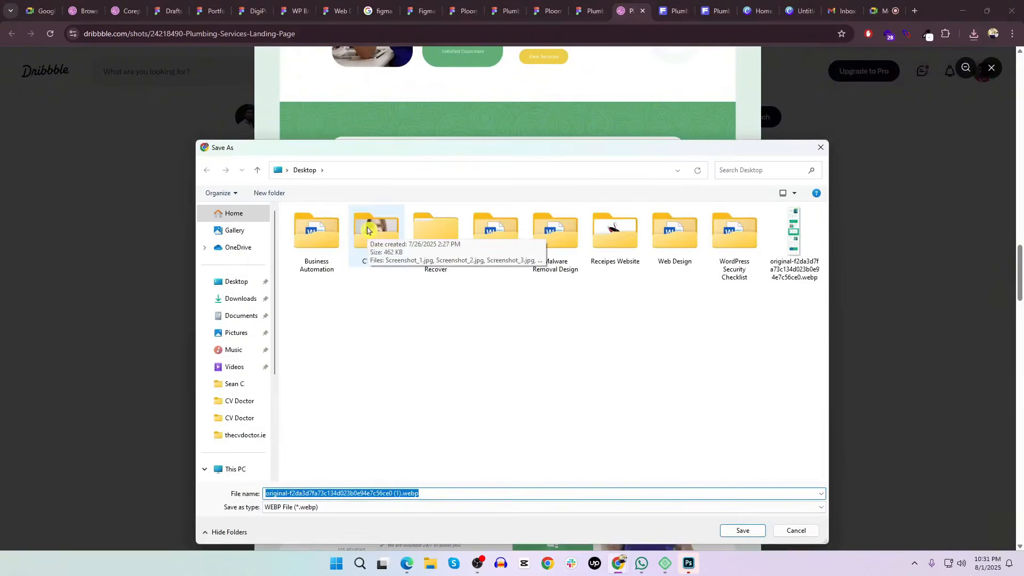
pyautogui.press('Escape')
# Switch to WhatsApp and send the saved "original-…" WEBP design image from the Desktop to the "Batch # 5" group as a document
pyautogui.hotkey('alt', 'Tab')
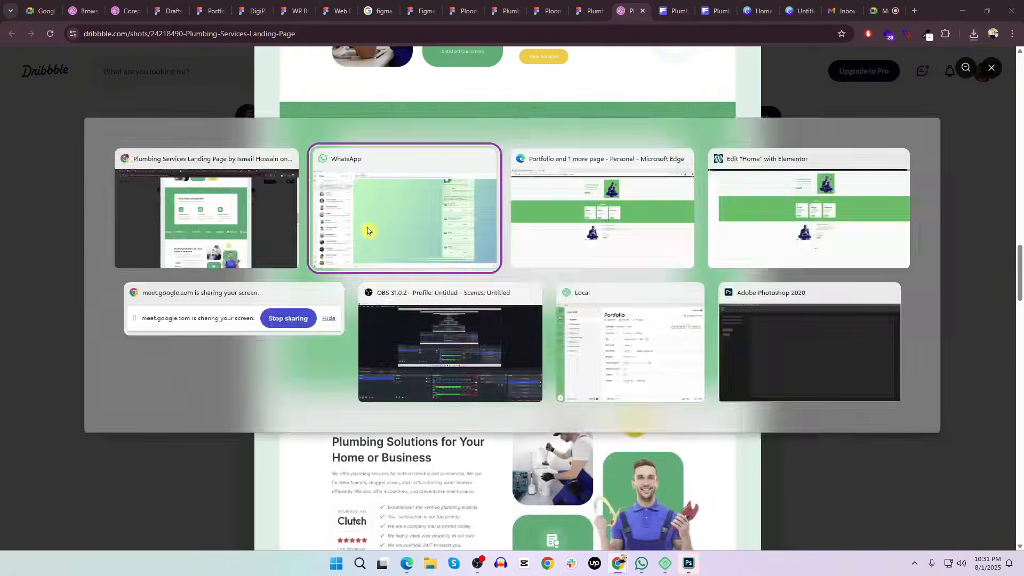
pyautogui.click(265, 536)
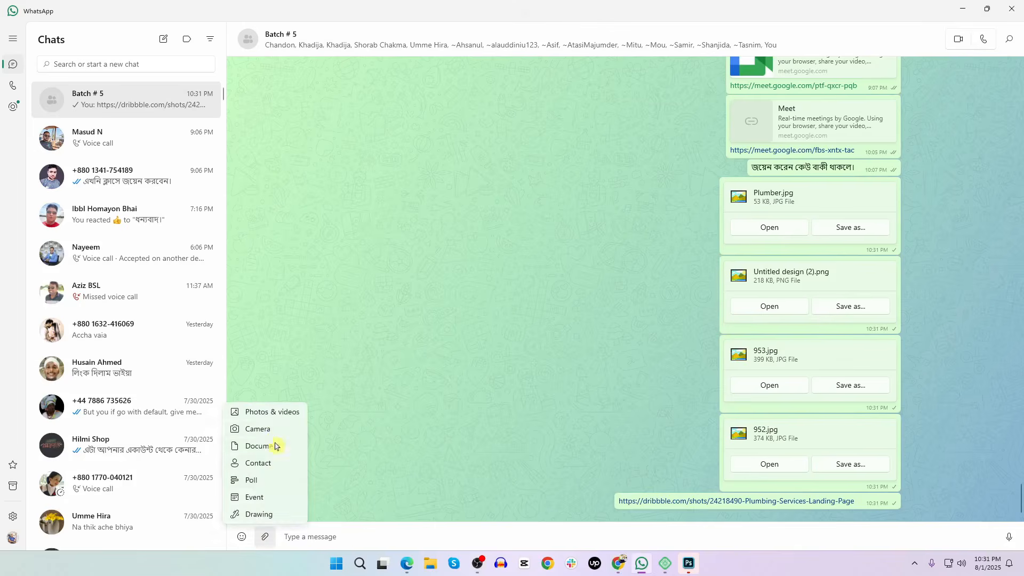
pyautogui.click(272, 445)
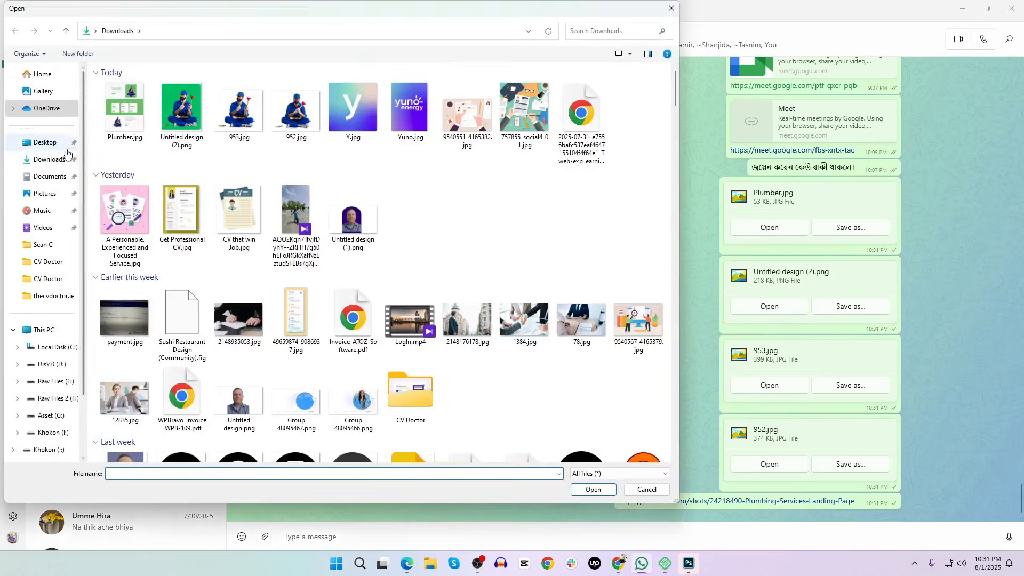
pyautogui.click(54, 147)
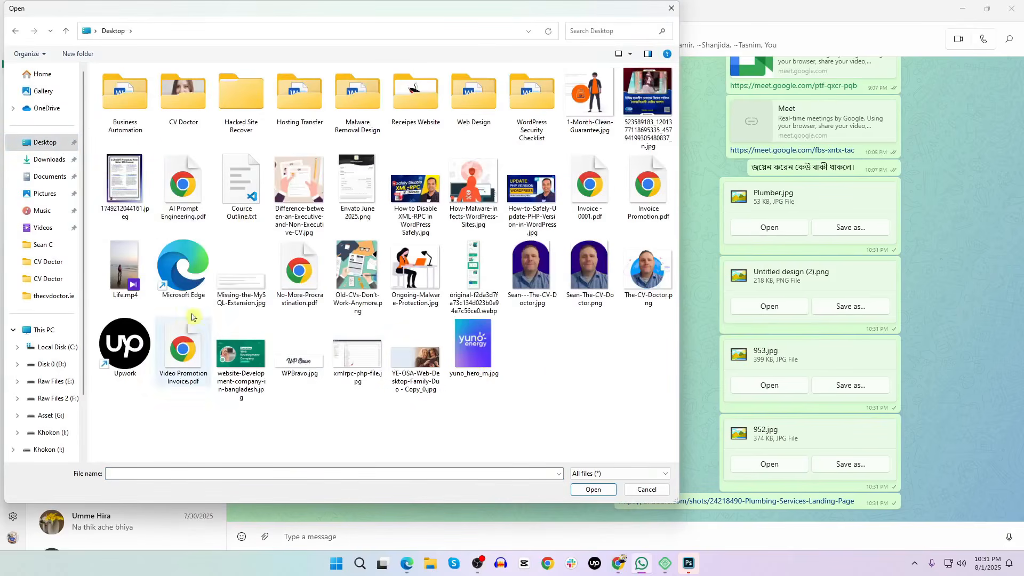
pyautogui.press('o')
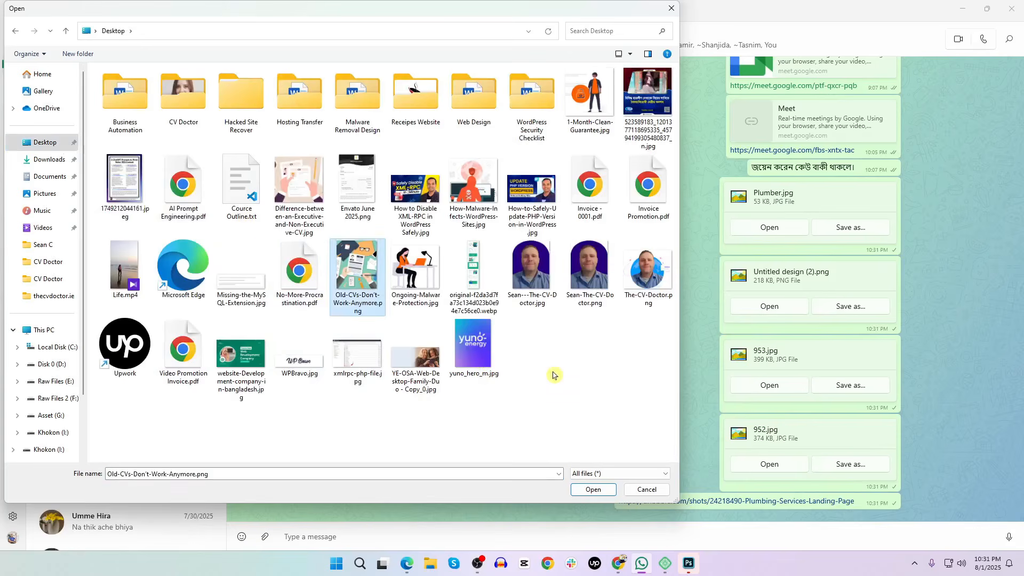
pyautogui.press('o')
pyautogui.press('o')
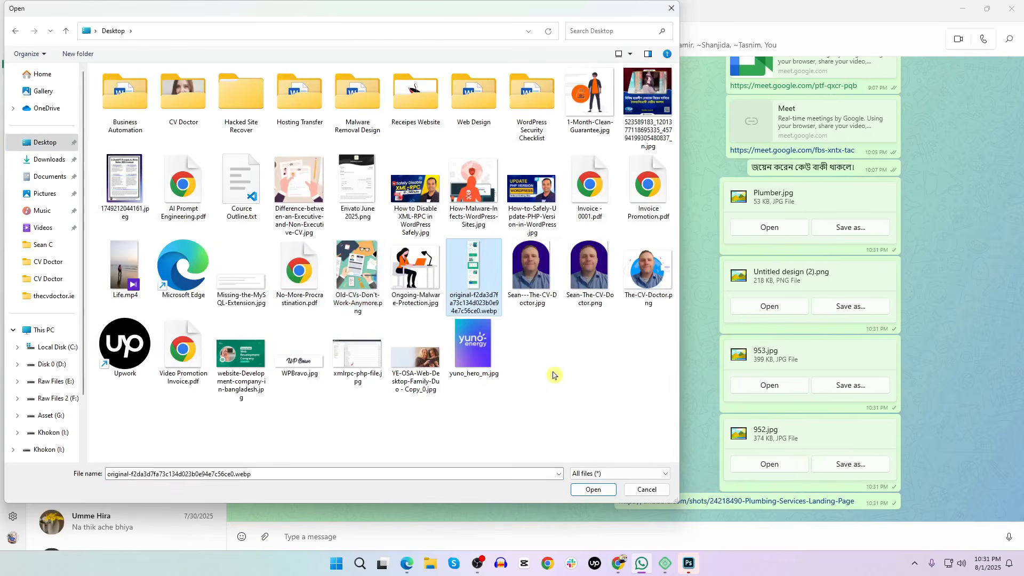
pyautogui.doubleClick(488, 278)
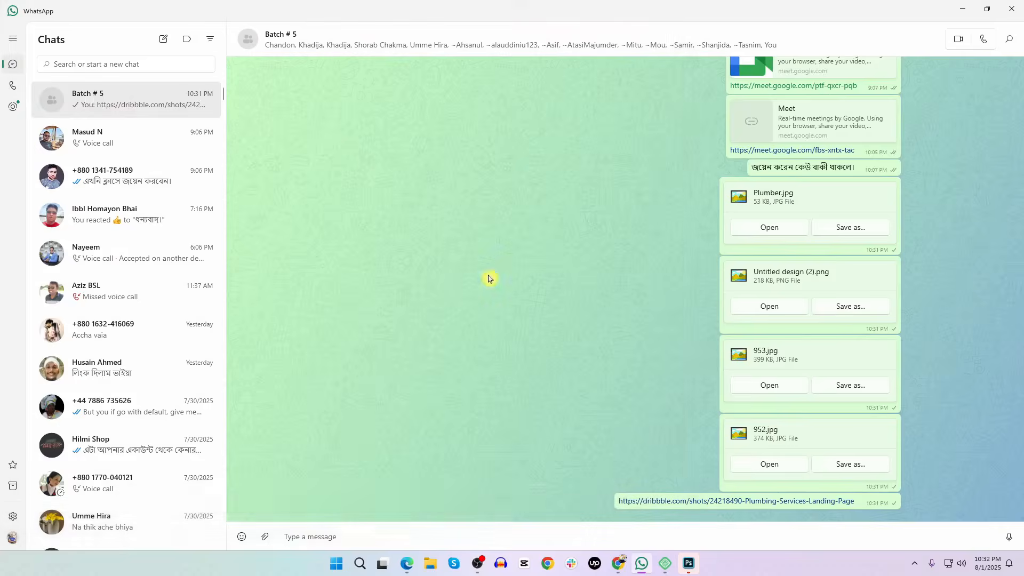
pyautogui.click(515, 529)
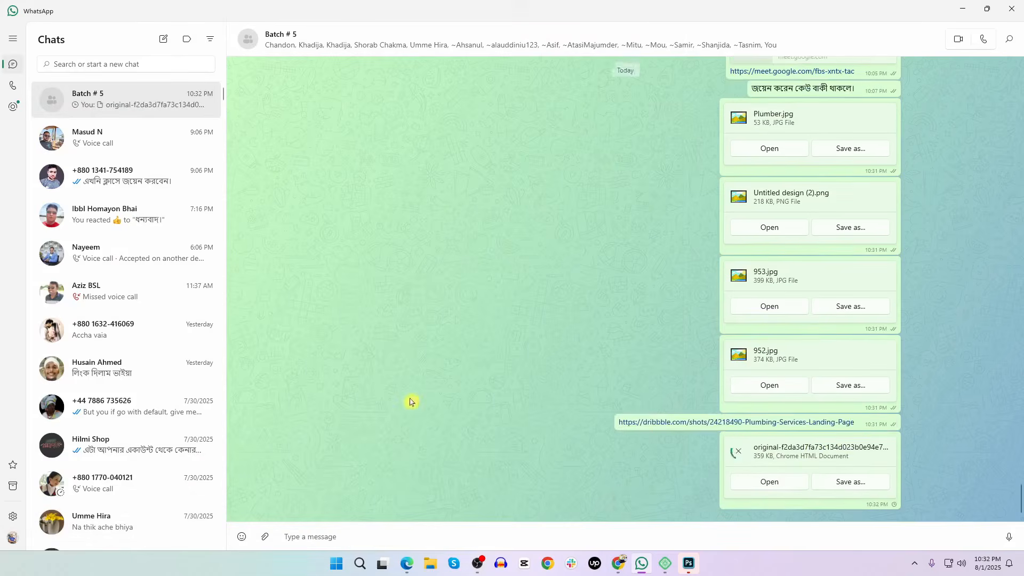
# Return to the Dribbble design in Chrome and review it enlarged, from the brand logo strip to the customer reviews section
pyautogui.hotkey('alt', 'Tab')
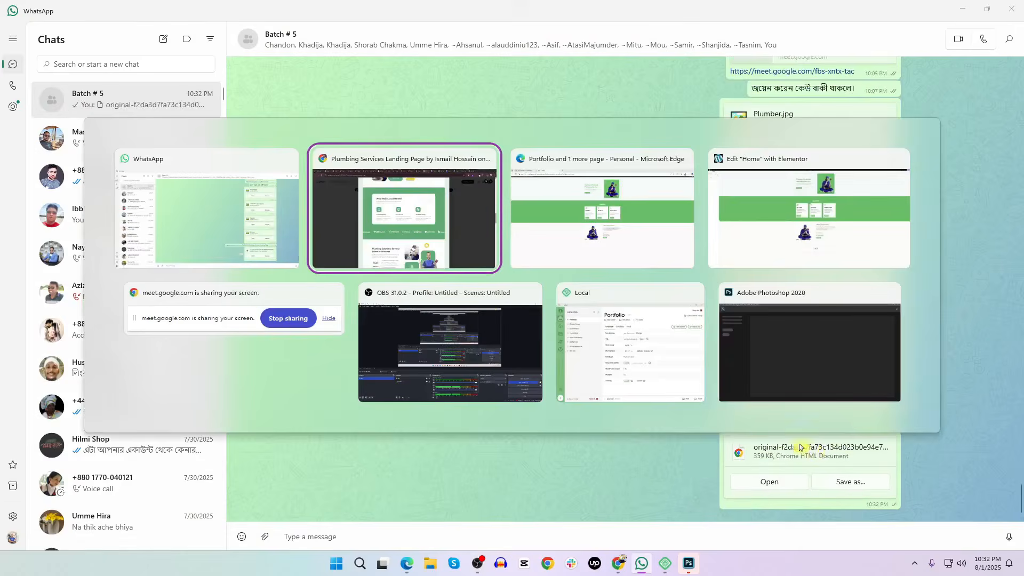
pyautogui.scroll(4, 457, 239)
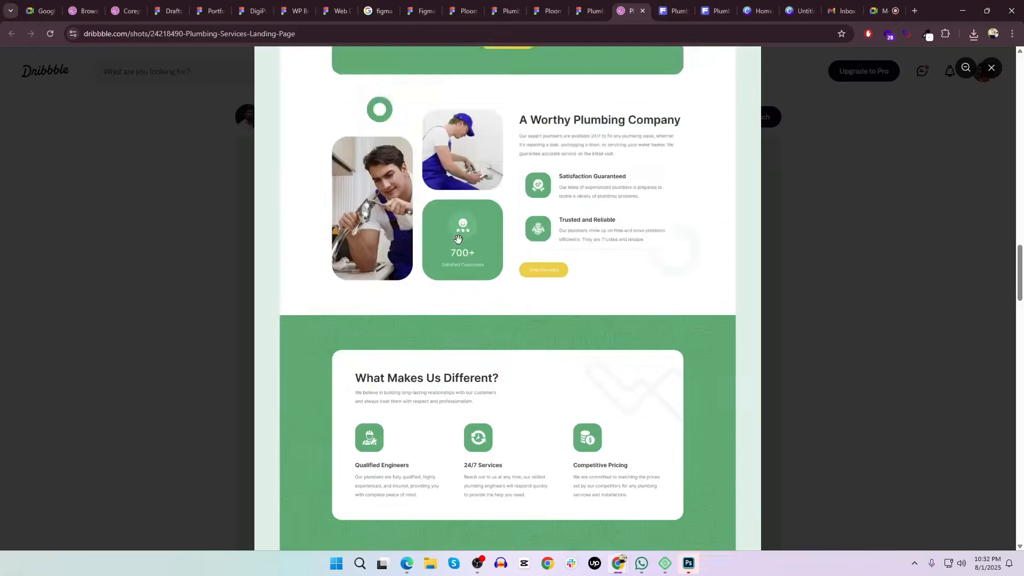
pyautogui.scroll(-5, 458, 238)
pyautogui.click(483, 230)
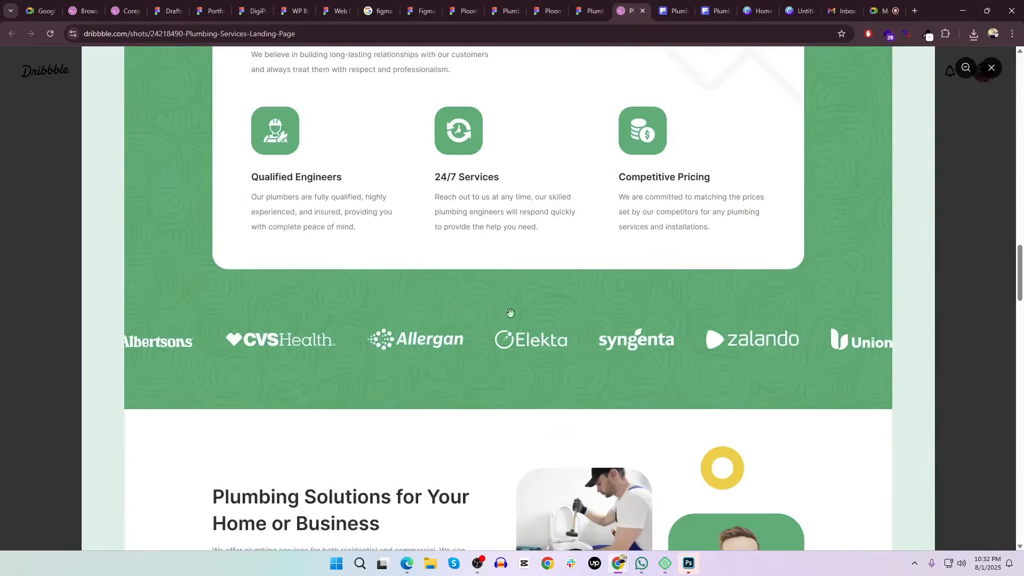
pyautogui.scroll(-6, 475, 356)
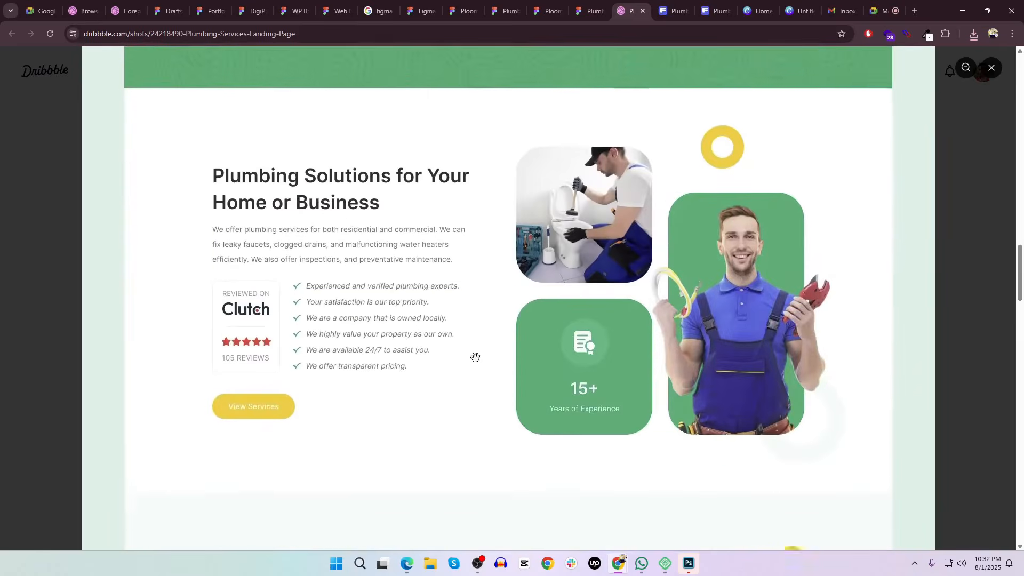
pyautogui.scroll(-1, 476, 357)
pyautogui.scroll(-2, 414, 398)
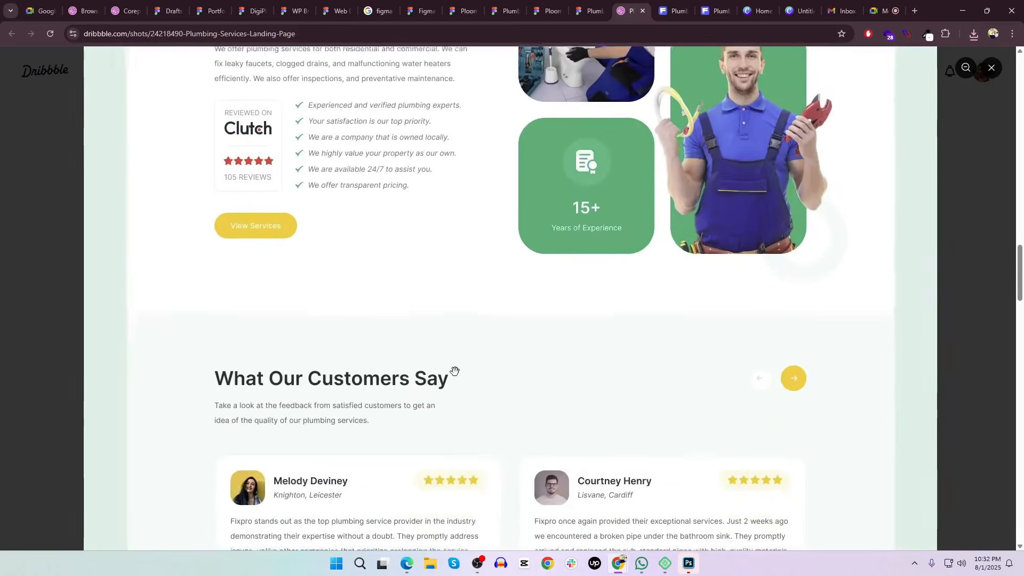
# Examine the enlarged Dribbble design from the customer reviews to the footer, including the hero, services and company sections
pyautogui.scroll(-3, 455, 371)
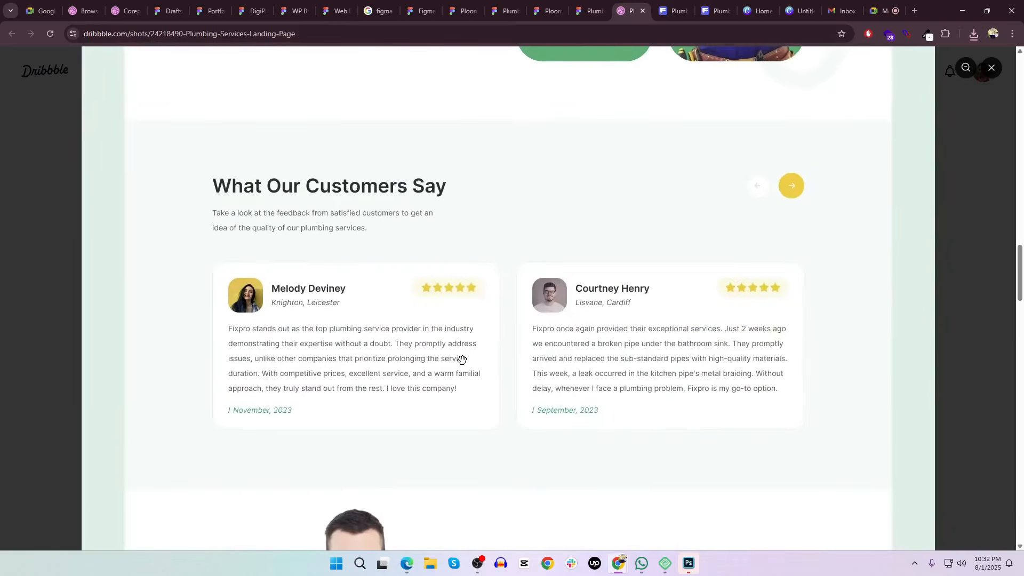
pyautogui.click(461, 359)
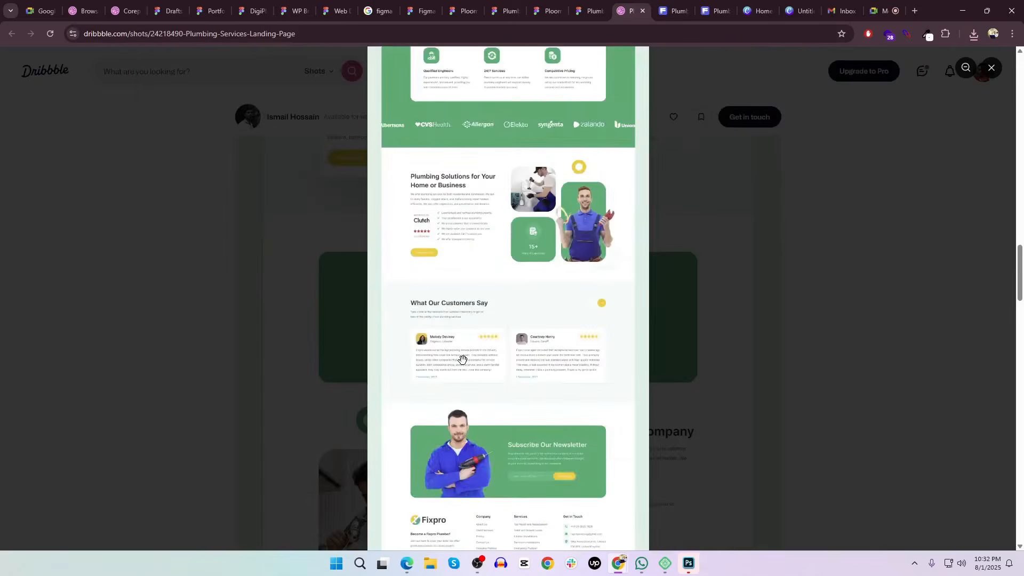
pyautogui.scroll(10, 462, 359)
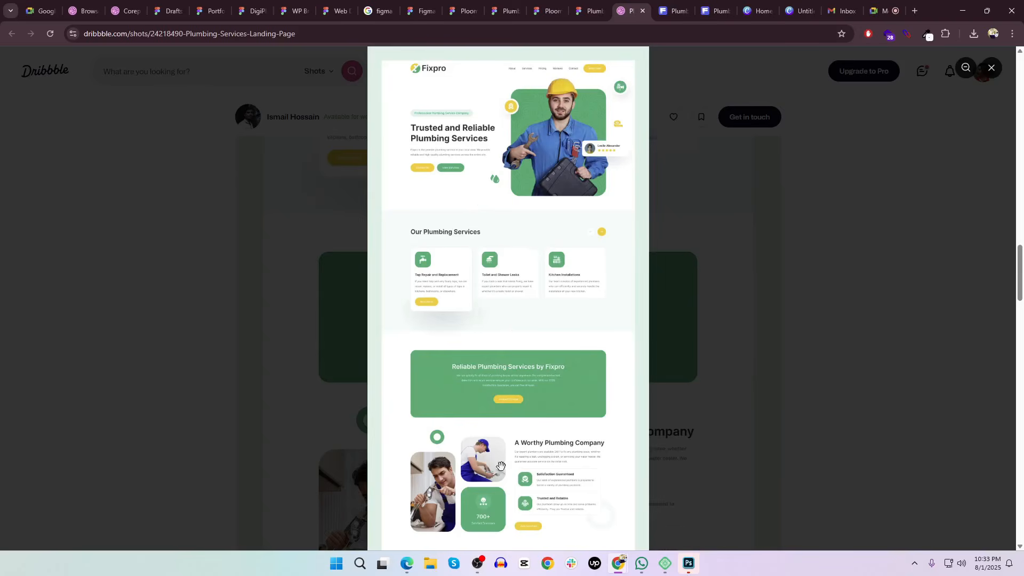
pyautogui.moveTo(501, 466); pyautogui.dragTo(505, 265)
pyautogui.moveTo(504, 452); pyautogui.dragTo(509, 206)
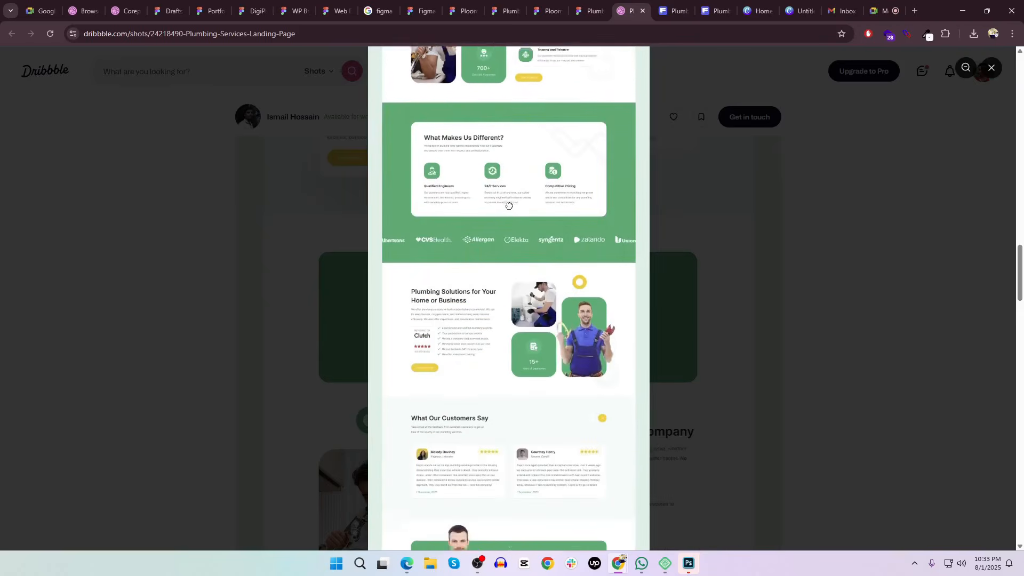
pyautogui.moveTo(483, 469); pyautogui.dragTo(487, 249)
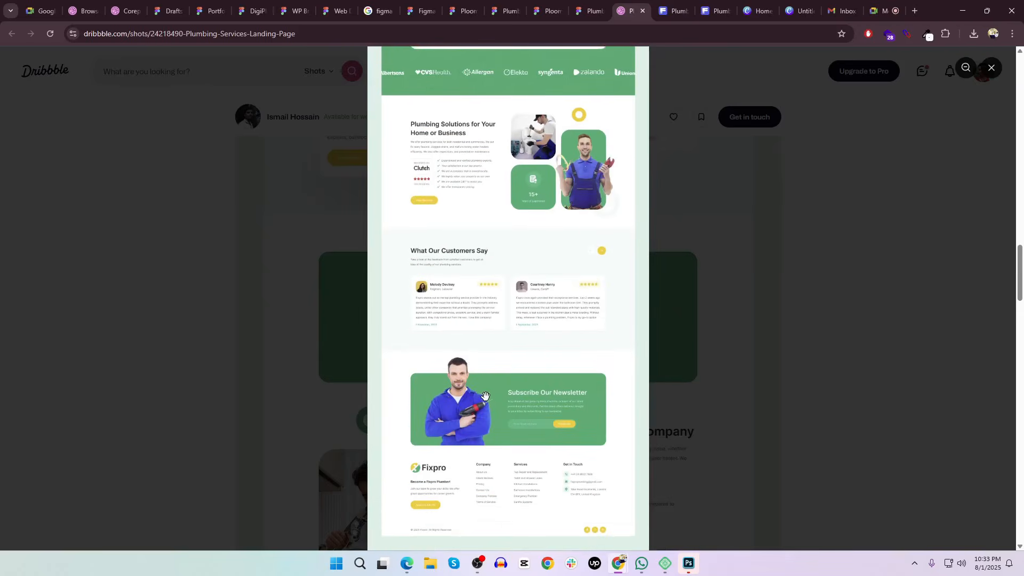
pyautogui.scroll(5, 486, 395)
pyautogui.scroll(-3, 485, 396)
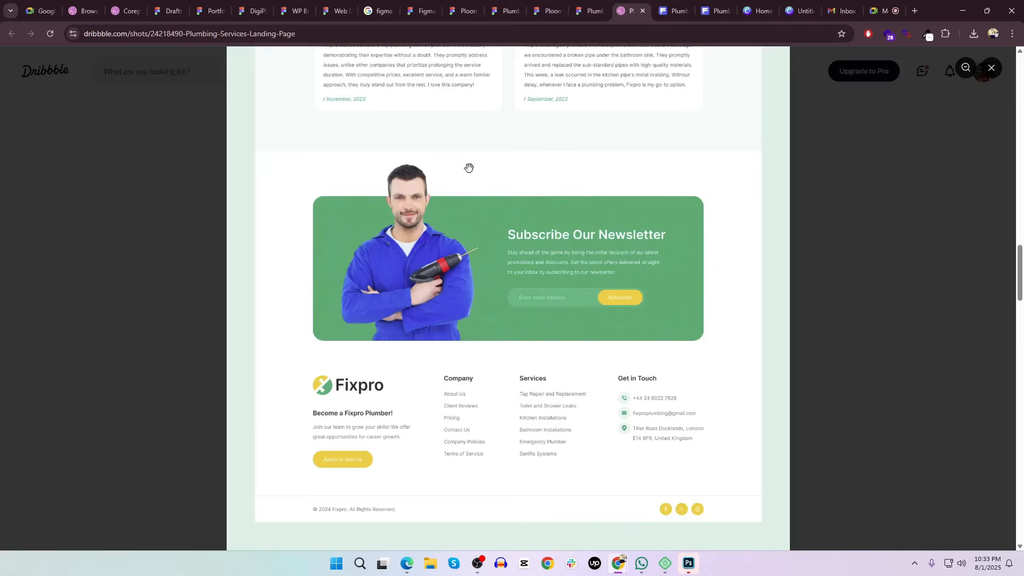
pyautogui.scroll(8, 468, 168)
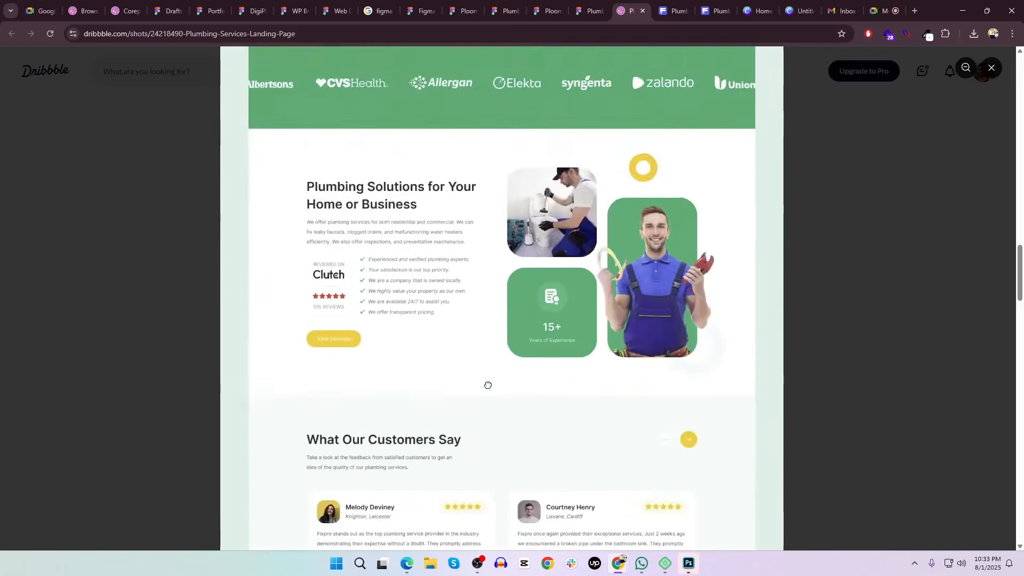
pyautogui.scroll(12, 488, 385)
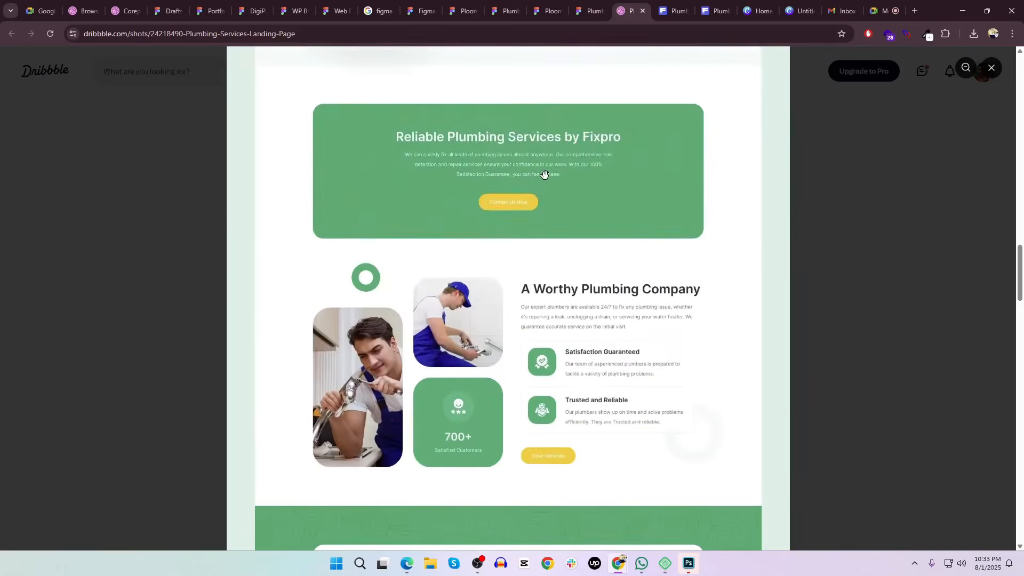
# Switch to the Portfolio preview in Edge and review its hero, Service and Why Choos Us sections at 67% zoom
pyautogui.hotkey('alt', 'Tab')
pyautogui.click(545, 178)
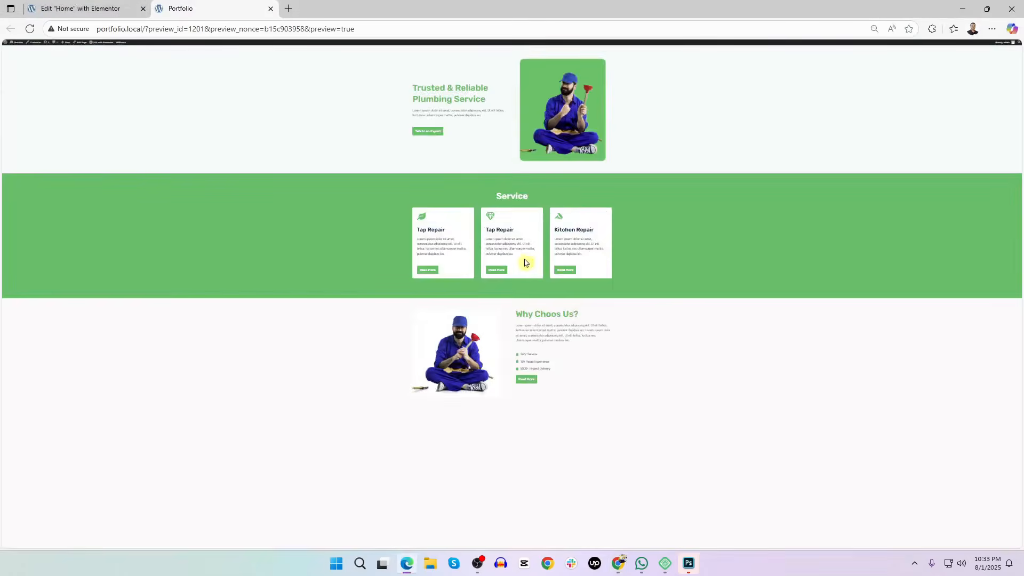
pyautogui.hotkey('ctrl', '+')
pyautogui.scroll(-1, 545, 261)
pyautogui.hotkey('ctrl', '-')
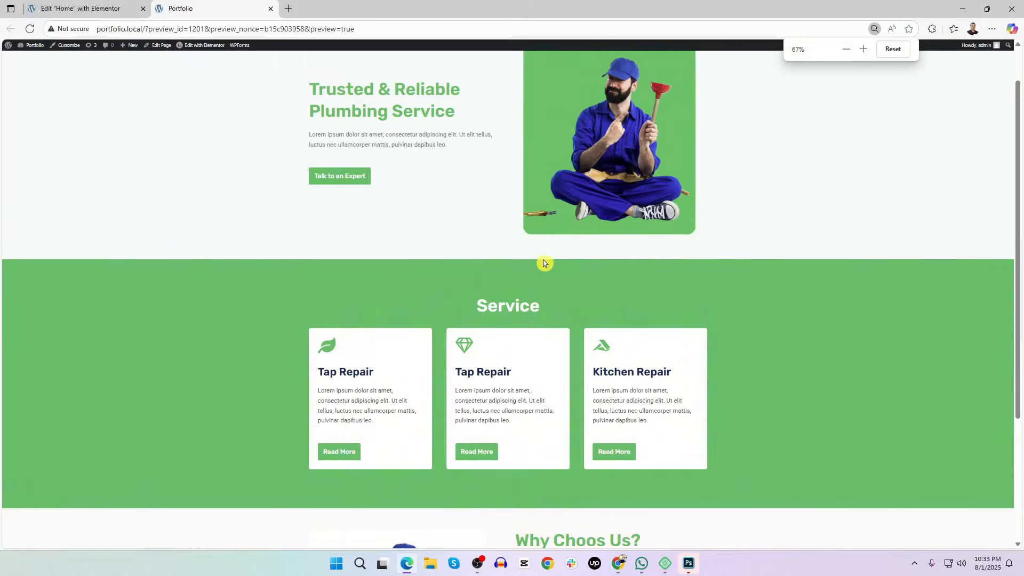
pyautogui.scroll(-3, 544, 264)
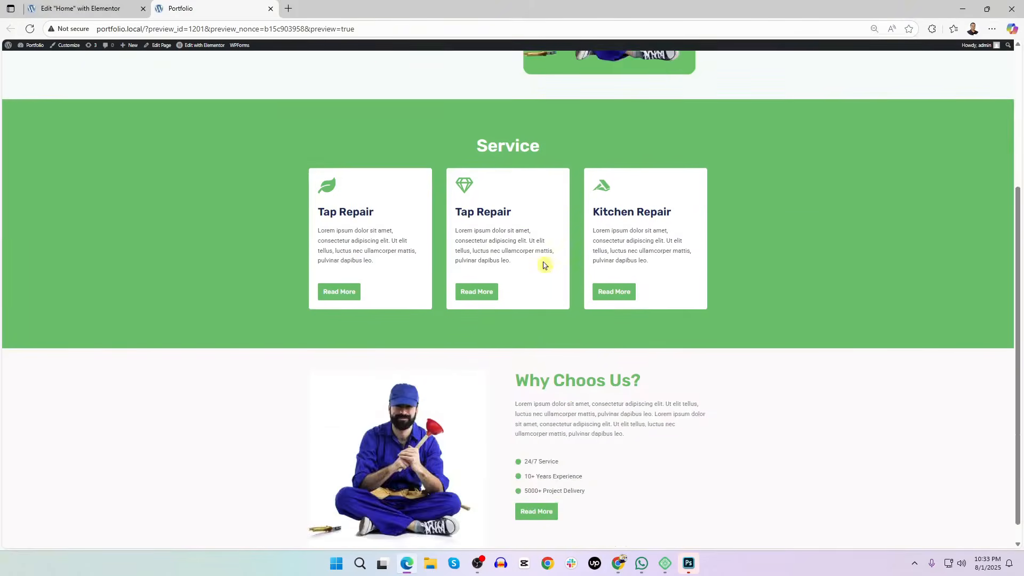
pyautogui.scroll(1, 544, 265)
pyautogui.scroll(3, 544, 266)
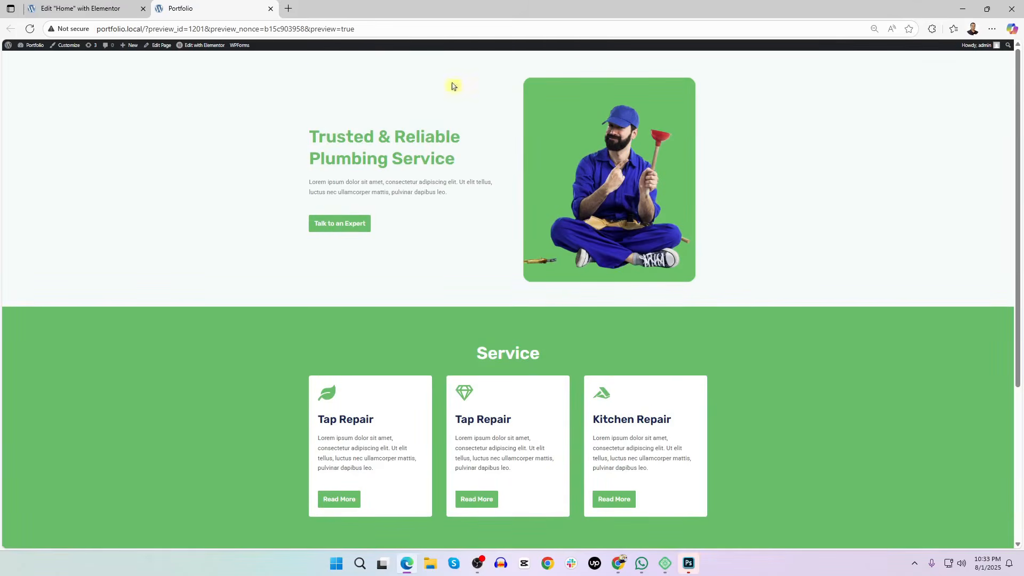
# Return to the Home page's Elementor editor in Edge at 100% zoom and clear the widget search
pyautogui.hotkey('alt', 'Tab')
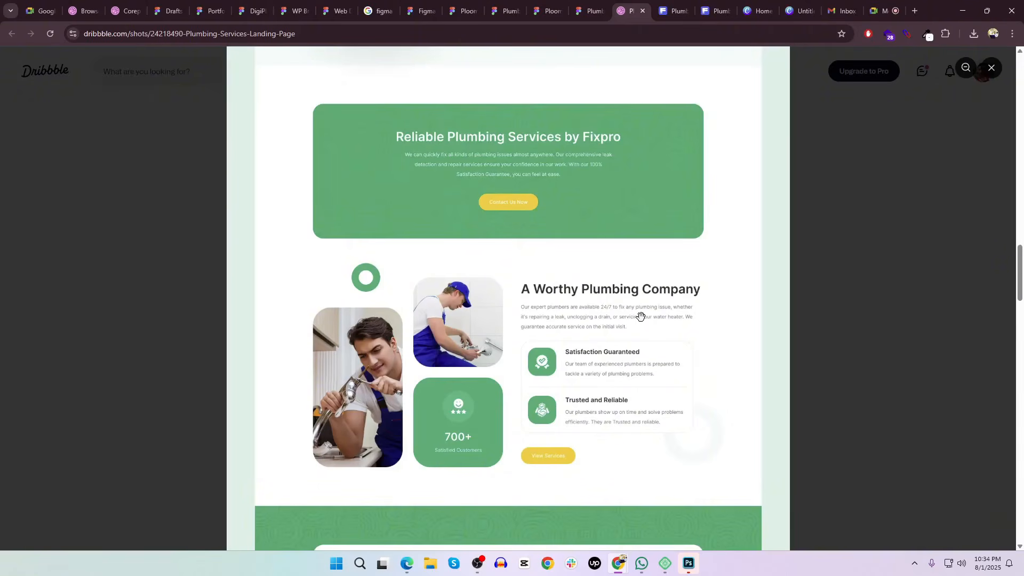
pyautogui.hotkey('alt', 'Tab')
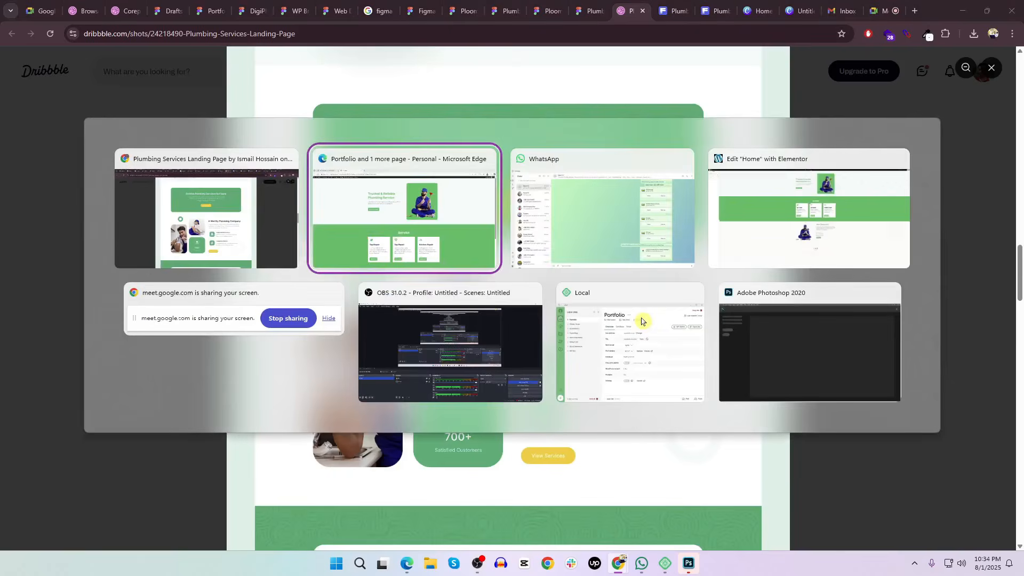
pyautogui.hotkey('alt', 'Tab')
pyautogui.hotkey('alt', 'Tab')
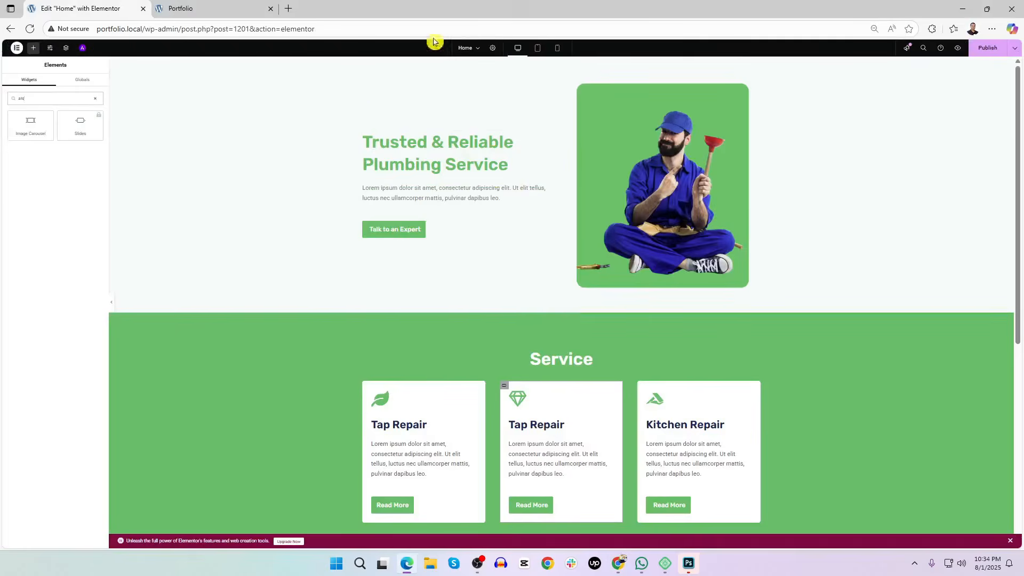
pyautogui.hotkey('ctrl', '0')
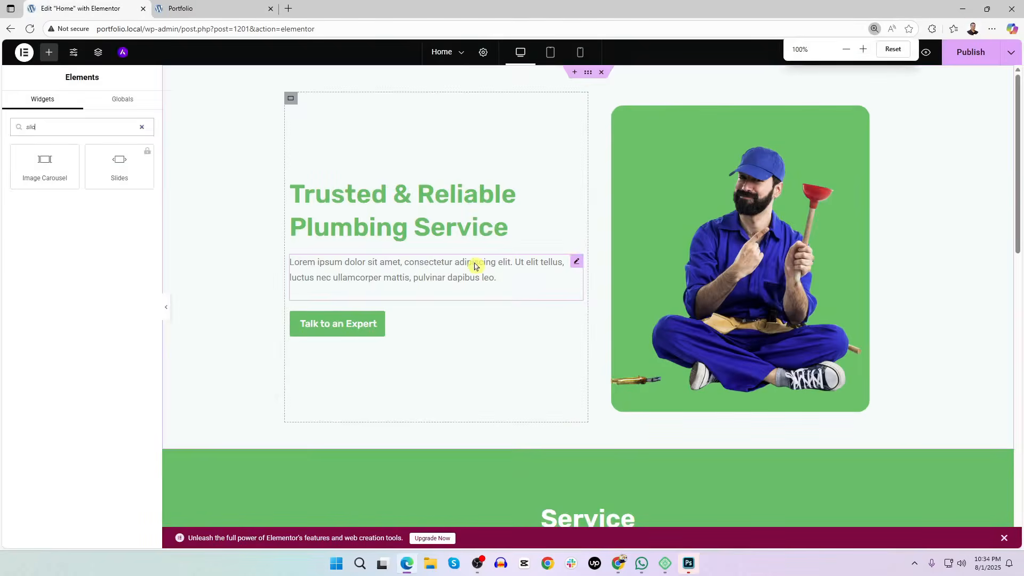
pyautogui.moveTo(88, 130); pyautogui.dragTo(5, 131)
pyautogui.press('BackSpace')
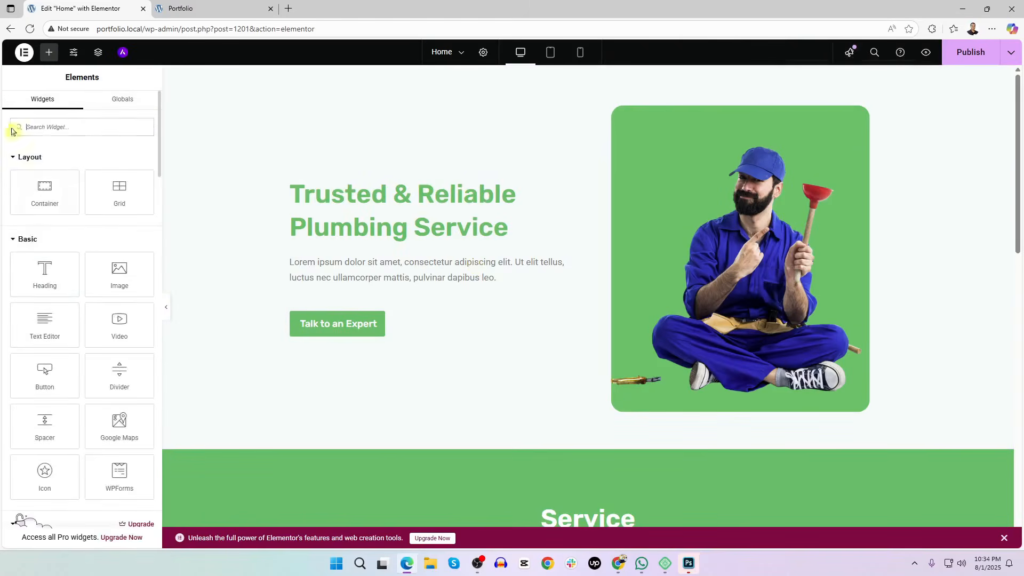
# Browse the available Elementor widgets, from the basic ones to the Pro ones
pyautogui.scroll(-4, 57, 285)
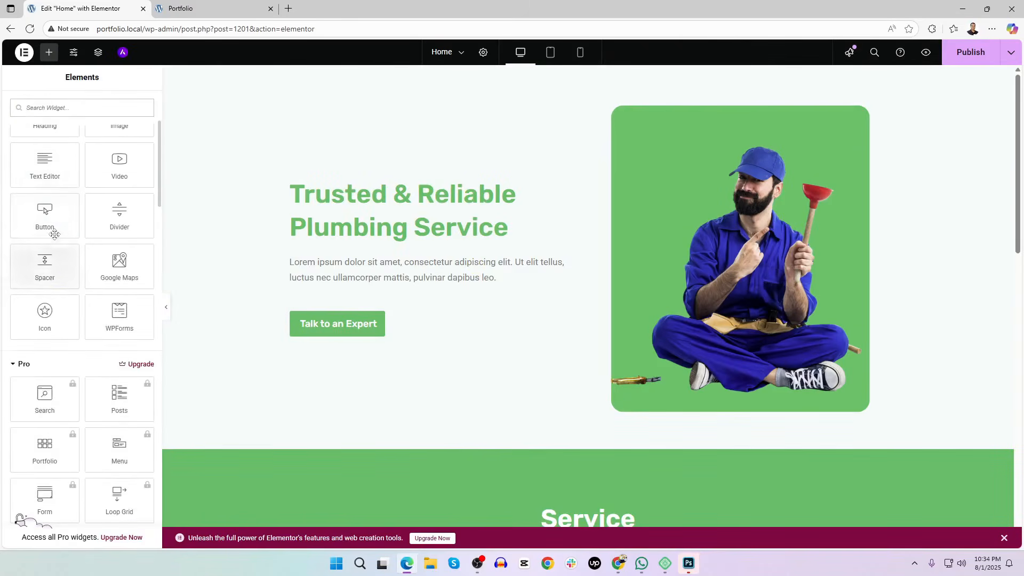
pyautogui.scroll(-5, 69, 315)
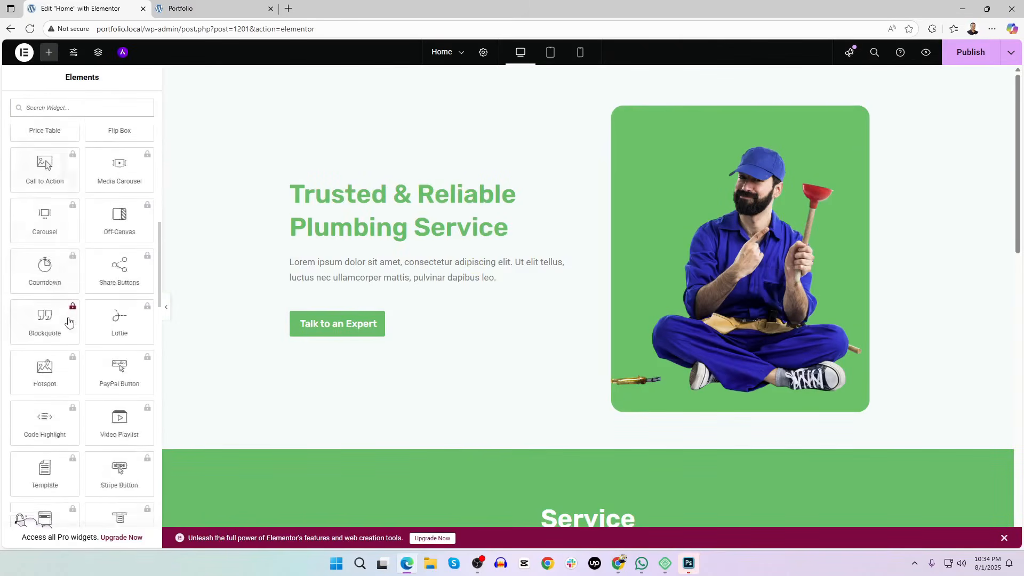
pyautogui.scroll(10, 69, 320)
# Inspect the Service container's layout, style and advanced settings, and the first card heading's content settings
pyautogui.scroll(-5, 507, 357)
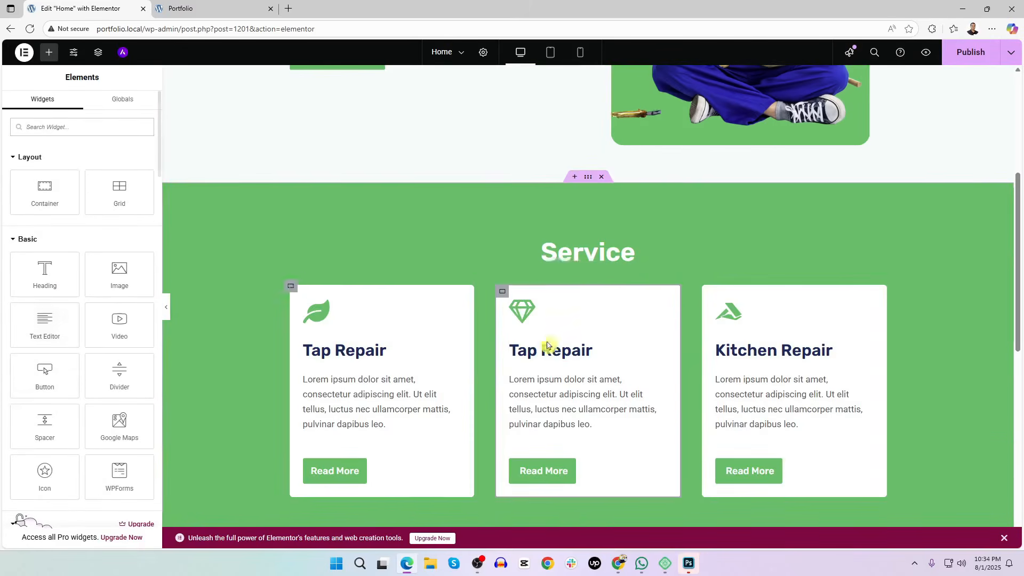
pyautogui.click(586, 178)
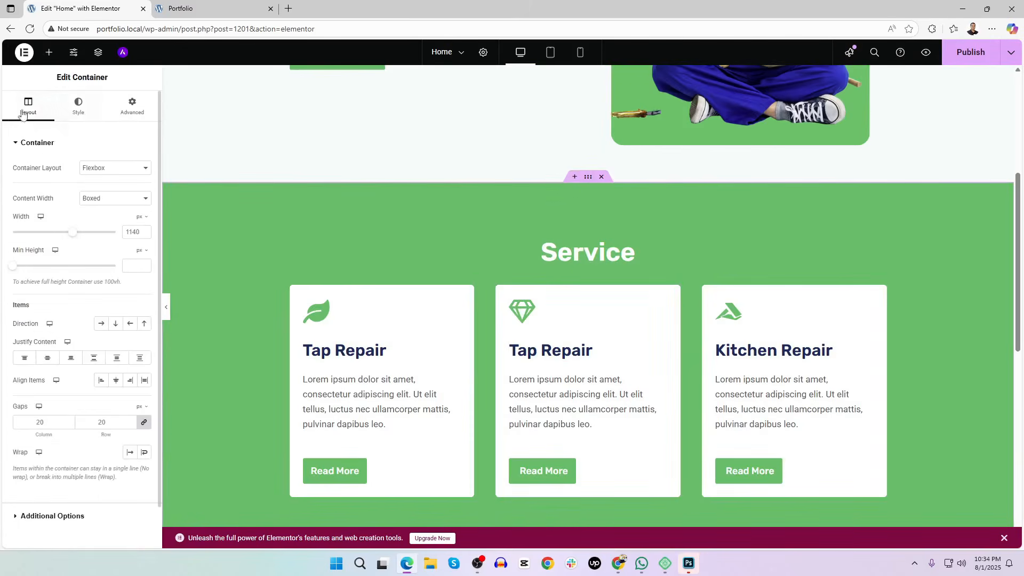
pyautogui.click(84, 111)
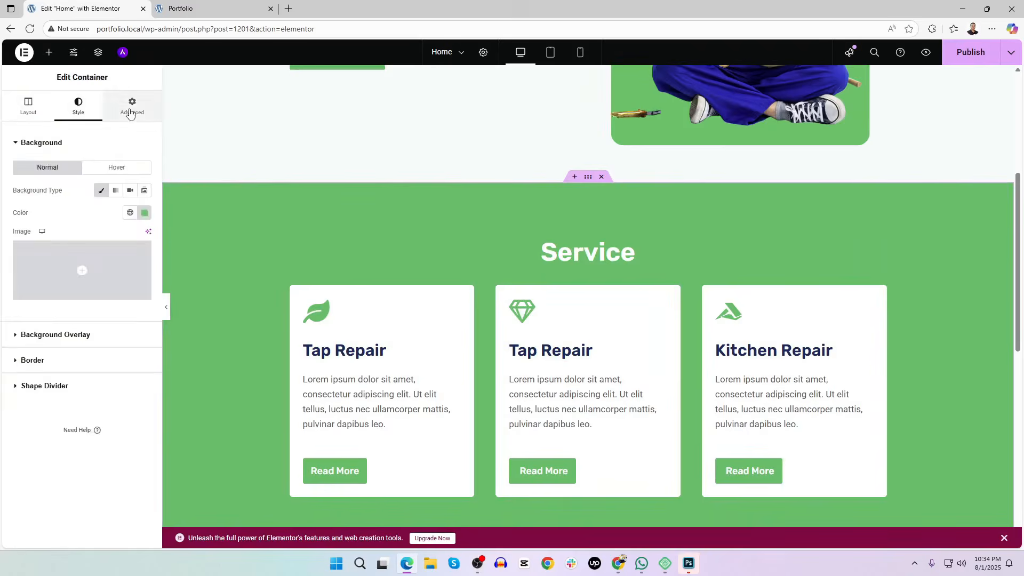
pyautogui.click(131, 112)
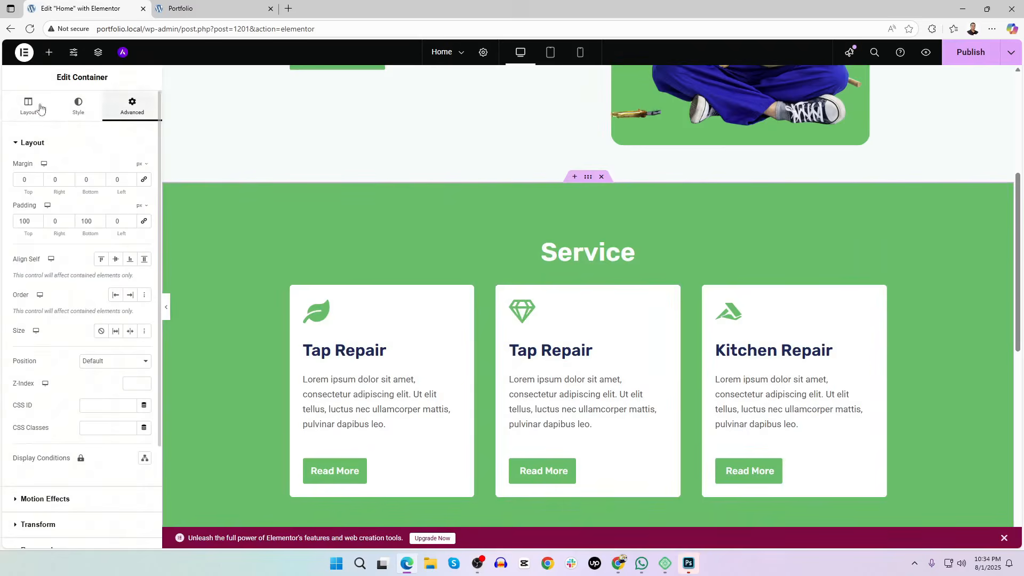
pyautogui.click(347, 353)
pyautogui.click(25, 105)
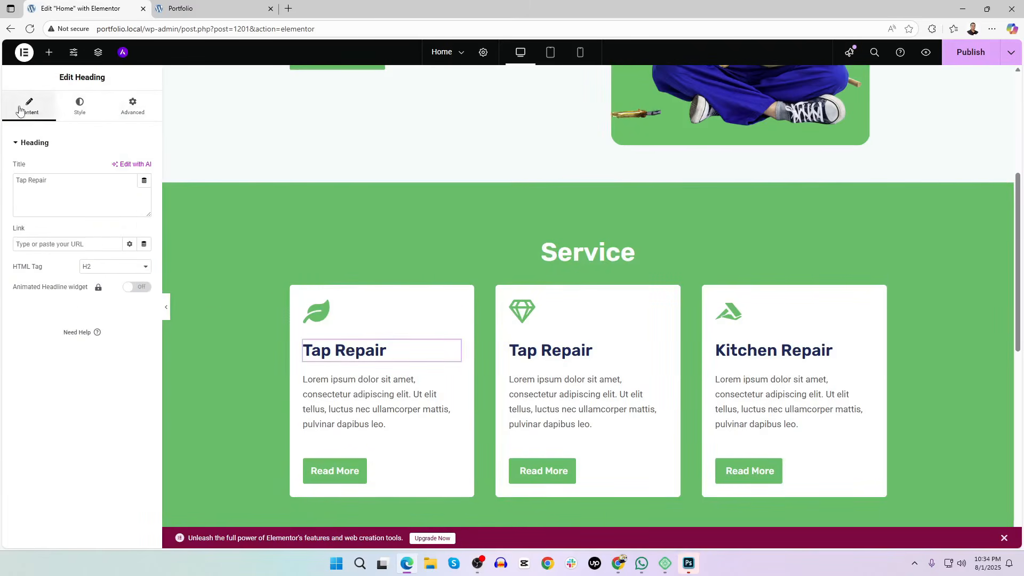
# Compare the Service container's layout settings with the settings of the cards' icons, second heading and first Read More button
pyautogui.moveTo(587, 206)
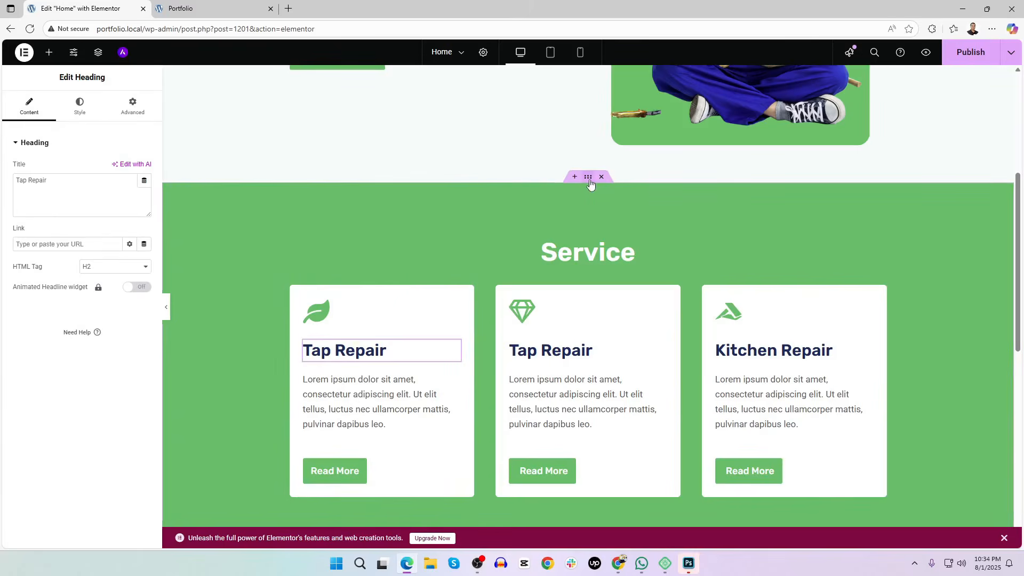
pyautogui.click(589, 179)
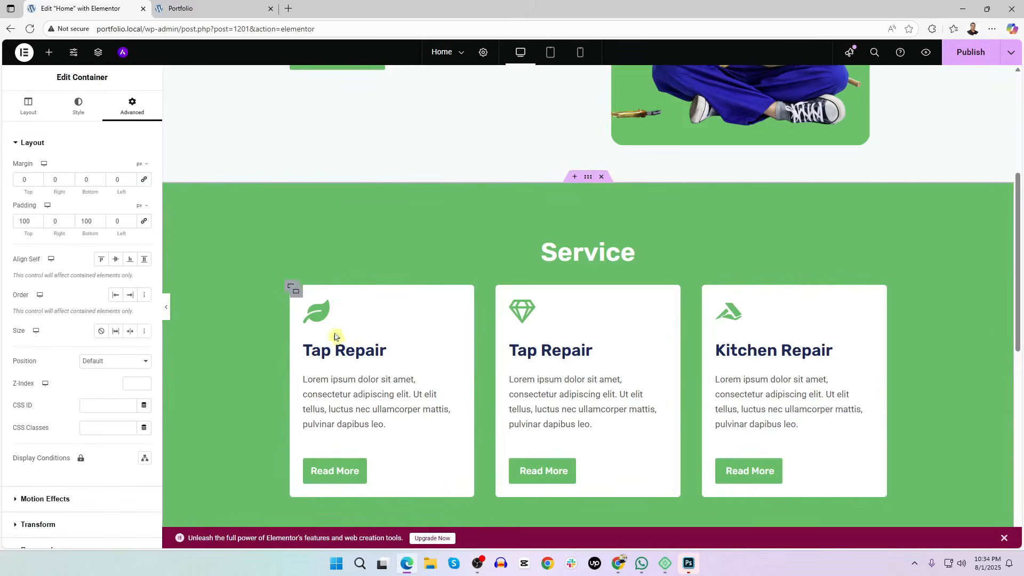
pyautogui.click(43, 109)
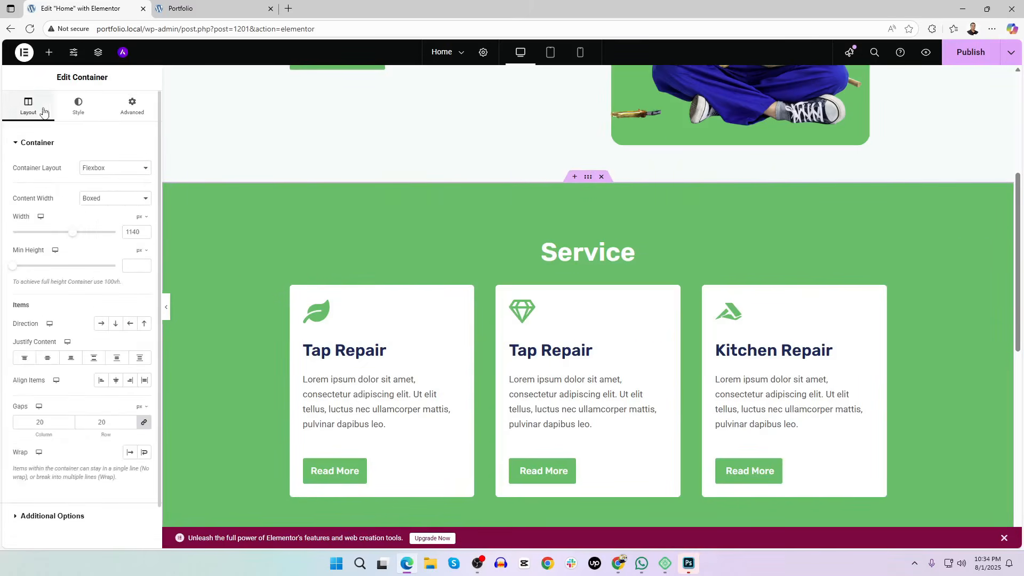
pyautogui.click(323, 319)
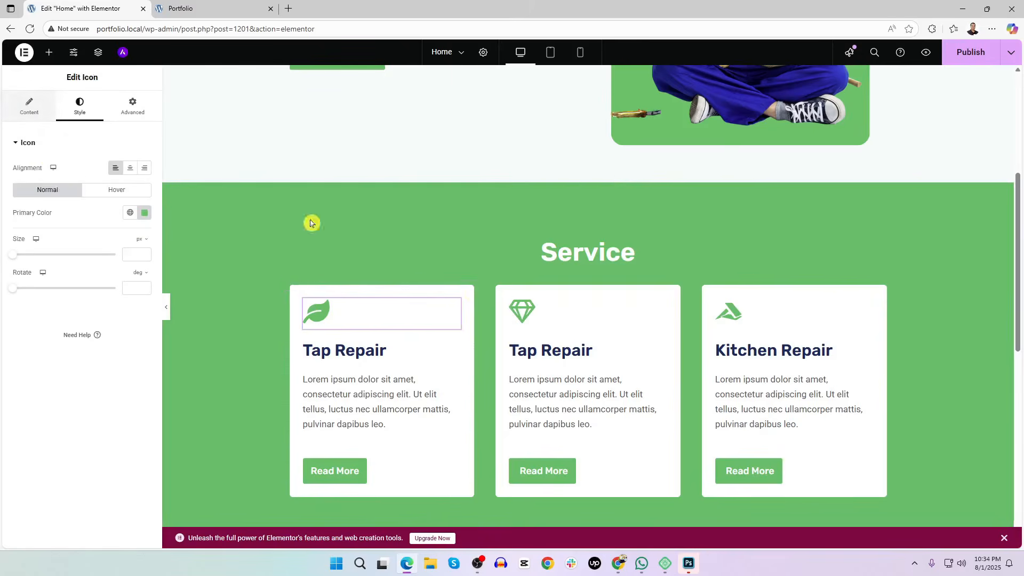
pyautogui.click(545, 352)
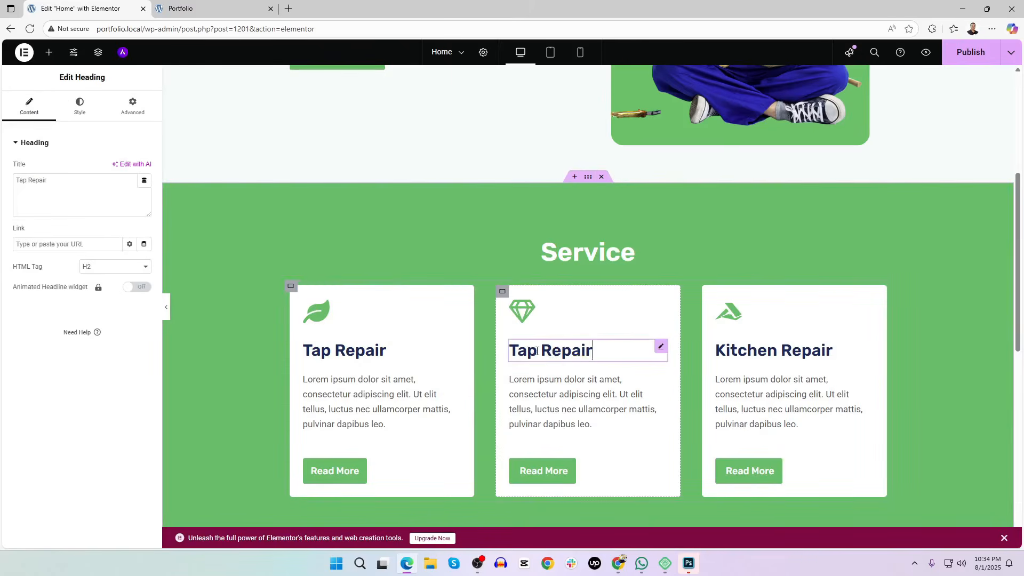
pyautogui.click(521, 311)
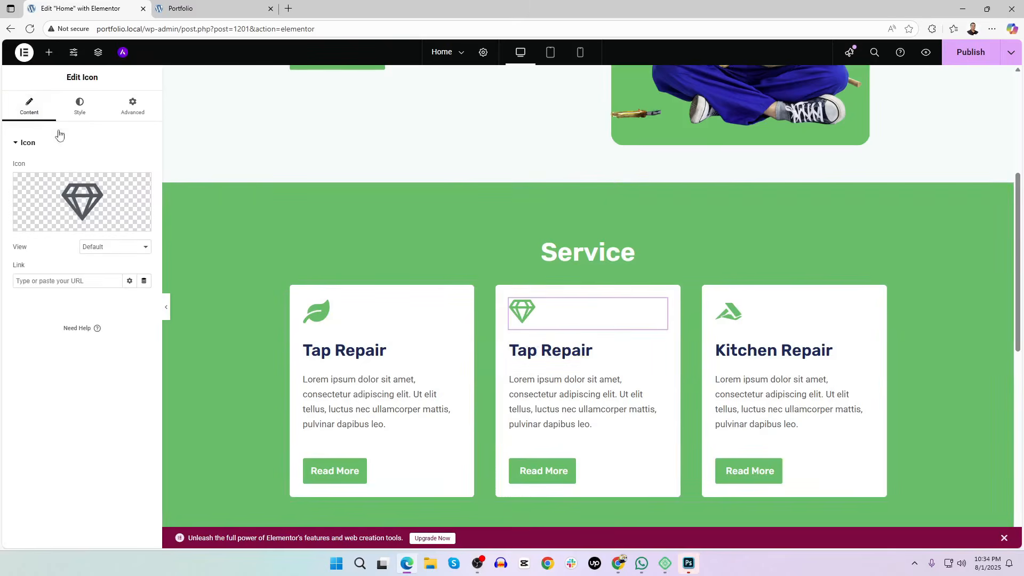
pyautogui.click(344, 473)
pyautogui.click(32, 107)
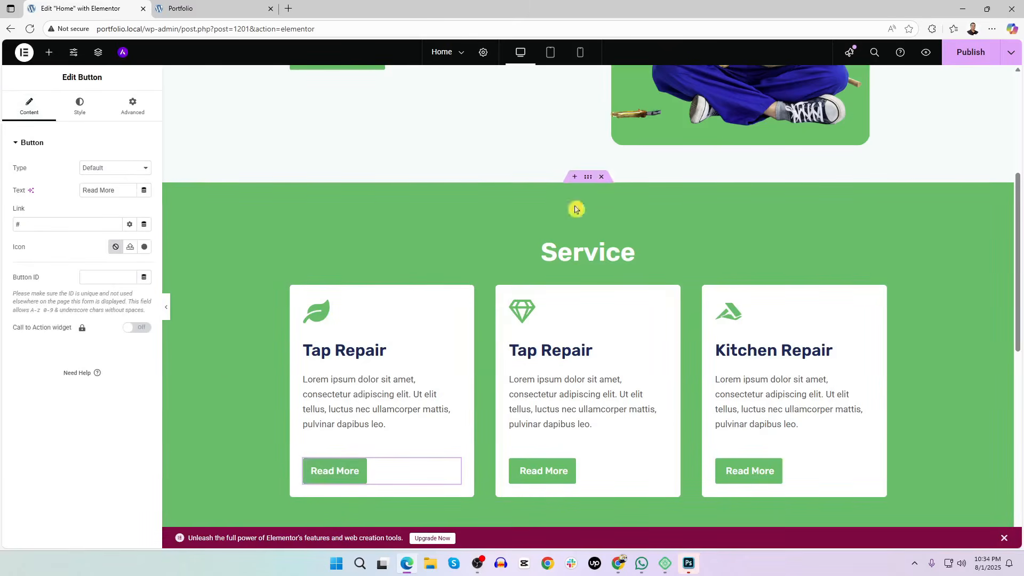
# Review the Service container's layout, advanced and background style settings, and the second card heading's style settings
pyautogui.click(588, 179)
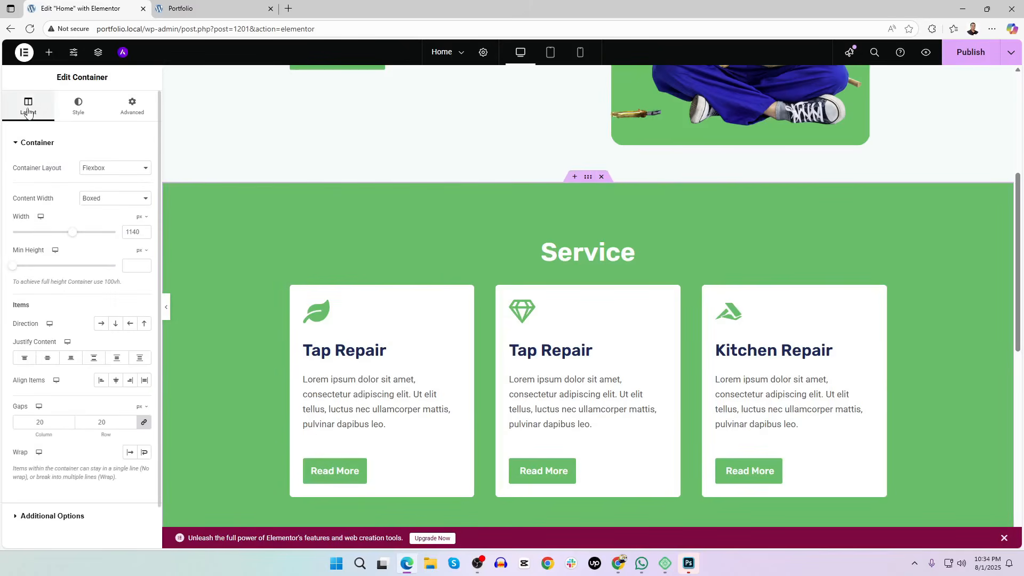
pyautogui.click(74, 109)
pyautogui.click(132, 107)
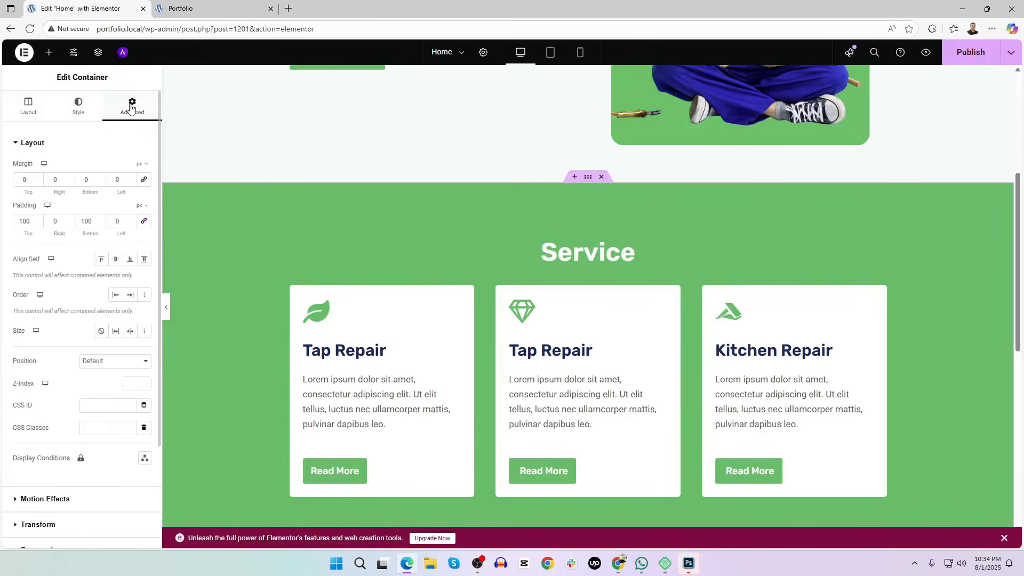
pyautogui.click(71, 112)
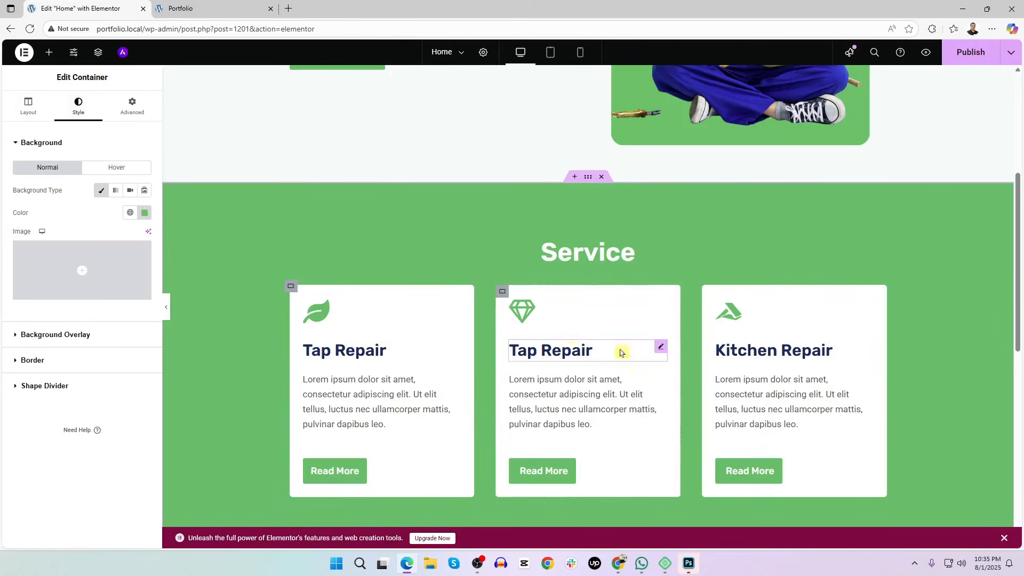
pyautogui.click(619, 351)
pyautogui.click(81, 108)
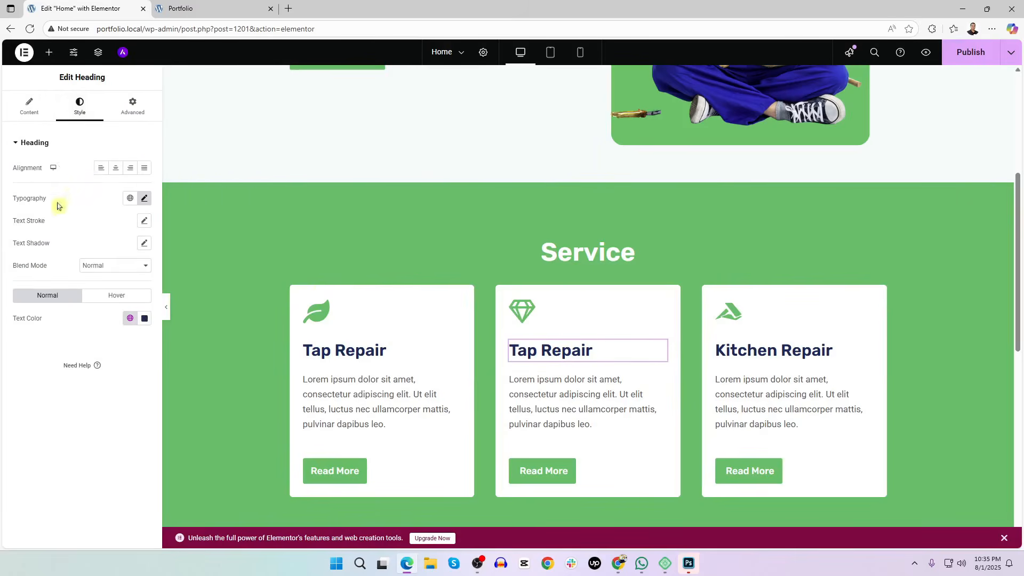
# Review the second card heading's alignment and text colour style options, its content settings and its advanced layout settings
pyautogui.click(116, 169)
pyautogui.click(101, 168)
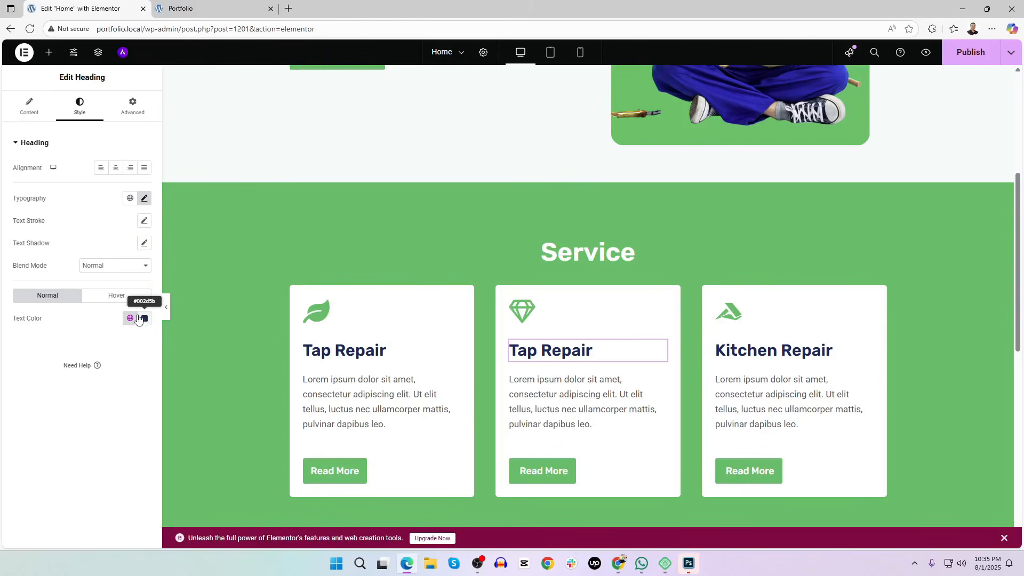
pyautogui.click(31, 108)
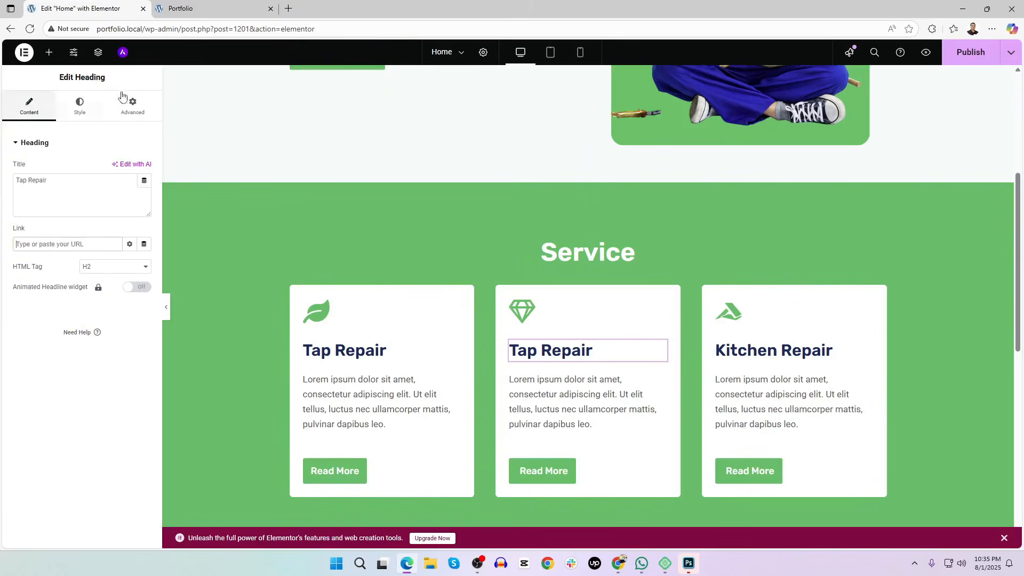
pyautogui.click(131, 107)
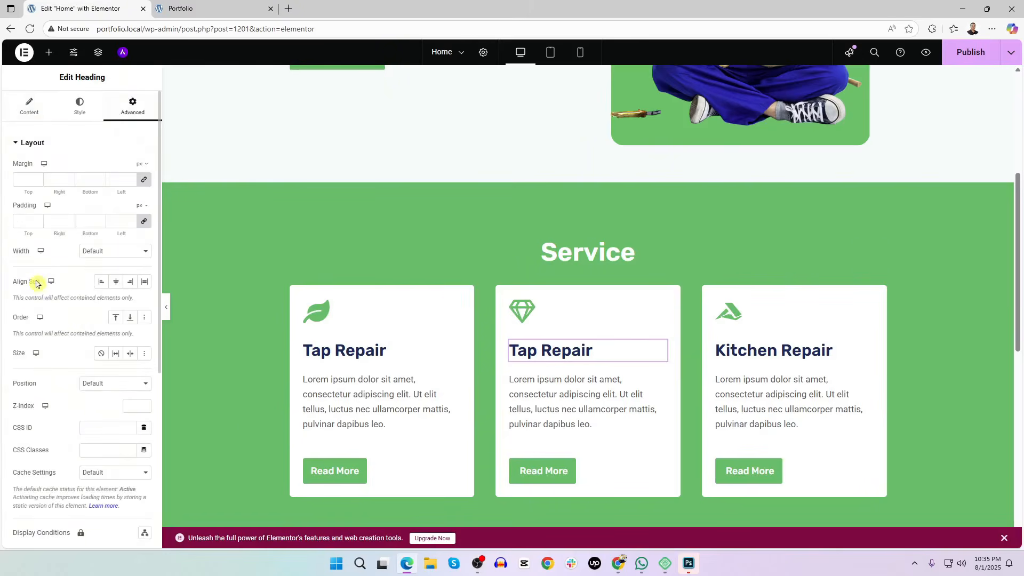
pyautogui.click(29, 107)
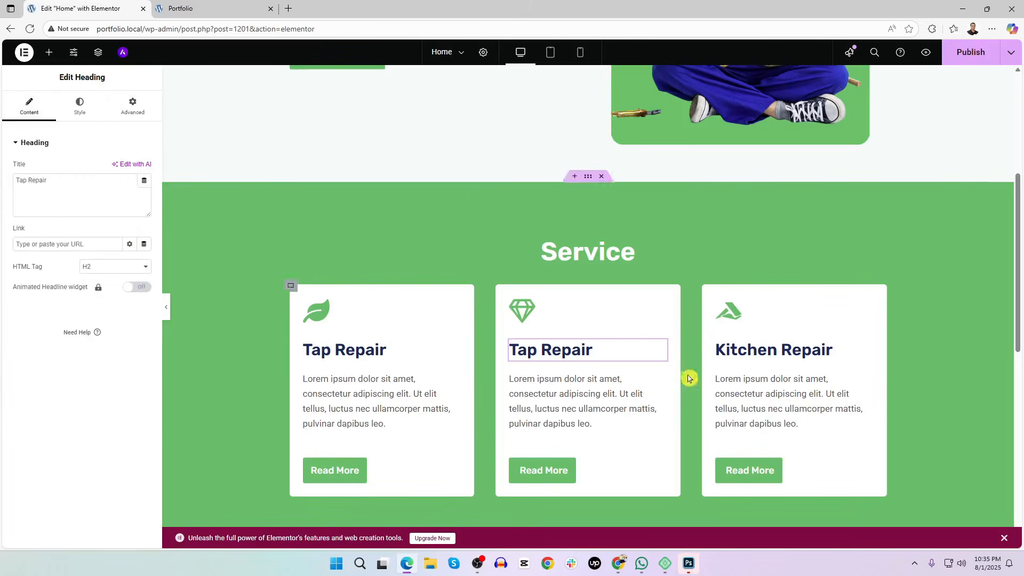
# Change the Home page's layout to Default in the page settings
pyautogui.scroll(-10, 690, 379)
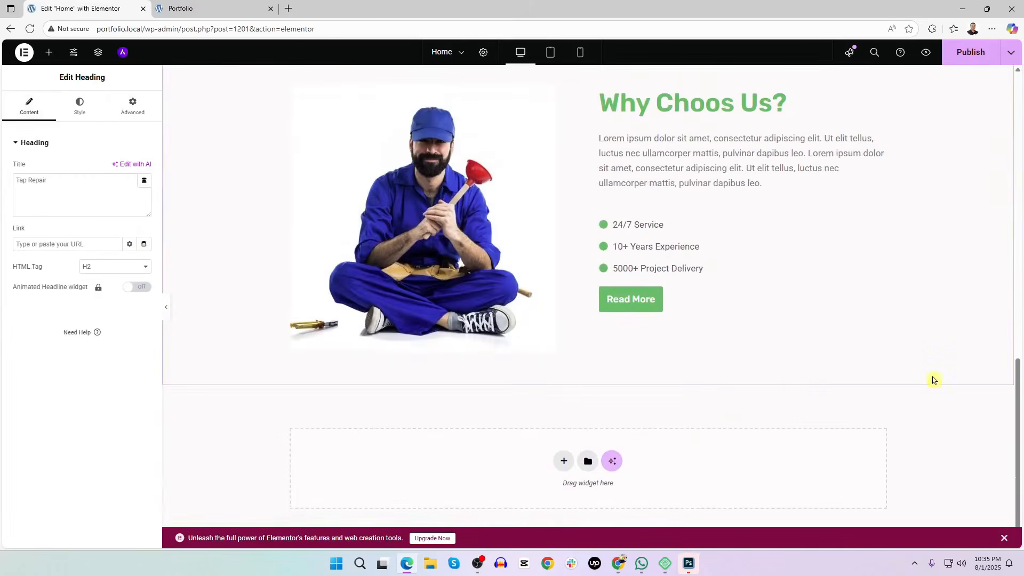
pyautogui.scroll(5, 934, 379)
pyautogui.scroll(8, 931, 376)
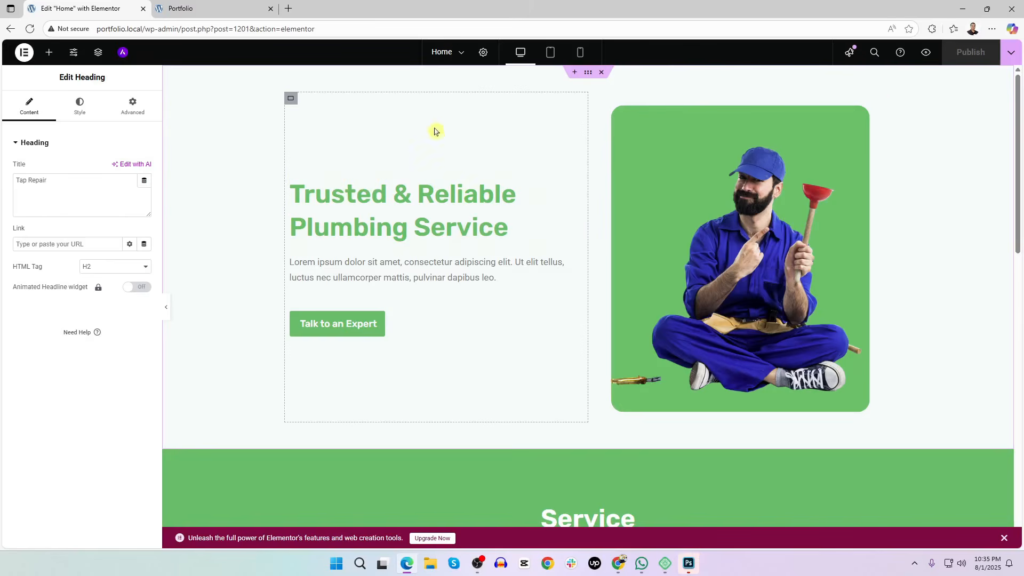
pyautogui.click(483, 52)
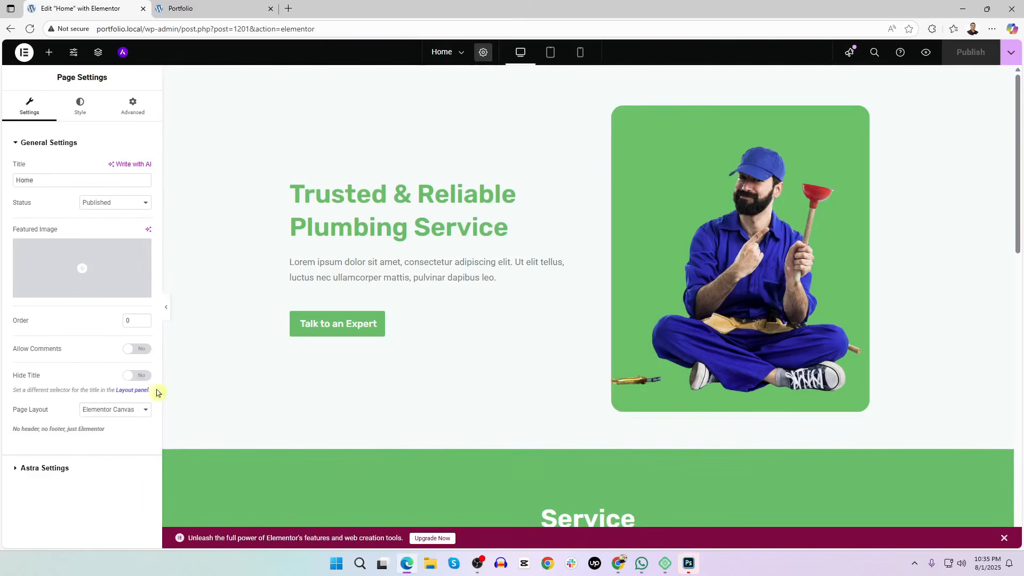
pyautogui.click(115, 411)
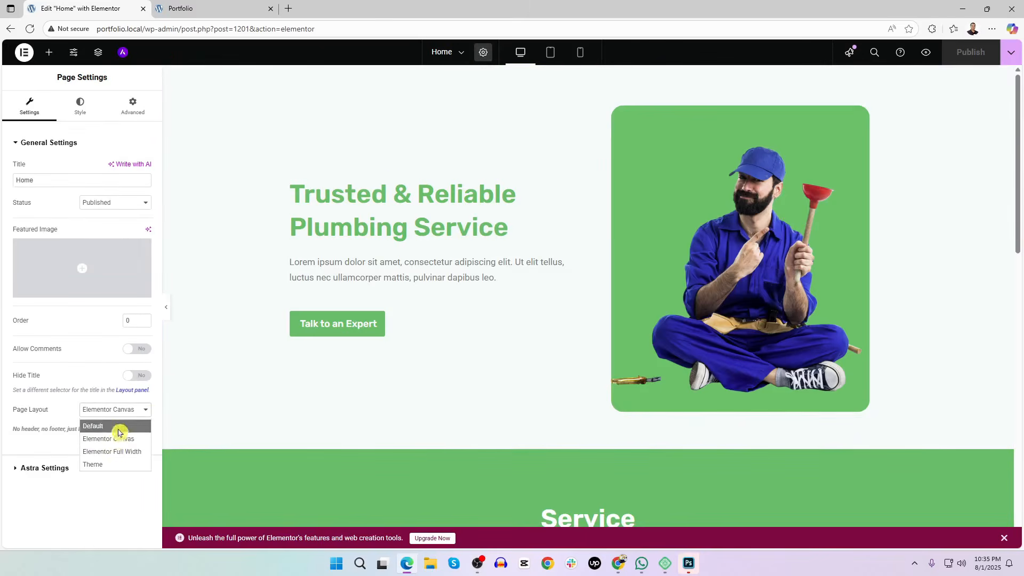
pyautogui.click(119, 429)
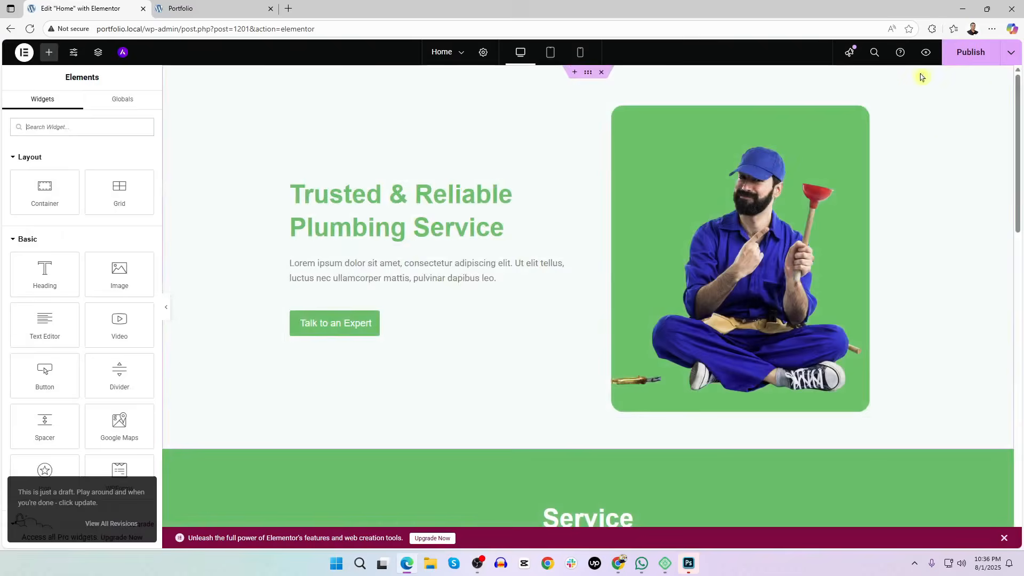
# Switch the Home page's layout back to Elementor Canvas
pyautogui.click(482, 53)
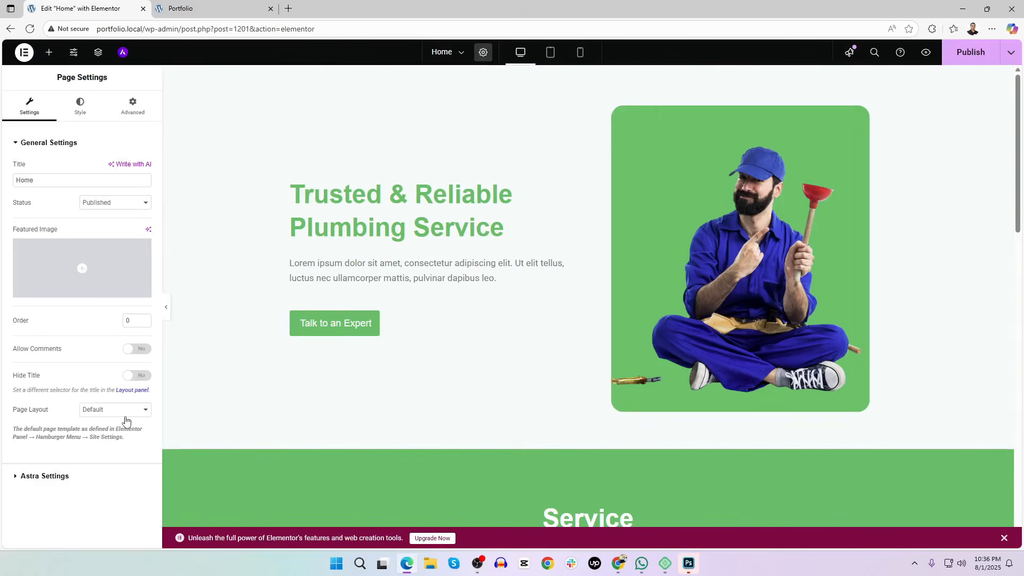
pyautogui.click(124, 415)
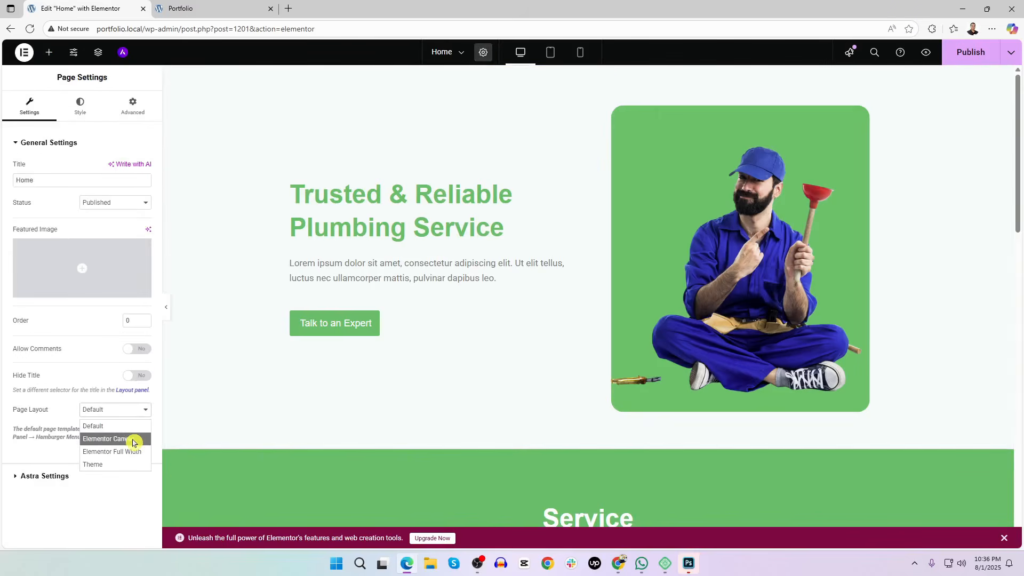
pyautogui.click(133, 443)
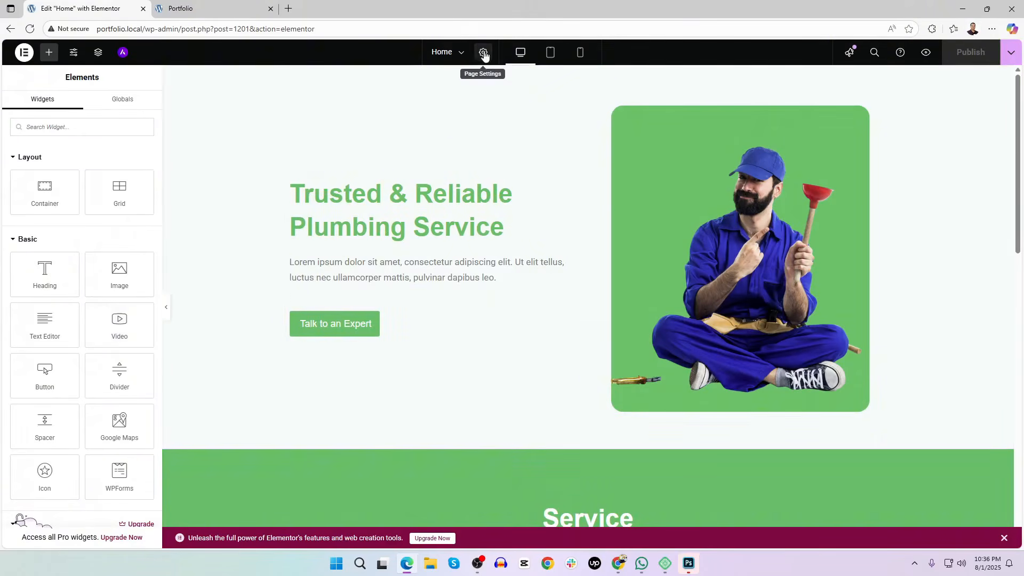
# Set the Home page's layout to Elementor Full Width and publish the page
pyautogui.click(484, 54)
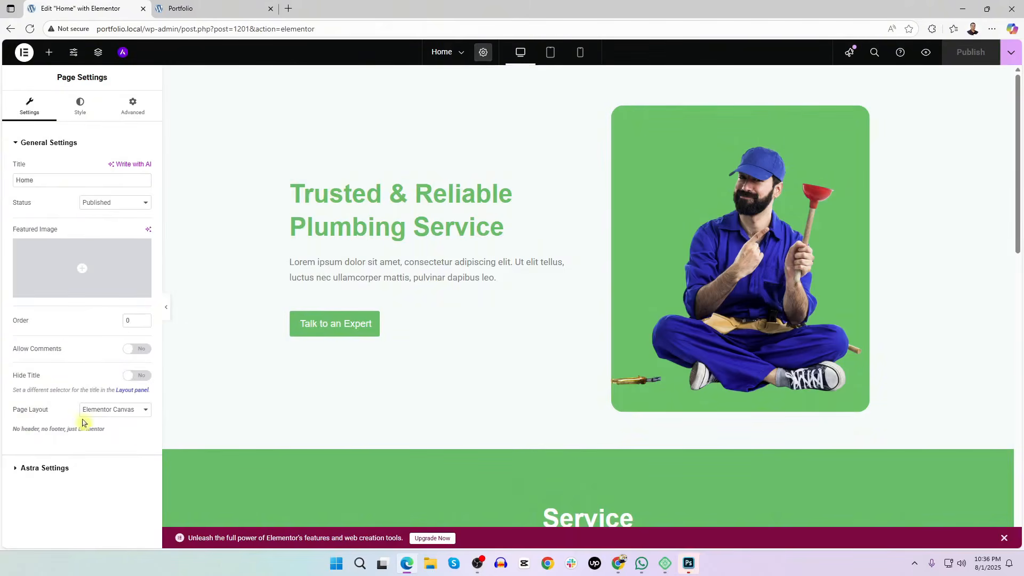
pyautogui.click(123, 414)
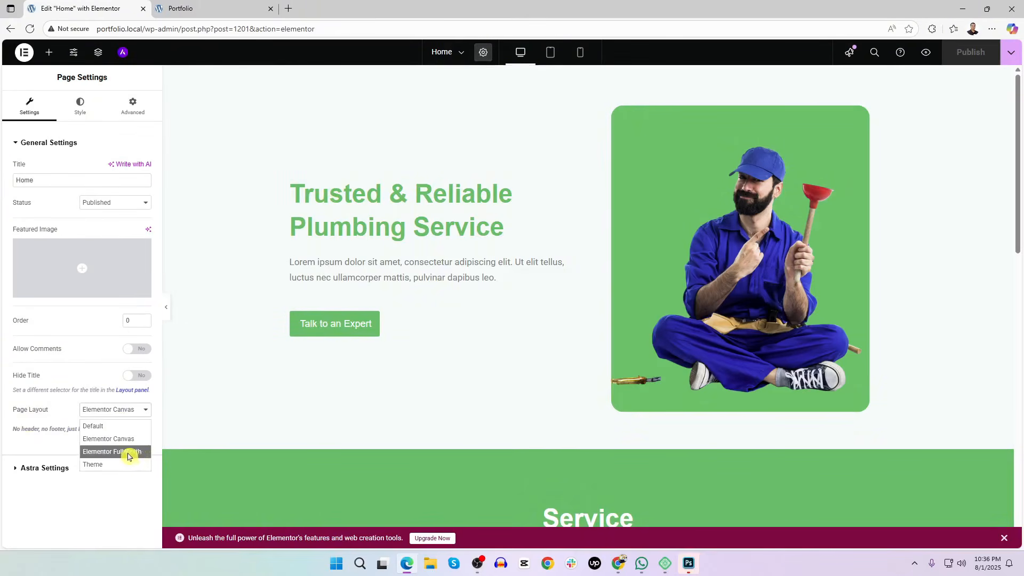
pyautogui.click(132, 457)
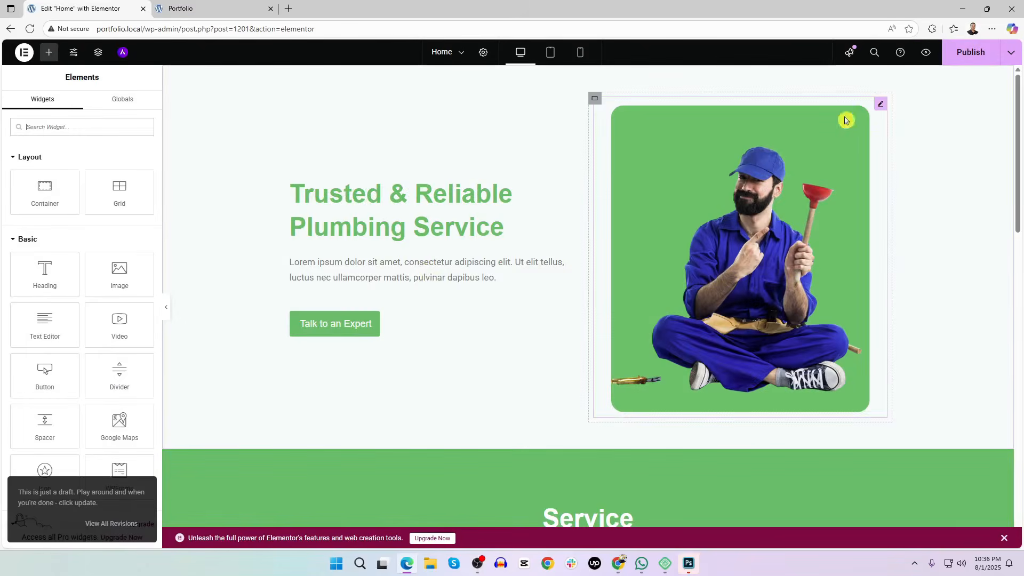
pyautogui.click(970, 57)
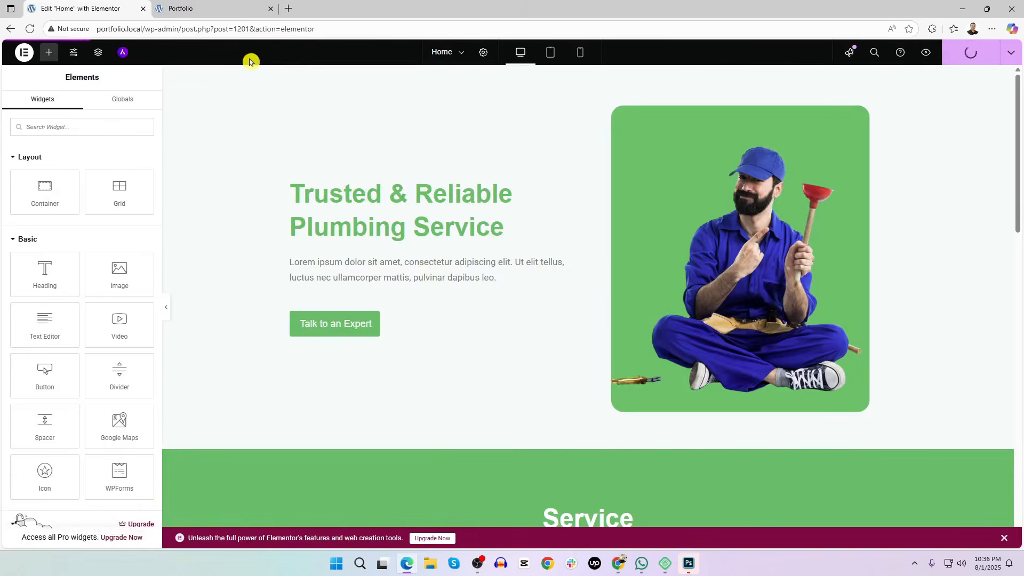
# Compare the page preview, including its site header and sections, with the page in the editor
pyautogui.click(203, 8)
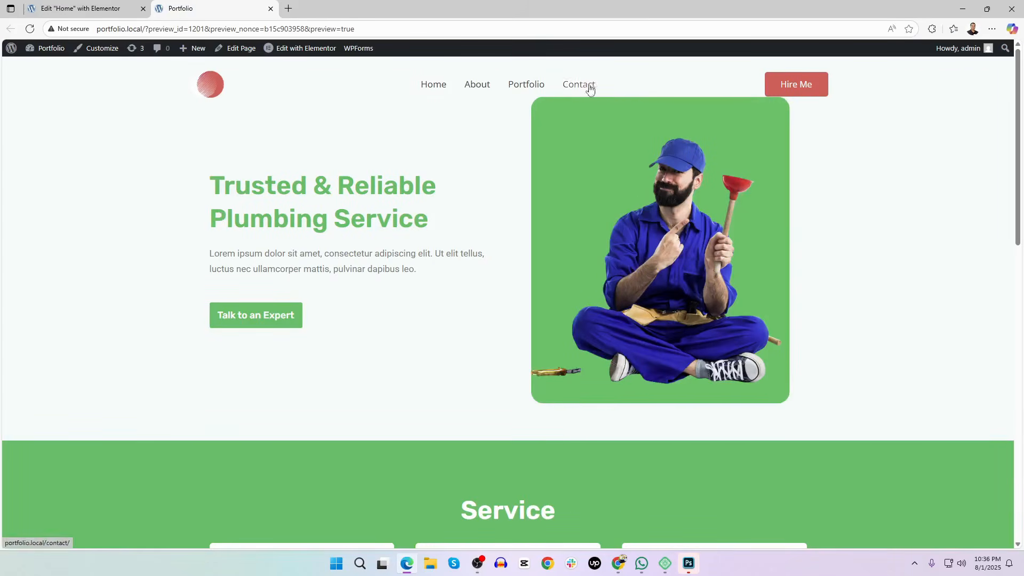
pyautogui.click(95, 5)
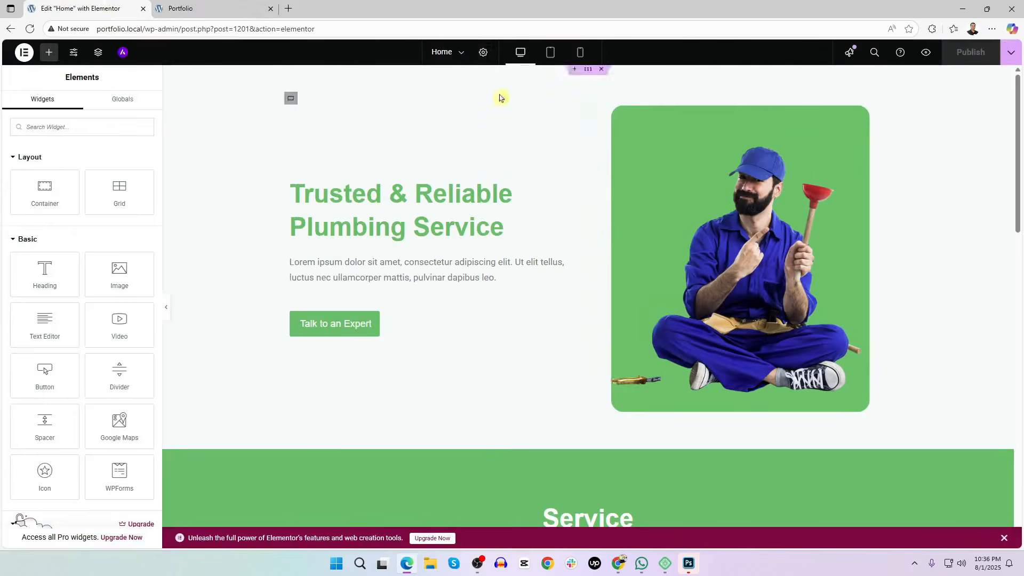
pyautogui.click(195, 7)
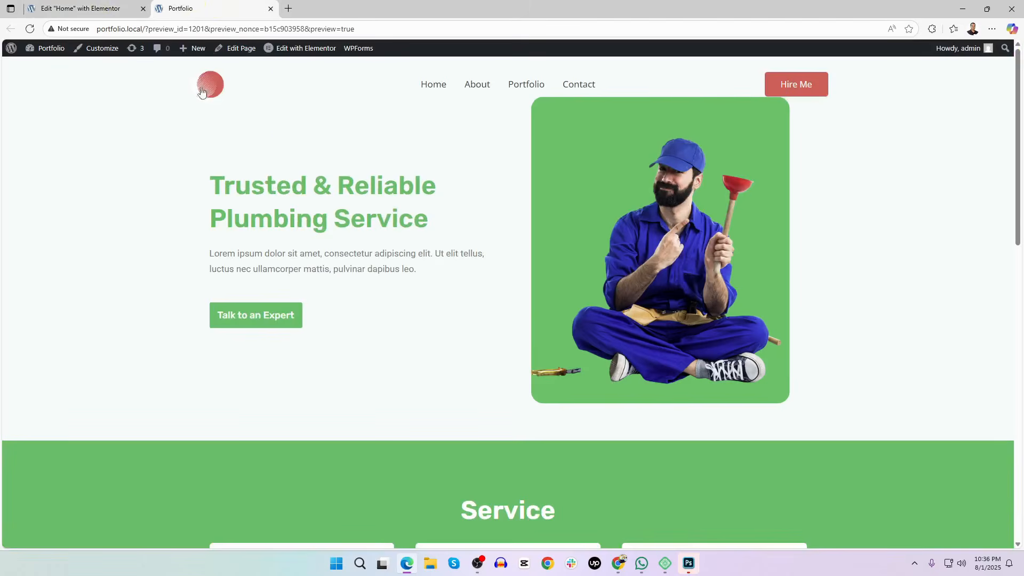
pyautogui.scroll(-5, 576, 274)
pyautogui.scroll(5, 576, 274)
# Set the Home page's layout to Elementor Canvas in the page settings and publish the change
pyautogui.click(88, 8)
pyautogui.click(484, 51)
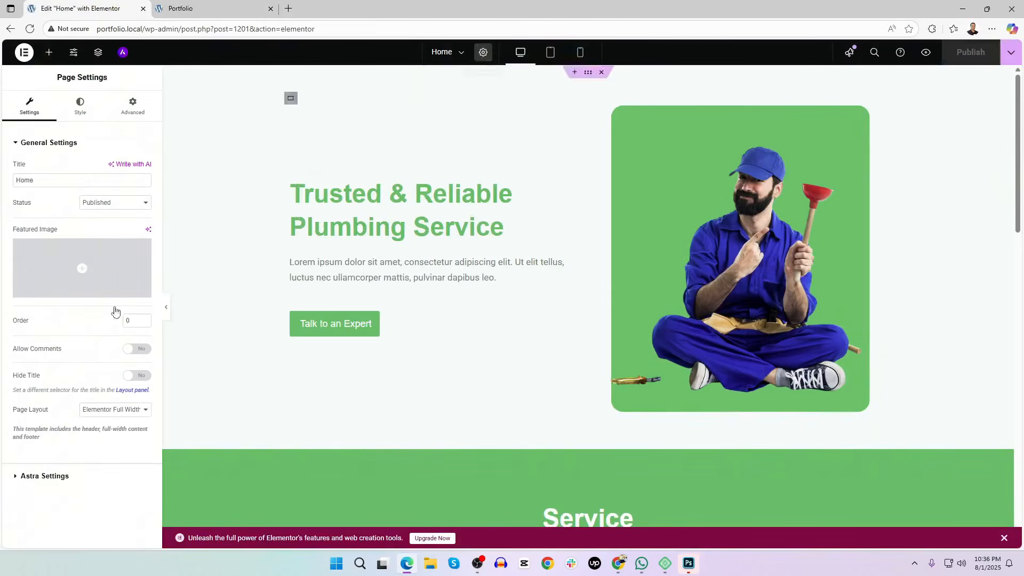
pyautogui.click(88, 410)
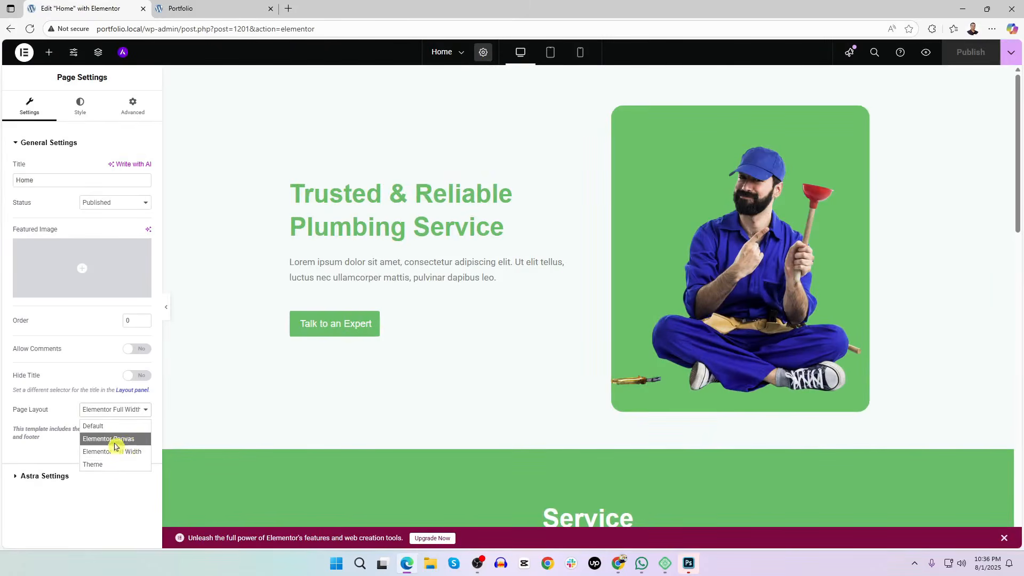
pyautogui.click(93, 441)
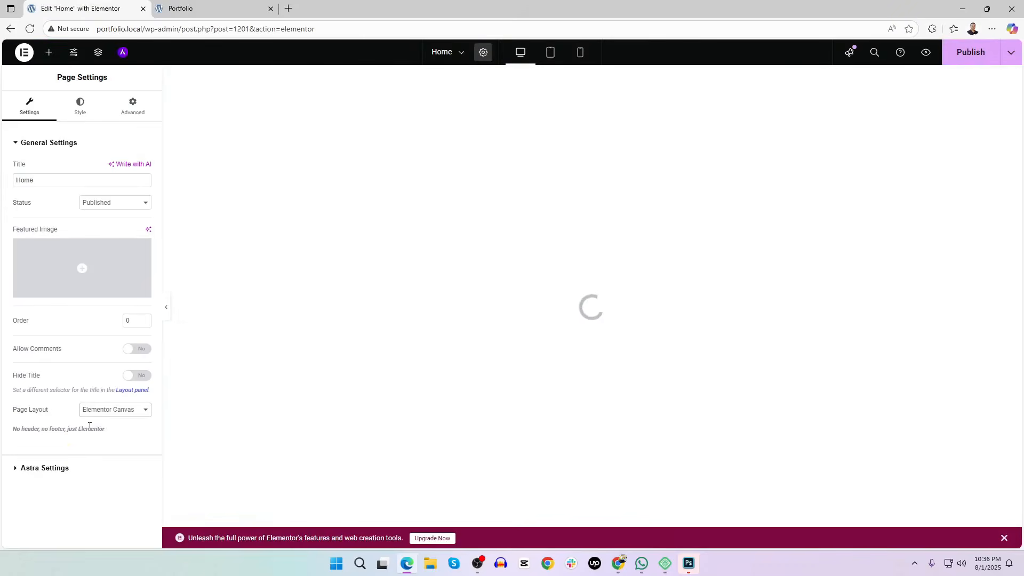
pyautogui.click(963, 58)
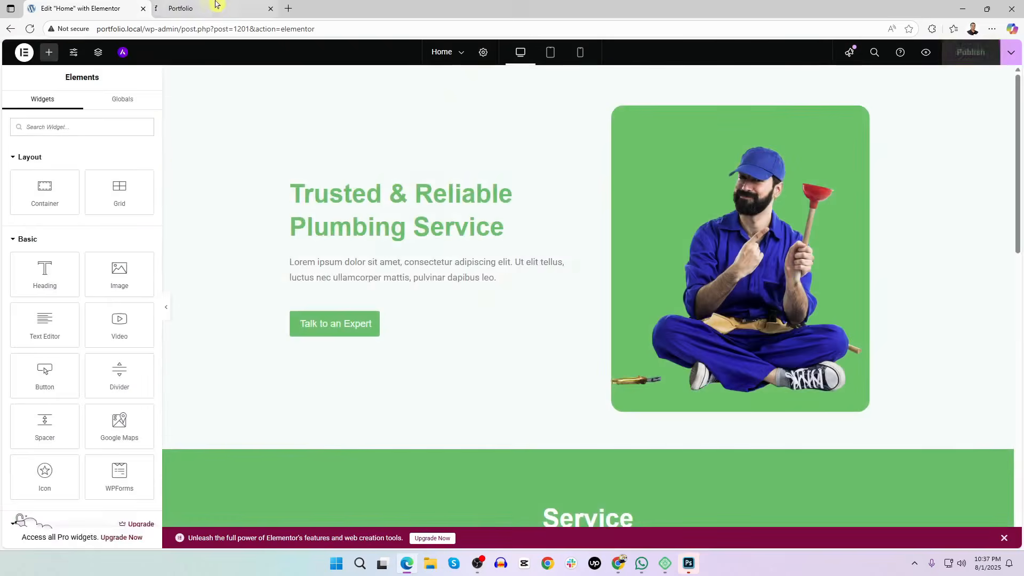